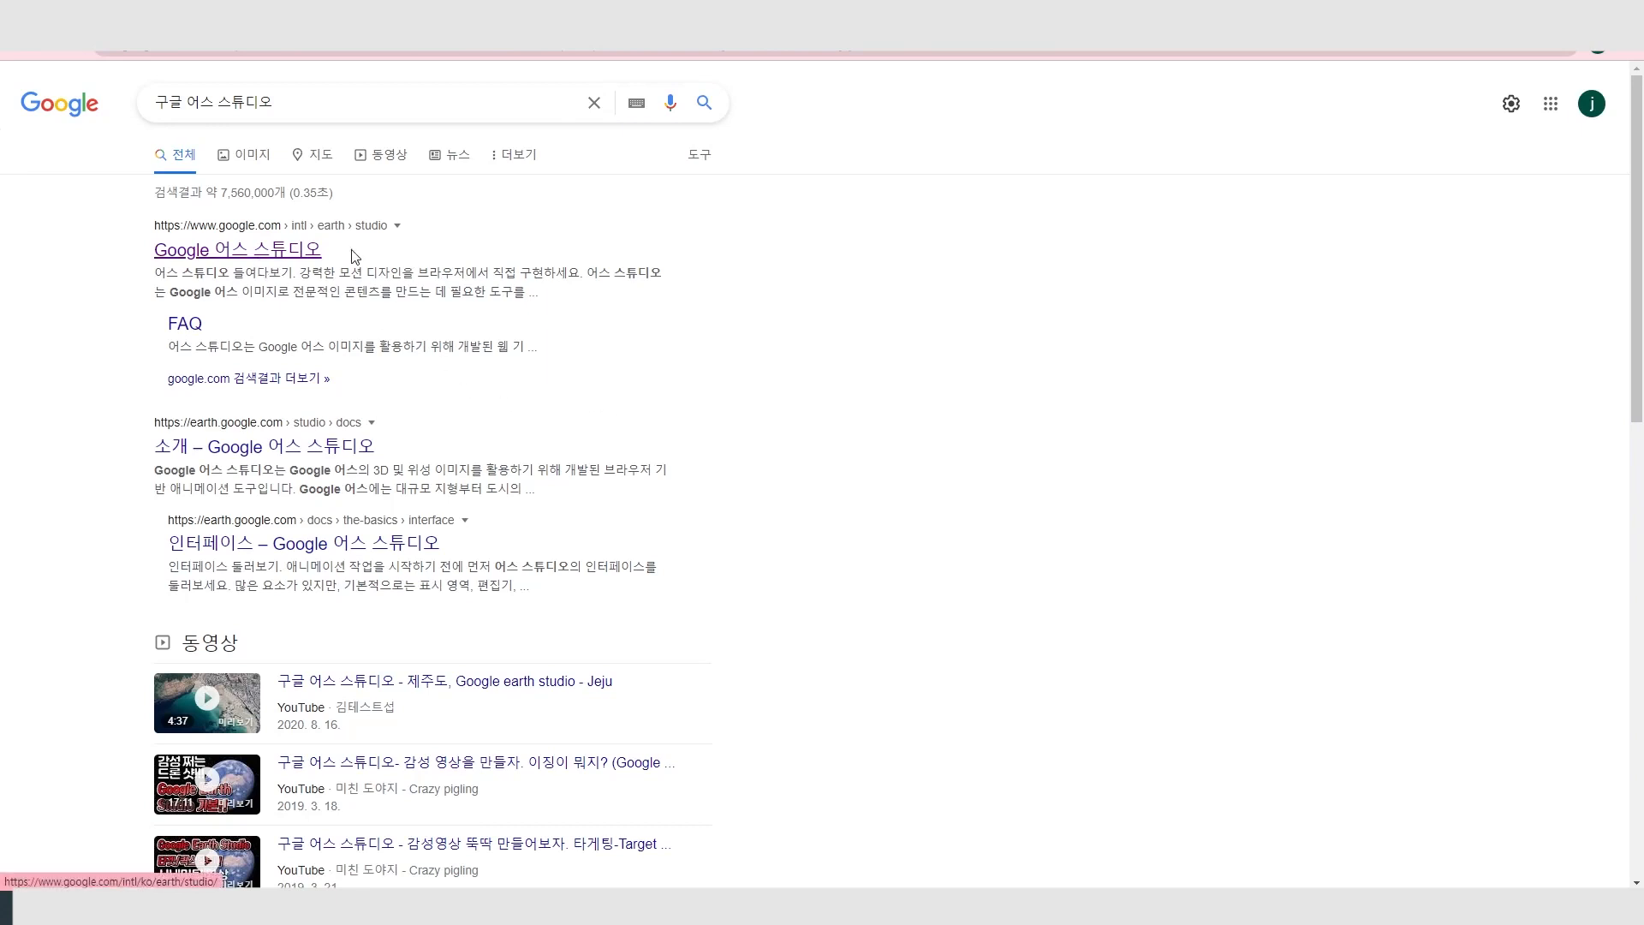
Open the Earth Studio sign-up form and state the intended use as "I will use google earth studio for my virtual traveling".
{"action": "left_click", "coordinate": [256, 250]}
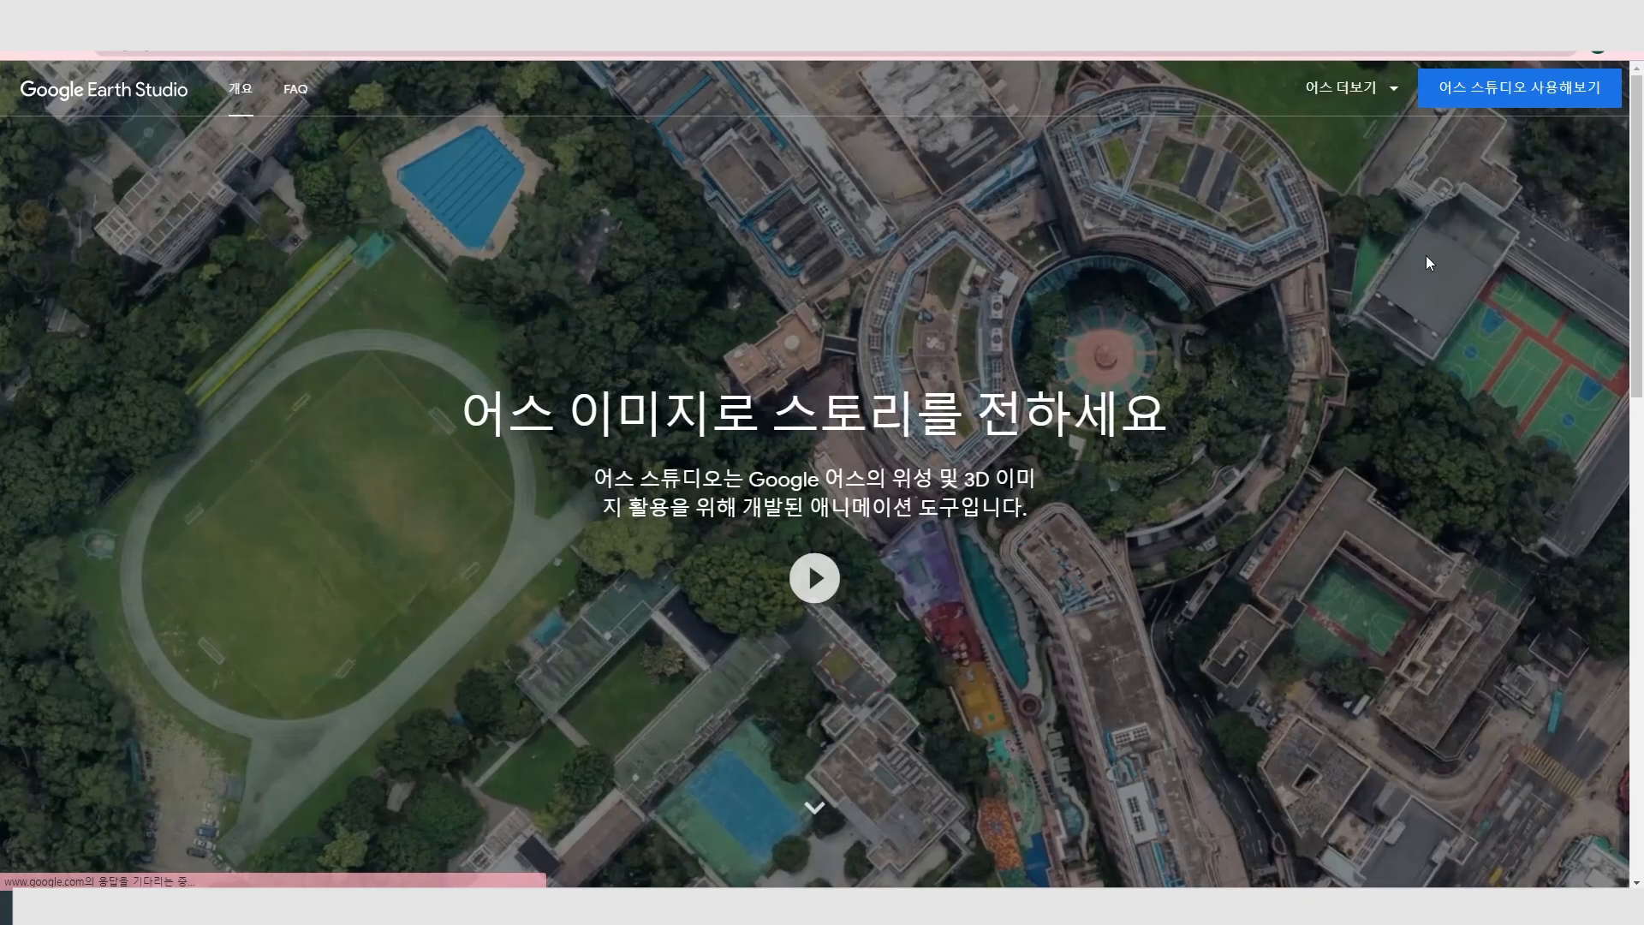
{"action": "left_click", "coordinate": [1500, 106]}
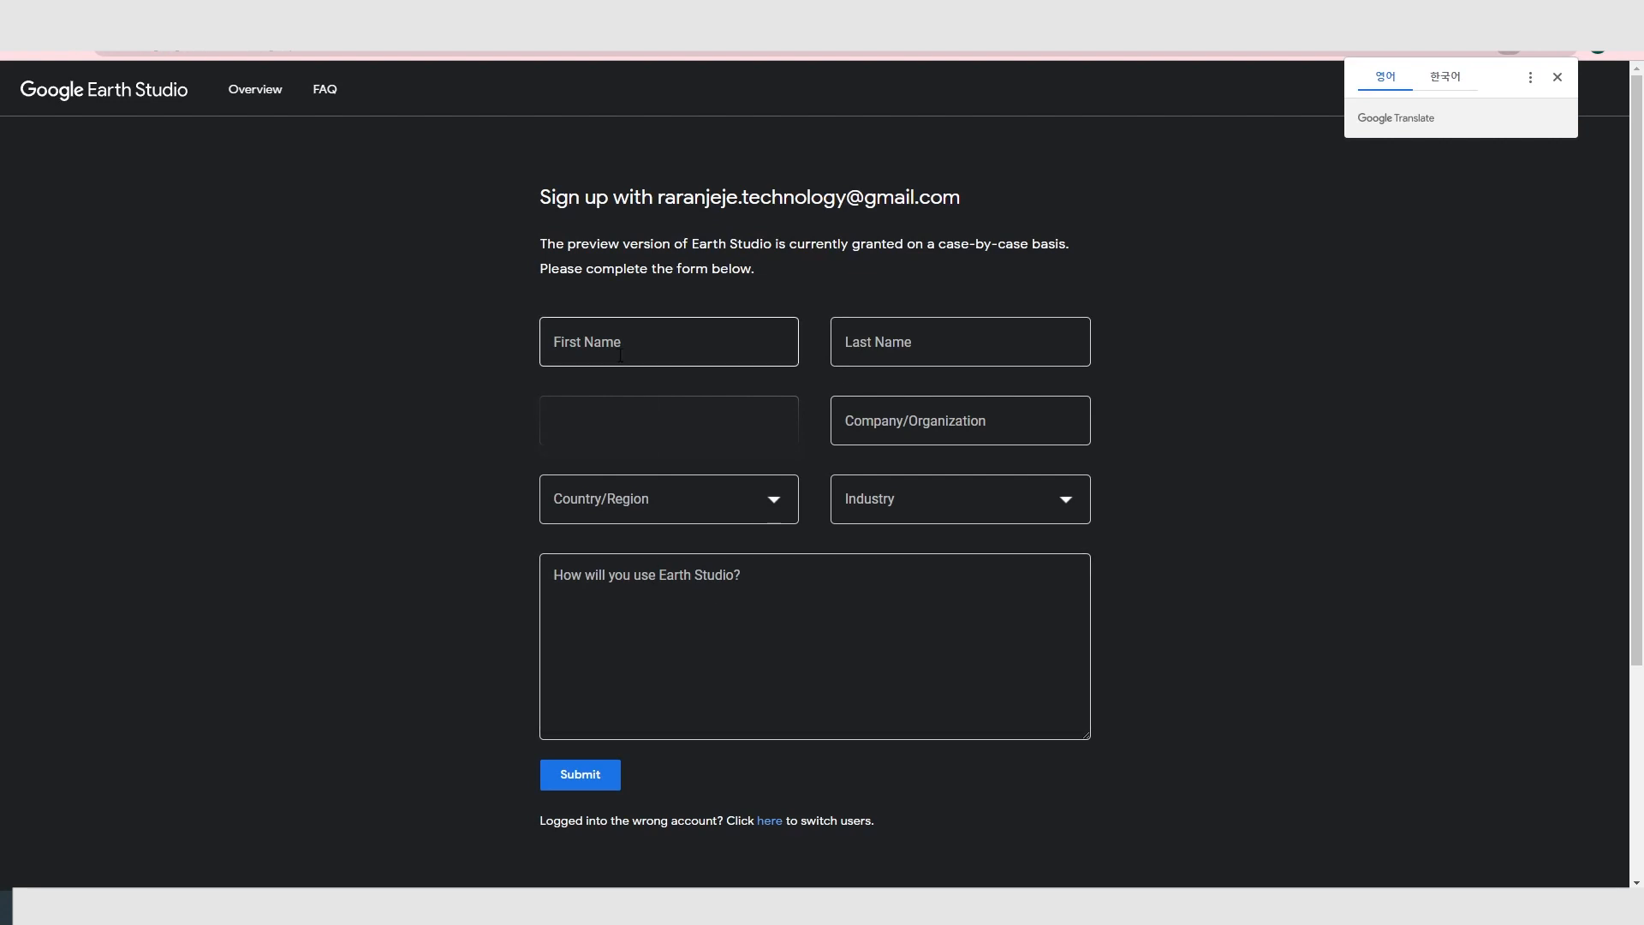
{"action": "left_click", "coordinate": [717, 593]}
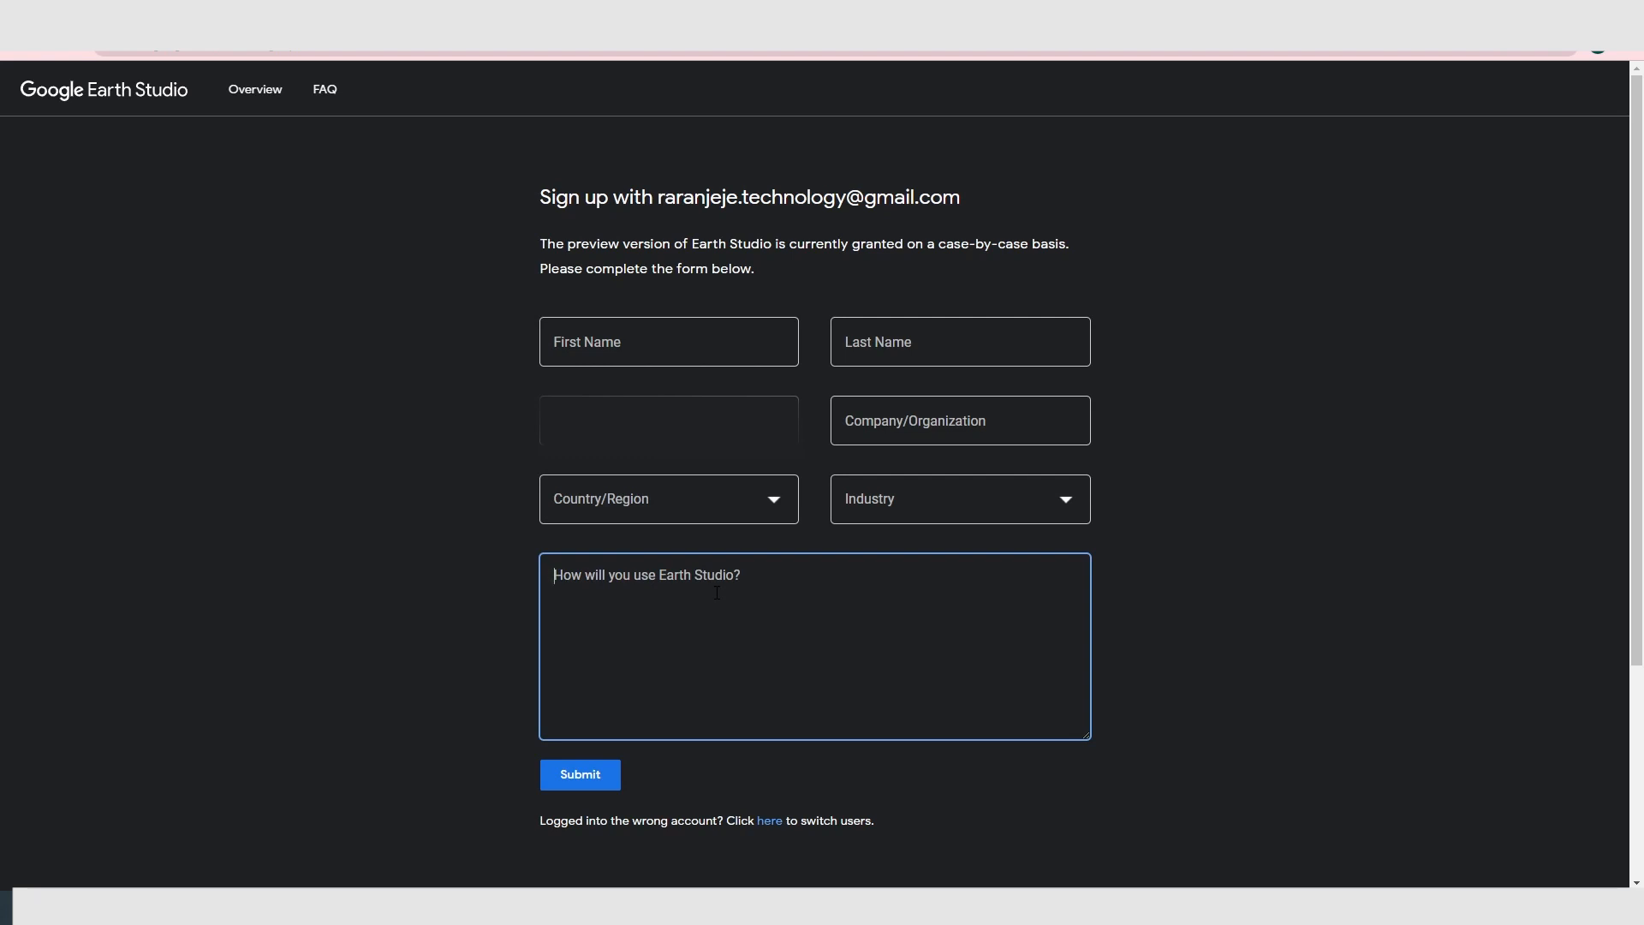
{"action": "type", "text": "I will us"}
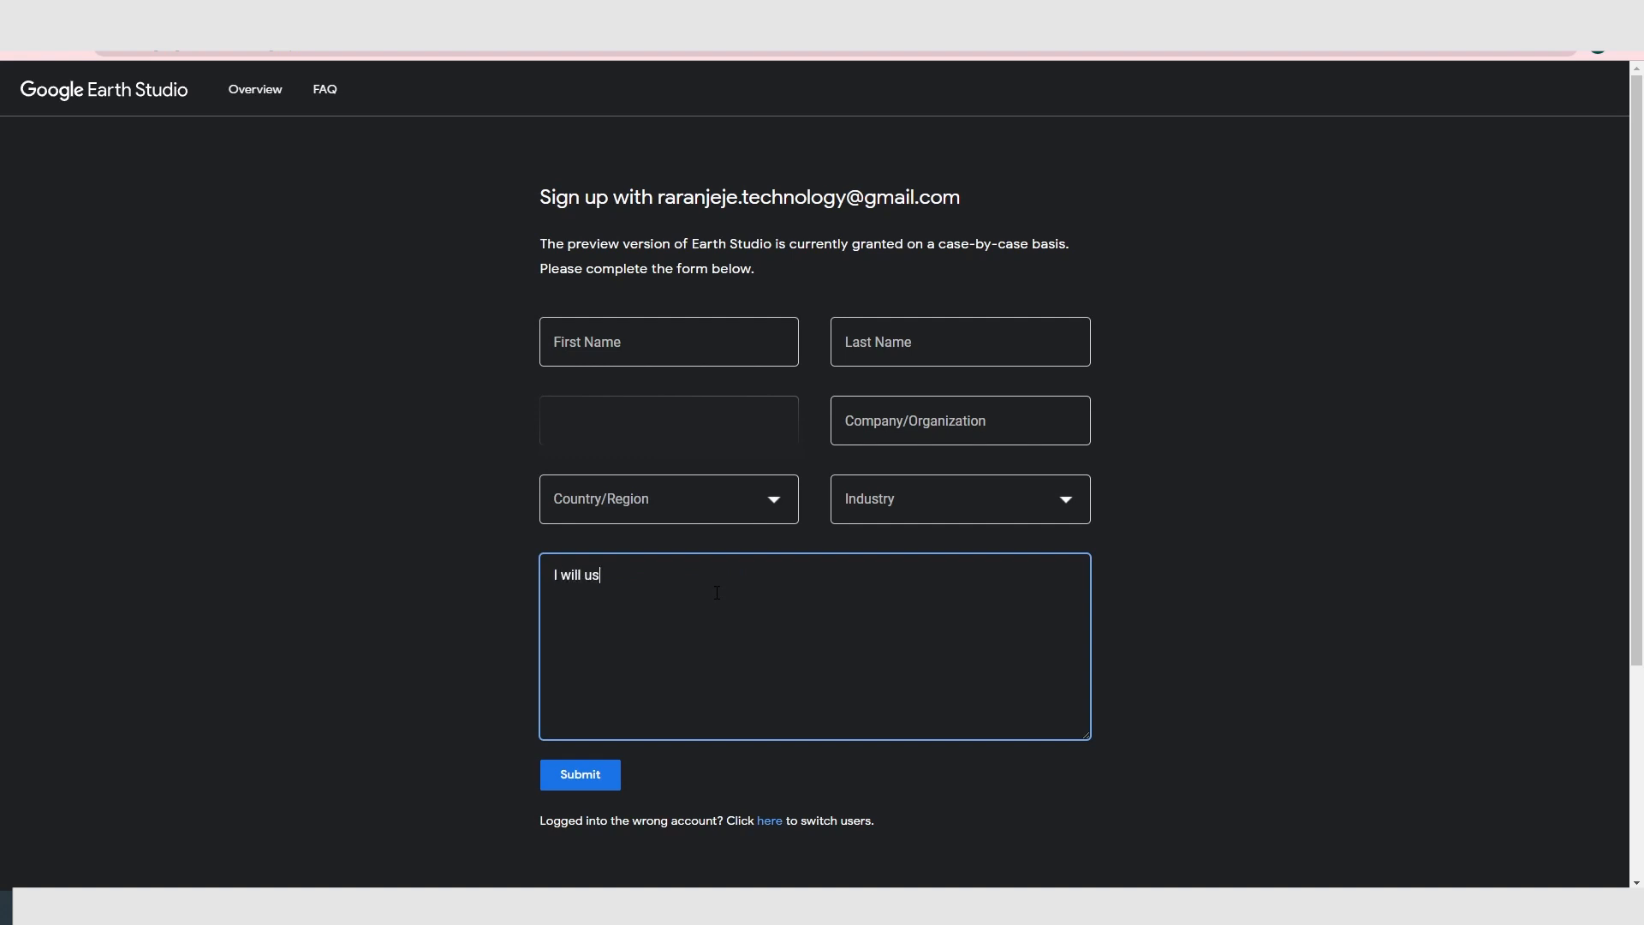
{"action": "type", "text": "e google earth studio for my virtual traveling"}
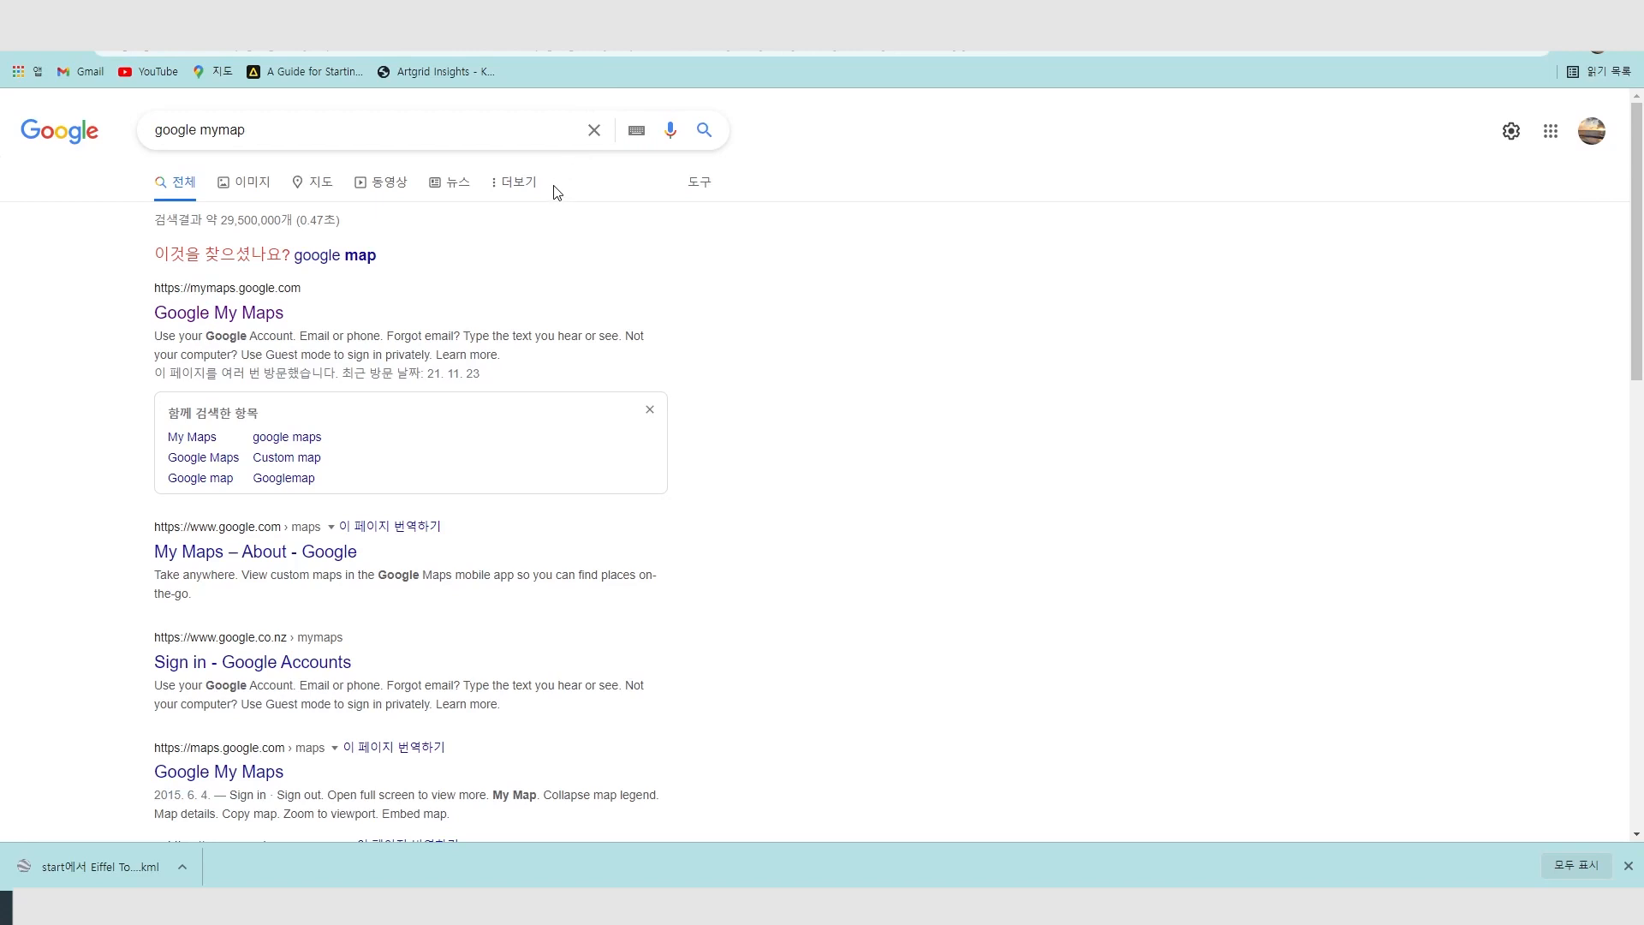
Create a new map in Google My Maps and search it for paris.
{"action": "left_click", "coordinate": [250, 315]}
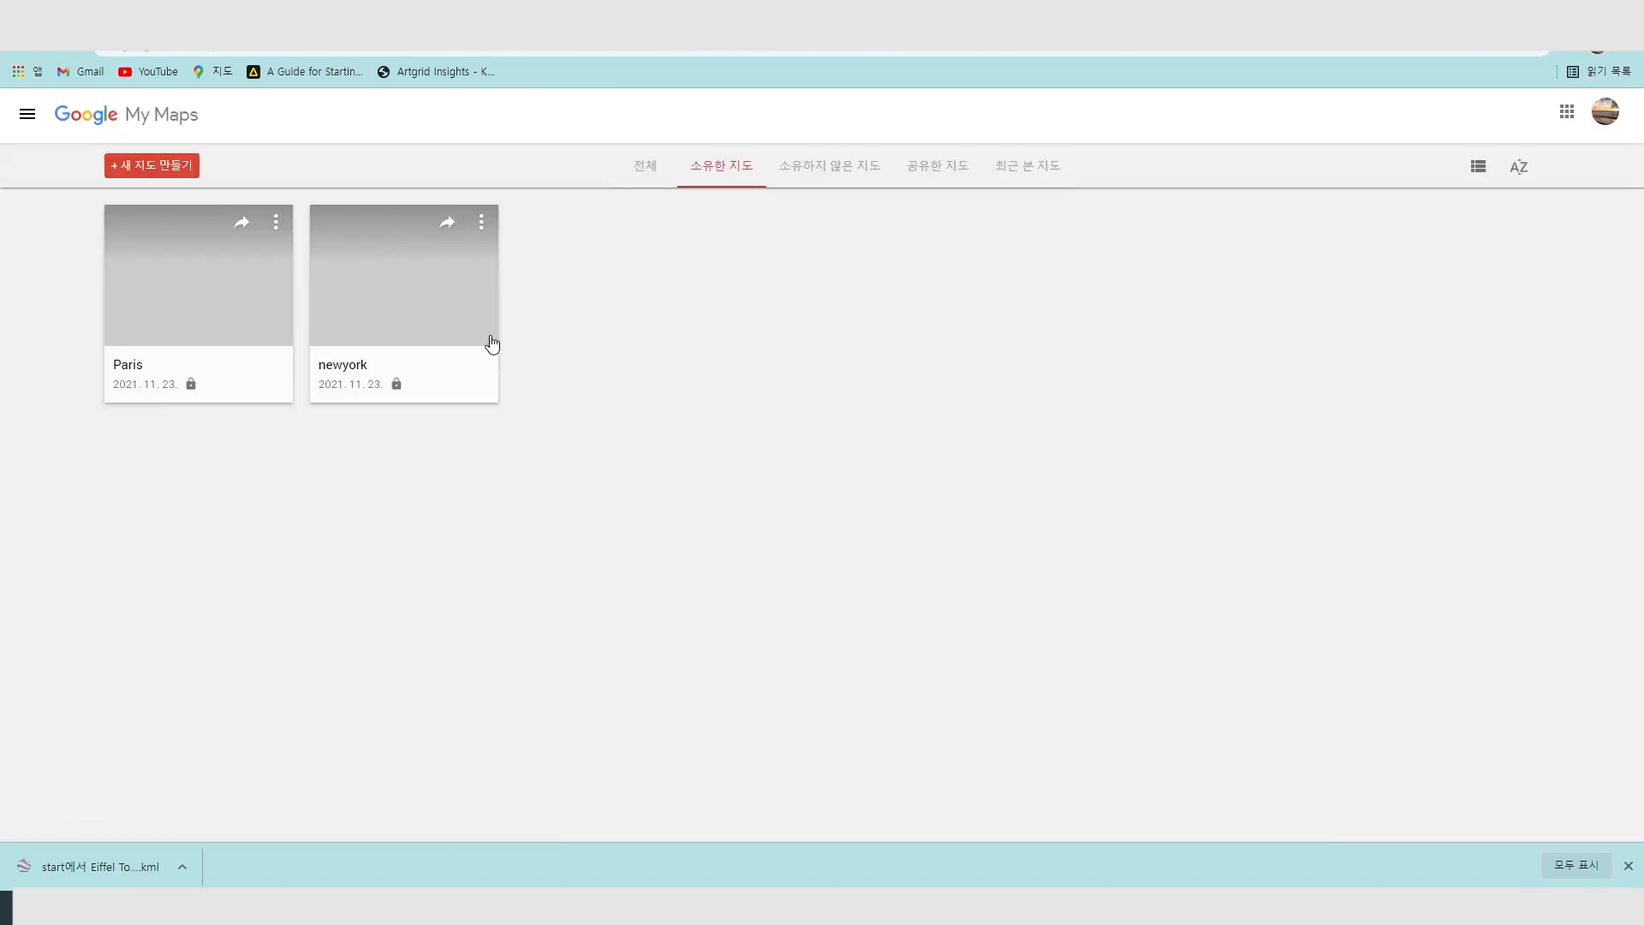
{"action": "left_click", "coordinate": [147, 172]}
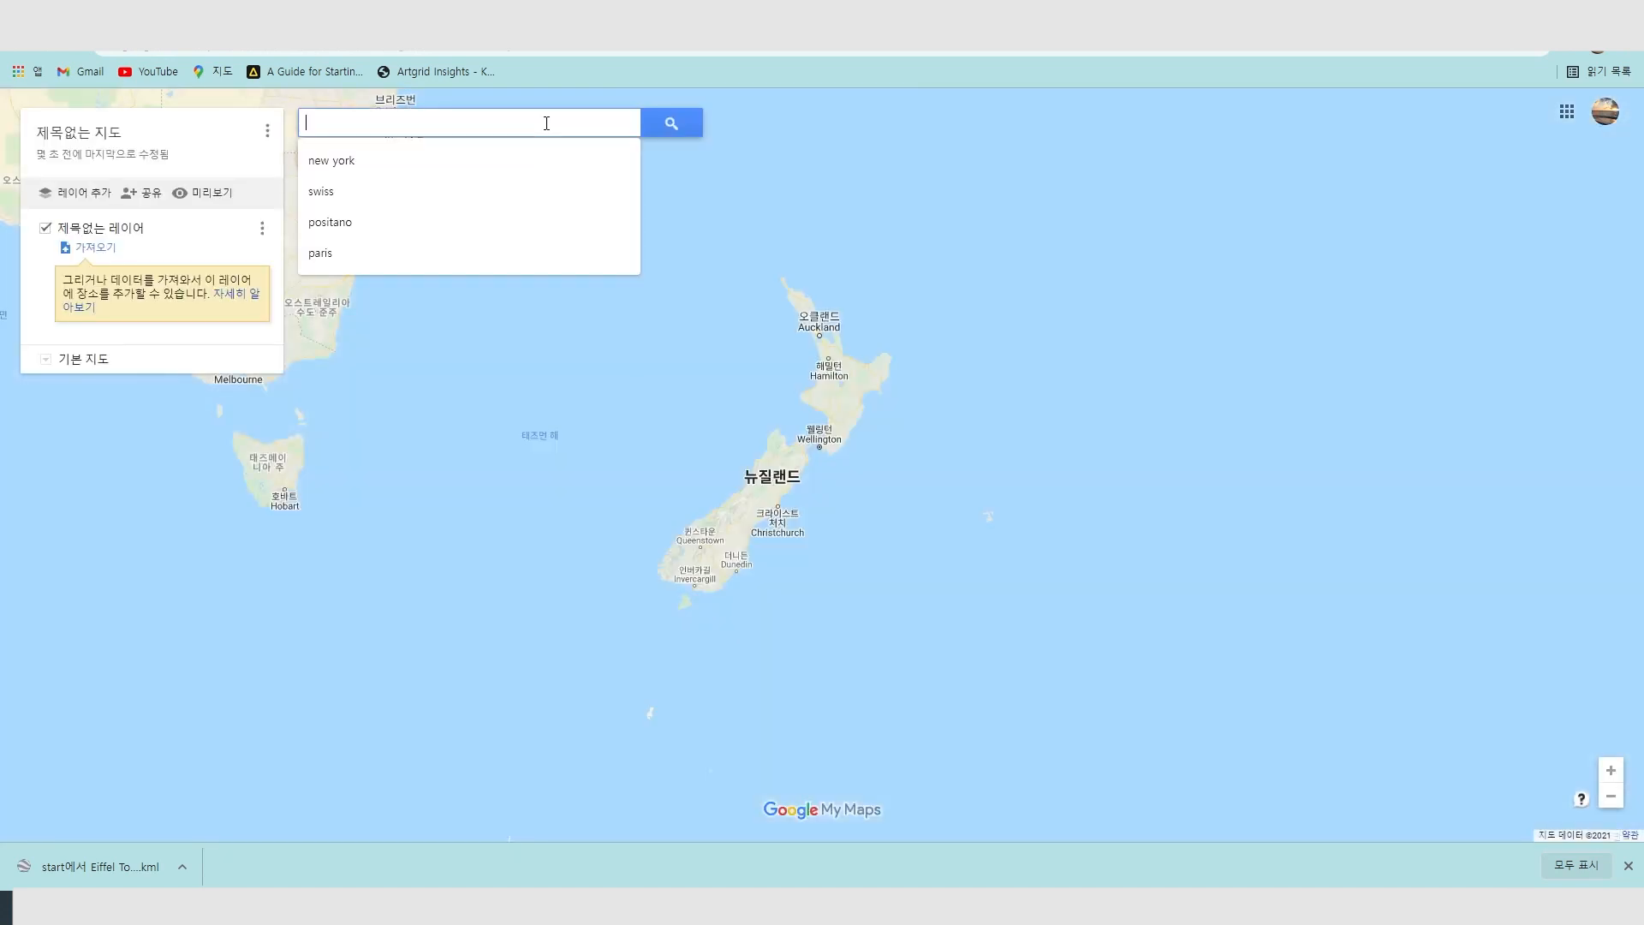
{"action": "type", "text": "paris"}
{"action": "key", "text": "Return"}
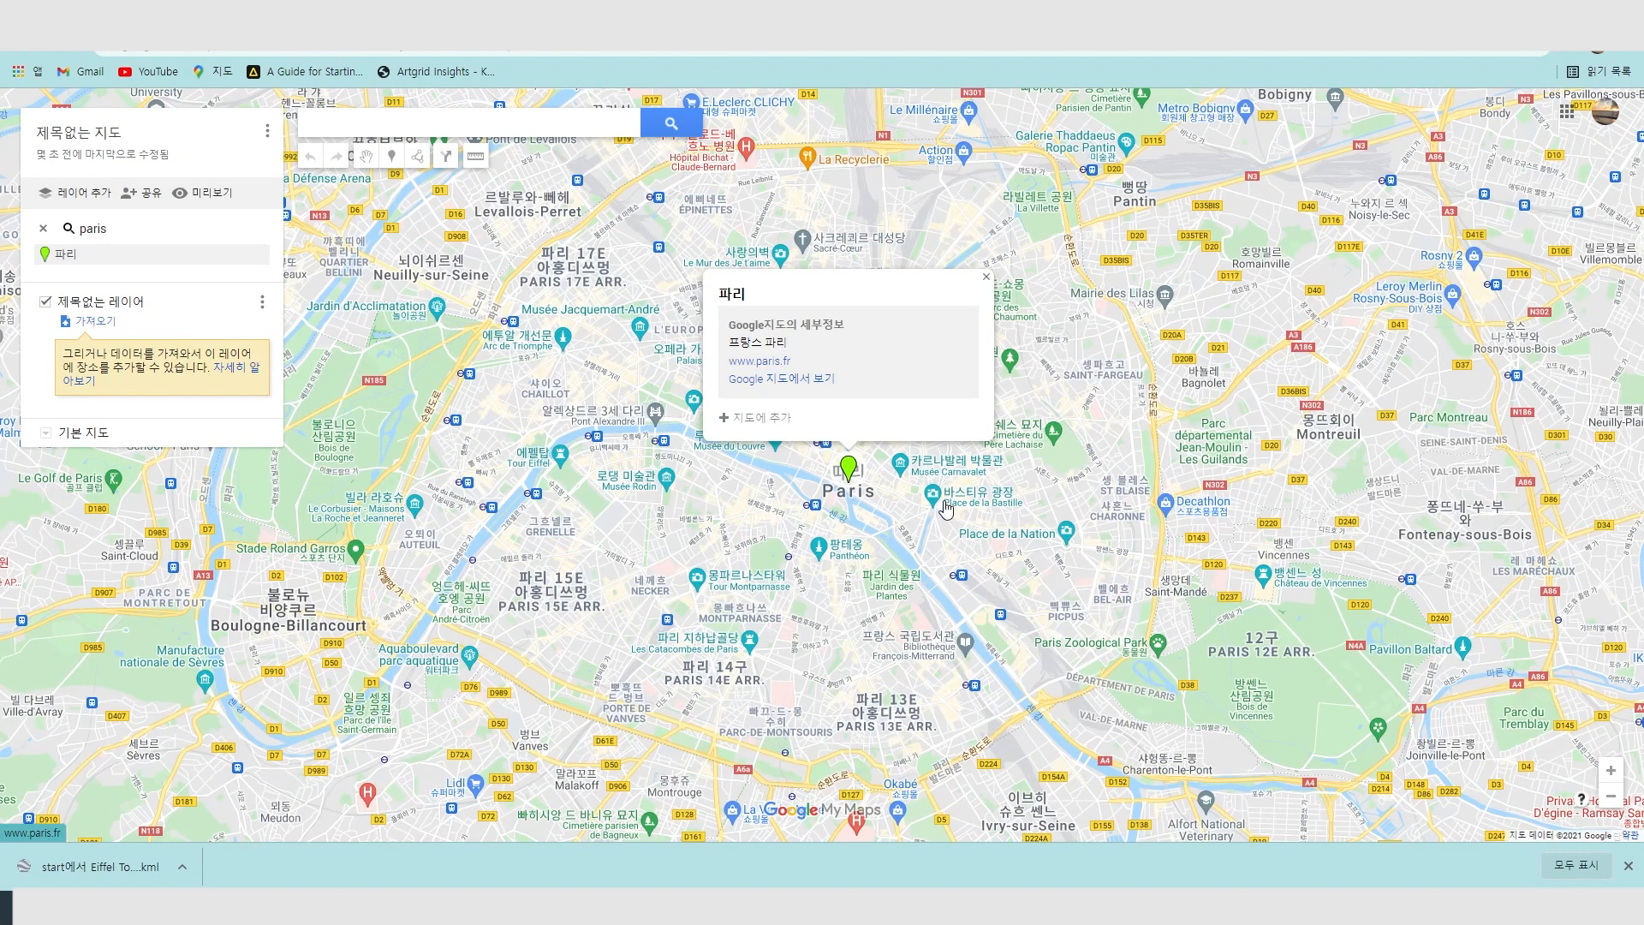
Dismiss the Paris info card and add a marker near Rue de Rivoli, just west of the Palais-Royal – Musée du Louvre station.
{"action": "left_click_drag", "start_coordinate": [942, 510], "coordinate": [768, 595]}
{"action": "scroll", "coordinate": [825, 576], "scroll_direction": "up", "scroll_amount": 2}
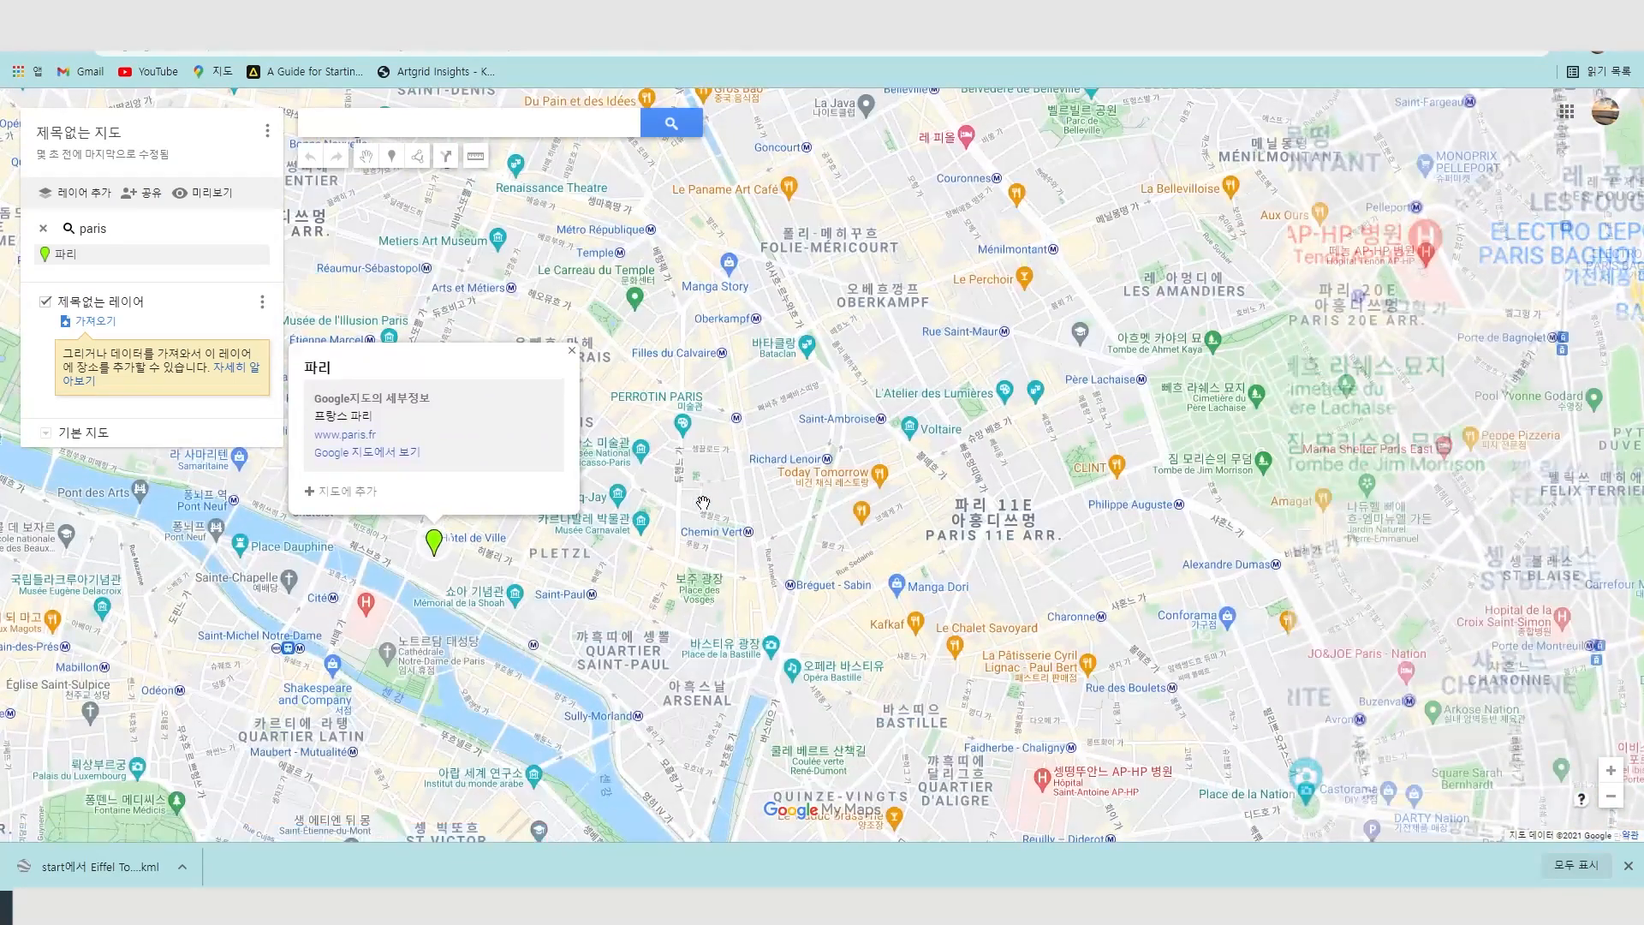
{"action": "scroll", "coordinate": [817, 486], "scroll_direction": "down", "scroll_amount": 1}
{"action": "scroll", "coordinate": [814, 479], "scroll_direction": "up", "scroll_amount": 1}
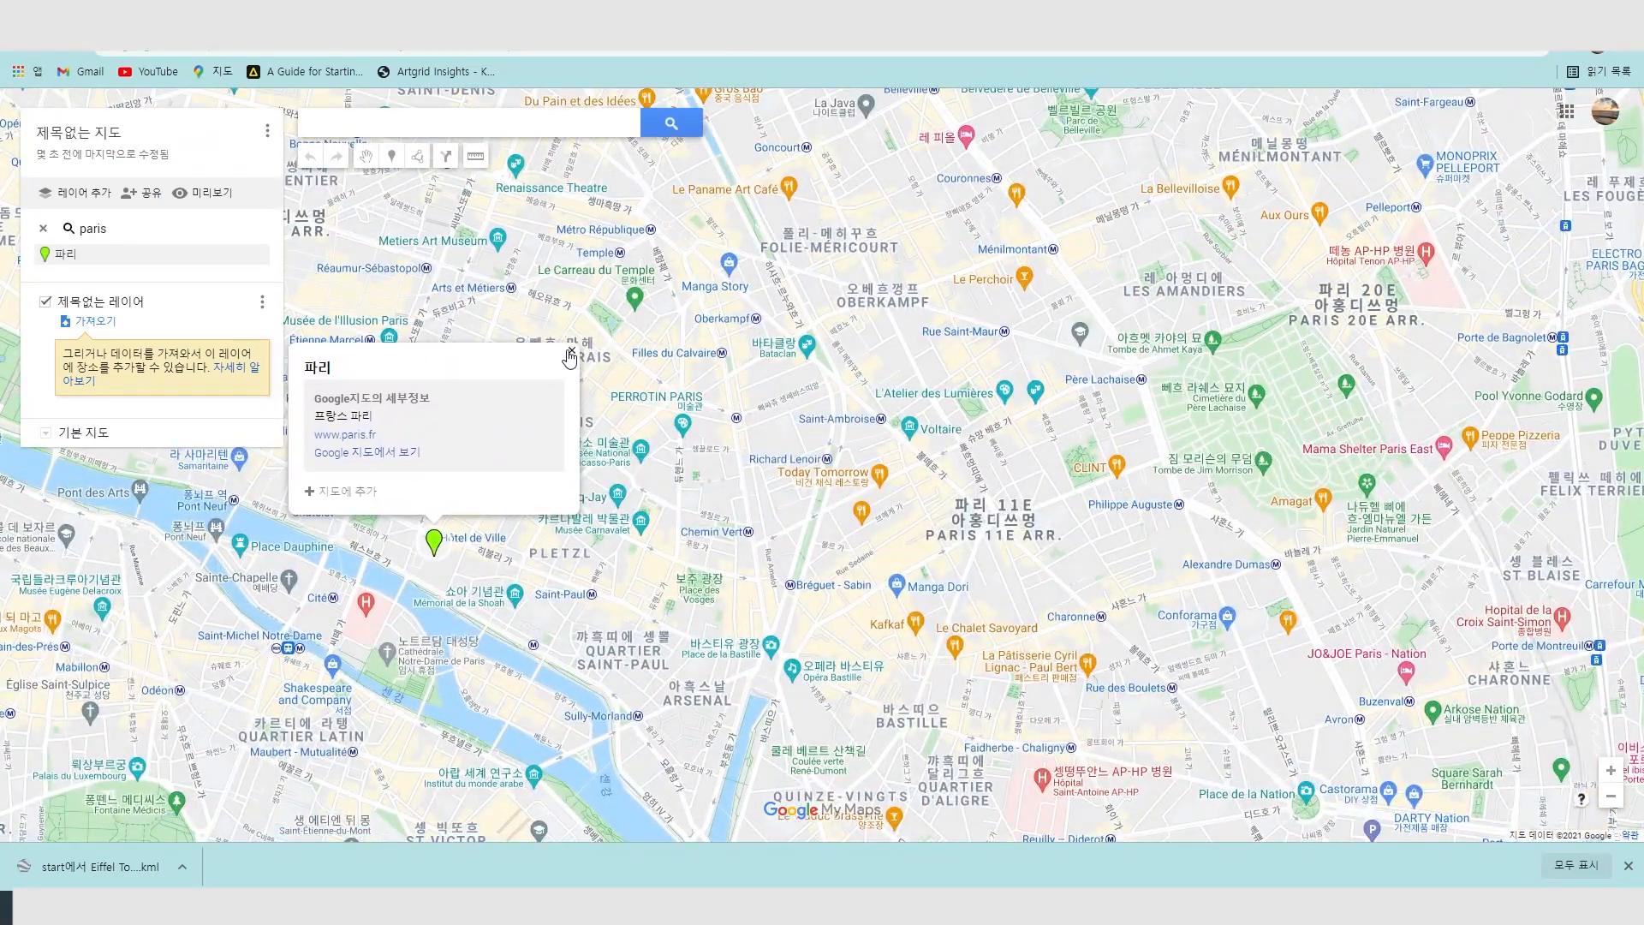
{"action": "left_click", "coordinate": [569, 354]}
{"action": "left_click_drag", "start_coordinate": [528, 440], "coordinate": [888, 365]}
{"action": "left_click_drag", "start_coordinate": [512, 336], "coordinate": [899, 529]}
{"action": "scroll", "coordinate": [920, 529], "scroll_direction": "up", "scroll_amount": 1}
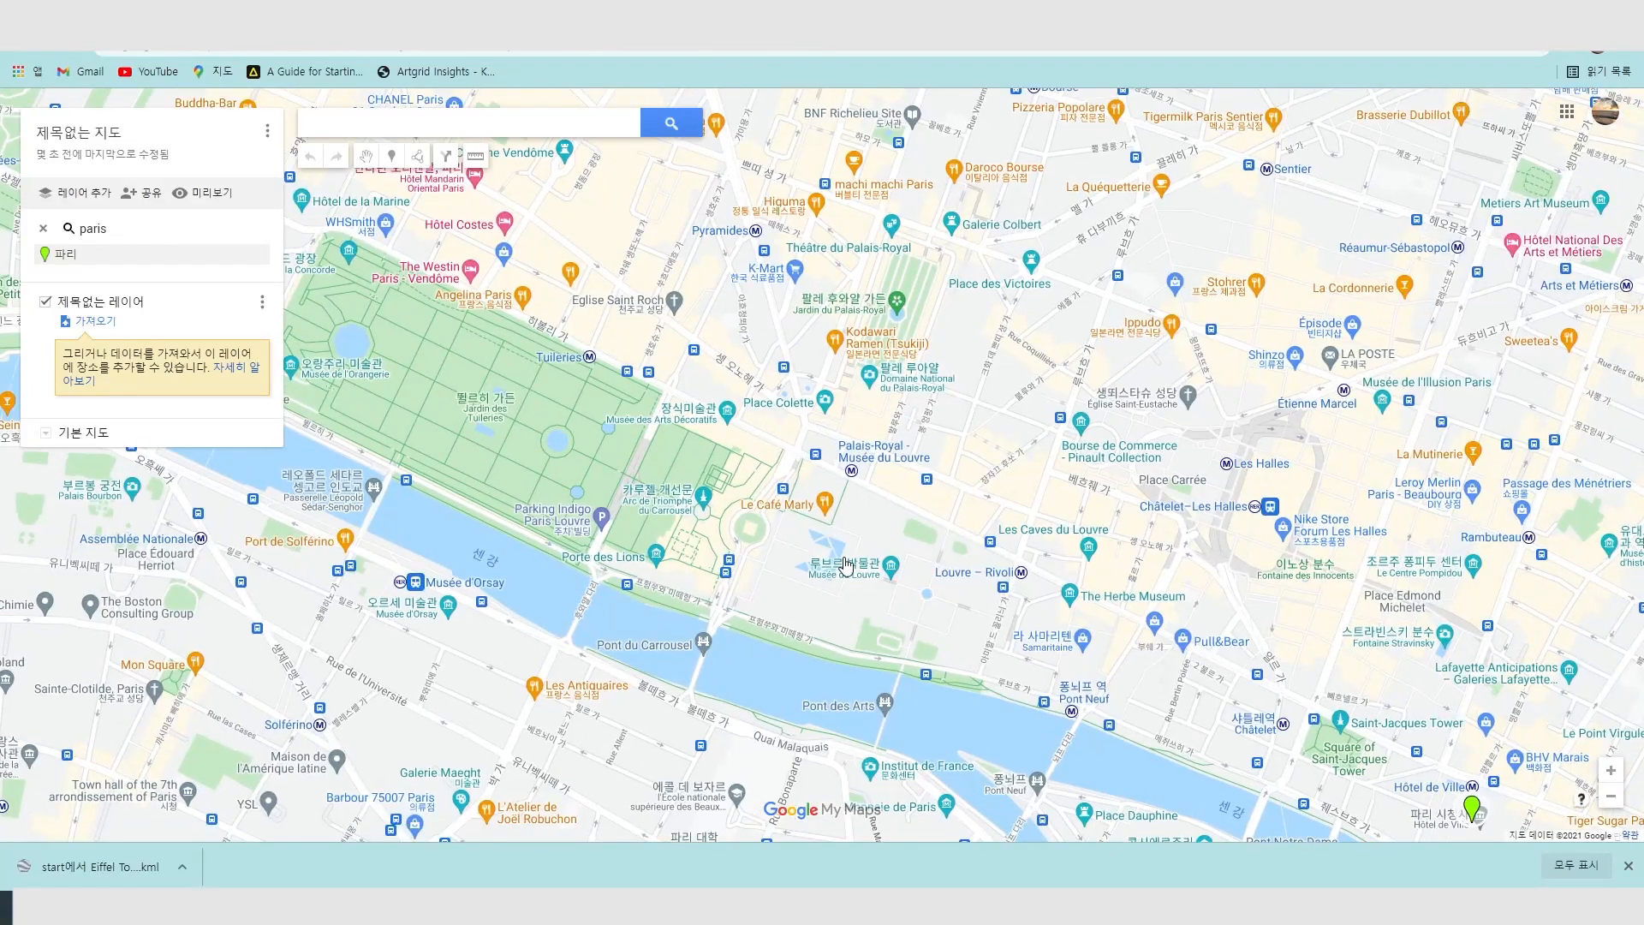
{"action": "scroll", "coordinate": [846, 565], "scroll_direction": "down", "scroll_amount": 1}
{"action": "left_click_drag", "start_coordinate": [619, 450], "coordinate": [1099, 514]}
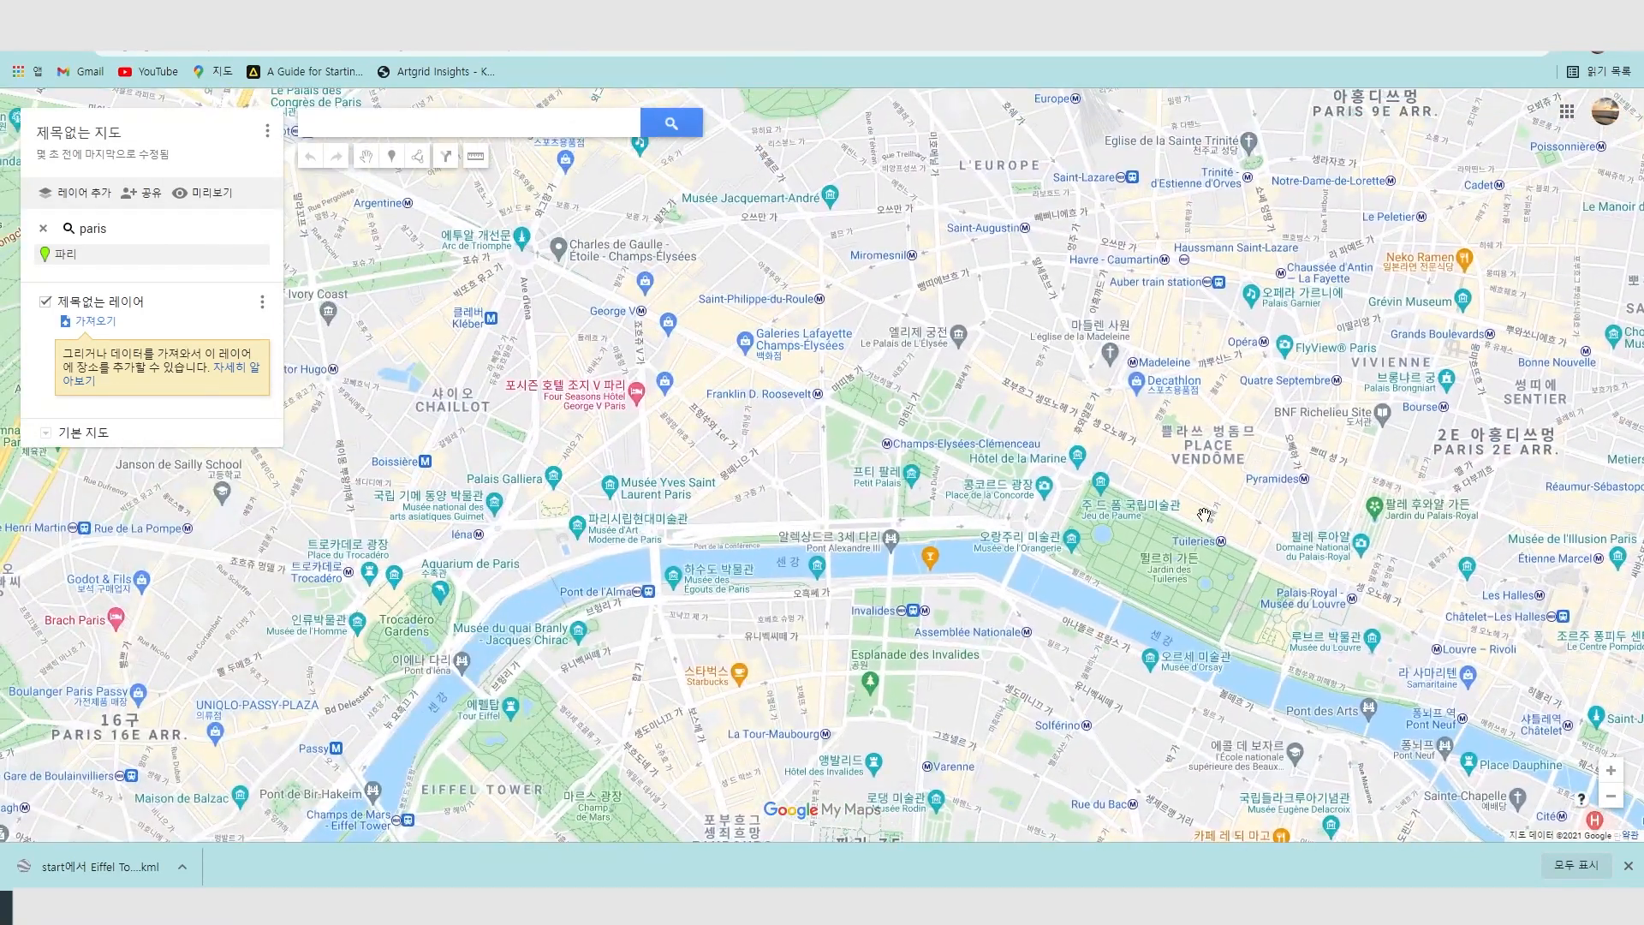
{"action": "left_click_drag", "start_coordinate": [1205, 513], "coordinate": [573, 429]}
{"action": "left_click_drag", "start_coordinate": [970, 592], "coordinate": [633, 475]}
{"action": "scroll", "coordinate": [434, 260], "scroll_direction": "up", "scroll_amount": 2}
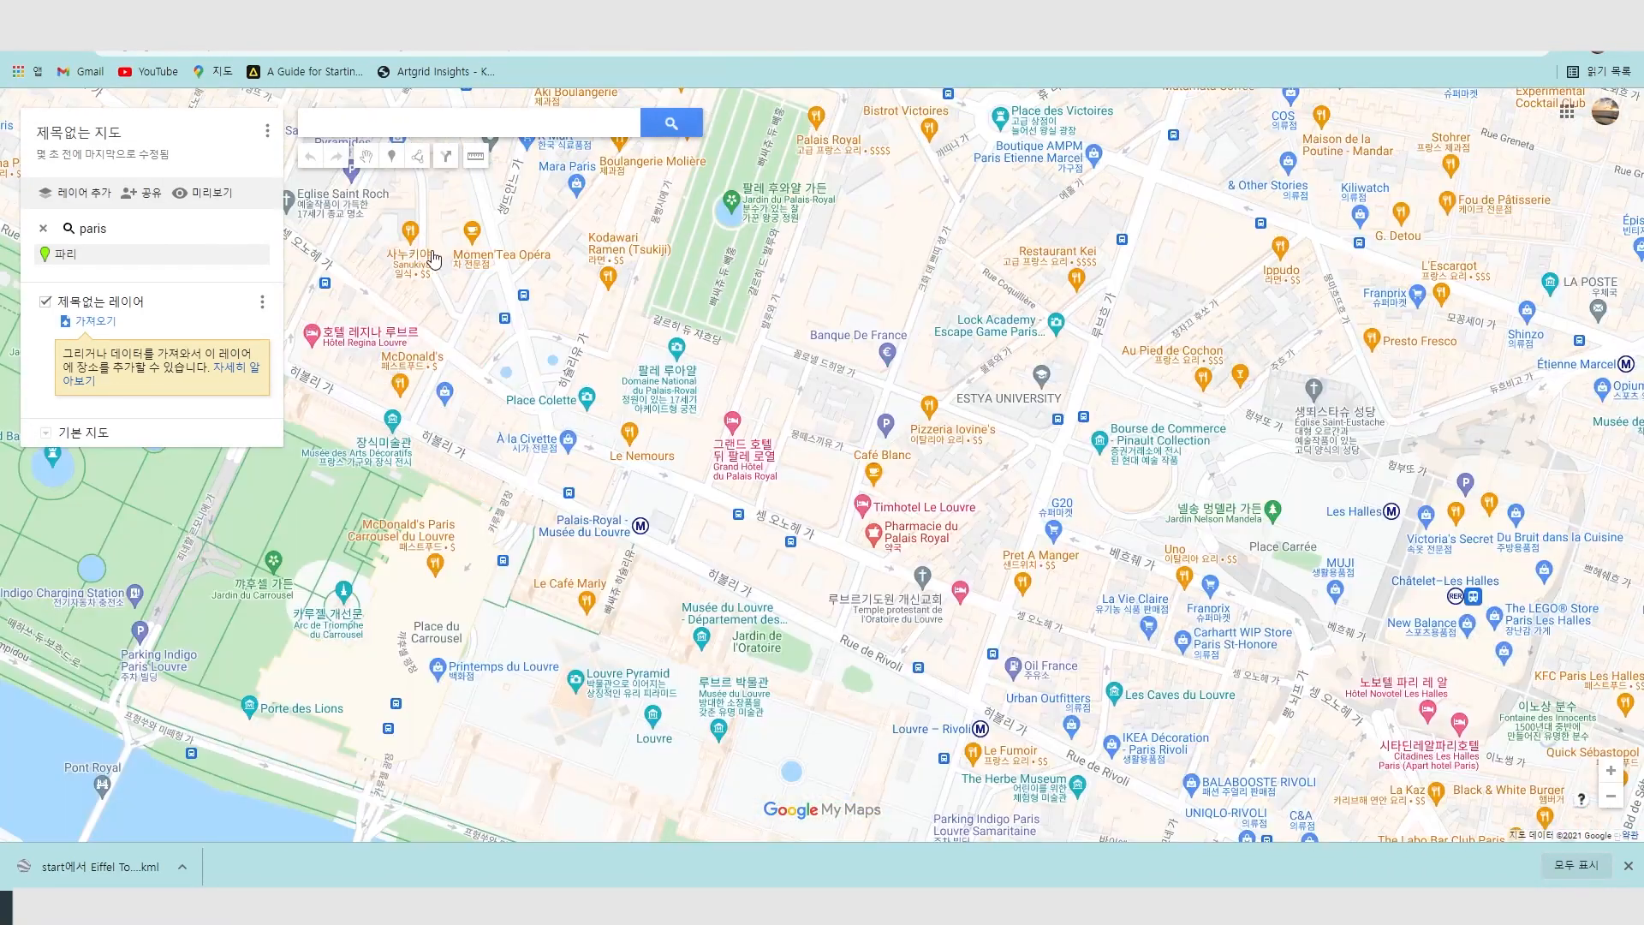
{"action": "left_click", "coordinate": [393, 158]}
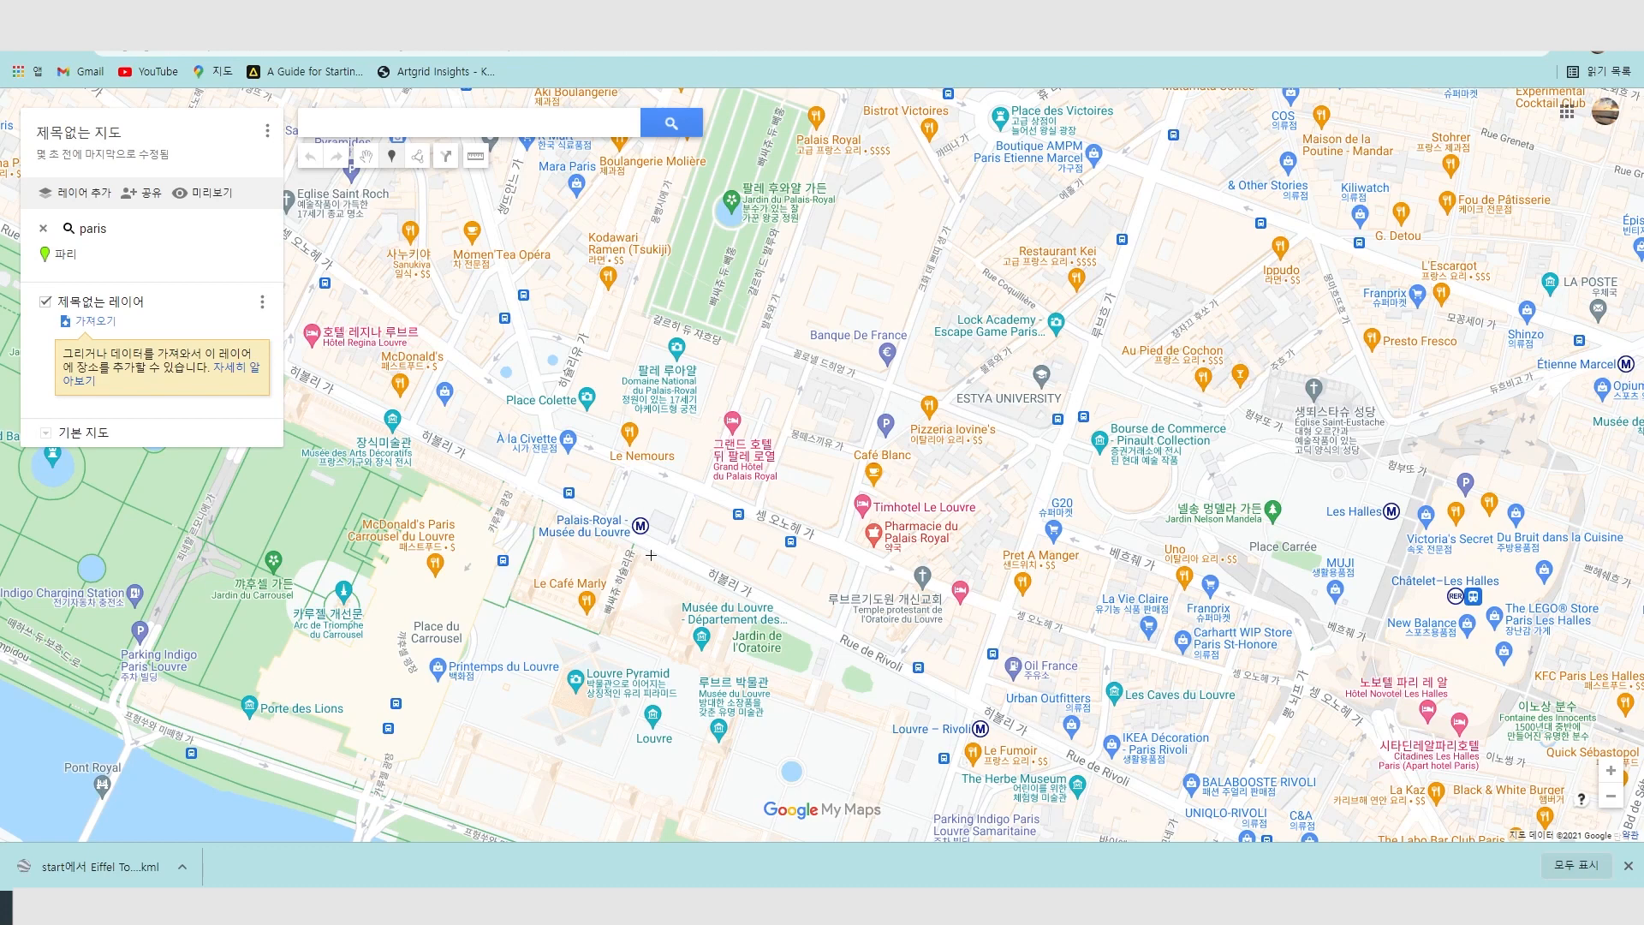
{"action": "left_click", "coordinate": [529, 486]}
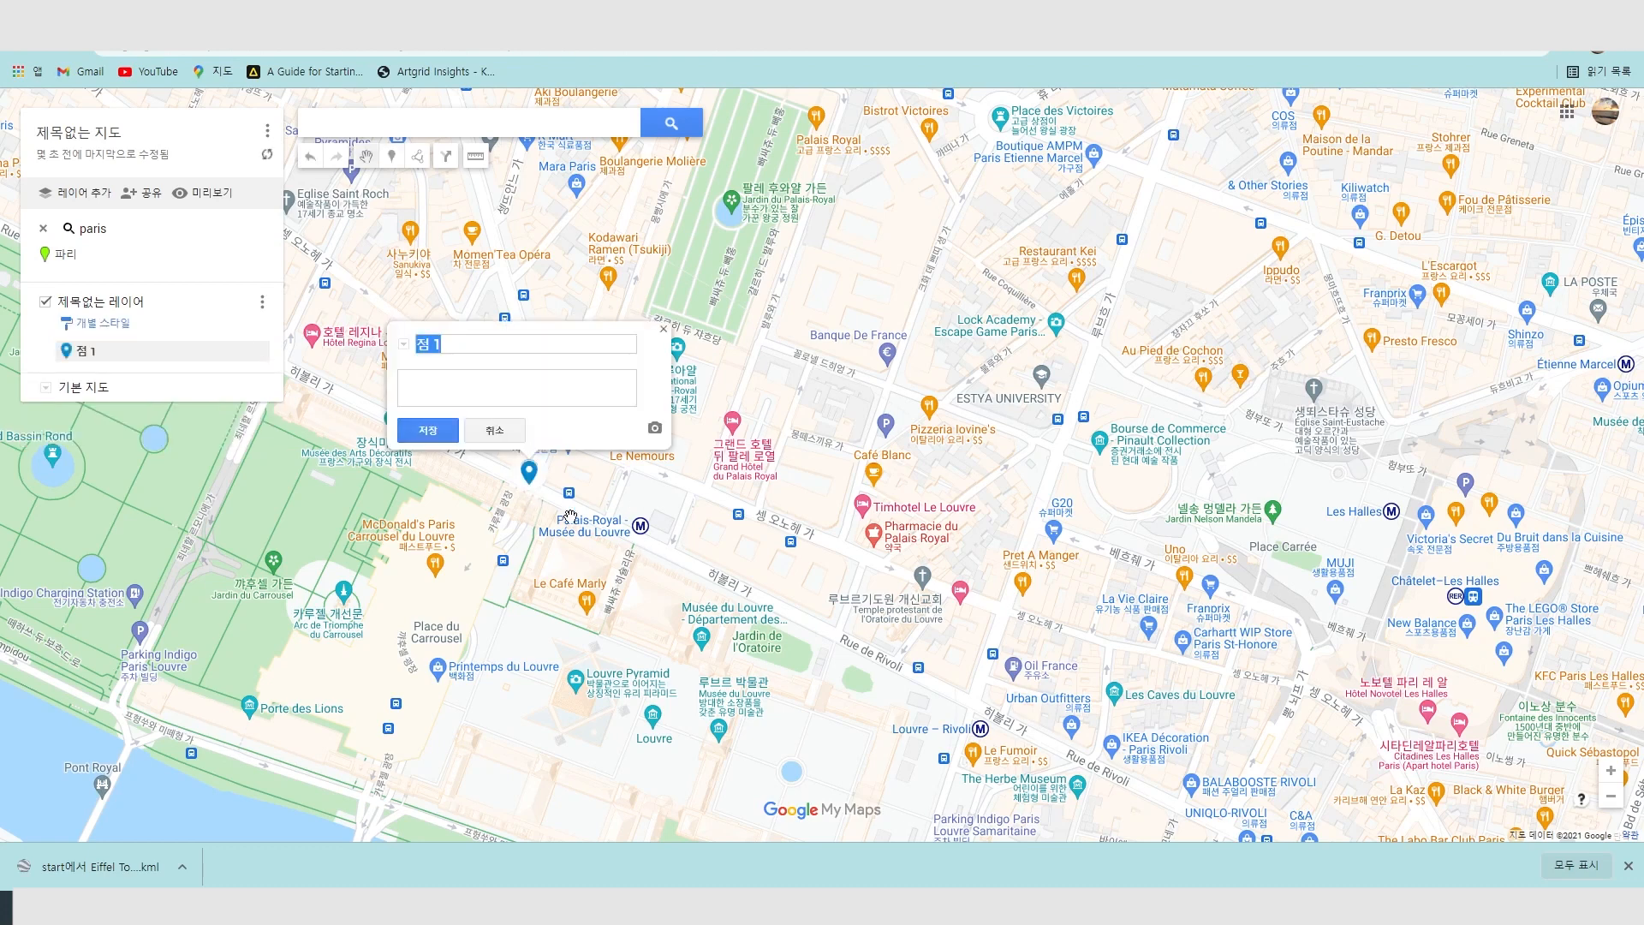
Name the new marker "start" and save it.
{"action": "left_click", "coordinate": [470, 386]}
{"action": "type", "text": "art"}
{"action": "key", "text": "BackSpace"}
{"action": "key", "text": "BackSpace"}
{"action": "left_click", "coordinate": [430, 428]}
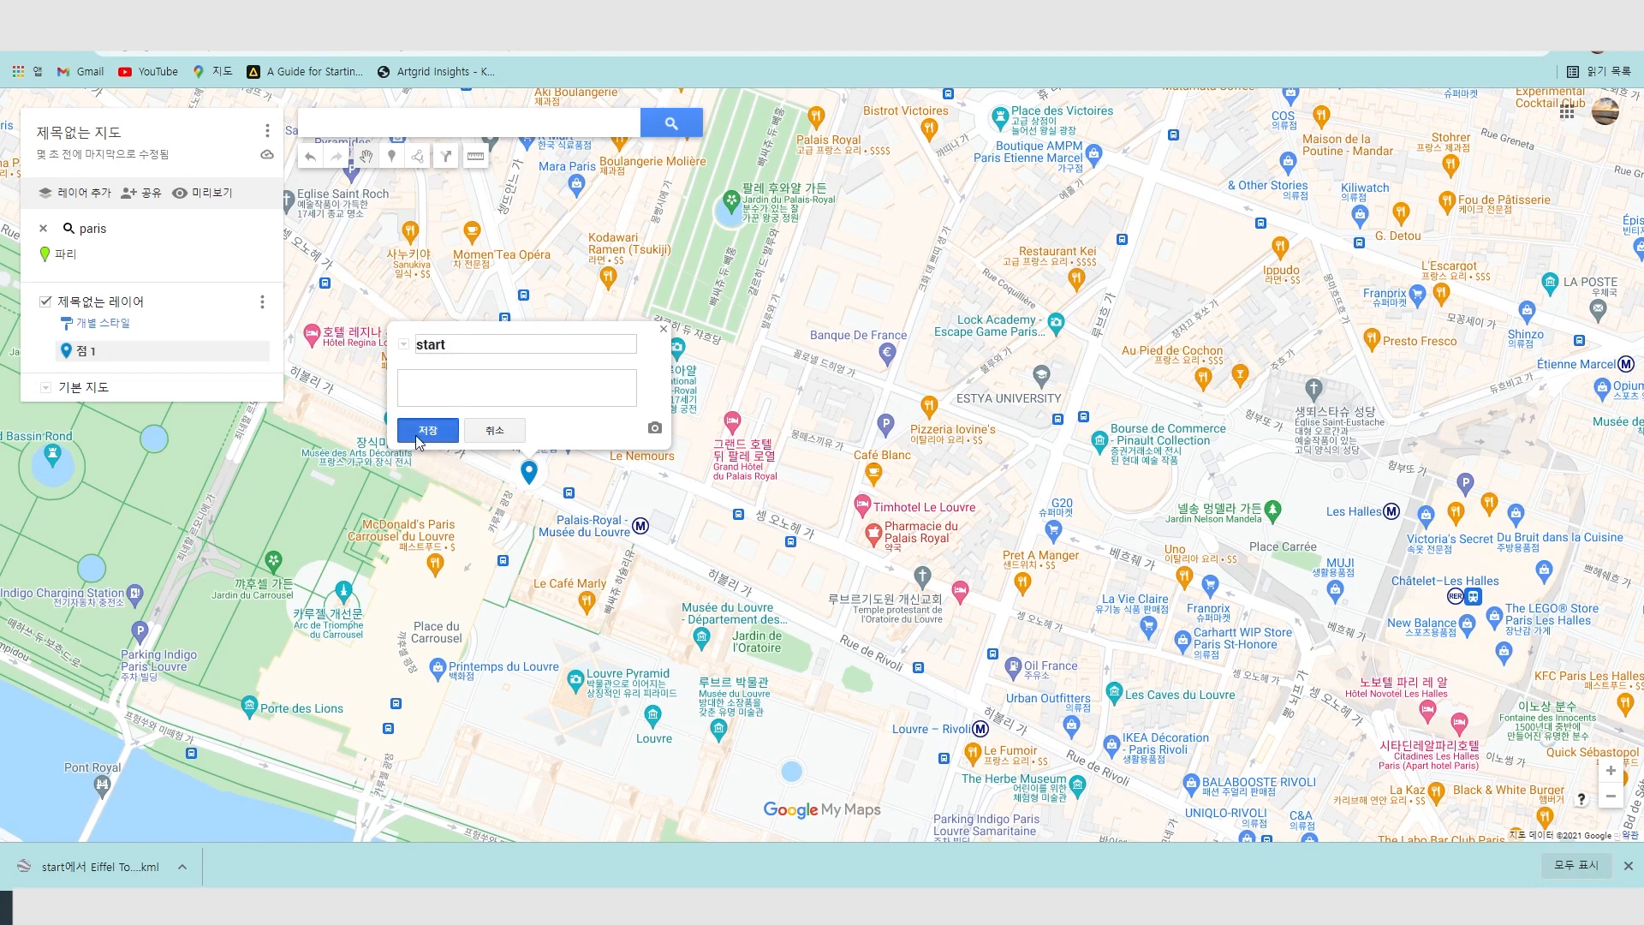
Add directions from the start marker to the Eiffel Tower in Paris.
{"action": "left_click", "coordinate": [445, 163]}
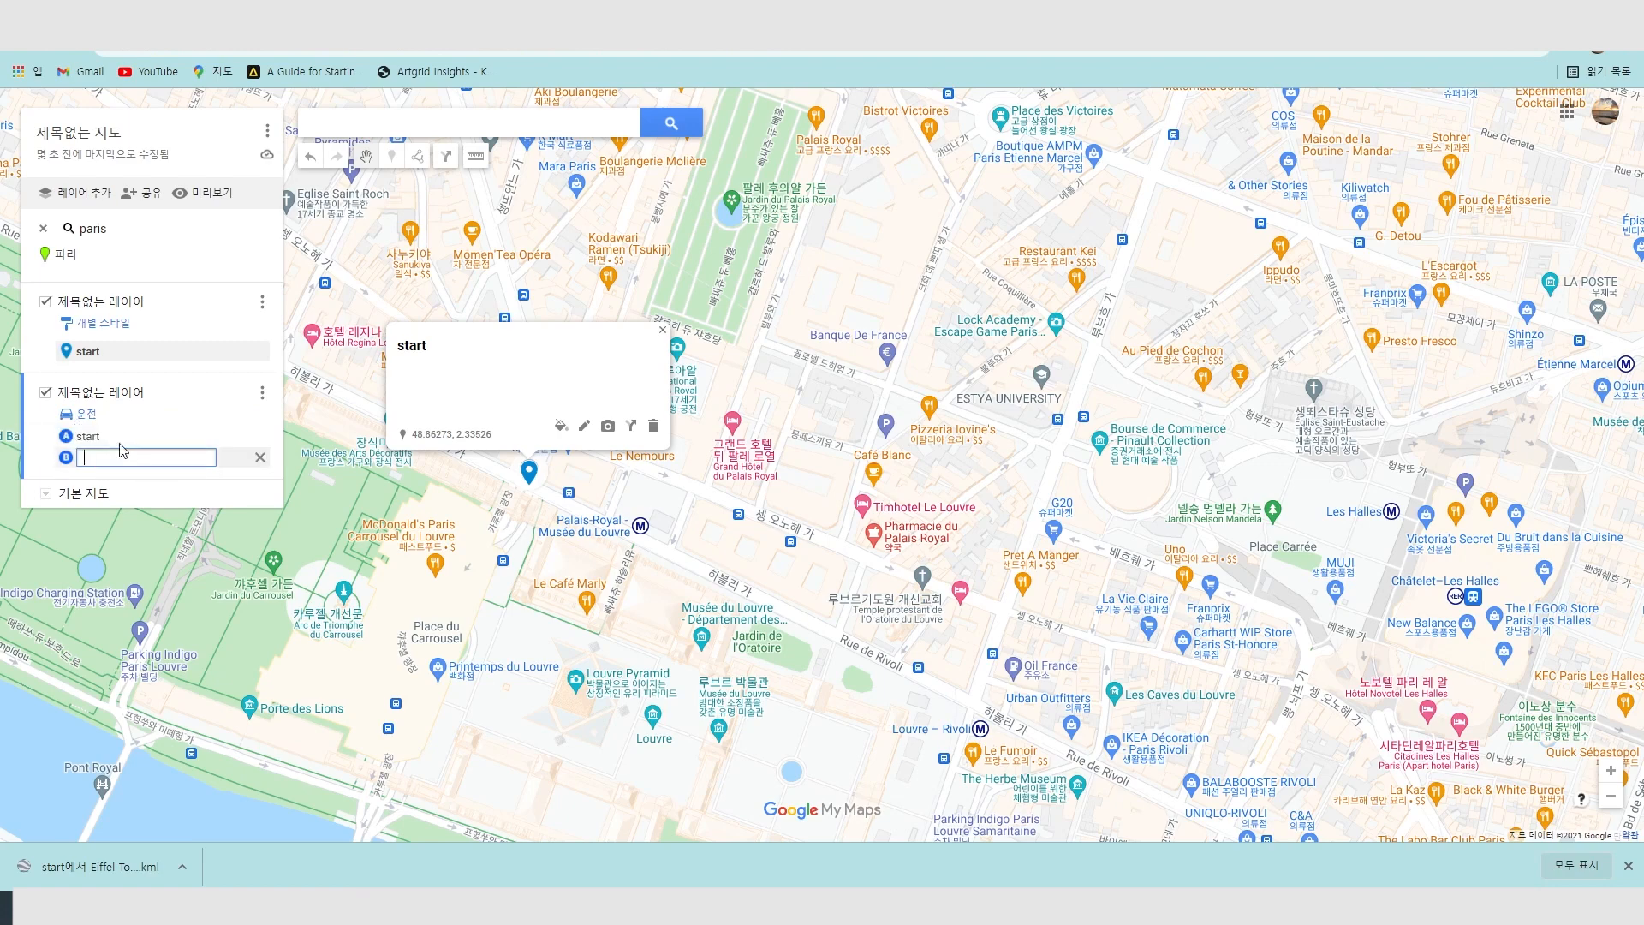
{"action": "scroll", "coordinate": [406, 584], "scroll_direction": "down", "scroll_amount": 2}
{"action": "scroll", "coordinate": [407, 584], "scroll_direction": "down", "scroll_amount": 1}
{"action": "left_click_drag", "start_coordinate": [407, 584], "coordinate": [954, 552]}
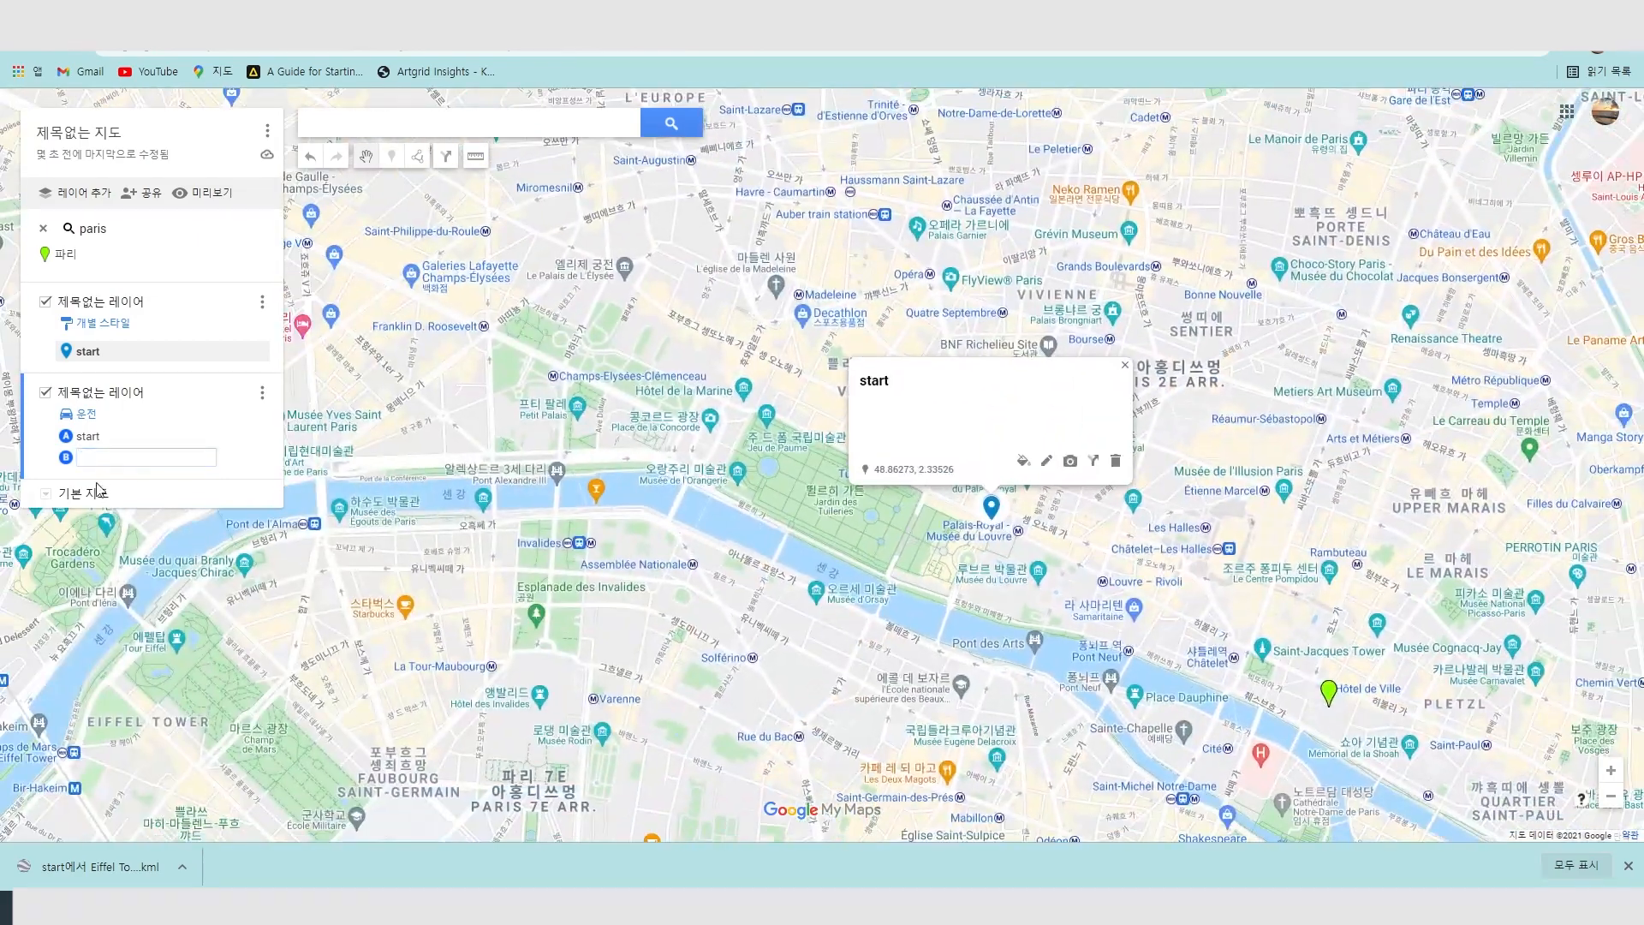
{"action": "left_click_drag", "start_coordinate": [415, 562], "coordinate": [874, 569]}
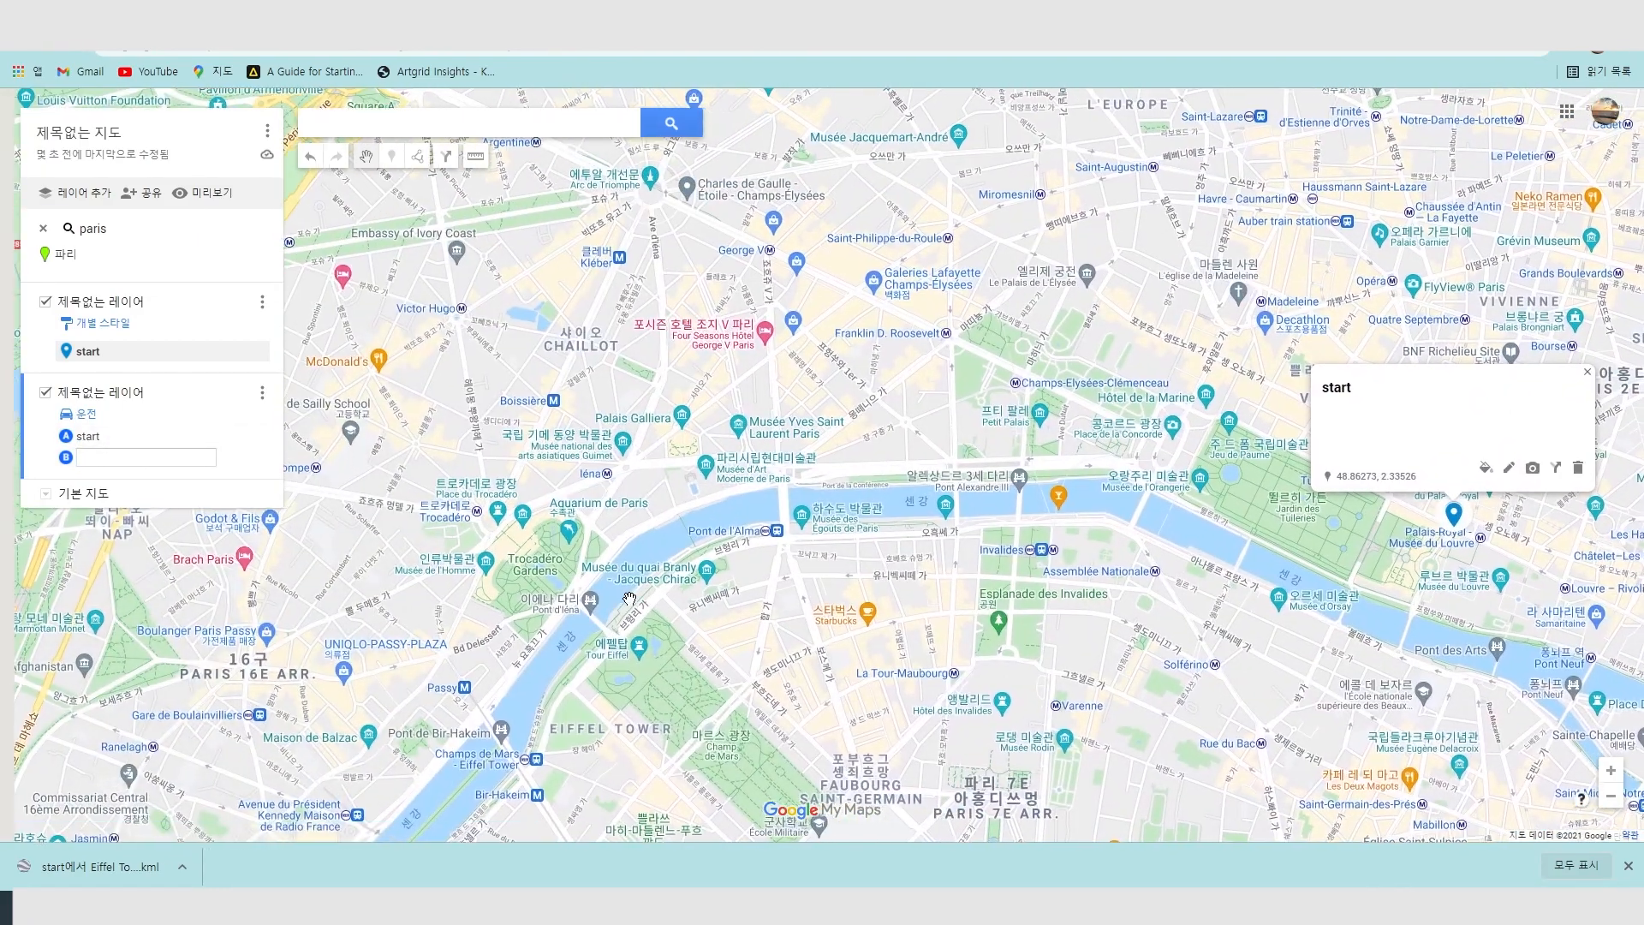
{"action": "scroll", "coordinate": [611, 591], "scroll_direction": "up", "scroll_amount": 1}
{"action": "scroll", "coordinate": [568, 771], "scroll_direction": "up", "scroll_amount": 2}
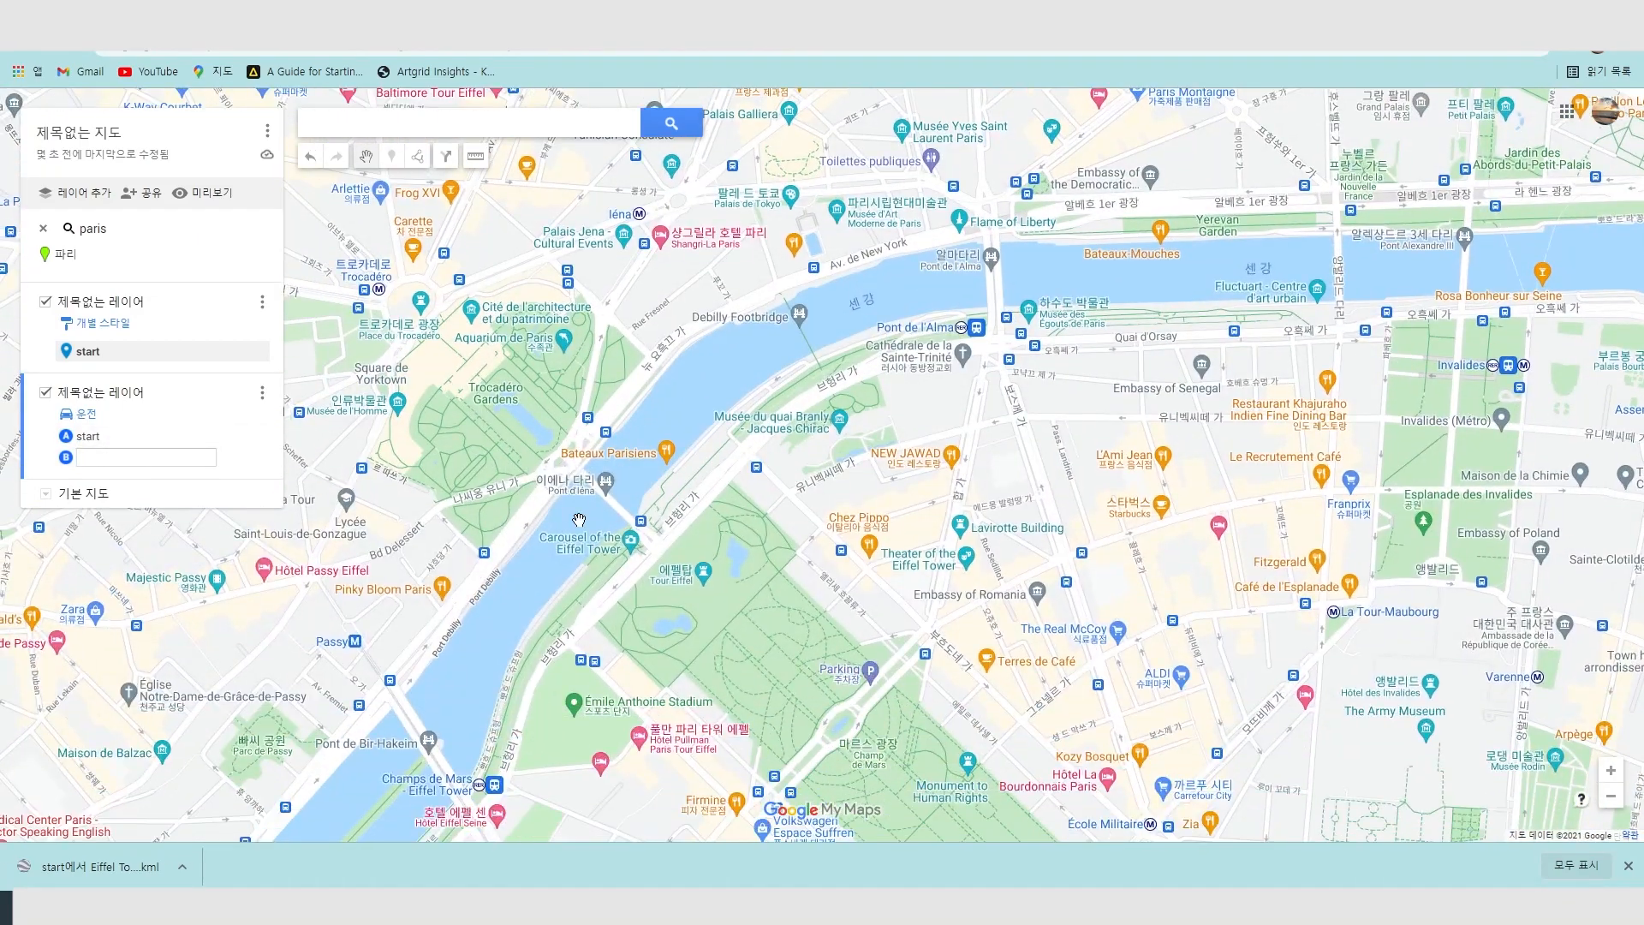
{"action": "left_click", "coordinate": [146, 457]}
{"action": "type", "text": "tower ef"}
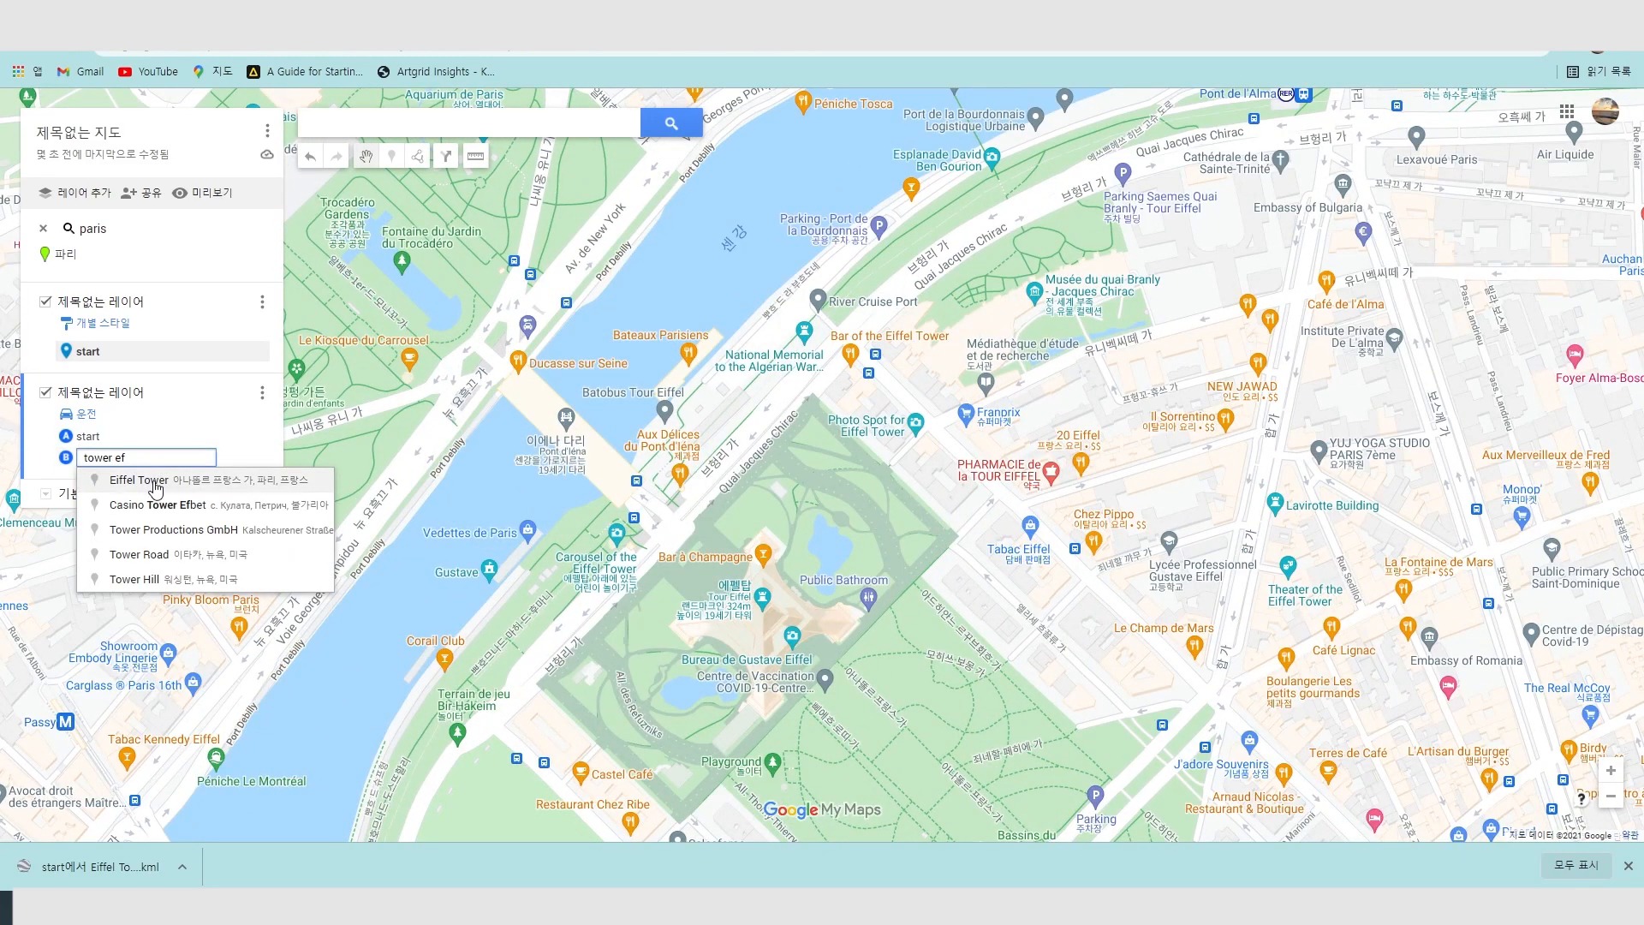
{"action": "left_click", "coordinate": [139, 479]}
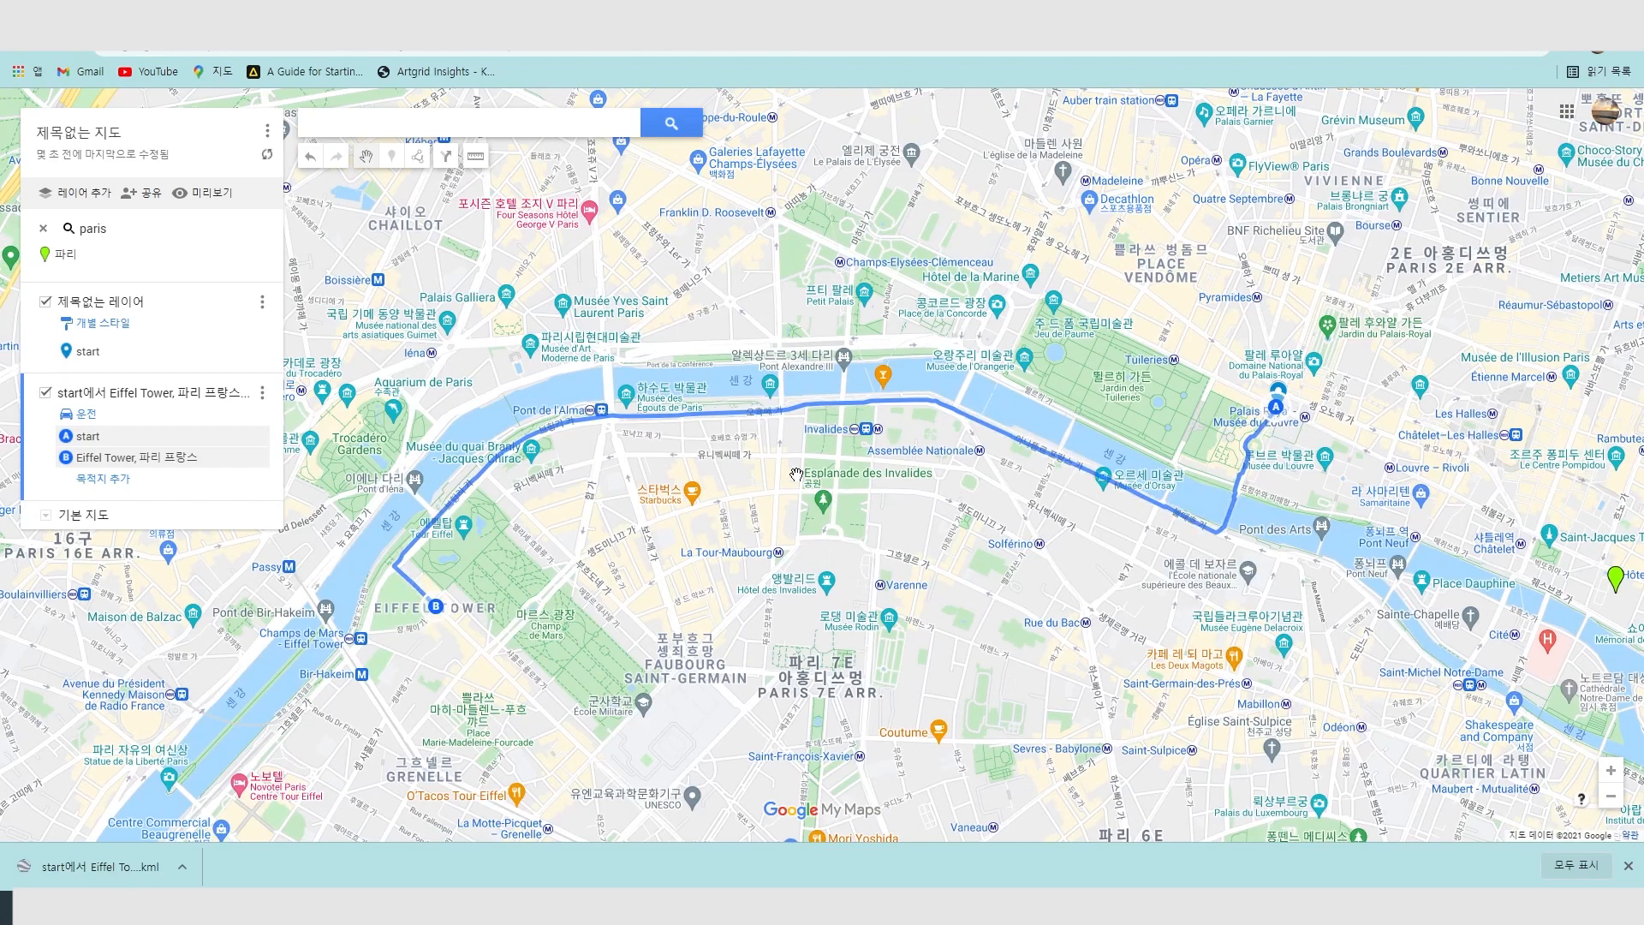
Reroute the driving path north through the Saint-Augustin area and past the Arc de Triomphe.
{"action": "left_click_drag", "start_coordinate": [796, 474], "coordinate": [852, 526]}
{"action": "left_click_drag", "start_coordinate": [719, 403], "coordinate": [871, 499]}
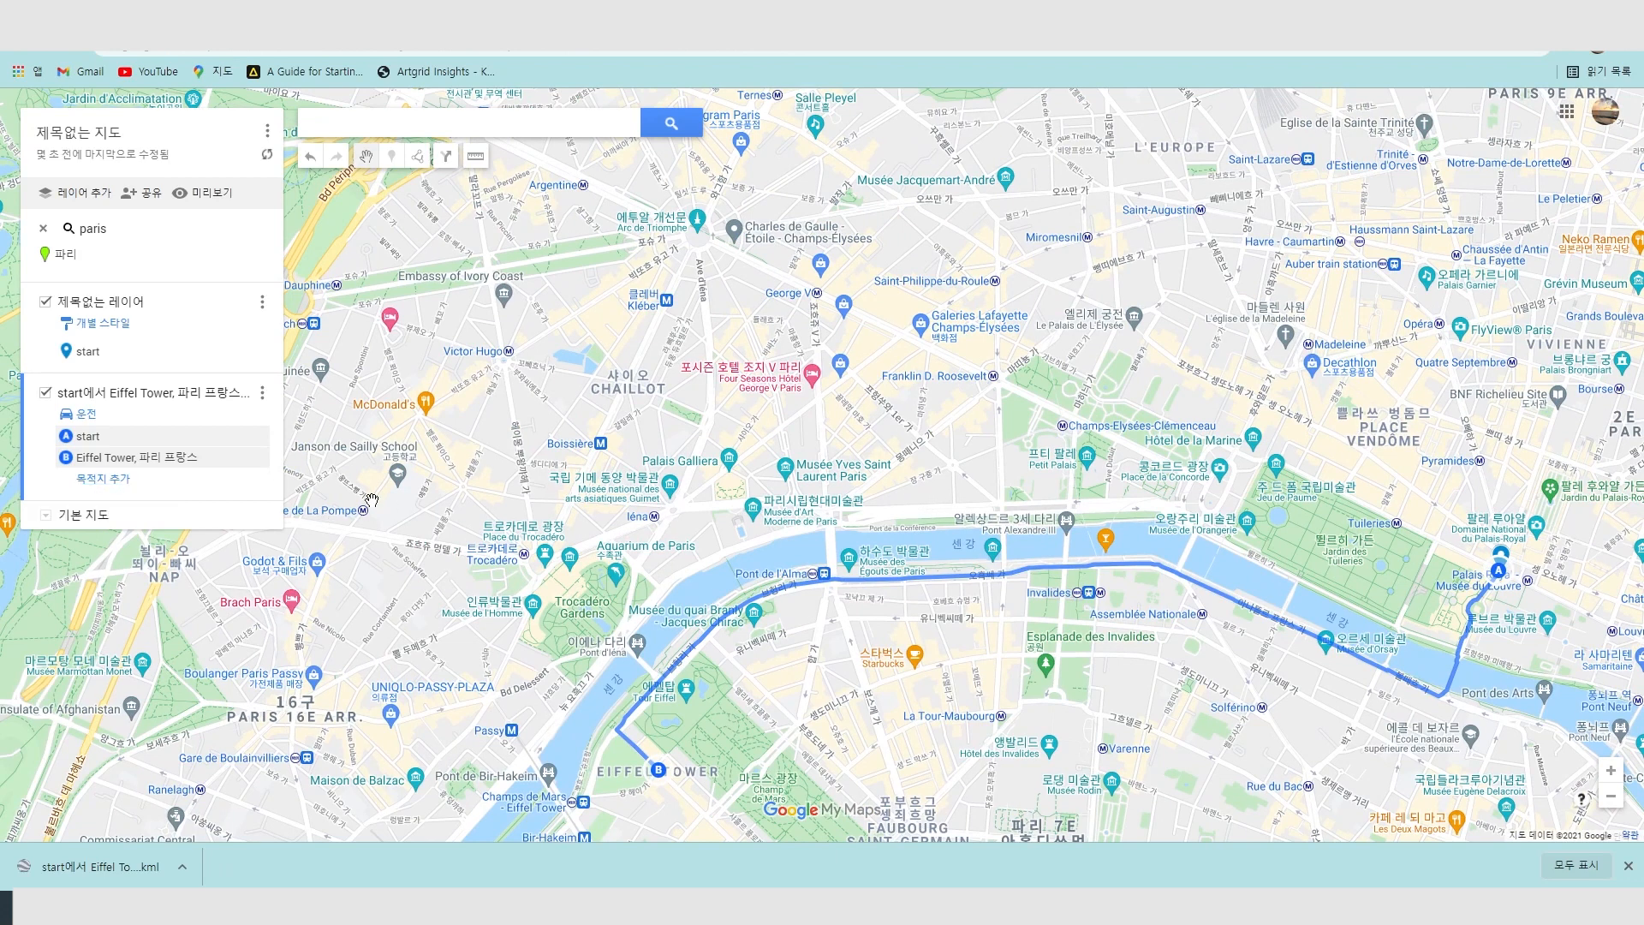
{"action": "left_click_drag", "start_coordinate": [1070, 577], "coordinate": [1070, 220]}
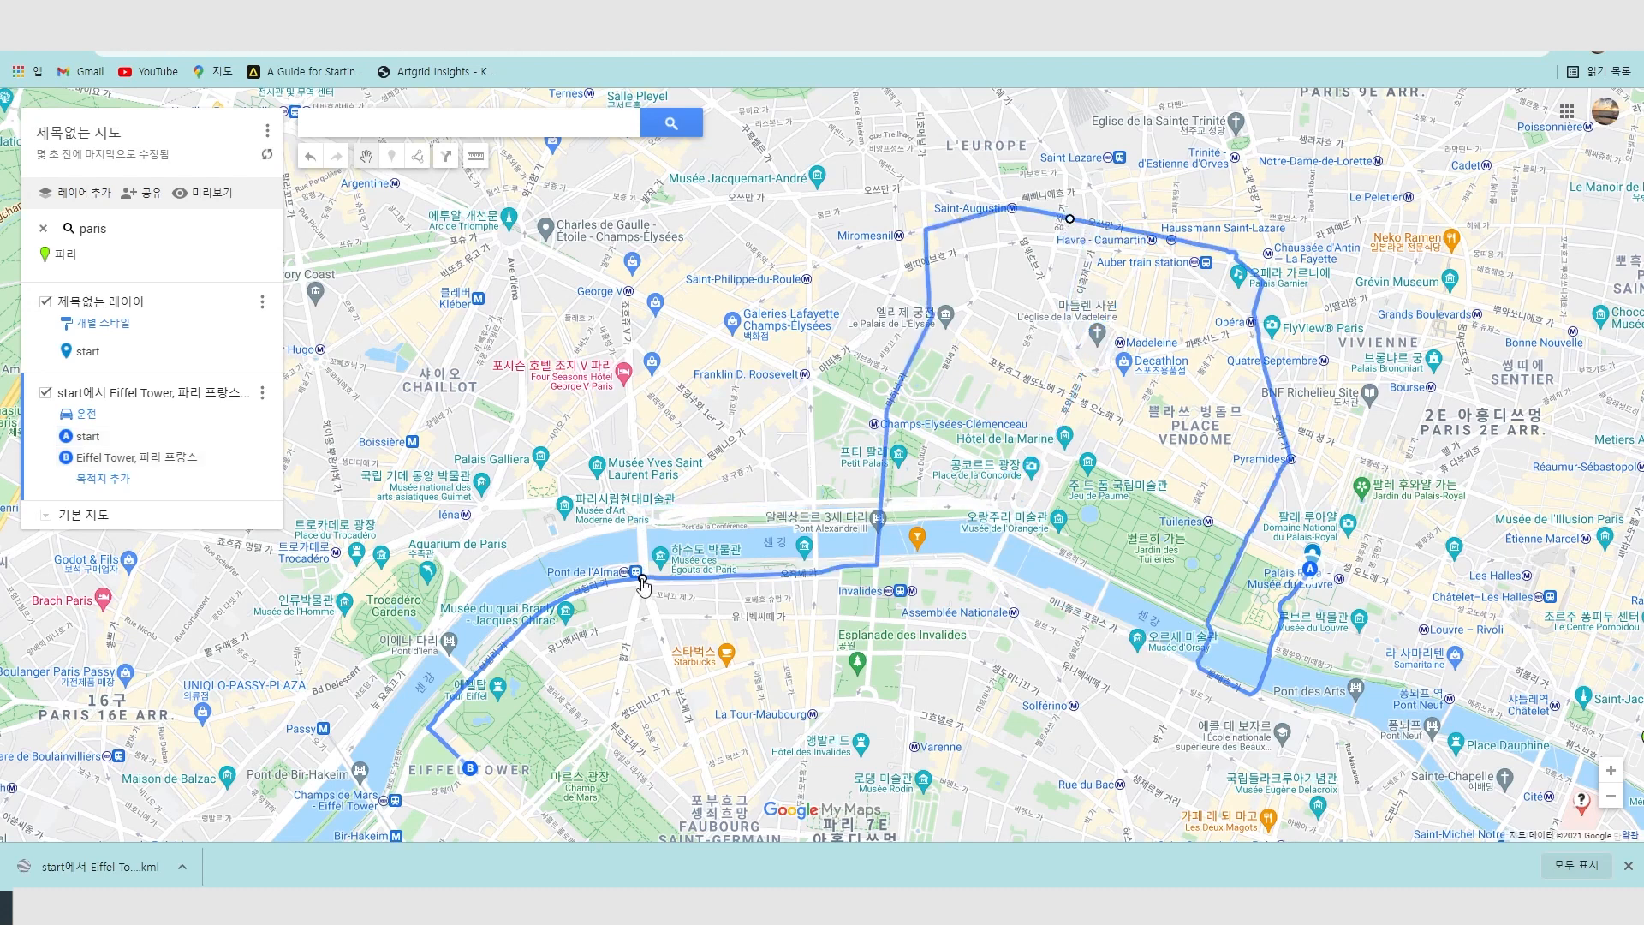
{"action": "left_click_drag", "start_coordinate": [643, 585], "coordinate": [495, 233]}
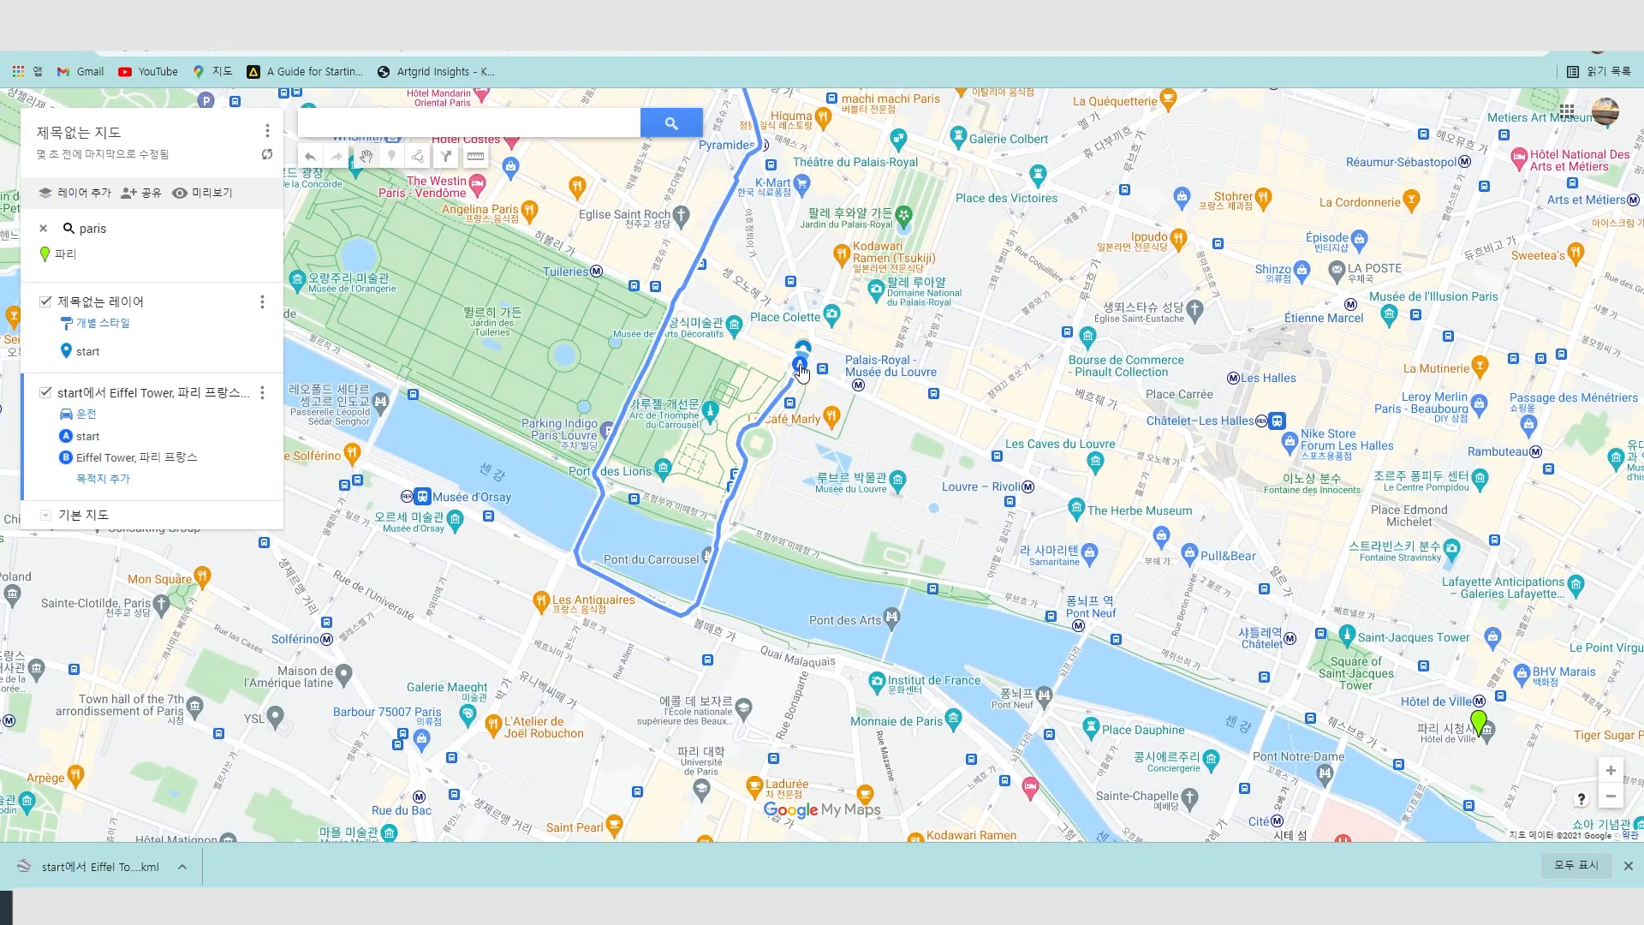
Move the route's starting point A to Place des Pyramides, beside the Tuileries Garden.
{"action": "left_click_drag", "start_coordinate": [783, 357], "coordinate": [677, 303]}
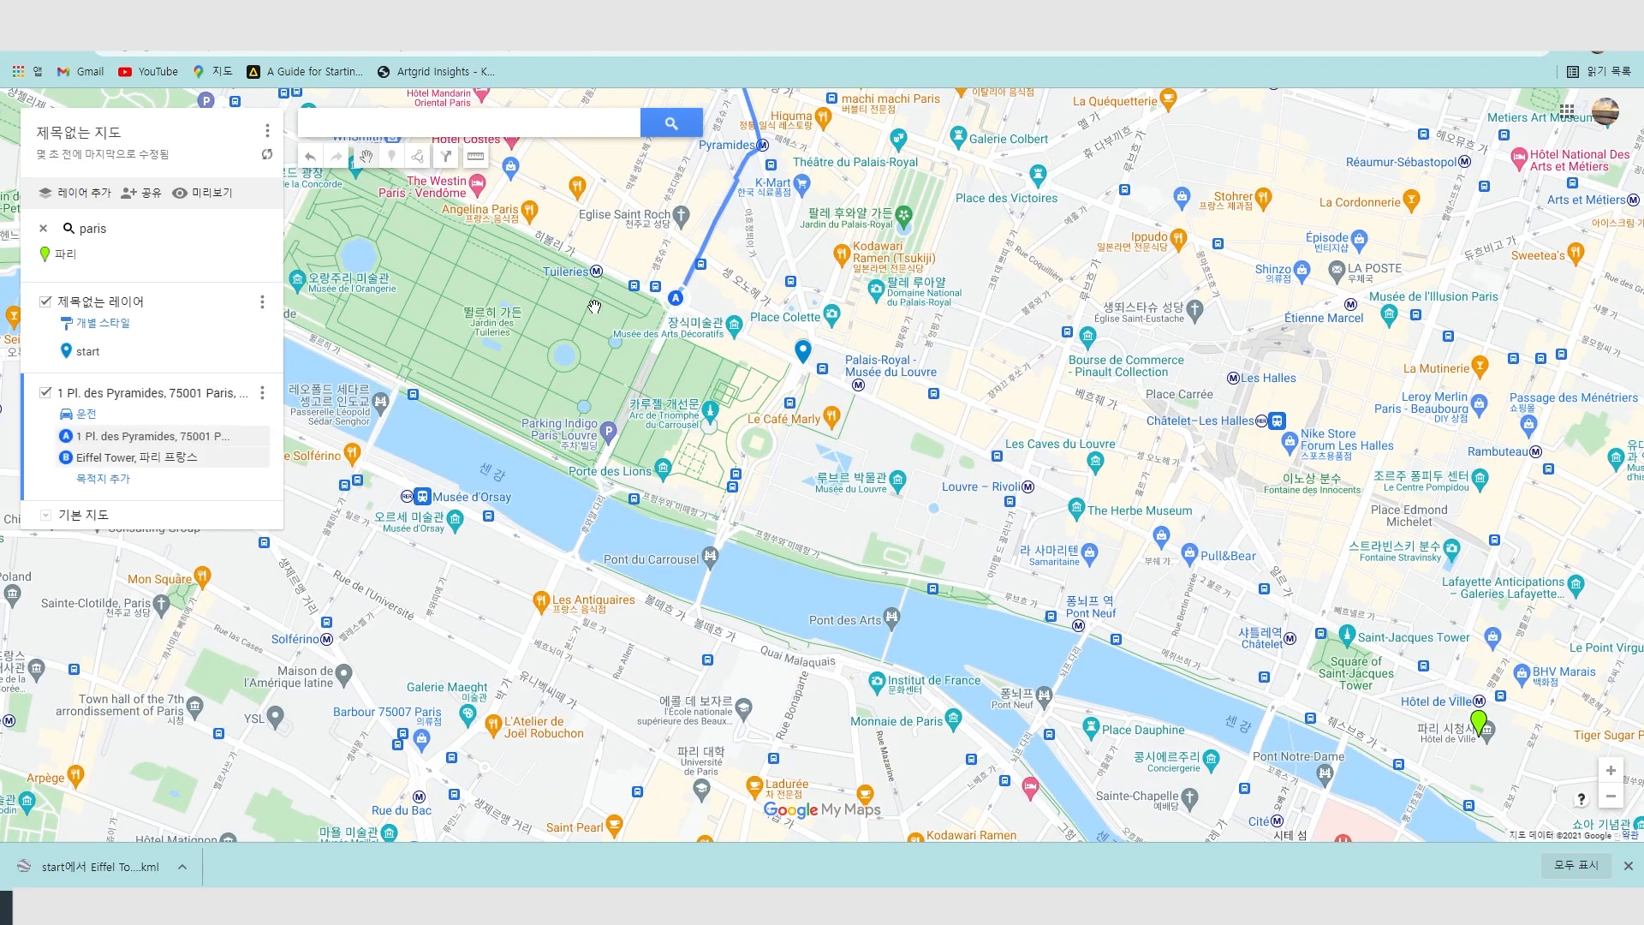
{"action": "left_click_drag", "start_coordinate": [816, 388], "coordinate": [912, 591]}
{"action": "scroll", "coordinate": [877, 576], "scroll_direction": "up", "scroll_amount": 2}
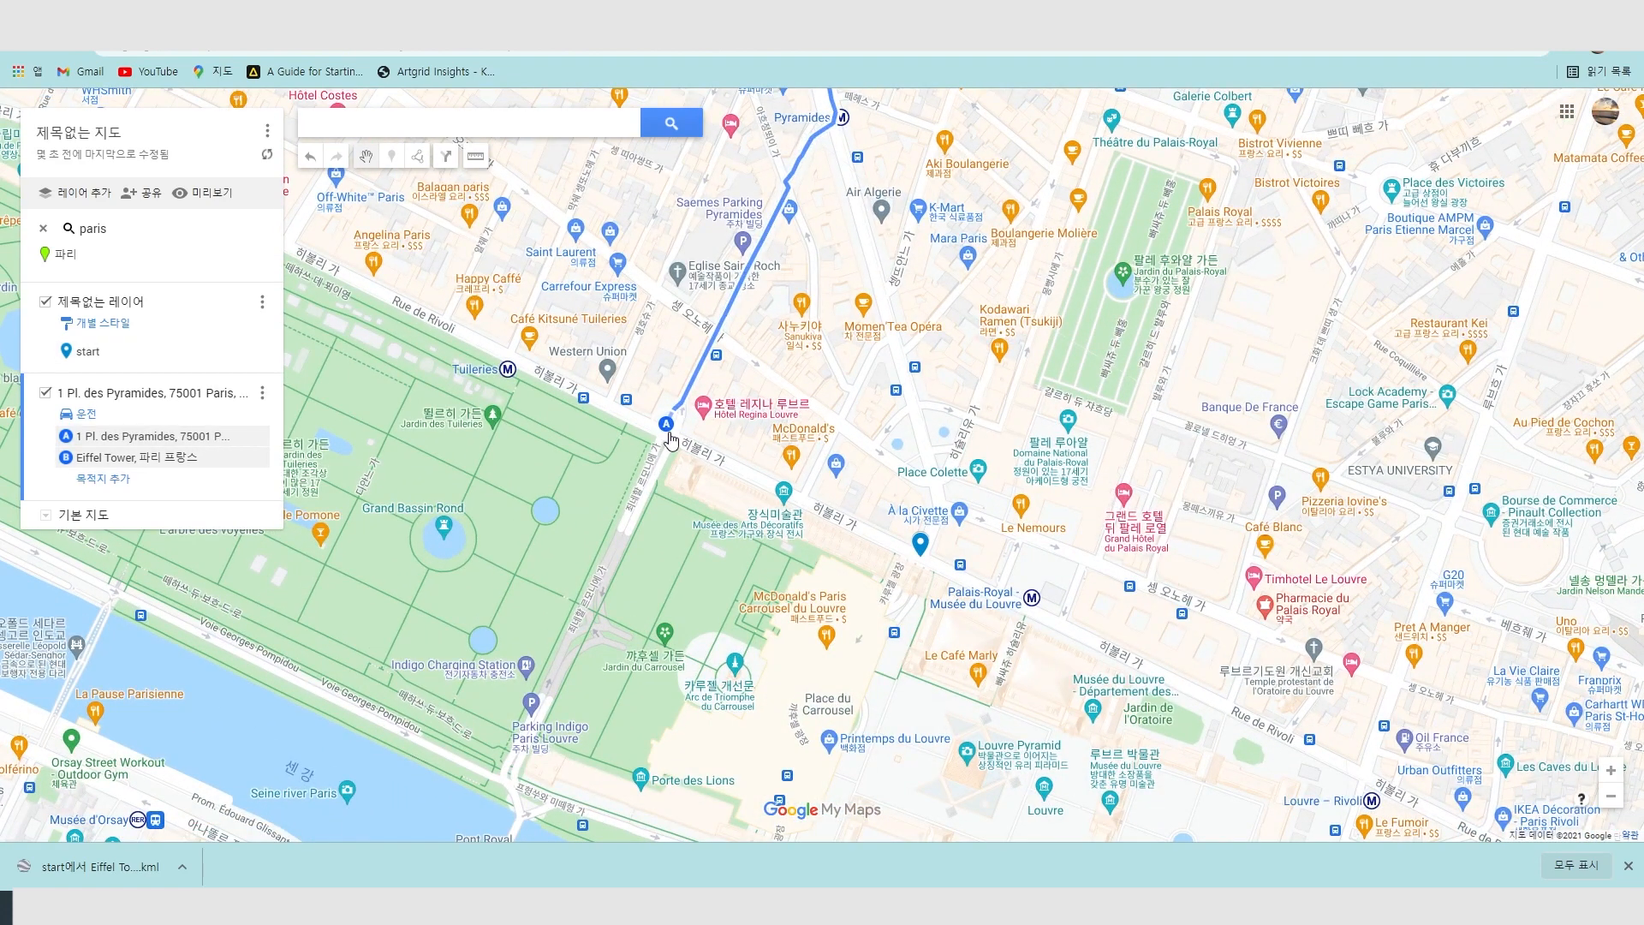
{"action": "scroll", "coordinate": [375, 444], "scroll_direction": "down", "scroll_amount": 2}
{"action": "left_click_drag", "start_coordinate": [375, 444], "coordinate": [1284, 577]}
{"action": "scroll", "coordinate": [896, 488], "scroll_direction": "down", "scroll_amount": 2}
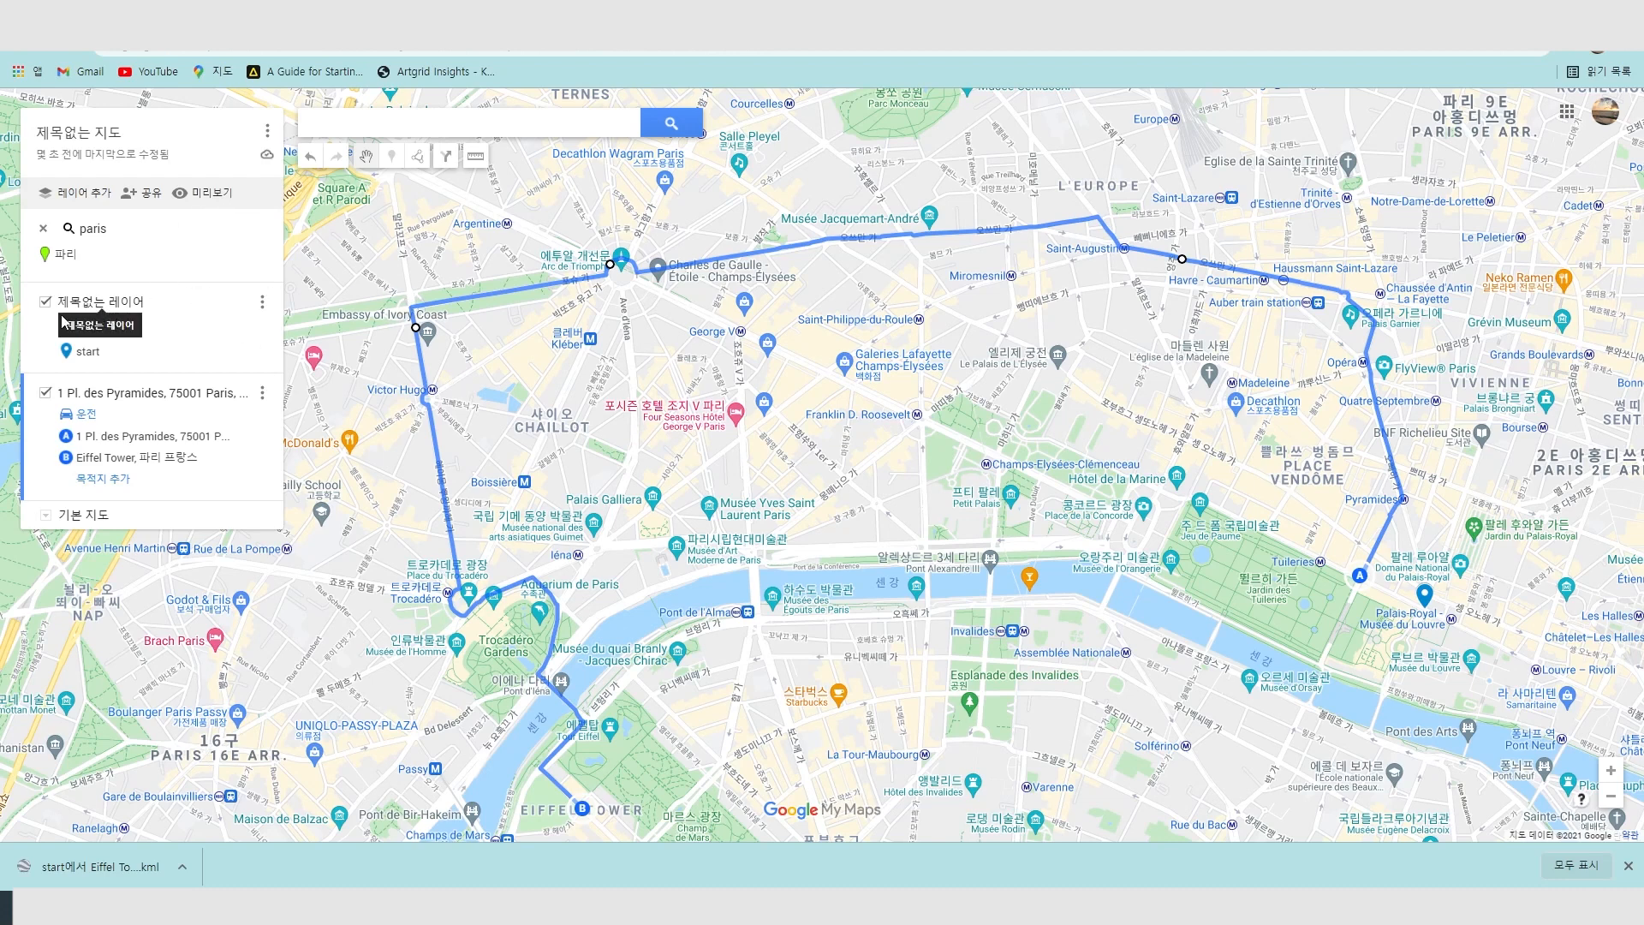
Delete the untitled layer that holds the start marker.
{"action": "left_click", "coordinate": [263, 306]}
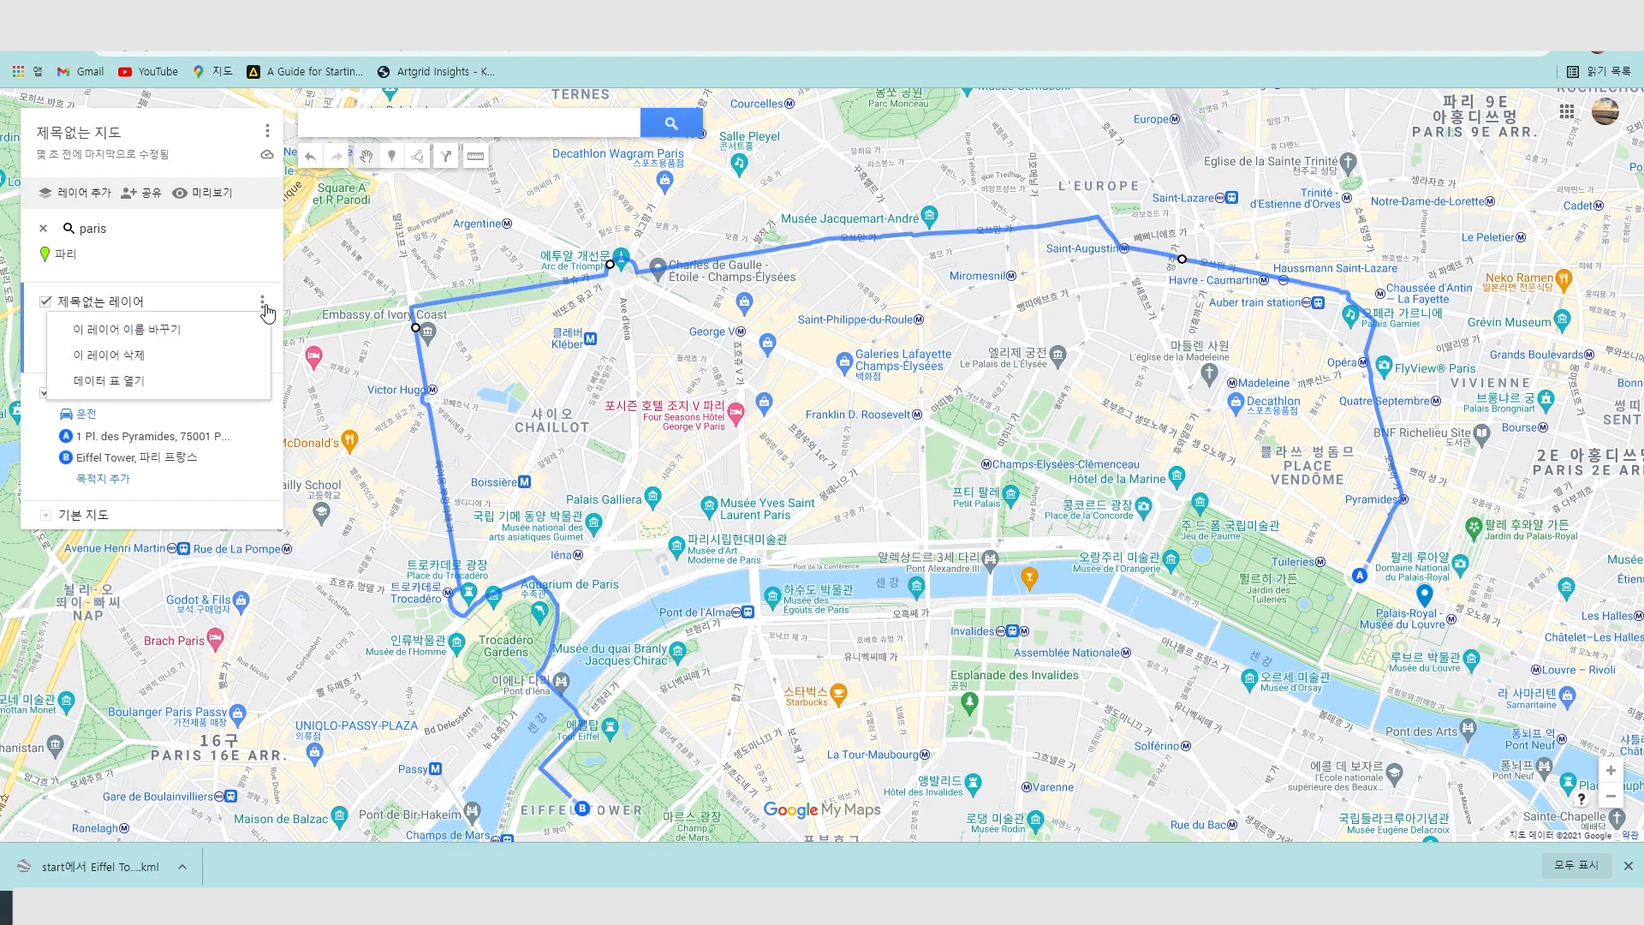
{"action": "left_click", "coordinate": [122, 364]}
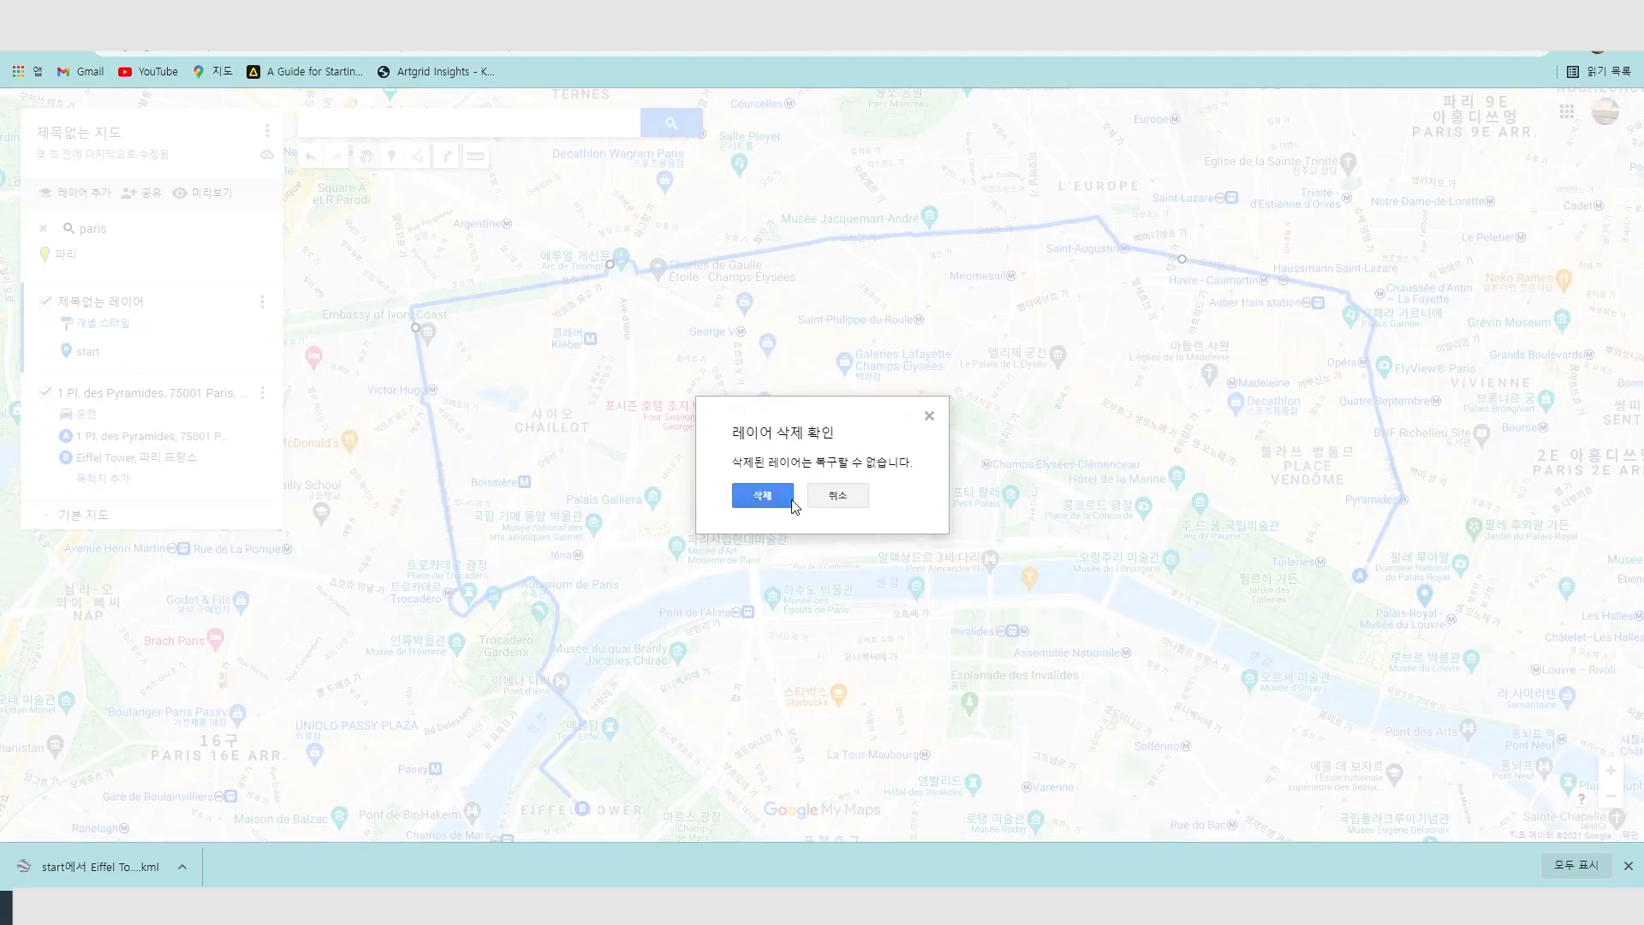
{"action": "left_click", "coordinate": [763, 496]}
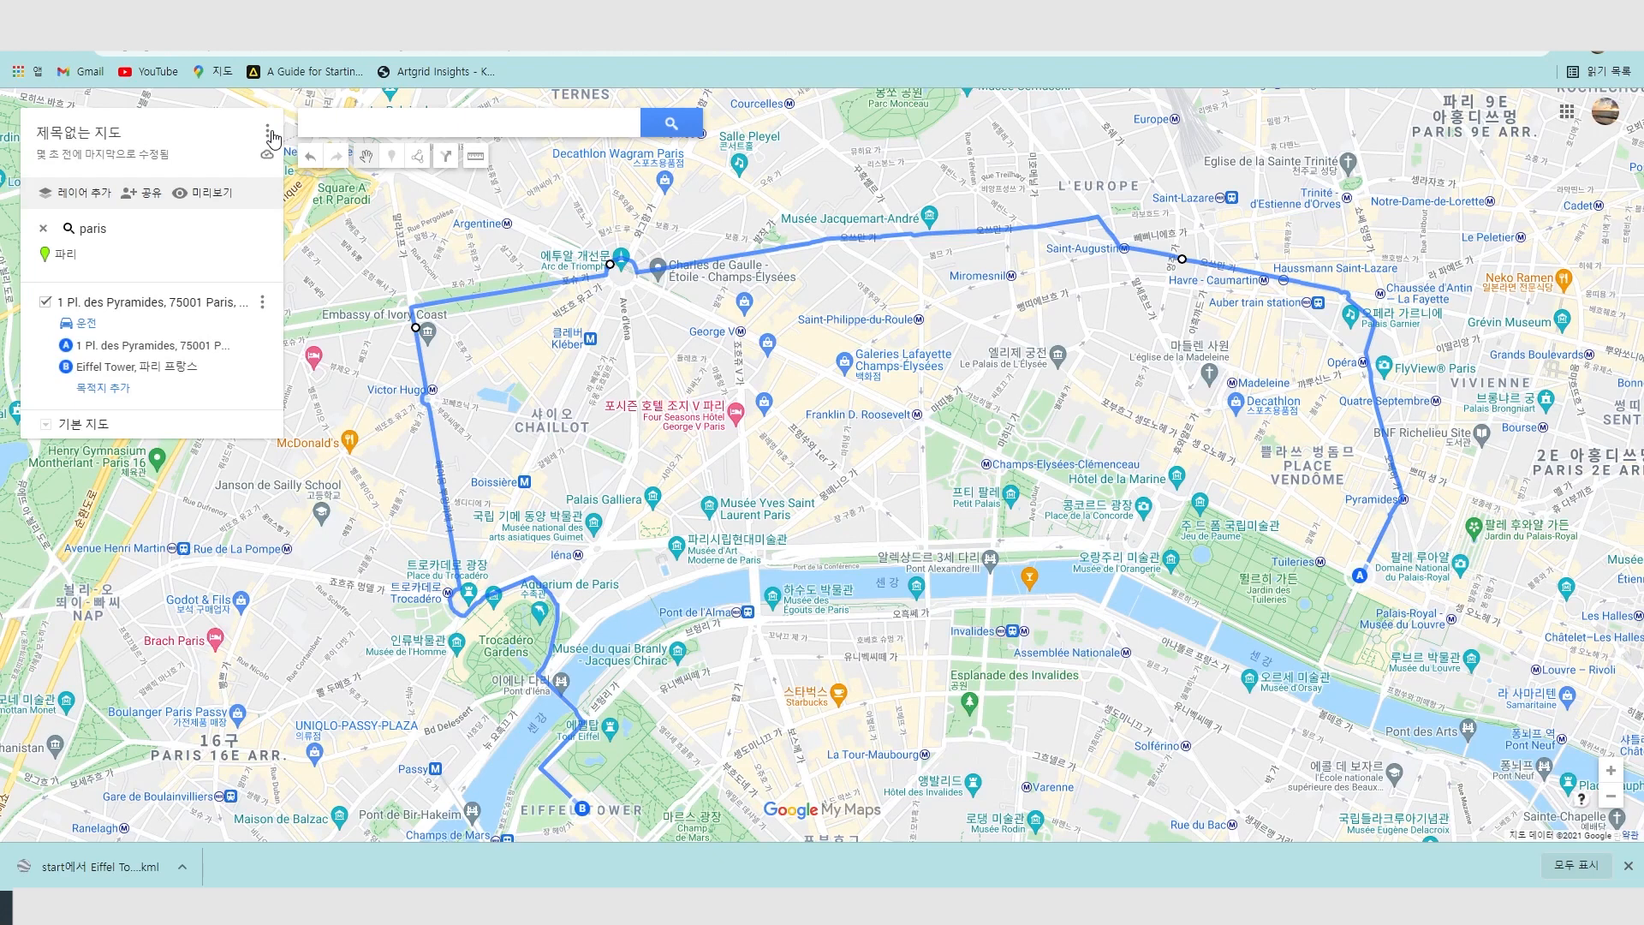
Export only the Place des Pyramides to Eiffel Tower route layer as KML instead of KMZ and download it.
{"action": "left_click", "coordinate": [270, 134]}
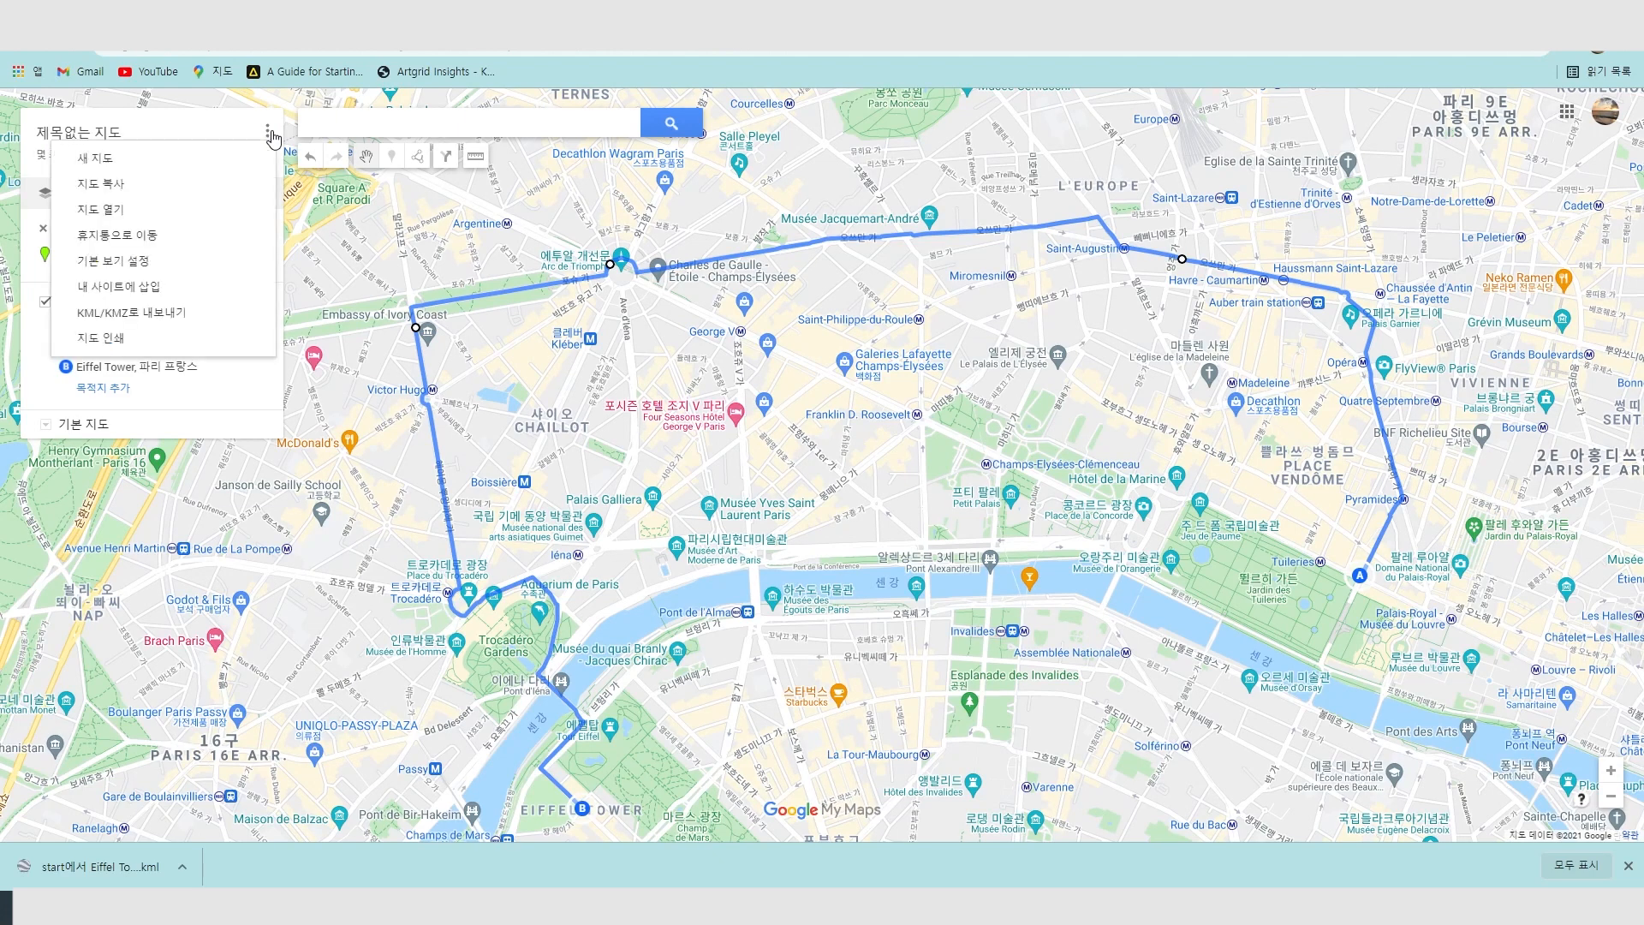
{"action": "left_click", "coordinate": [143, 317]}
{"action": "left_click", "coordinate": [716, 442]}
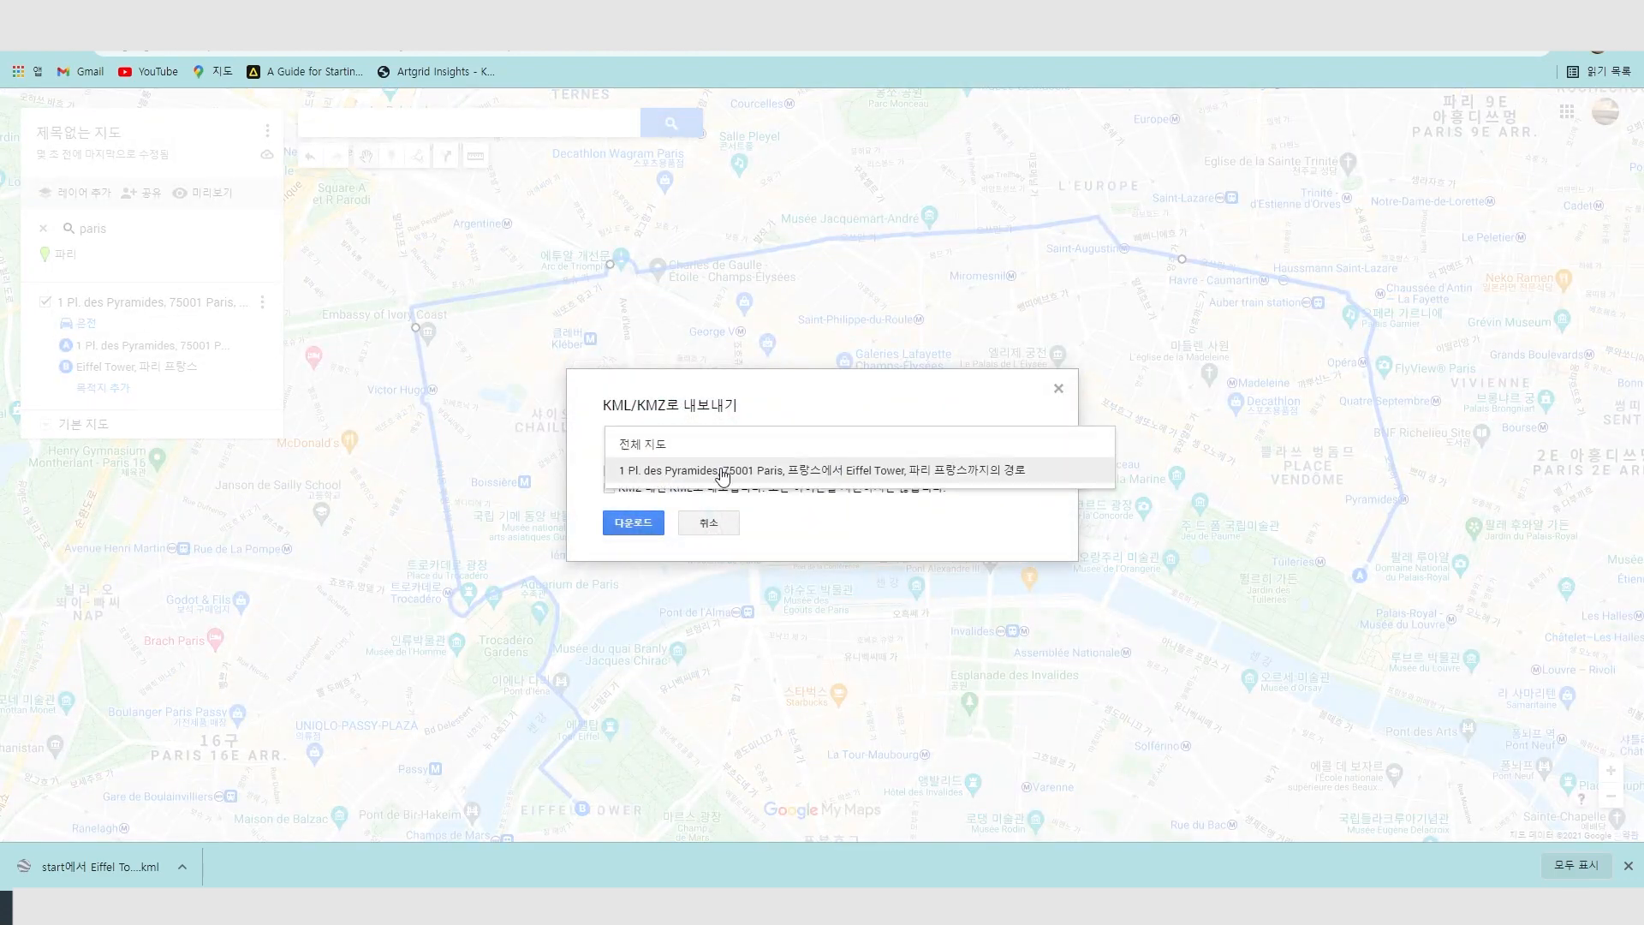
{"action": "left_click", "coordinate": [724, 470]}
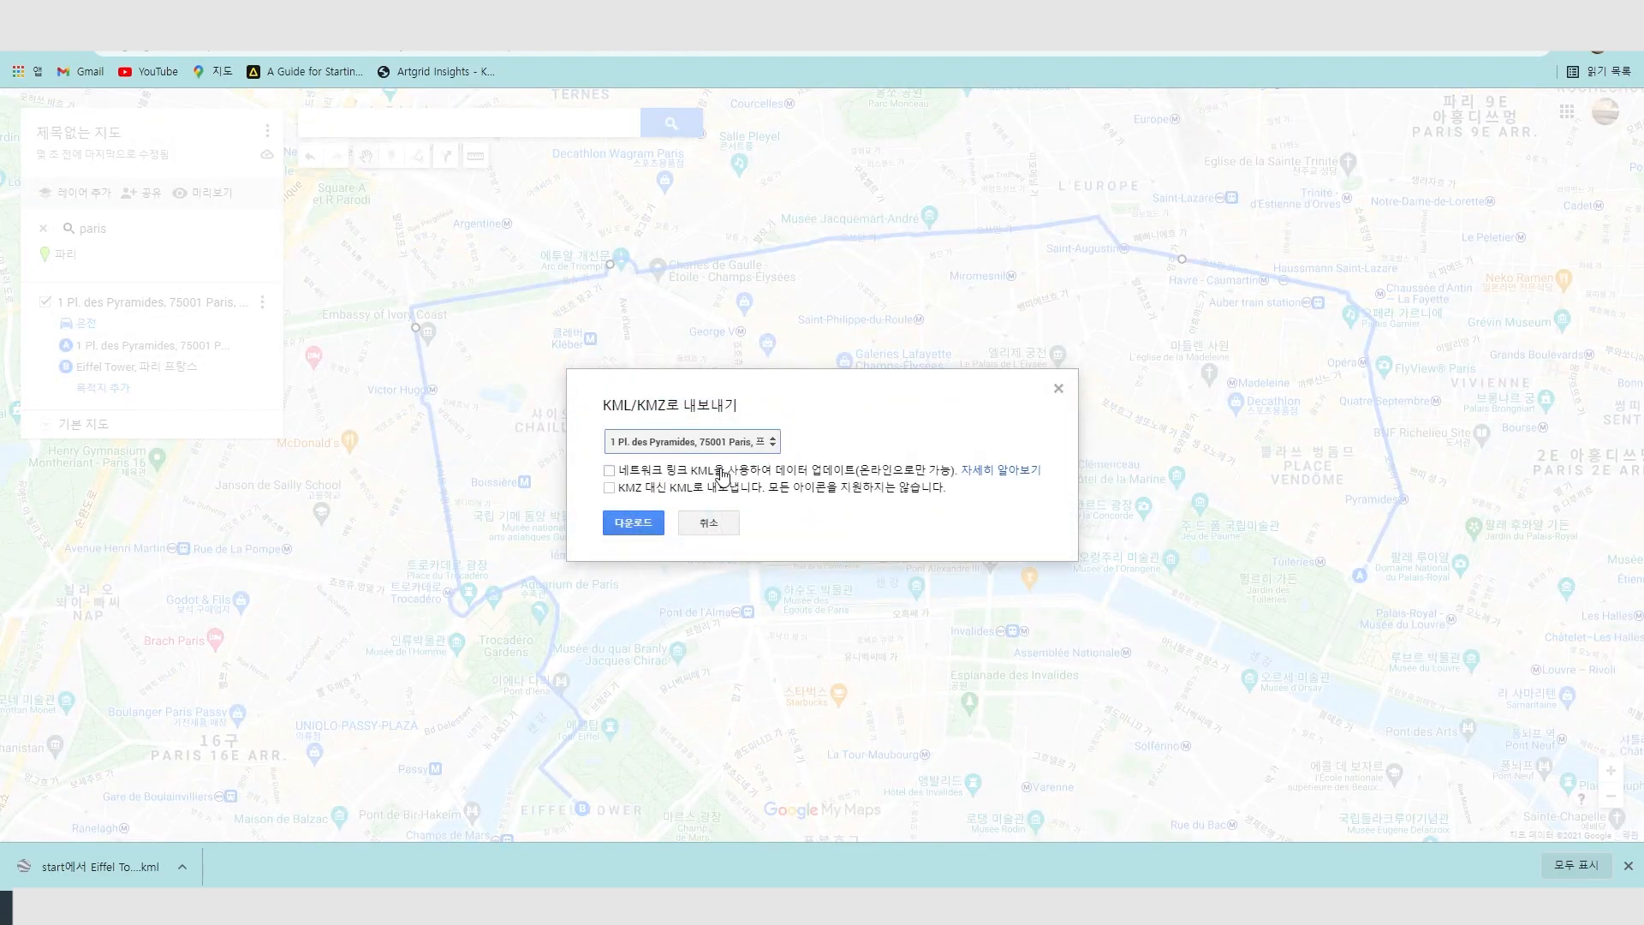
{"action": "left_click", "coordinate": [609, 490]}
{"action": "left_click", "coordinate": [638, 529]}
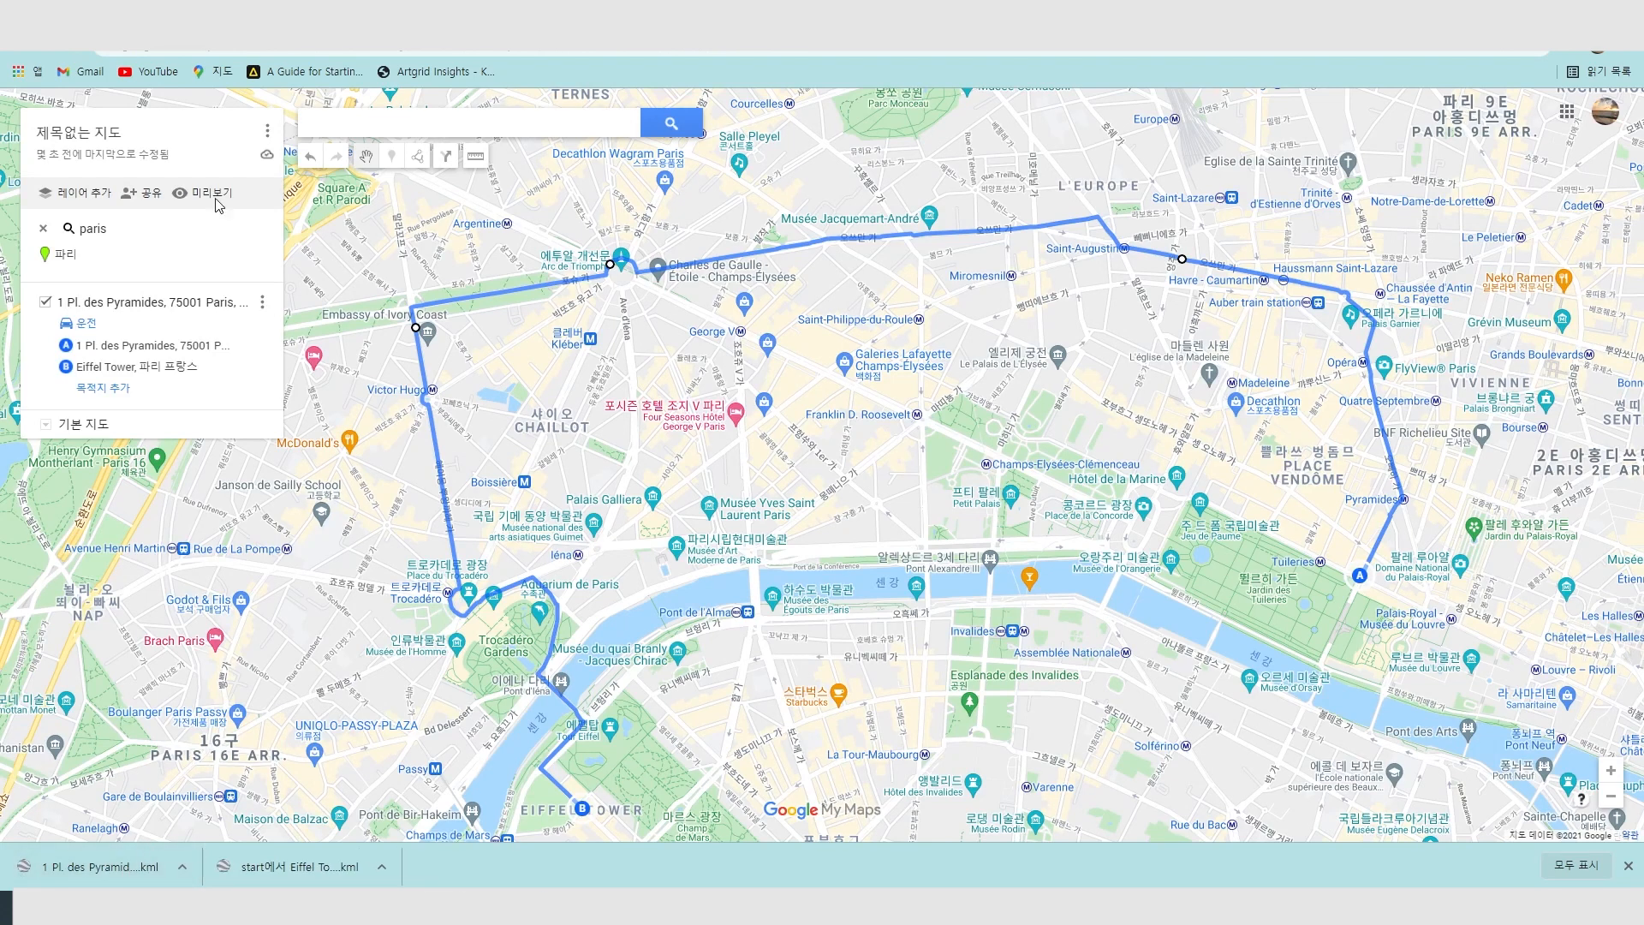
Switch to Google Earth Studio, open the editor and name a new blank project "paris".
{"action": "left_click", "coordinate": [169, 53]}
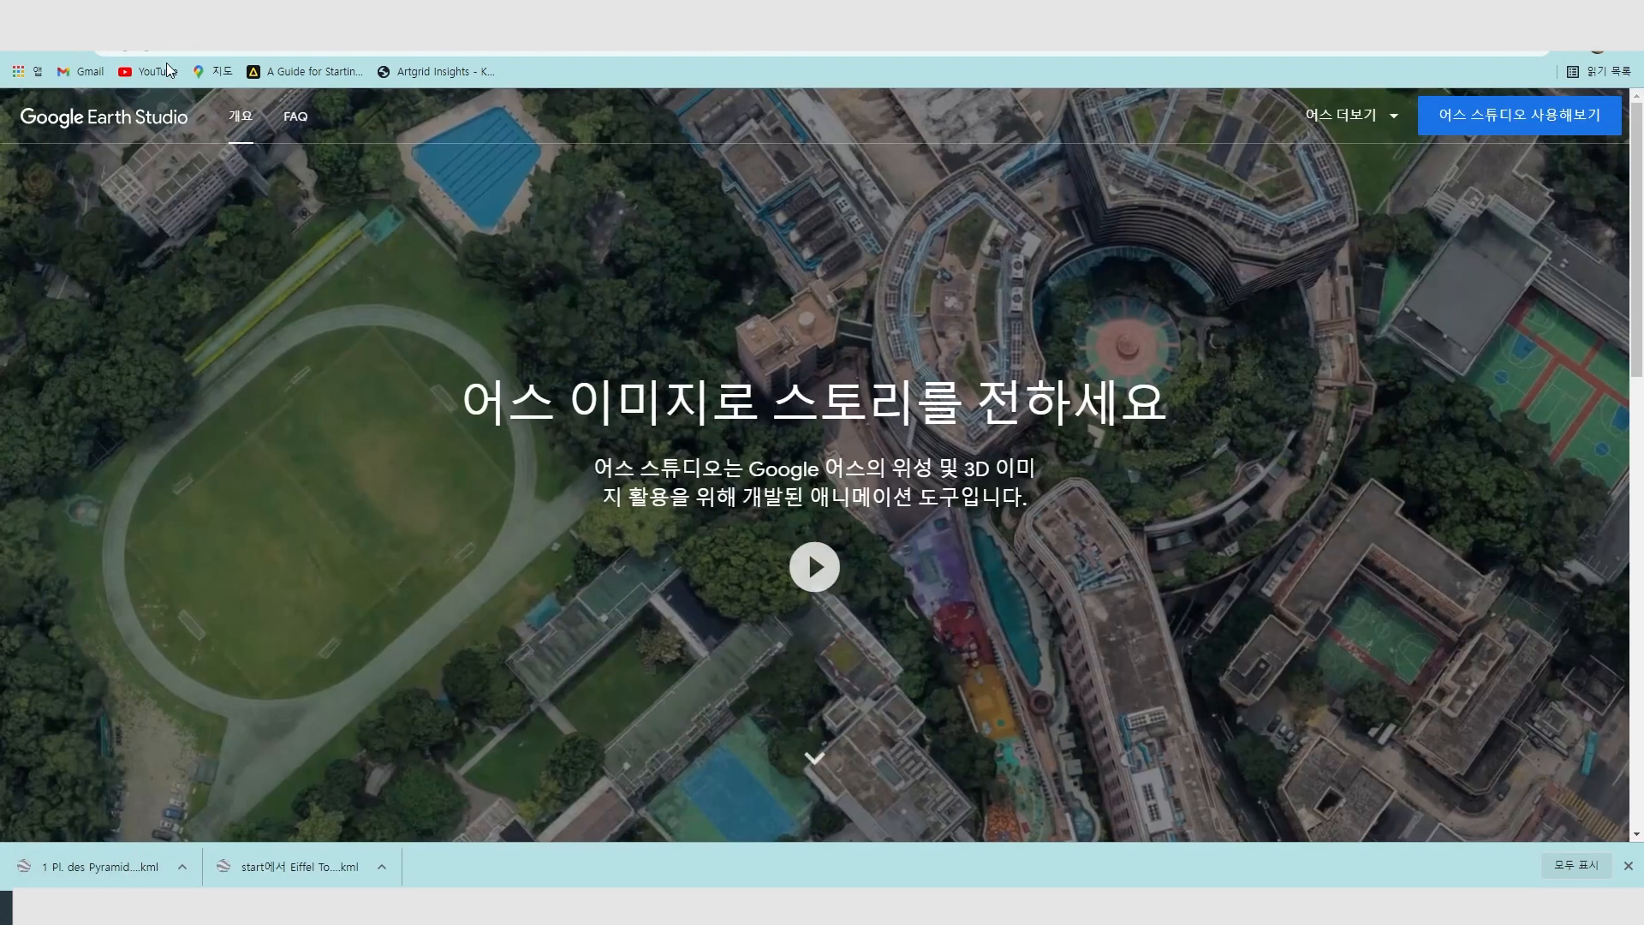
{"action": "left_click", "coordinate": [1496, 123]}
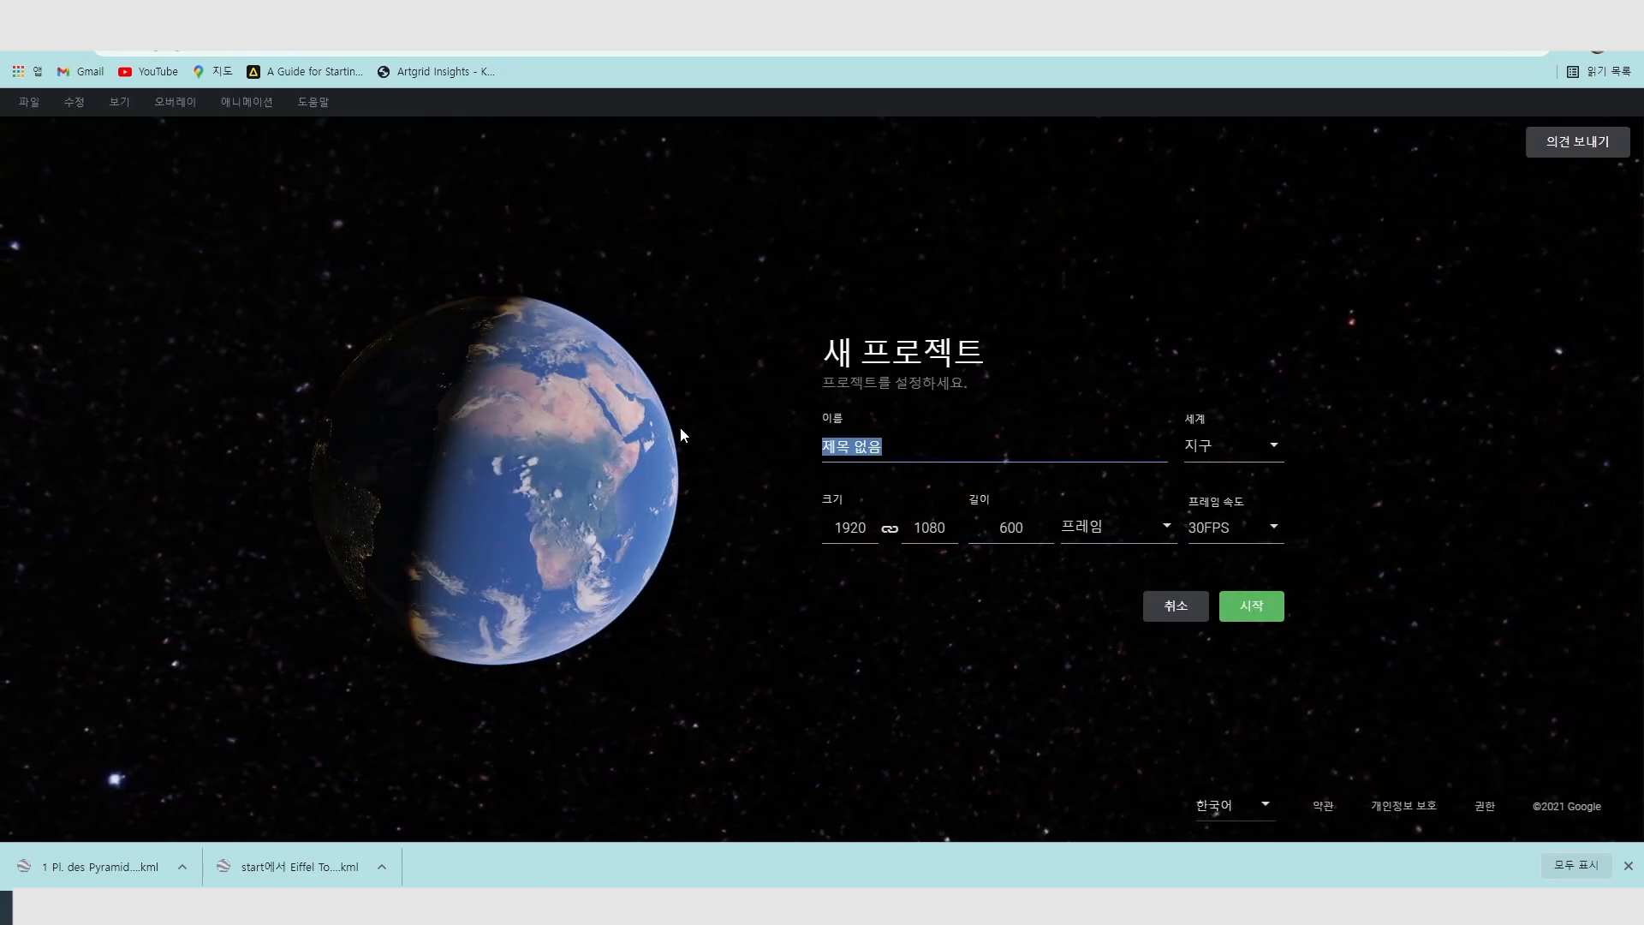
{"action": "type", "text": "pario"}
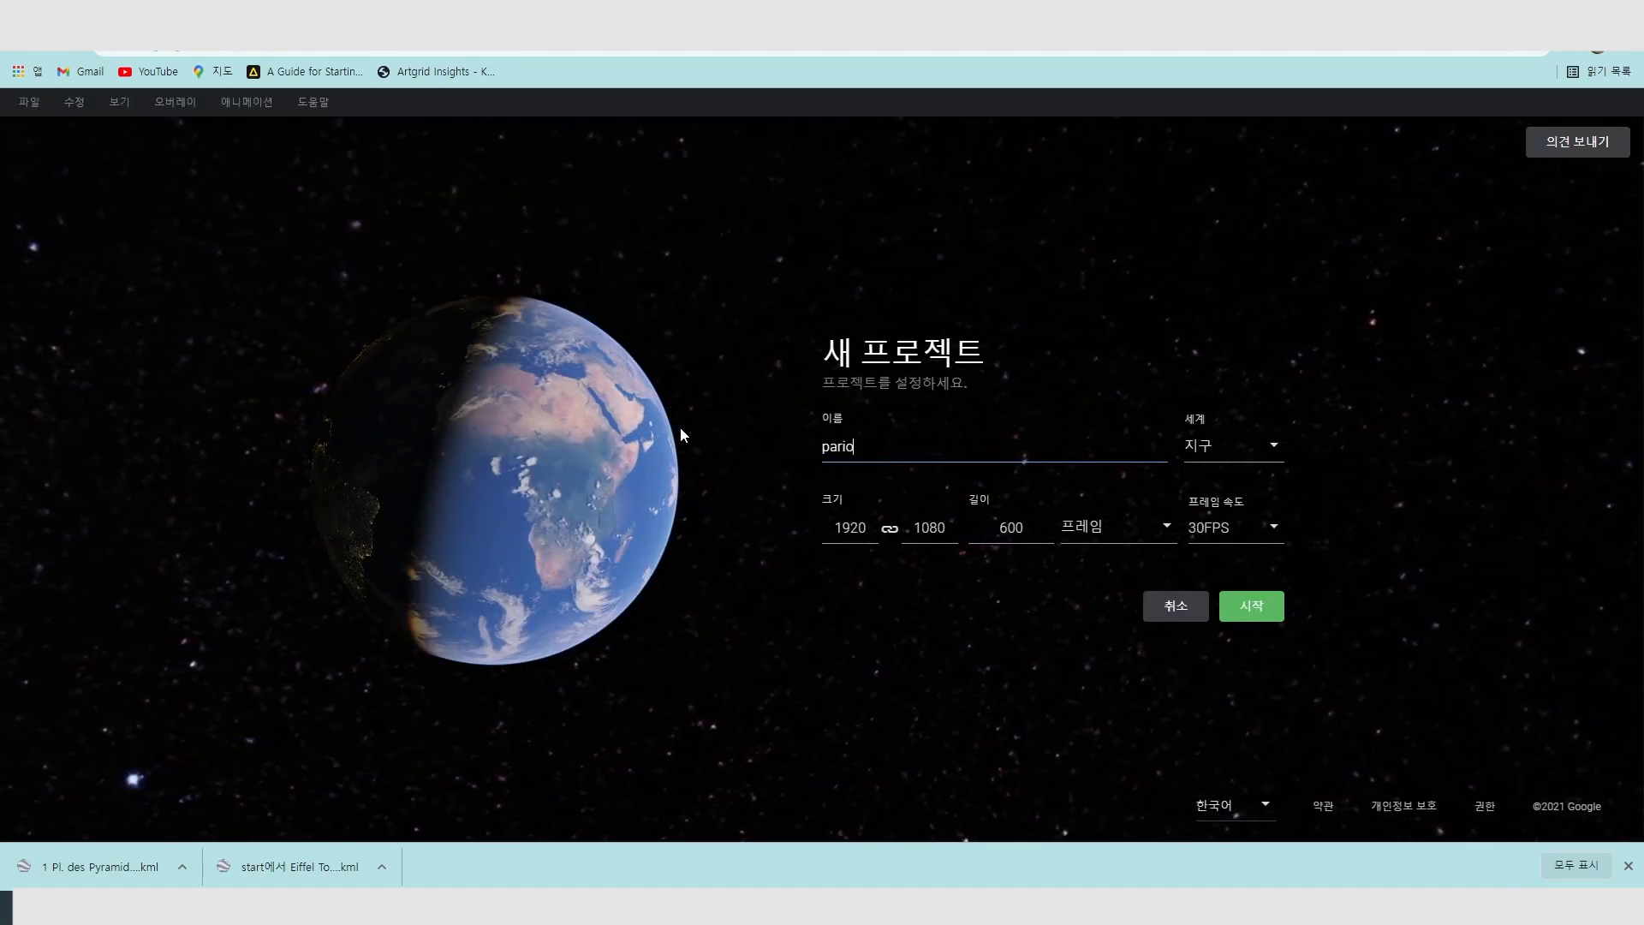
{"action": "key", "text": "BackSpace"}
{"action": "type", "text": "s"}
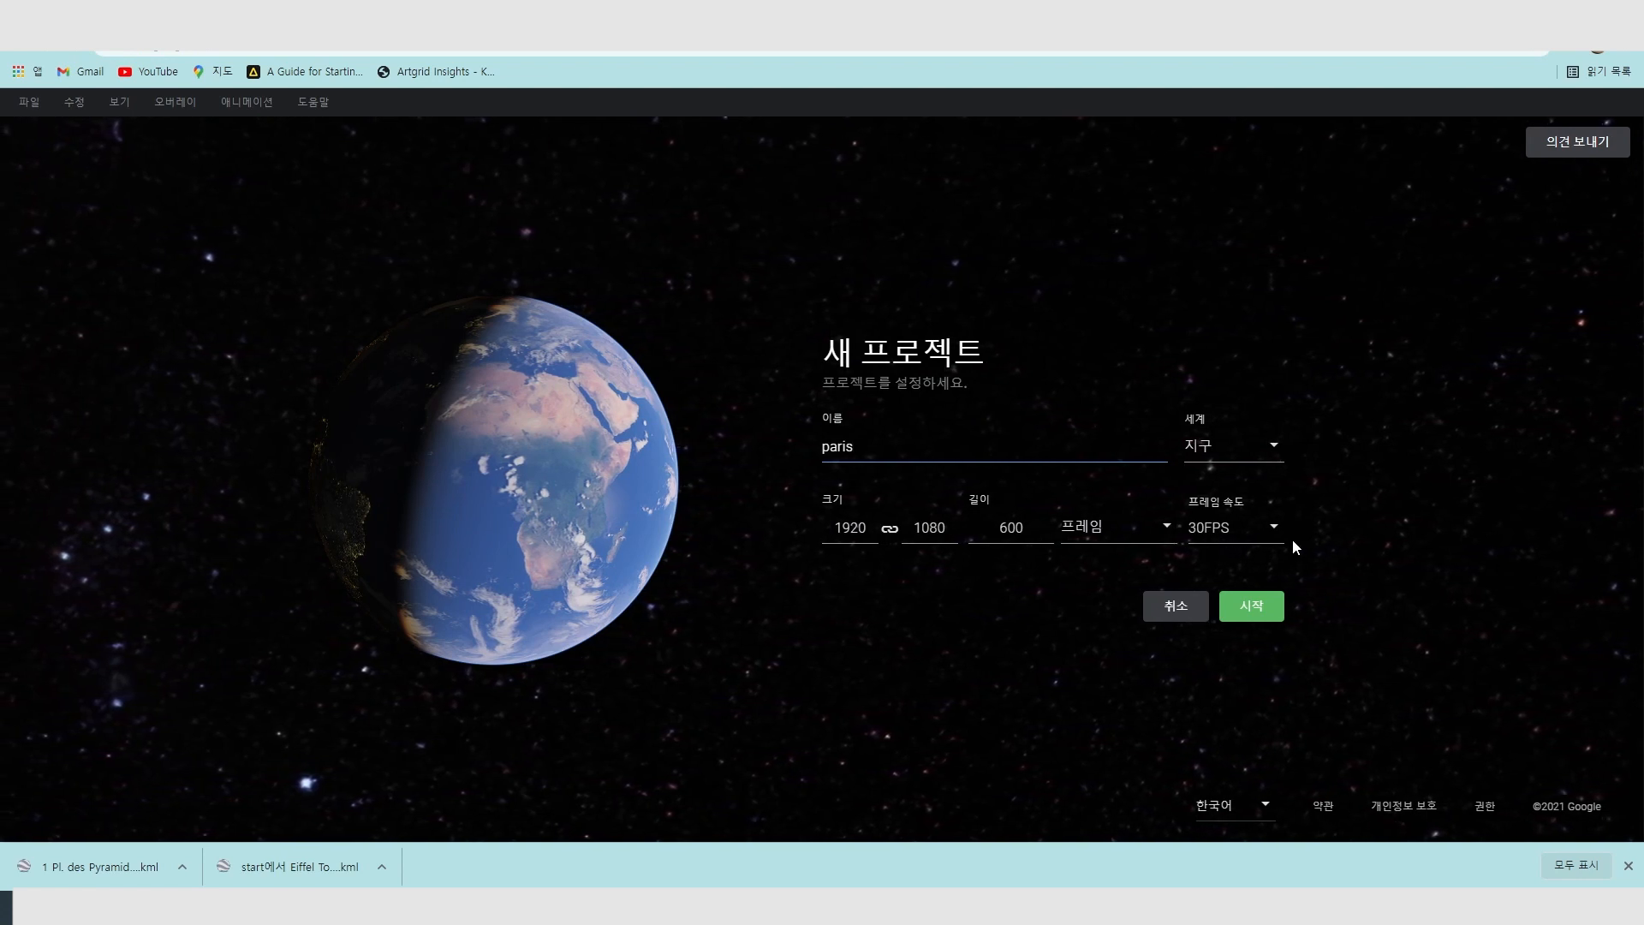
Check the frame rate and length unit options, keep 30FPS and 600 frames at 1920 × 1080, and create the project.
{"action": "left_click", "coordinate": [1233, 527]}
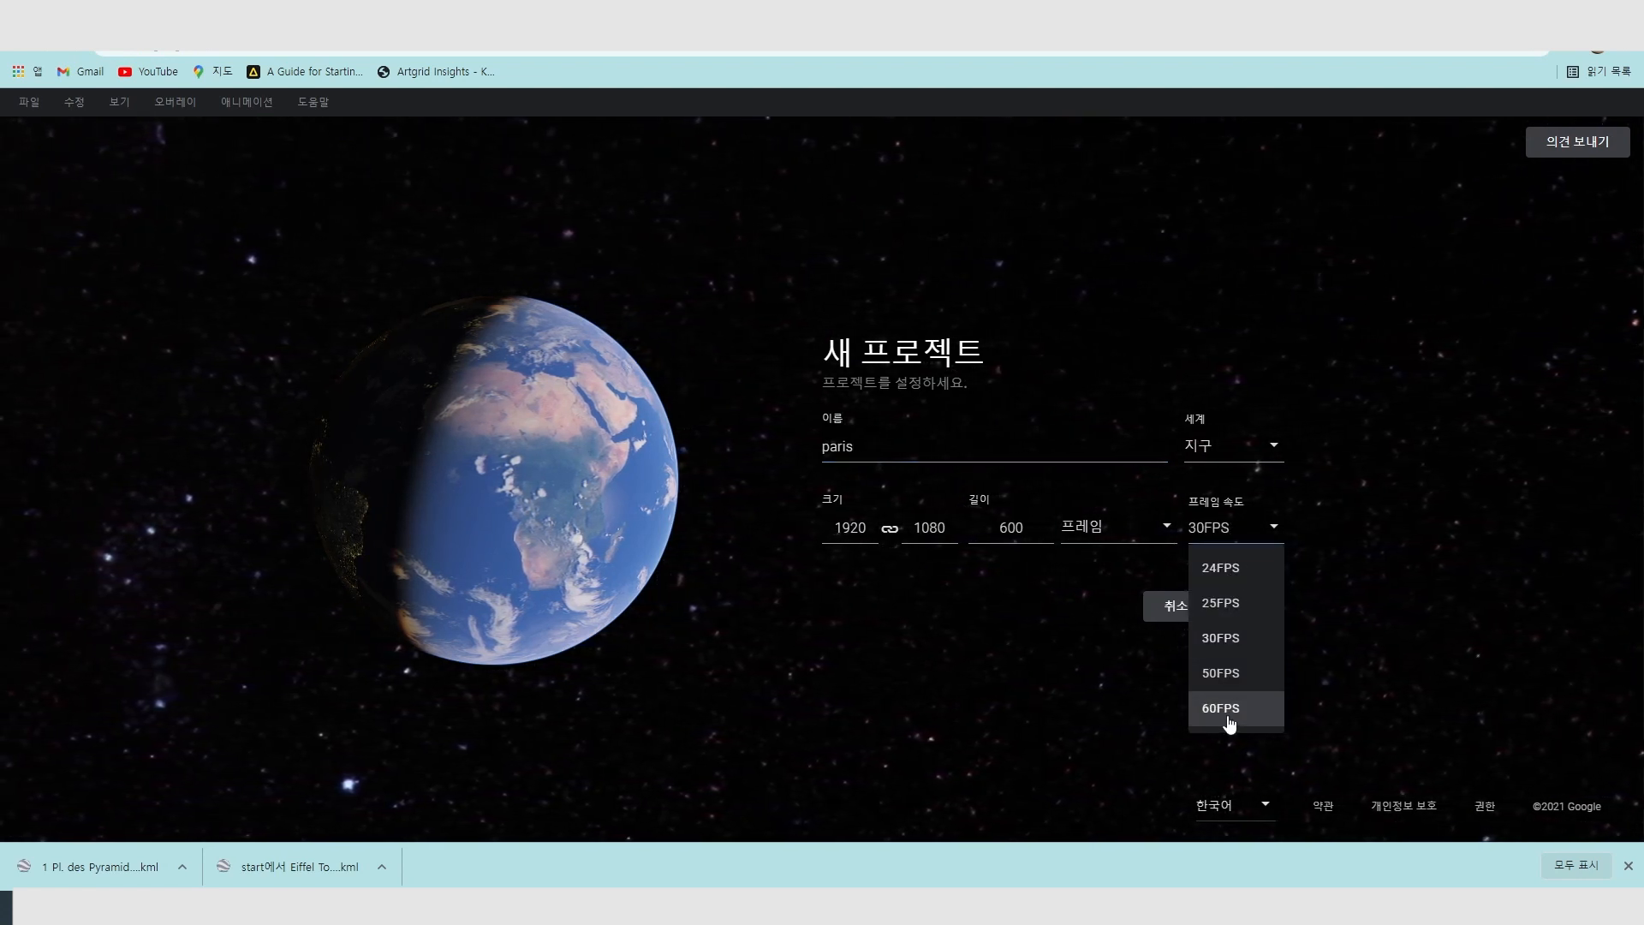
{"action": "left_click", "coordinate": [1409, 579]}
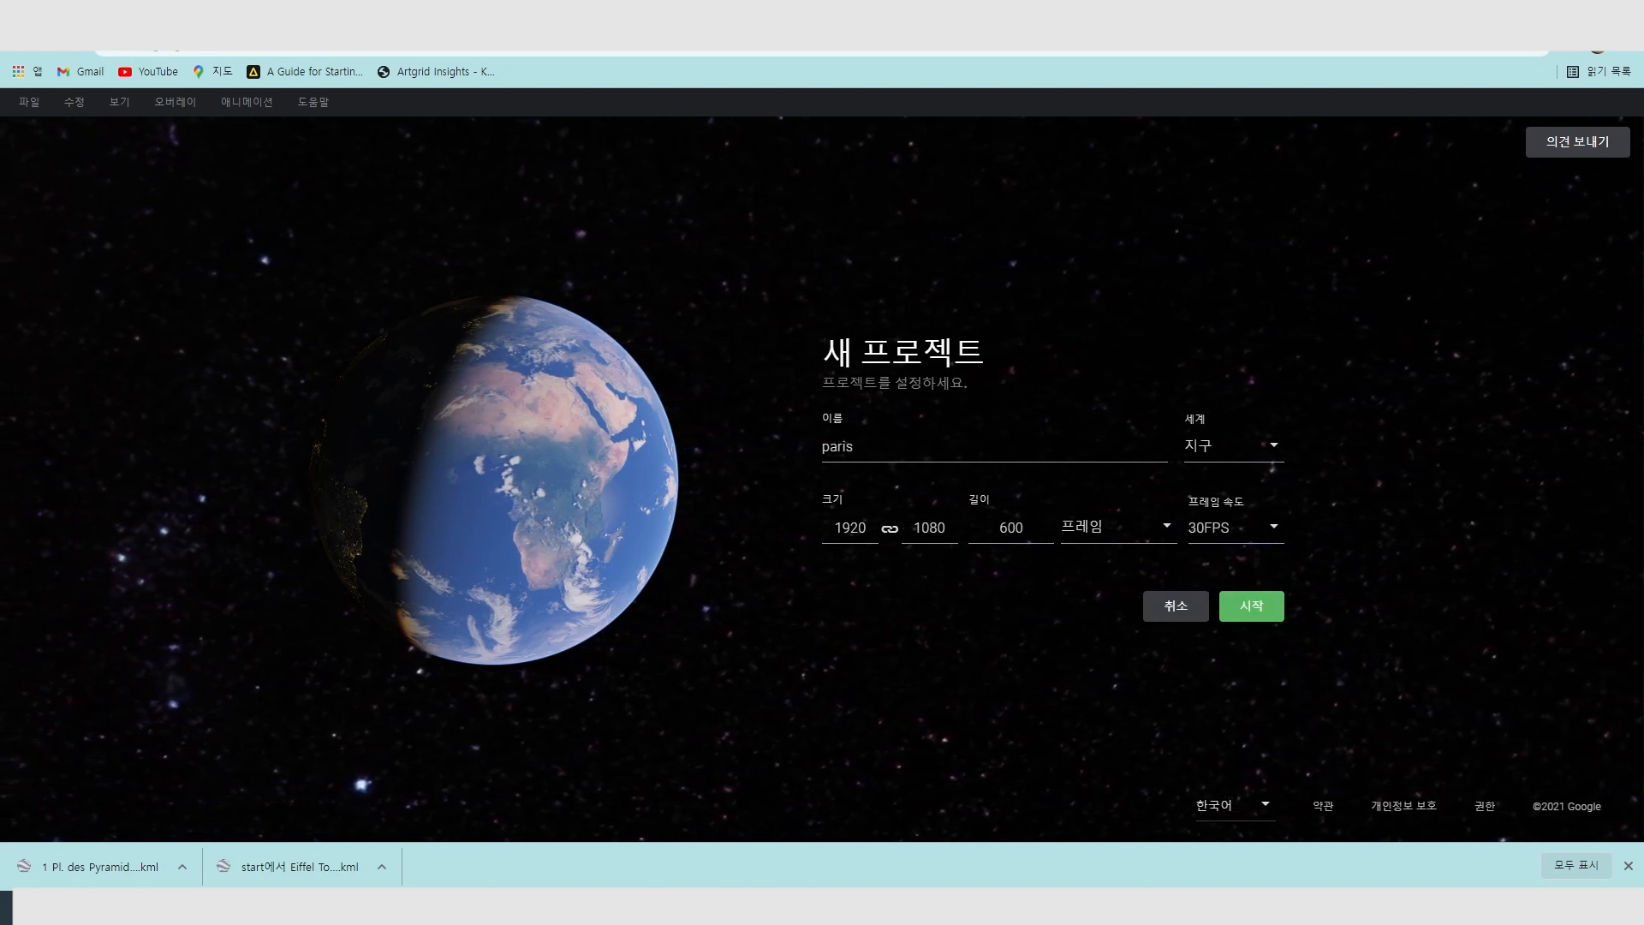
{"action": "left_click", "coordinate": [1113, 534]}
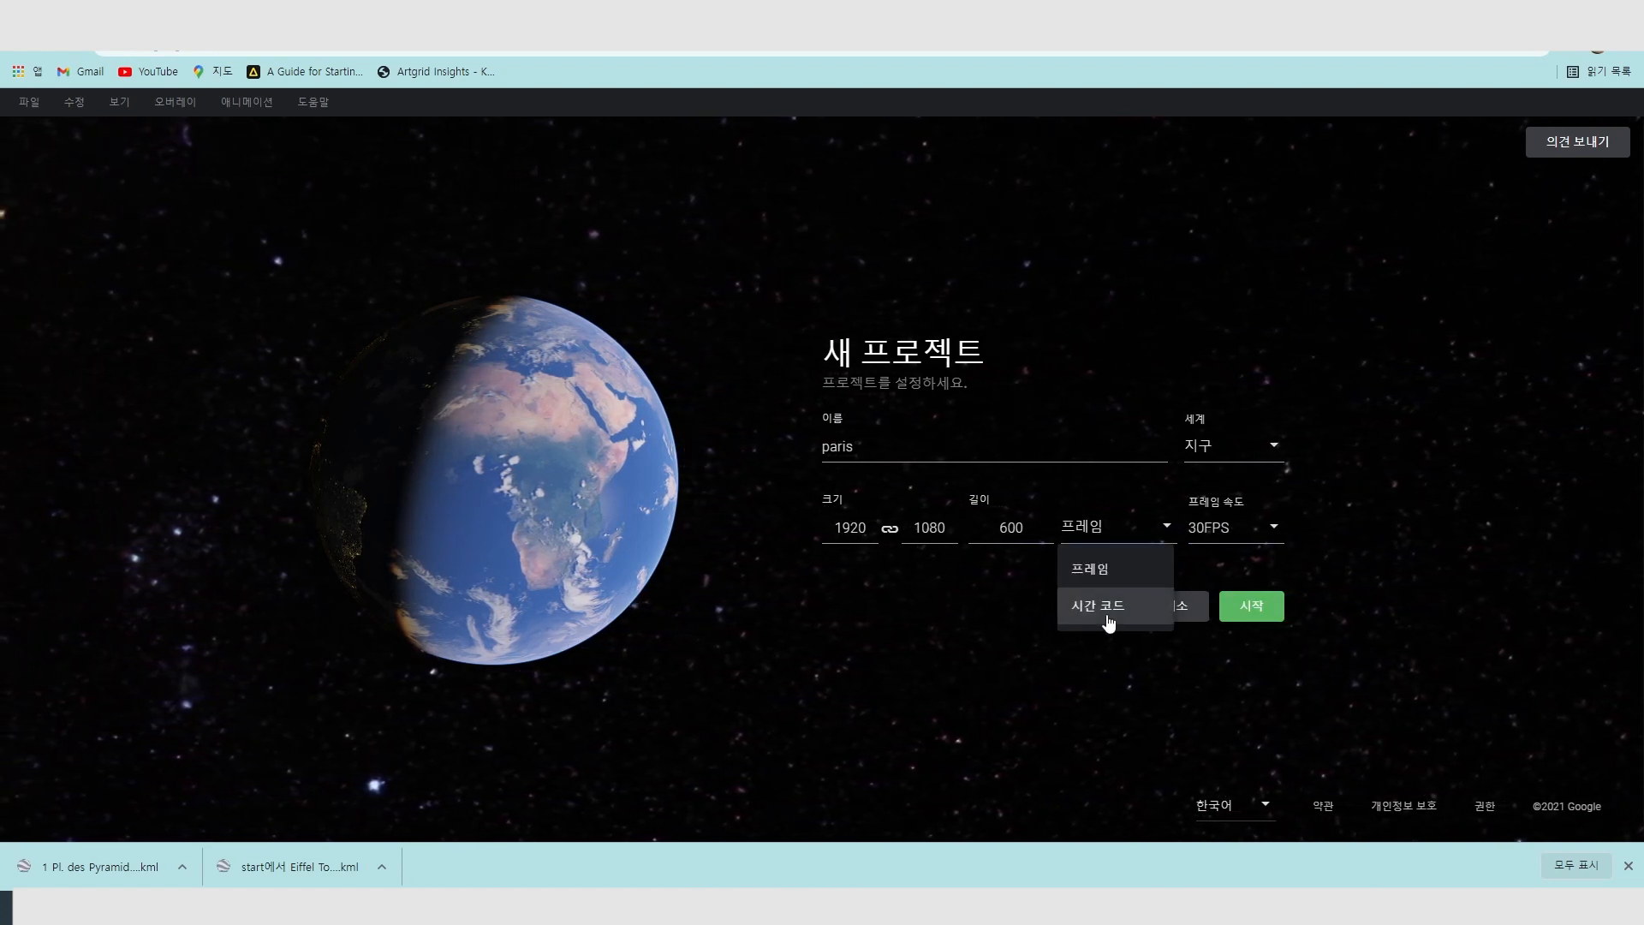
{"action": "left_click", "coordinate": [981, 587]}
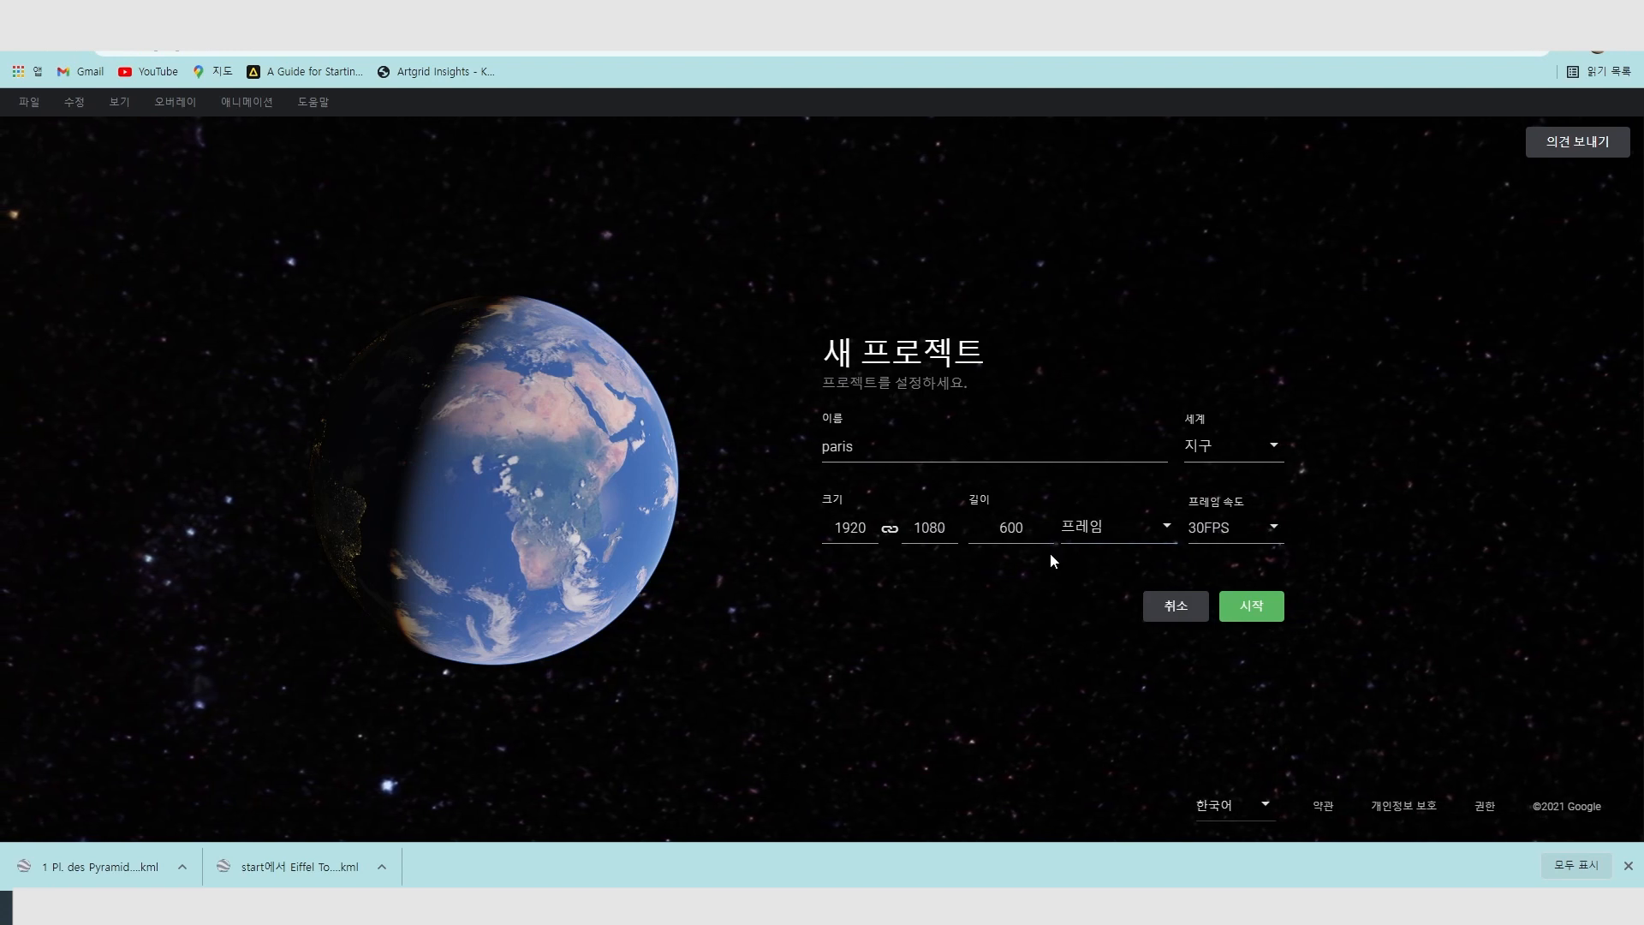
{"action": "left_click", "coordinate": [1254, 610]}
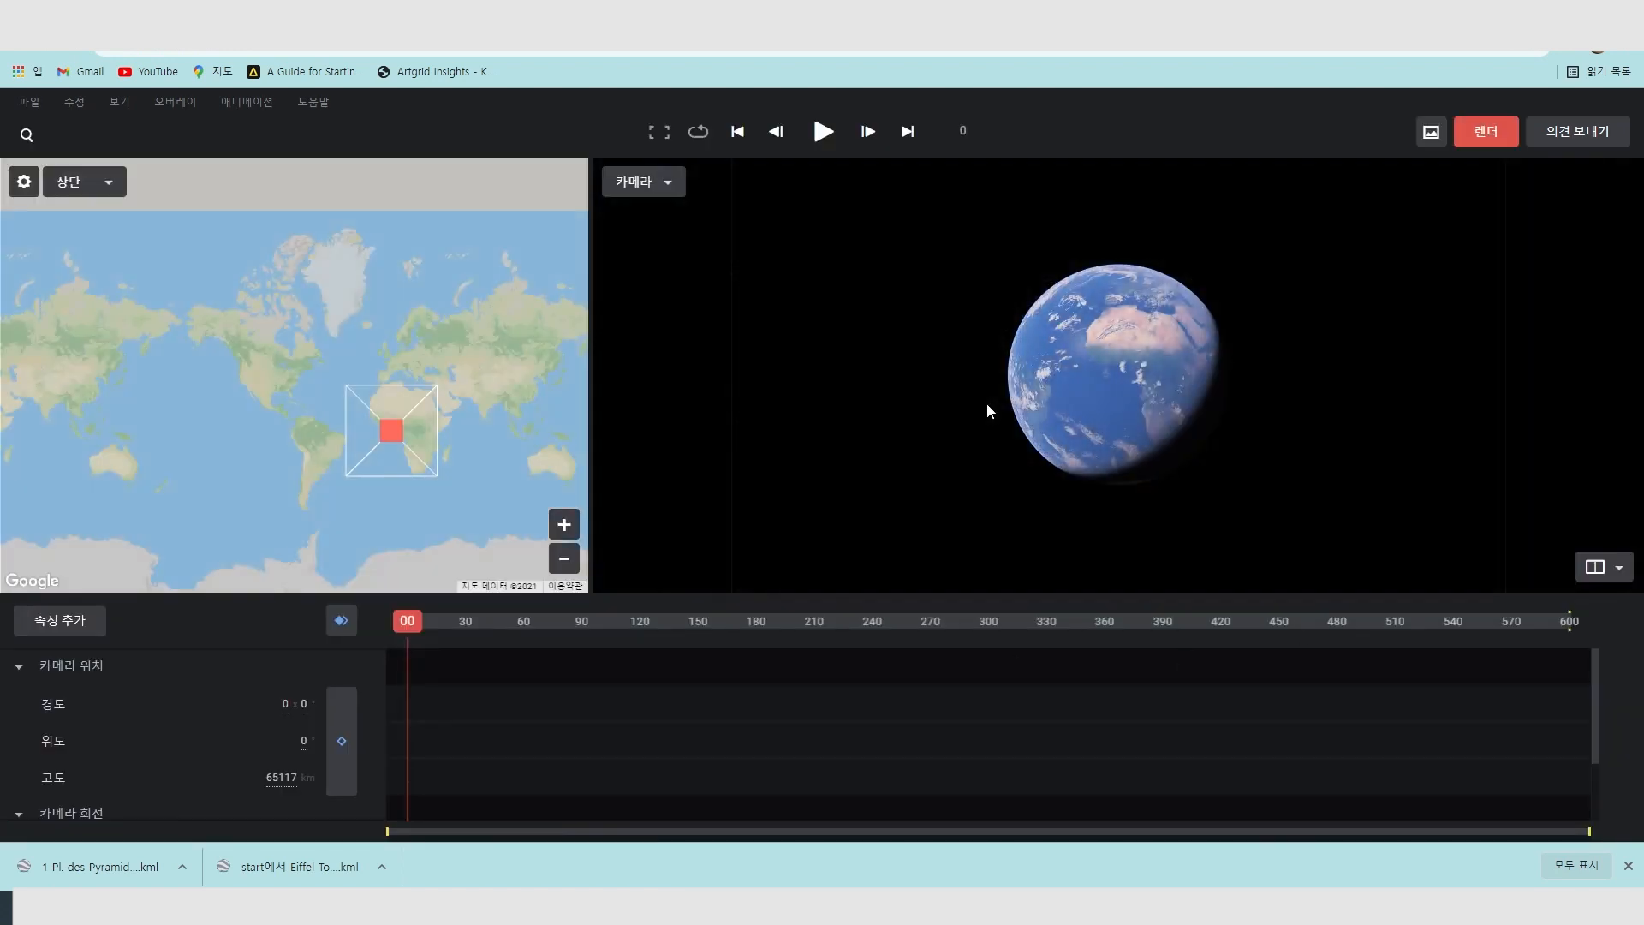
Import the Place des Pyramides to Eiffel Tower KML file as an overlay and focus the camera on the route.
{"action": "left_click", "coordinate": [26, 109]}
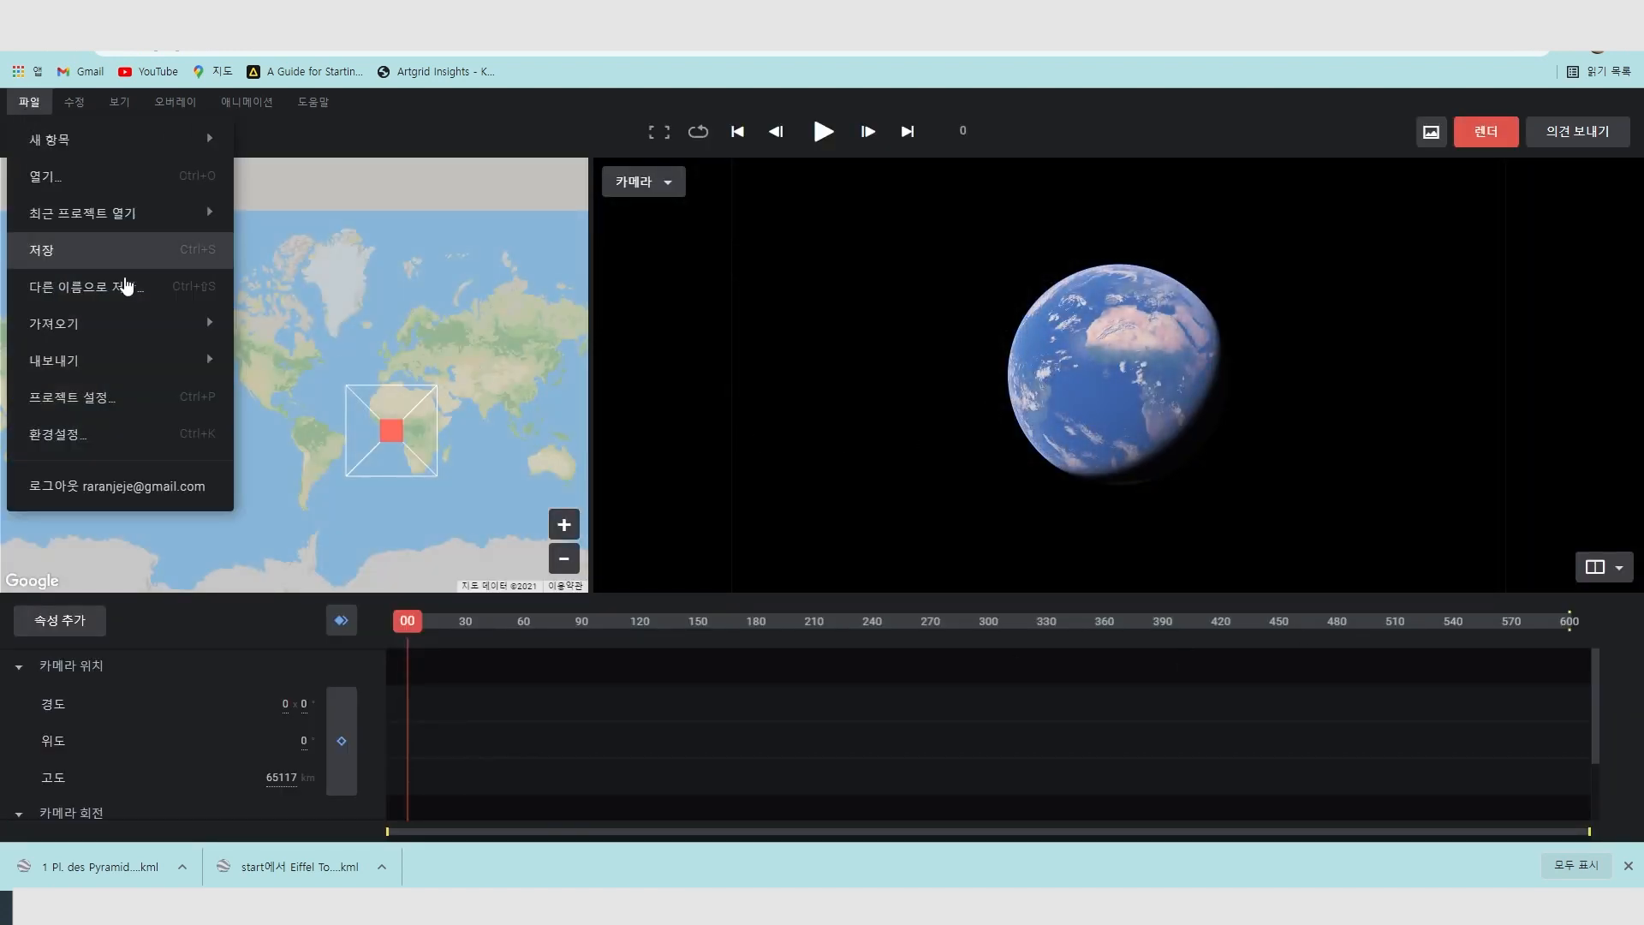
{"action": "mouse_move", "coordinate": [128, 321]}
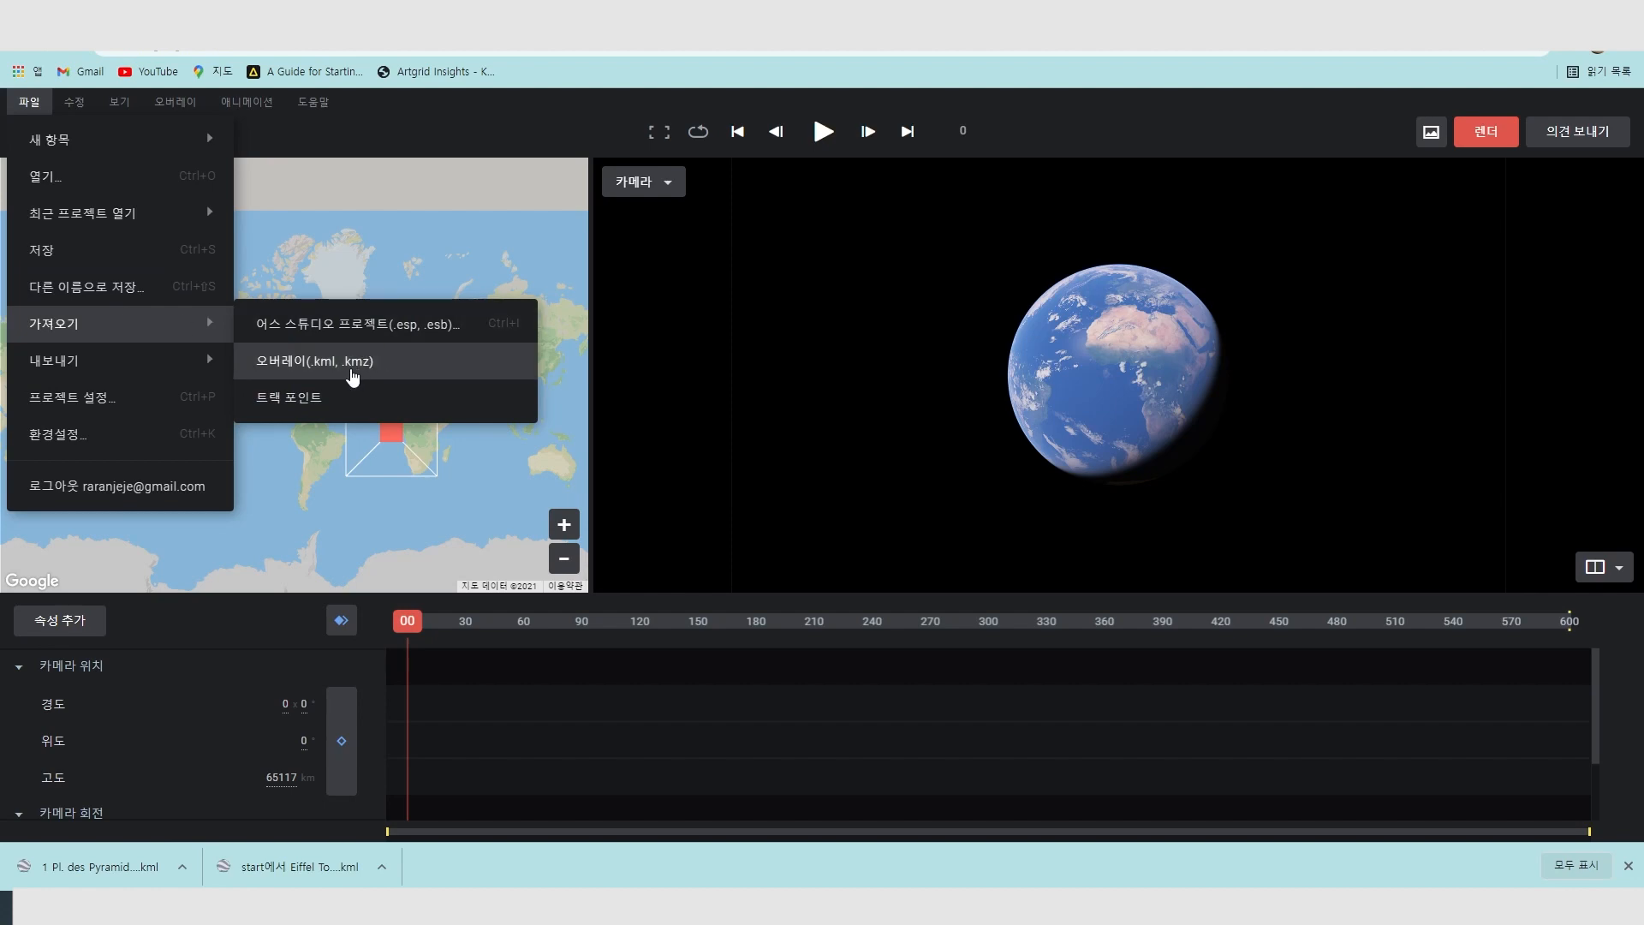
{"action": "left_click", "coordinate": [343, 369]}
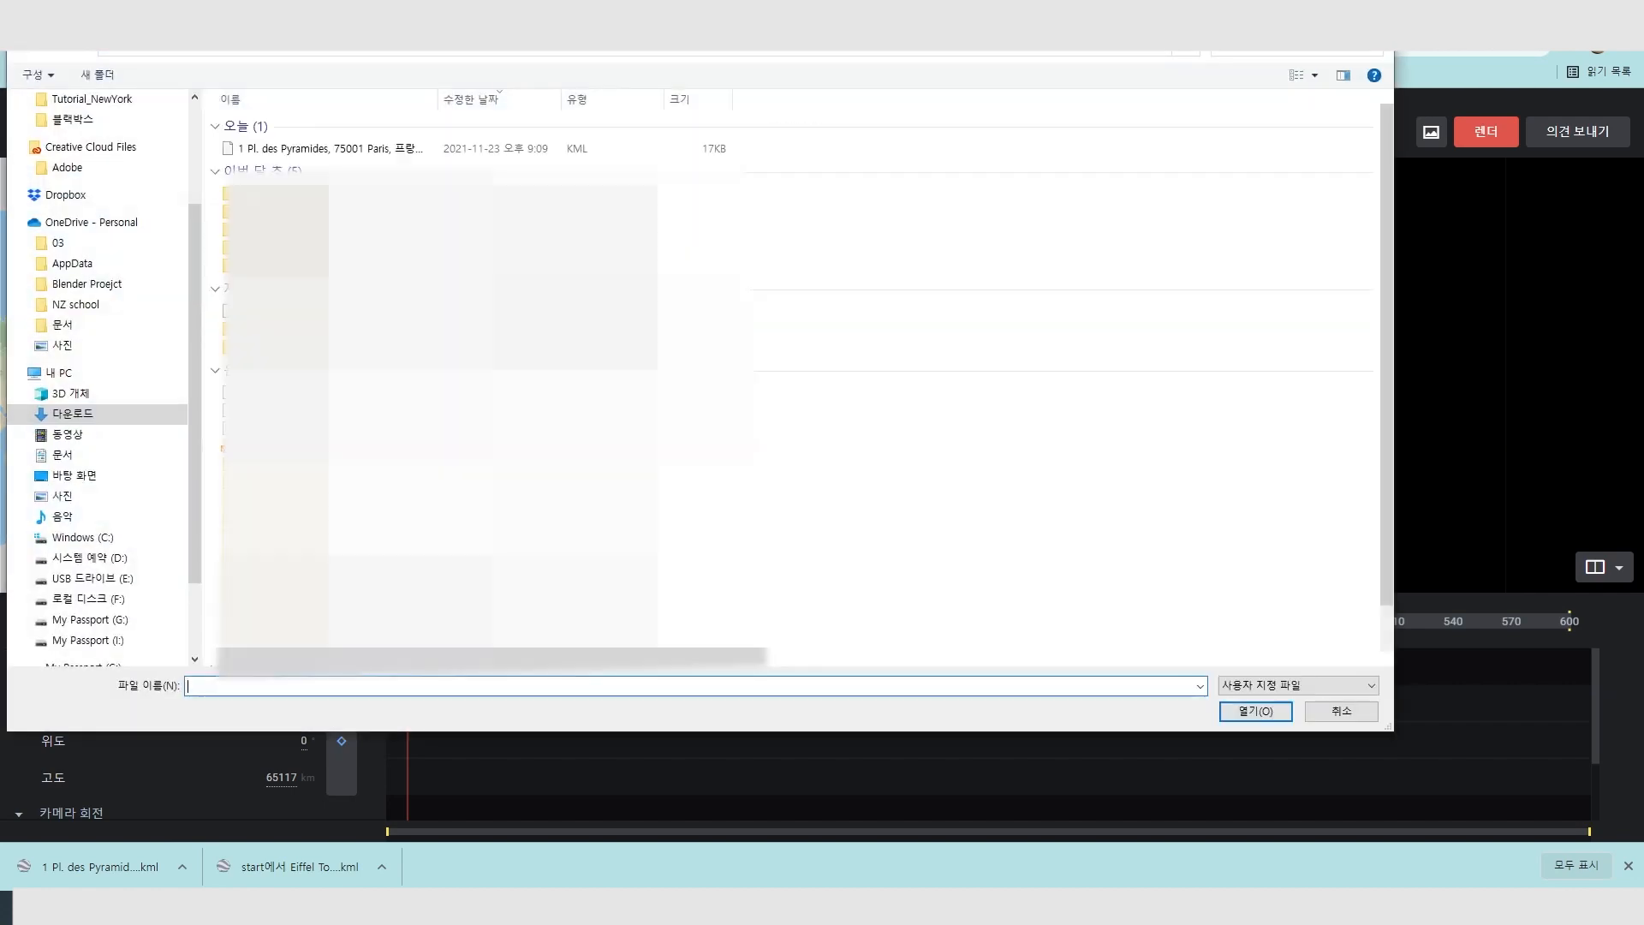
{"action": "double_click", "coordinate": [351, 148]}
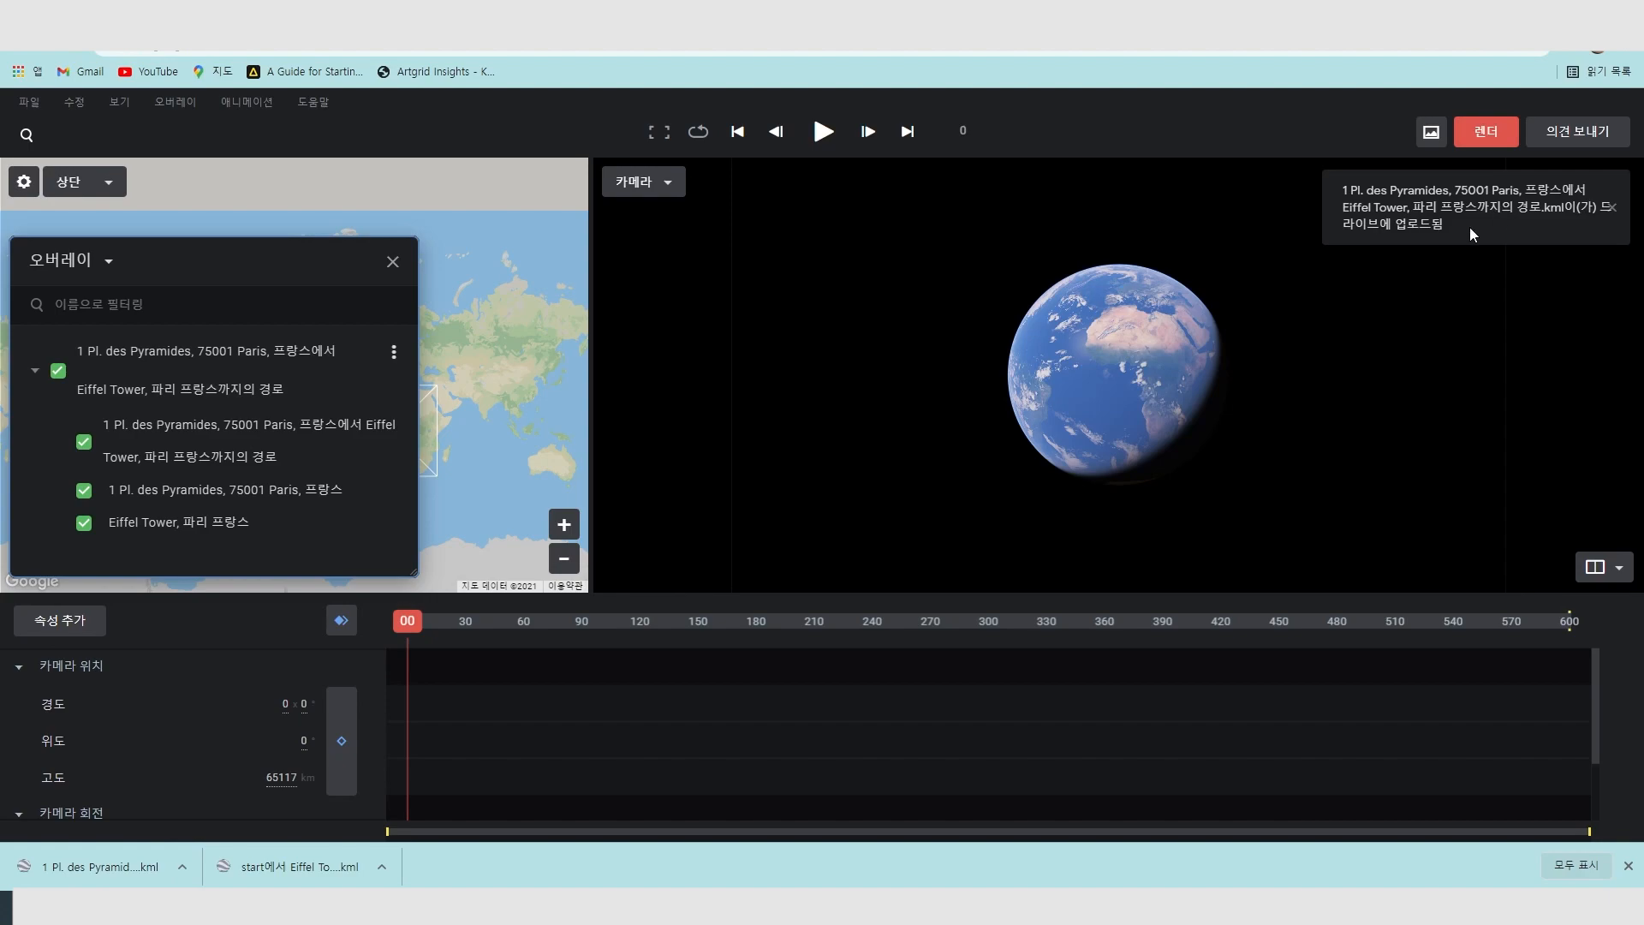
{"action": "left_click", "coordinate": [336, 381]}
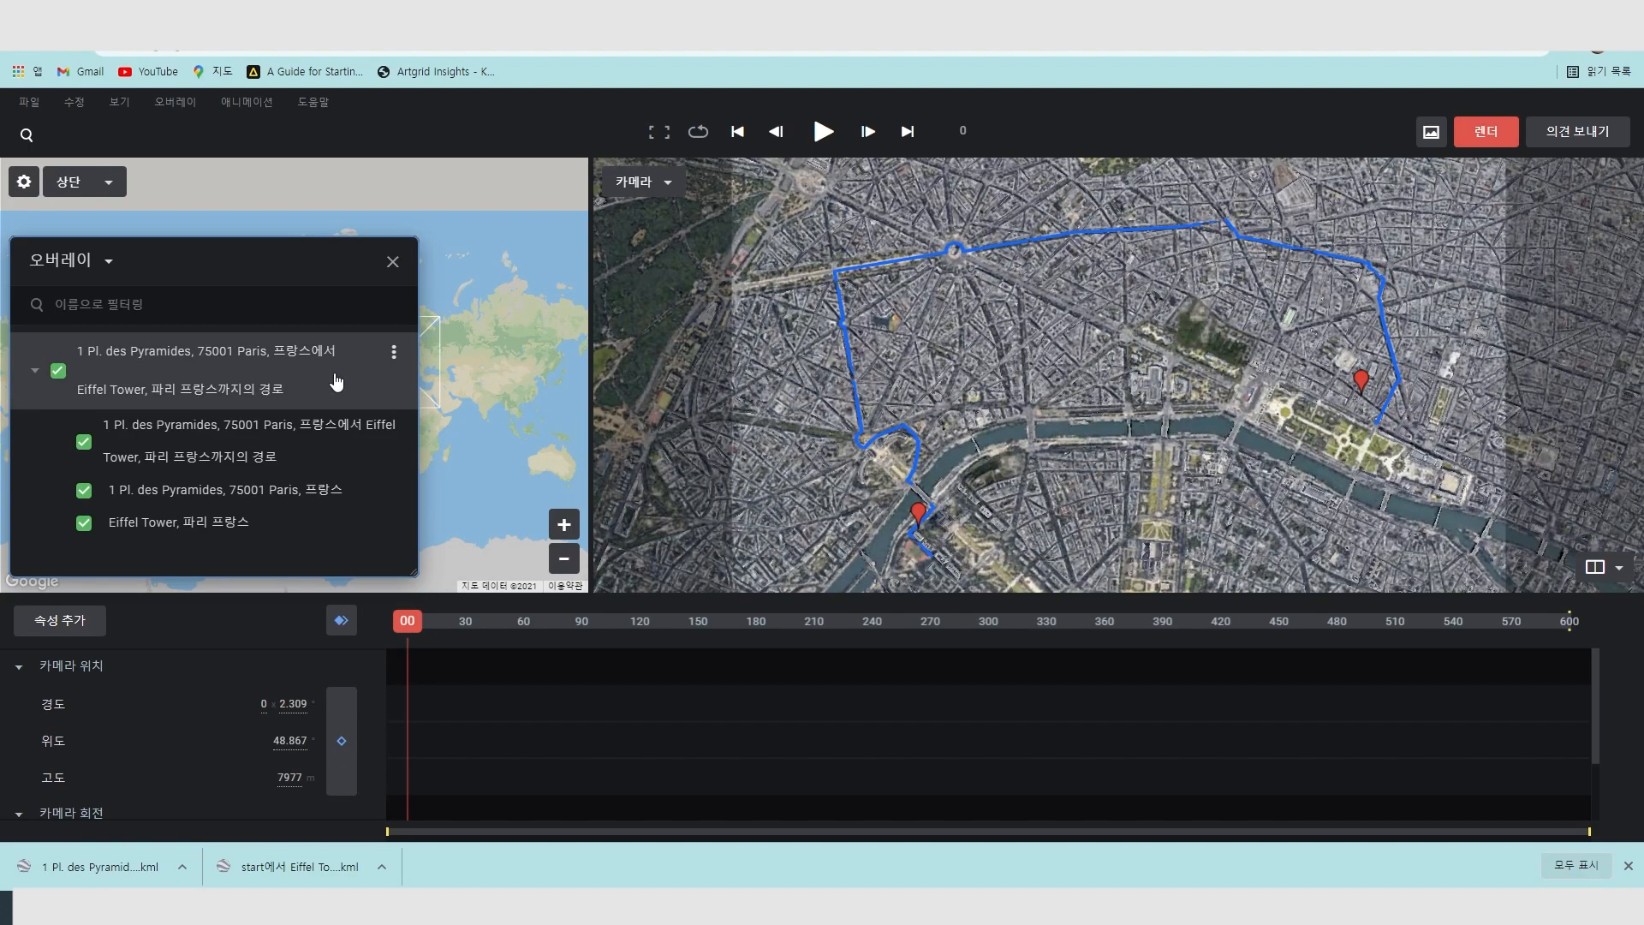
Bring the camera in close over the route's start marker at Place des Pyramides.
{"action": "scroll", "coordinate": [1219, 370], "scroll_direction": "up", "scroll_amount": 5}
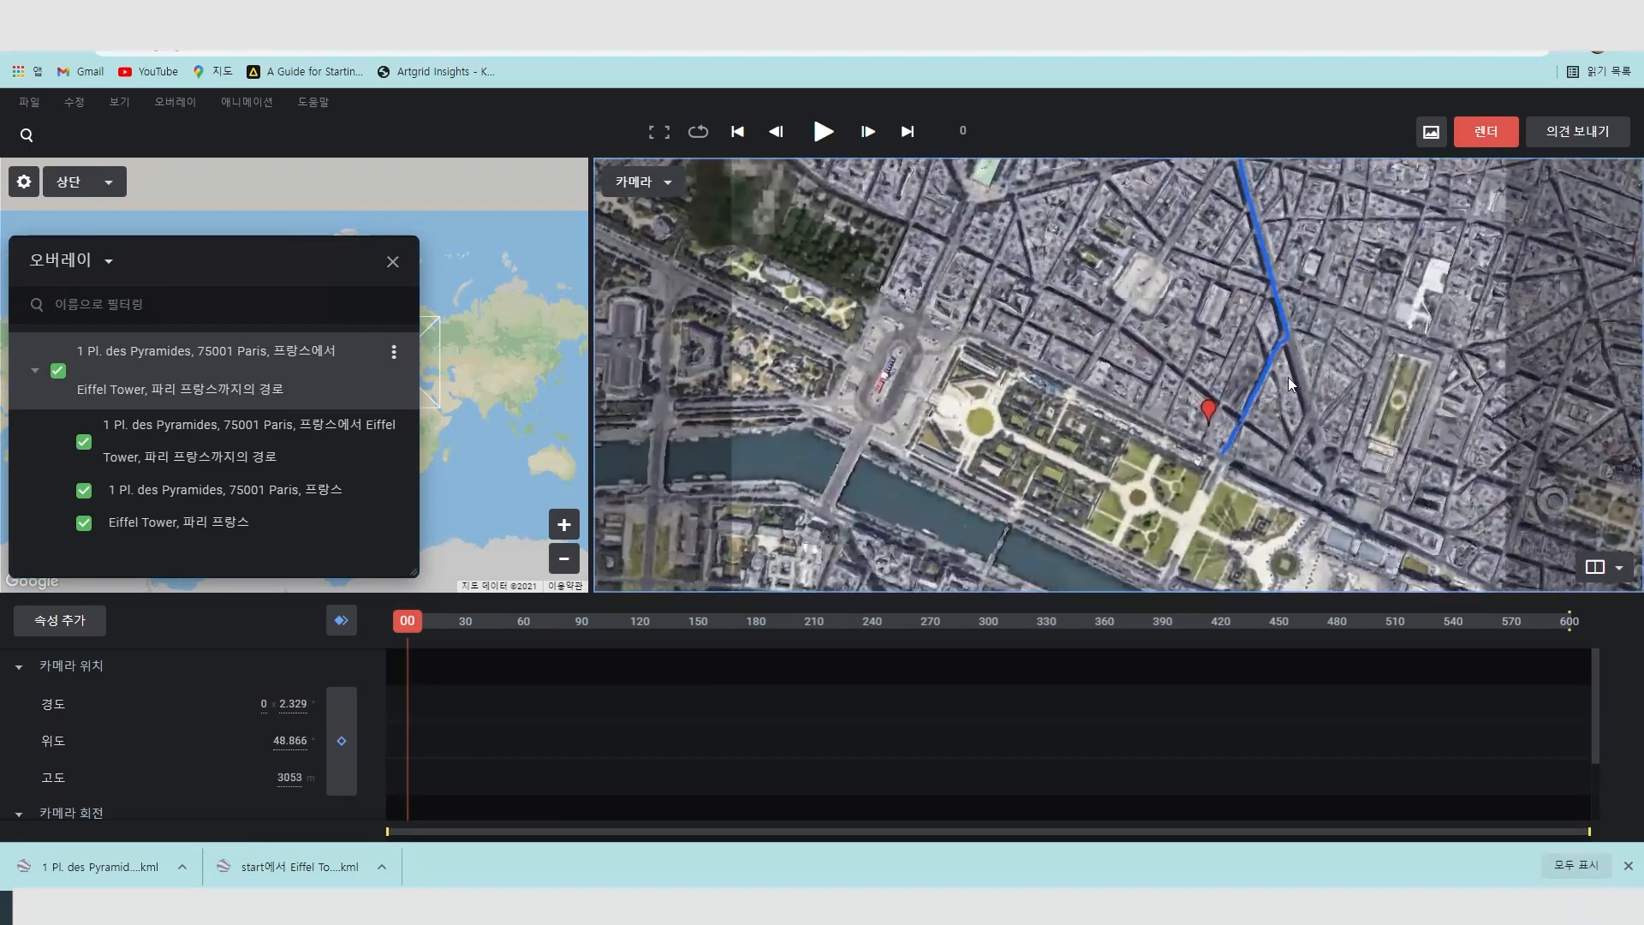
{"action": "left_click_drag", "start_coordinate": [1189, 416], "coordinate": [1117, 425]}
{"action": "scroll", "coordinate": [1116, 425], "scroll_direction": "up", "scroll_amount": 3}
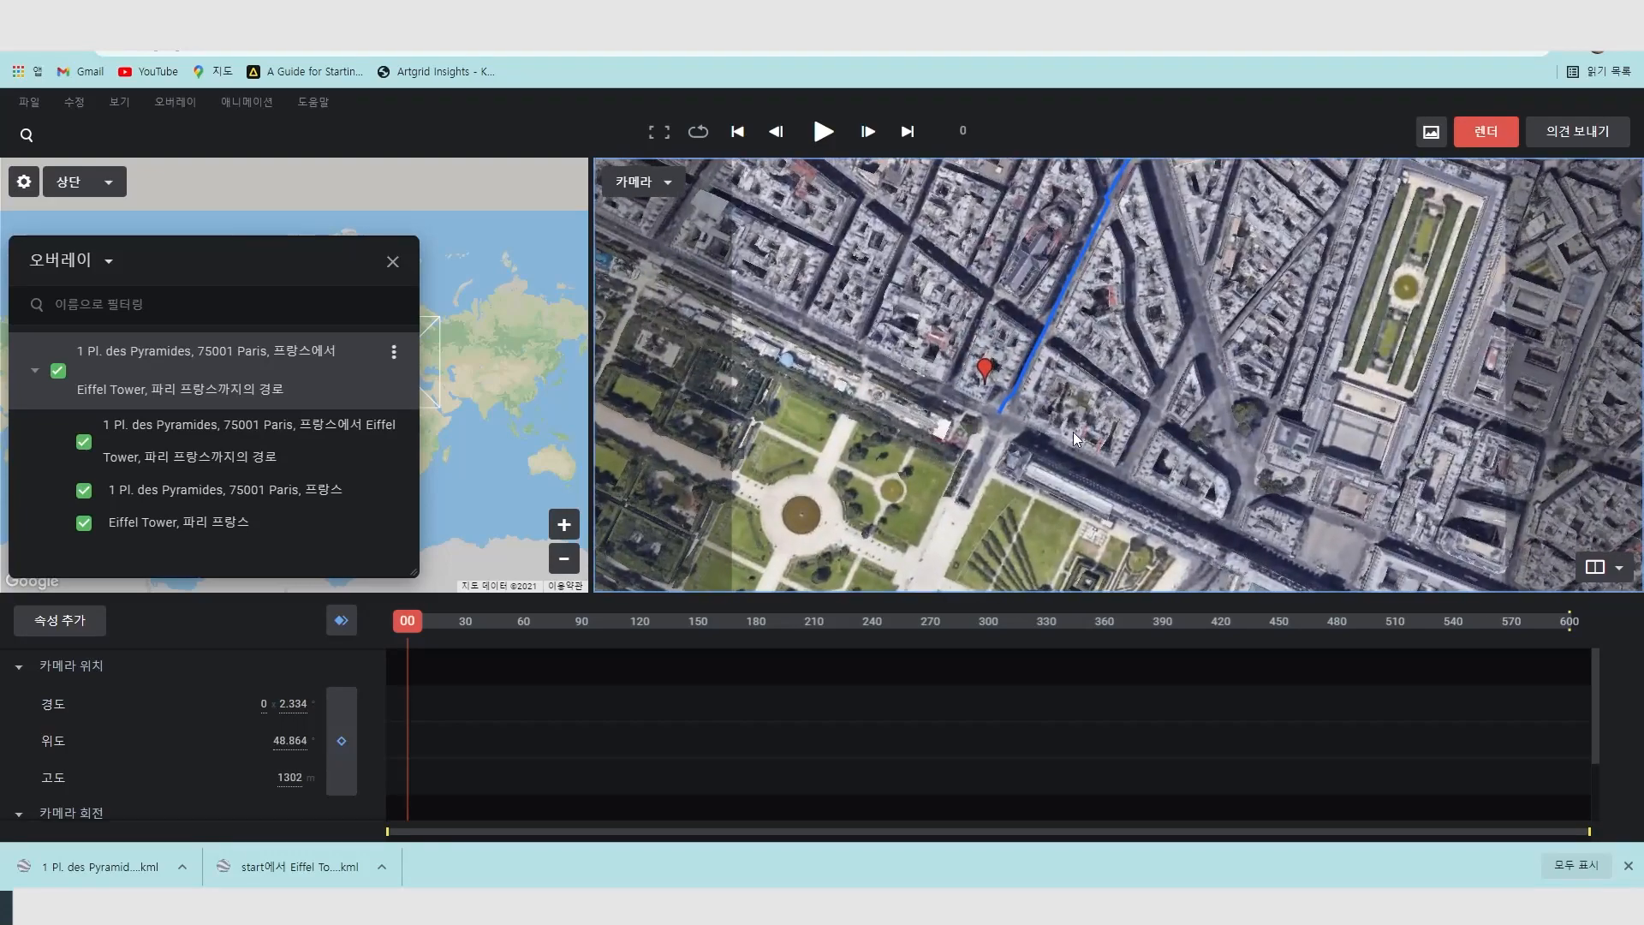
{"action": "left_click_drag", "start_coordinate": [1082, 341], "coordinate": [1191, 453]}
{"action": "left_click_drag", "start_coordinate": [905, 297], "coordinate": [1071, 360]}
{"action": "scroll", "coordinate": [1154, 409], "scroll_direction": "down", "scroll_amount": 5}
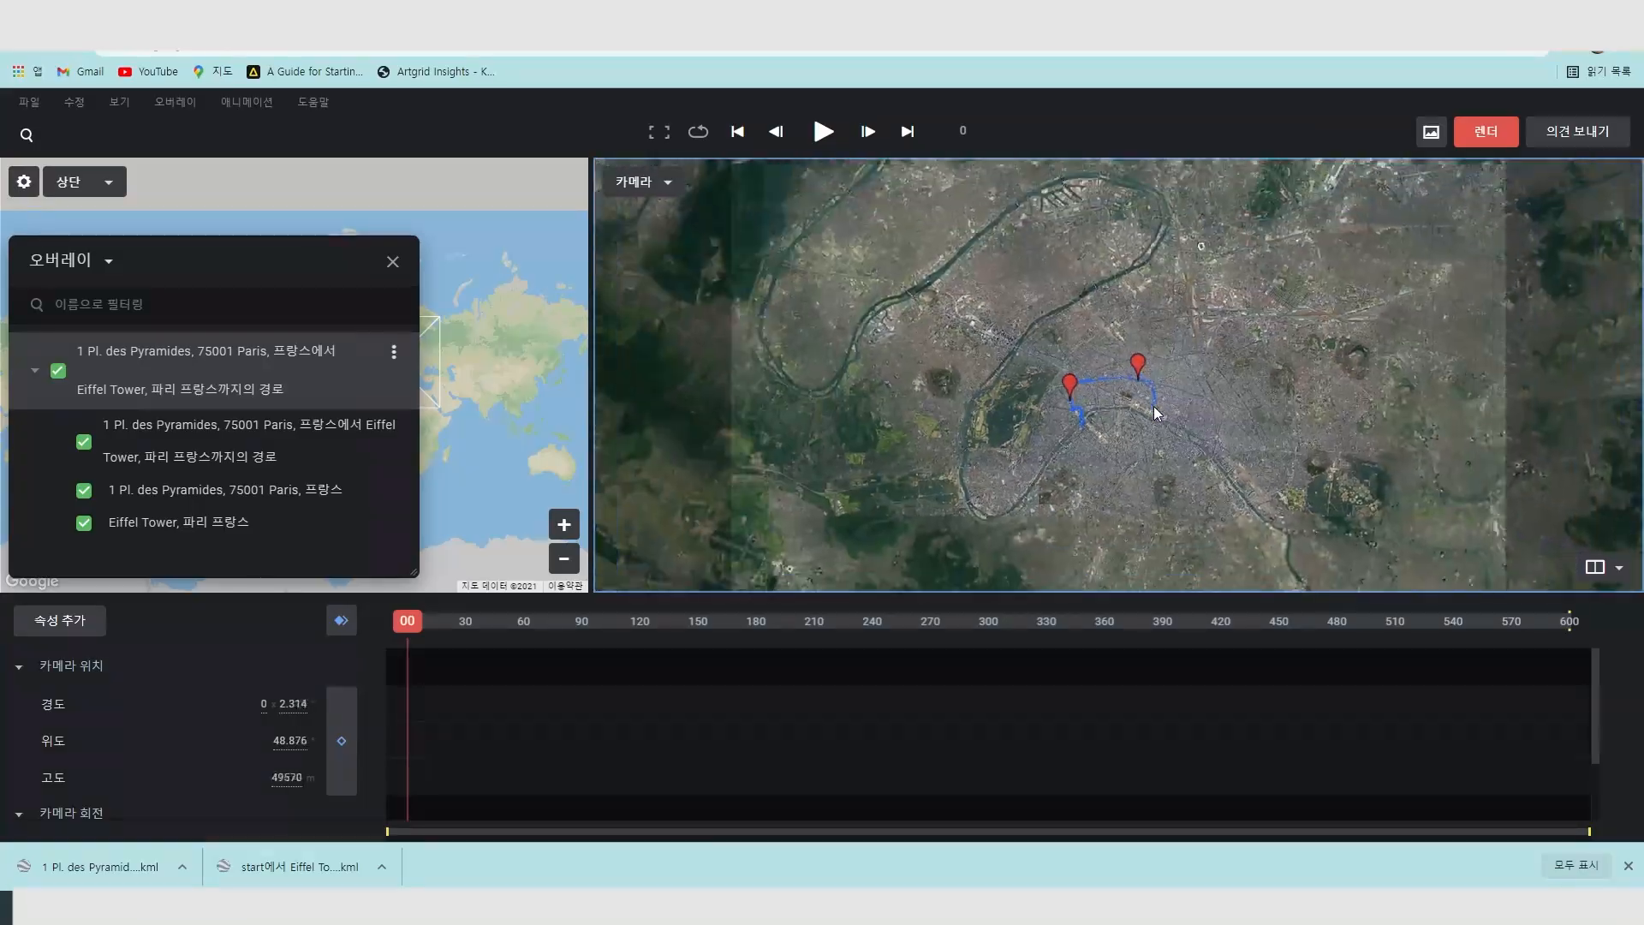
{"action": "scroll", "coordinate": [1153, 406], "scroll_direction": "up", "scroll_amount": 5}
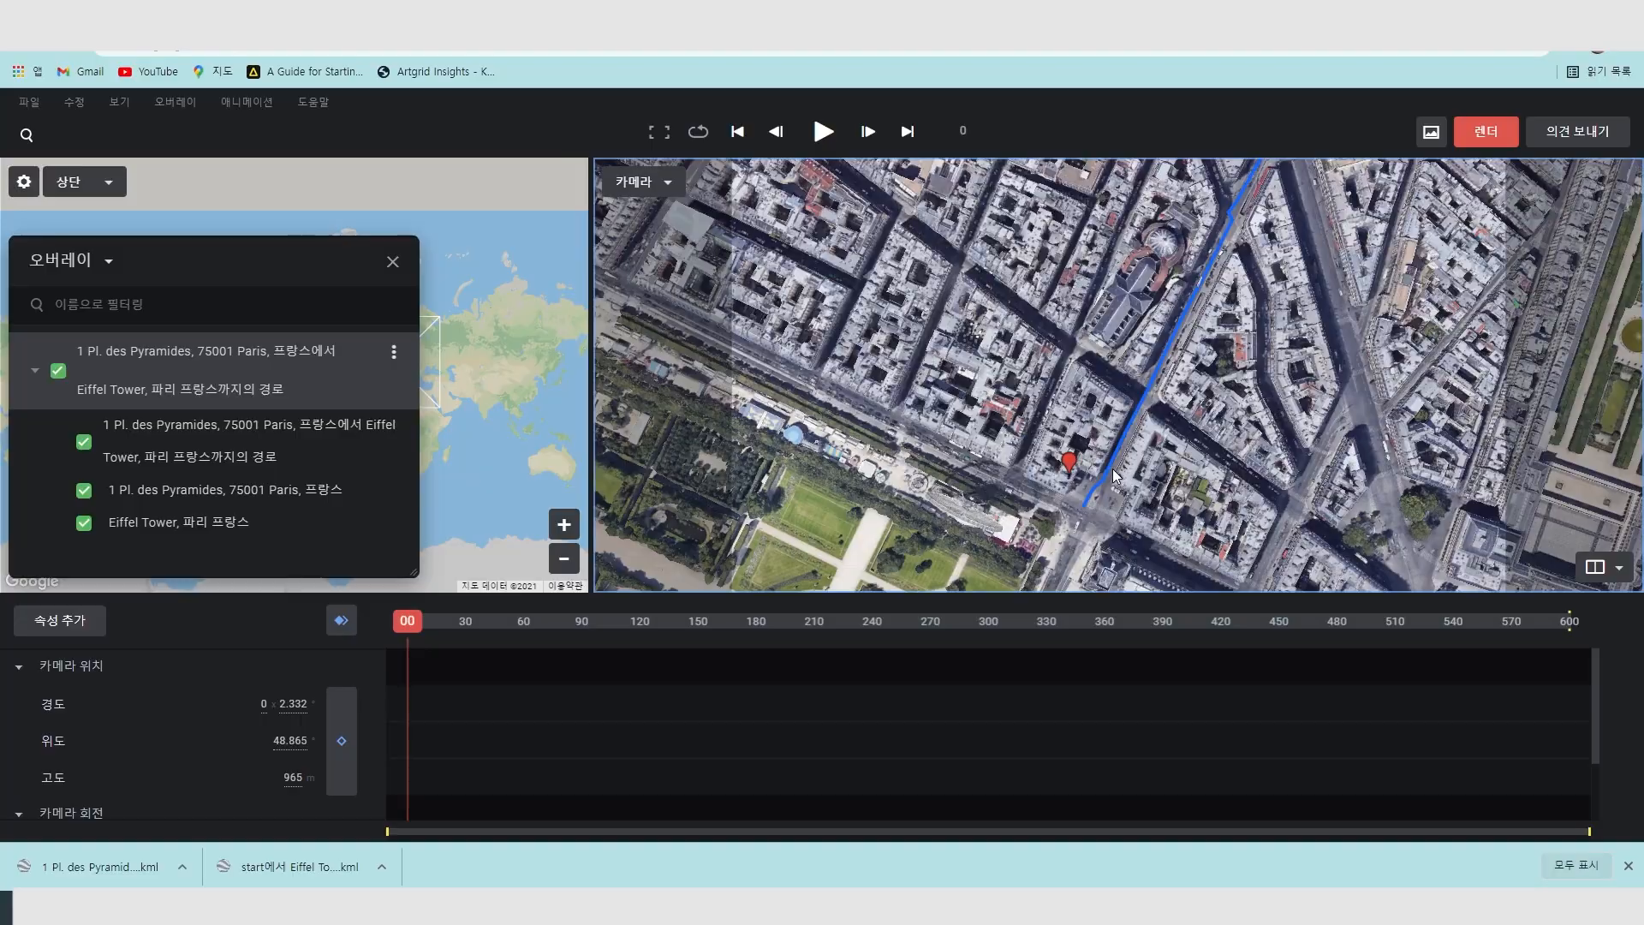
Tilt the camera to view the start marker obliquely across the Tuileries Garden and keyframe it at frame 0.
{"action": "left_click_drag", "start_coordinate": [1116, 474], "coordinate": [1135, 355], "text": "shift"}
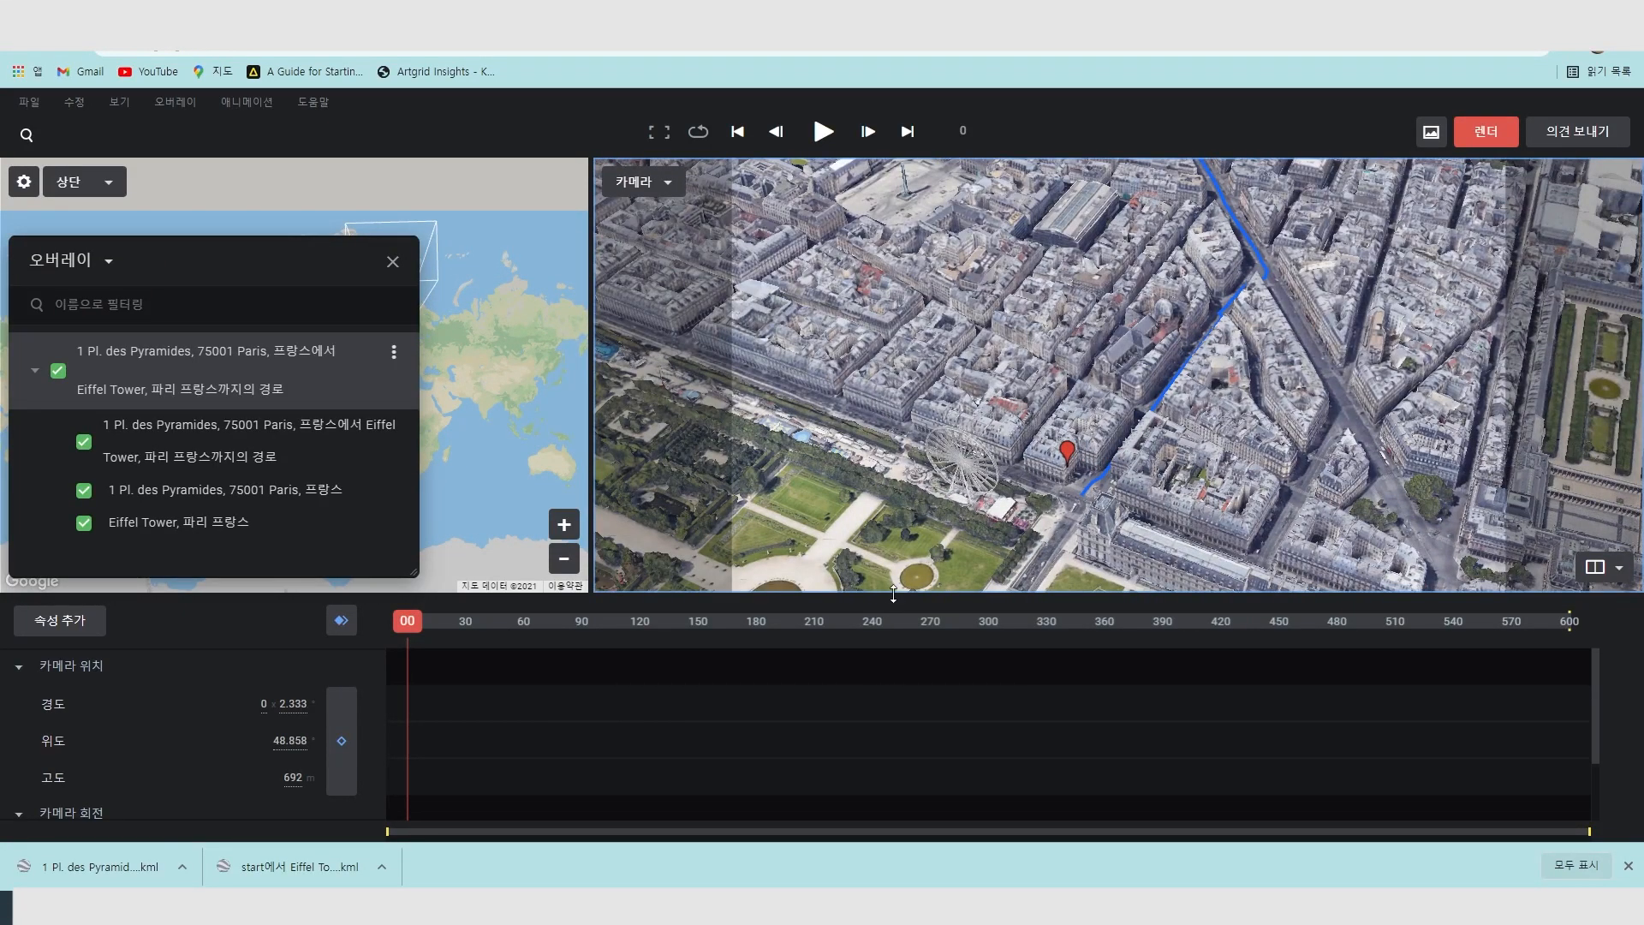
{"action": "mouse_move", "coordinate": [892, 587]}
{"action": "left_mouse_down"}
{"action": "mouse_move", "coordinate": [889, 548]}
{"action": "mouse_move", "coordinate": [886, 588]}
{"action": "left_mouse_up"}
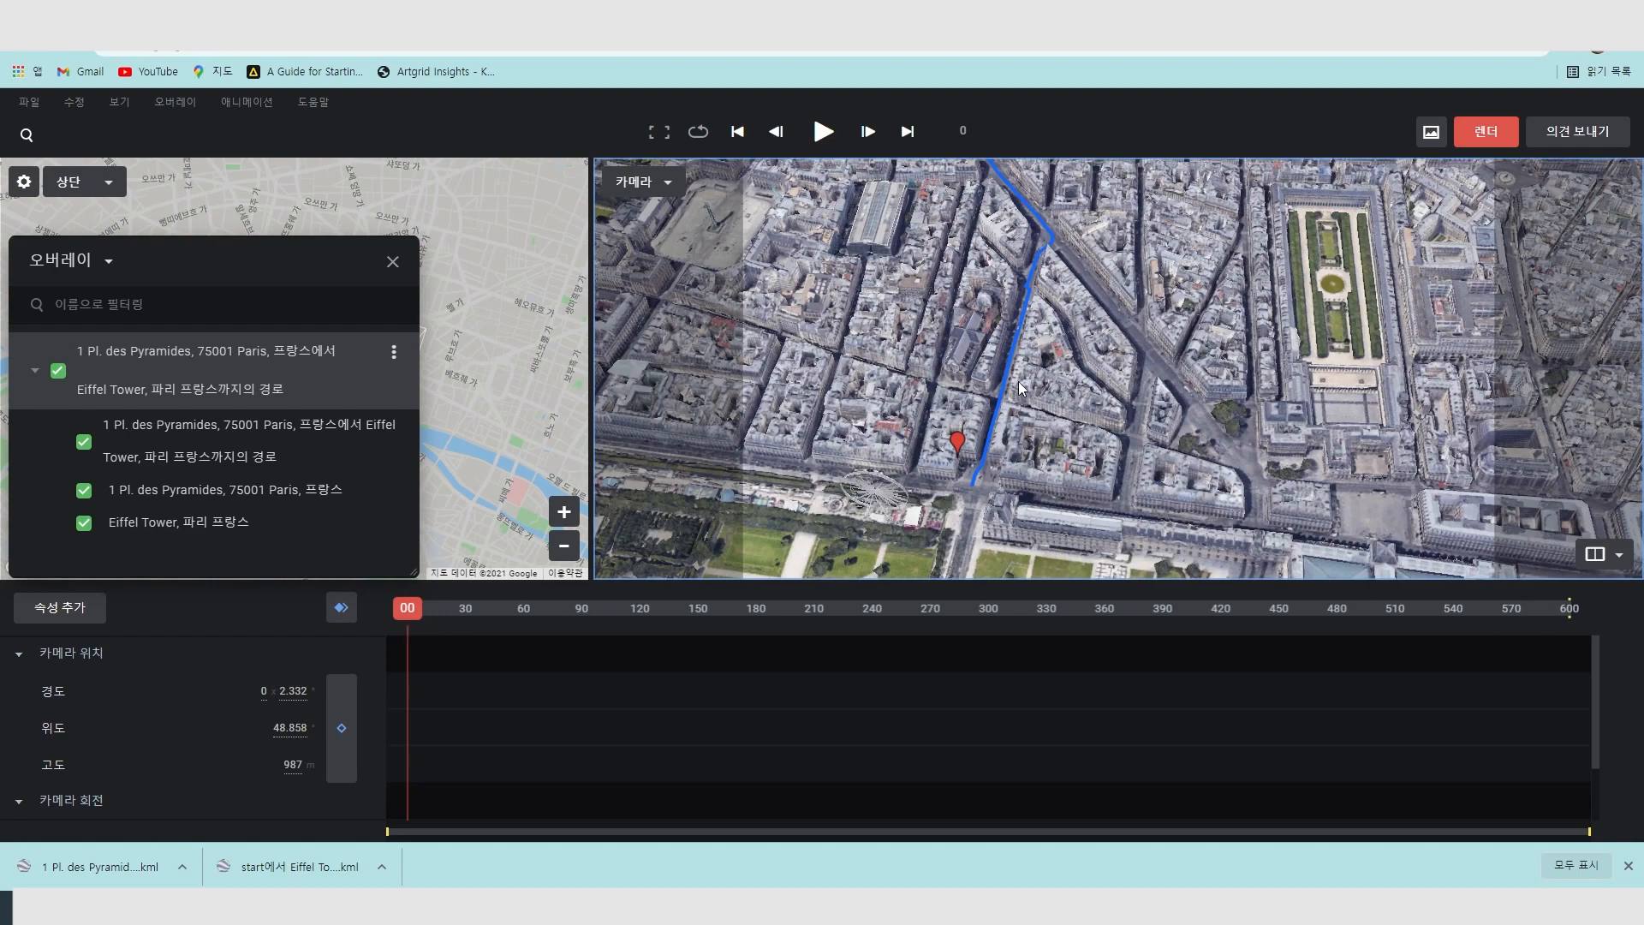
{"action": "left_click_drag", "start_coordinate": [1056, 321], "coordinate": [1049, 378]}
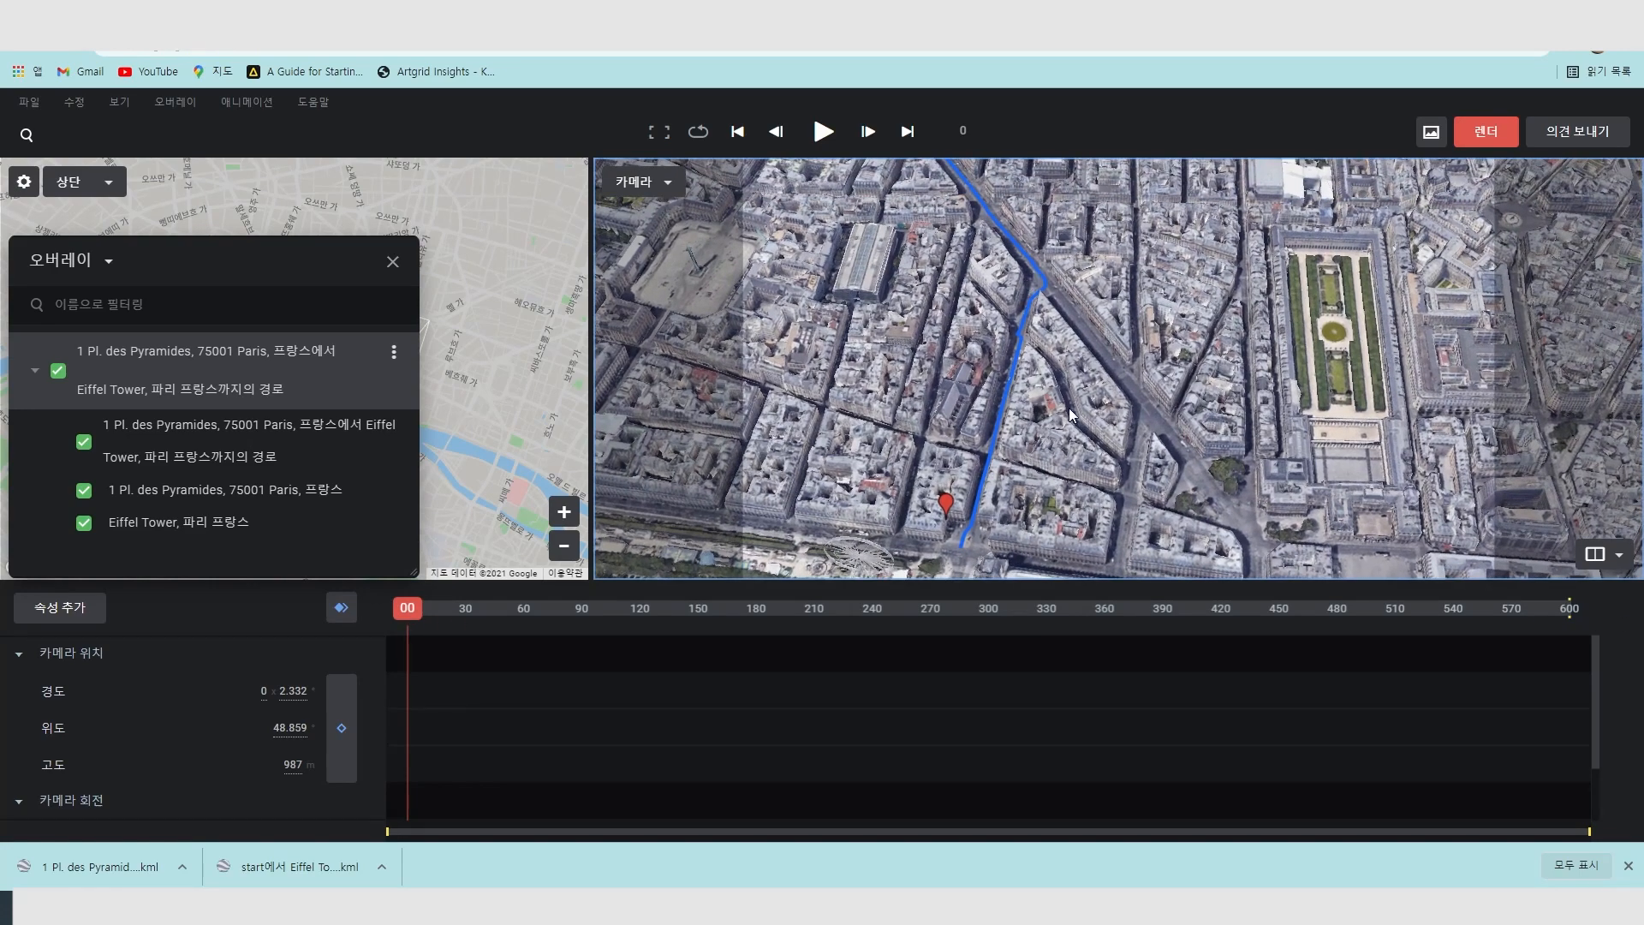
{"action": "left_click_drag", "start_coordinate": [1035, 519], "coordinate": [1033, 393]}
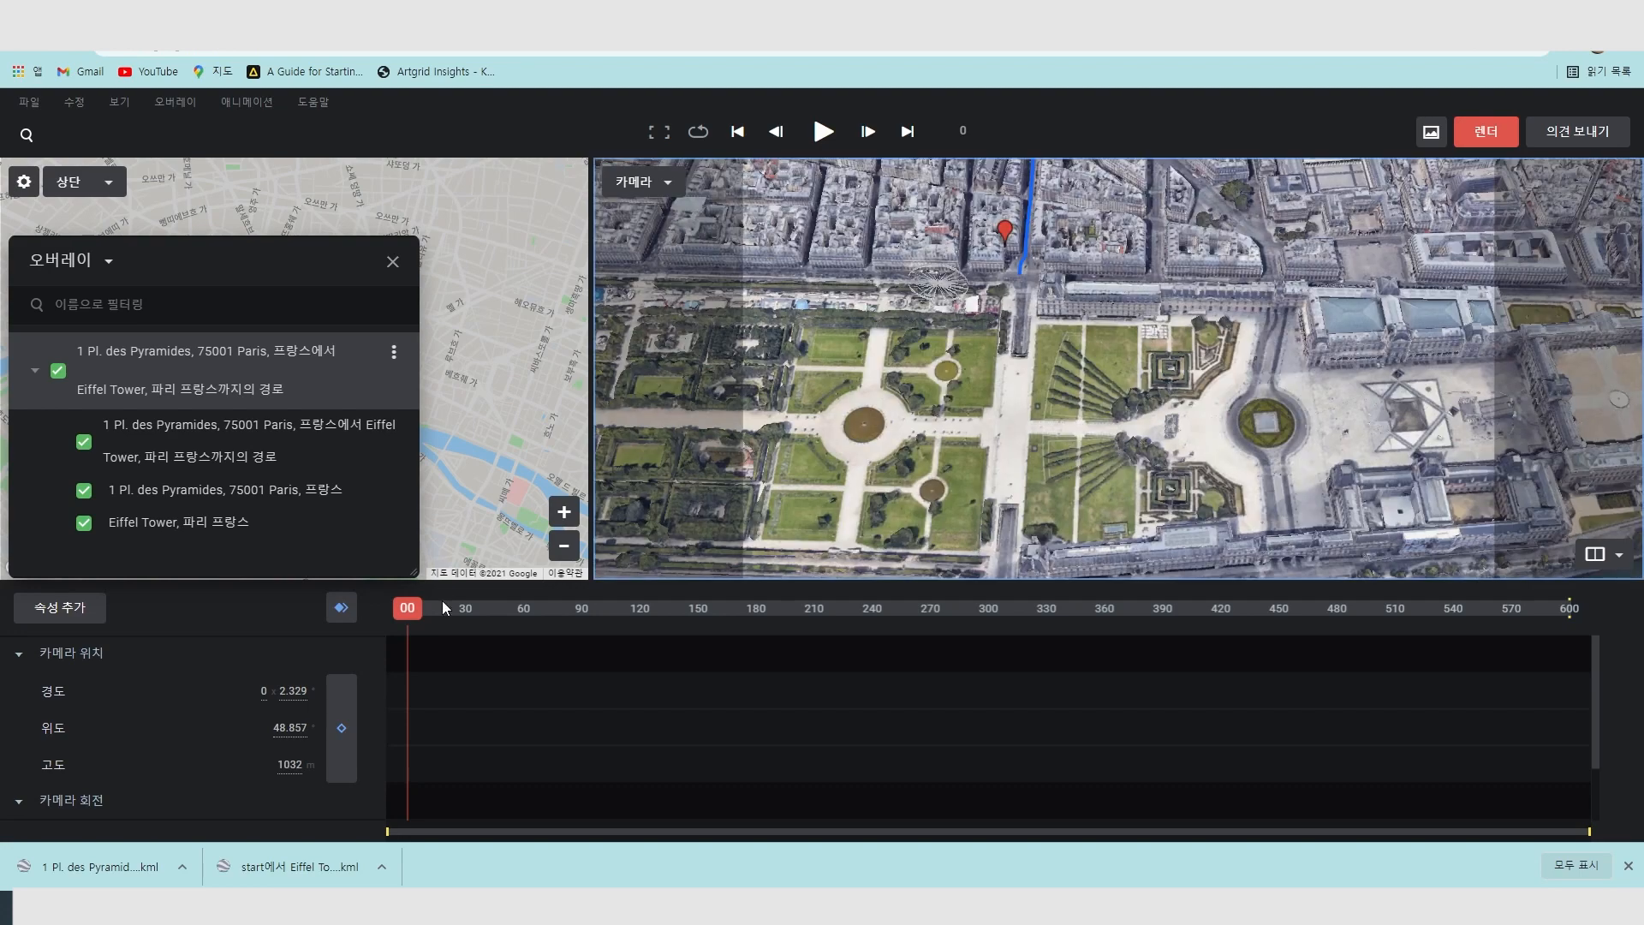
{"action": "middle_click_drag", "start_coordinate": [1209, 491], "coordinate": [1250, 365]}
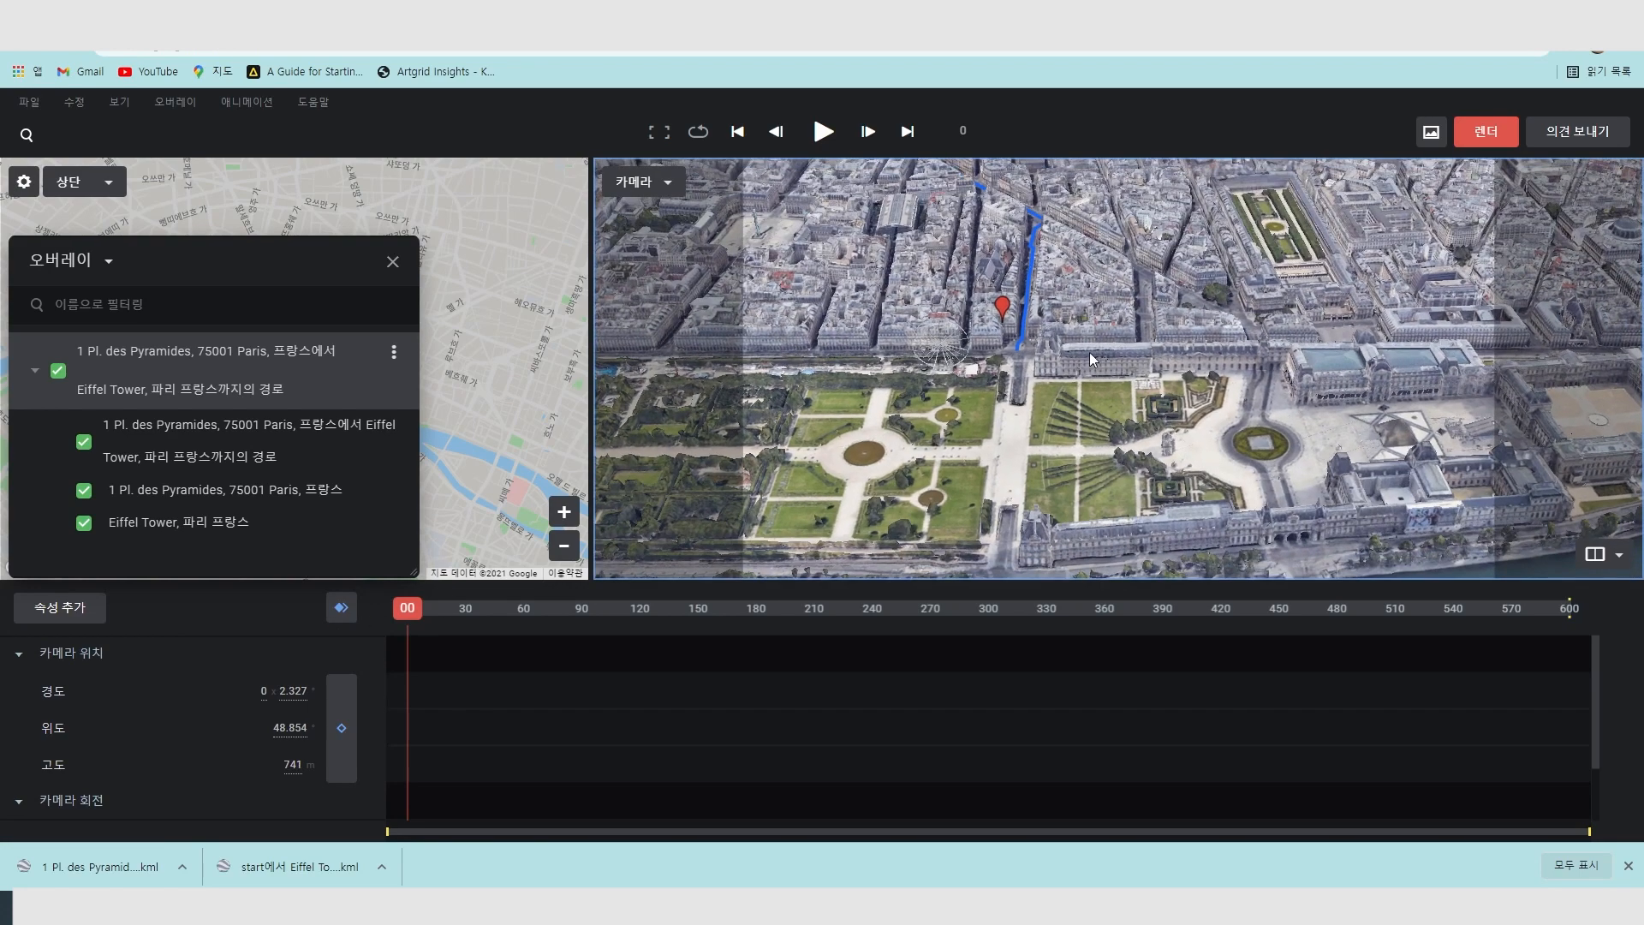
{"action": "left_click", "coordinate": [342, 609]}
Advance the camera north along the route, keyframing it at frame 61 and at about frame 127 near the Palais Garnier.
{"action": "left_click_drag", "start_coordinate": [408, 613], "coordinate": [526, 615]}
{"action": "left_click_drag", "start_coordinate": [1050, 271], "coordinate": [993, 441]}
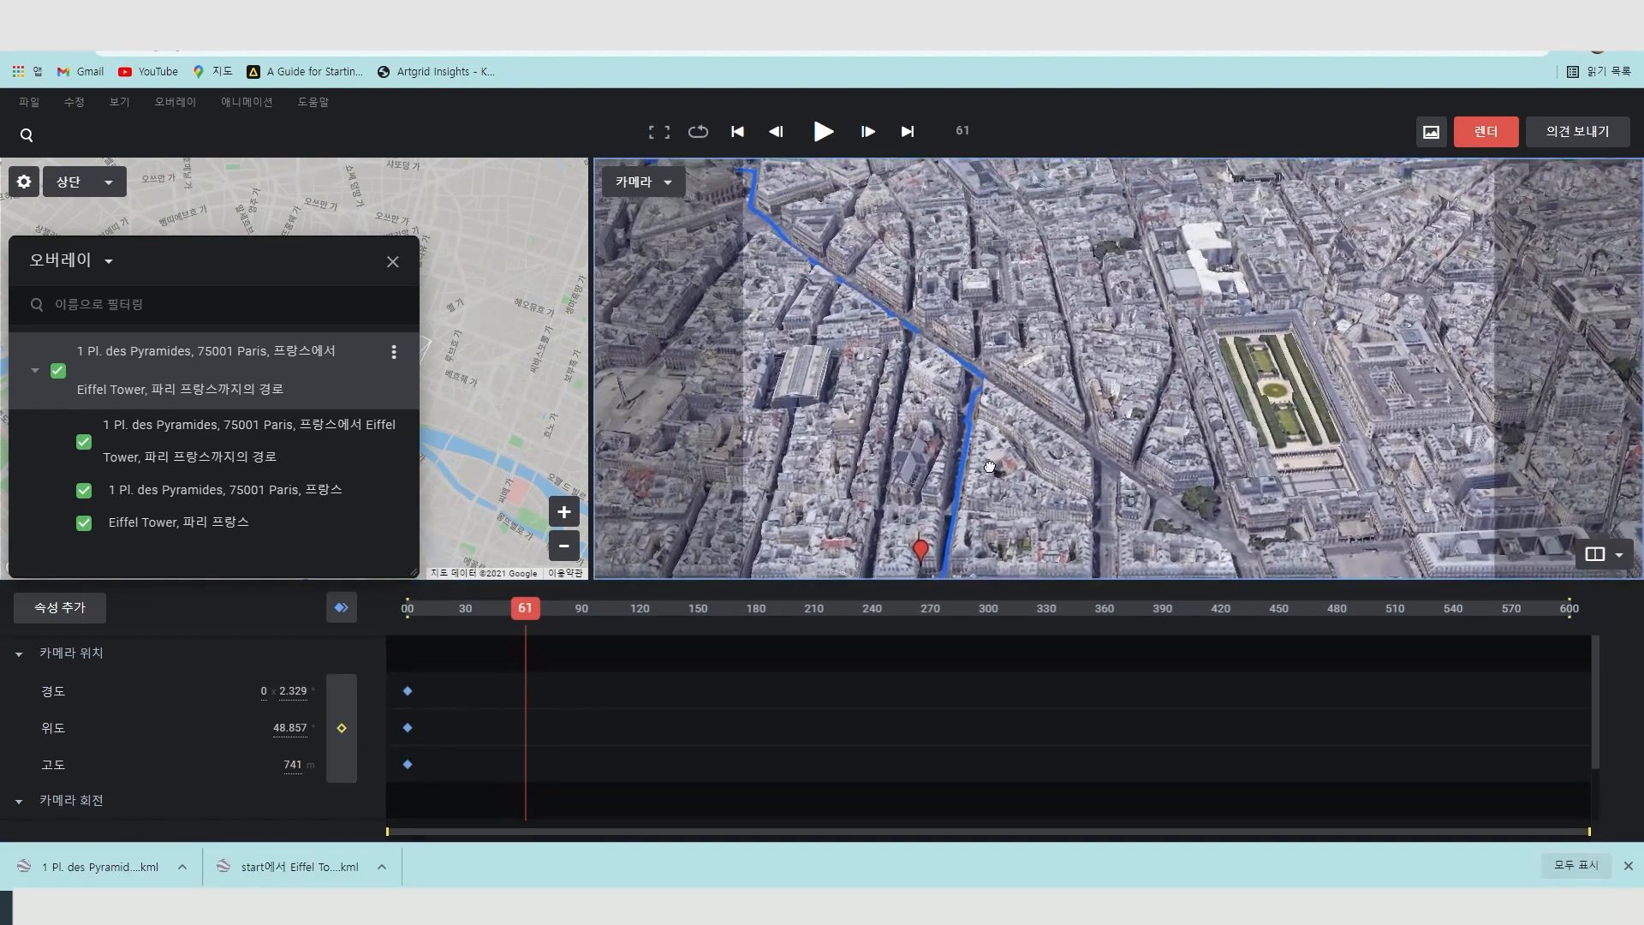
{"action": "left_click", "coordinate": [342, 609]}
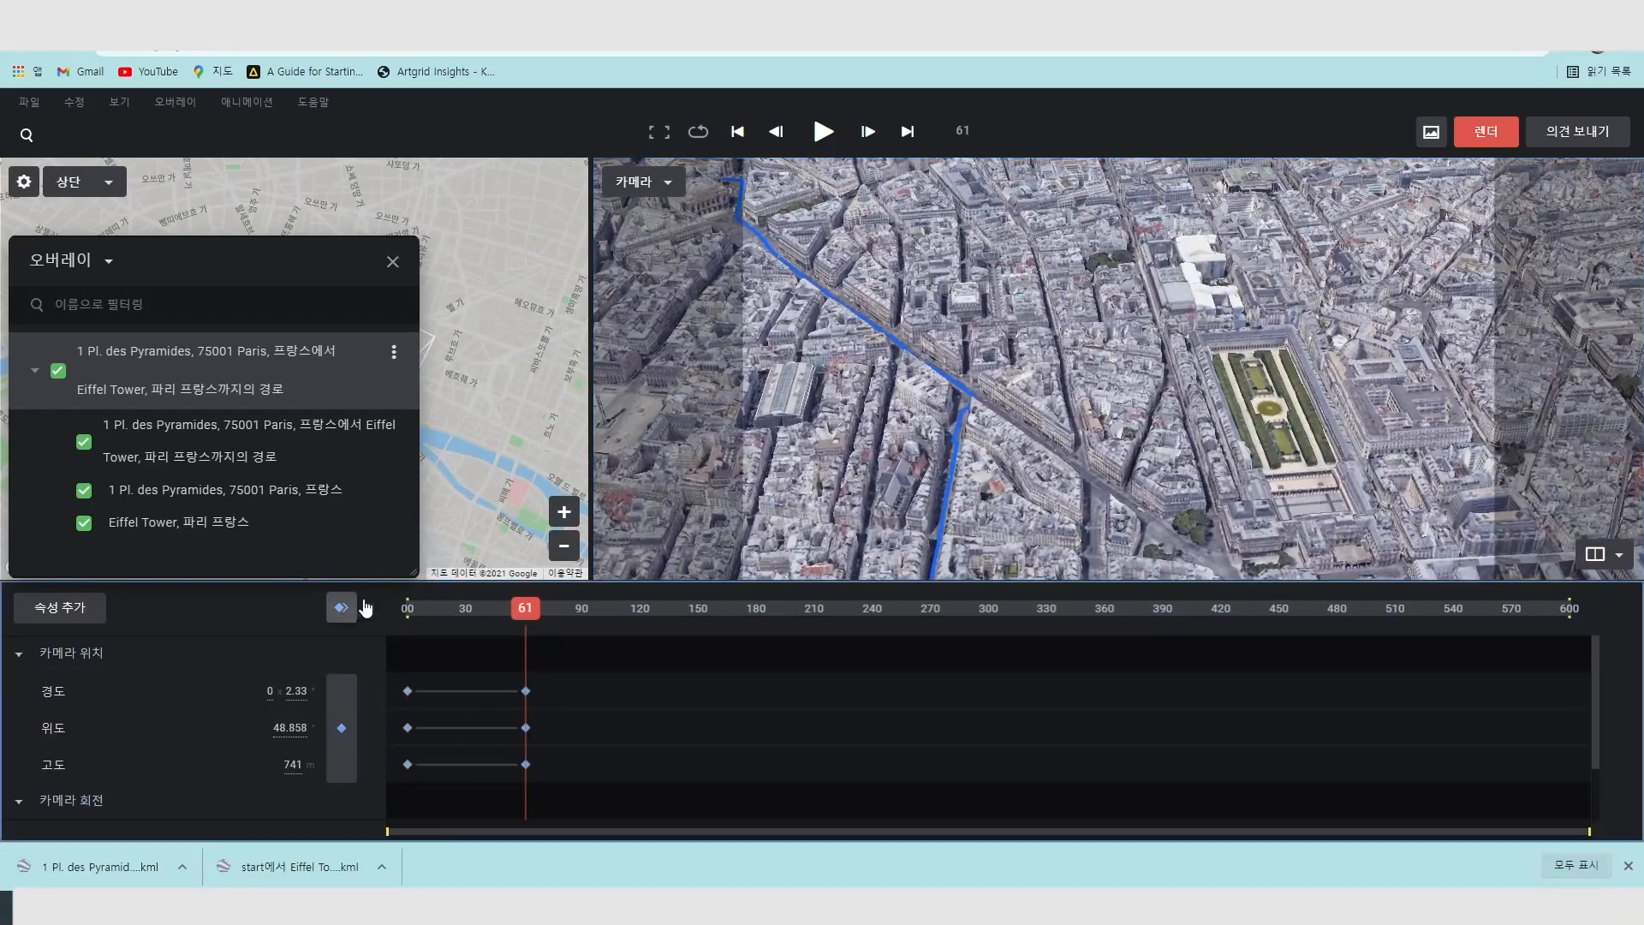
{"action": "middle_click_drag", "start_coordinate": [1113, 462], "coordinate": [1122, 331]}
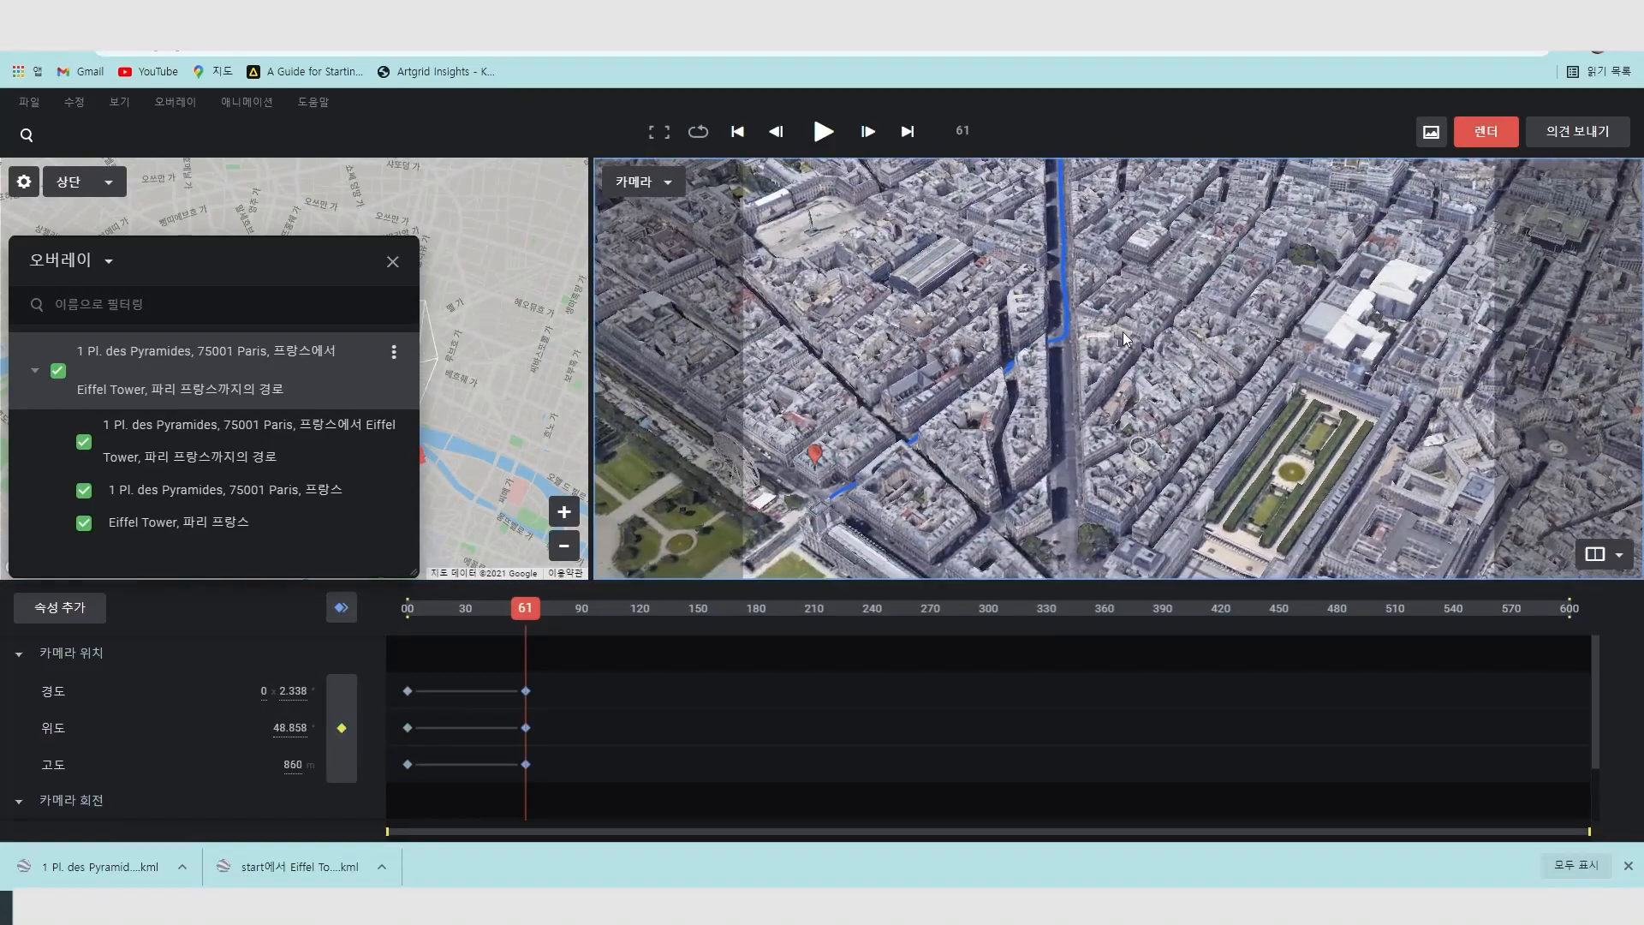
{"action": "left_click_drag", "start_coordinate": [1122, 331], "coordinate": [1096, 454]}
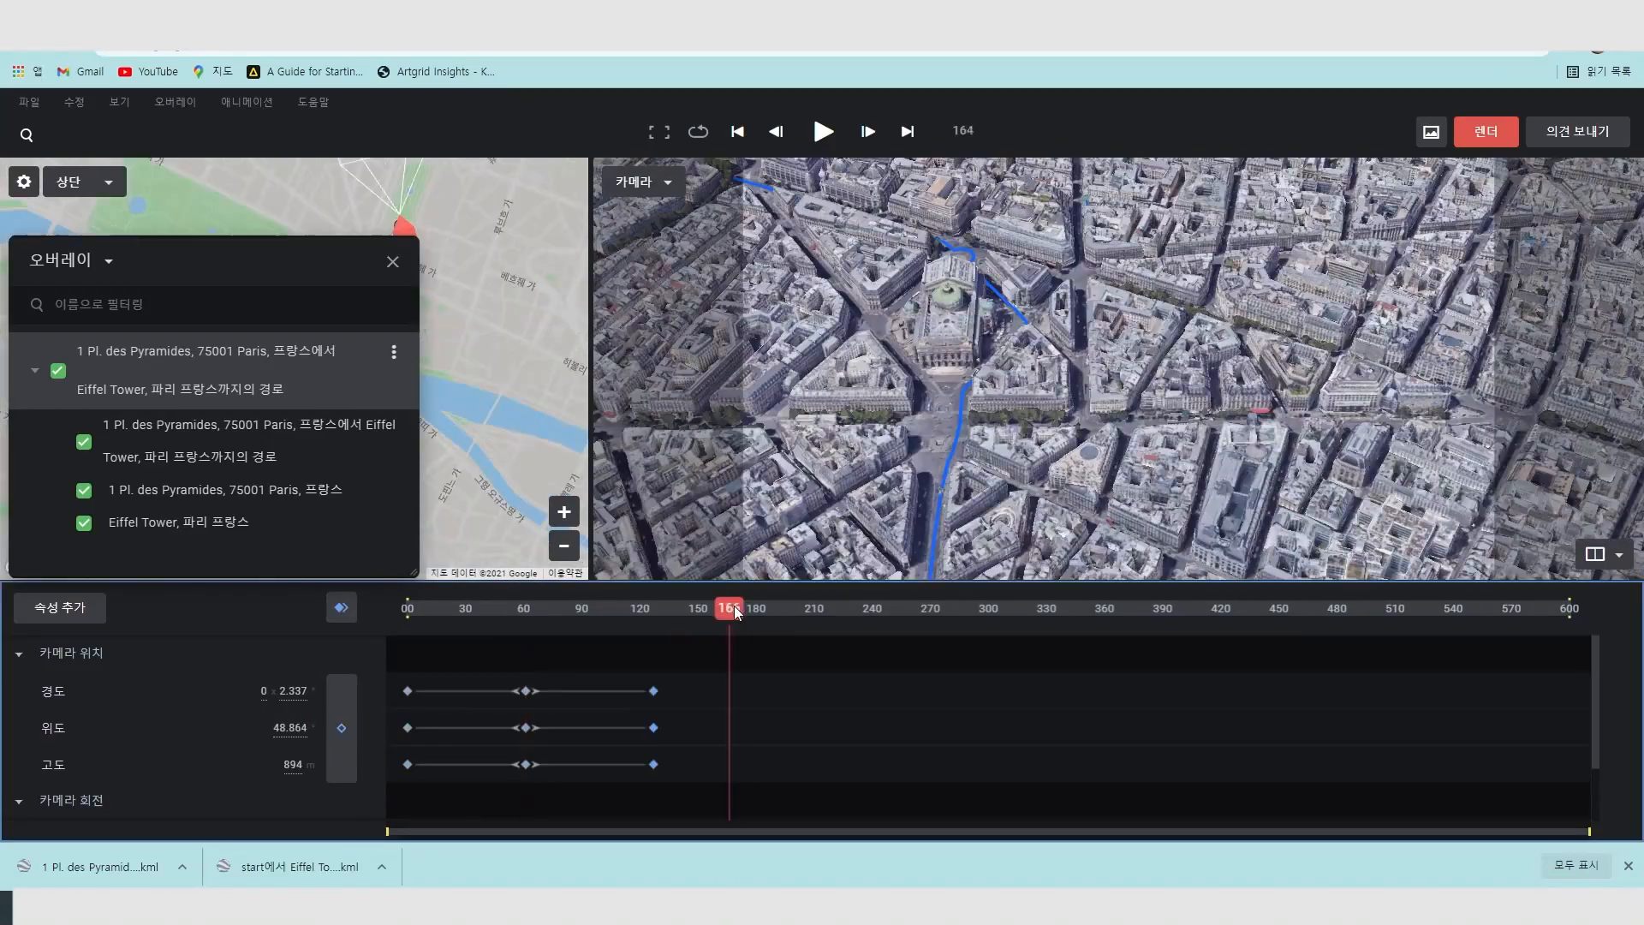
Turn and advance the camera along the route beyond the Palais Garnier, and keyframe it at frame 197.
{"action": "left_click_drag", "start_coordinate": [734, 612], "coordinate": [788, 611]}
{"action": "middle_click_drag", "start_coordinate": [899, 411], "coordinate": [969, 404]}
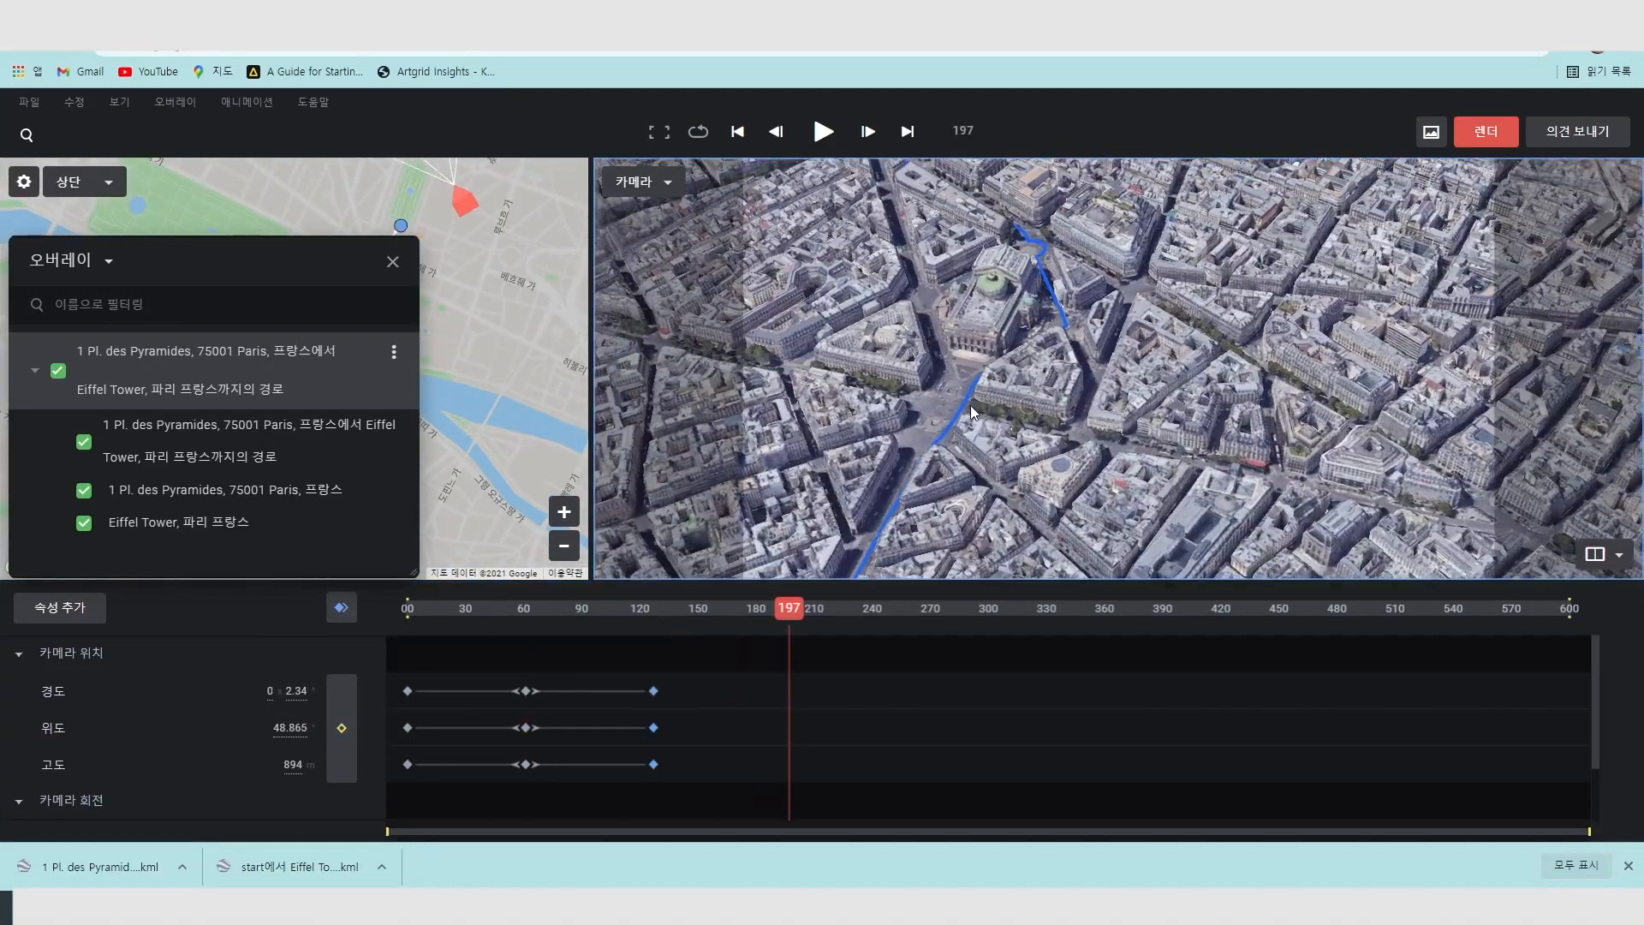
{"action": "left_click_drag", "start_coordinate": [976, 282], "coordinate": [1000, 410]}
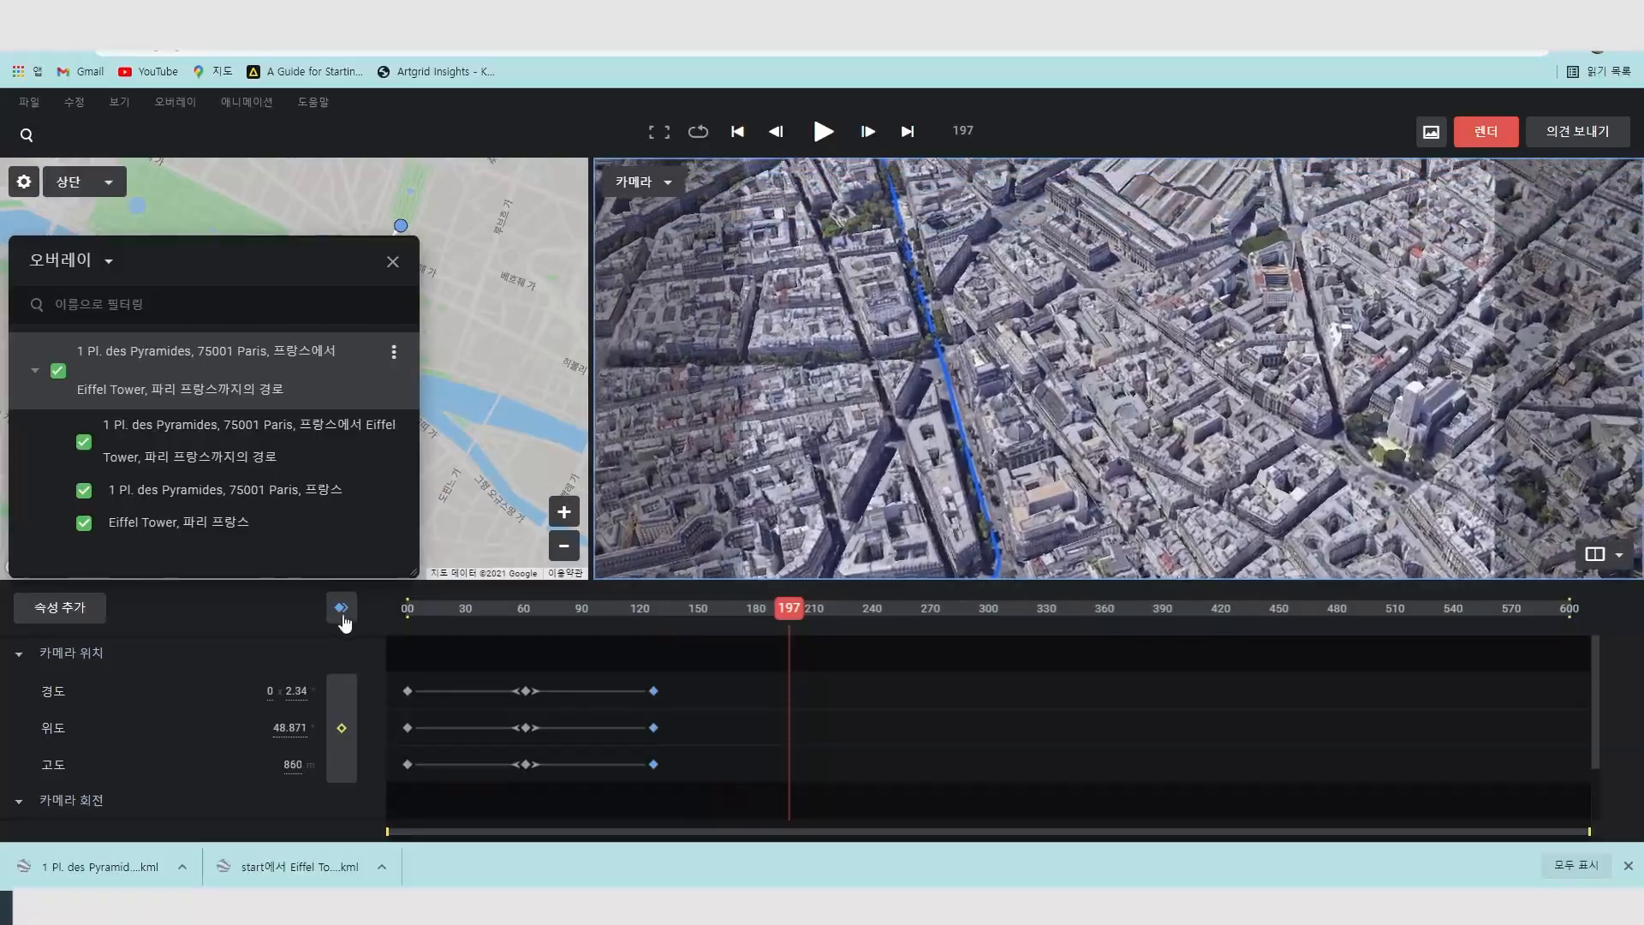
{"action": "left_click", "coordinate": [341, 607]}
Keep moving the camera along the rest of the route, adding keyframes from frame 284 through frame 600.
{"action": "left_click_drag", "start_coordinate": [779, 607], "coordinate": [954, 608]}
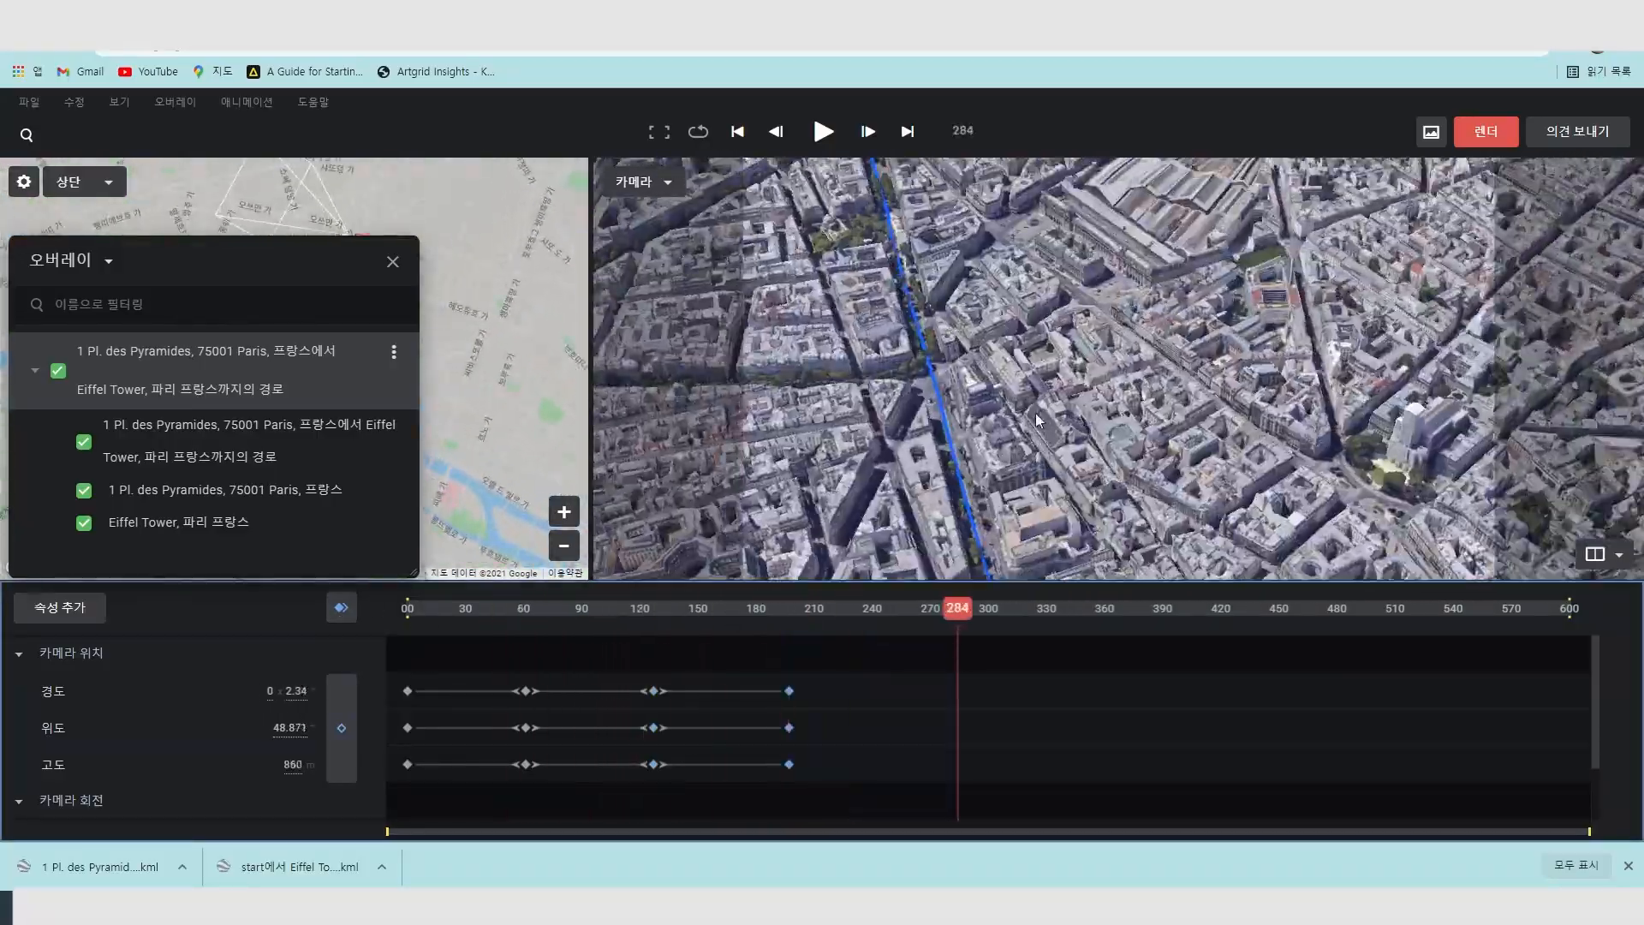
{"action": "left_click_drag", "start_coordinate": [1035, 413], "coordinate": [1035, 463]}
{"action": "left_click_drag", "start_coordinate": [954, 607], "coordinate": [1512, 608]}
{"action": "left_click_drag", "start_coordinate": [1035, 413], "coordinate": [873, 469]}
Play the camera animation from the start and check the motion around frame 207.
{"action": "left_click_drag", "start_coordinate": [1512, 608], "coordinate": [330, 658]}
{"action": "key", "text": "space"}
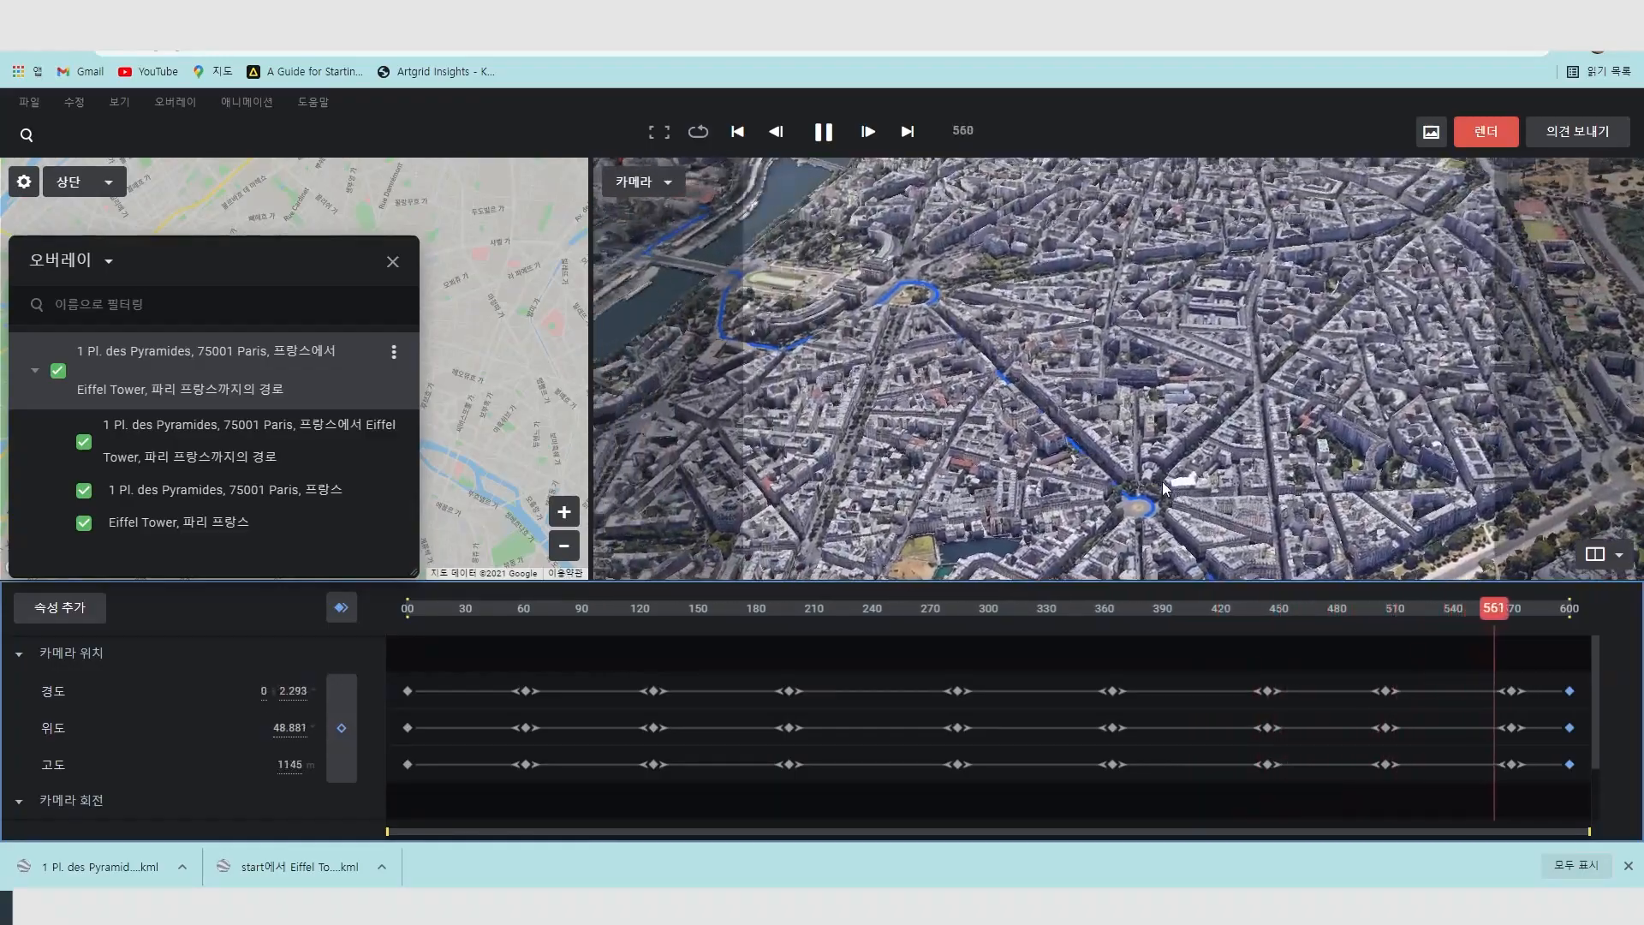
{"action": "left_click_drag", "start_coordinate": [768, 610], "coordinate": [809, 667]}
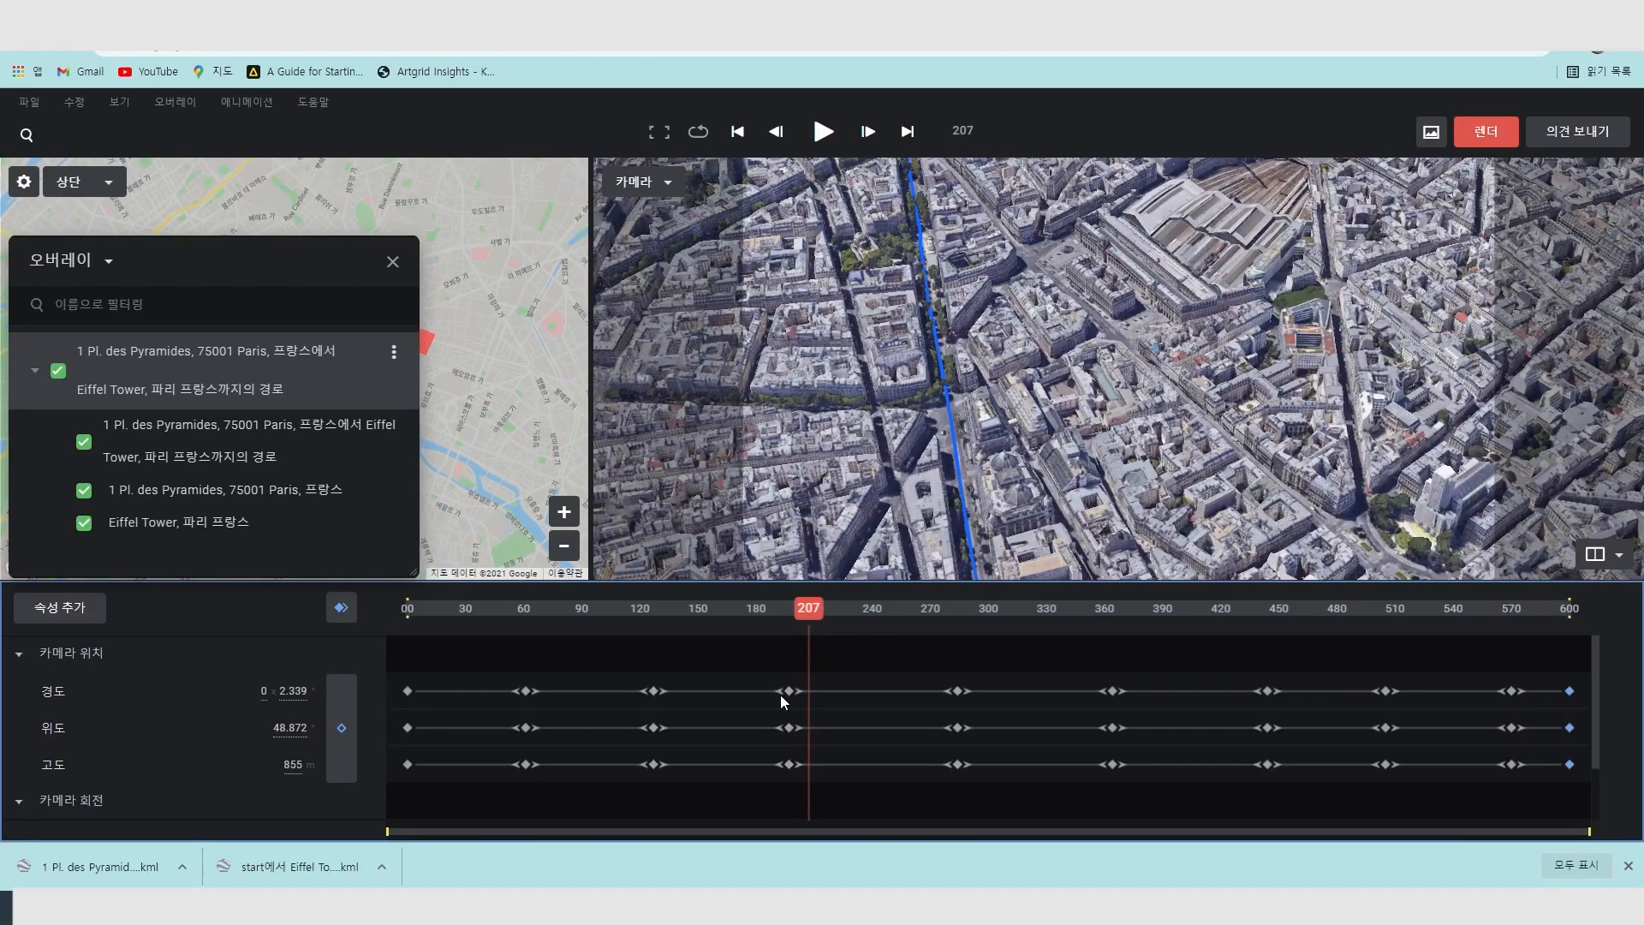
Apply auto easing to the camera position keyframes to smooth the motion.
{"action": "key", "text": "j"}
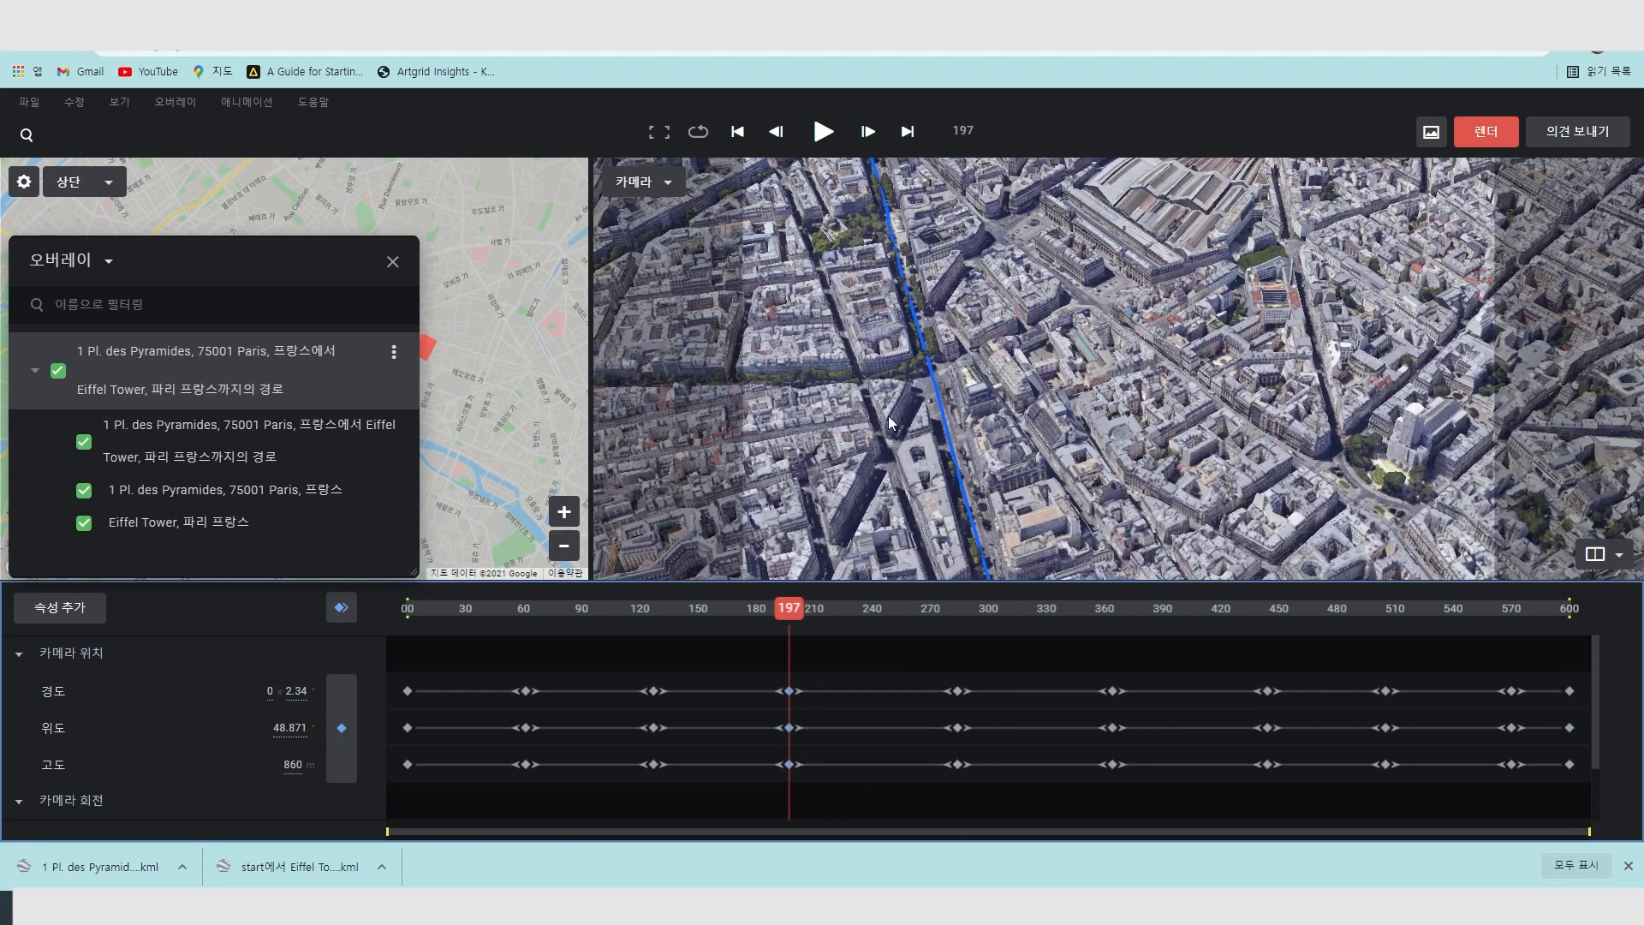
{"action": "left_click", "coordinate": [248, 103]}
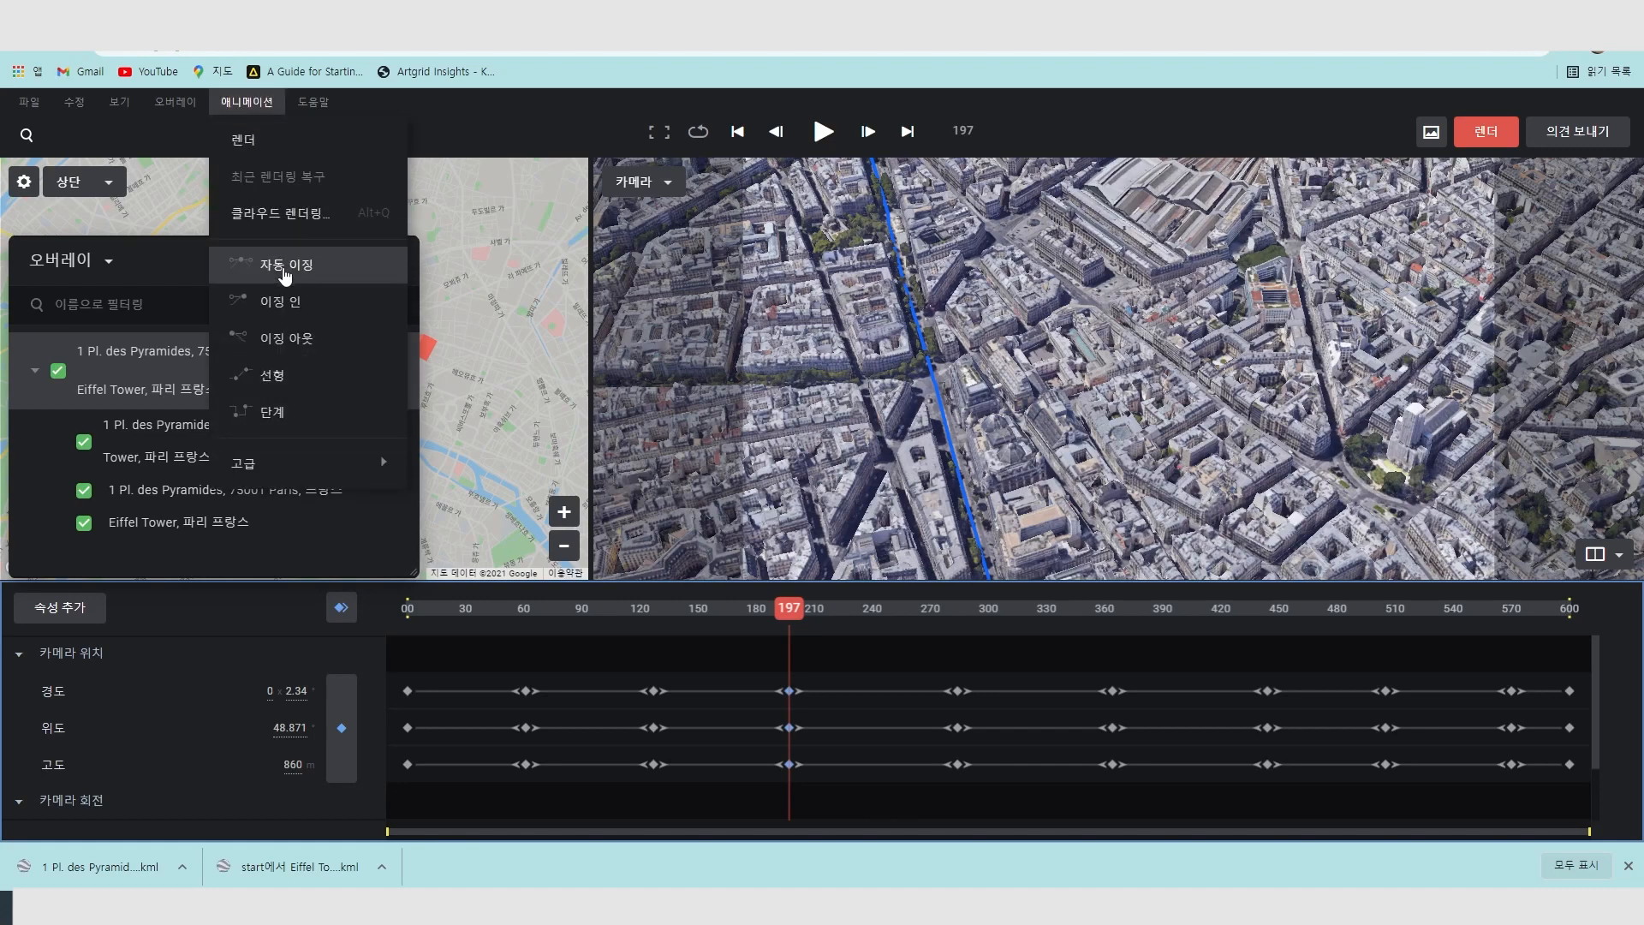
{"action": "left_click", "coordinate": [297, 267]}
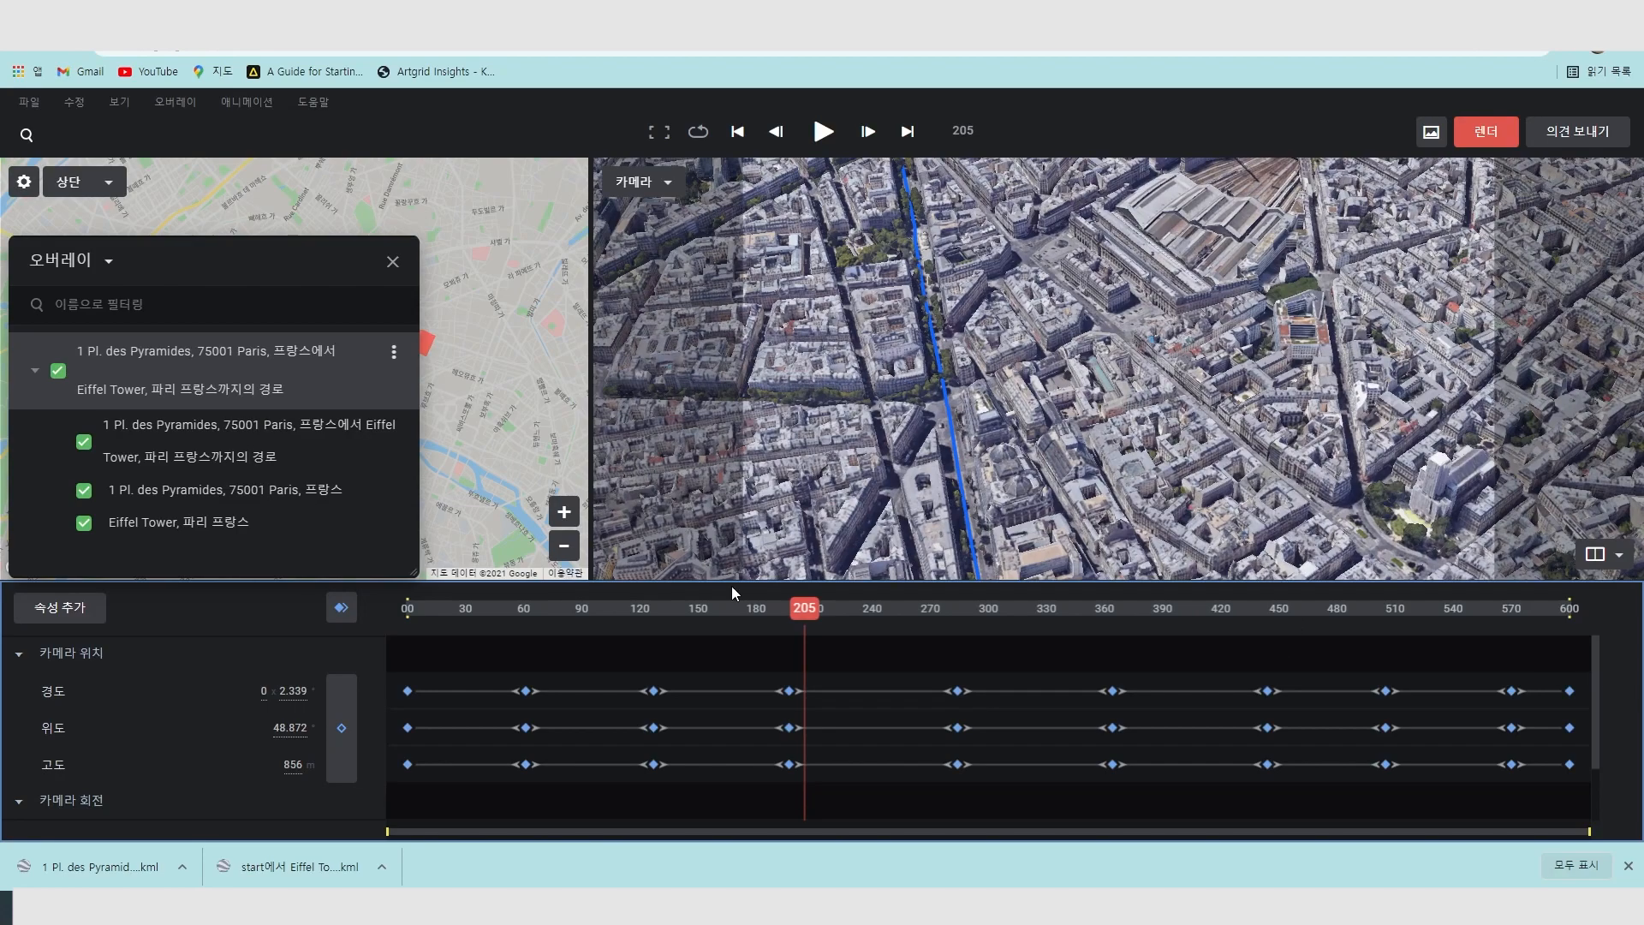
Go to frame 197 and set a track point at the route's starting point beside the 1 Pl. des Pyramides marker.
{"action": "left_click", "coordinate": [792, 608]}
{"action": "right_click", "coordinate": [1005, 407]}
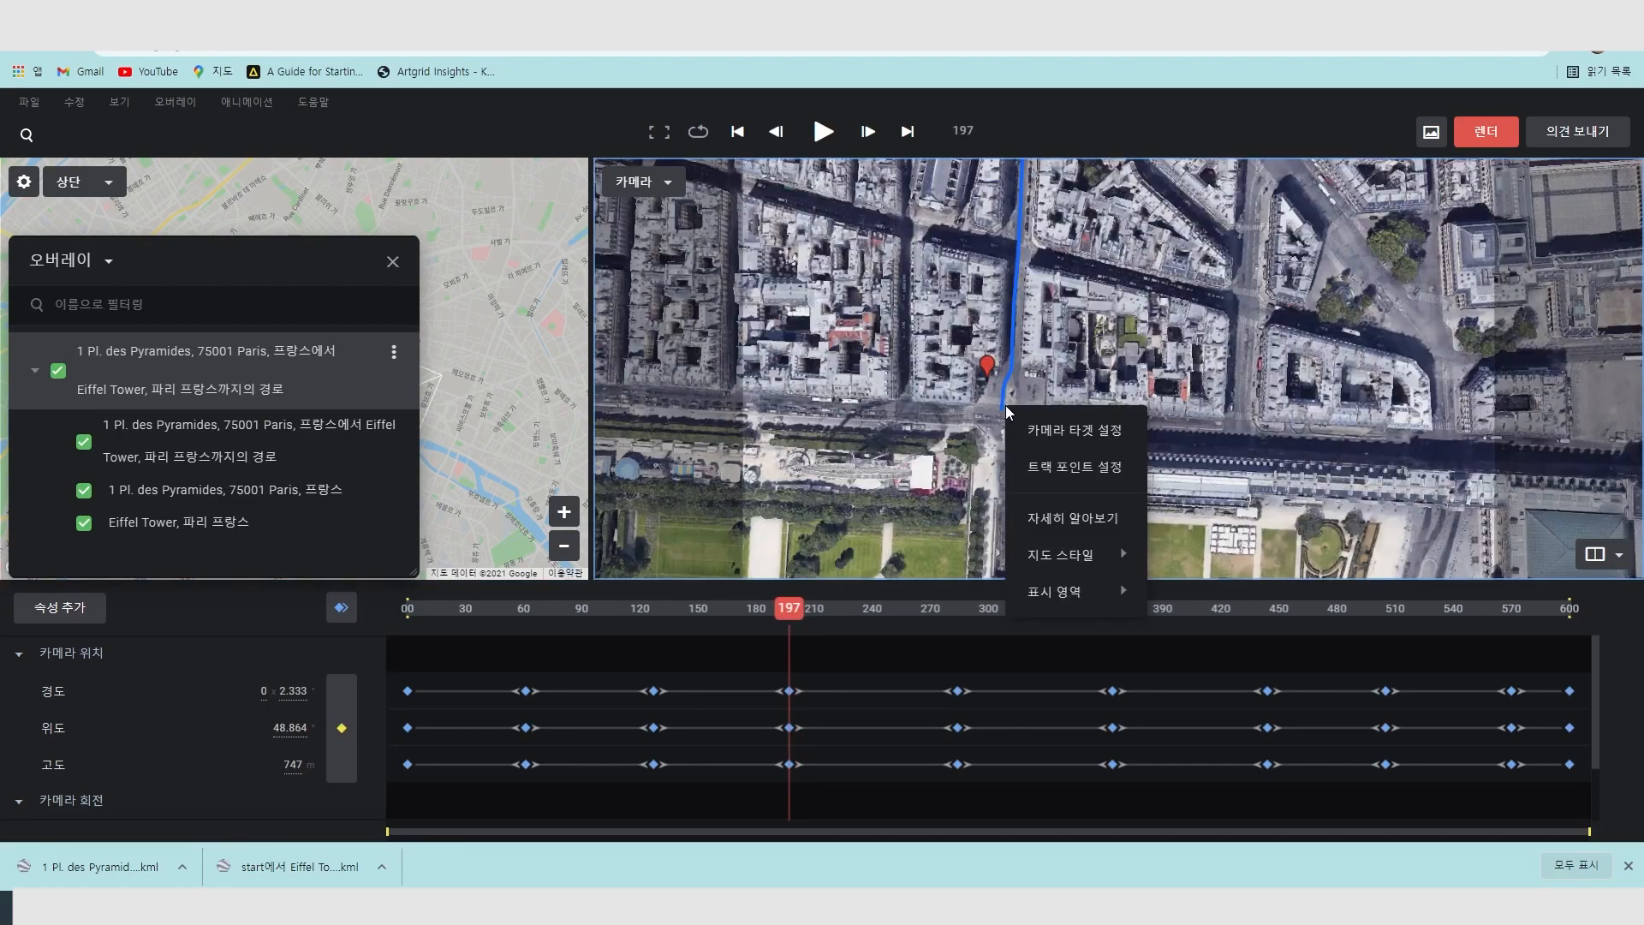
{"action": "scroll", "coordinate": [976, 440], "scroll_direction": "down", "scroll_amount": 5}
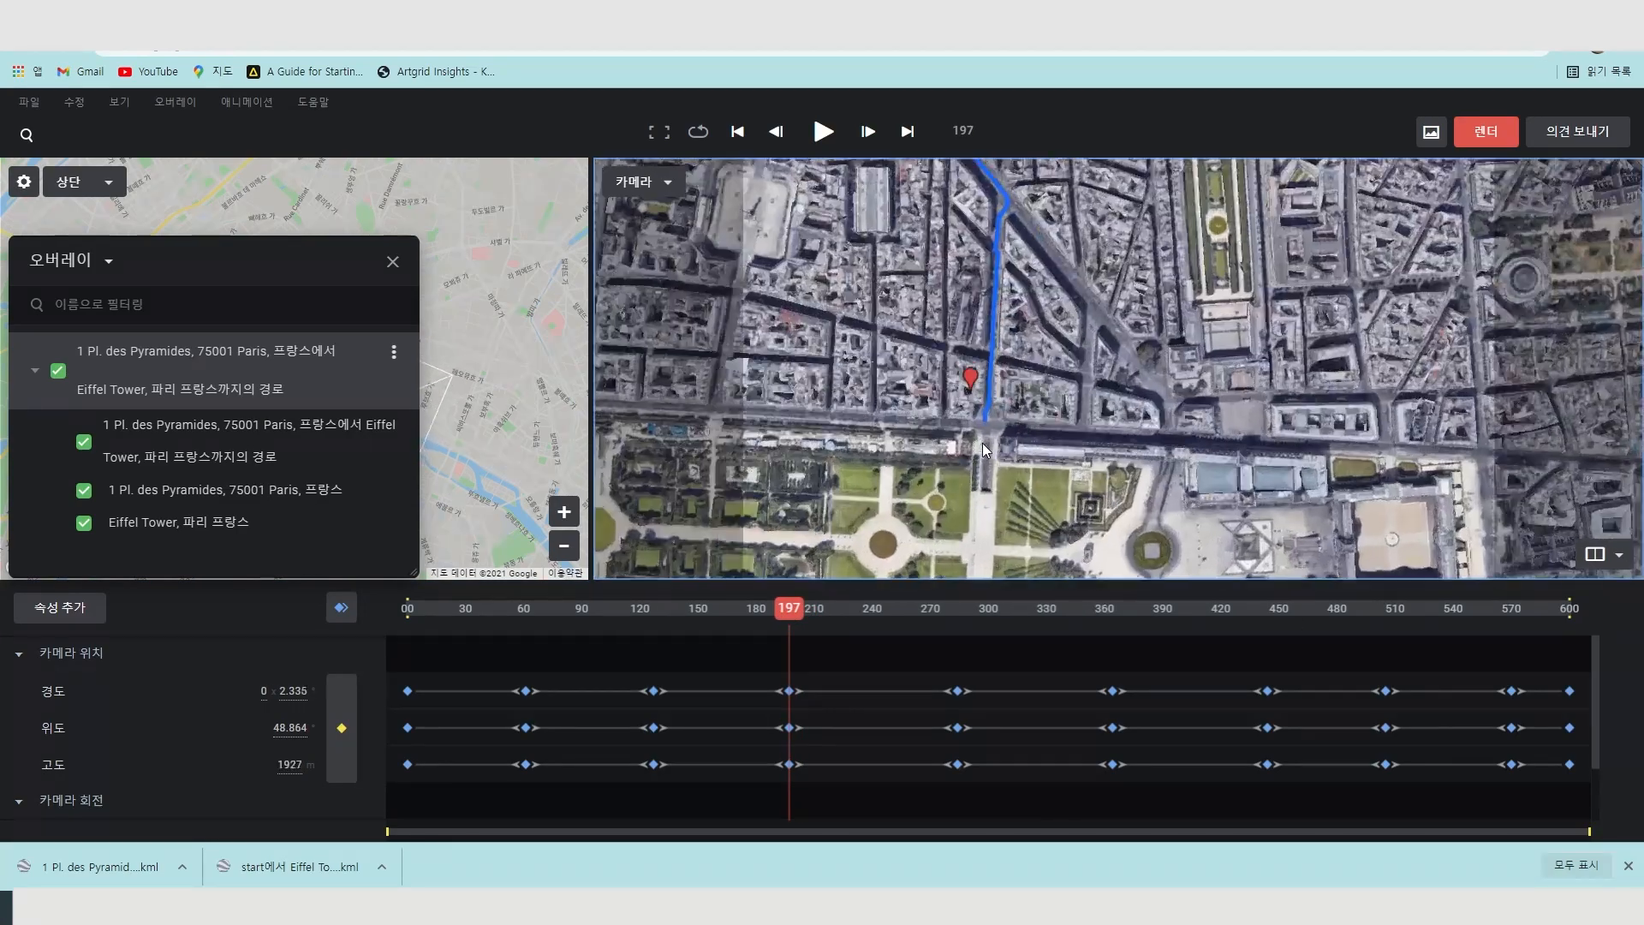
{"action": "scroll", "coordinate": [983, 443], "scroll_direction": "up", "scroll_amount": 5}
{"action": "right_click", "coordinate": [985, 394]}
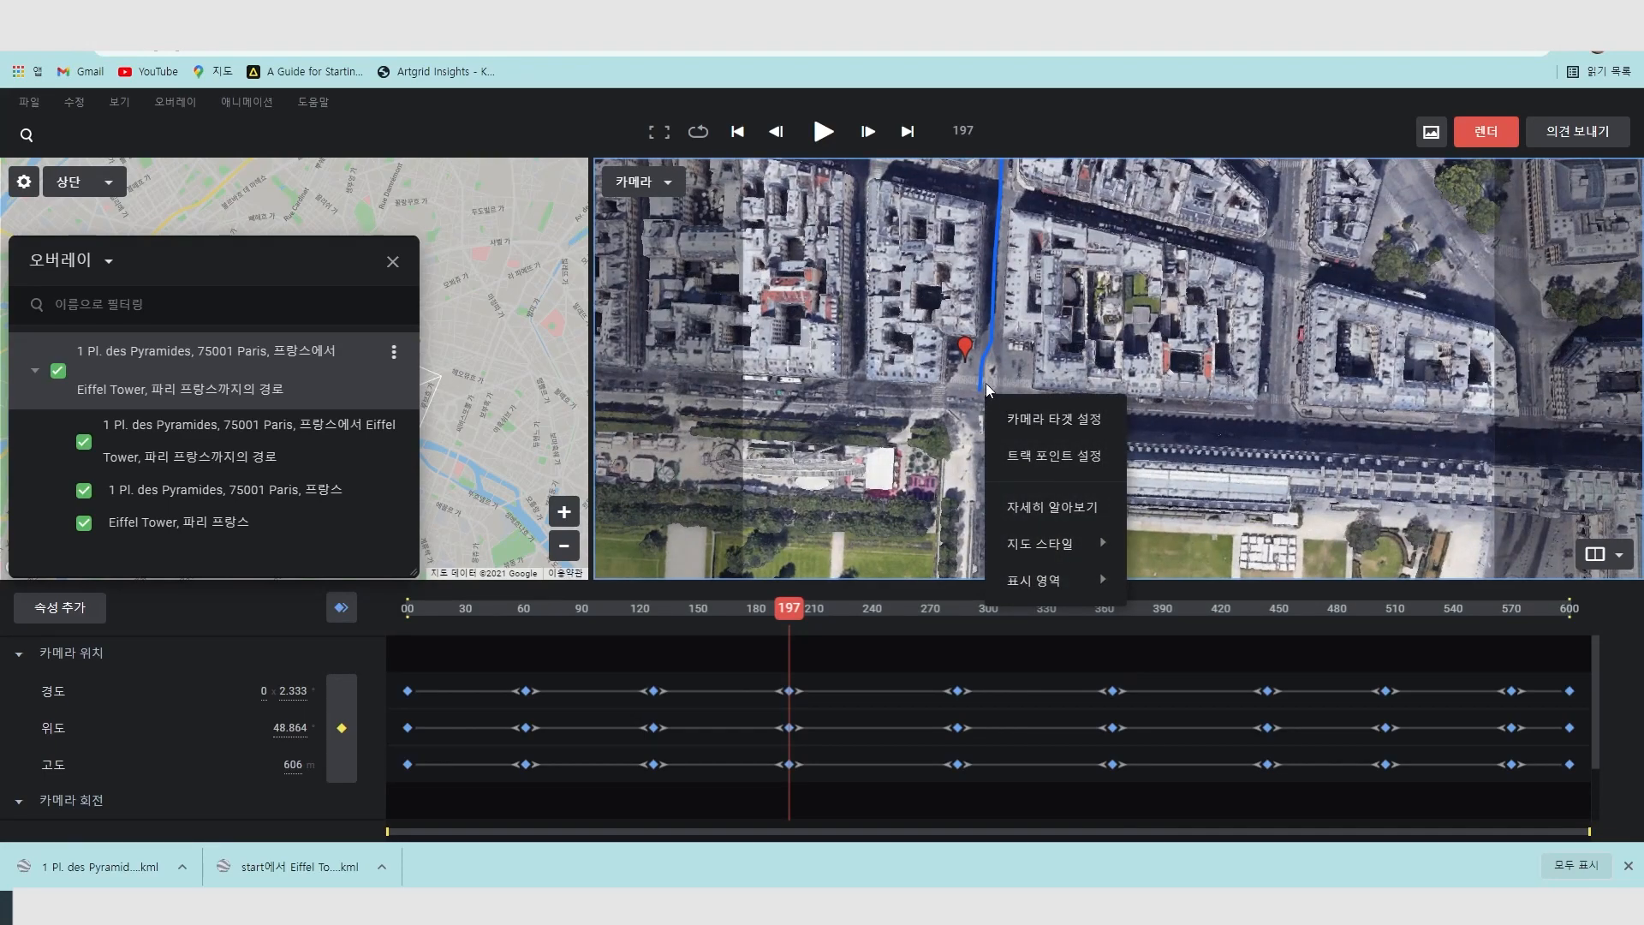
{"action": "middle_click_drag", "start_coordinate": [987, 389], "coordinate": [1004, 306]}
{"action": "middle_click_drag", "start_coordinate": [1017, 235], "coordinate": [1002, 464]}
{"action": "scroll", "coordinate": [997, 421], "scroll_direction": "down", "scroll_amount": 3}
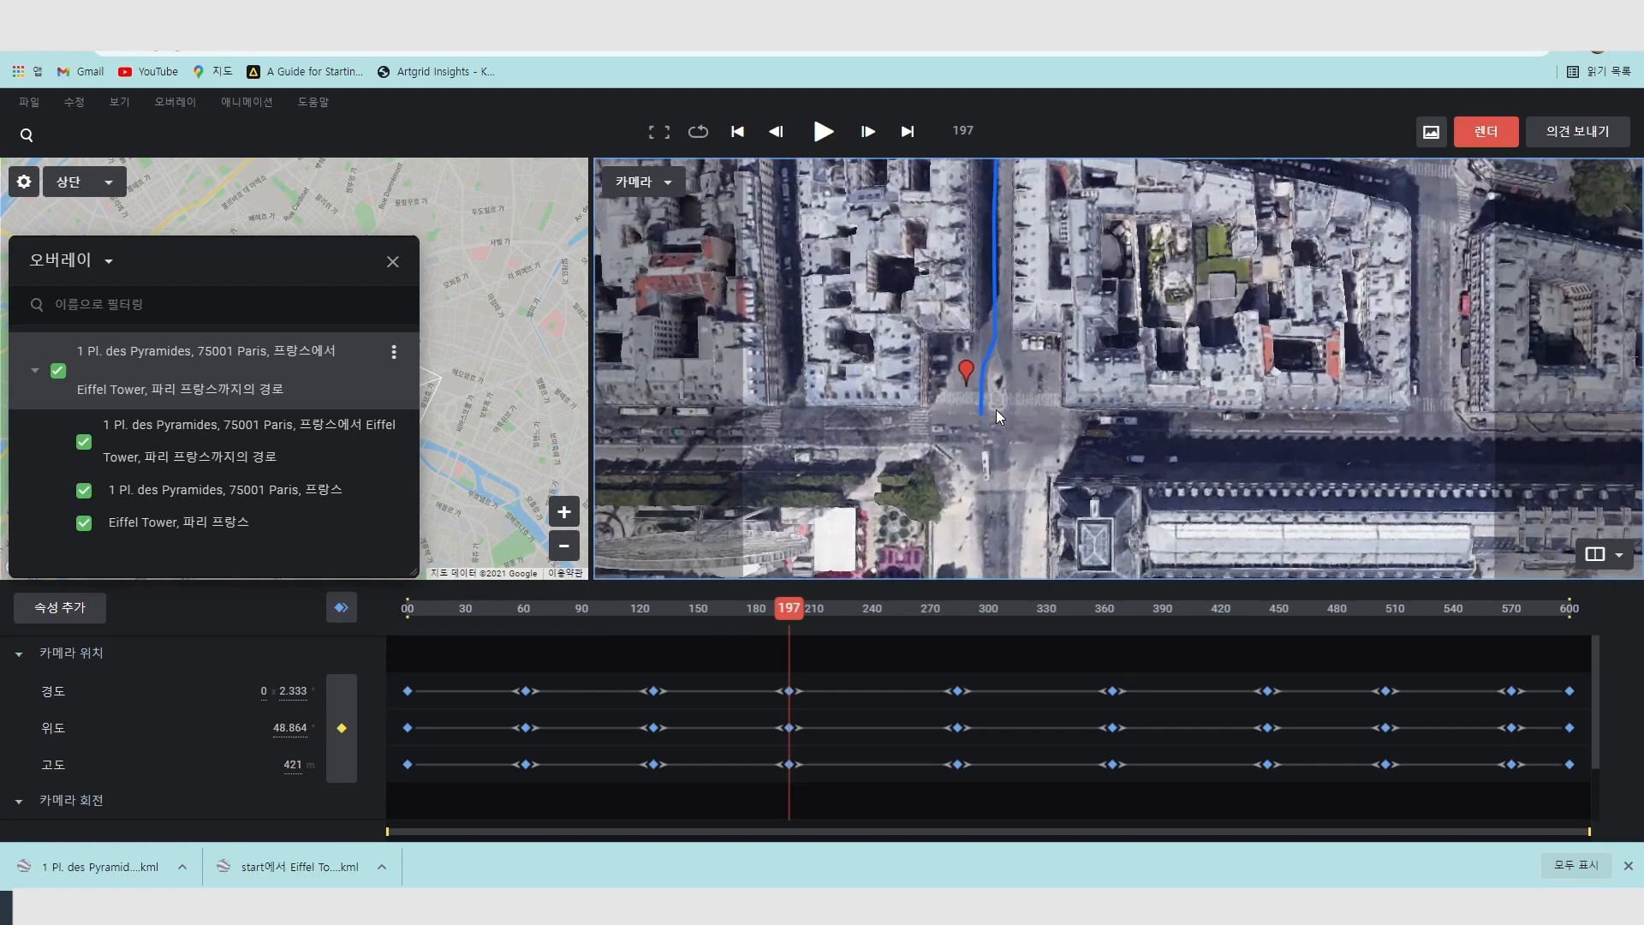
{"action": "scroll", "coordinate": [995, 409], "scroll_direction": "up", "scroll_amount": 2}
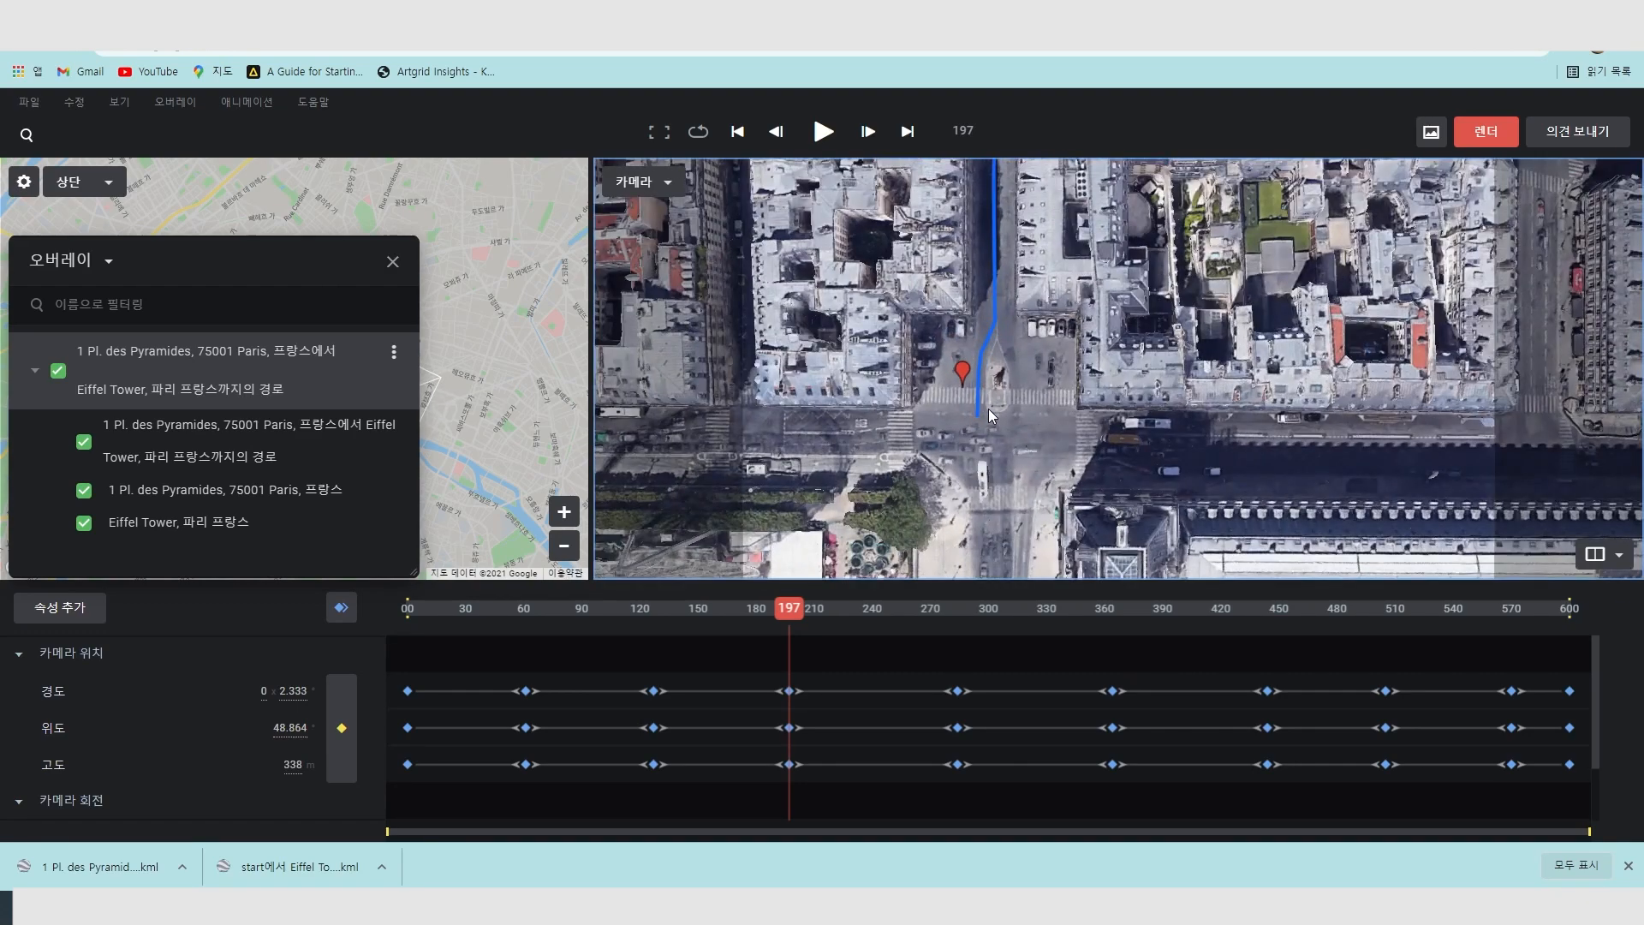
{"action": "right_click", "coordinate": [988, 408]}
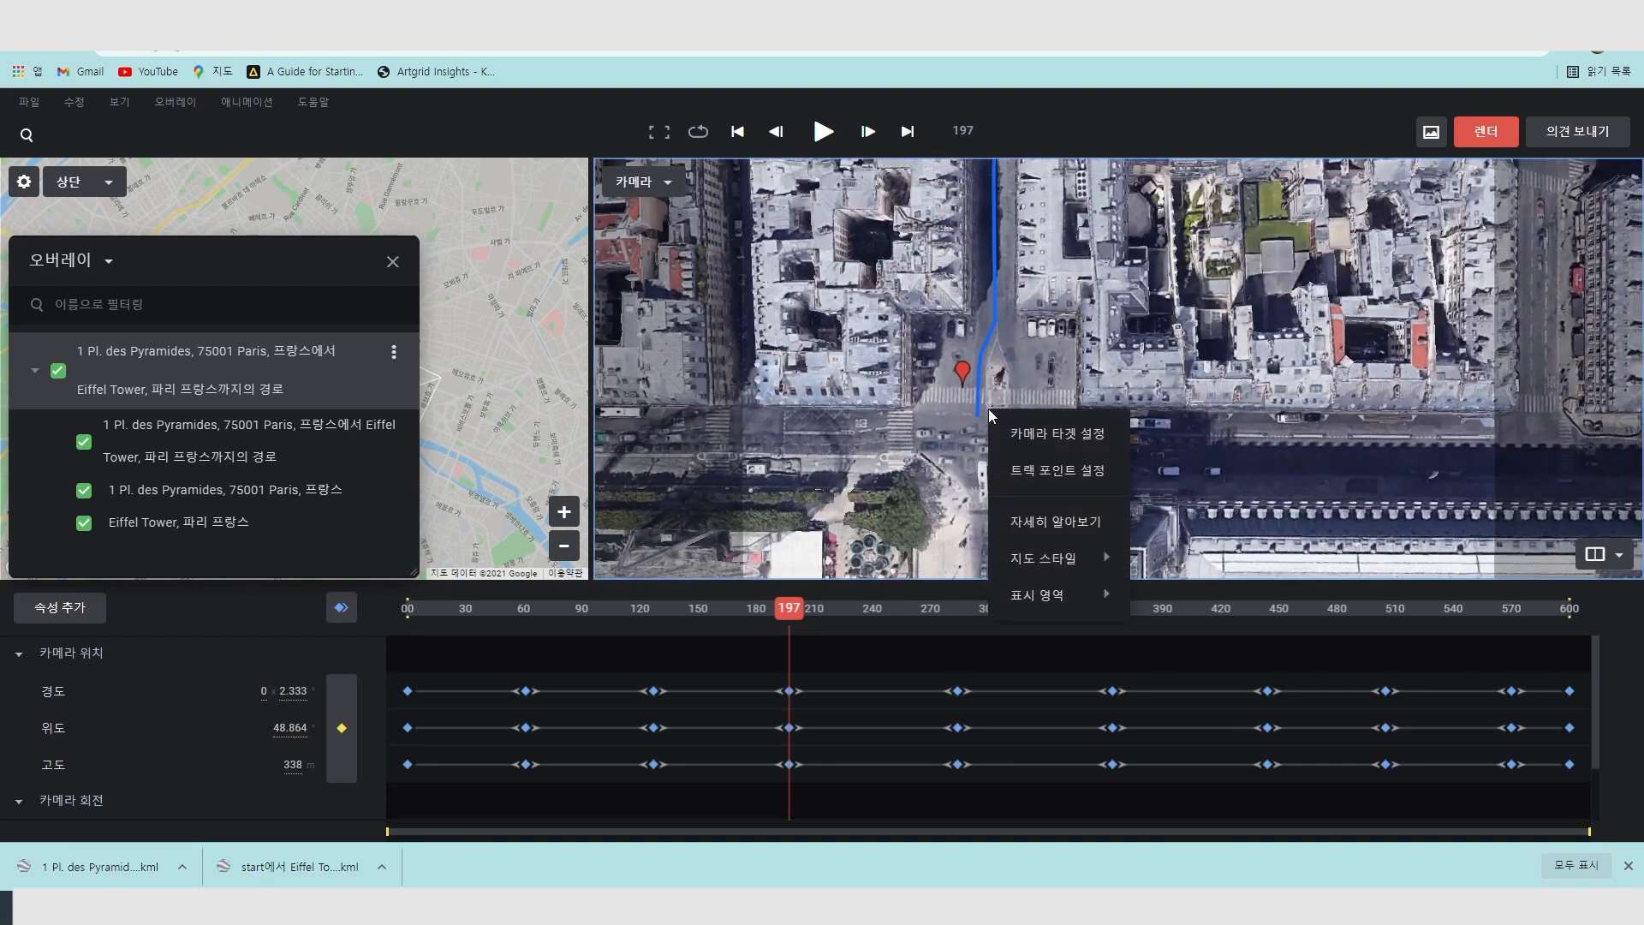
{"action": "left_click", "coordinate": [1017, 478]}
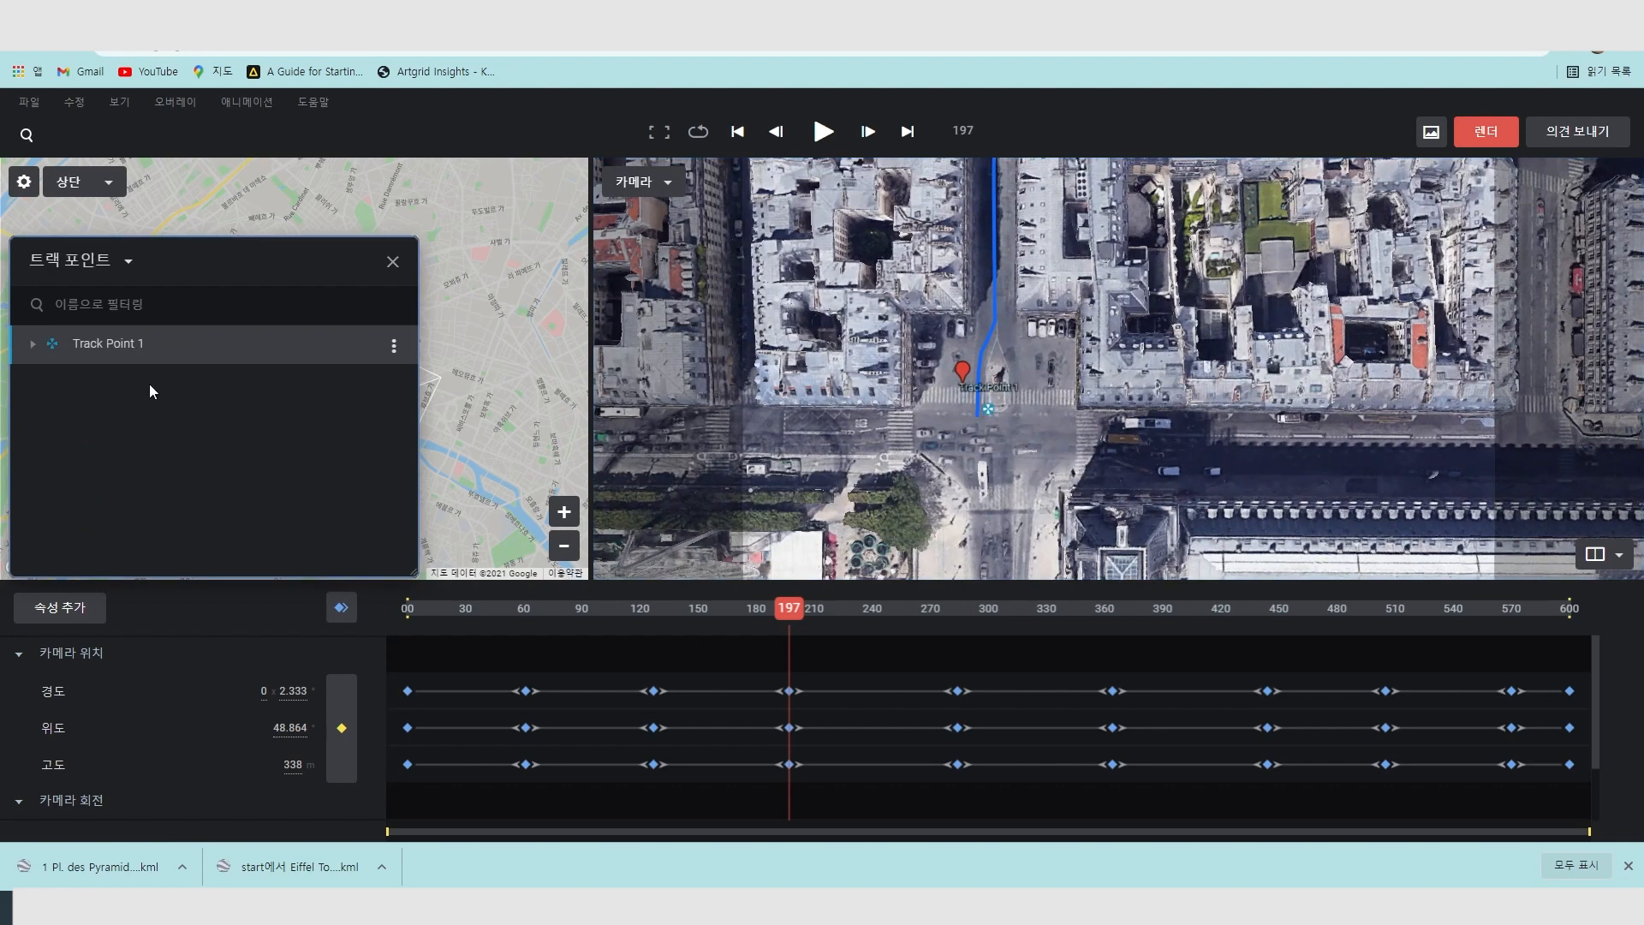
Rename the first track point as start.
{"action": "left_click", "coordinate": [393, 346]}
{"action": "left_click", "coordinate": [338, 392]}
{"action": "type", "text": "start"}
{"action": "key", "text": "Return"}
Set two more track points on the route along the street north of the start point.
{"action": "scroll", "coordinate": [957, 446], "scroll_direction": "down", "scroll_amount": 2}
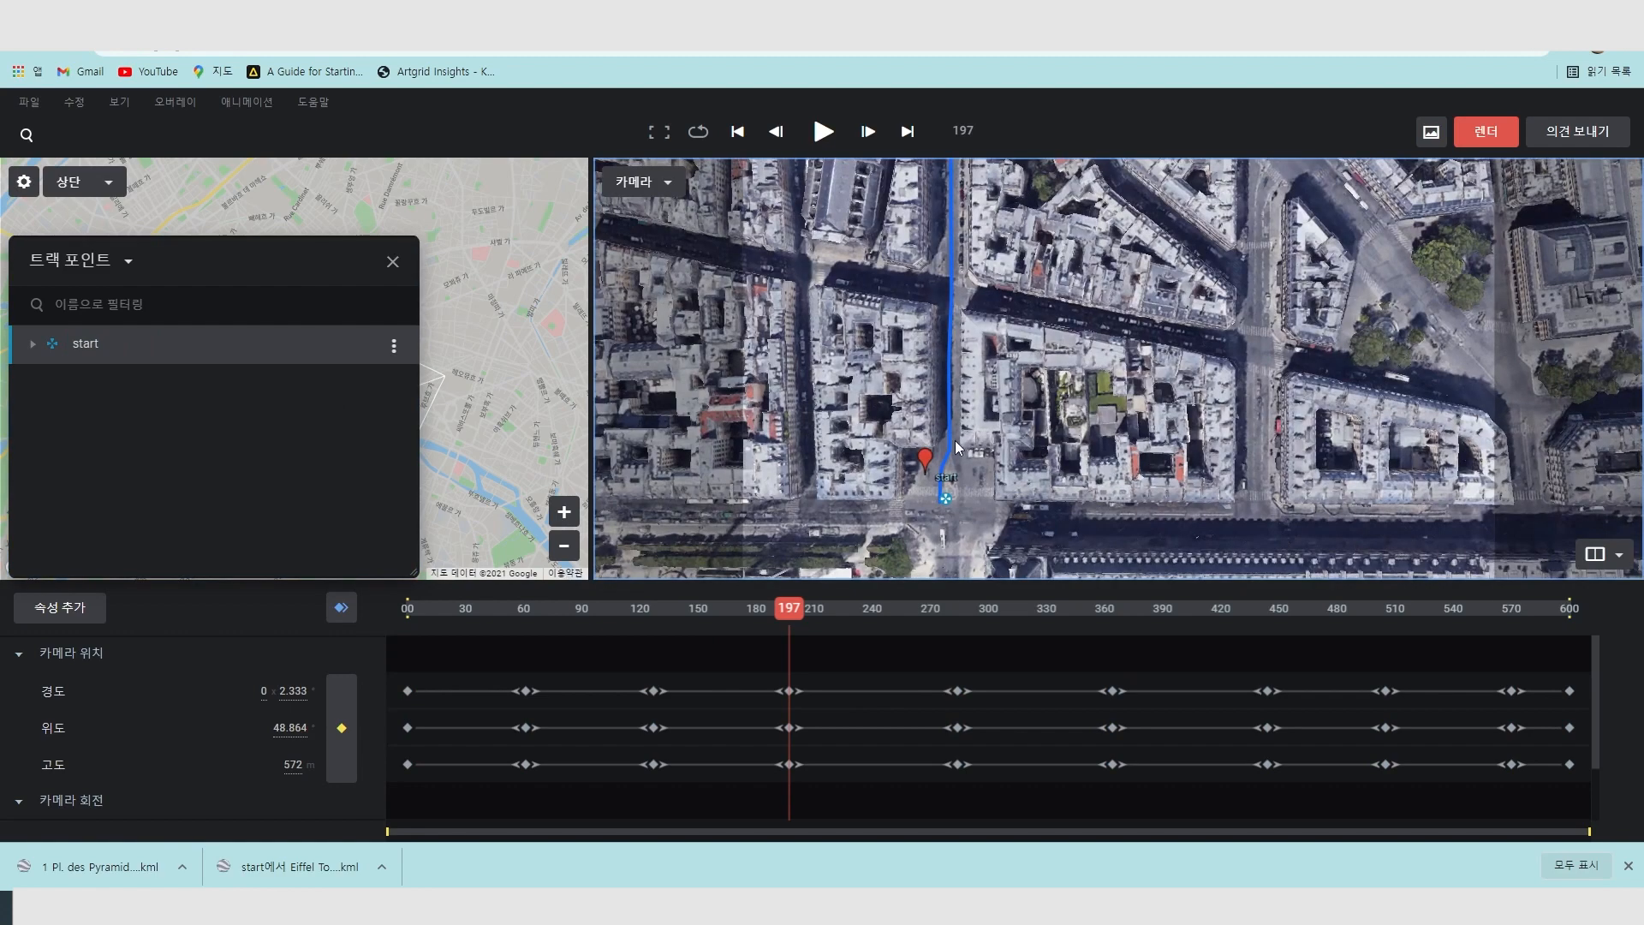
{"action": "right_click", "coordinate": [952, 297]}
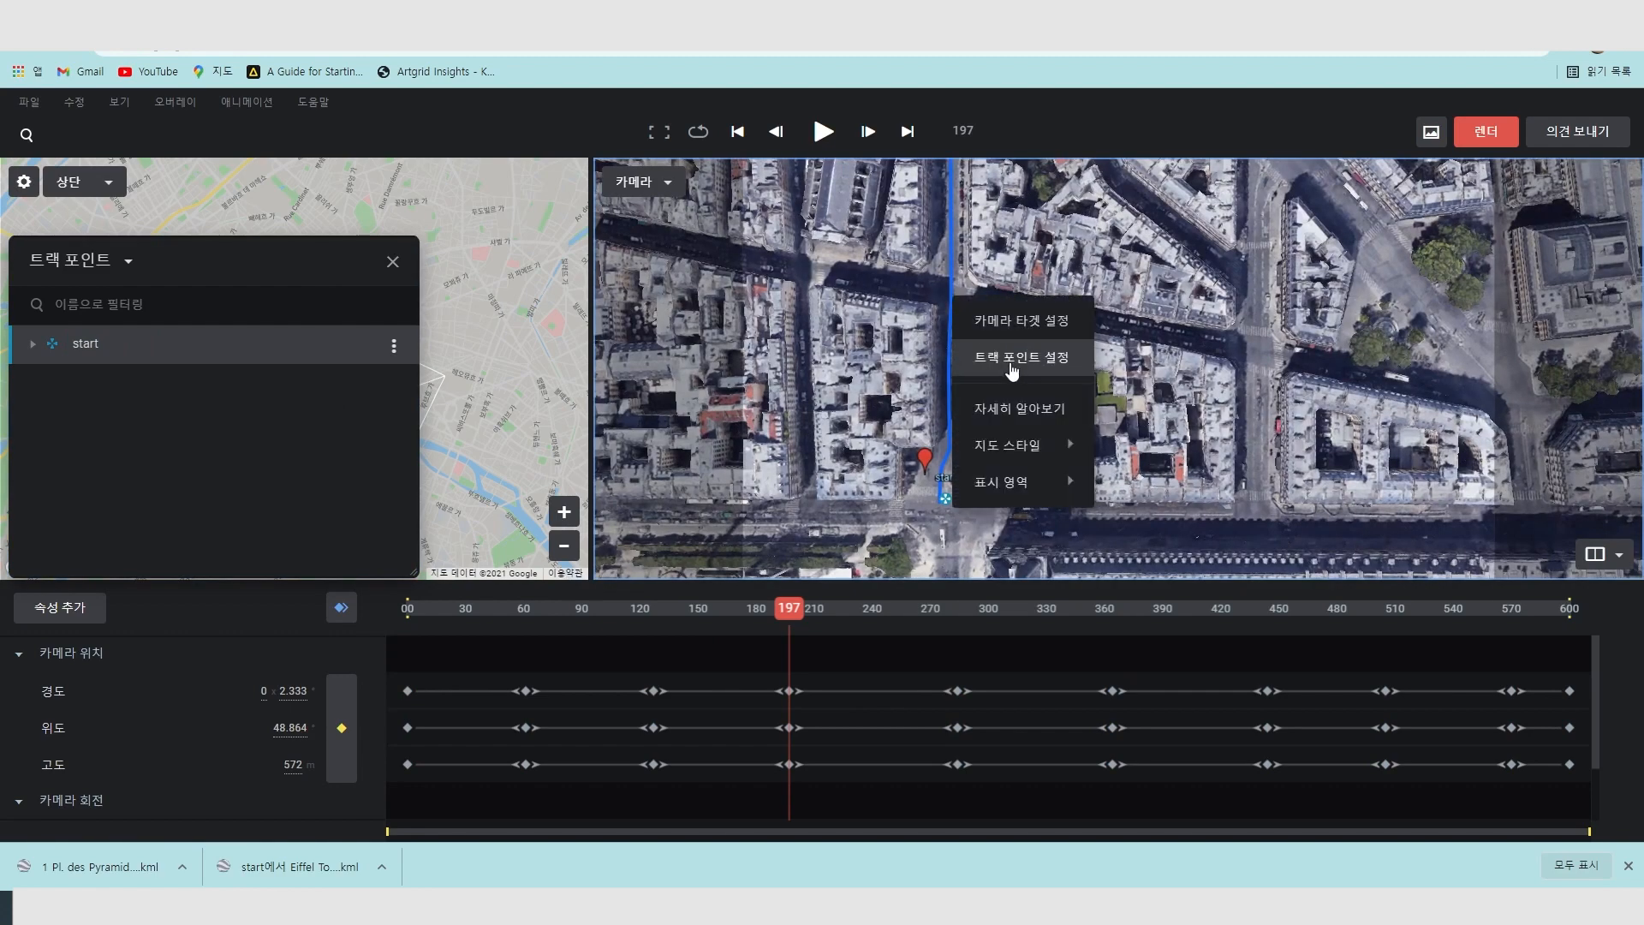
{"action": "left_click", "coordinate": [1011, 371]}
{"action": "left_click_drag", "start_coordinate": [968, 221], "coordinate": [987, 459]}
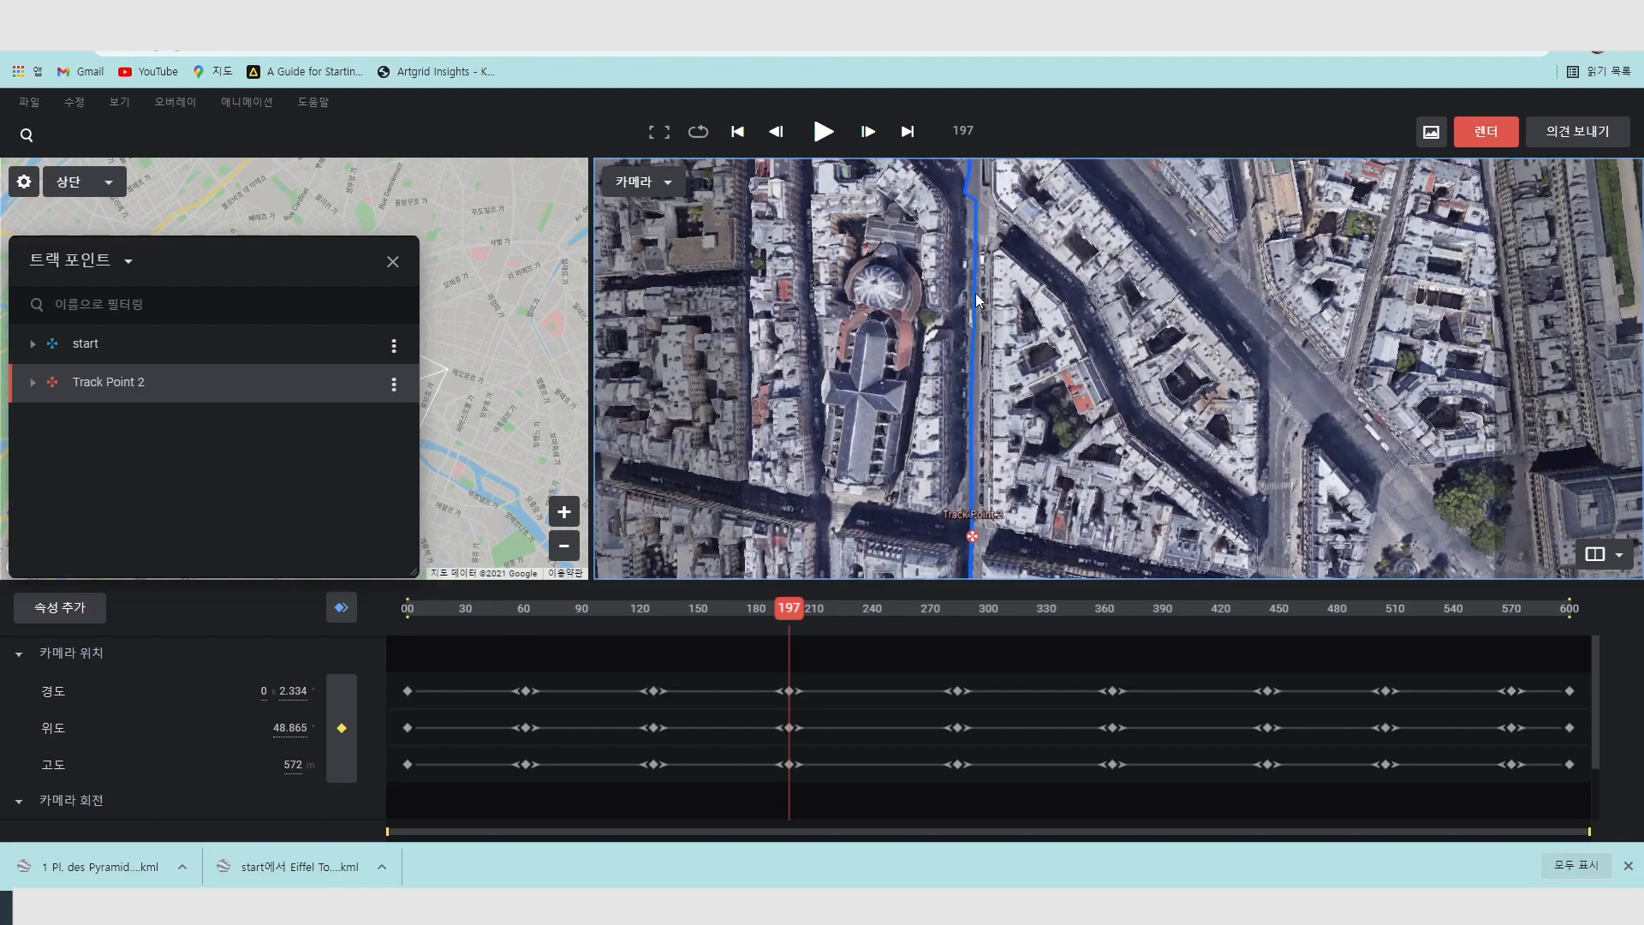
{"action": "right_click", "coordinate": [974, 293]}
{"action": "left_click", "coordinate": [1031, 355]}
Continue setting track points along the route as it bends around and beyond the Palais Garnier.
{"action": "left_click_drag", "start_coordinate": [1027, 235], "coordinate": [1036, 440]}
{"action": "right_click", "coordinate": [899, 260]}
{"action": "scroll", "coordinate": [899, 260], "scroll_direction": "down", "scroll_amount": 2}
{"action": "right_click", "coordinate": [987, 371]}
{"action": "left_click", "coordinate": [1056, 440]}
{"action": "right_click", "coordinate": [911, 206]}
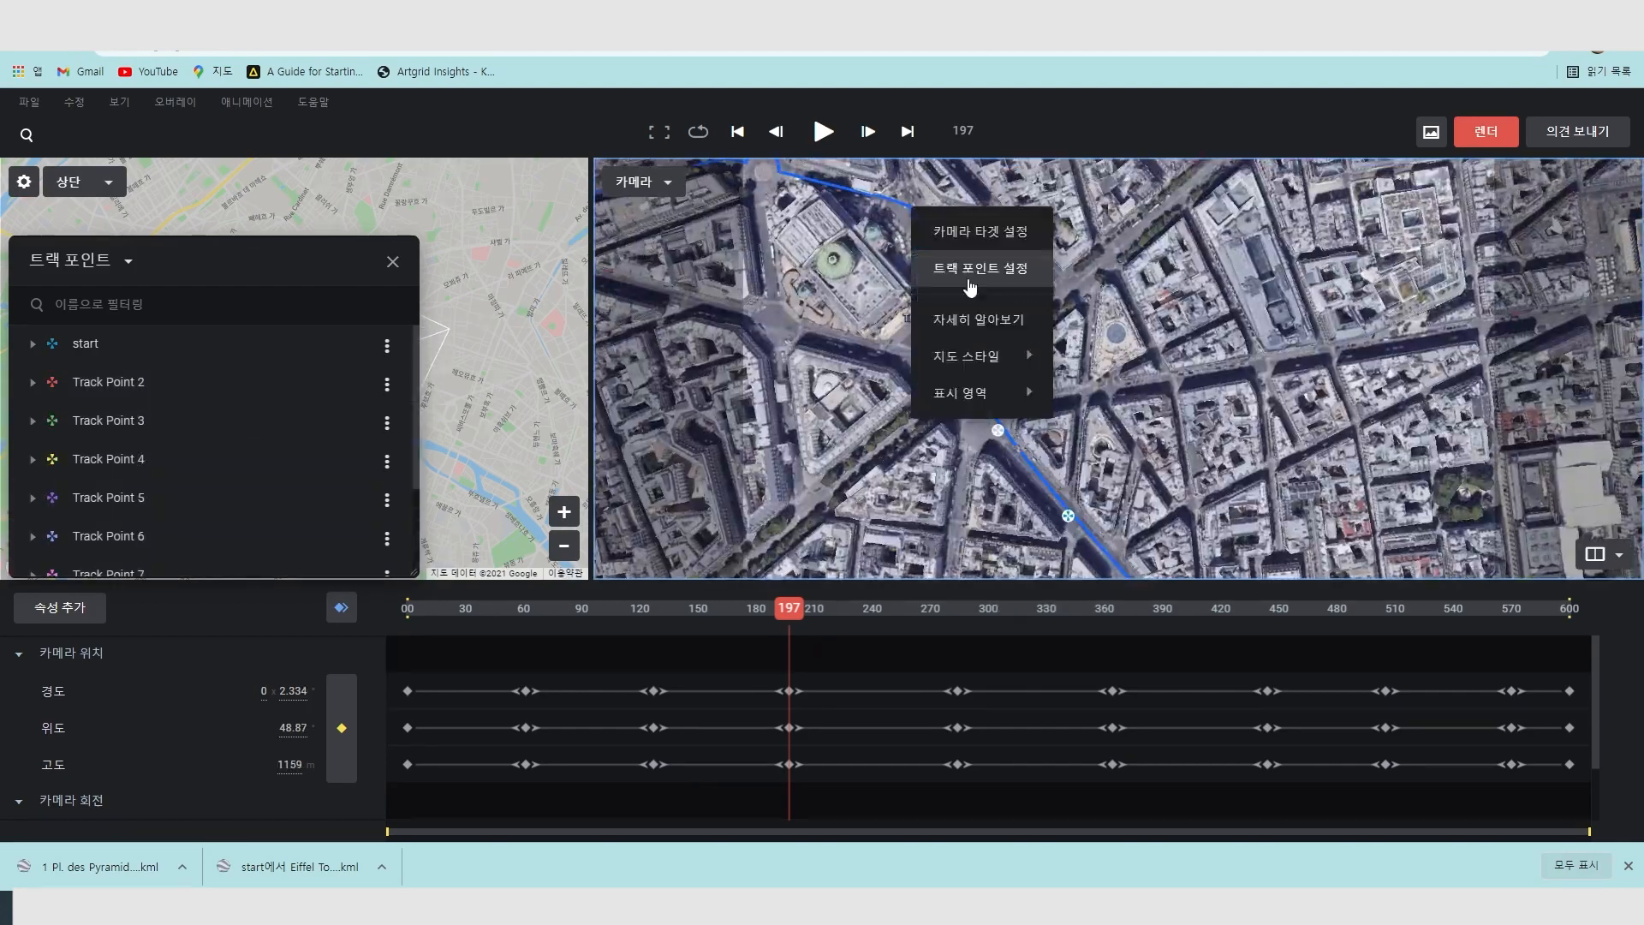
{"action": "left_click", "coordinate": [970, 288]}
{"action": "scroll", "coordinate": [1020, 297], "scroll_direction": "up", "scroll_amount": 3}
{"action": "right_click", "coordinate": [1019, 298]}
{"action": "left_click", "coordinate": [1057, 367]}
{"action": "right_click", "coordinate": [881, 371]}
{"action": "left_click", "coordinate": [932, 433]}
Follow the route west and set track points along the tree-lined boulevard.
{"action": "left_click_drag", "start_coordinate": [984, 393], "coordinate": [1362, 305]}
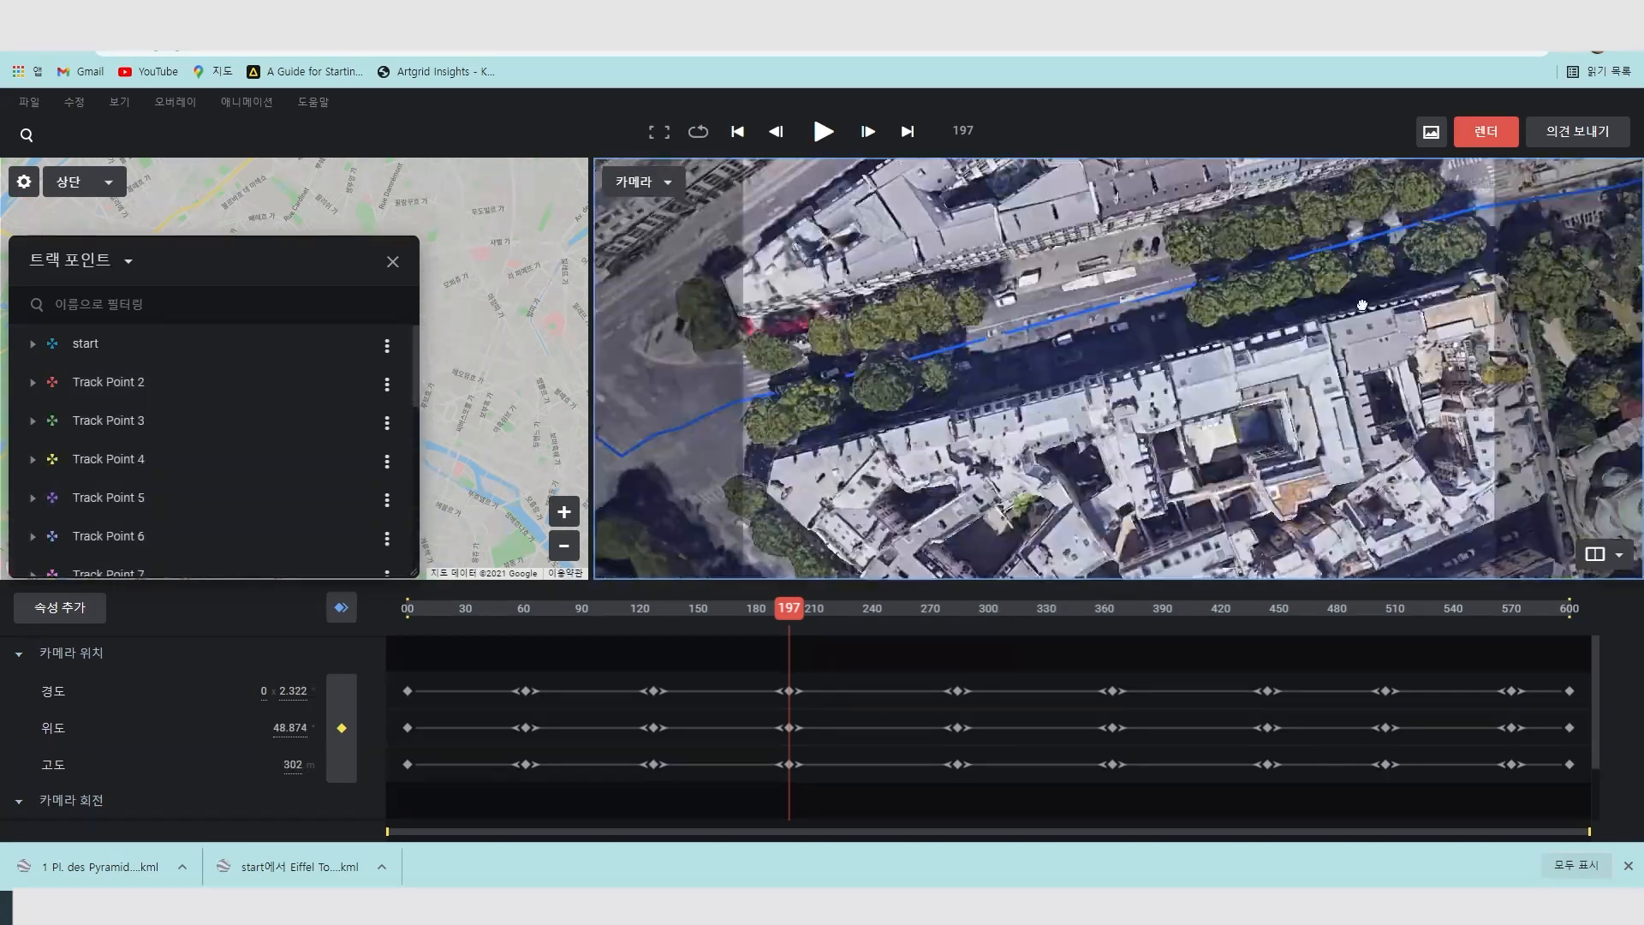
{"action": "left_click_drag", "start_coordinate": [770, 343], "coordinate": [1421, 375]}
{"action": "left_click_drag", "start_coordinate": [813, 394], "coordinate": [1284, 342]}
{"action": "right_click", "coordinate": [1000, 339]}
{"action": "left_click", "coordinate": [1054, 404]}
{"action": "mouse_move", "coordinate": [814, 462]}
{"action": "left_mouse_down"}
{"action": "mouse_move", "coordinate": [1267, 309]}
{"action": "mouse_move", "coordinate": [1216, 274]}
{"action": "left_mouse_up"}
{"action": "right_click", "coordinate": [969, 466]}
{"action": "left_click", "coordinate": [1024, 530]}
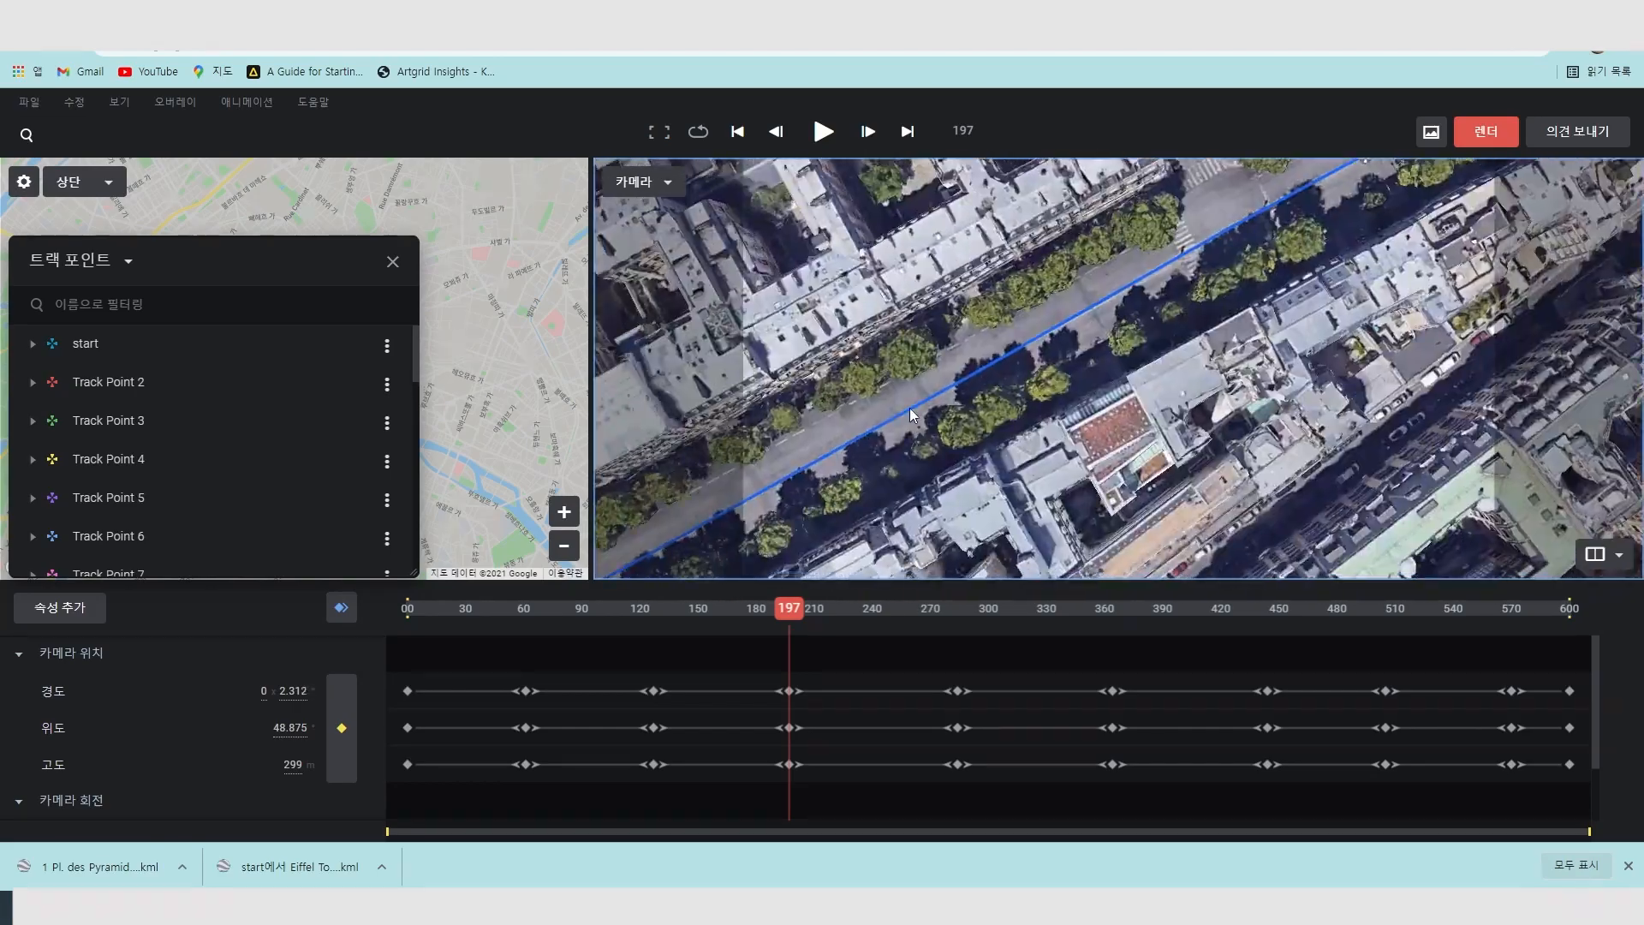
Extend the track points along the avenue leading up to the Arc de Triomphe roundabout.
{"action": "right_click", "coordinate": [910, 407]}
{"action": "left_click", "coordinate": [964, 469]}
{"action": "mouse_move", "coordinate": [877, 456]}
{"action": "left_mouse_down"}
{"action": "mouse_move", "coordinate": [1224, 274]}
{"action": "mouse_move", "coordinate": [1218, 200]}
{"action": "mouse_move", "coordinate": [1198, 257]}
{"action": "mouse_move", "coordinate": [1002, 351]}
{"action": "mouse_move", "coordinate": [1216, 248]}
{"action": "left_mouse_up"}
{"action": "right_click", "coordinate": [1016, 319]}
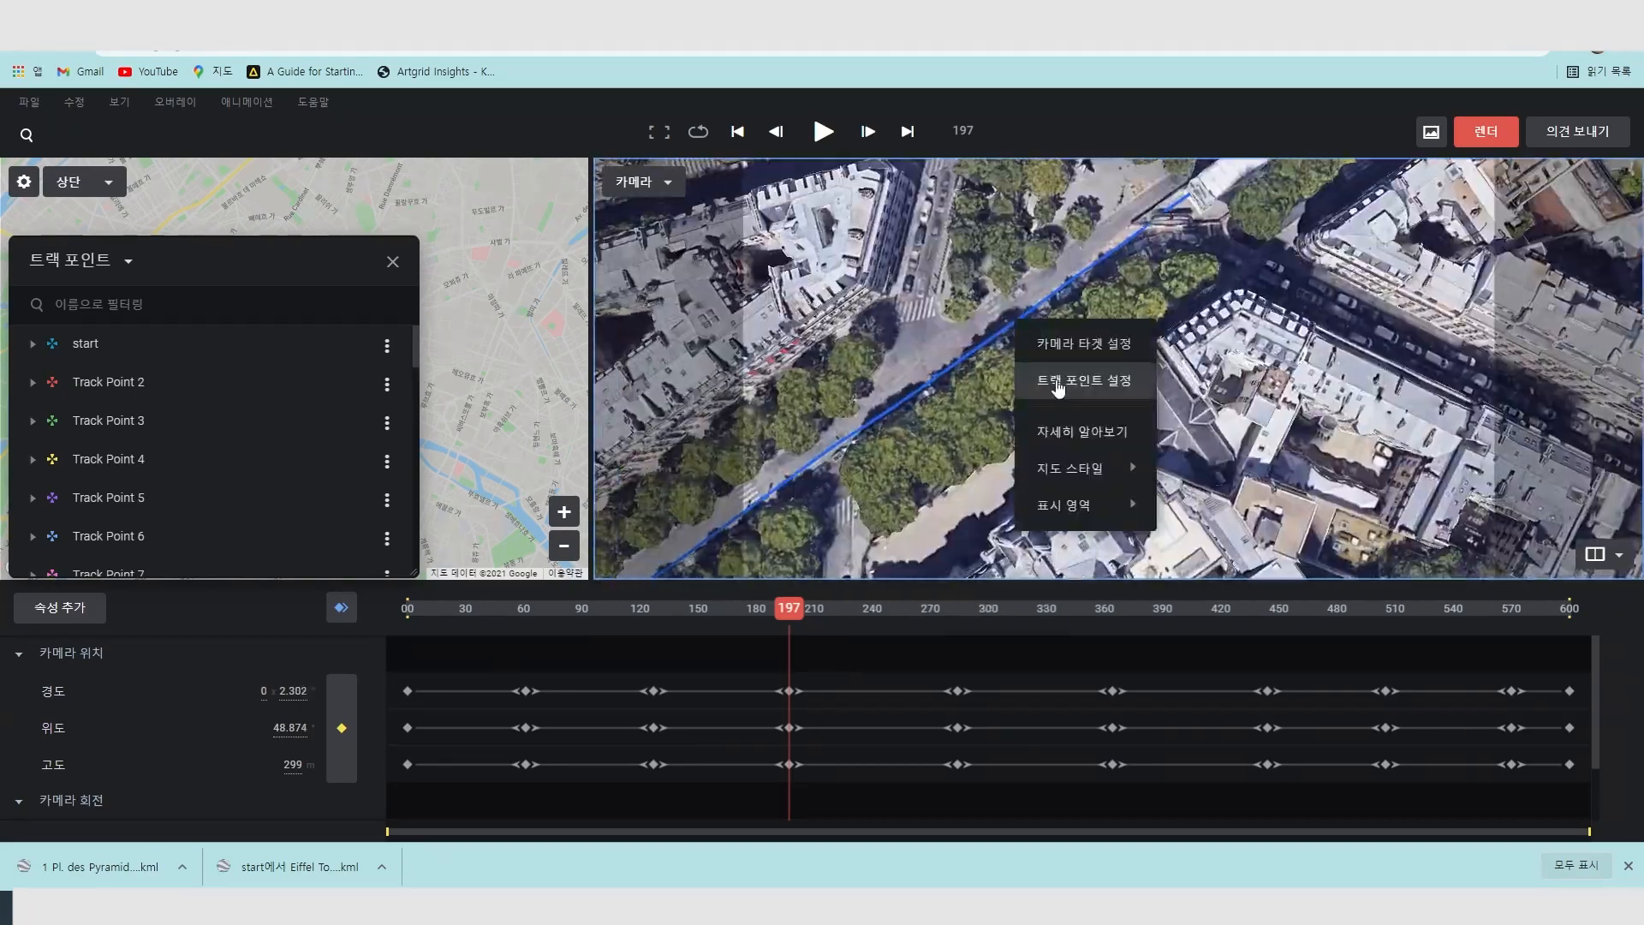
{"action": "left_click", "coordinate": [1056, 382]}
{"action": "left_click_drag", "start_coordinate": [815, 460], "coordinate": [1224, 359]}
{"action": "left_click_drag", "start_coordinate": [963, 332], "coordinate": [1241, 171]}
{"action": "right_click", "coordinate": [1112, 329]}
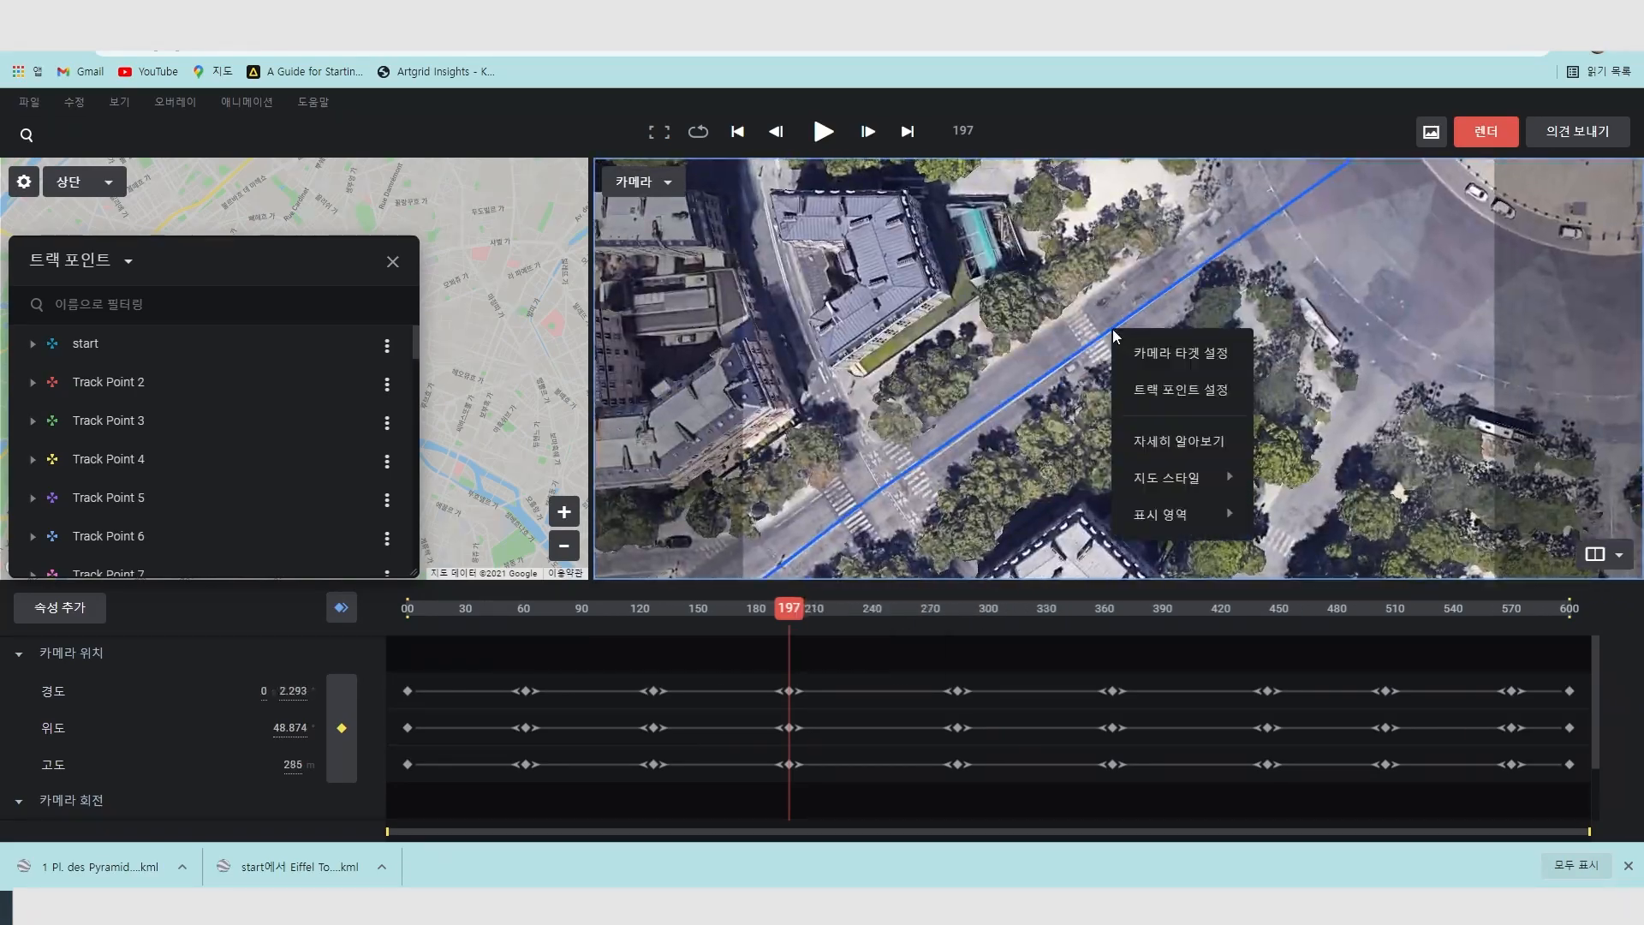
{"action": "left_click", "coordinate": [1167, 390]}
Set track points along the route from the Arc de Triomphe roundabout south toward the Trocadéro.
{"action": "scroll", "coordinate": [1112, 360], "scroll_direction": "down", "scroll_amount": 2}
{"action": "left_click_drag", "start_coordinate": [856, 462], "coordinate": [1198, 274]}
{"action": "left_click_drag", "start_coordinate": [1199, 514], "coordinate": [1006, 430]}
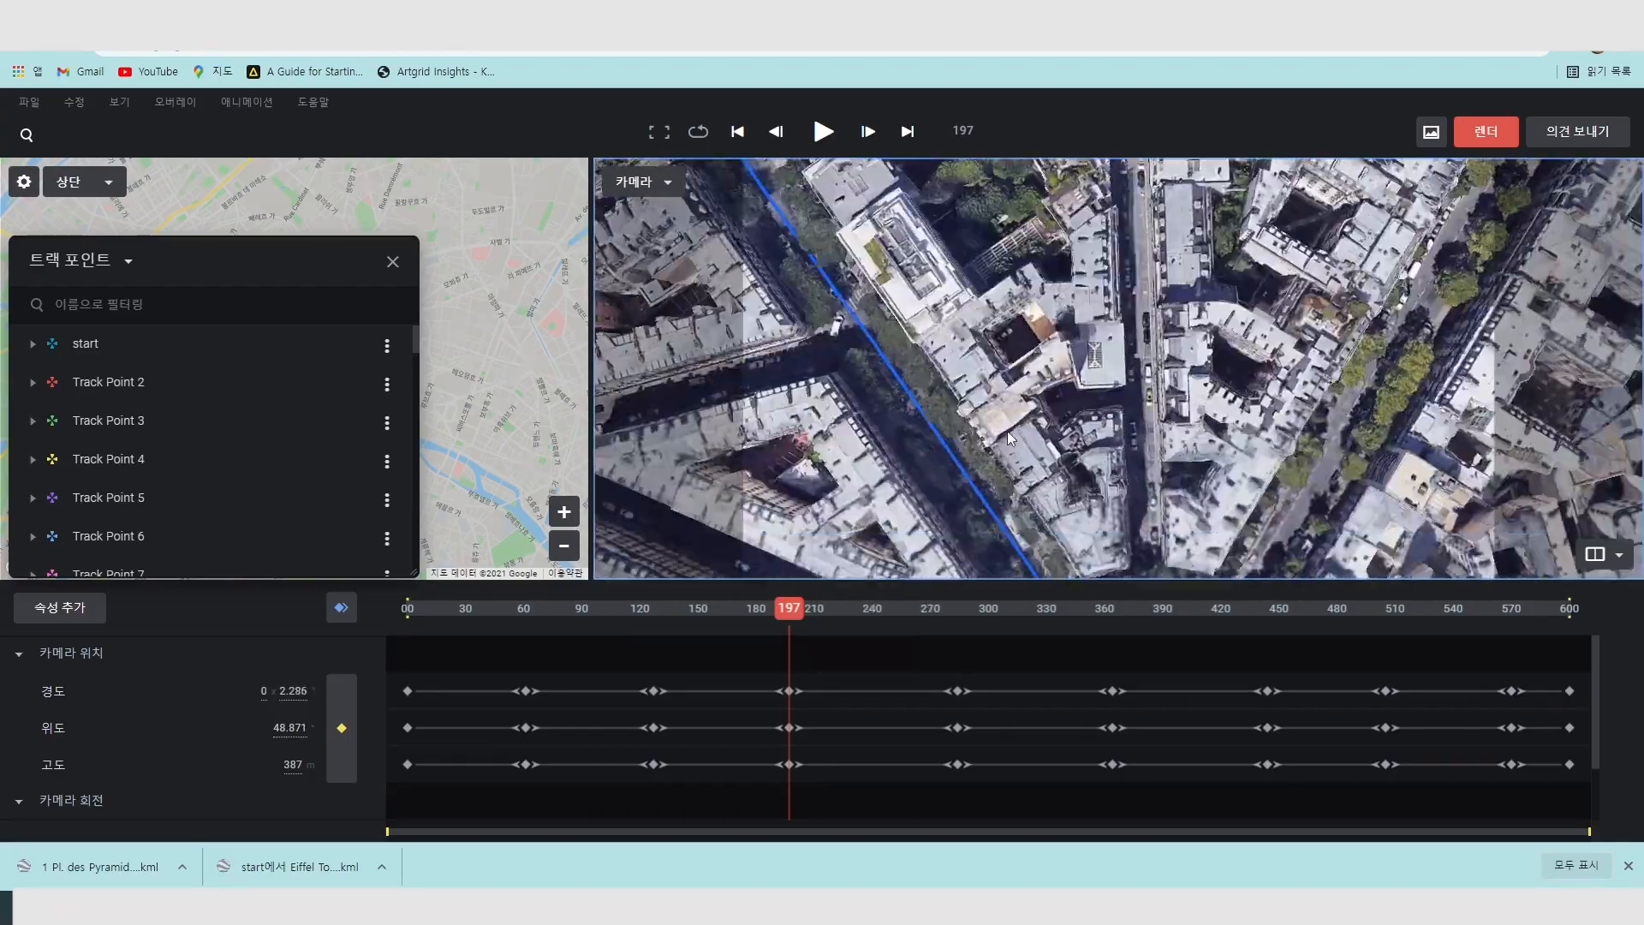
{"action": "right_click", "coordinate": [1066, 366]}
{"action": "left_click_drag", "start_coordinate": [1114, 531], "coordinate": [1010, 325]}
{"action": "left_click", "coordinate": [1121, 427]}
{"action": "scroll", "coordinate": [1113, 420], "scroll_direction": "up", "scroll_amount": 1}
{"action": "left_click_drag", "start_coordinate": [1107, 455], "coordinate": [994, 415]}
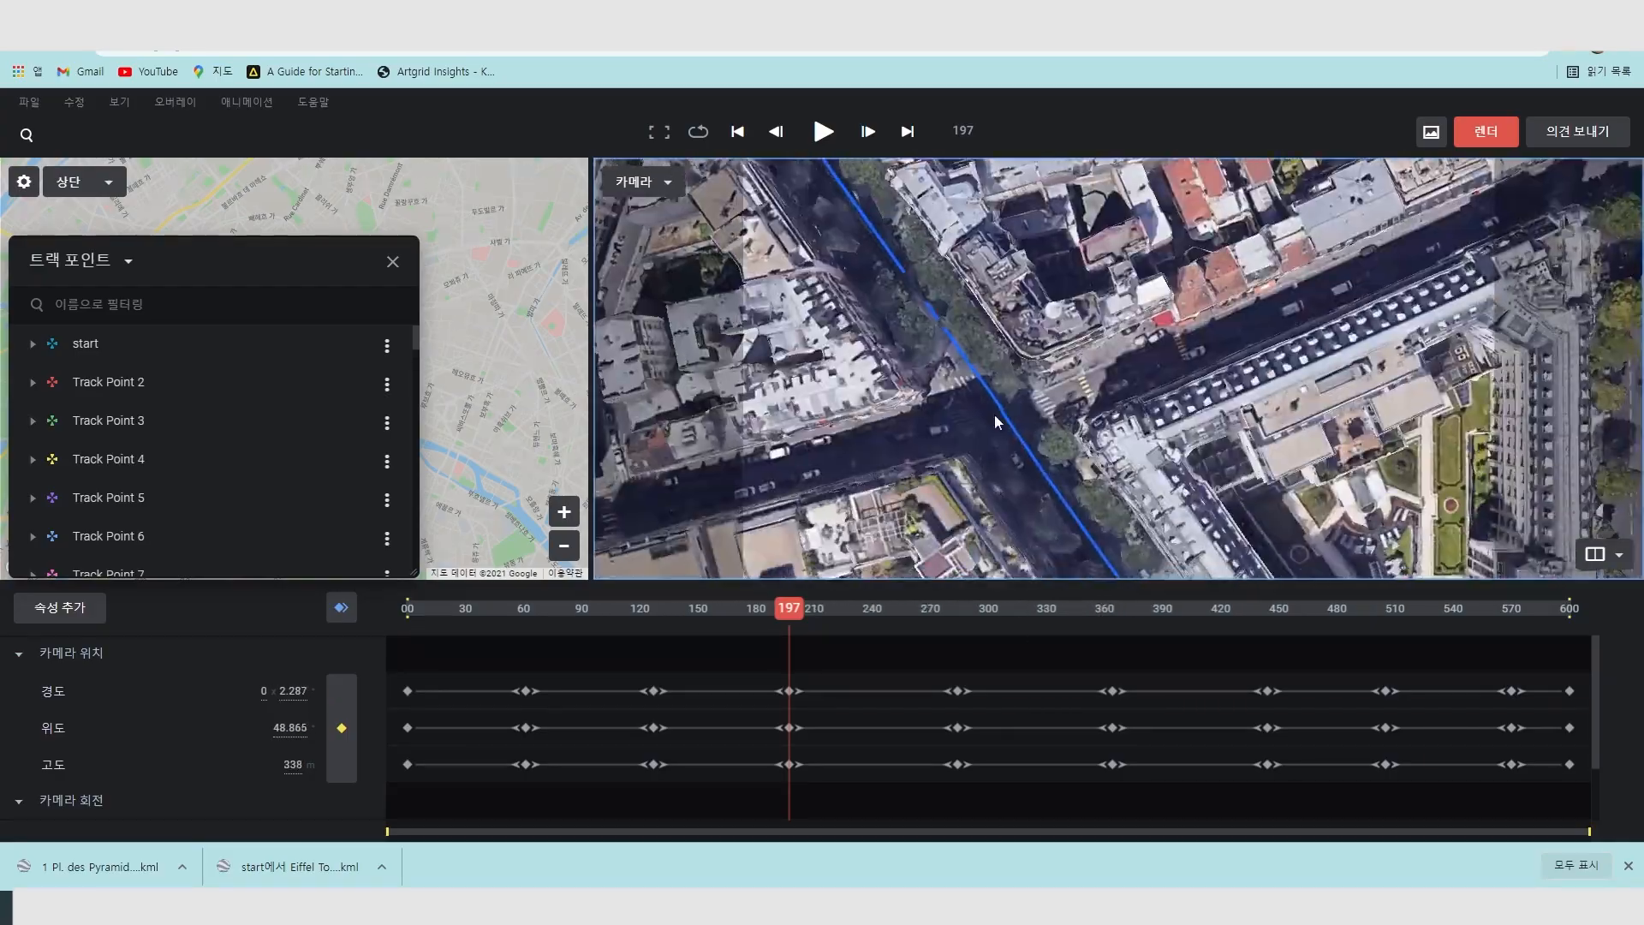
{"action": "left_click_drag", "start_coordinate": [1138, 531], "coordinate": [856, 180]}
{"action": "right_click", "coordinate": [1228, 518]}
{"action": "left_click", "coordinate": [1283, 577]}
Follow the route past the Trocadéro gardens and set the final track point at the junction before the Seine bridge.
{"action": "scroll", "coordinate": [1227, 463], "scroll_direction": "down", "scroll_amount": 3}
{"action": "left_click_drag", "start_coordinate": [1404, 394], "coordinate": [974, 283]}
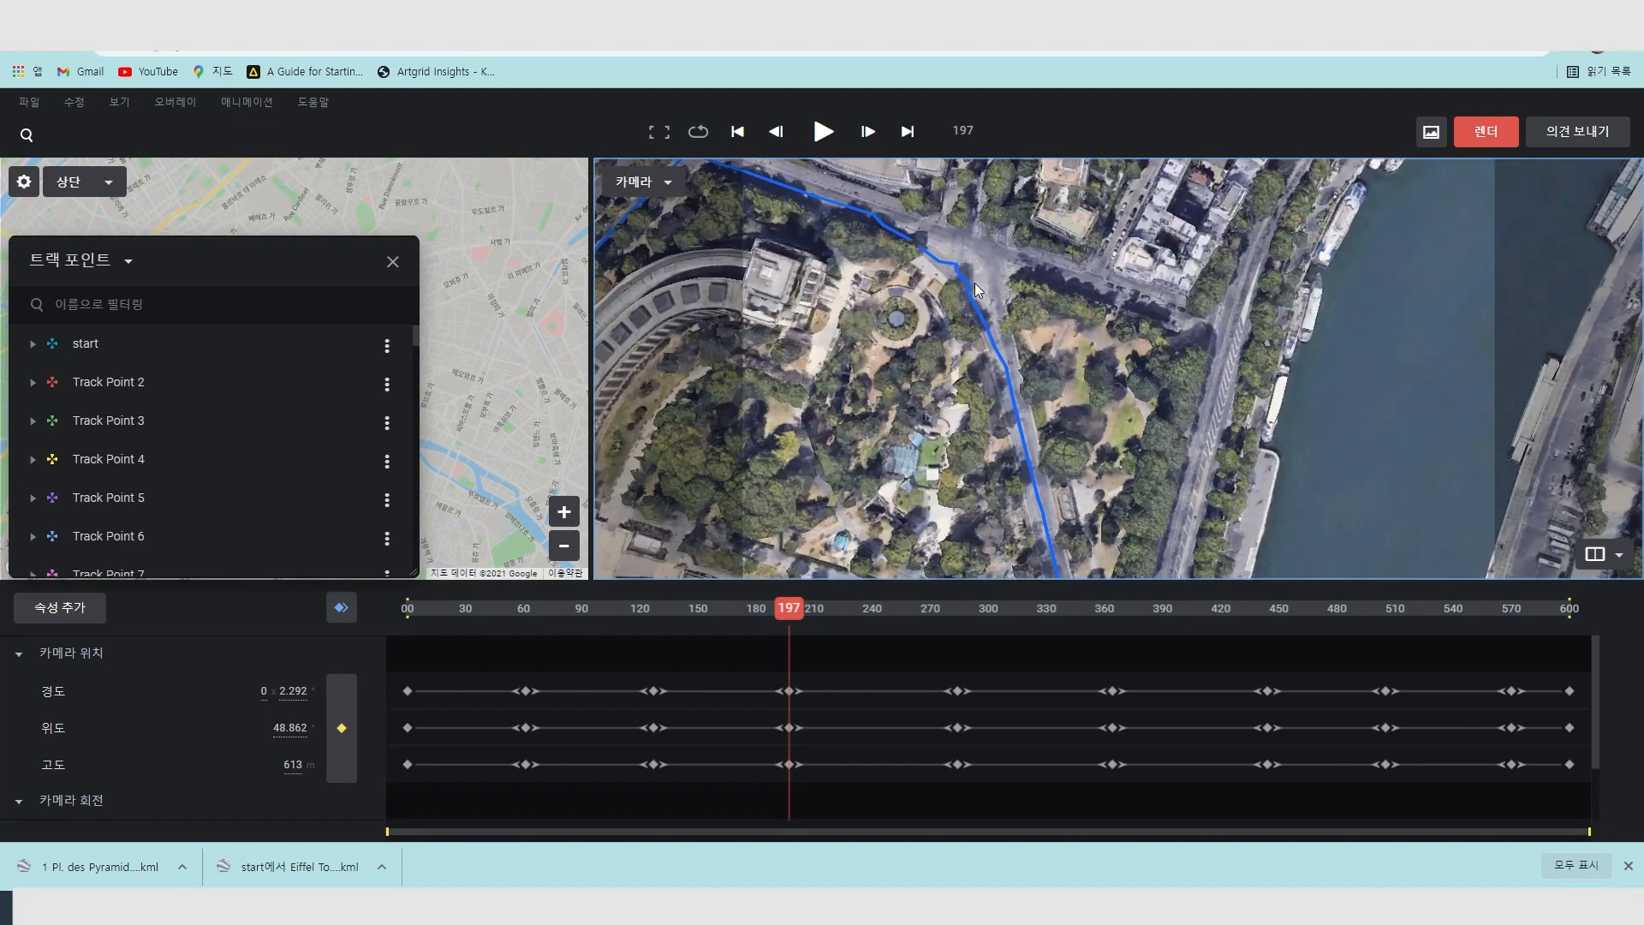
{"action": "left_click_drag", "start_coordinate": [1053, 556], "coordinate": [951, 172]}
{"action": "left_click_drag", "start_coordinate": [950, 484], "coordinate": [950, 366]}
{"action": "scroll", "coordinate": [950, 366], "scroll_direction": "up", "scroll_amount": 3}
{"action": "right_click", "coordinate": [949, 366]}
{"action": "left_click", "coordinate": [995, 427]}
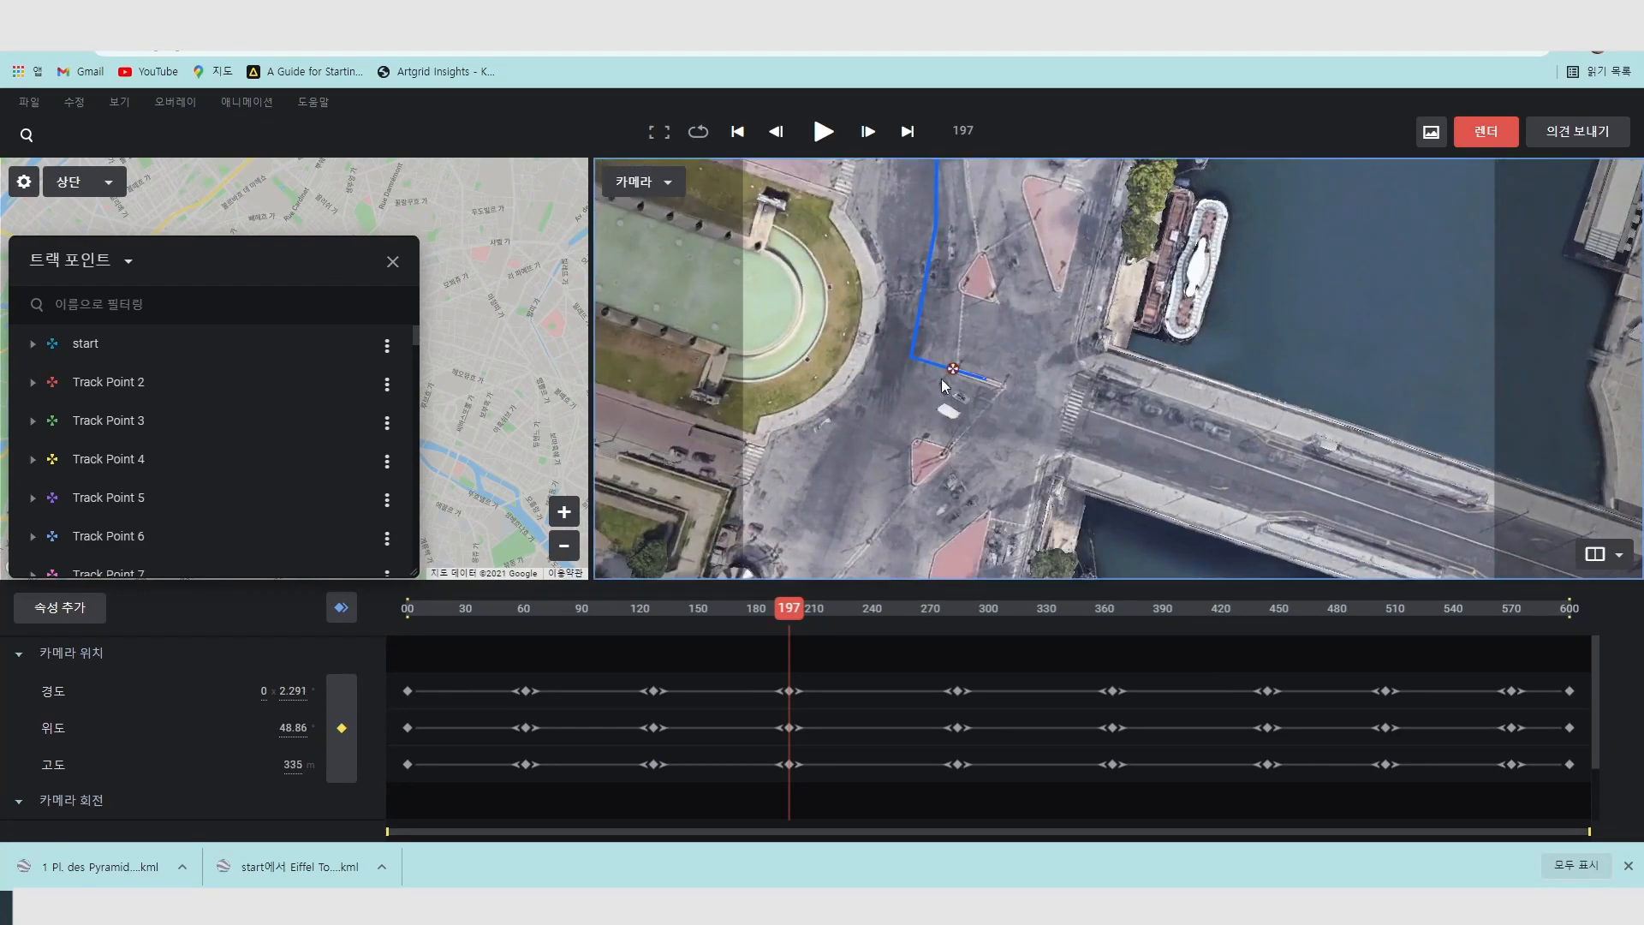
Find the last track point, Track Point 82, in the list and open its name for editing.
{"action": "scroll", "coordinate": [417, 431], "scroll_direction": "down", "scroll_amount": 14}
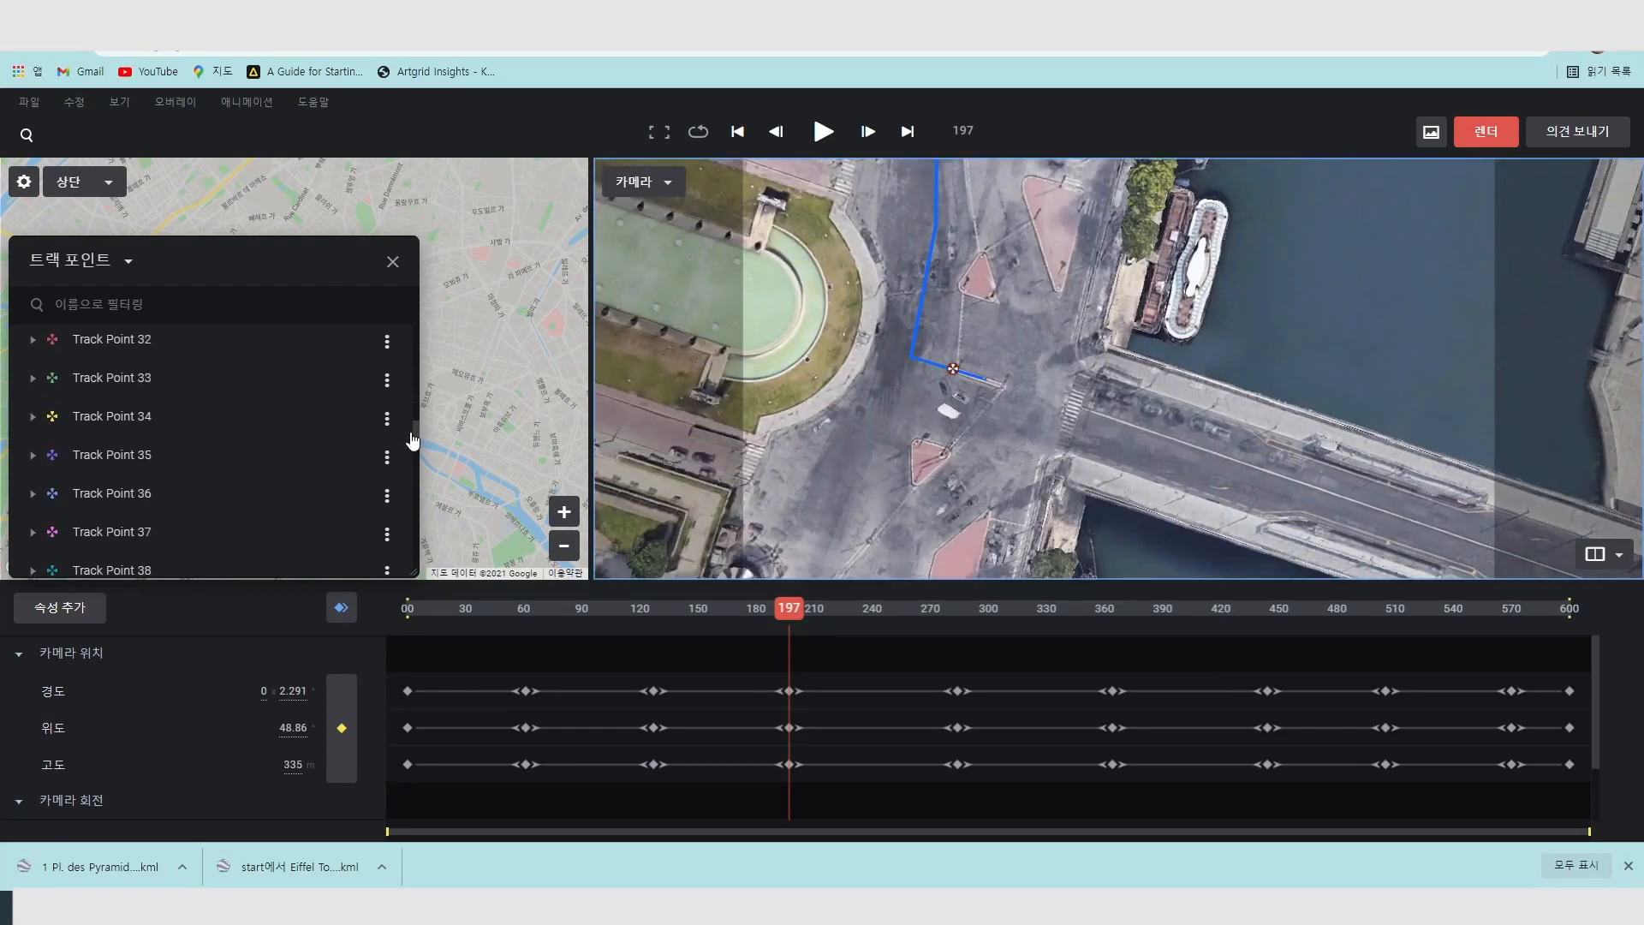
{"action": "left_click_drag", "start_coordinate": [414, 428], "coordinate": [418, 597]}
{"action": "left_click", "coordinate": [389, 565]}
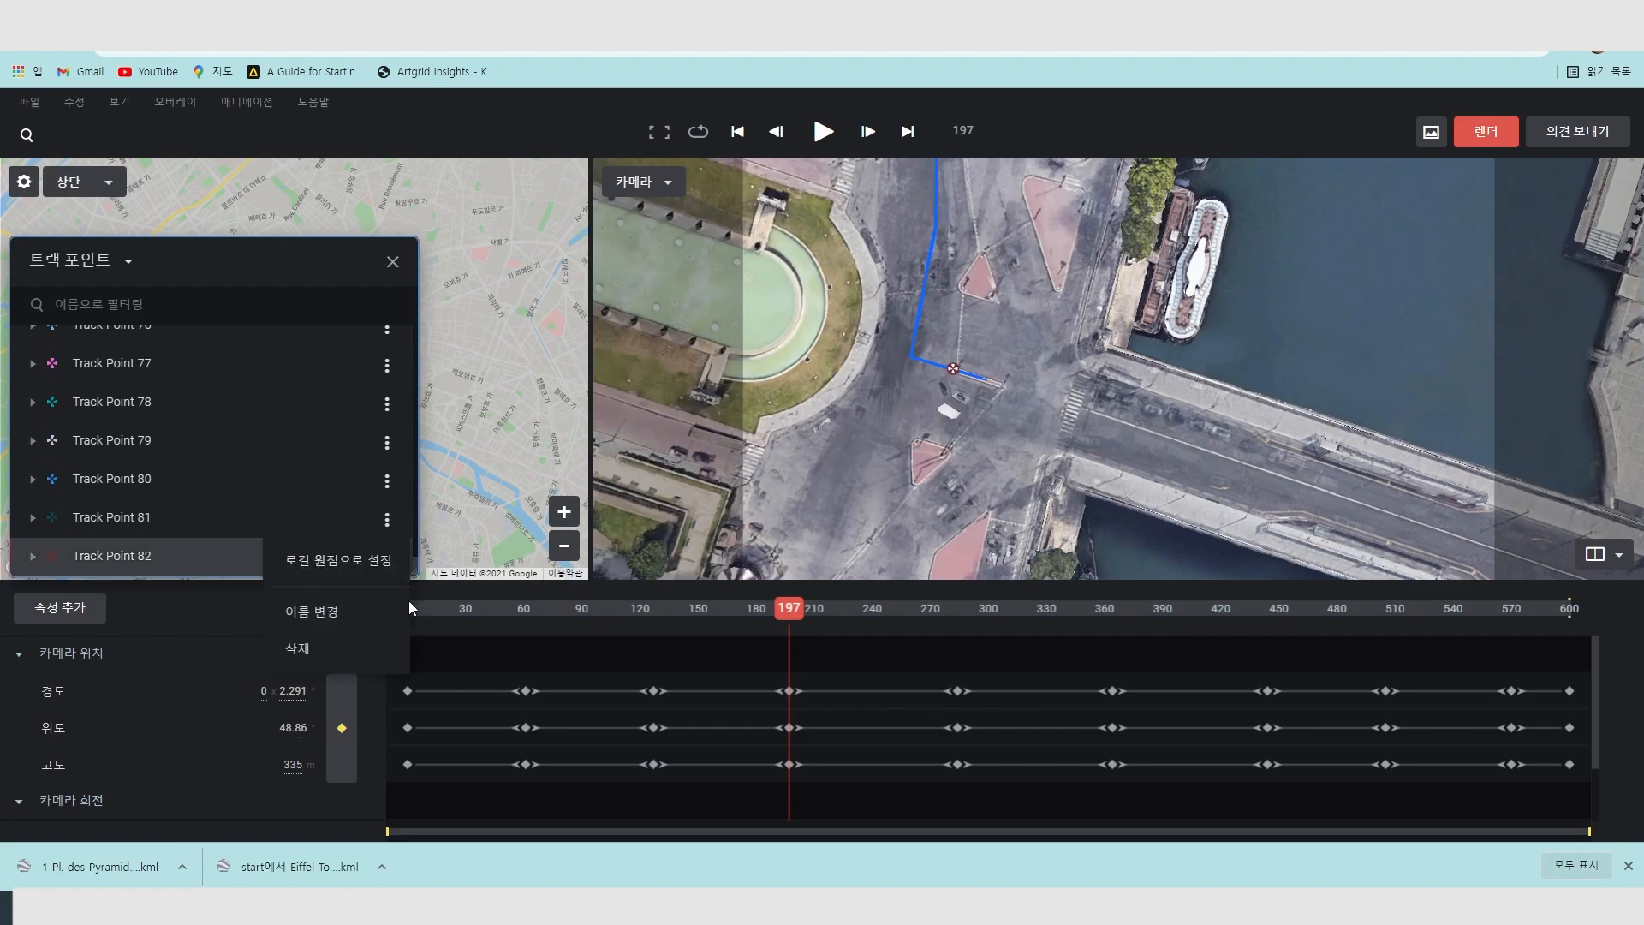
{"action": "left_click", "coordinate": [344, 614]}
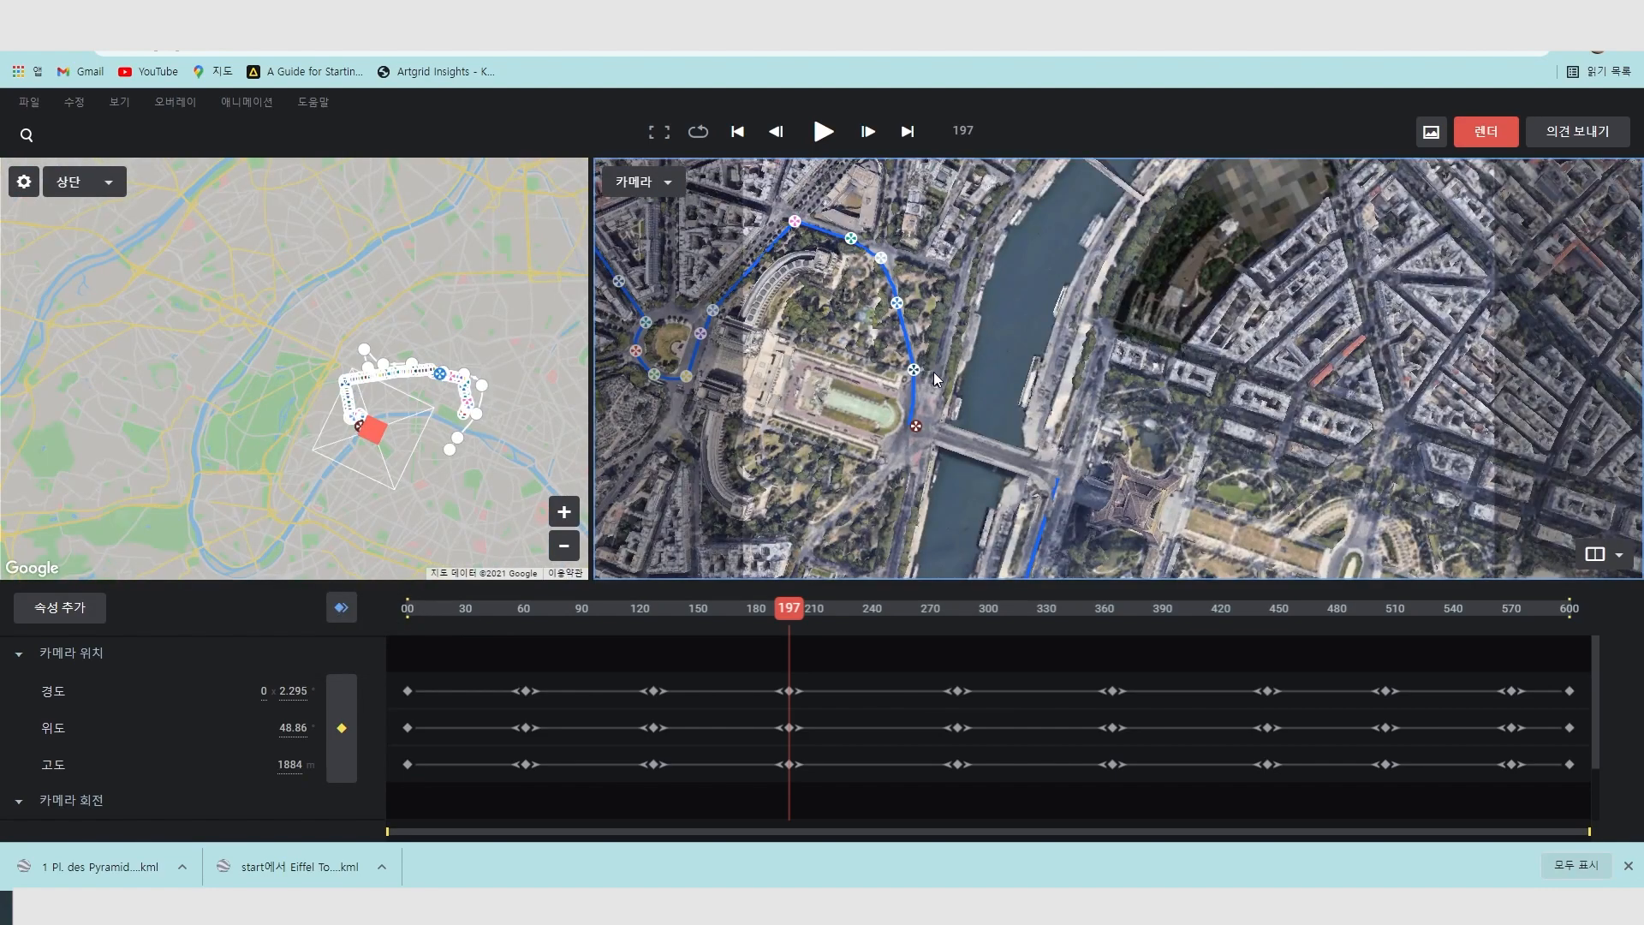
Show the overlay list and hide the whole imported Paris route, leaving the track points in place.
{"action": "scroll", "coordinate": [935, 372], "scroll_direction": "down", "scroll_amount": 5}
{"action": "left_click_drag", "start_coordinate": [1031, 256], "coordinate": [1026, 378]}
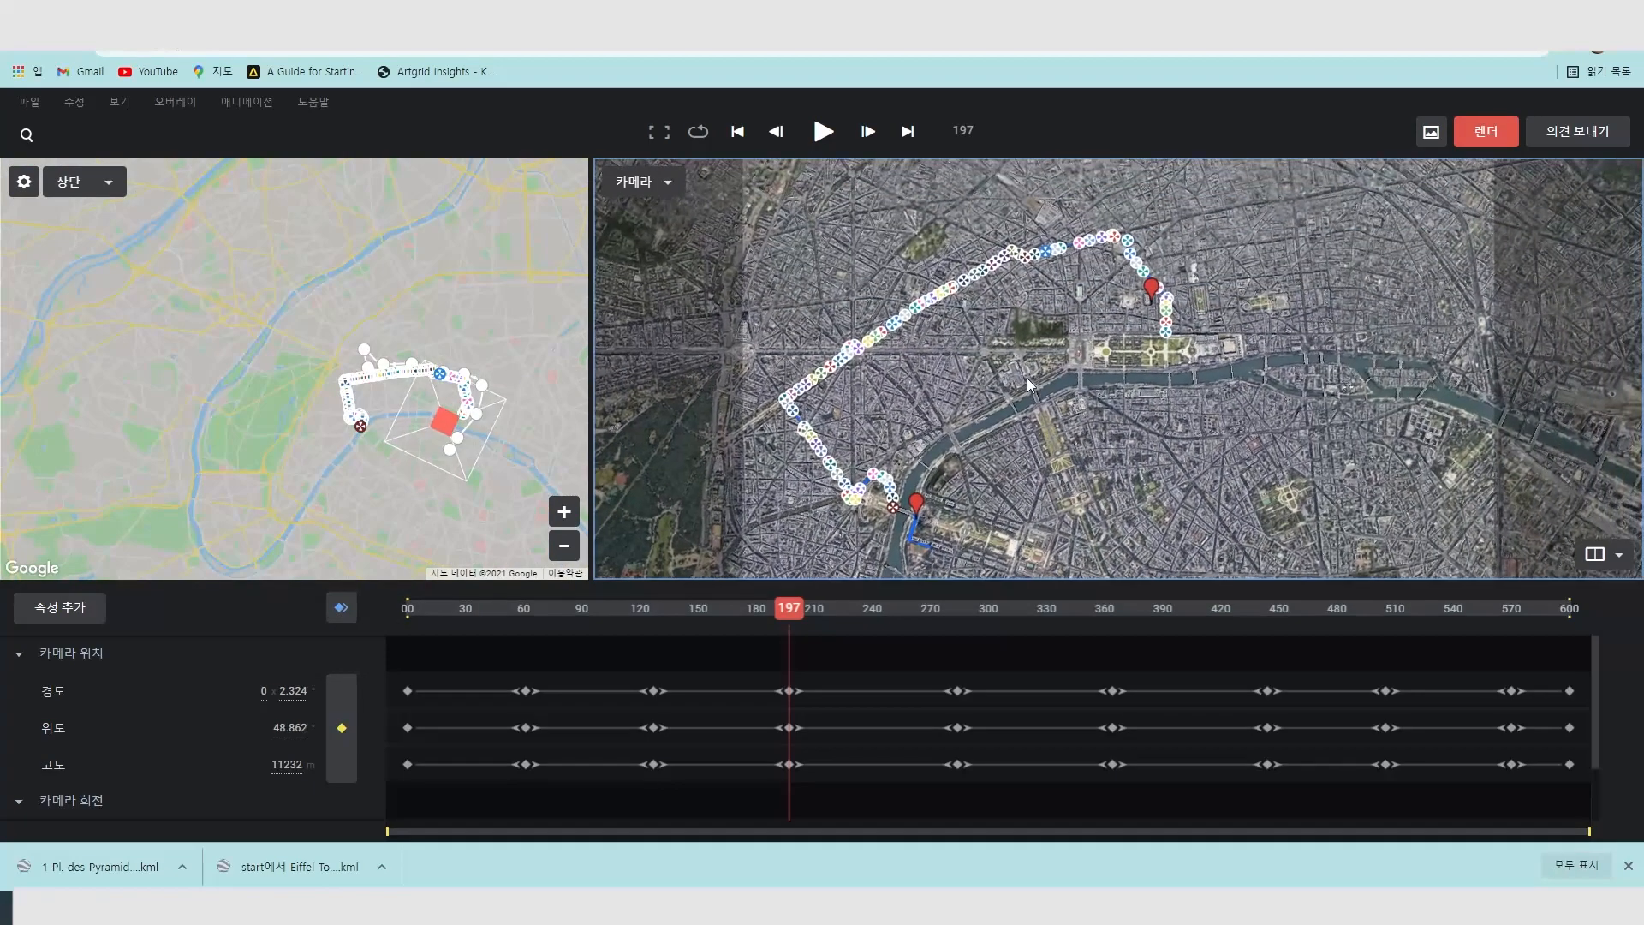
{"action": "scroll", "coordinate": [1028, 377], "scroll_direction": "up", "scroll_amount": 3}
{"action": "scroll", "coordinate": [1081, 368], "scroll_direction": "down", "scroll_amount": 5}
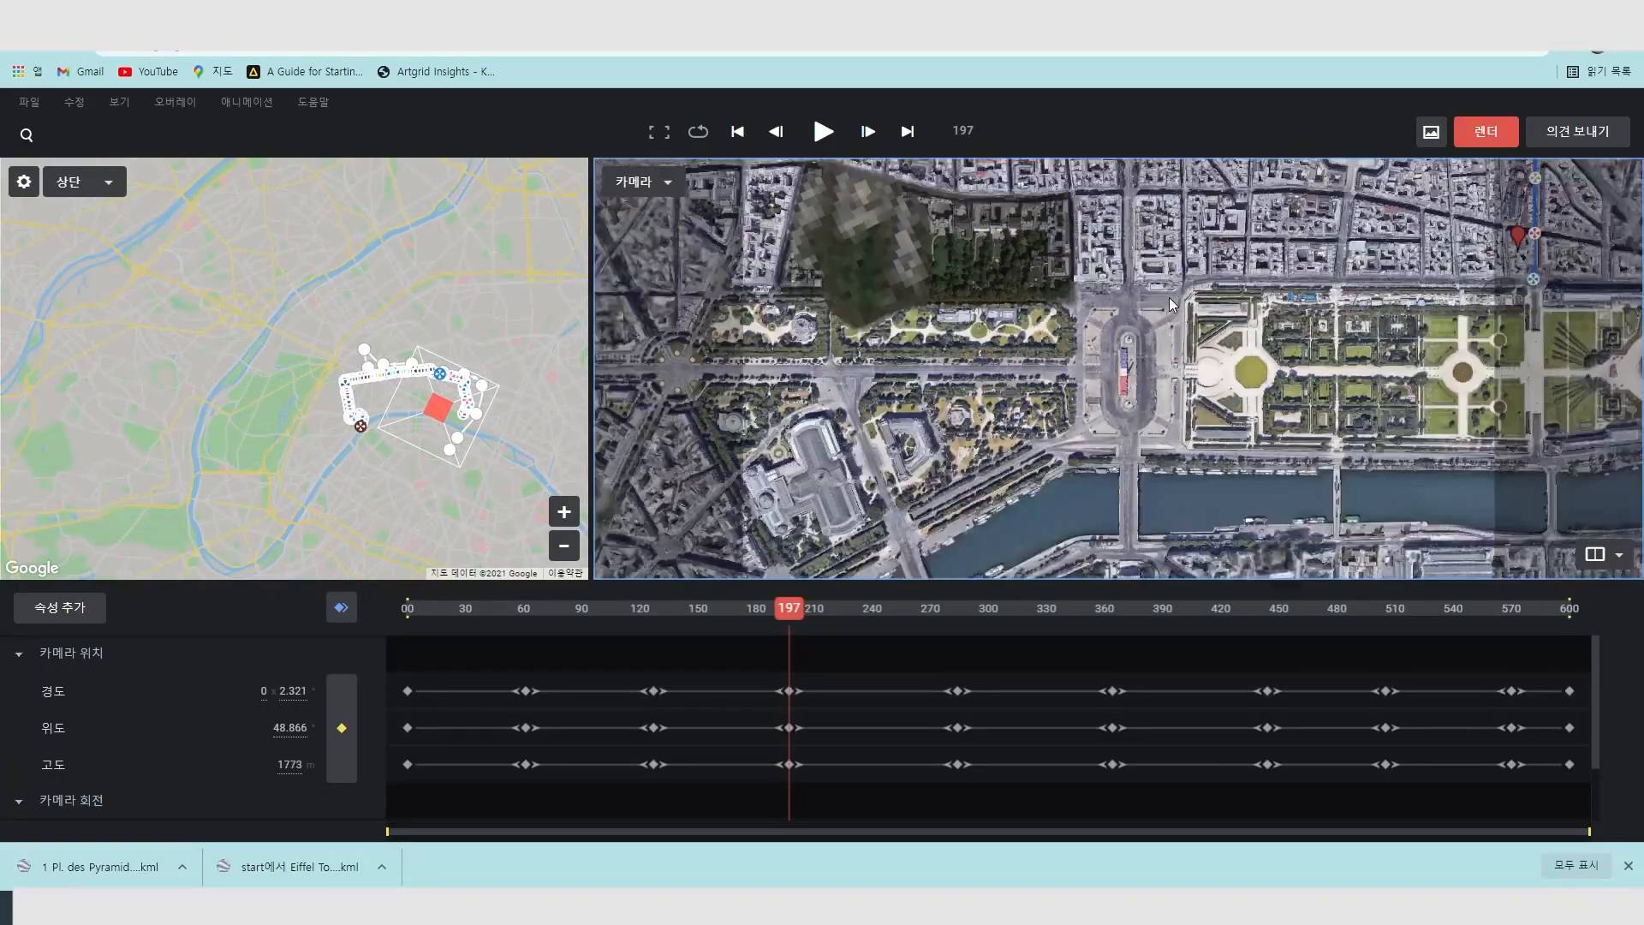
{"action": "left_click", "coordinate": [167, 107]}
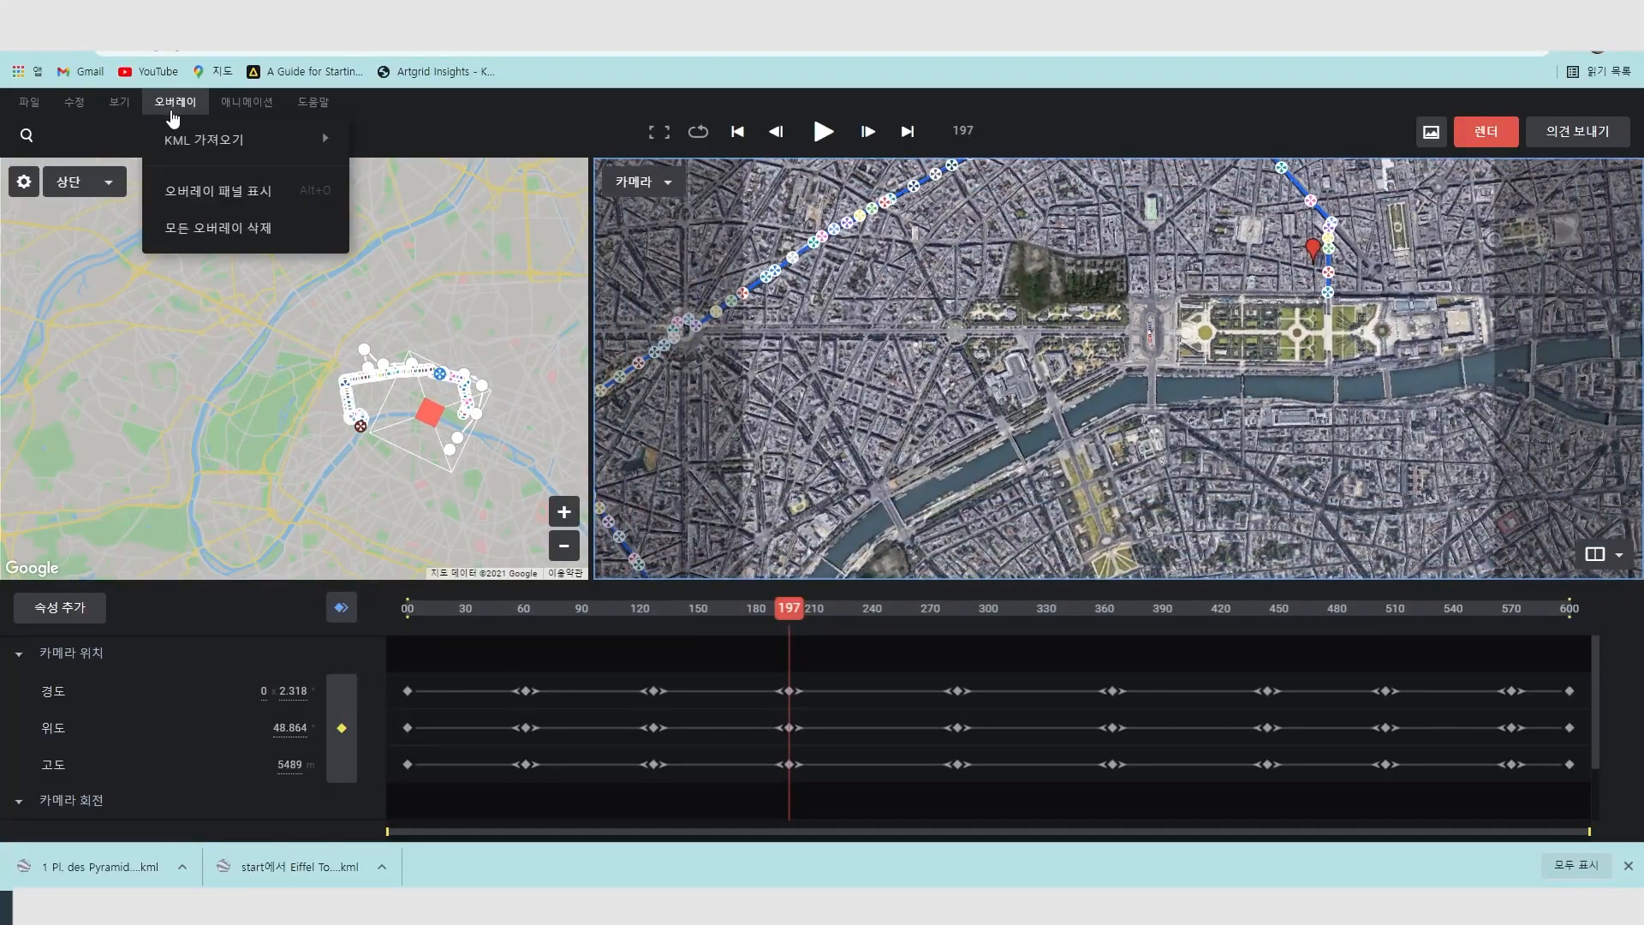
{"action": "left_click", "coordinate": [225, 192]}
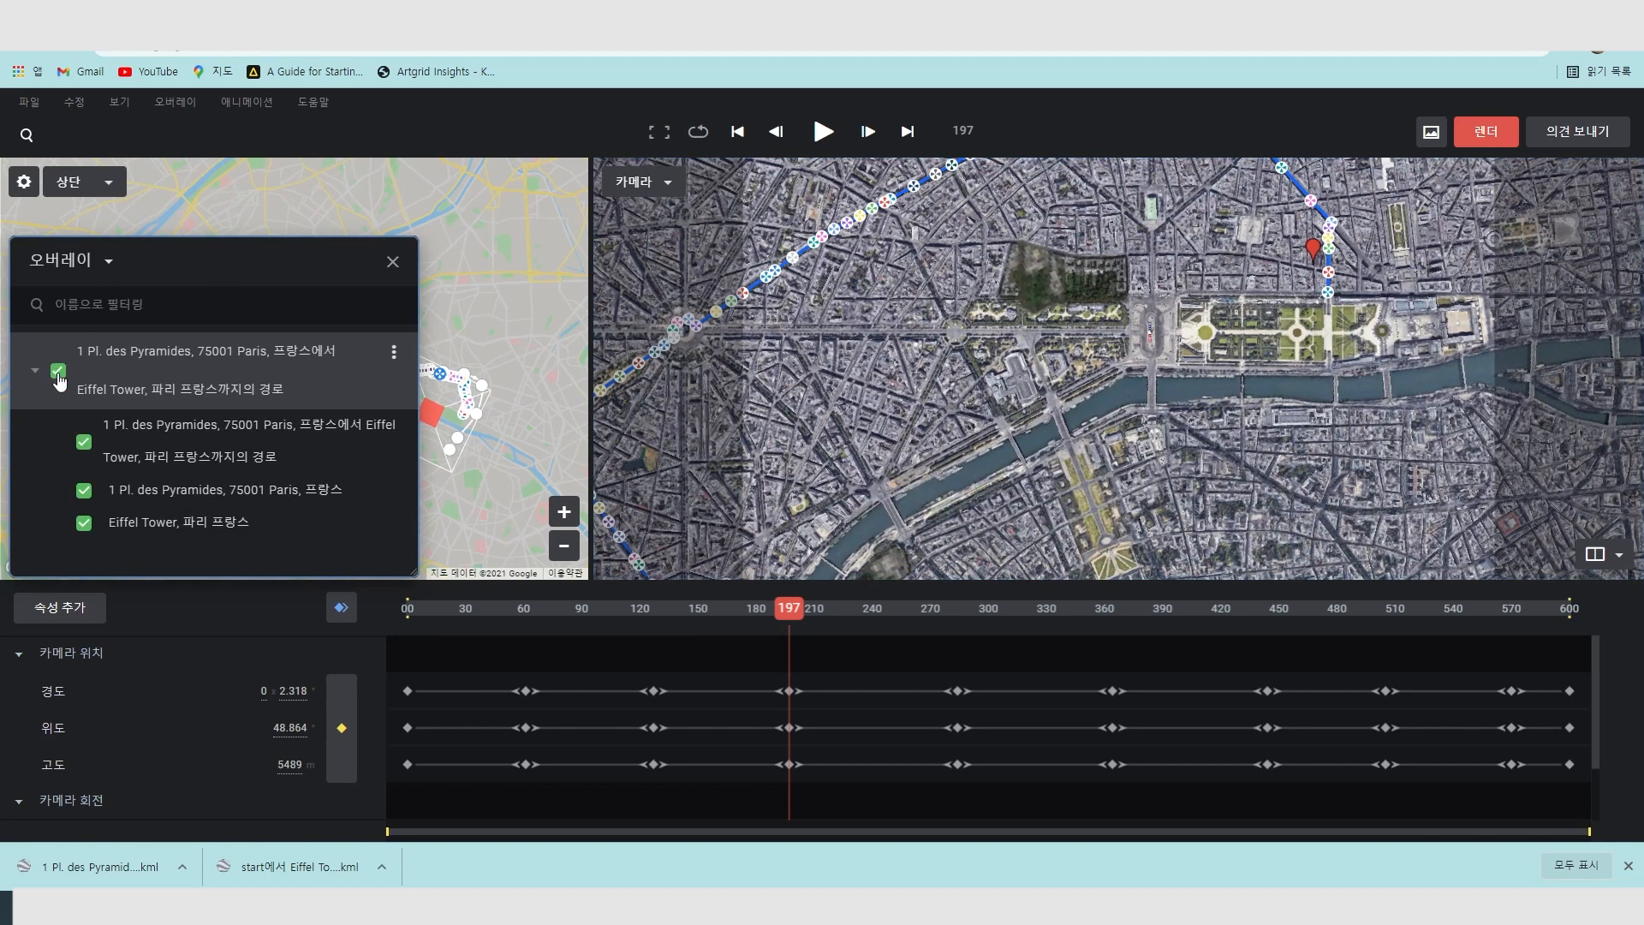
{"action": "left_click", "coordinate": [393, 262]}
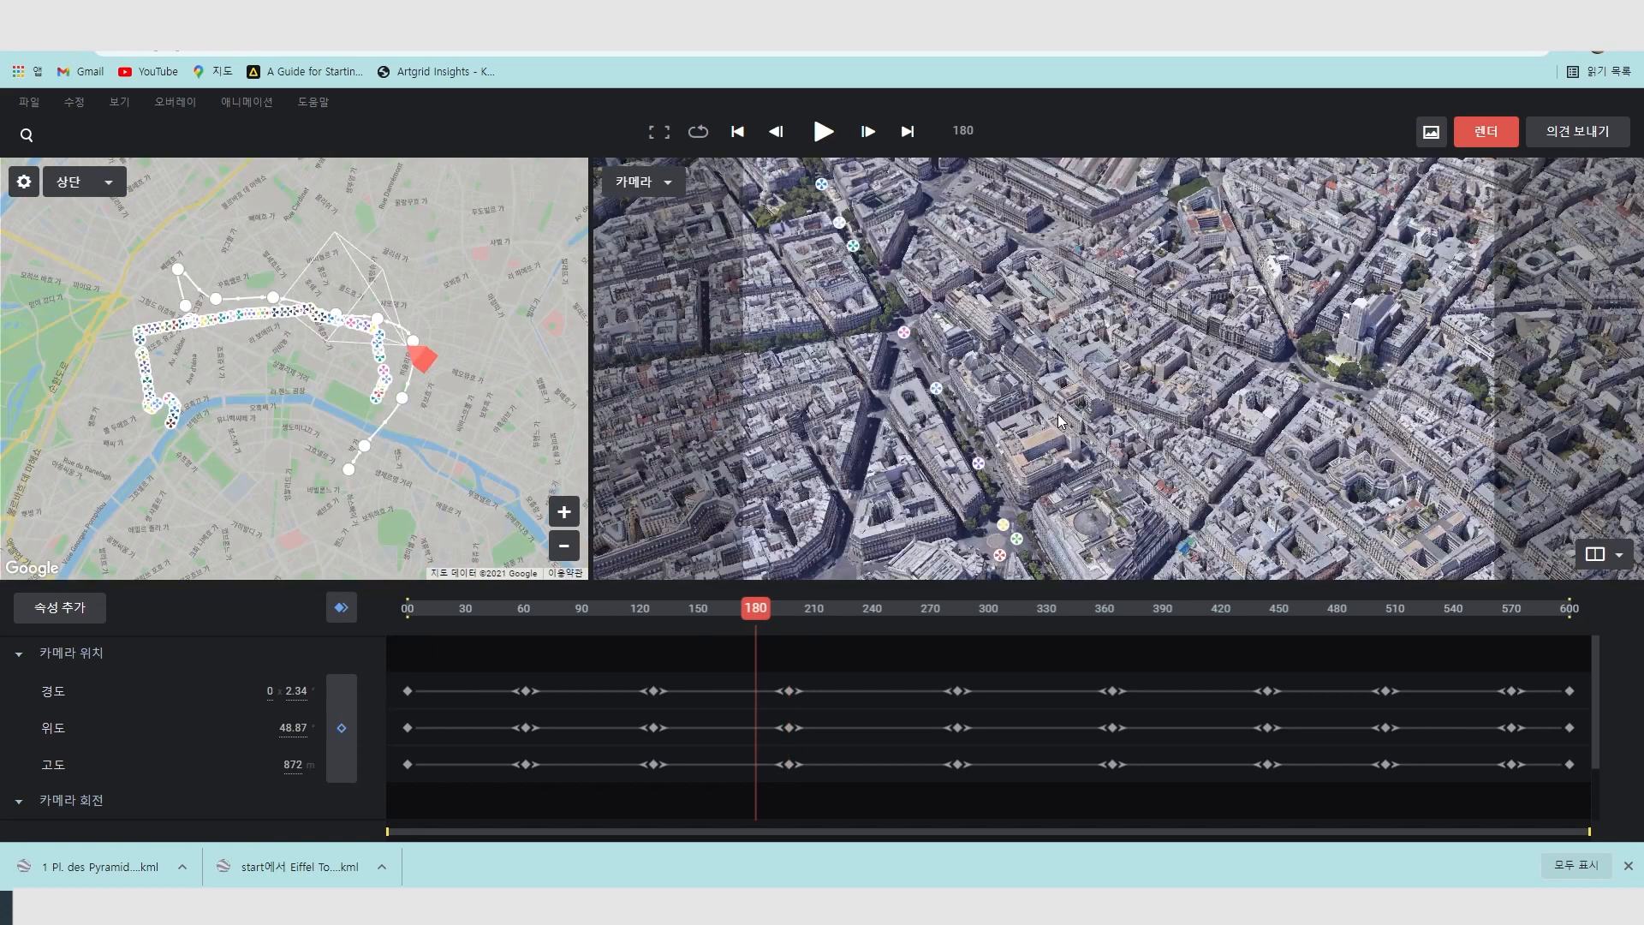
Open the render settings and set the output location to a new folder named paris inside GES in Documents, allowing file access.
{"action": "left_click", "coordinate": [1486, 134]}
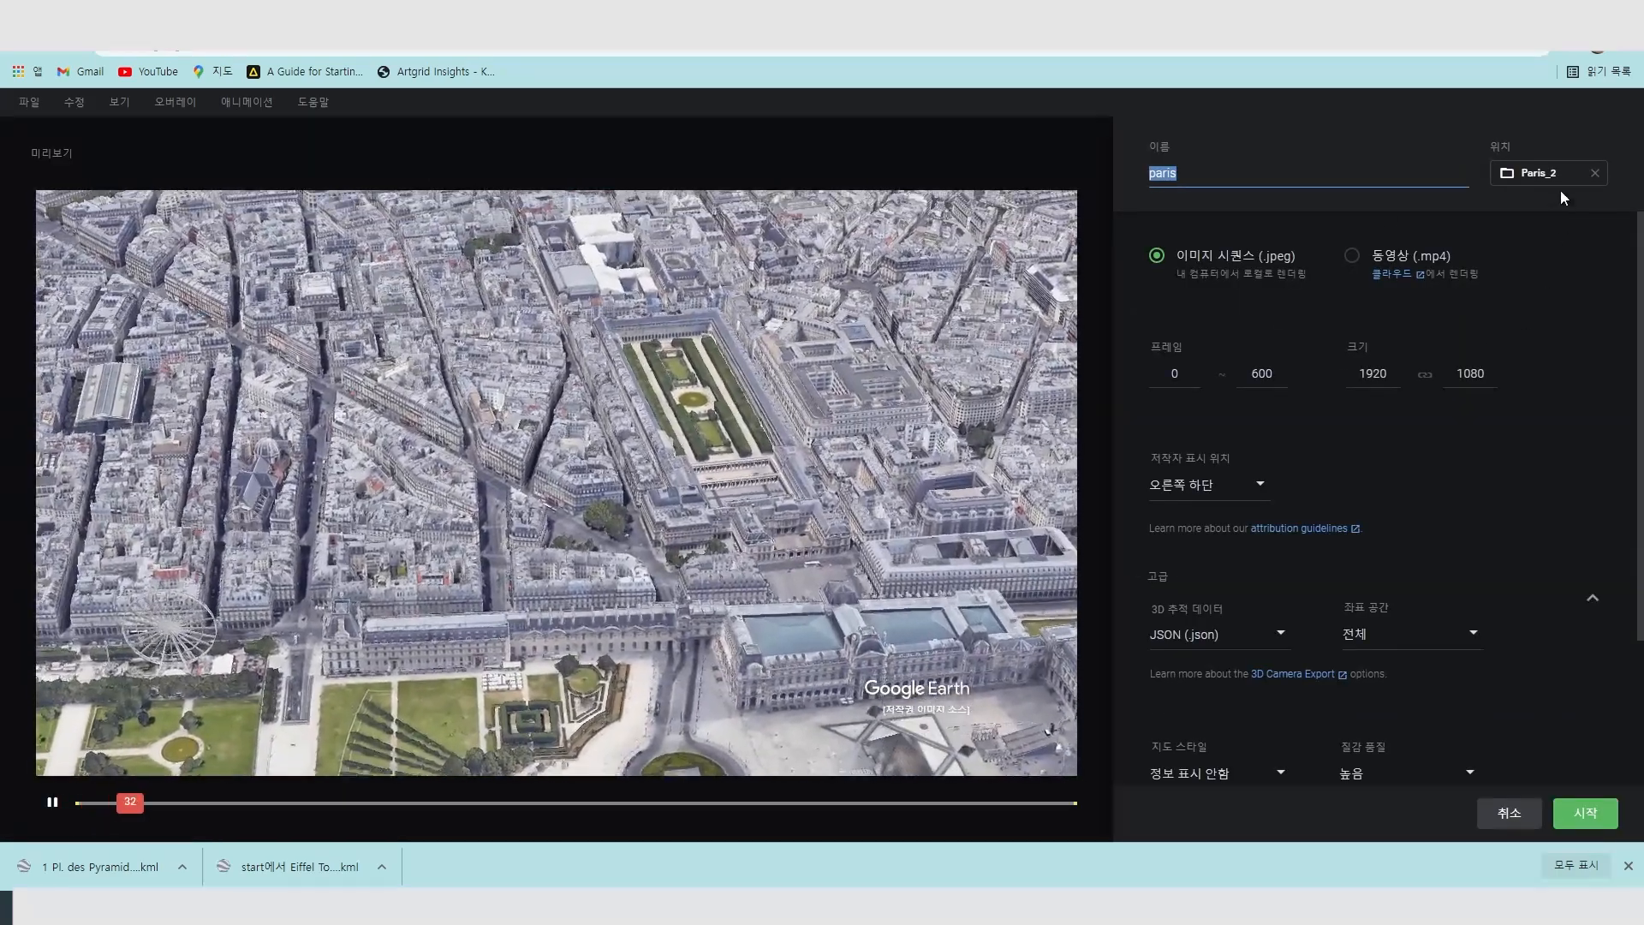
{"action": "left_click", "coordinate": [1559, 175]}
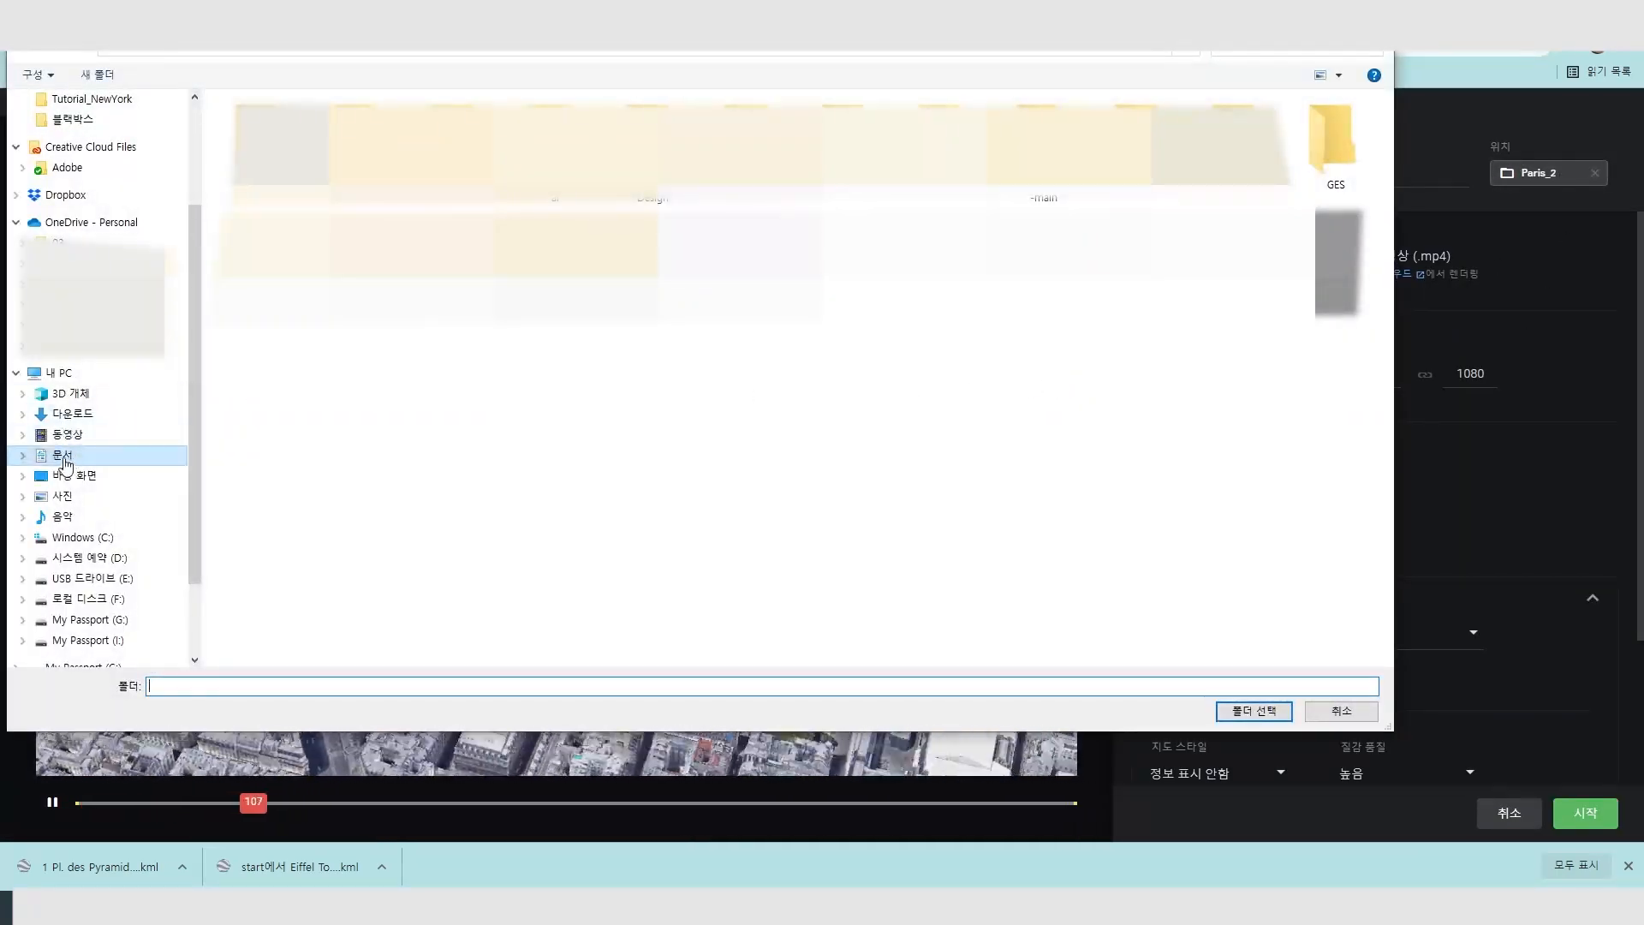
{"action": "left_click", "coordinate": [62, 456]}
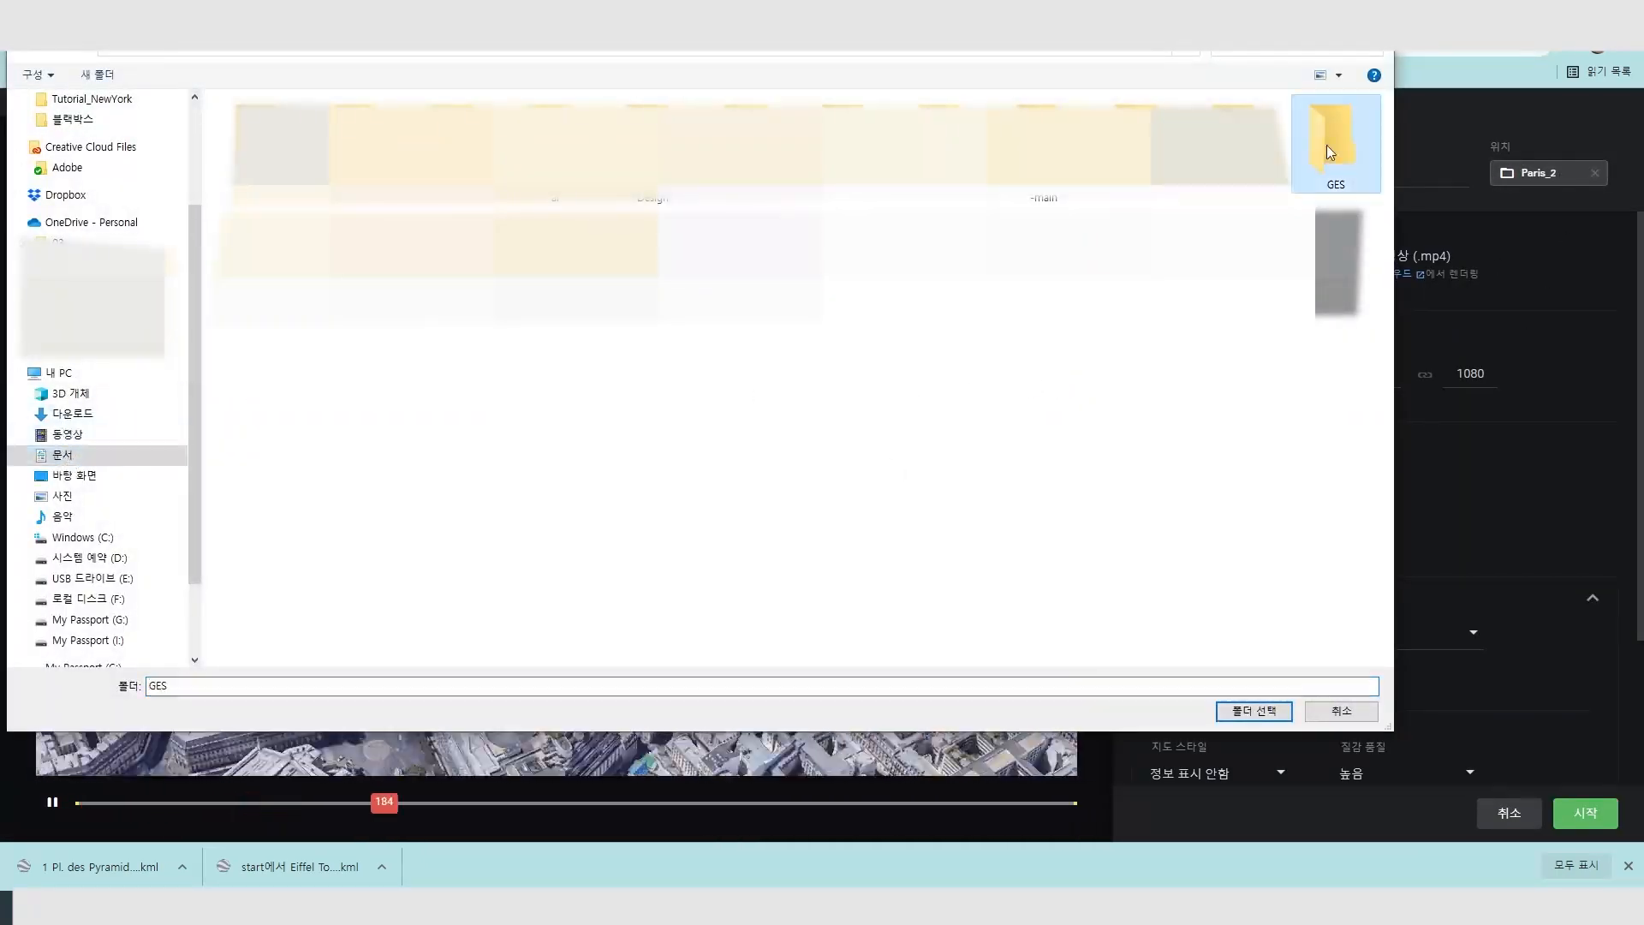
{"action": "right_click", "coordinate": [393, 201]}
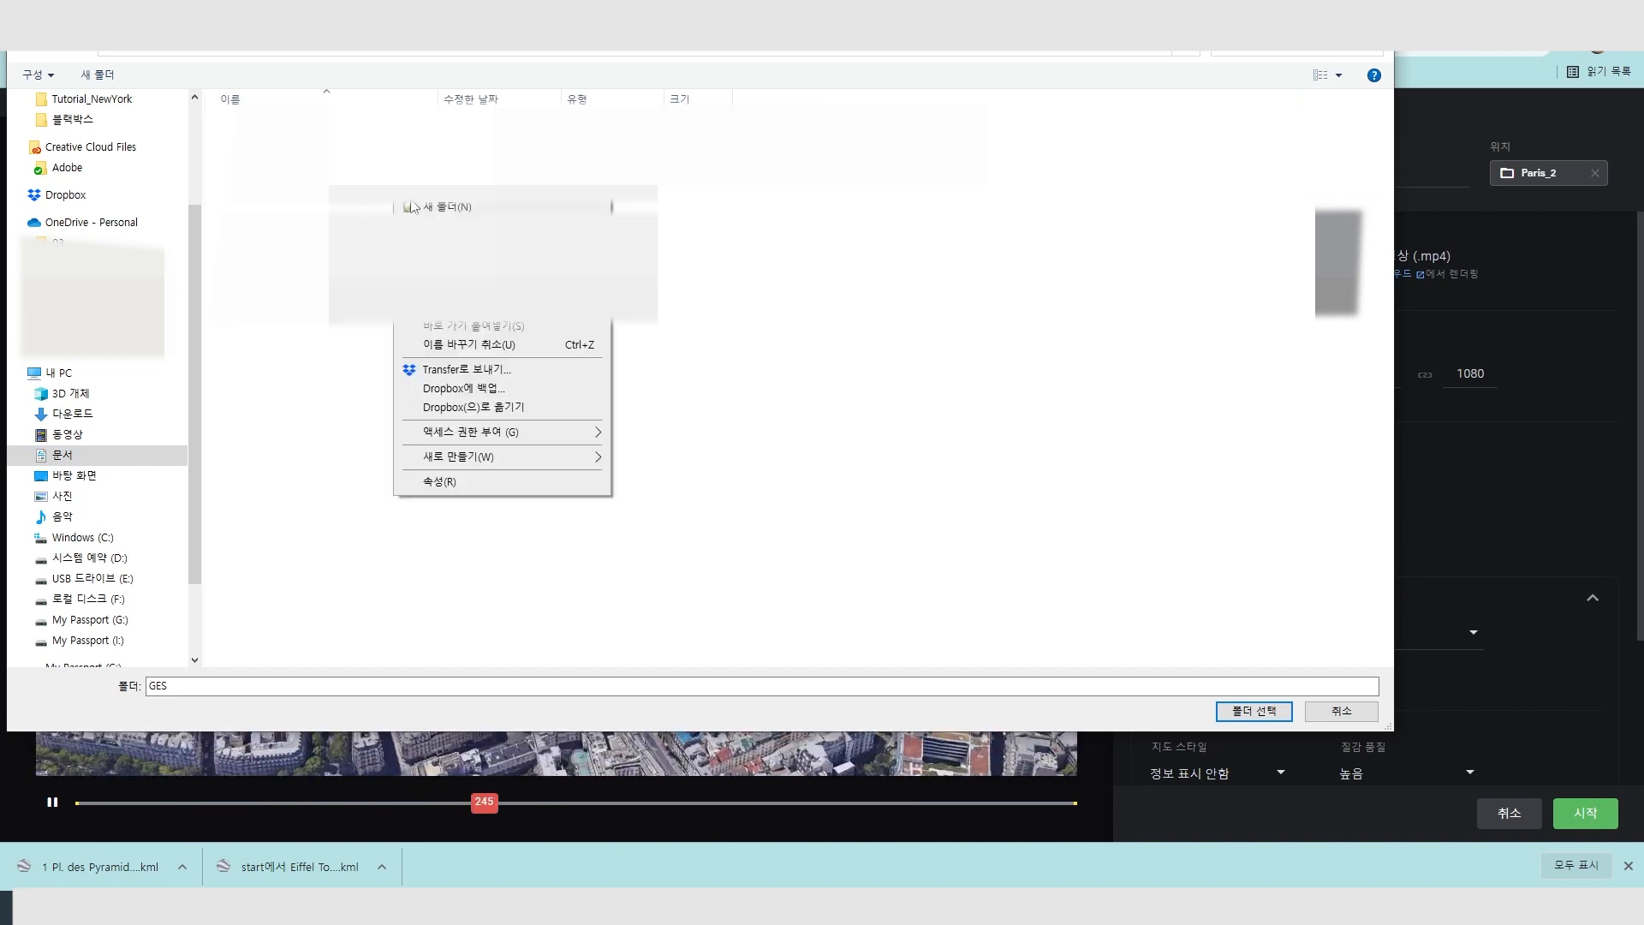
{"action": "key", "text": "Escape"}
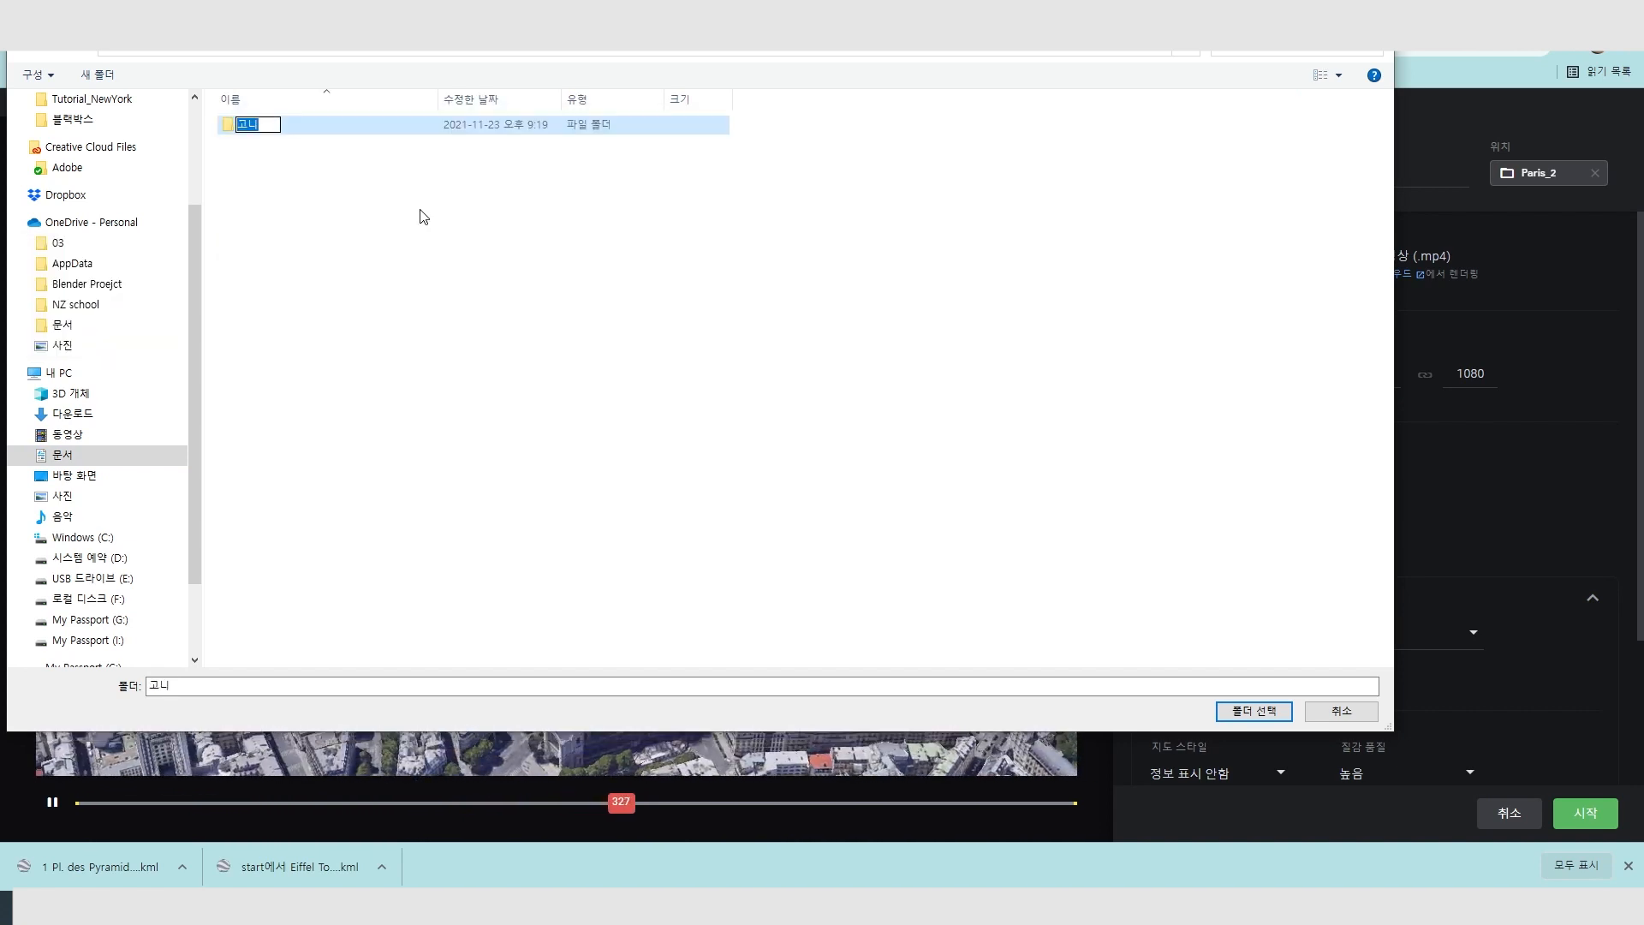
{"action": "key", "text": "Return"}
{"action": "left_click", "coordinate": [1253, 711]}
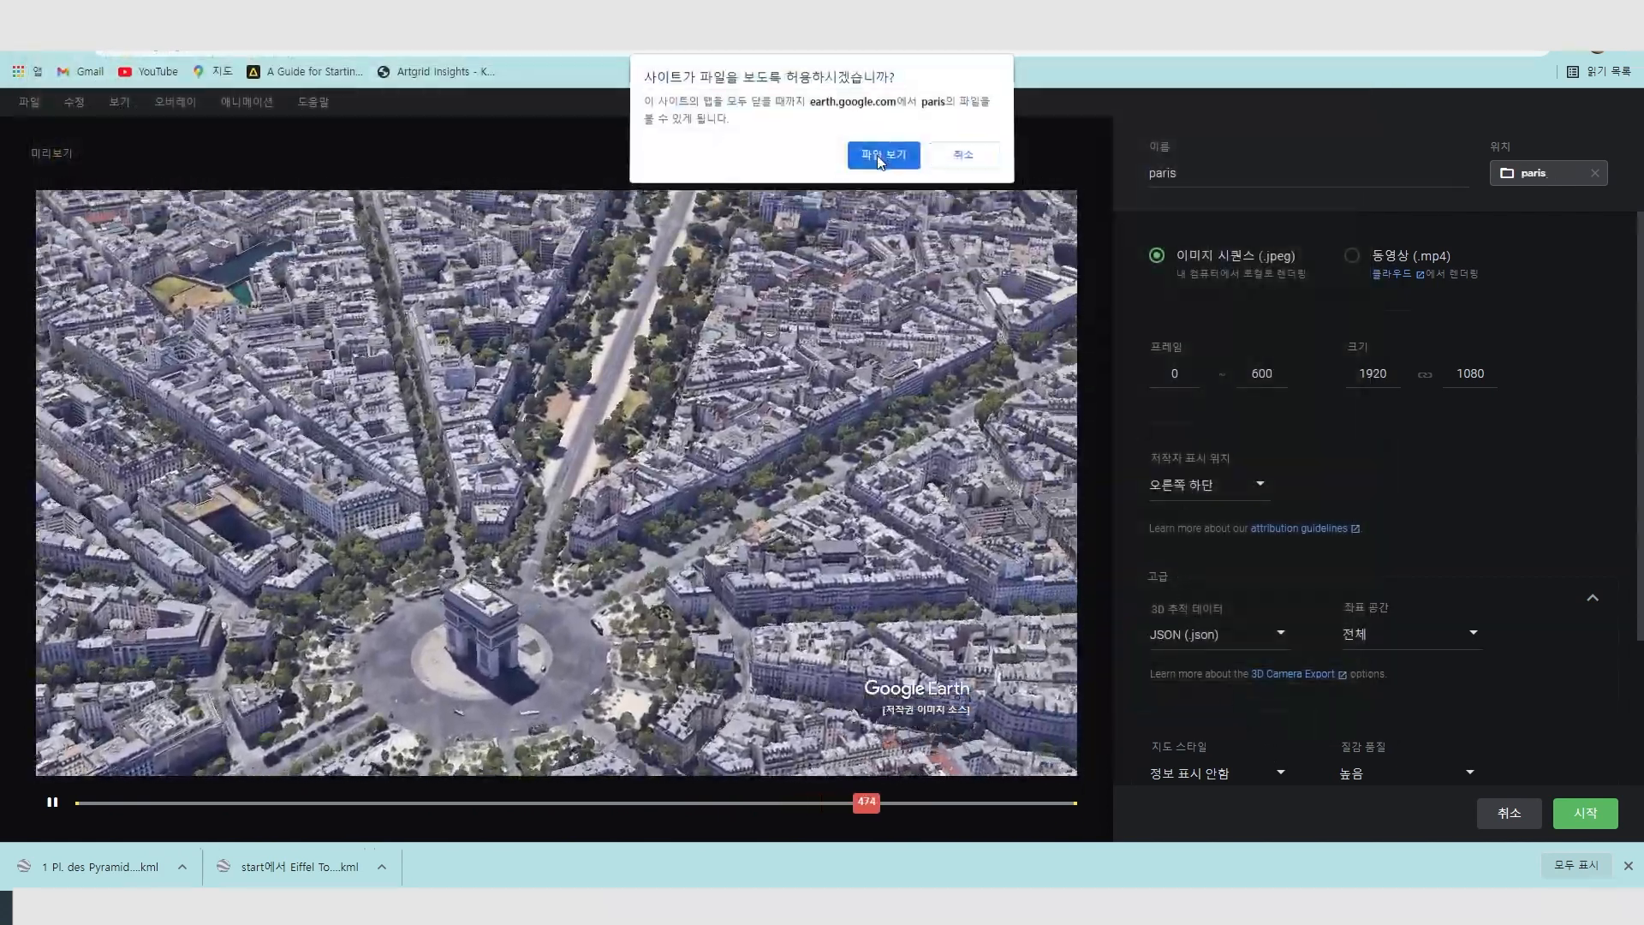
{"action": "left_click", "coordinate": [879, 158]}
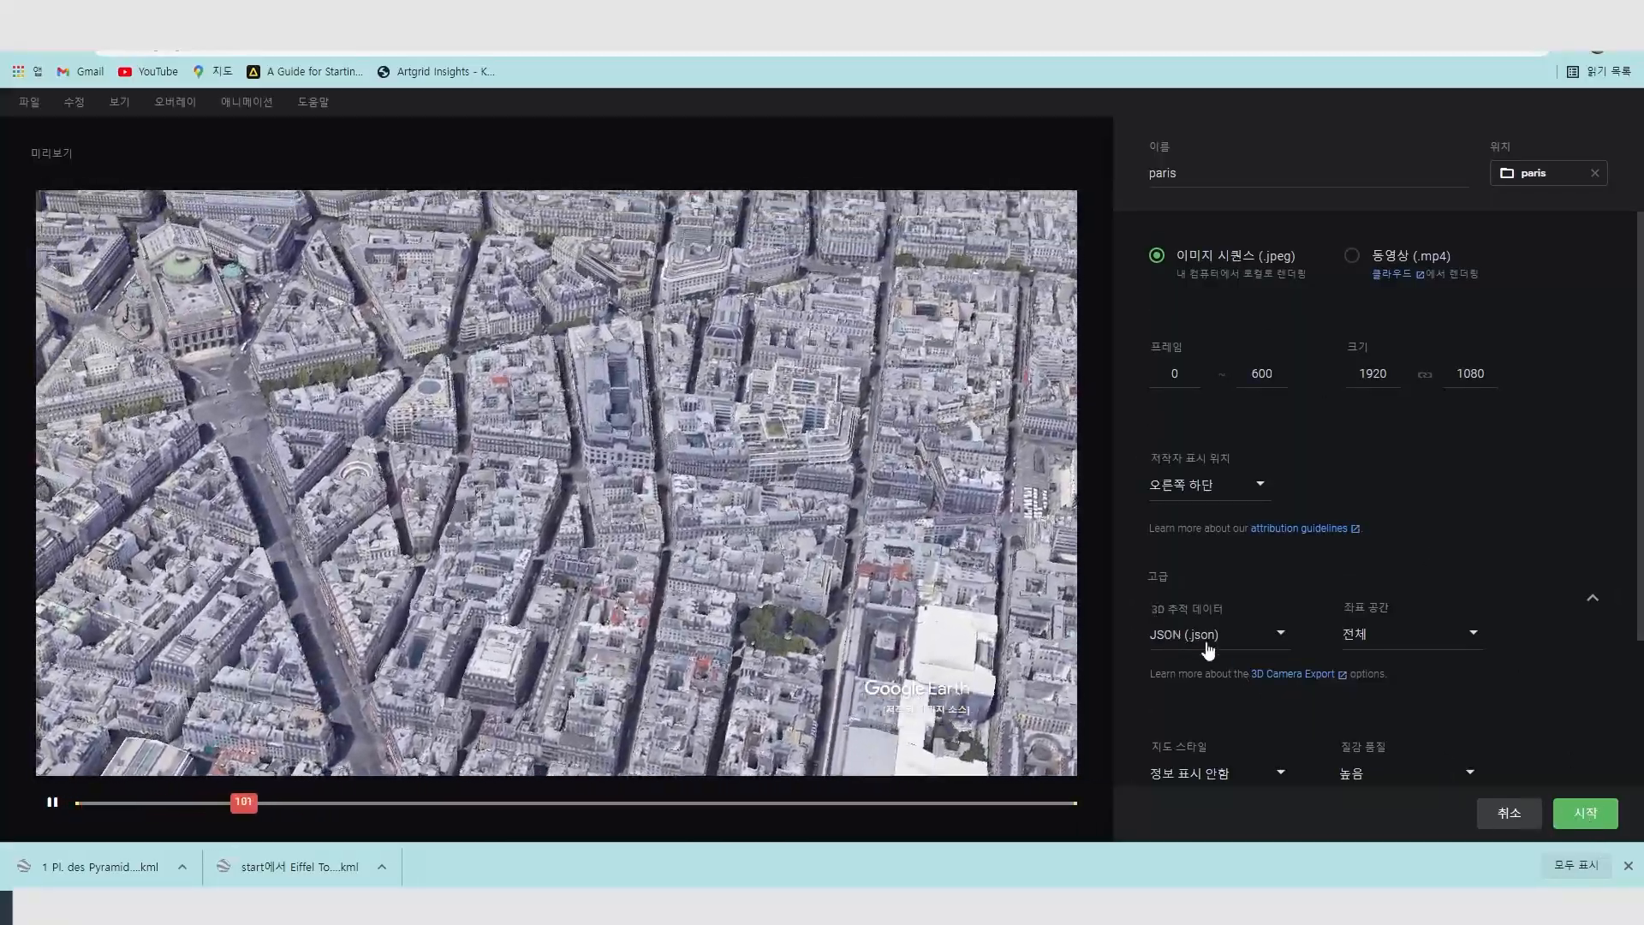
Select JSON (.json) as the 3D tracking data format, start rendering the paris sequence, and allow saving changes to the folder.
{"action": "left_click", "coordinate": [1207, 649]}
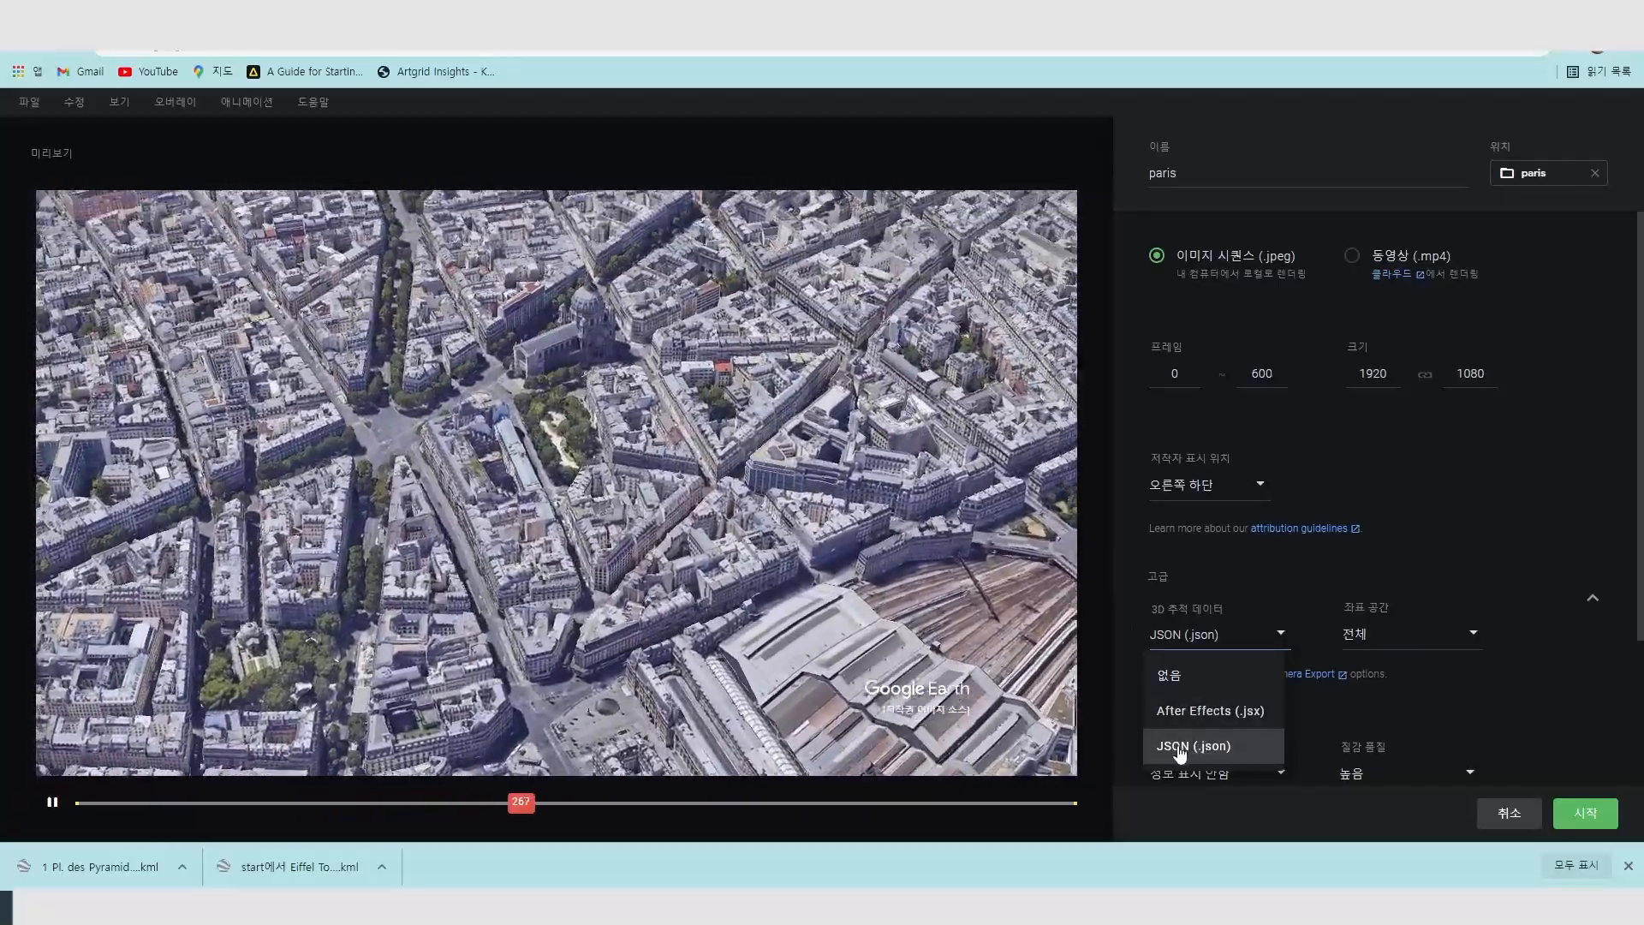
{"action": "left_click", "coordinate": [1197, 746]}
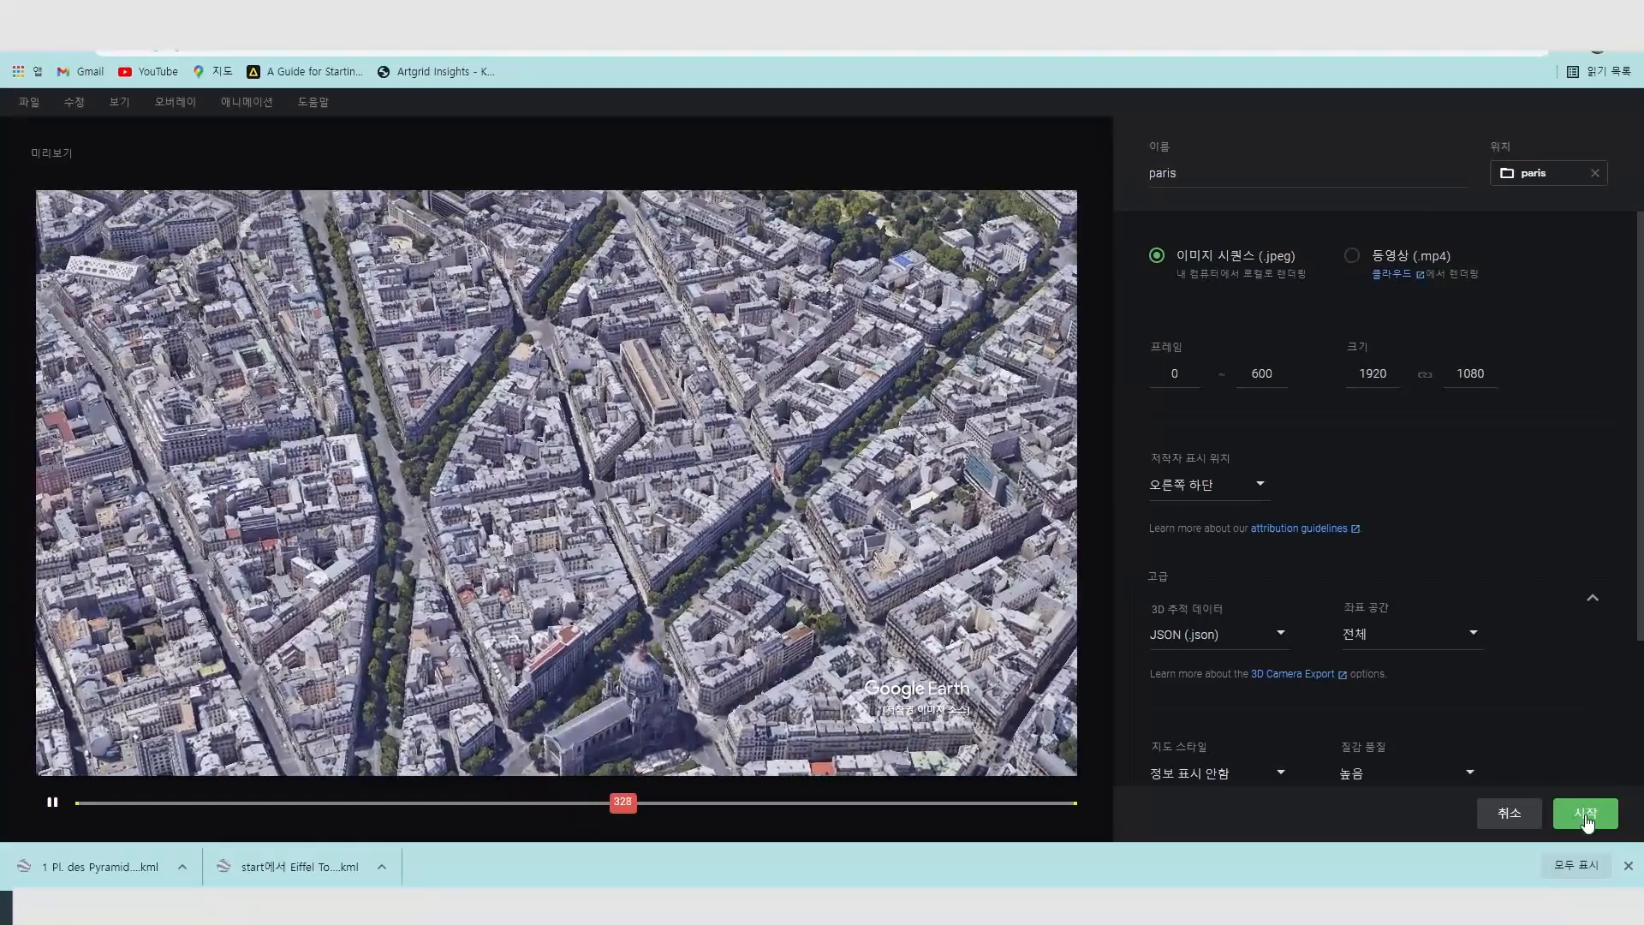
{"action": "left_click", "coordinate": [1585, 814]}
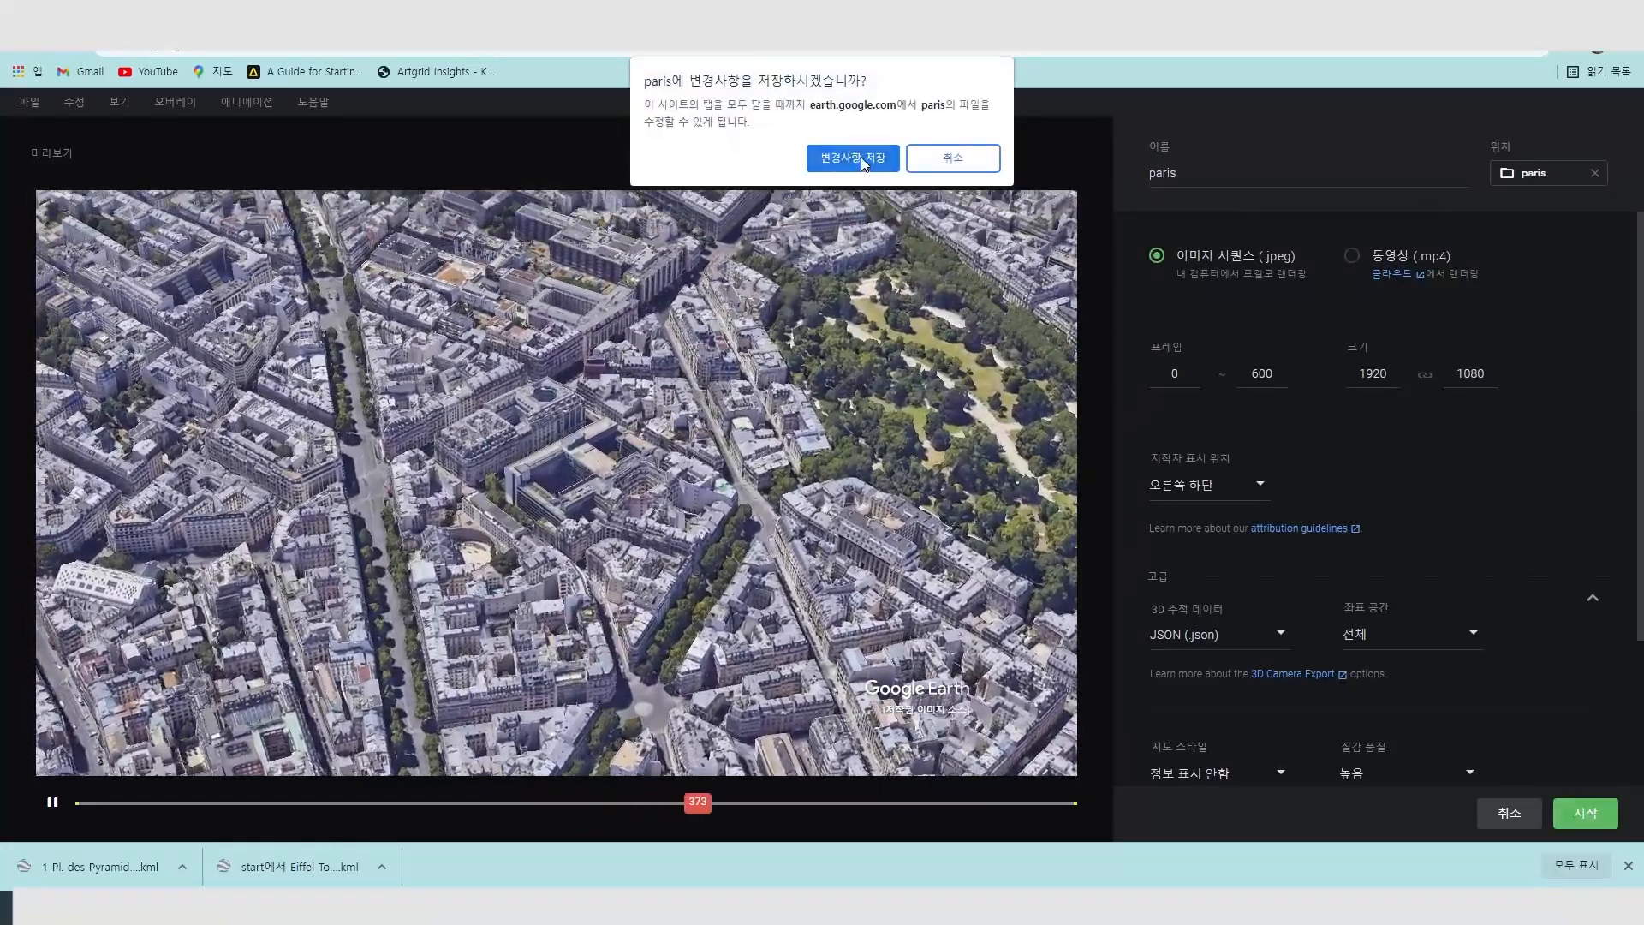
{"action": "left_click", "coordinate": [860, 157]}
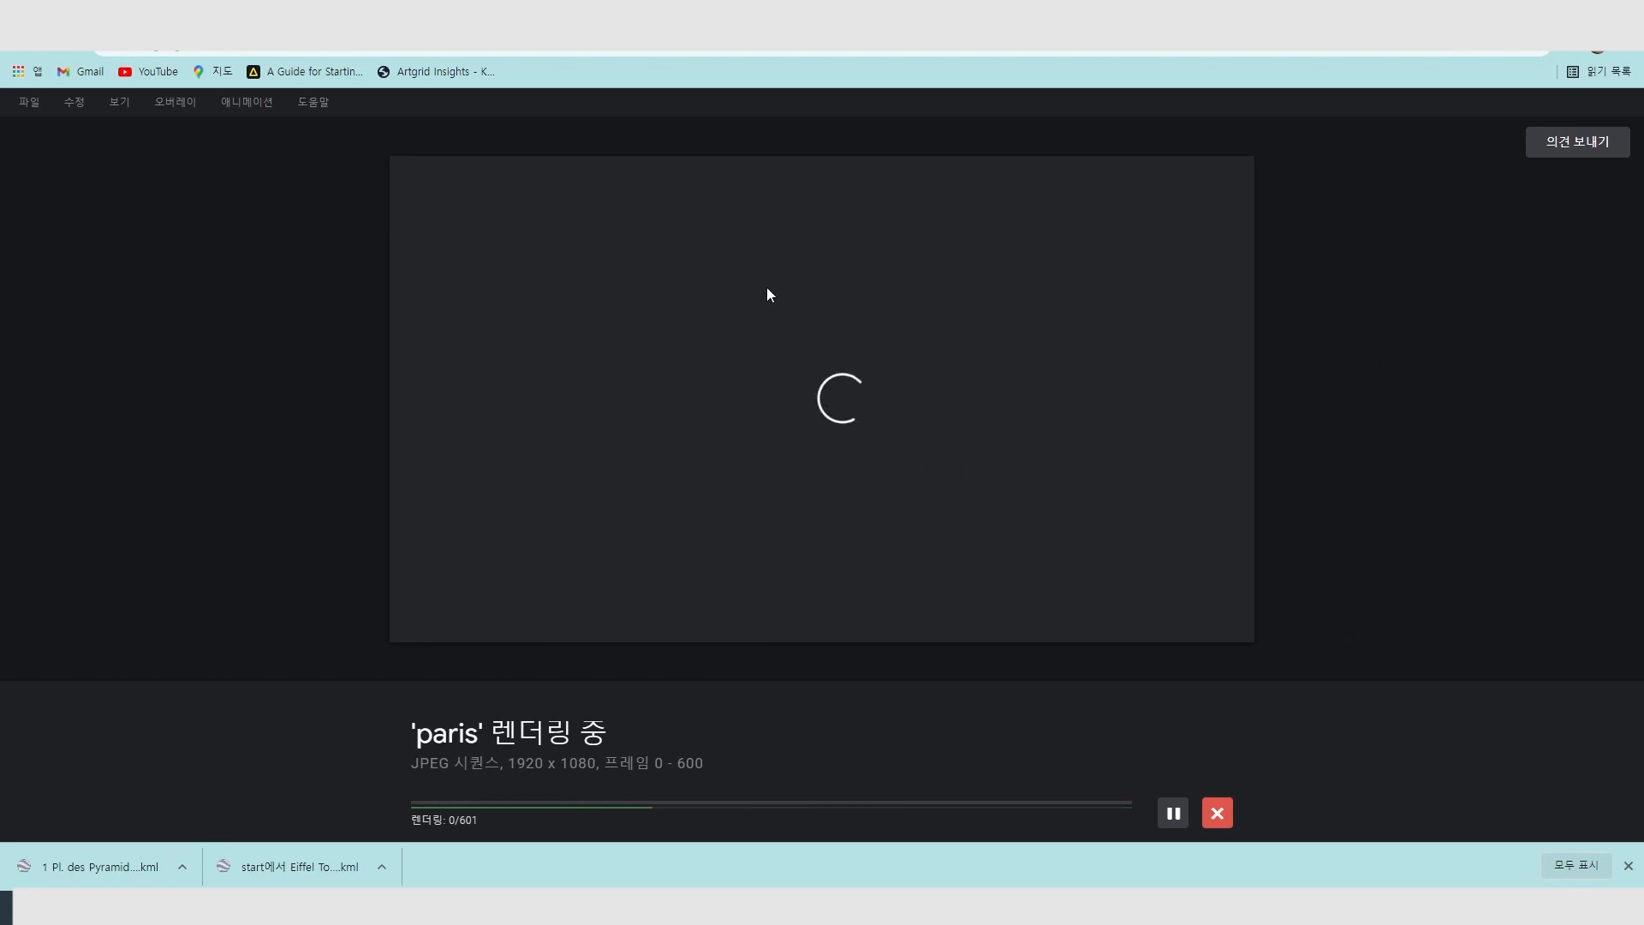
{"action": "key", "text": "ctrl+t"}
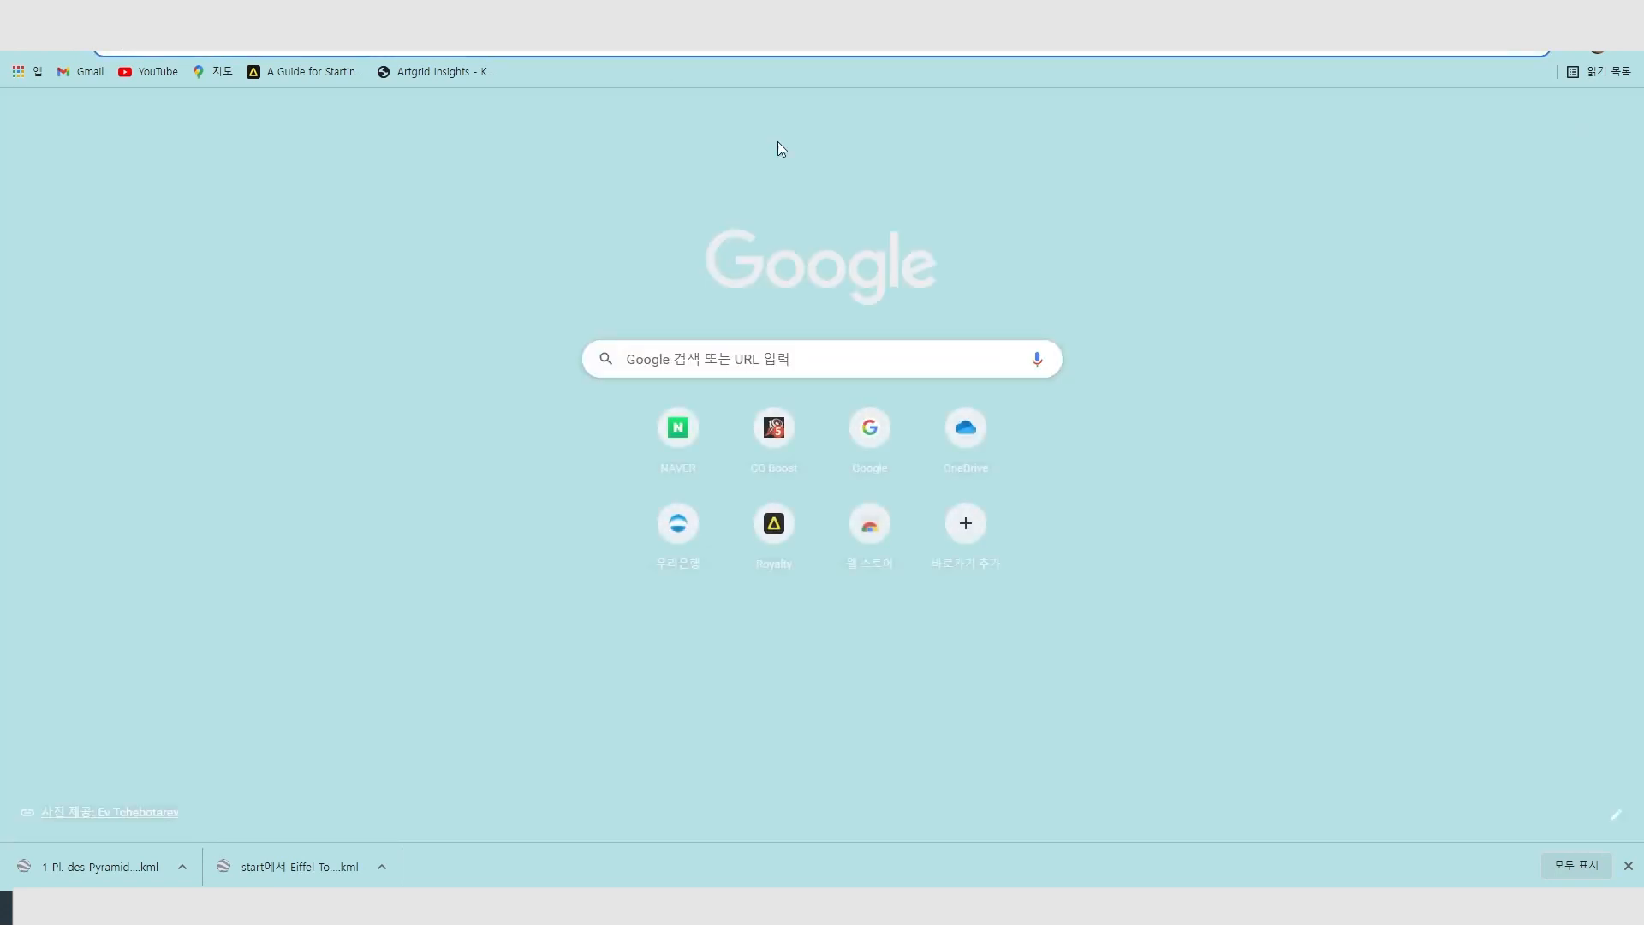
{"action": "key", "text": "ctrl+w"}
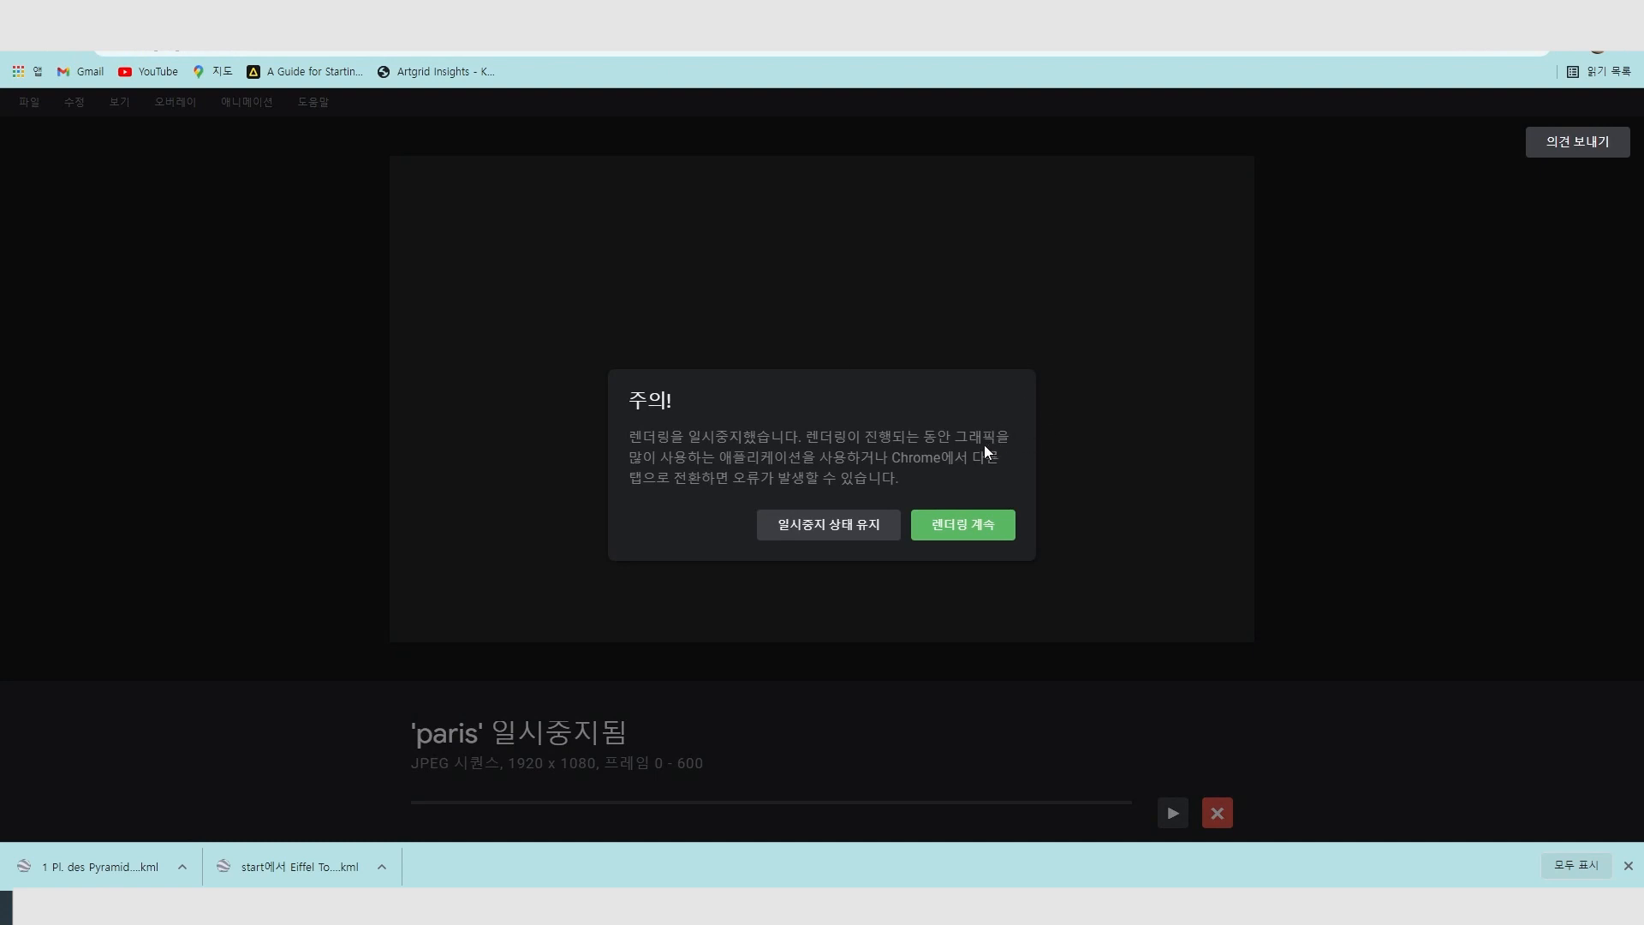
{"action": "left_click", "coordinate": [950, 525]}
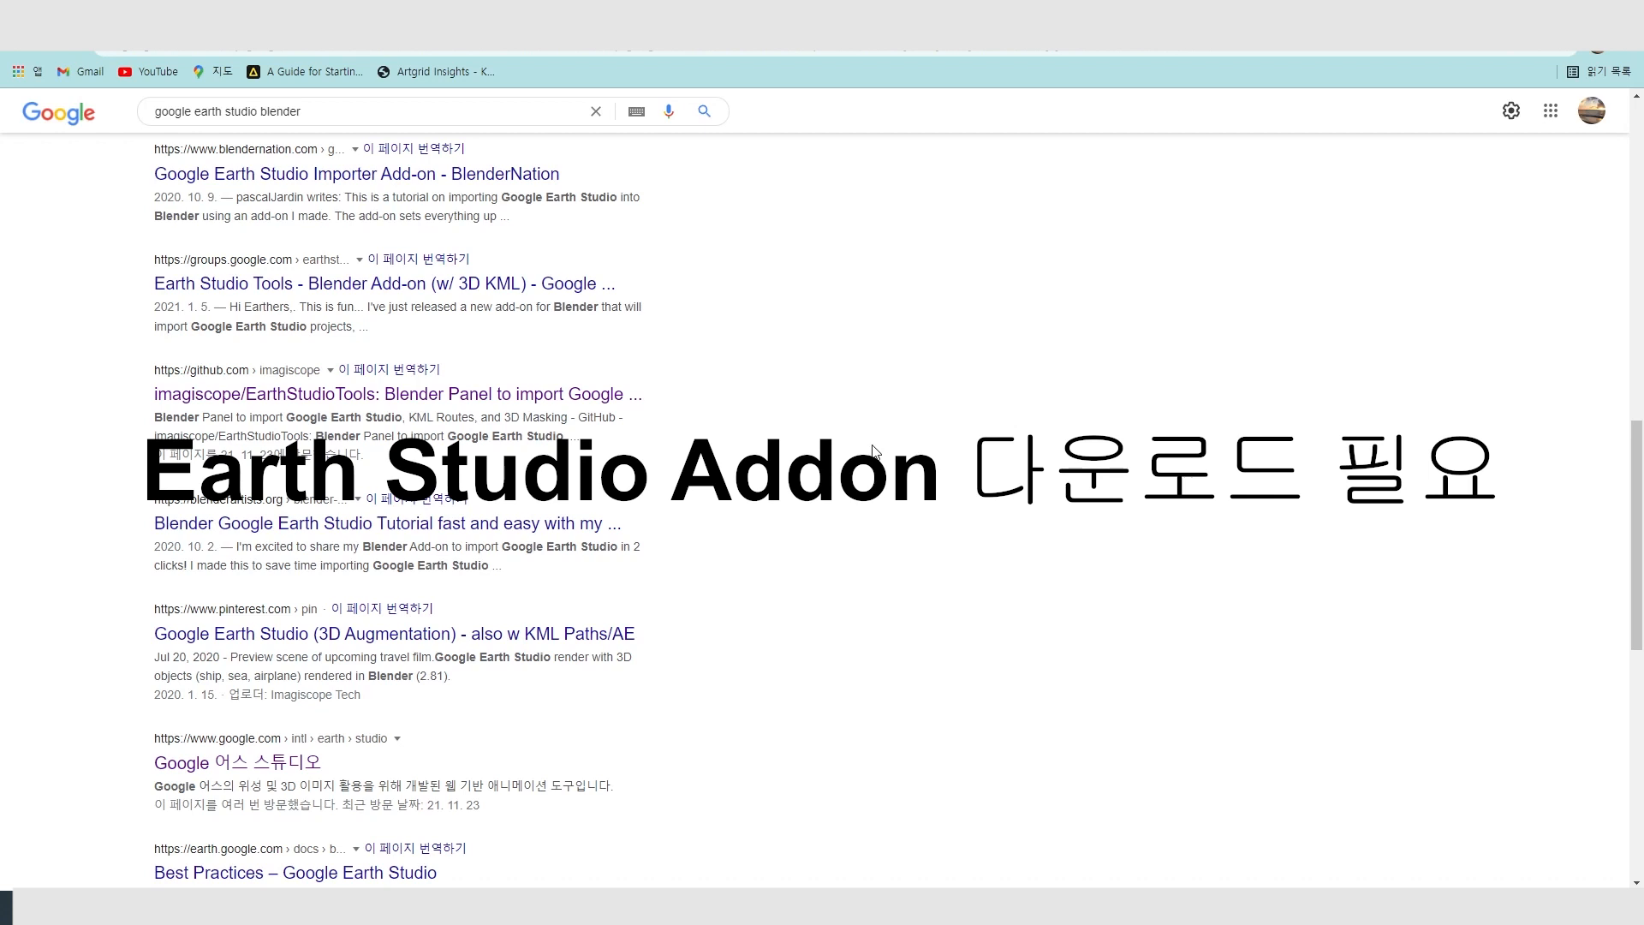
Open the imagiscope/EarthStudioTools GitHub repository from the search results and download it as a ZIP file.
{"action": "left_click", "coordinate": [550, 393]}
{"action": "left_click", "coordinate": [1033, 286]}
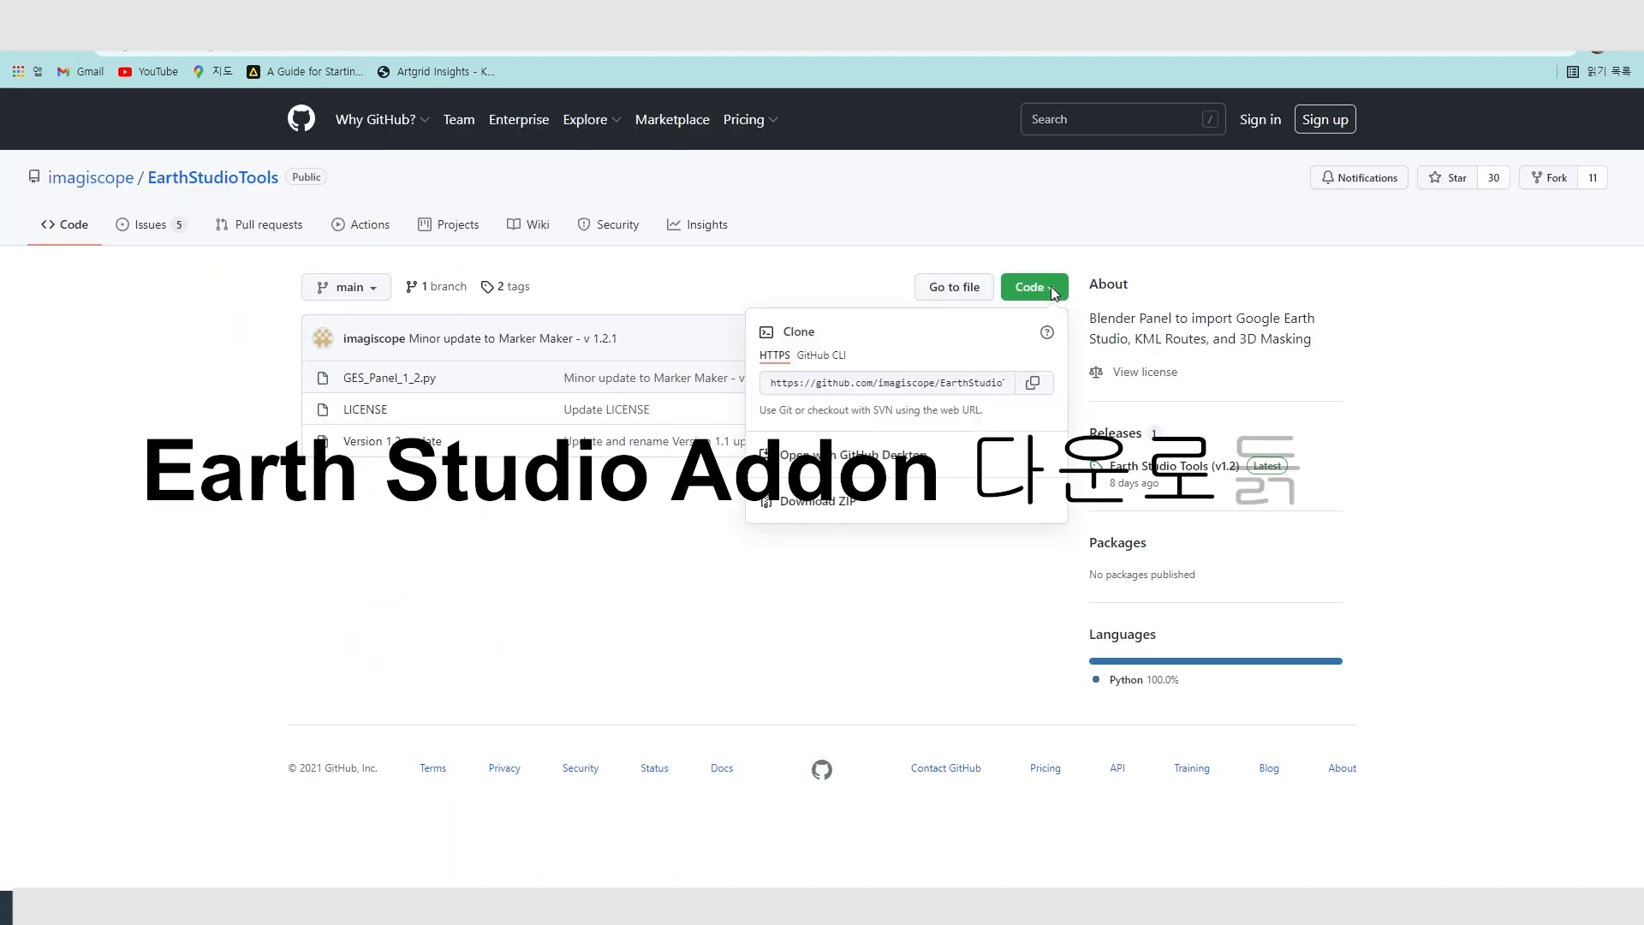
{"action": "left_click", "coordinate": [867, 499]}
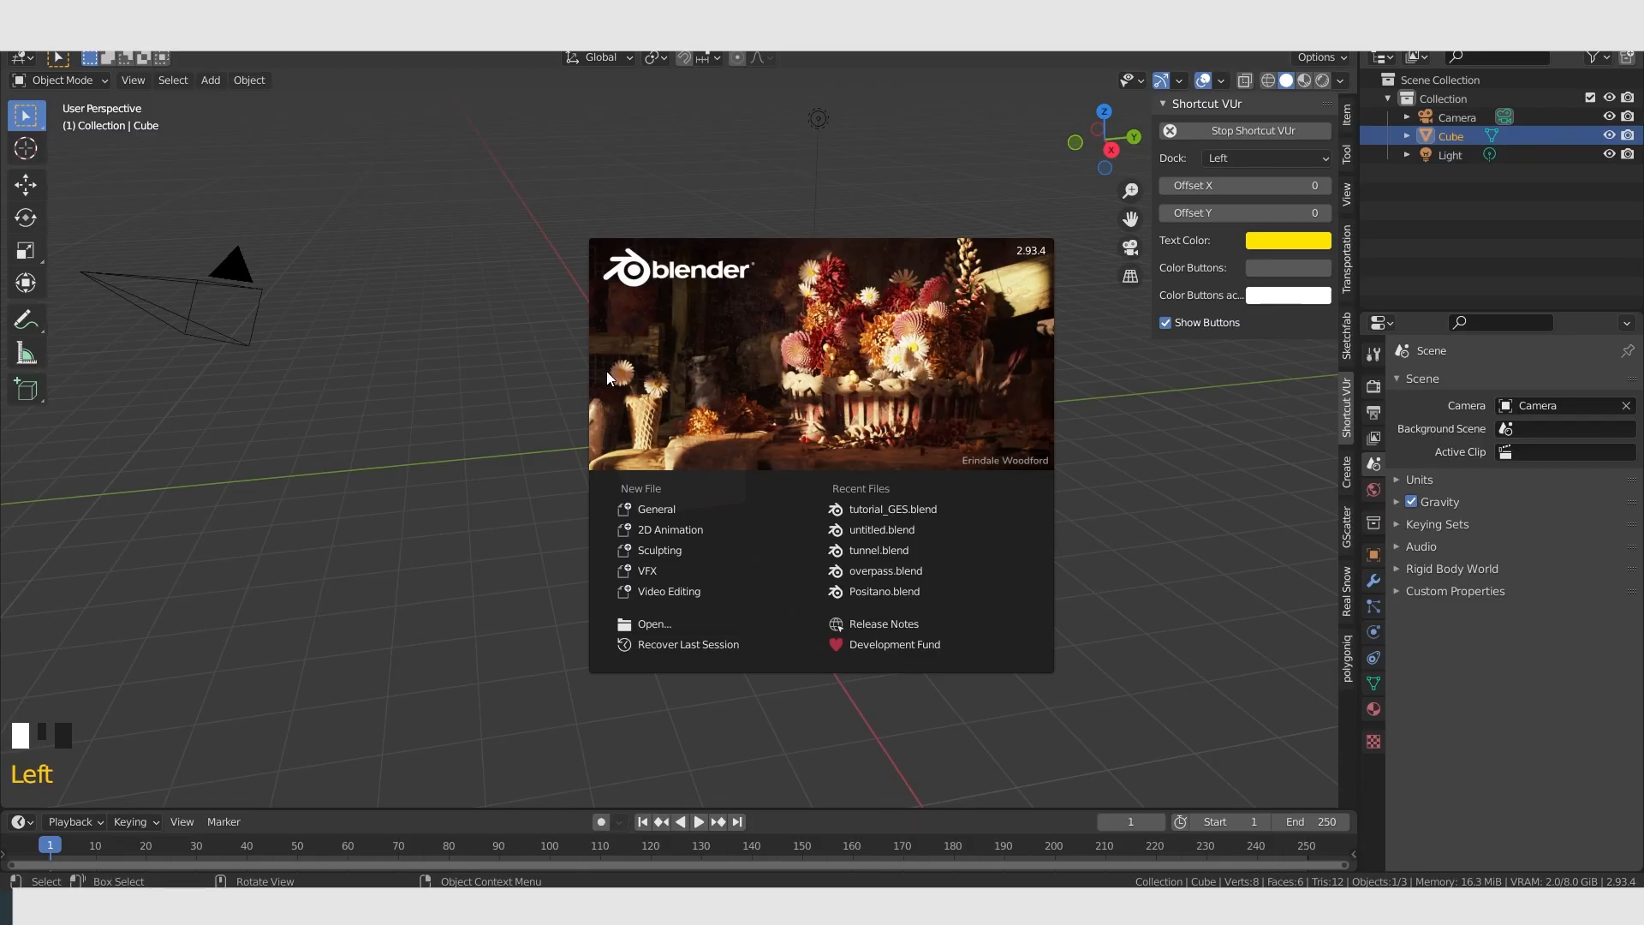
Switch to Blender and install the add-on file GES_Panel_1_2.py from the EarthStudioTools-main folder in Documents.
{"action": "left_click", "coordinate": [363, 210]}
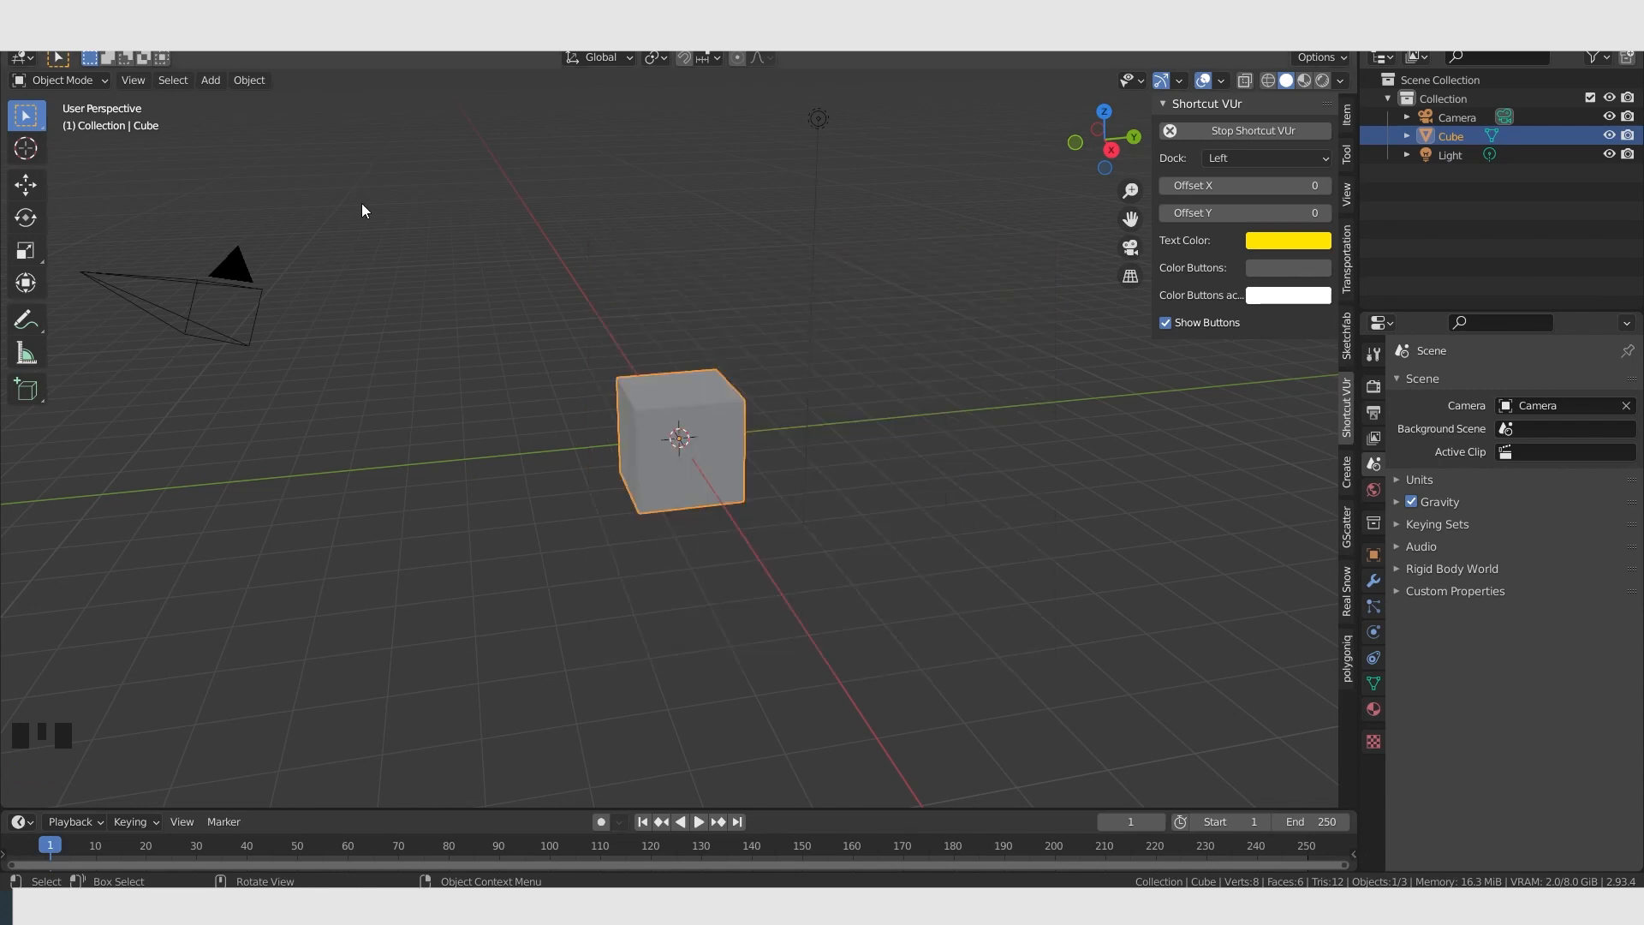
{"action": "left_click", "coordinate": [86, 49]}
{"action": "left_click", "coordinate": [135, 294]}
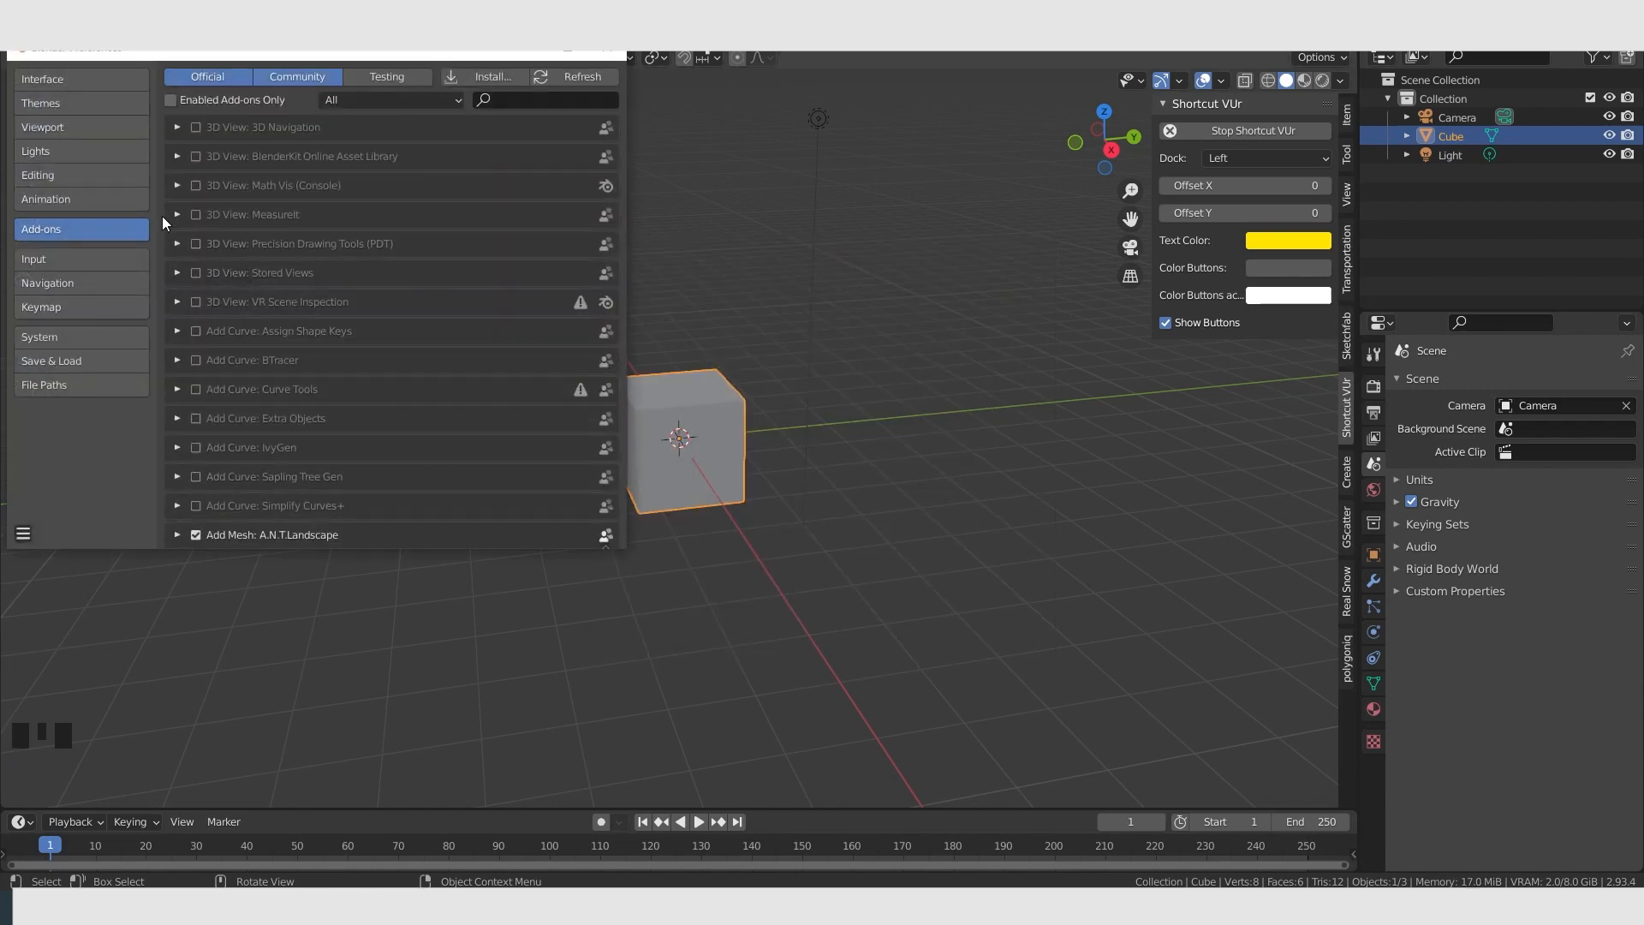
{"action": "left_click", "coordinate": [494, 80]}
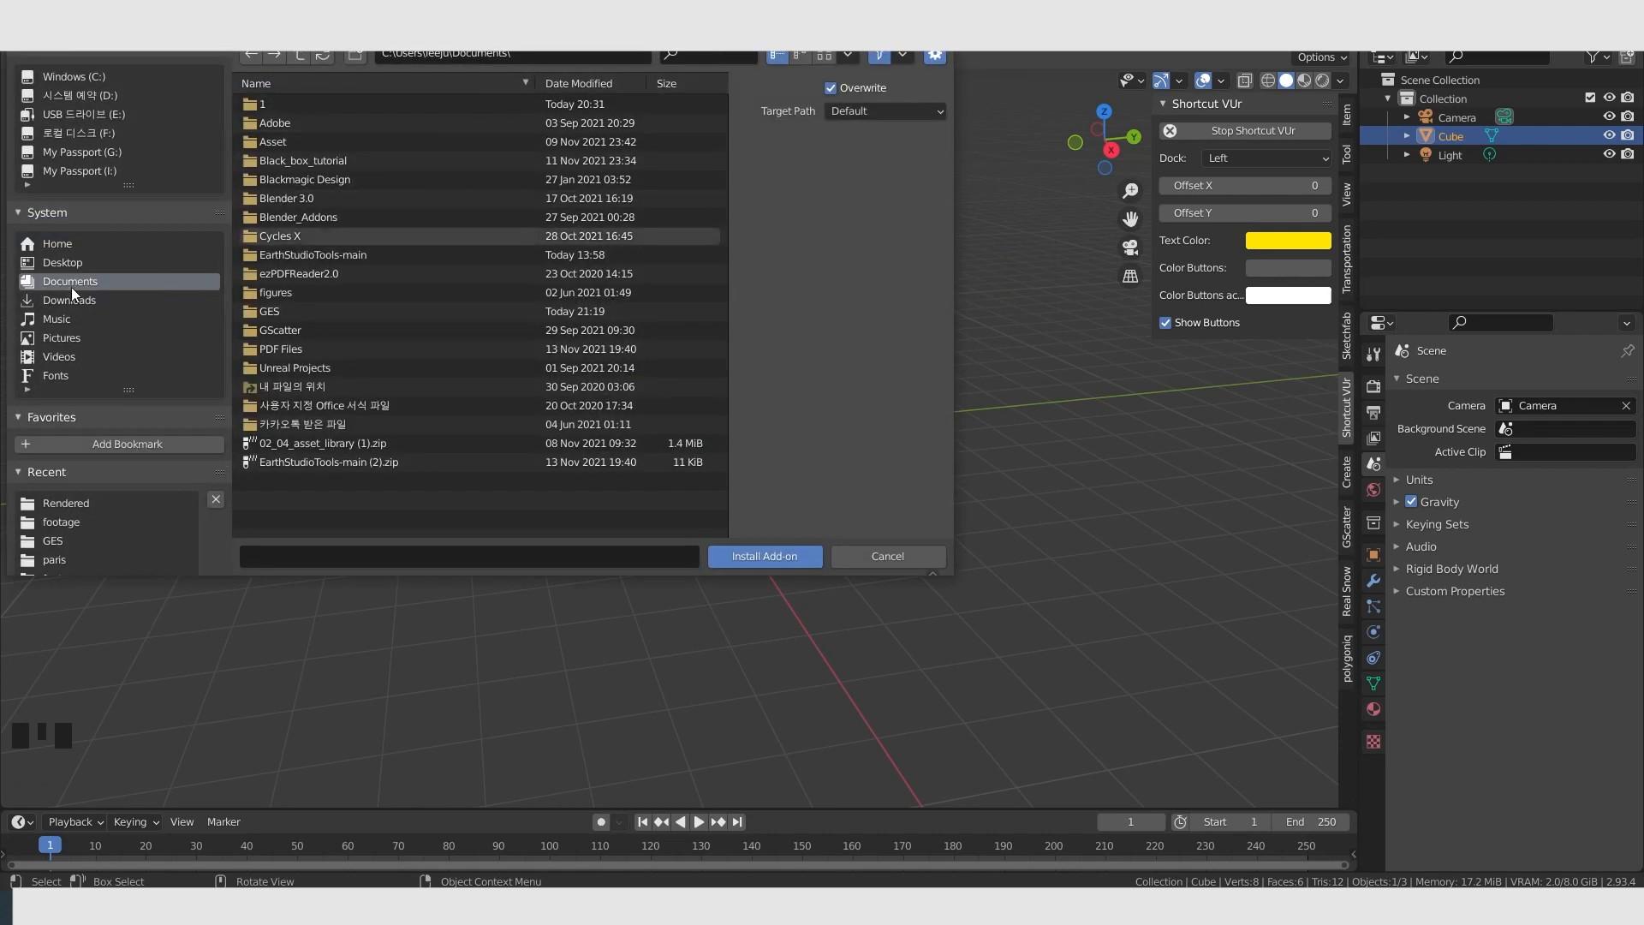
{"action": "double_click", "coordinate": [329, 255]}
{"action": "double_click", "coordinate": [330, 104]}
{"action": "double_click", "coordinate": [330, 103]}
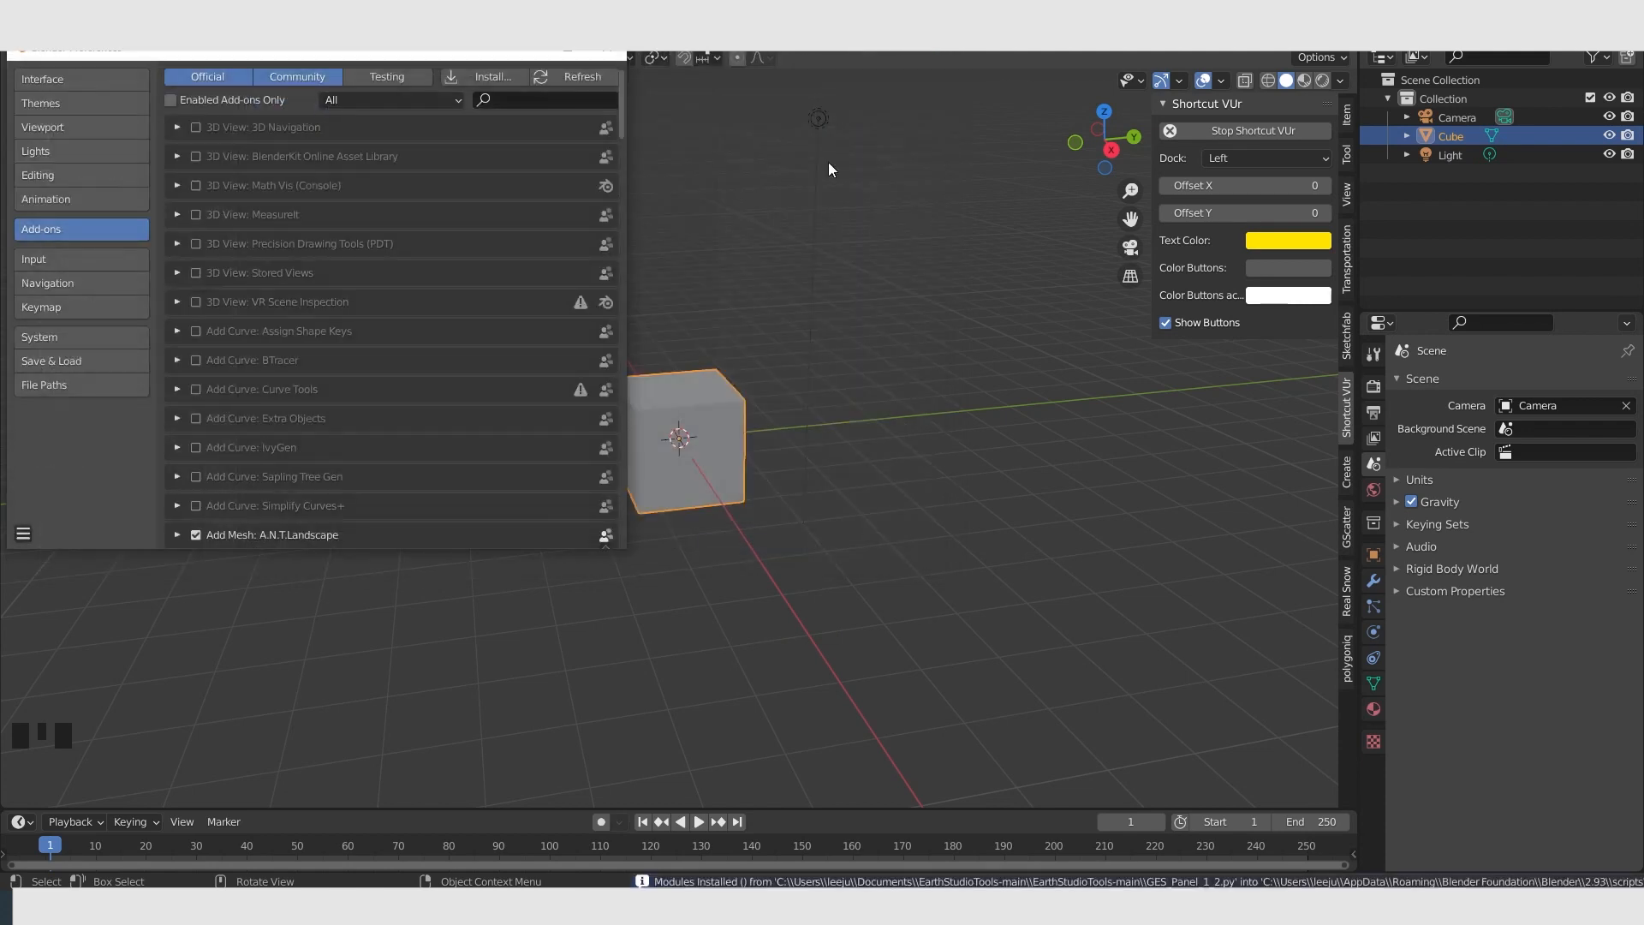
Find the Import-Export: Earth Studio add-on by searching for "eart", enable it, and close the preferences.
{"action": "left_click", "coordinate": [546, 101]}
{"action": "type", "text": "eart"}
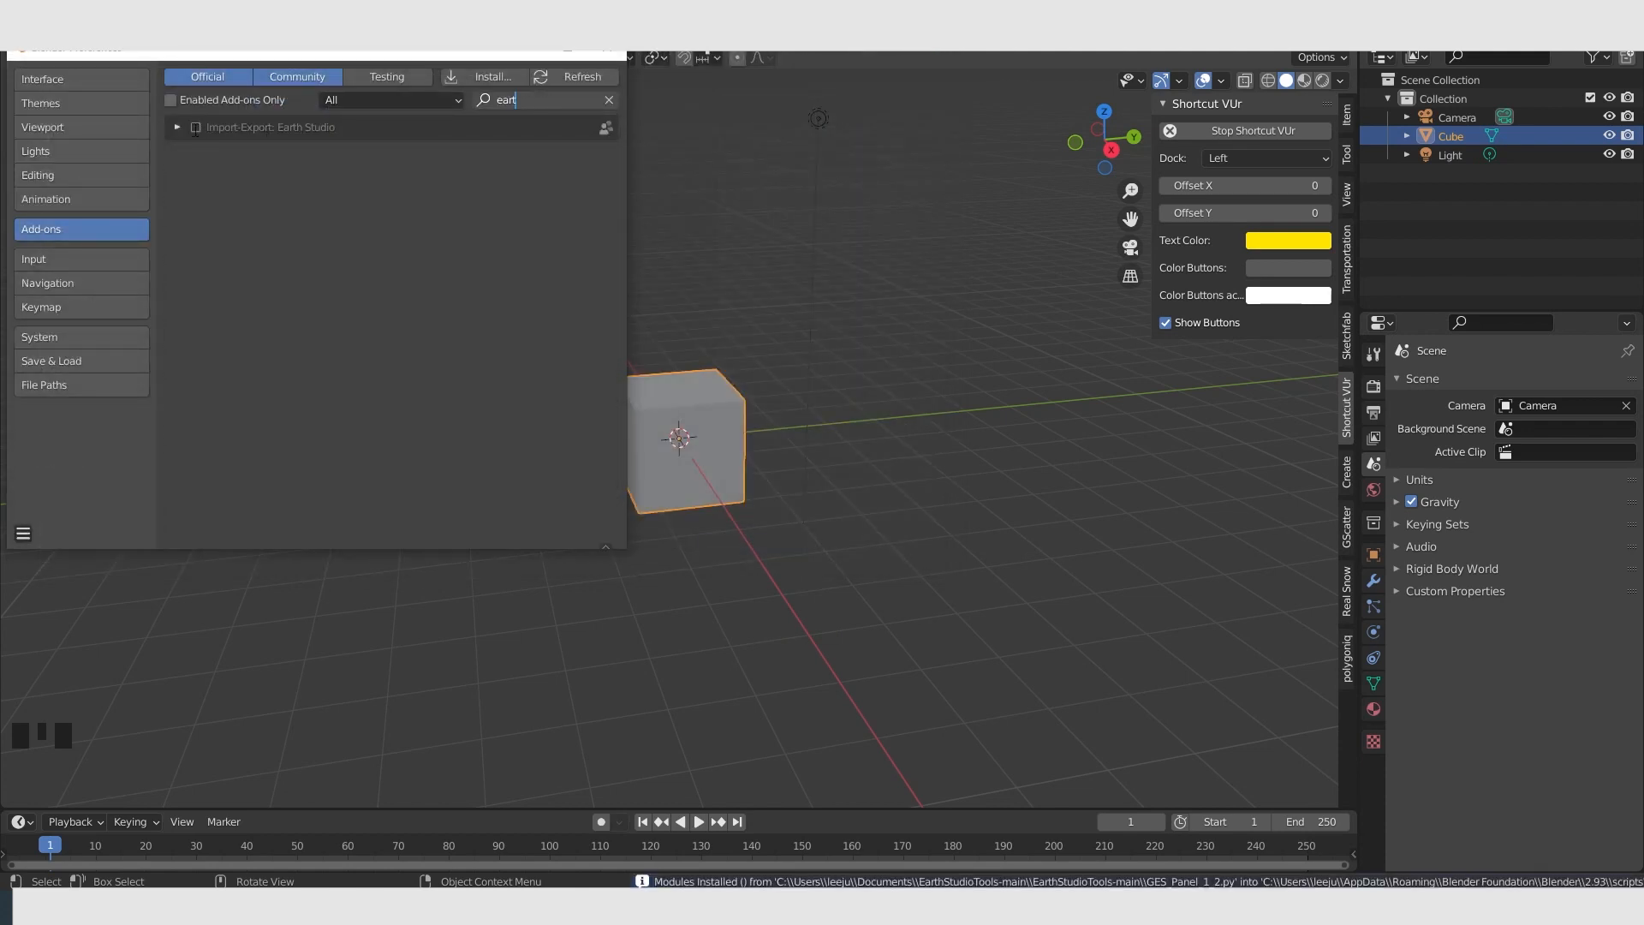
{"action": "left_click", "coordinate": [195, 128]}
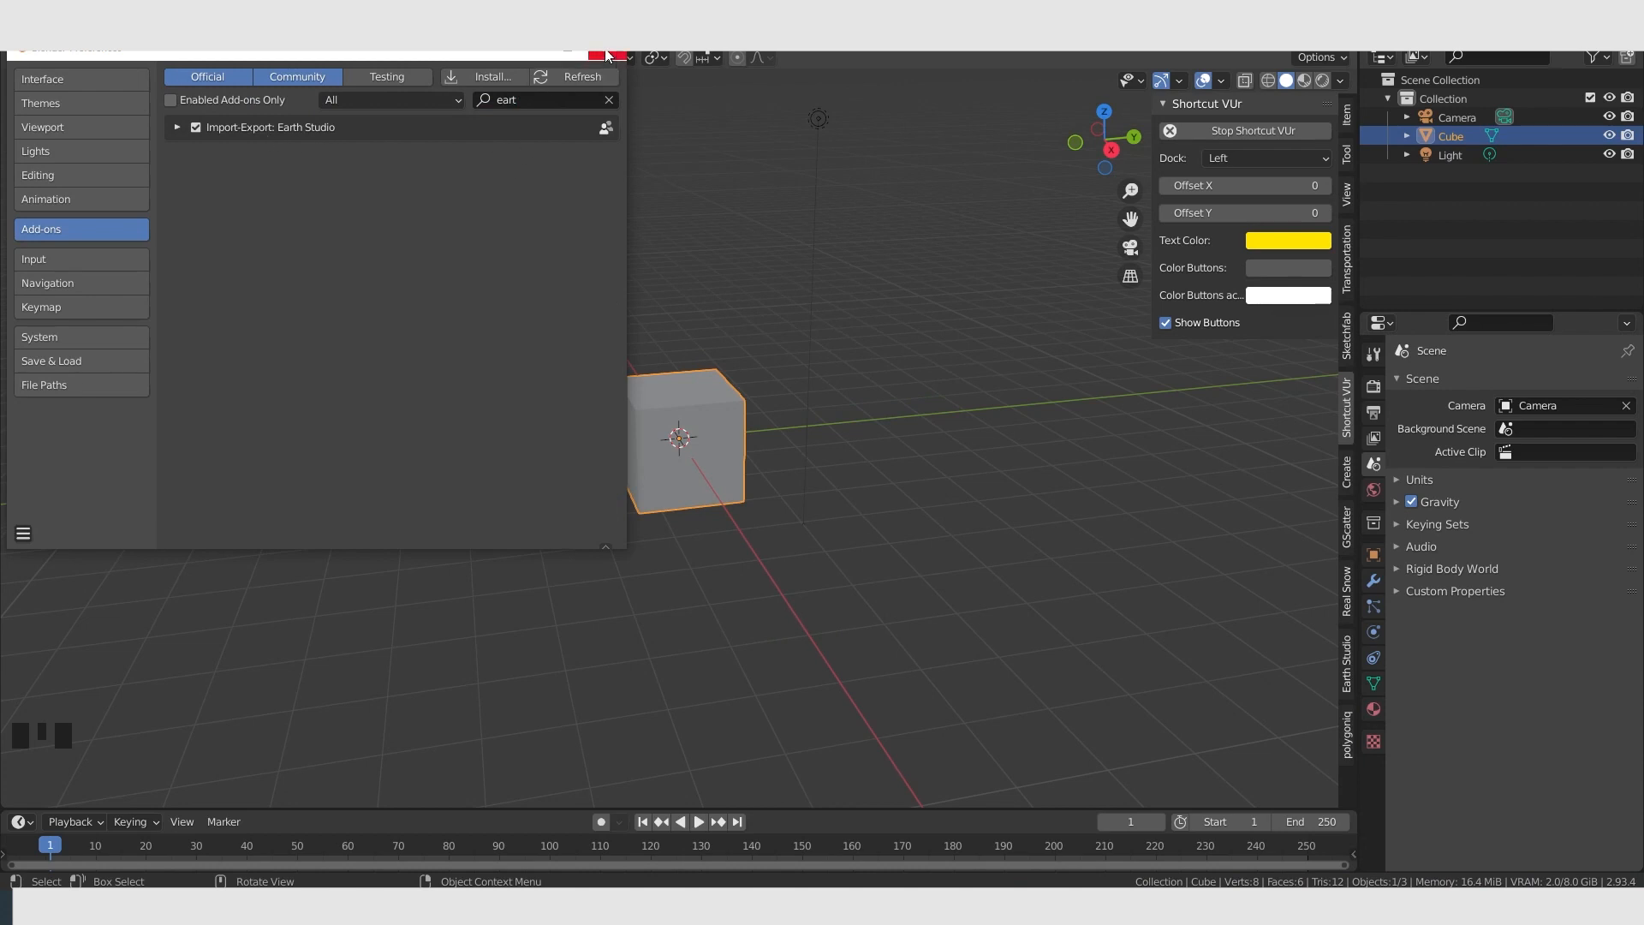
{"action": "left_click", "coordinate": [607, 54]}
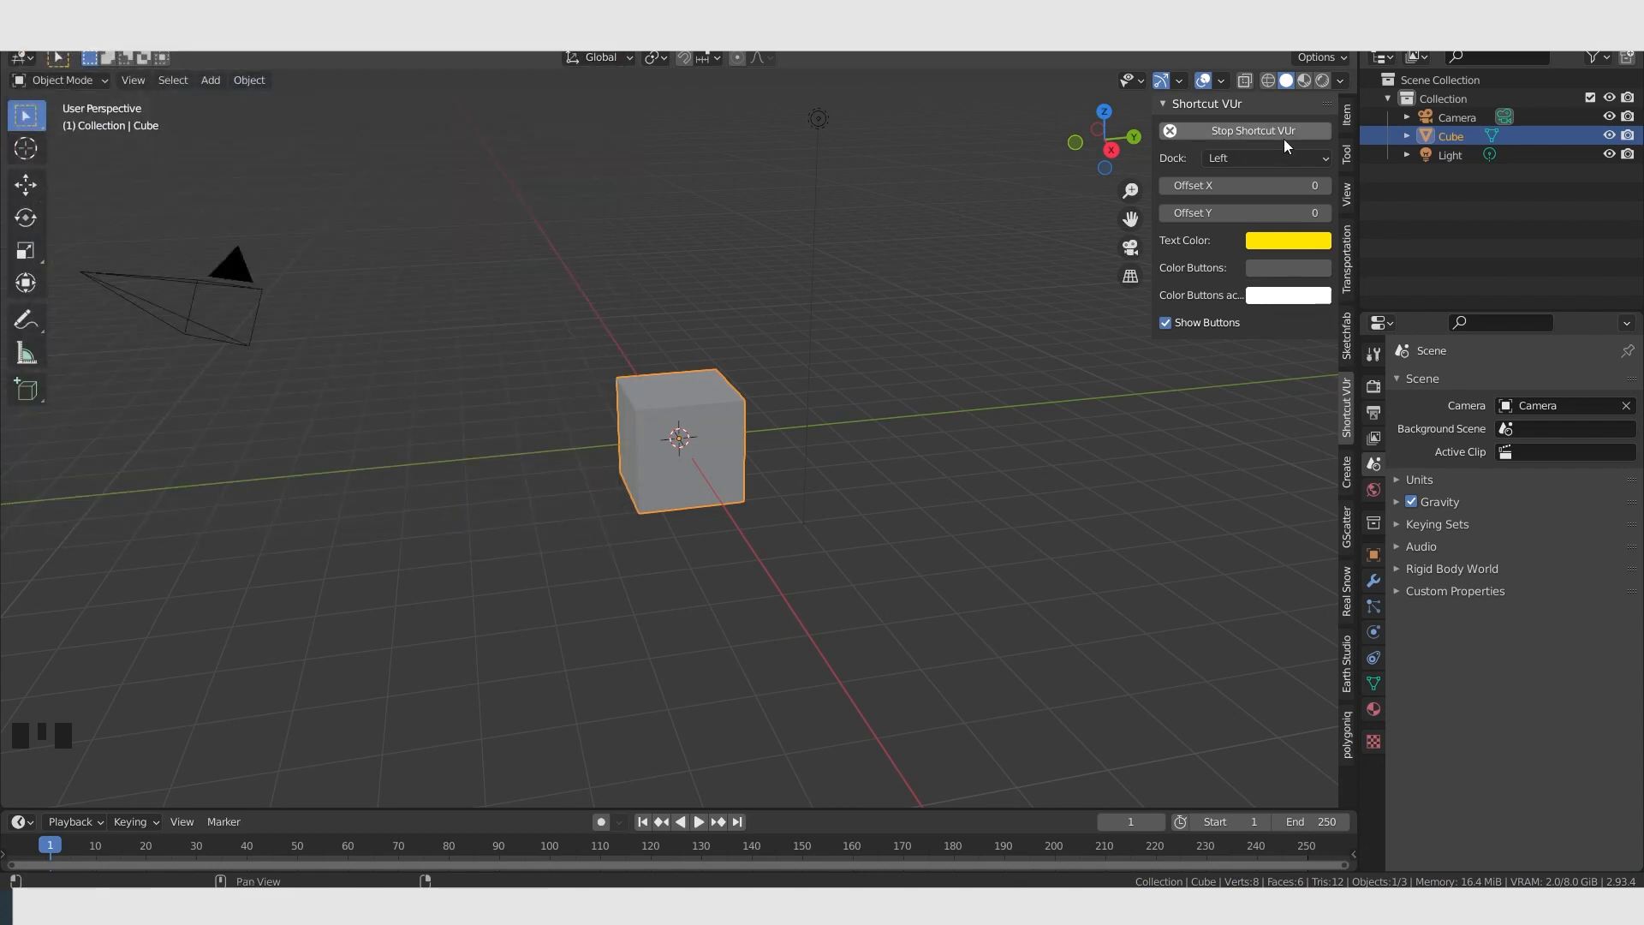
In the Earth Studio import settings, choose the first rendered Paris JPEG as footage and paris.json as the JSON file.
{"action": "key", "text": "n"}
{"action": "key", "text": "n"}
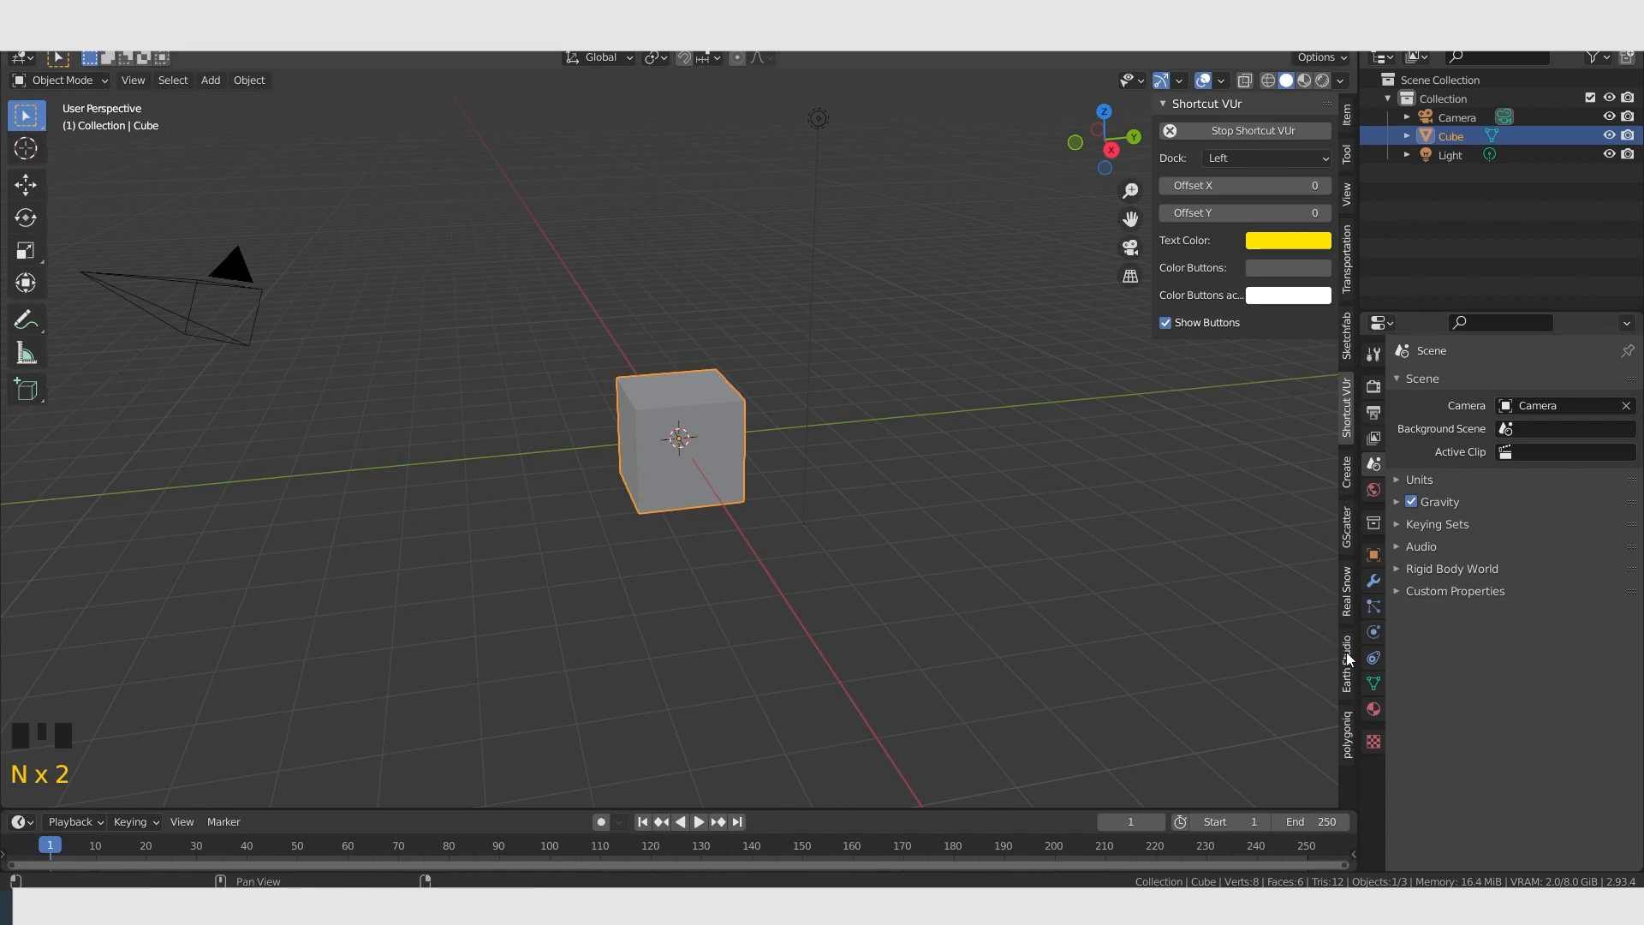
{"action": "left_click", "coordinate": [1348, 658]}
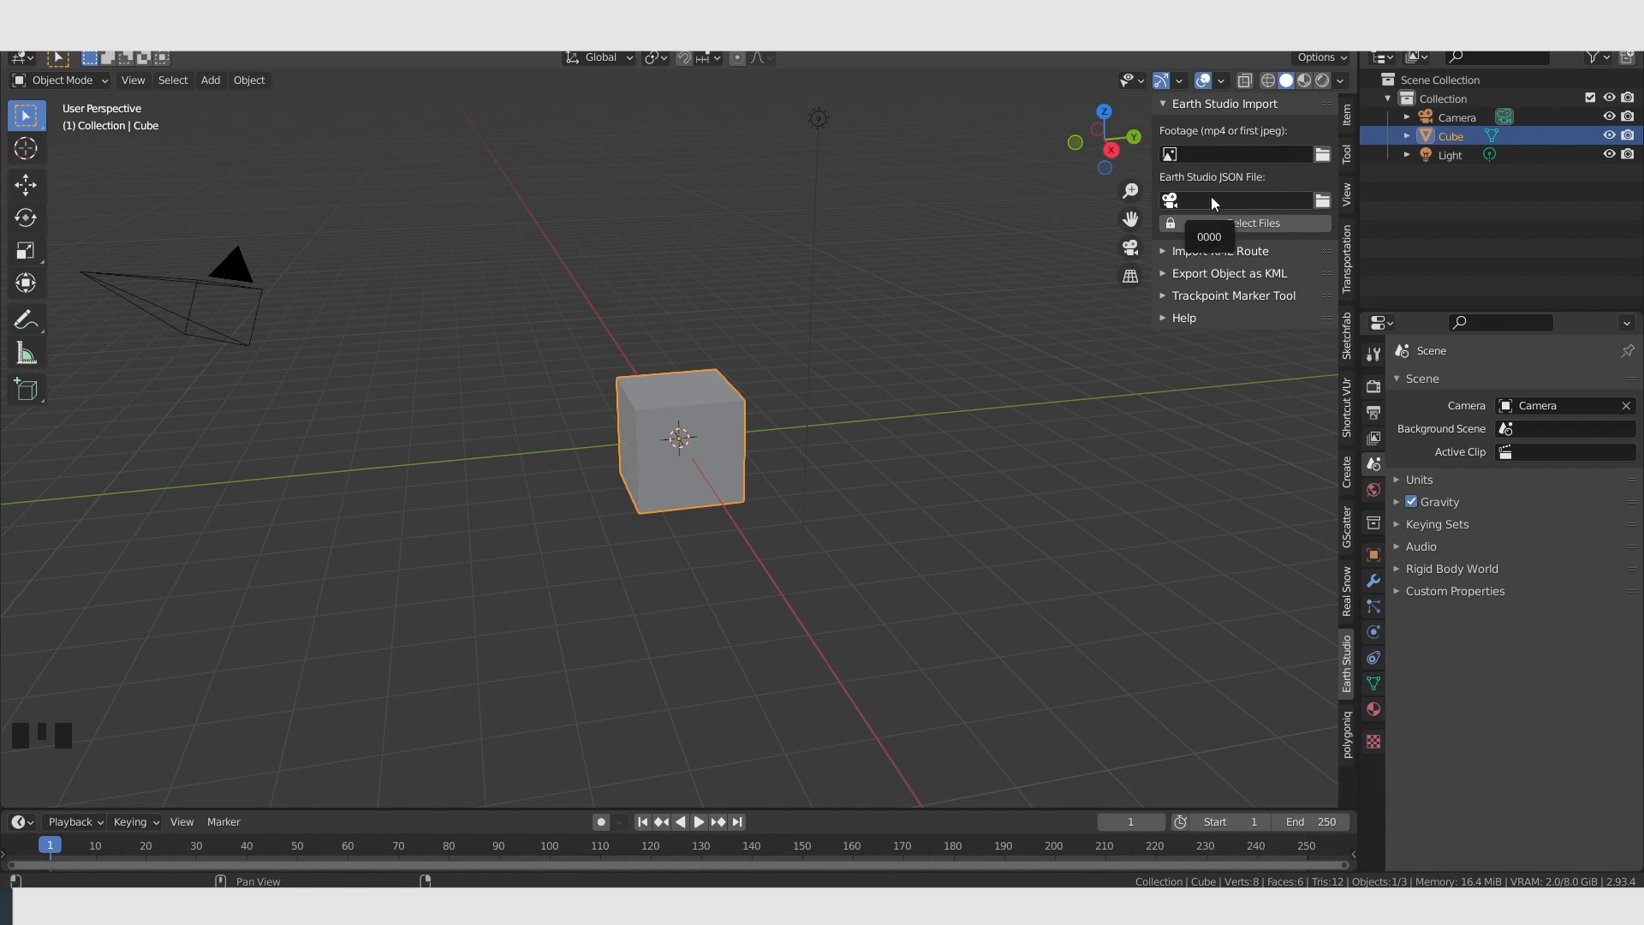
{"action": "left_click", "coordinate": [1322, 155]}
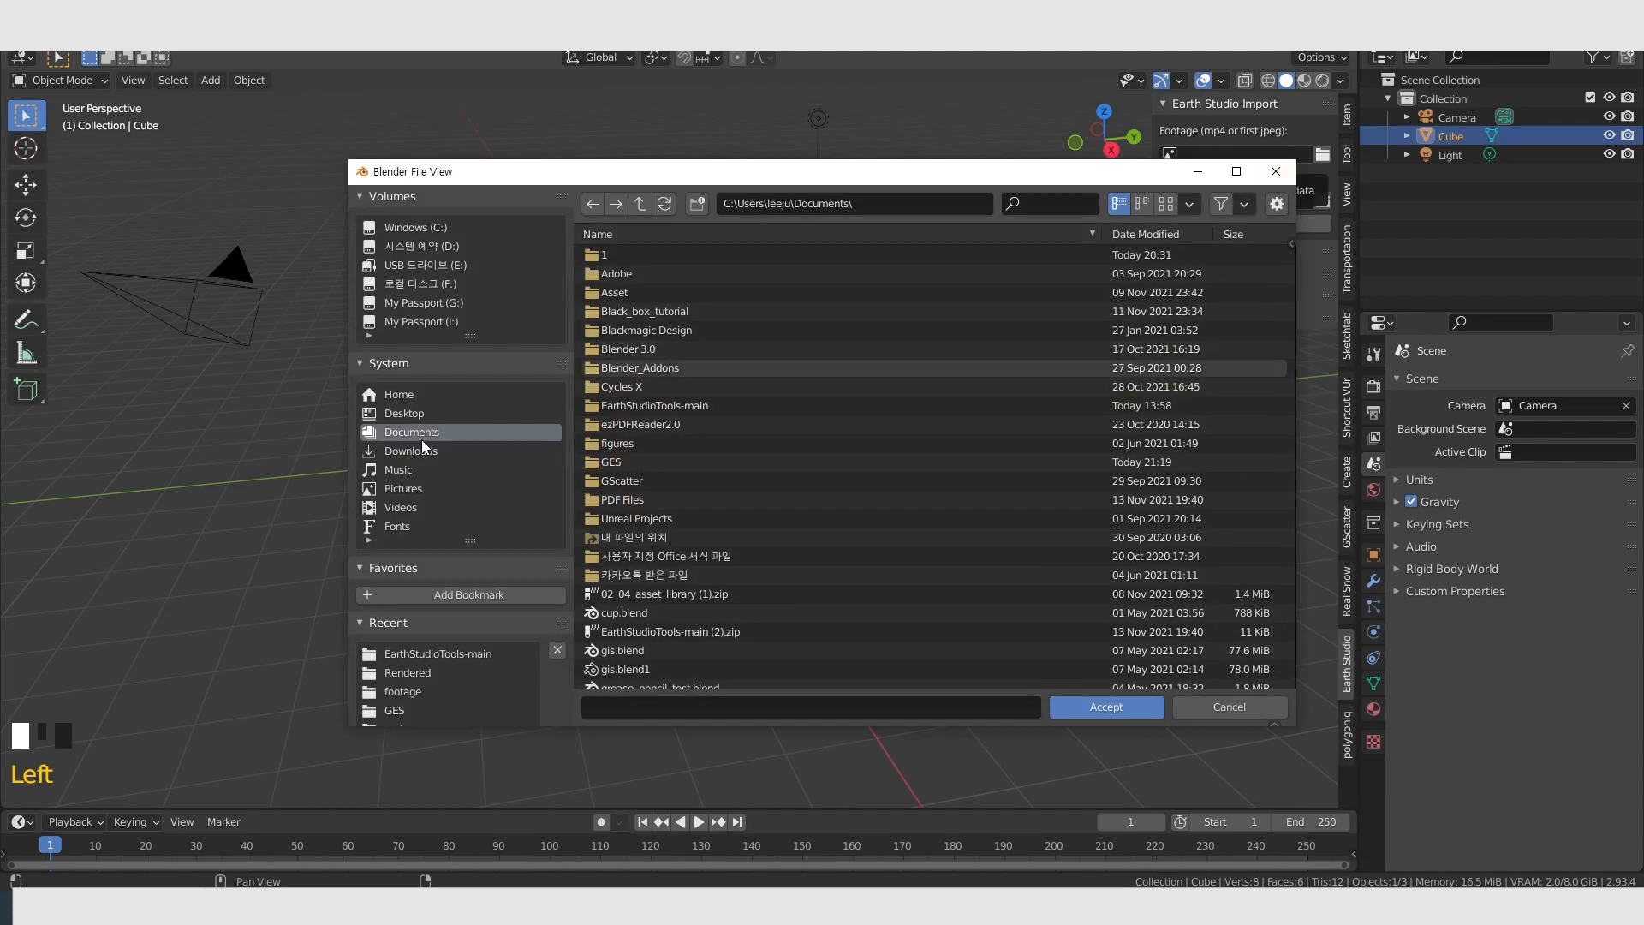
{"action": "double_click", "coordinate": [656, 257]}
{"action": "double_click", "coordinate": [656, 259]}
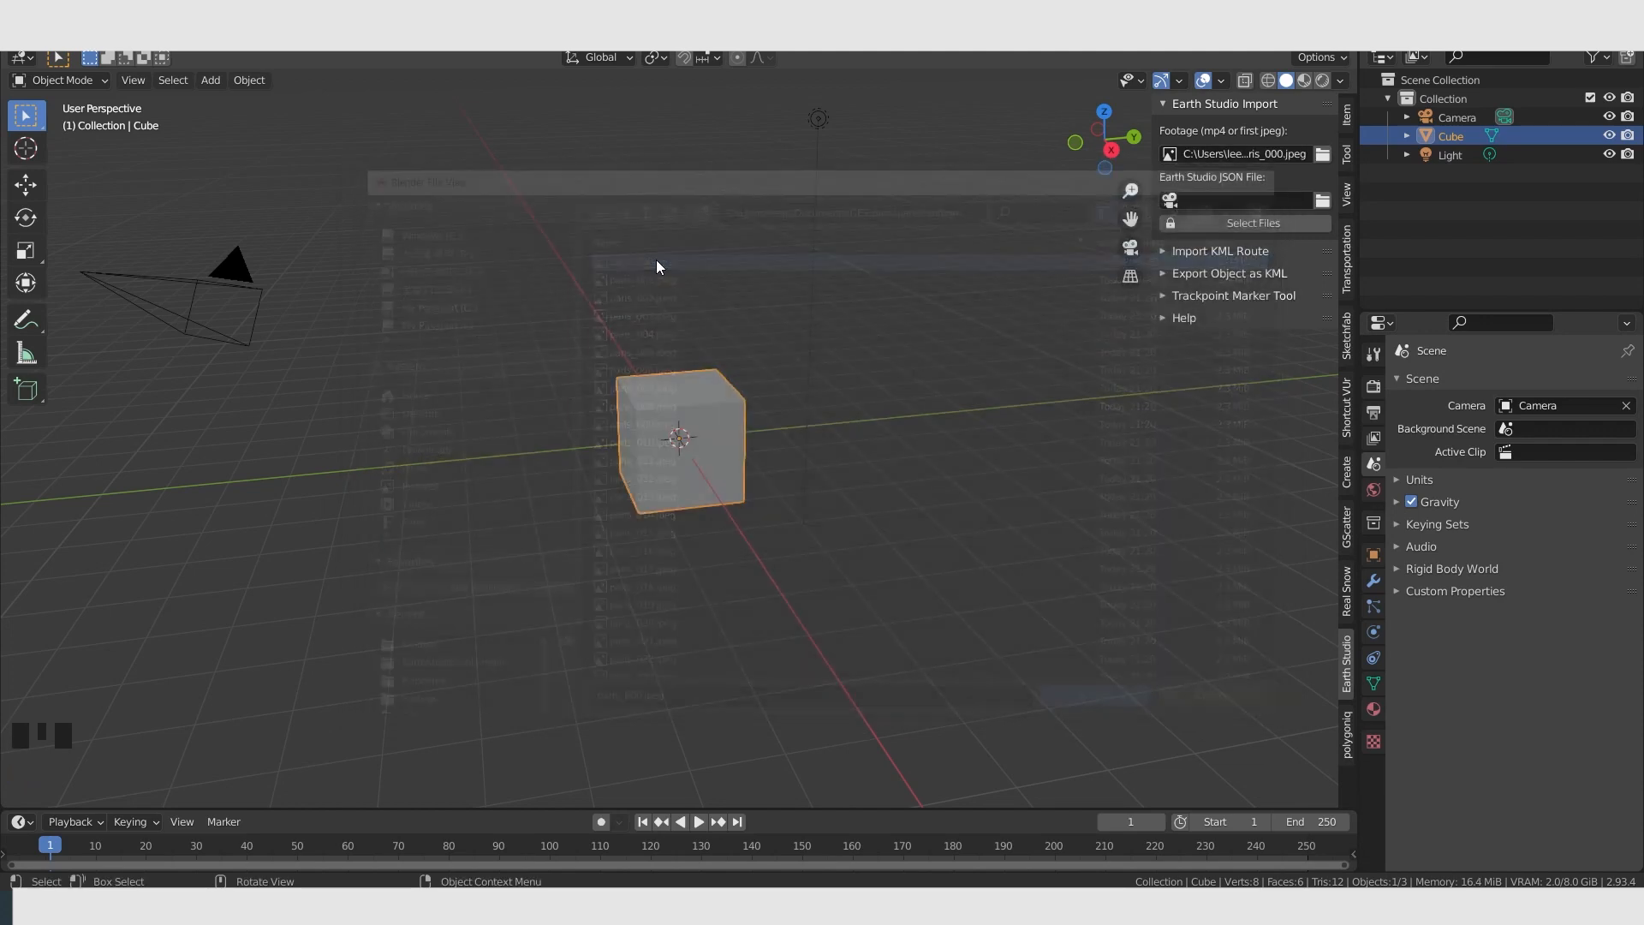
{"action": "left_click", "coordinate": [1318, 202]}
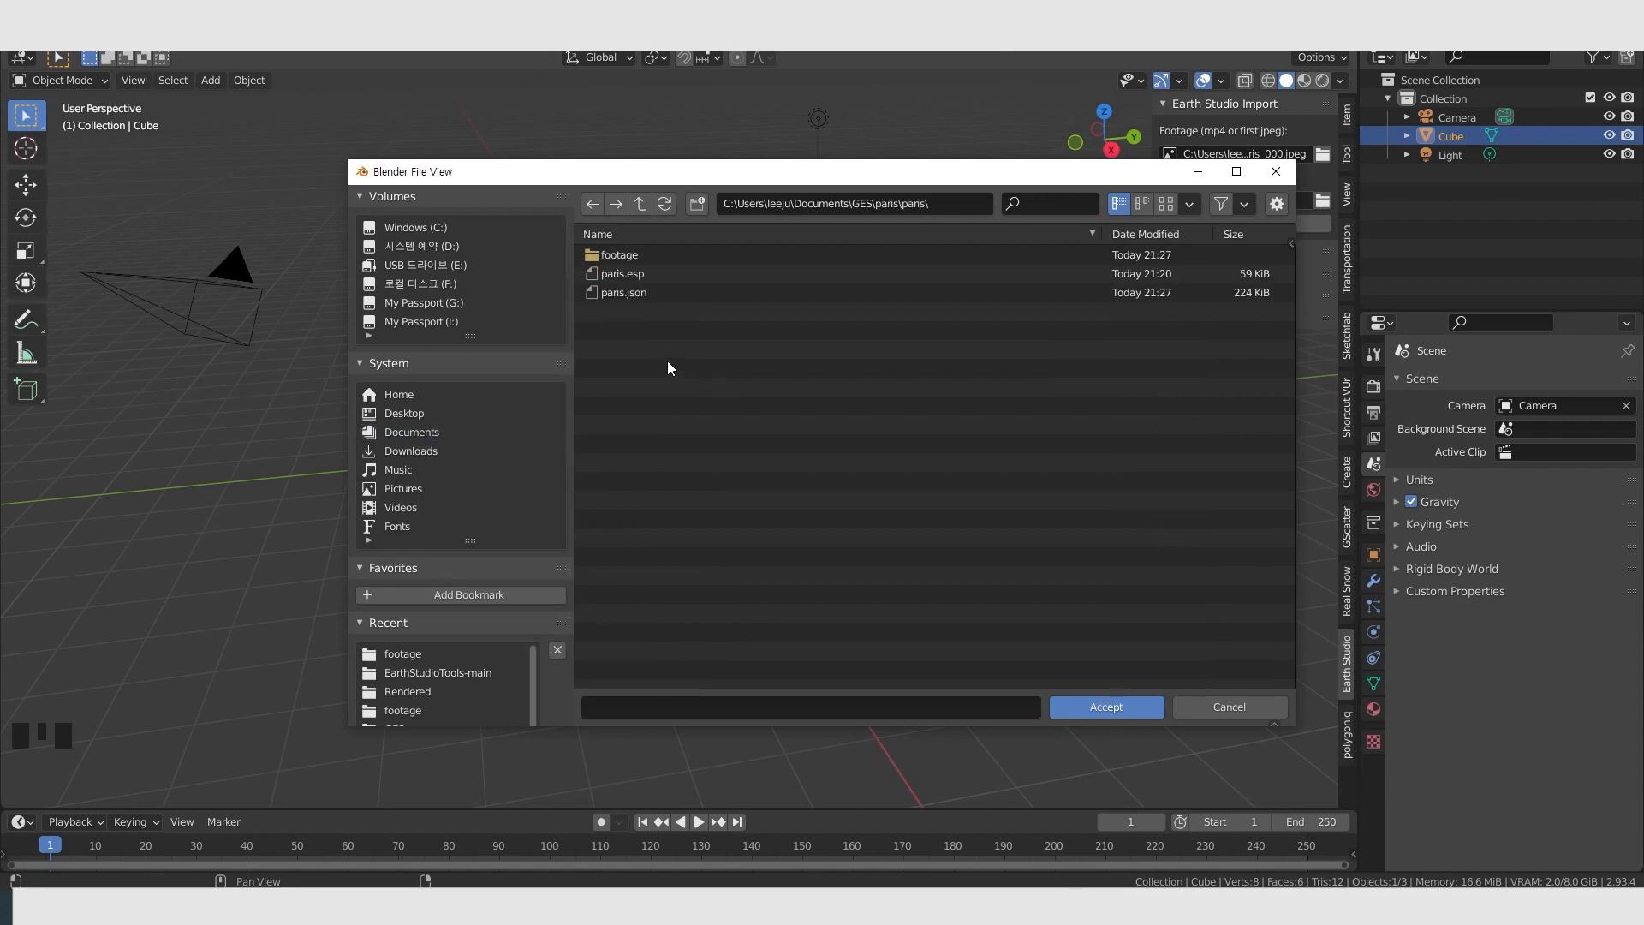
{"action": "double_click", "coordinate": [617, 292]}
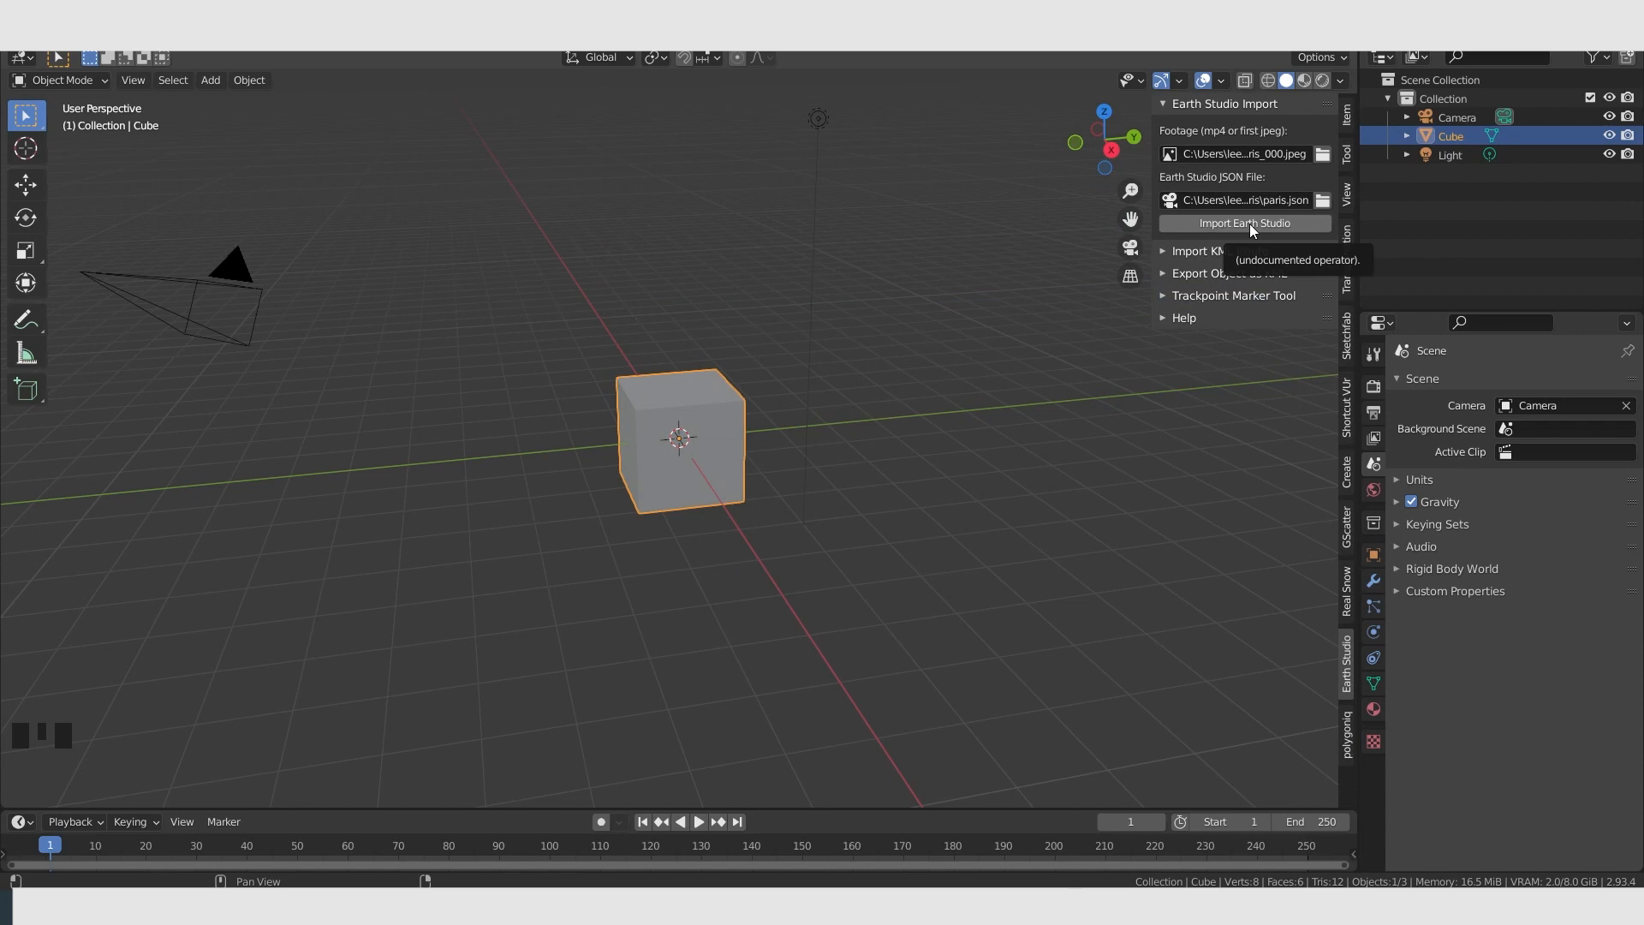
Create a new collection directly under the Scene Collection and name it paris.
{"action": "left_click", "coordinate": [1569, 232]}
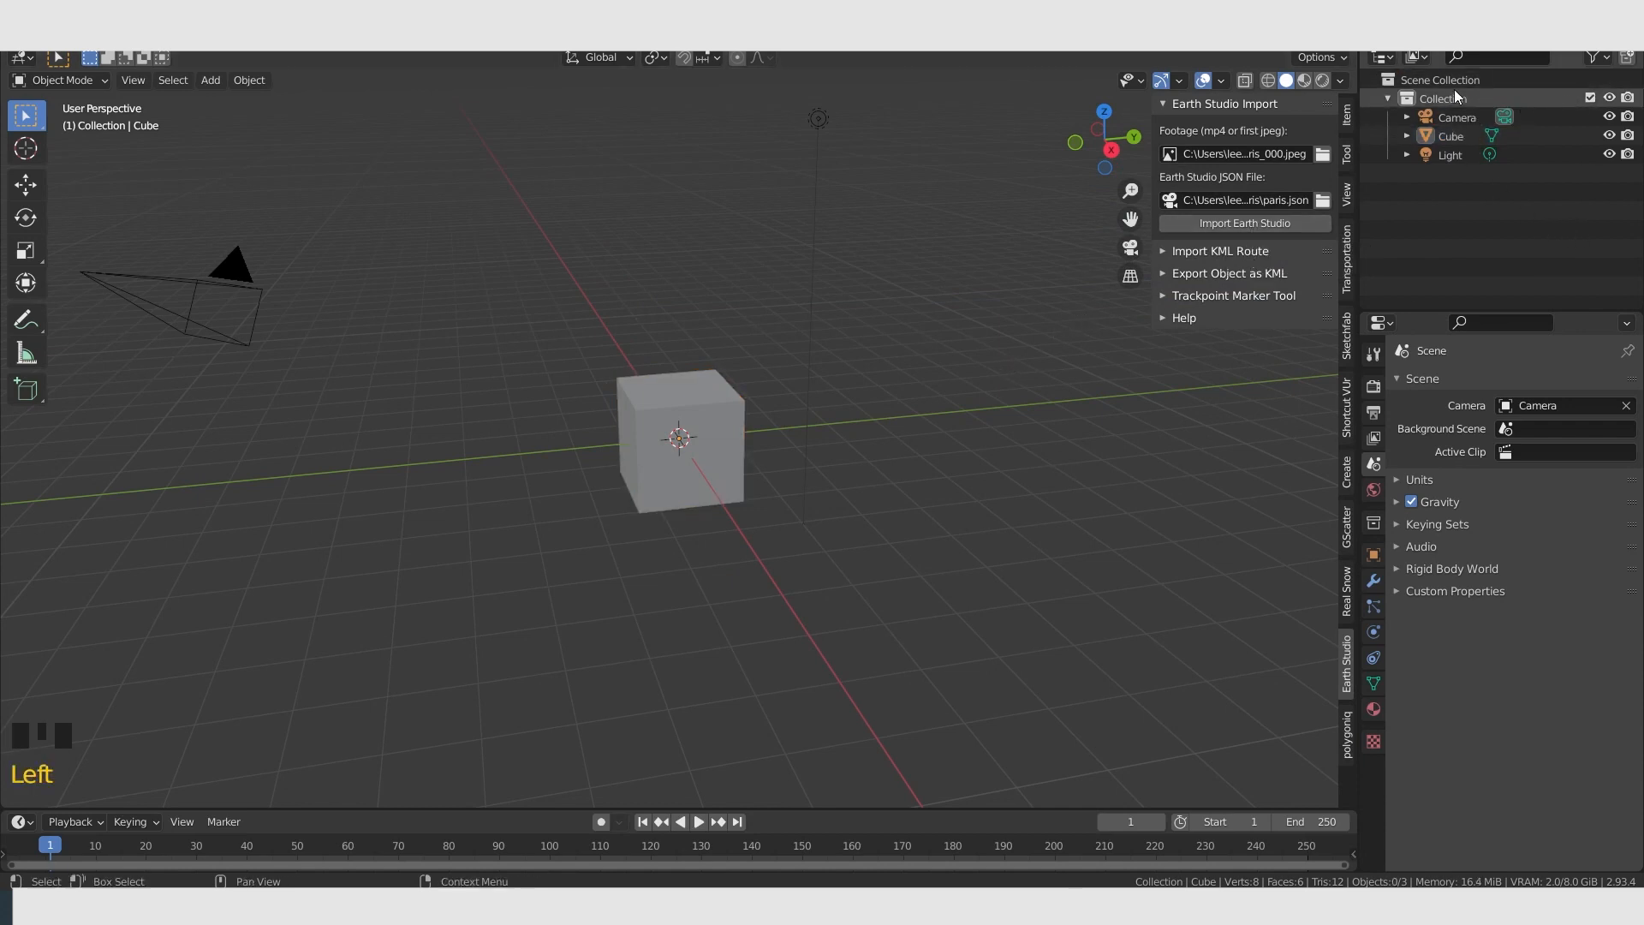
{"action": "left_click", "coordinate": [1460, 95]}
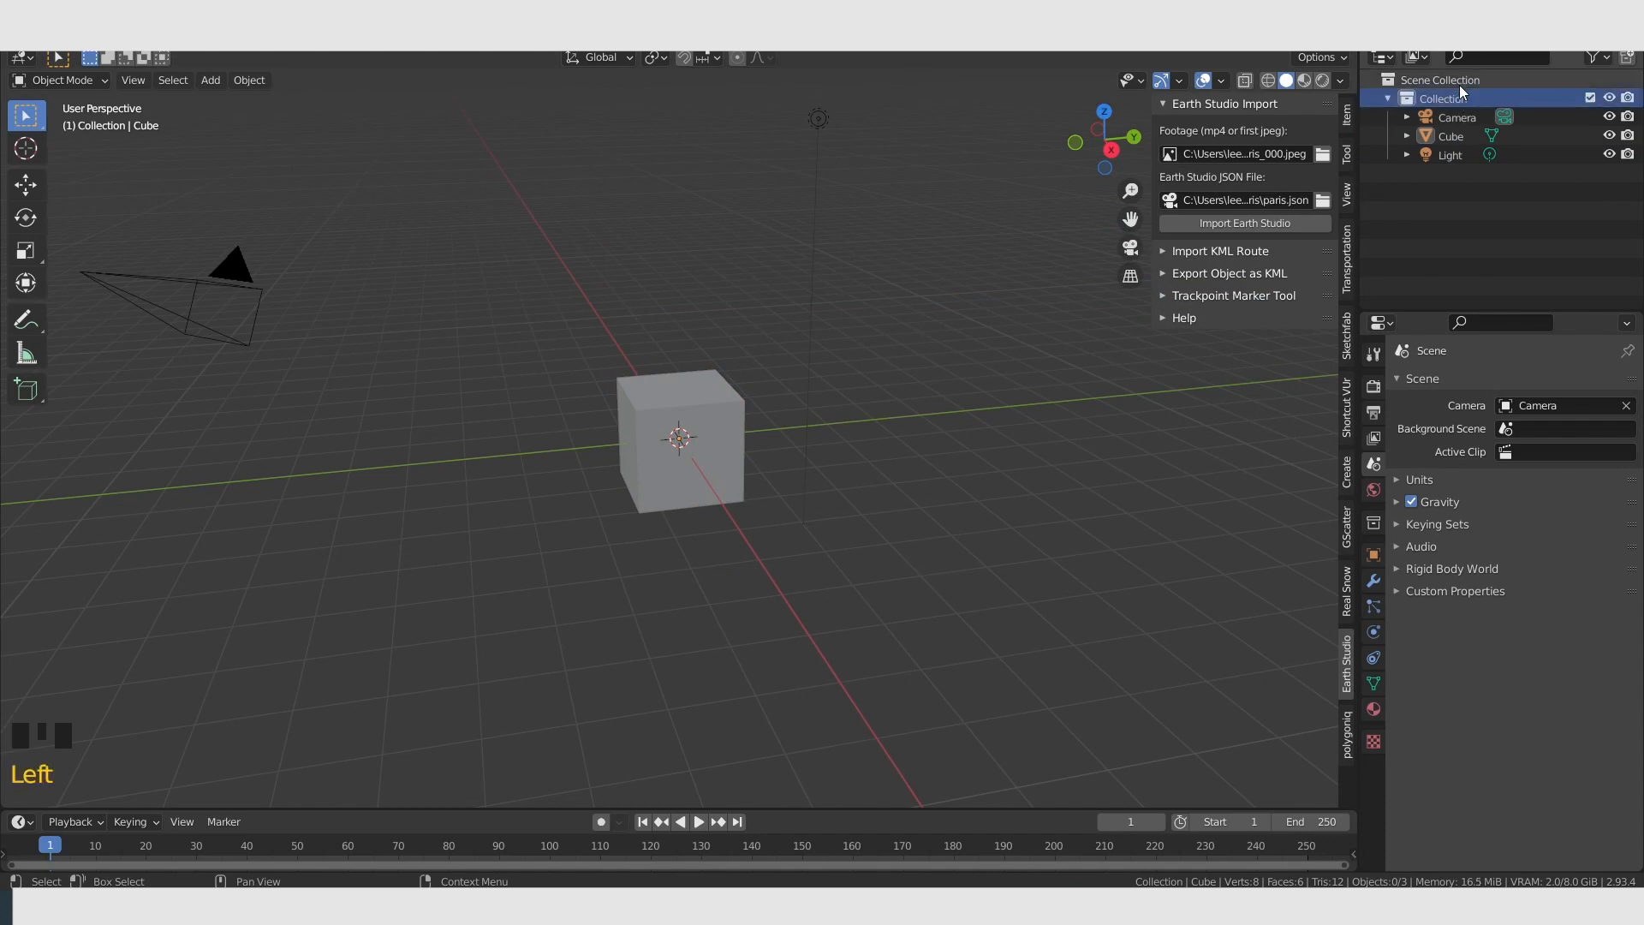
{"action": "left_click", "coordinate": [1461, 86]}
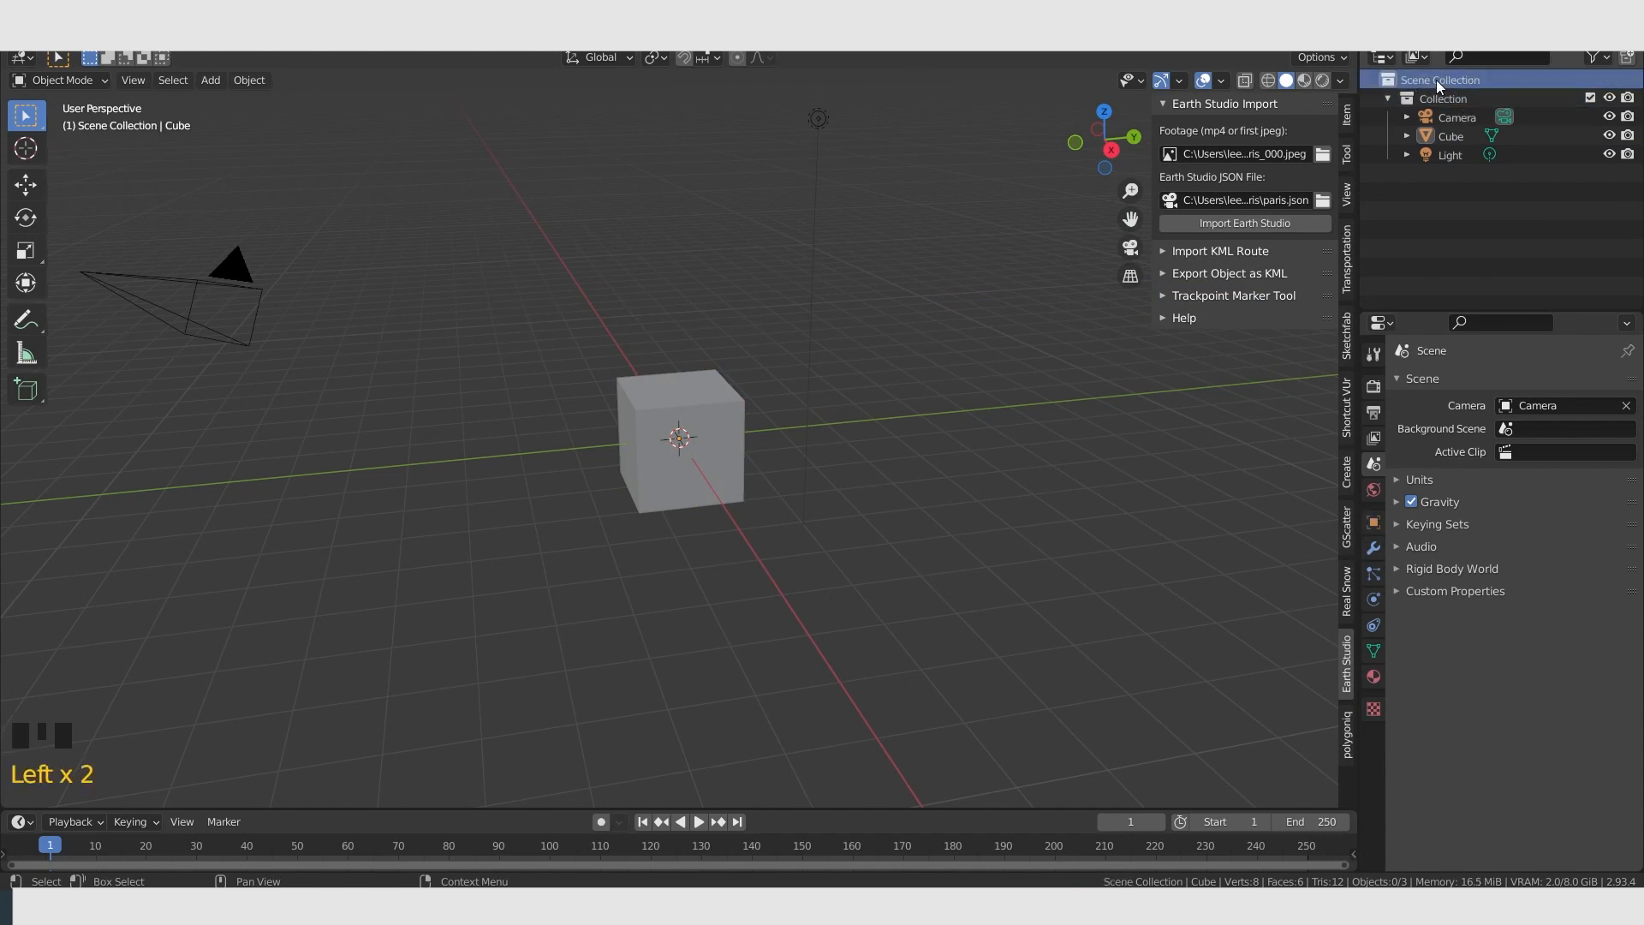
{"action": "left_click", "coordinate": [1625, 60]}
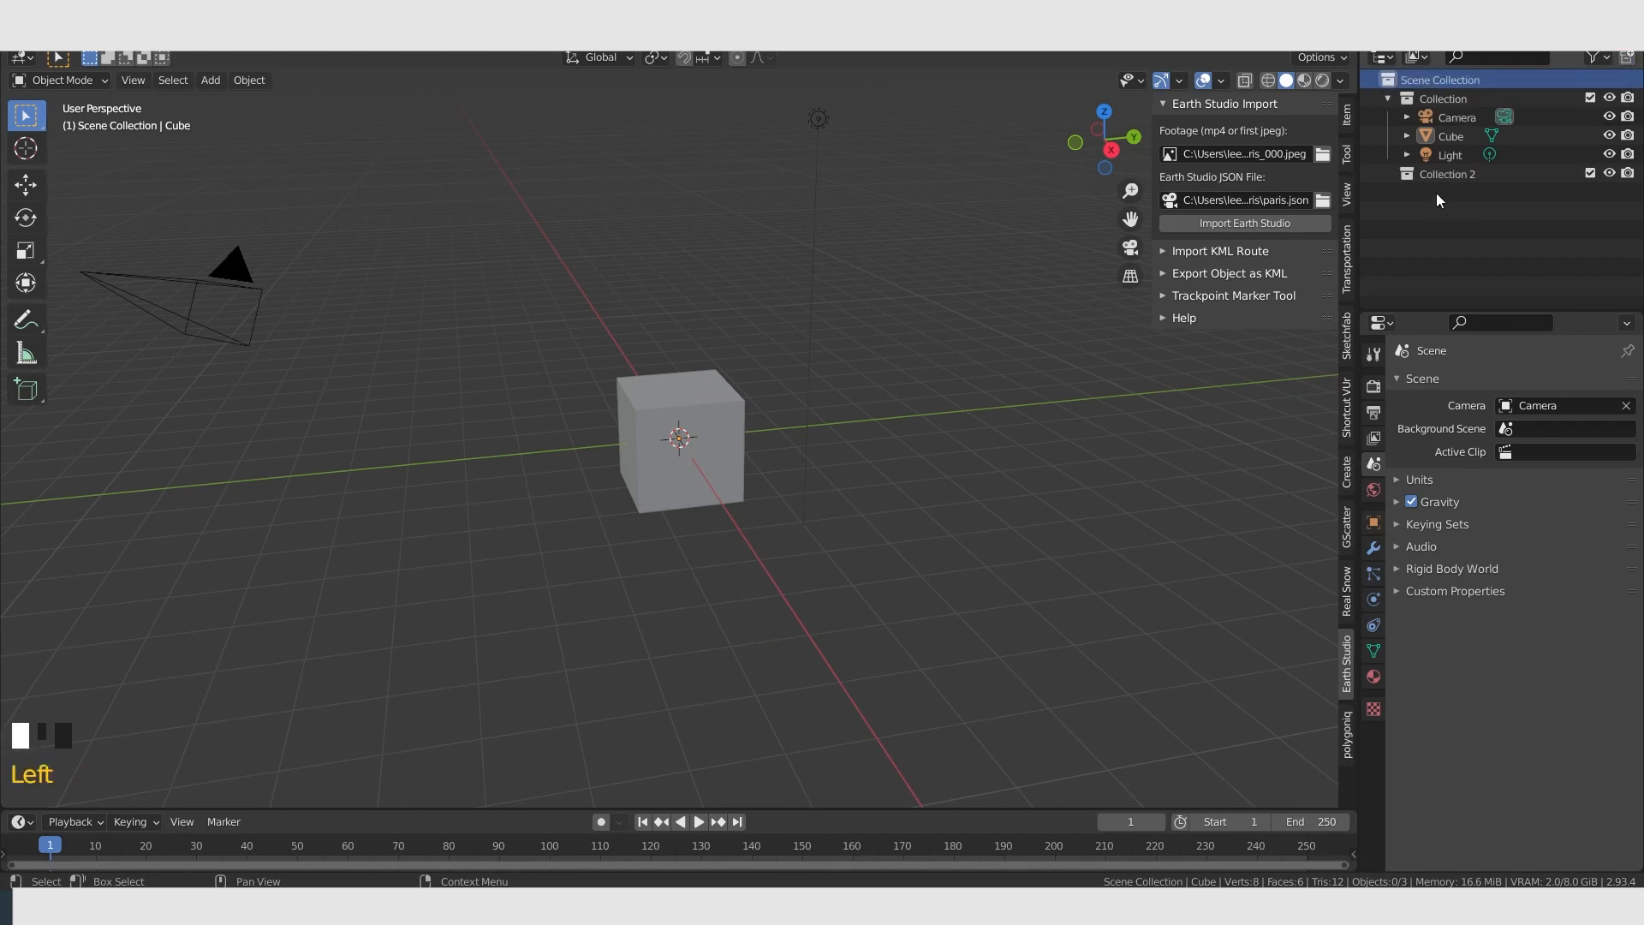
{"action": "left_click", "coordinate": [1449, 173]}
{"action": "double_click", "coordinate": [1449, 172]}
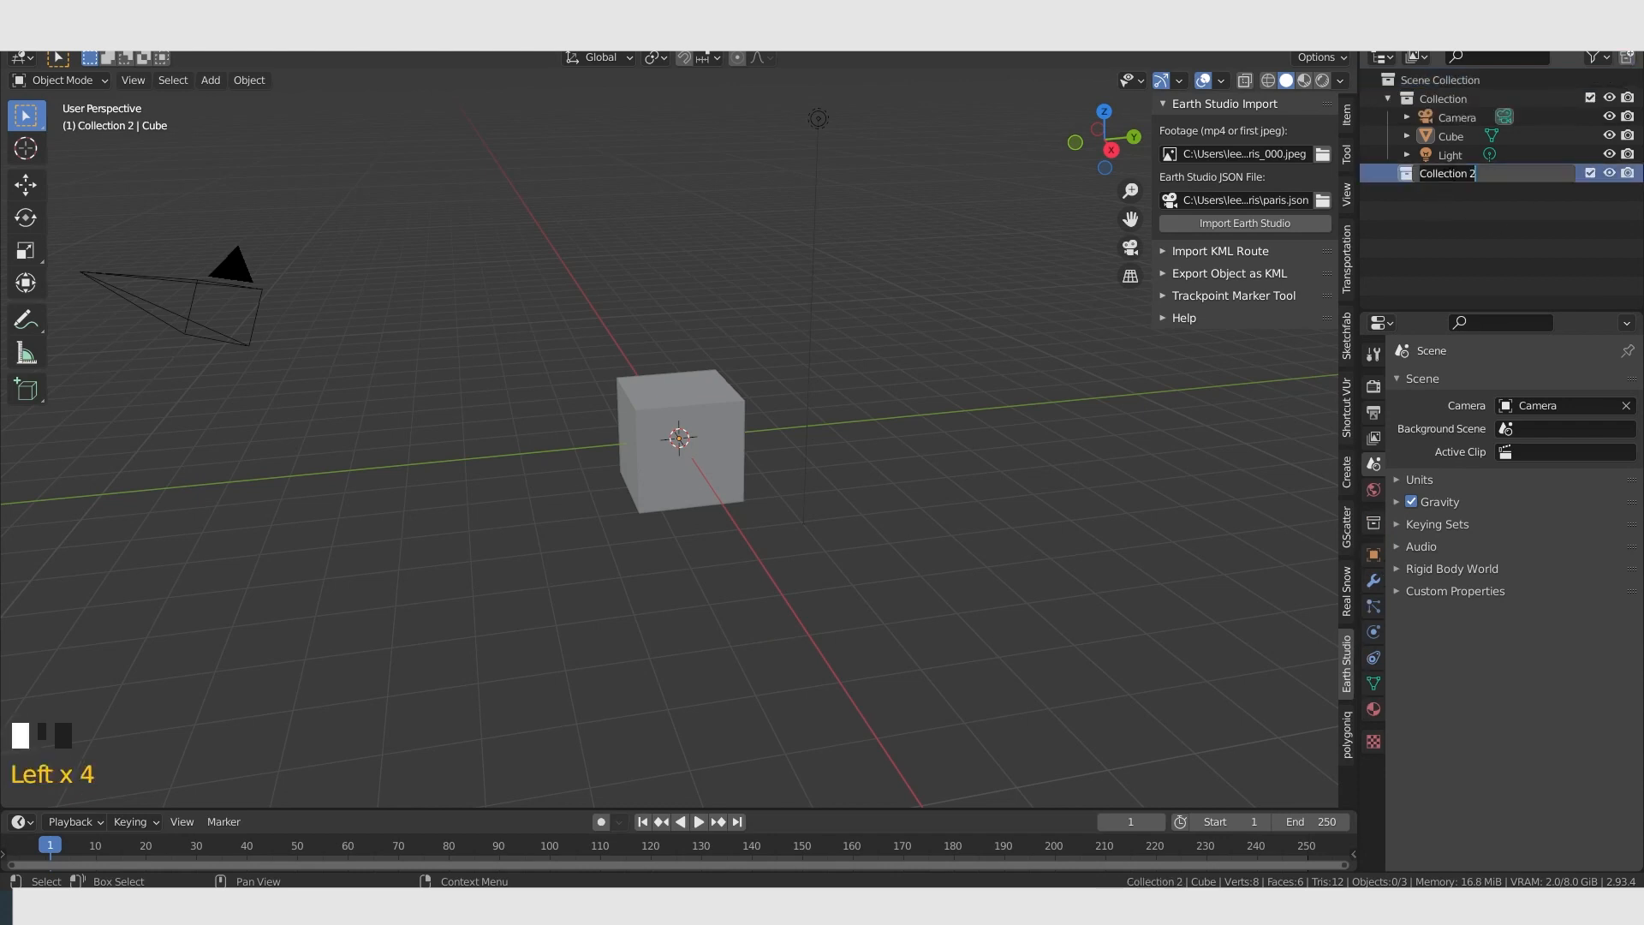
{"action": "type", "text": "paris"}
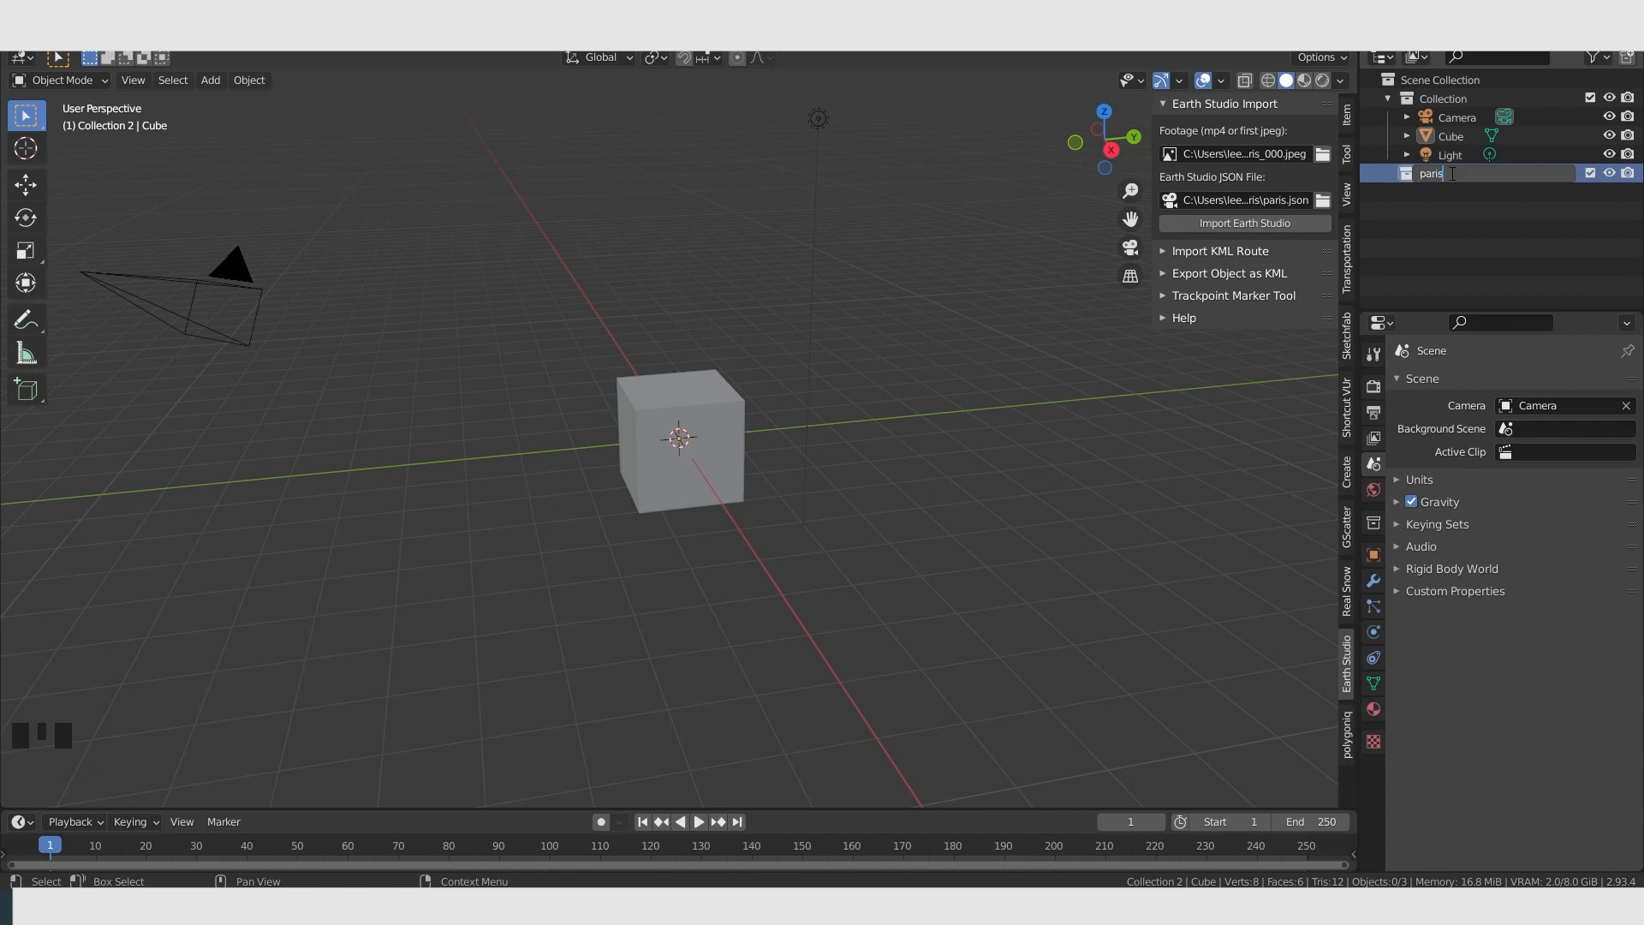
{"action": "key", "text": "Return"}
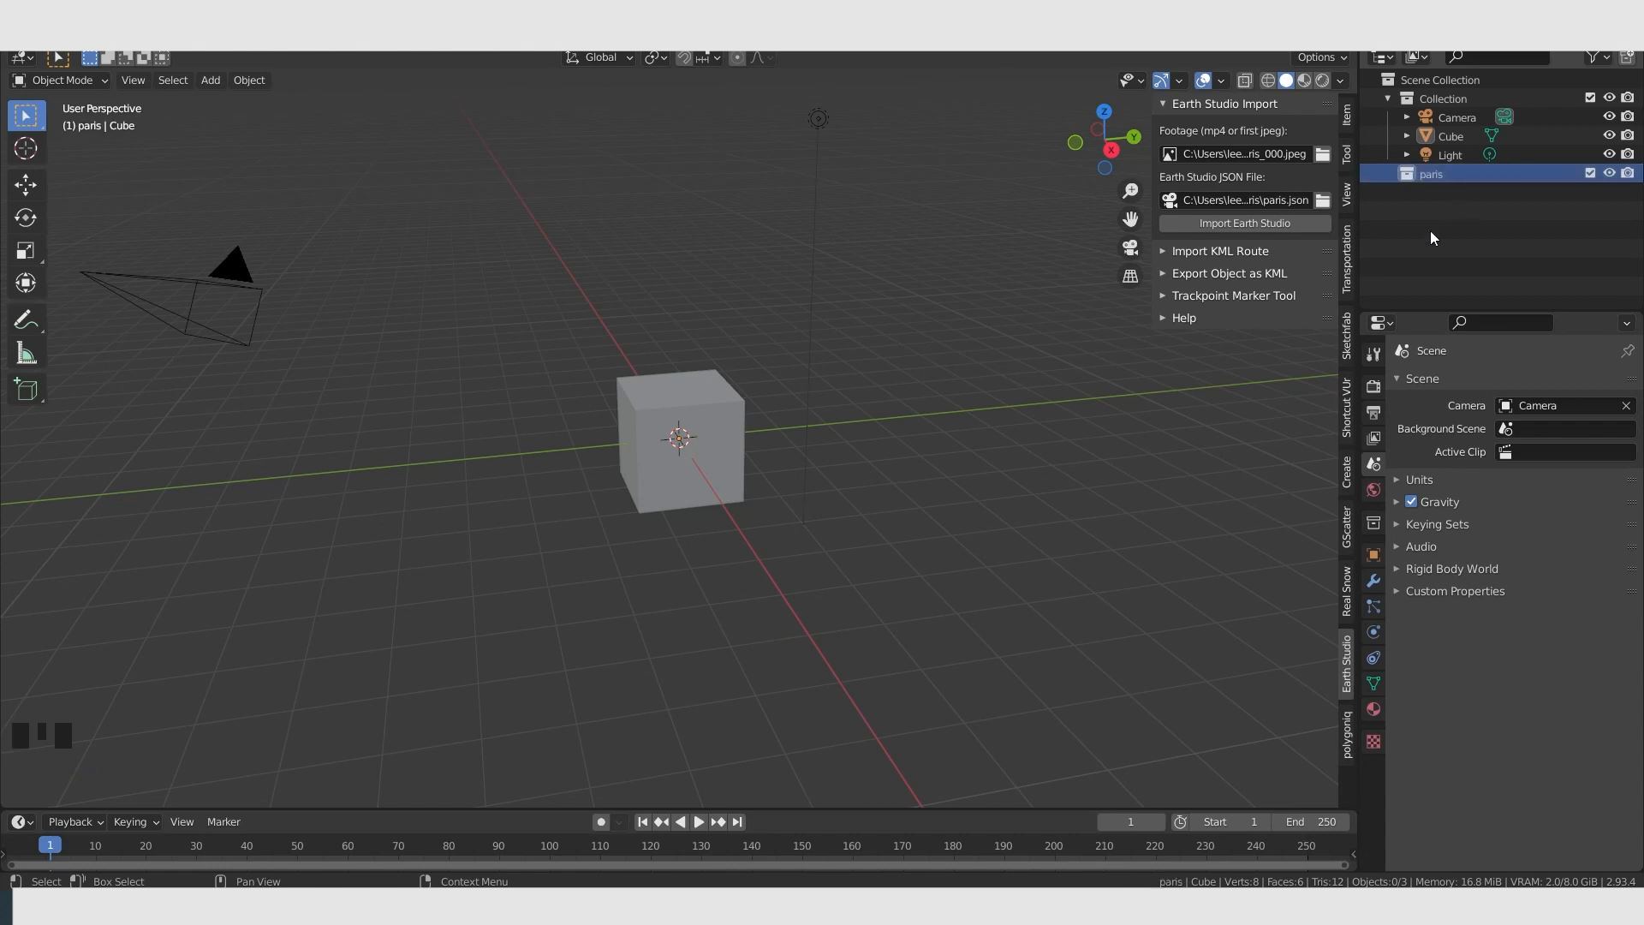
Make the paris collection active and import the Earth Studio footage and camera data into it.
{"action": "left_click", "coordinate": [1443, 196]}
{"action": "left_click", "coordinate": [1430, 180]}
{"action": "left_click", "coordinate": [1251, 225]}
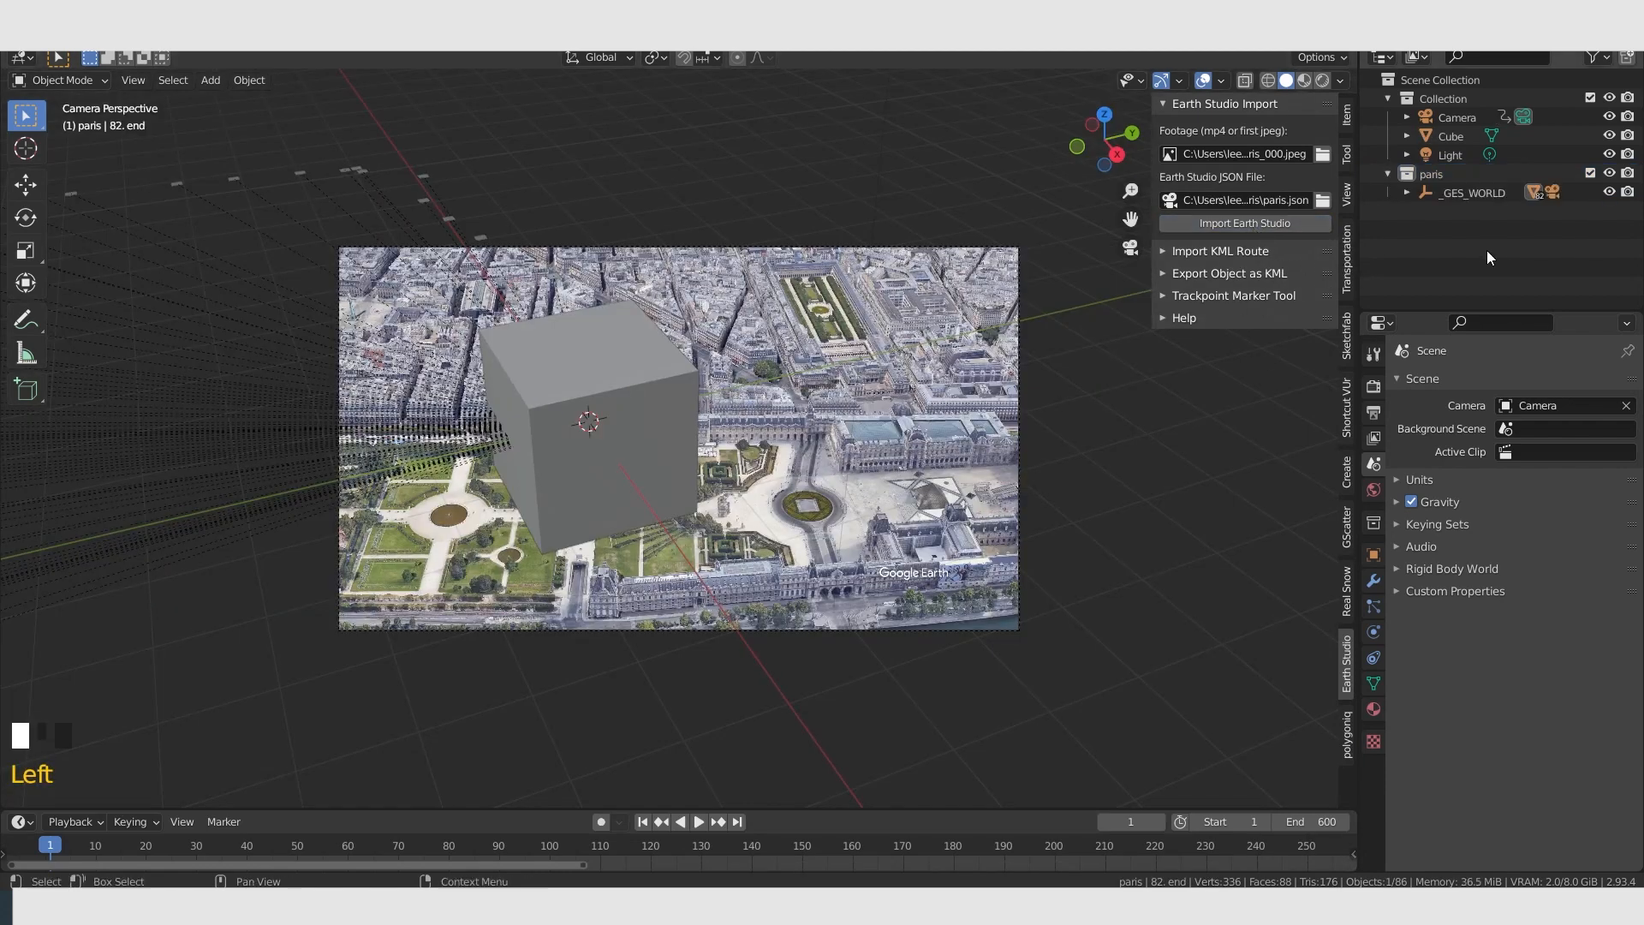
Inspect the imported _GES_WORLD object and the track point markers along the route.
{"action": "left_click", "coordinate": [1431, 171]}
{"action": "left_click", "coordinate": [1435, 175]}
{"action": "left_click", "coordinate": [1457, 194]}
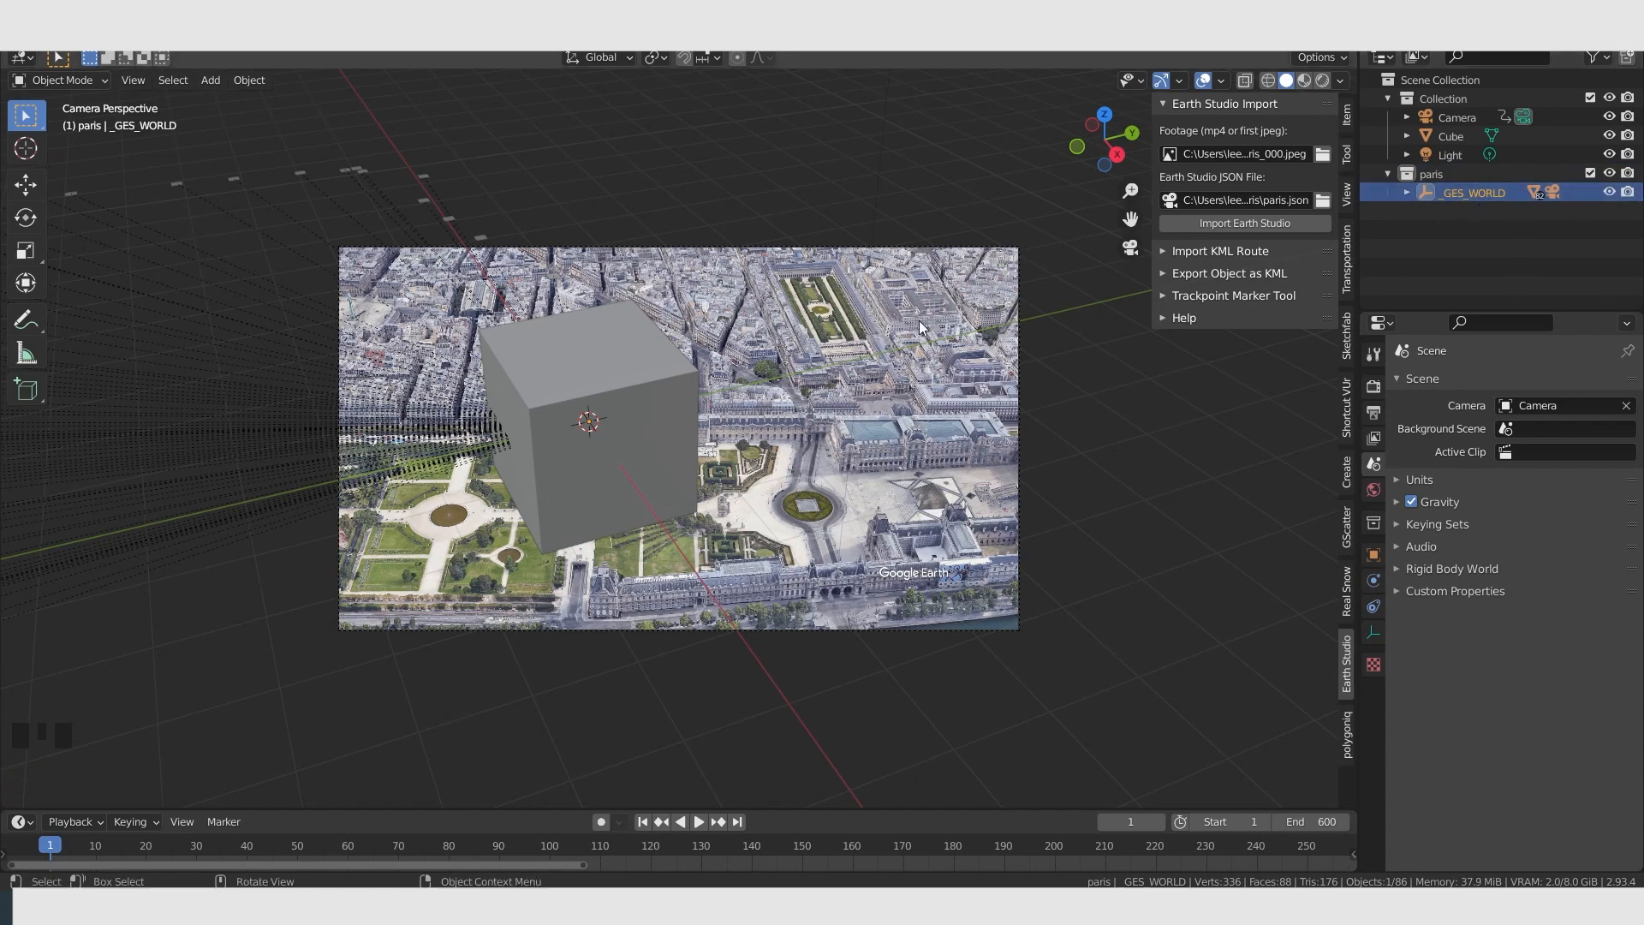
{"action": "left_click", "coordinate": [428, 198]}
{"action": "left_click", "coordinate": [424, 173]}
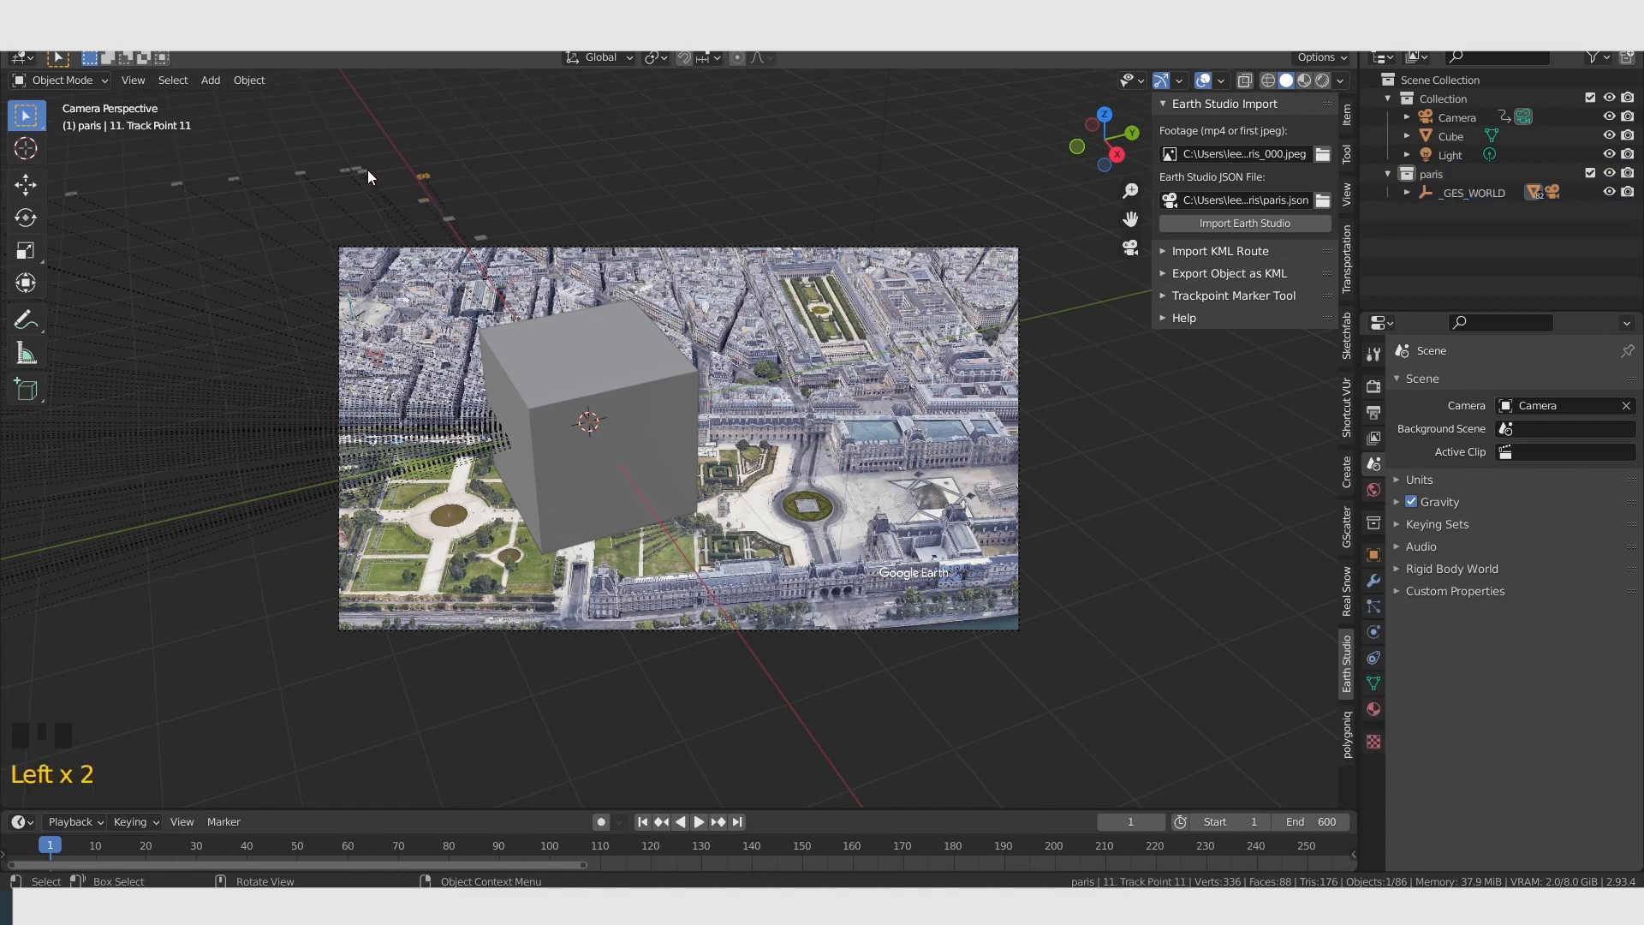
Delete the default cube and play the animation to check the imported camera move over the footage.
{"action": "left_click", "coordinate": [636, 370]}
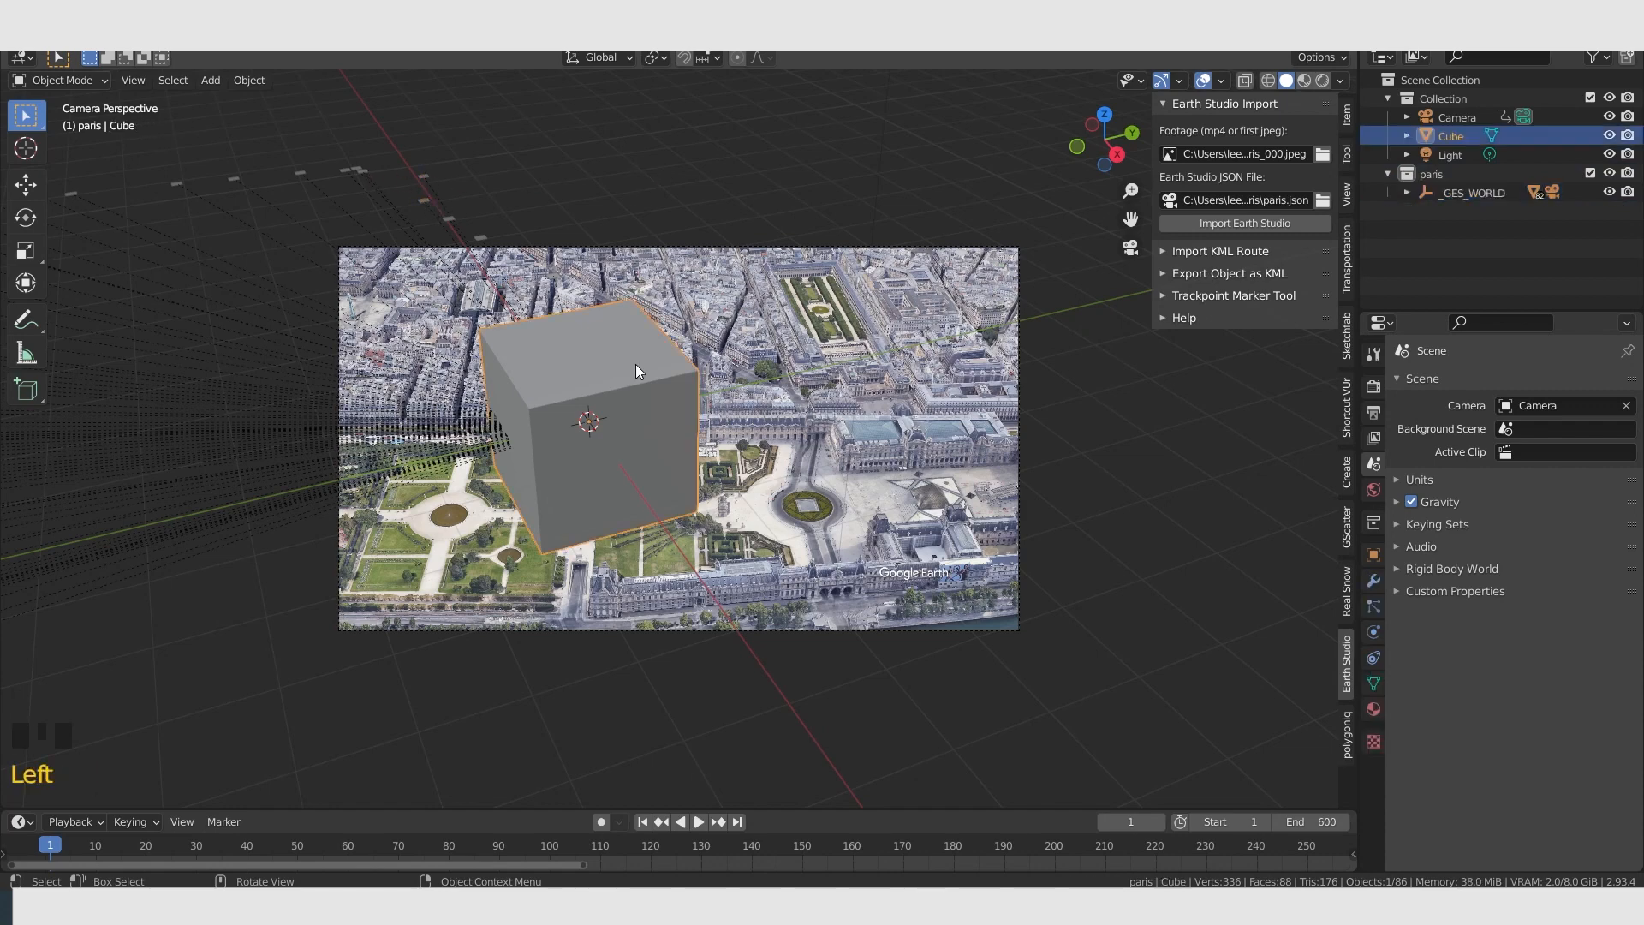
{"action": "key", "text": "Delete"}
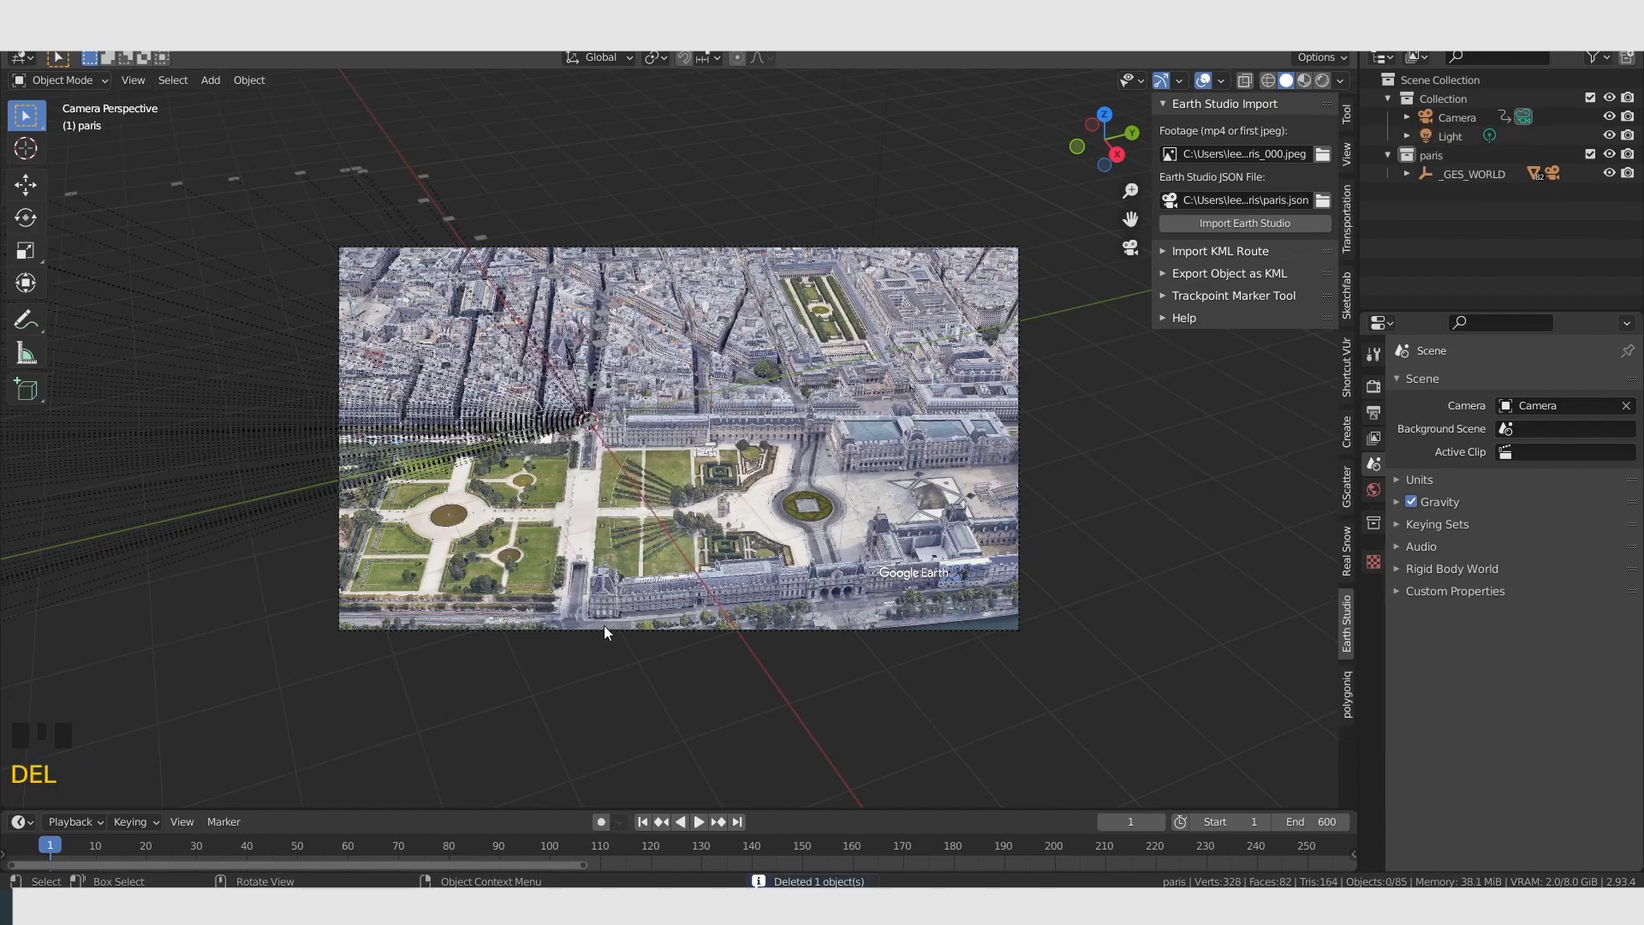
{"action": "key", "text": "space"}
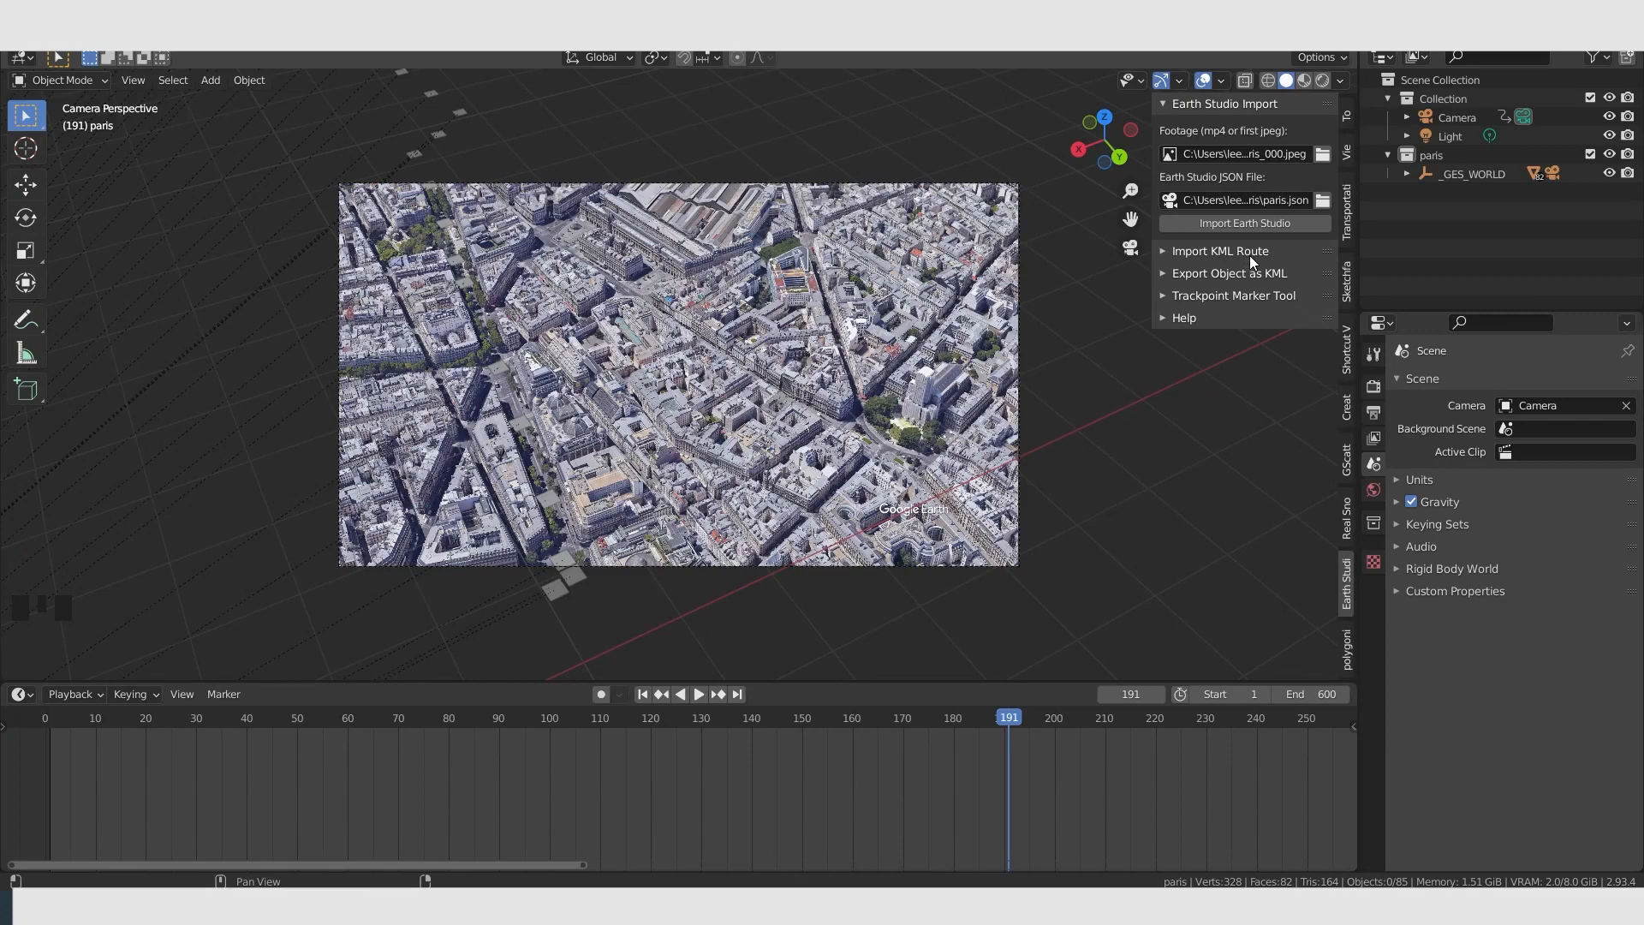
Load the route KML file from the Downloads folder for the KML route import and set its bevel depth to 0.05.
{"action": "left_click_drag", "start_coordinate": [1014, 721], "coordinate": [704, 733]}
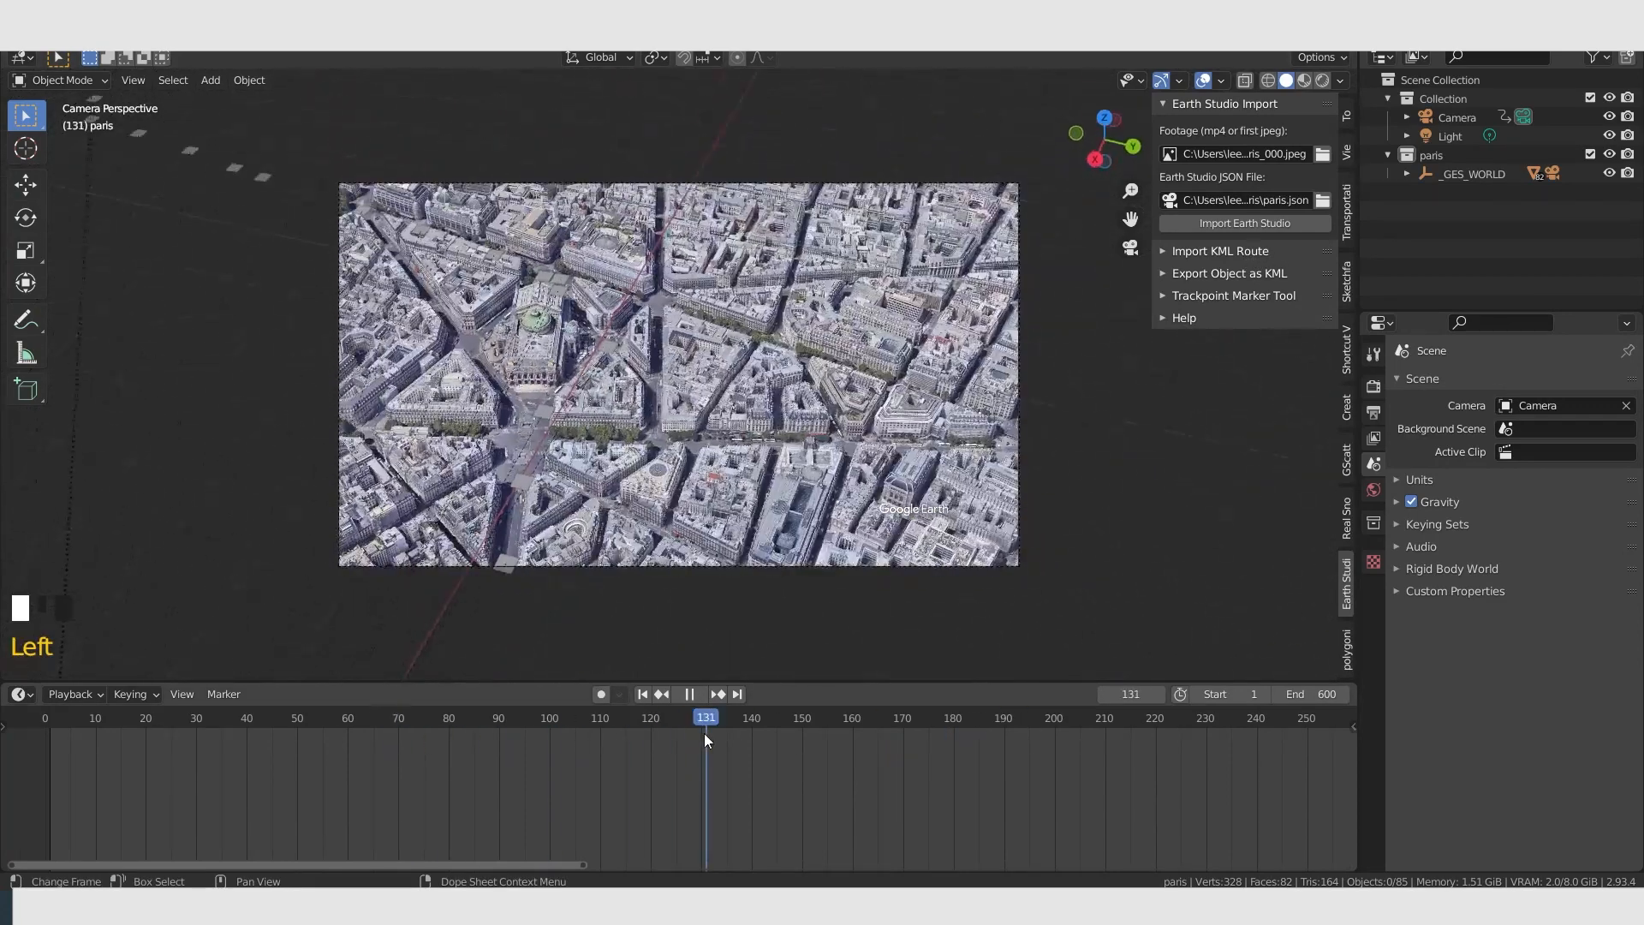
{"action": "left_click", "coordinate": [1162, 252]}
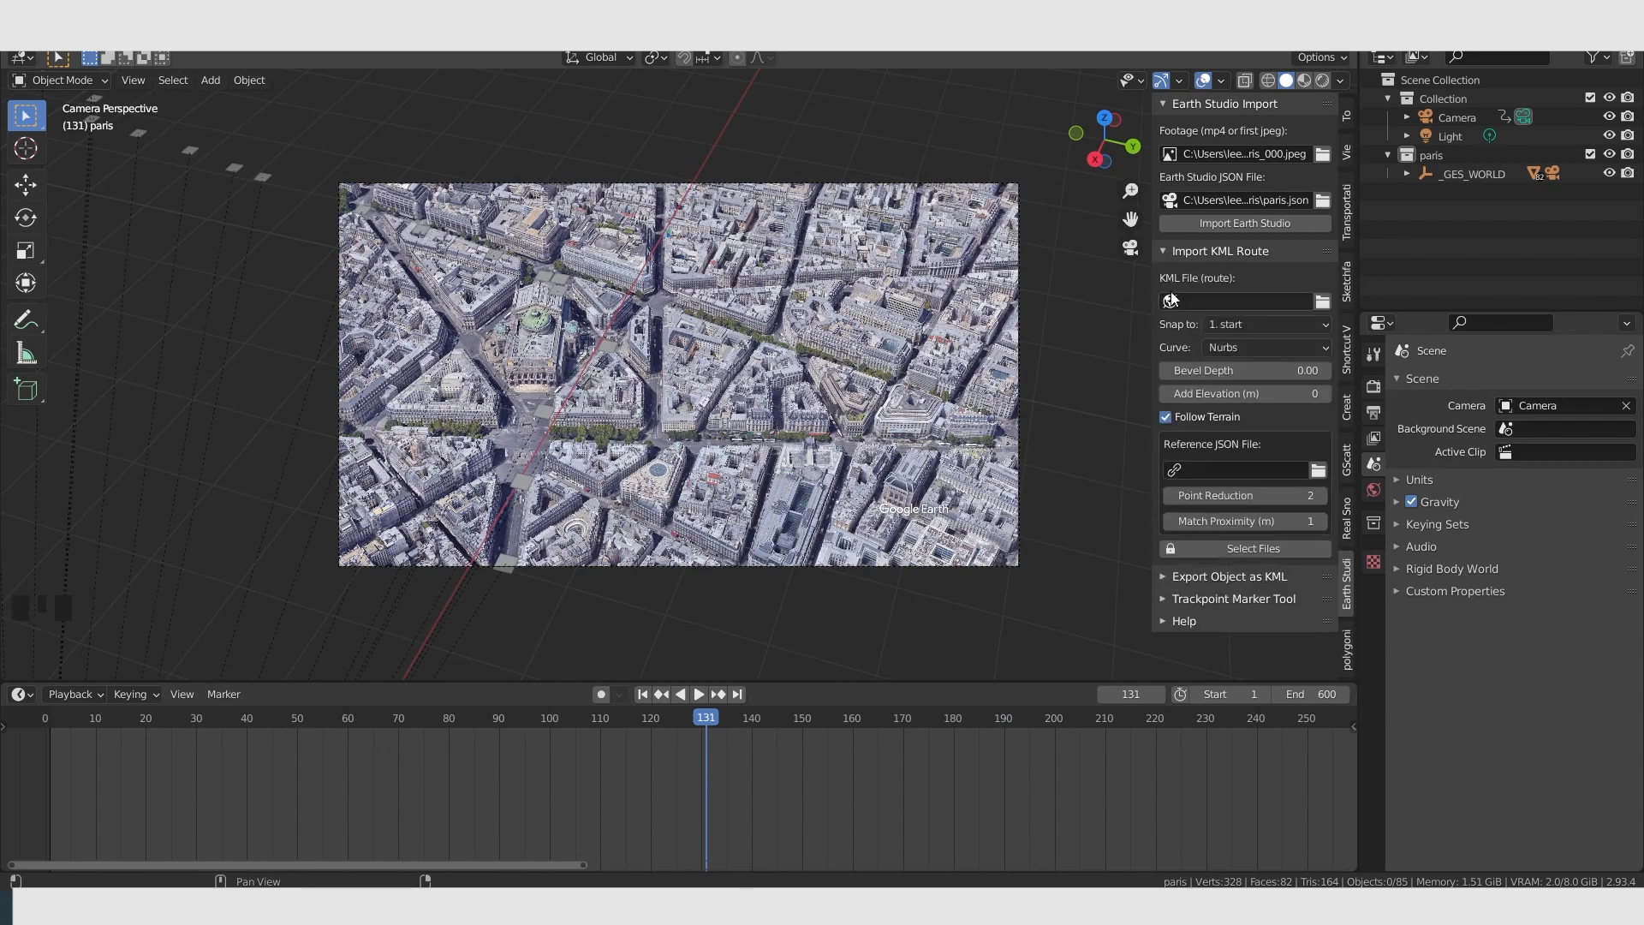
{"action": "left_click", "coordinate": [1321, 301]}
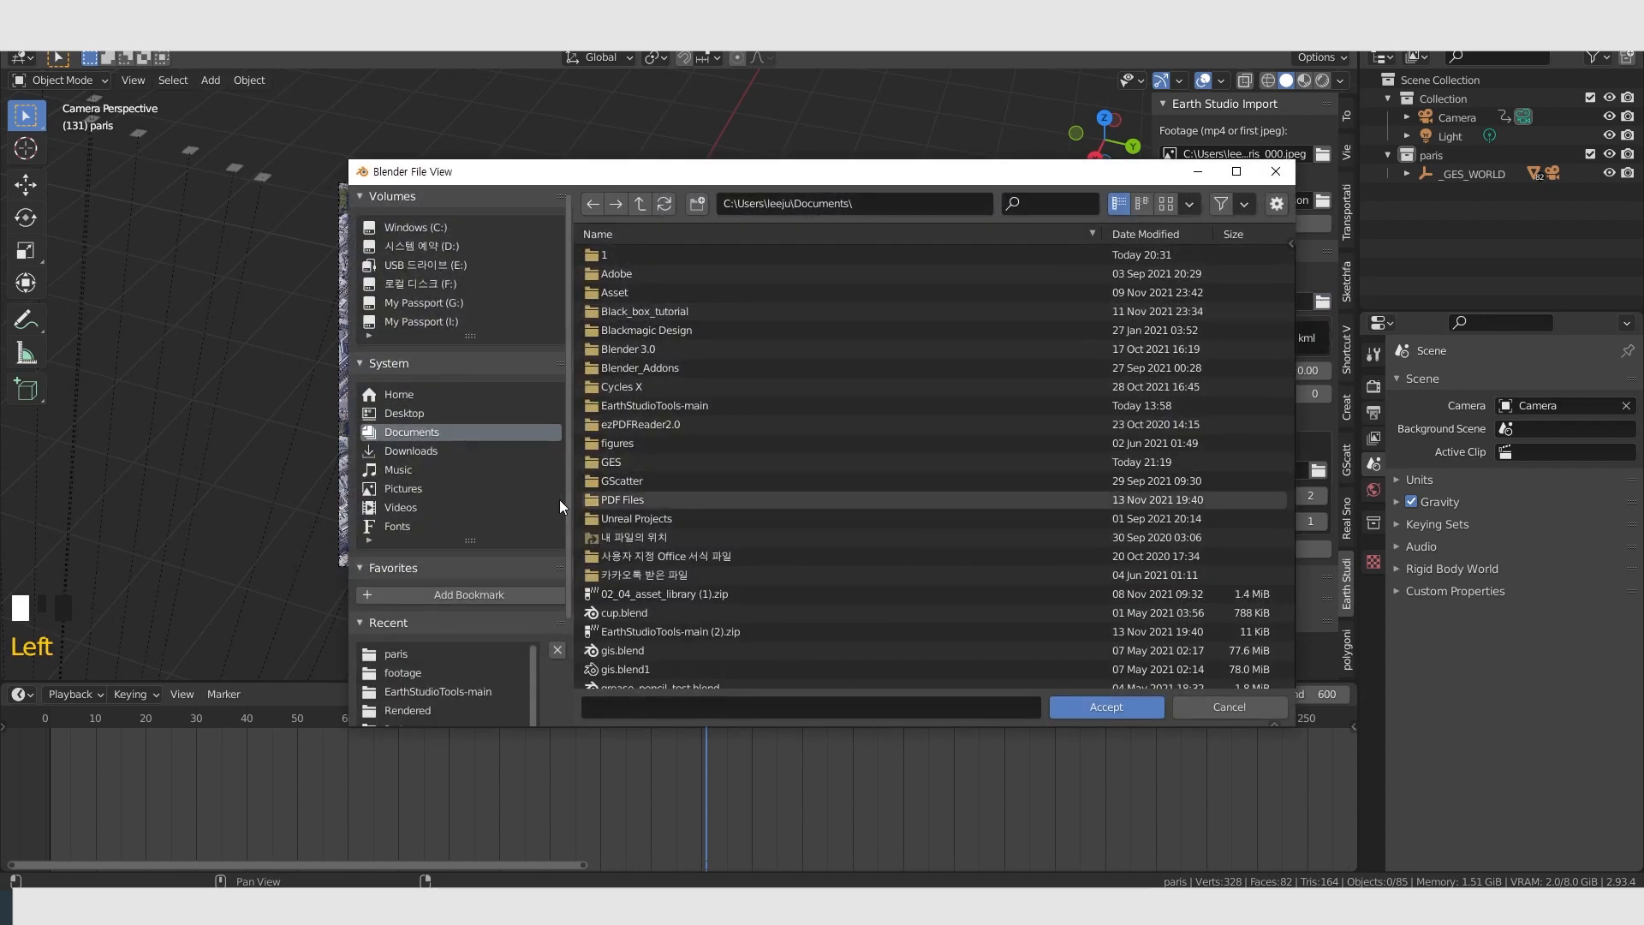
{"action": "left_click", "coordinate": [413, 419]}
{"action": "double_click", "coordinate": [935, 614]}
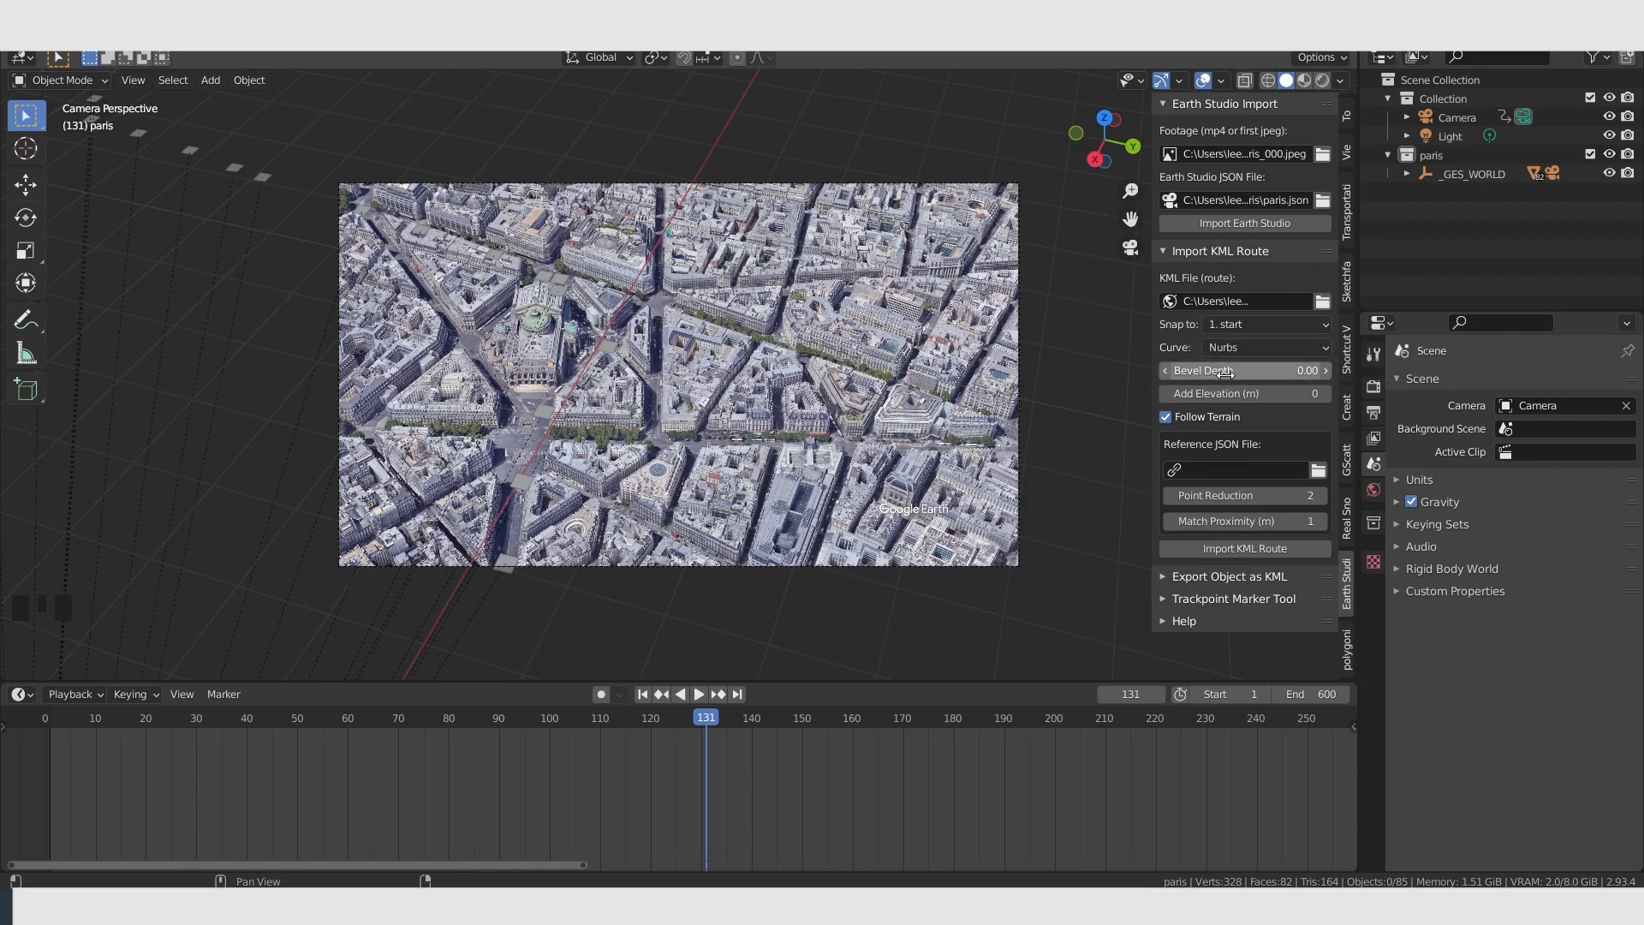
{"action": "left_click", "coordinate": [1282, 370]}
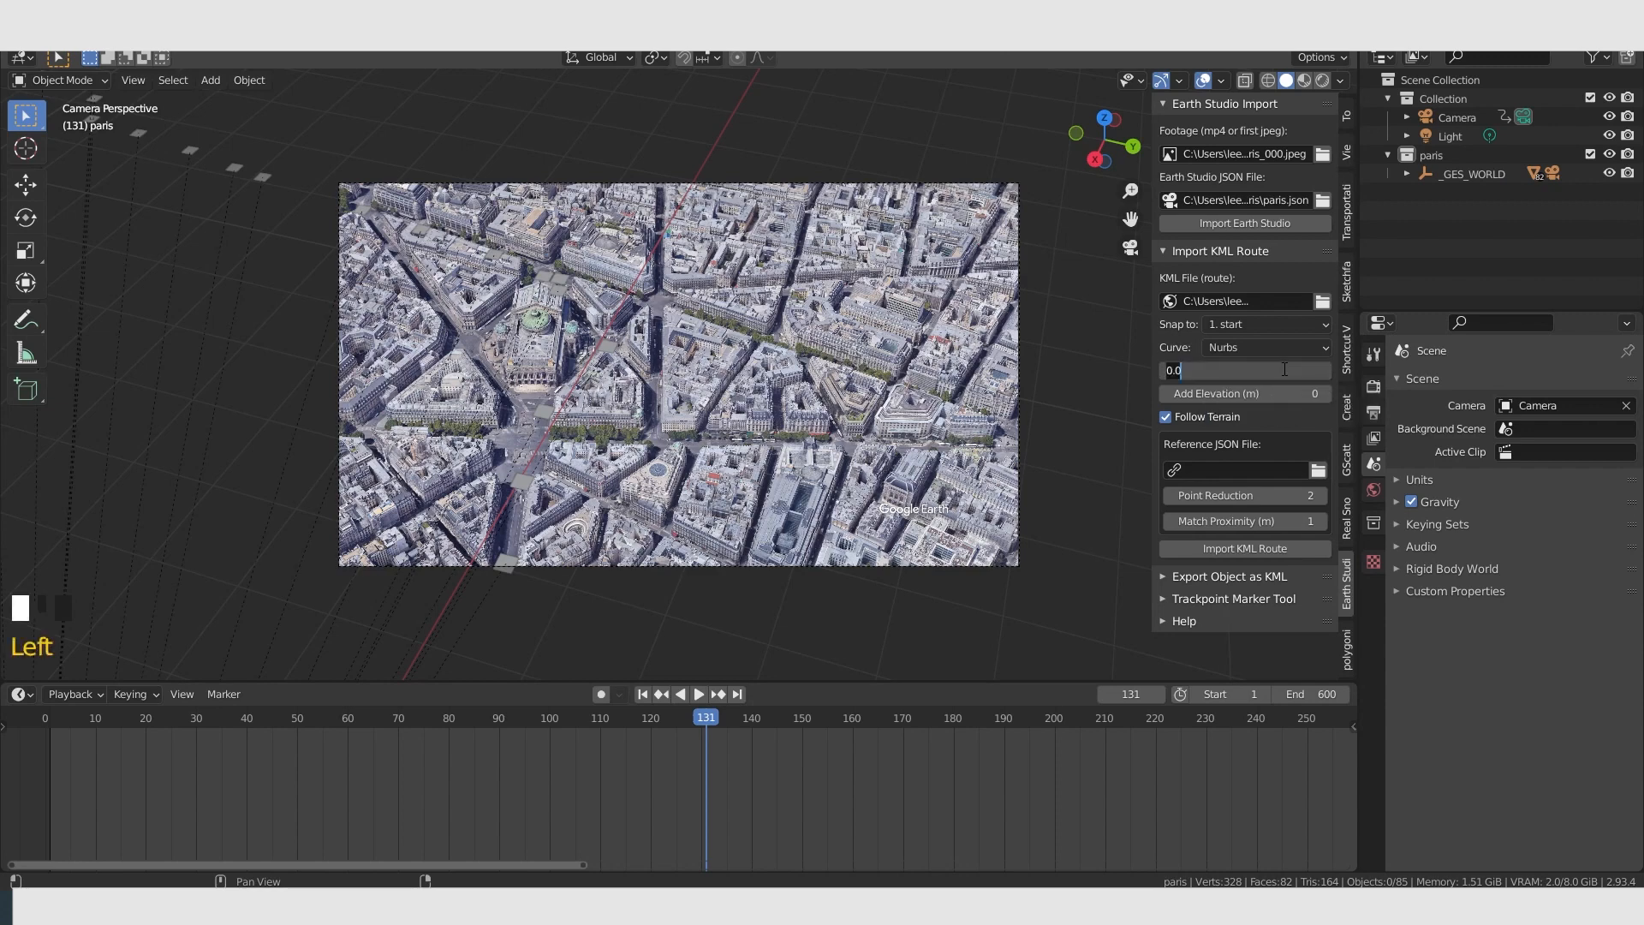
{"action": "type", "text": "0.05"}
{"action": "key", "text": "Return"}
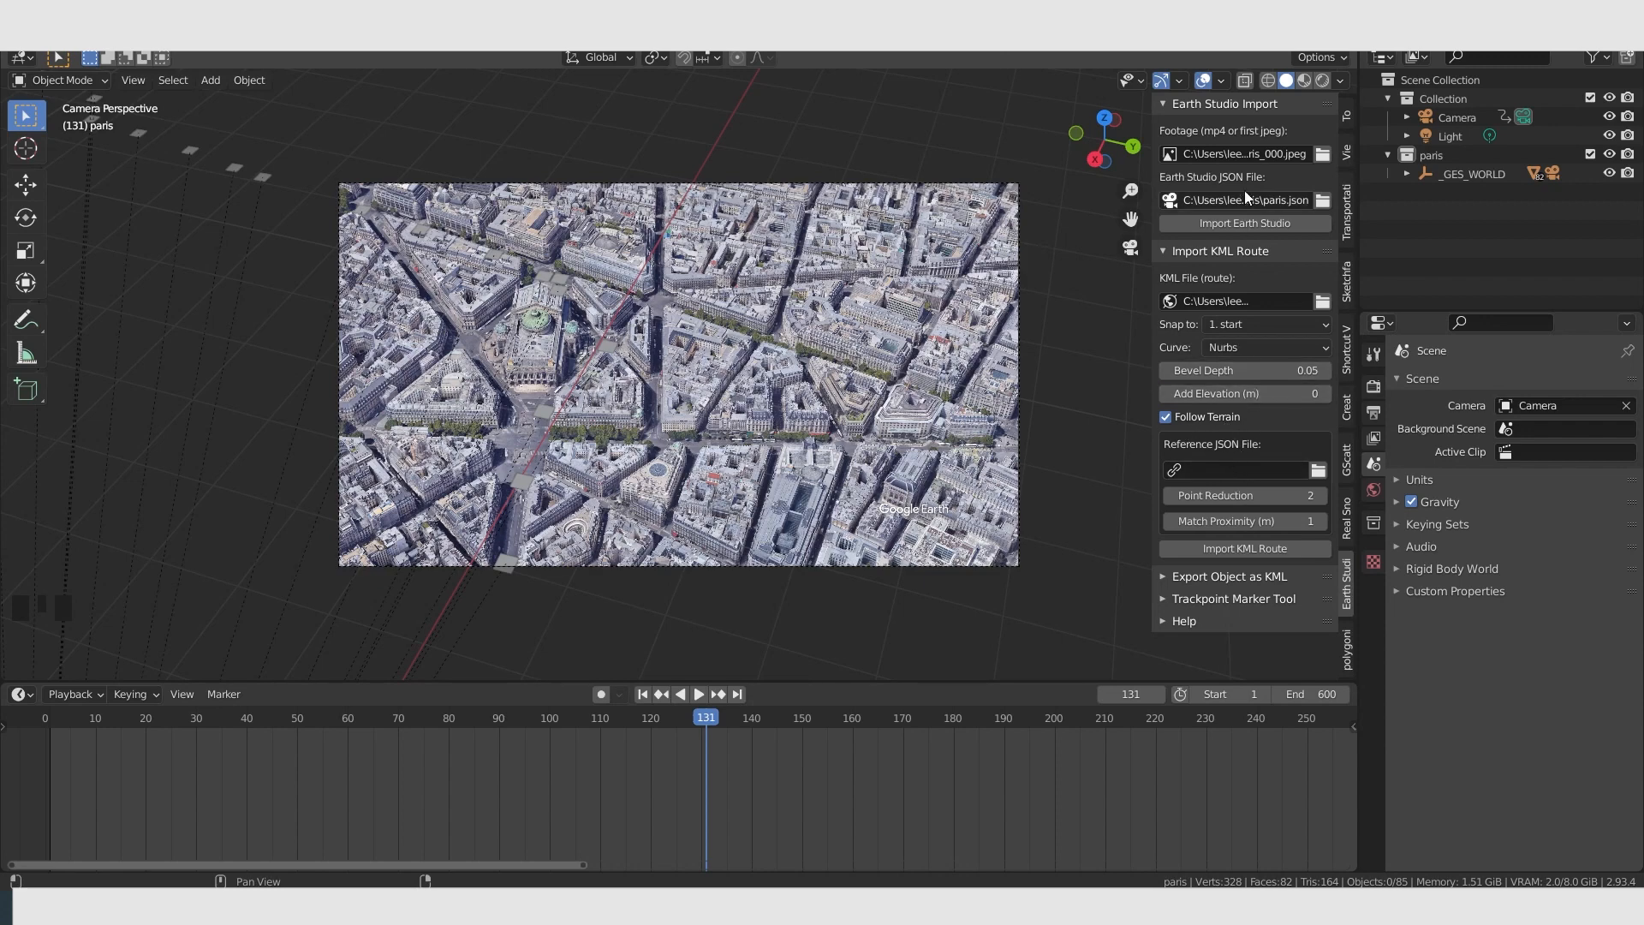
Use paris.json from Documents\GES\paris\paris as the reference JSON file and import the KML route.
{"action": "left_click", "coordinate": [1317, 472]}
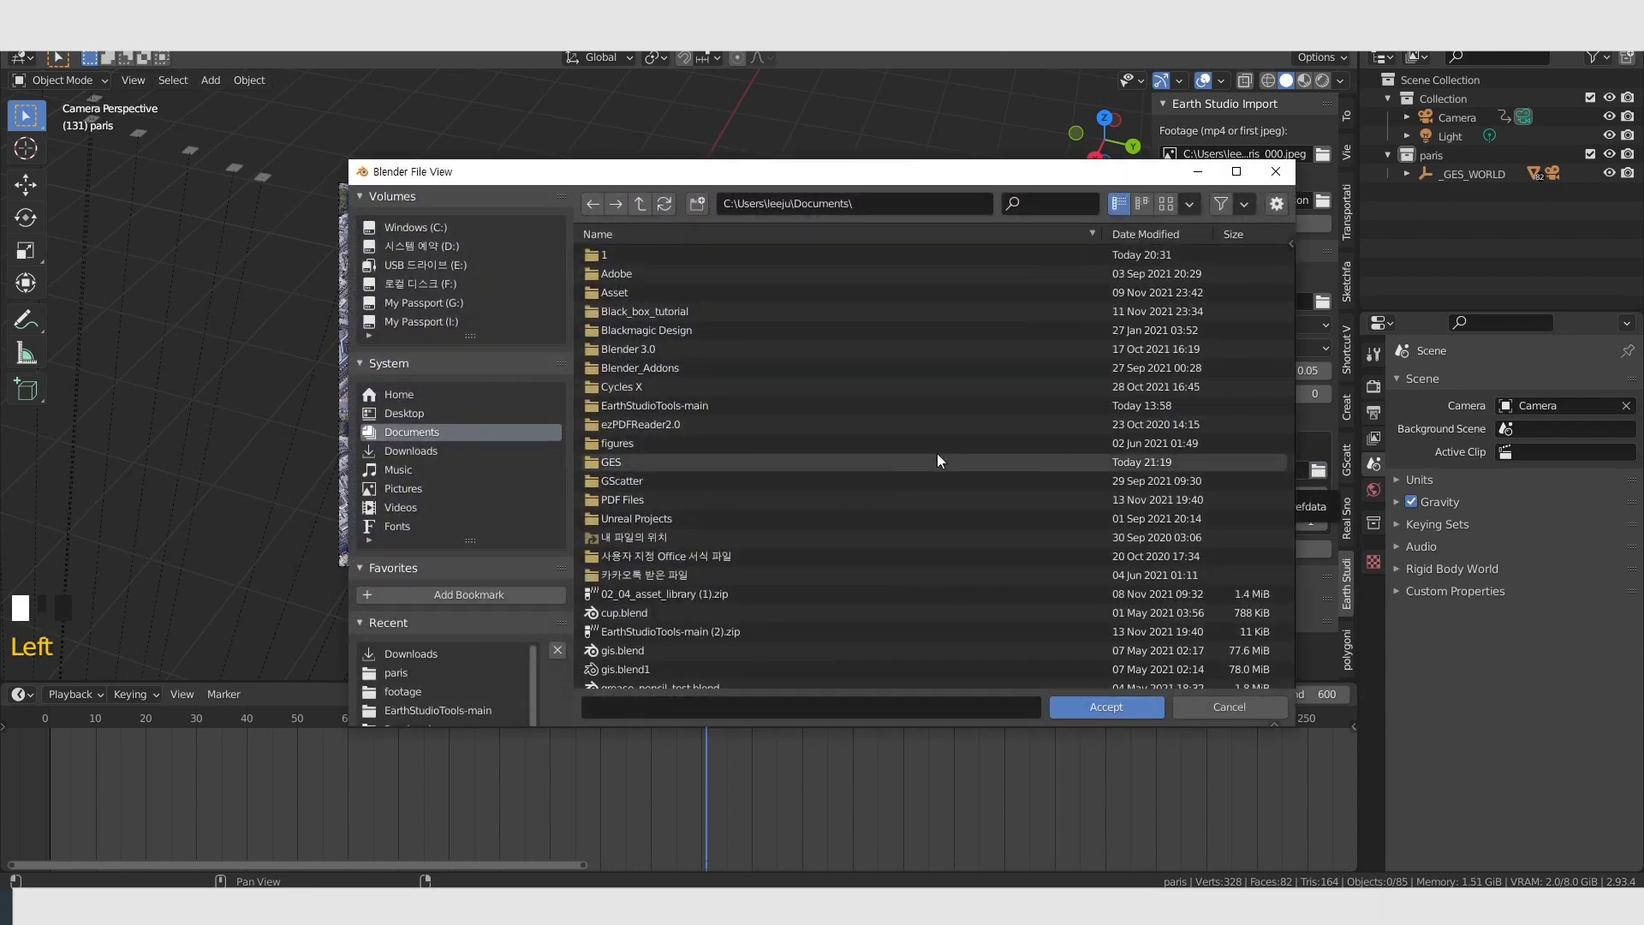
{"action": "double_click", "coordinate": [621, 459]}
{"action": "double_click", "coordinate": [629, 255]}
{"action": "double_click", "coordinate": [630, 254]}
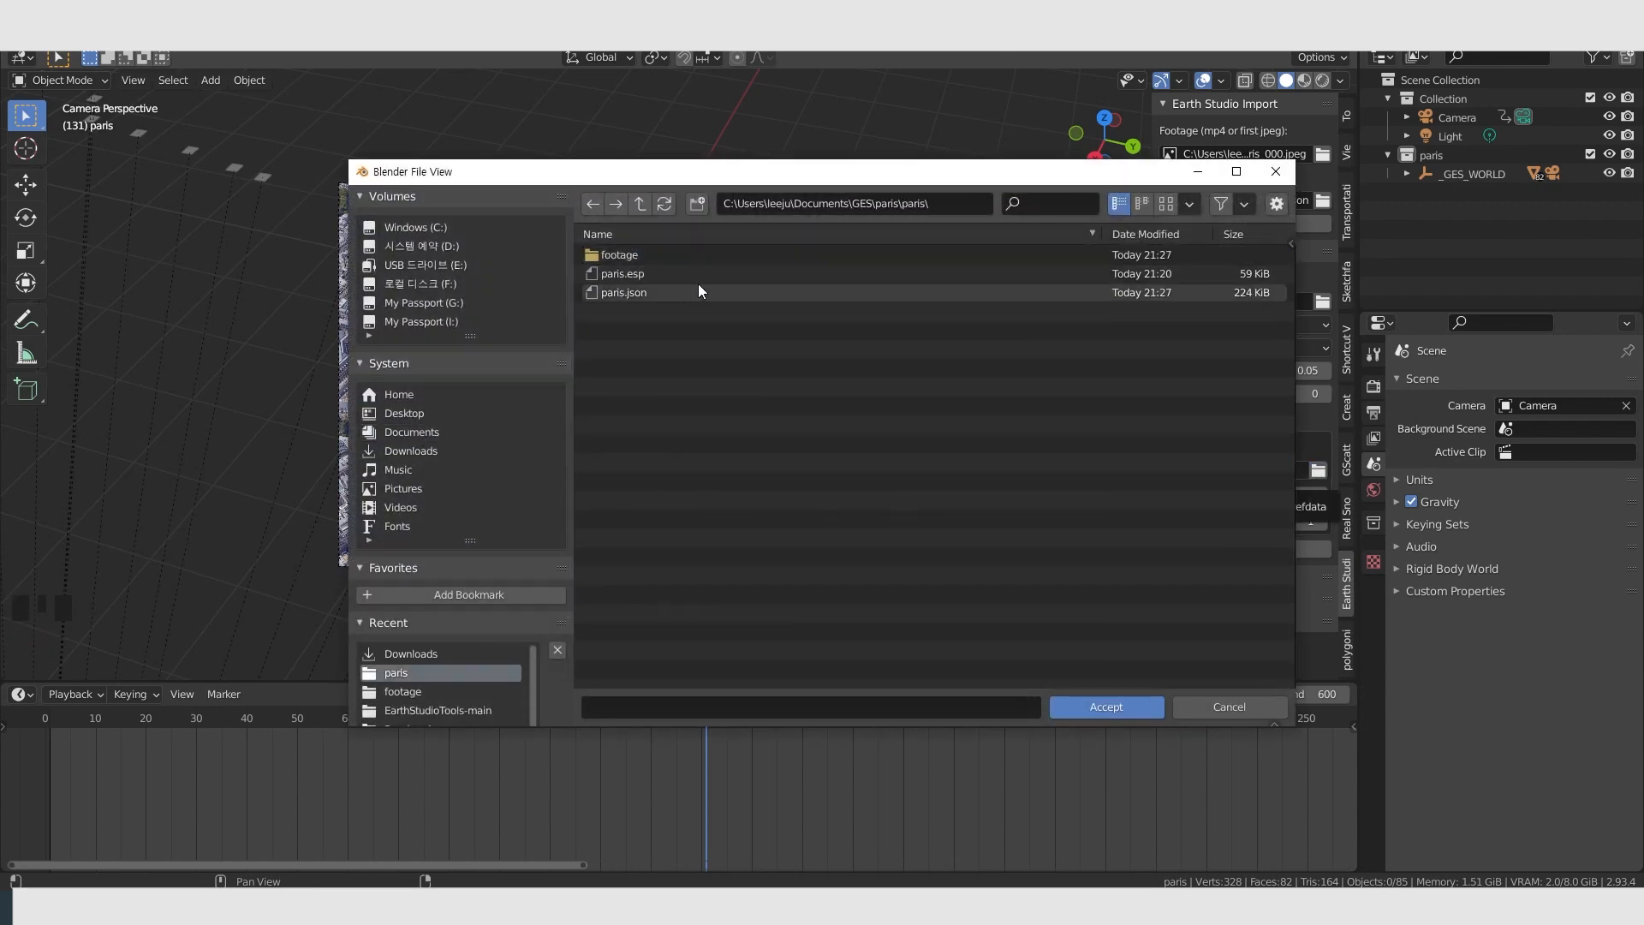
{"action": "double_click", "coordinate": [666, 290]}
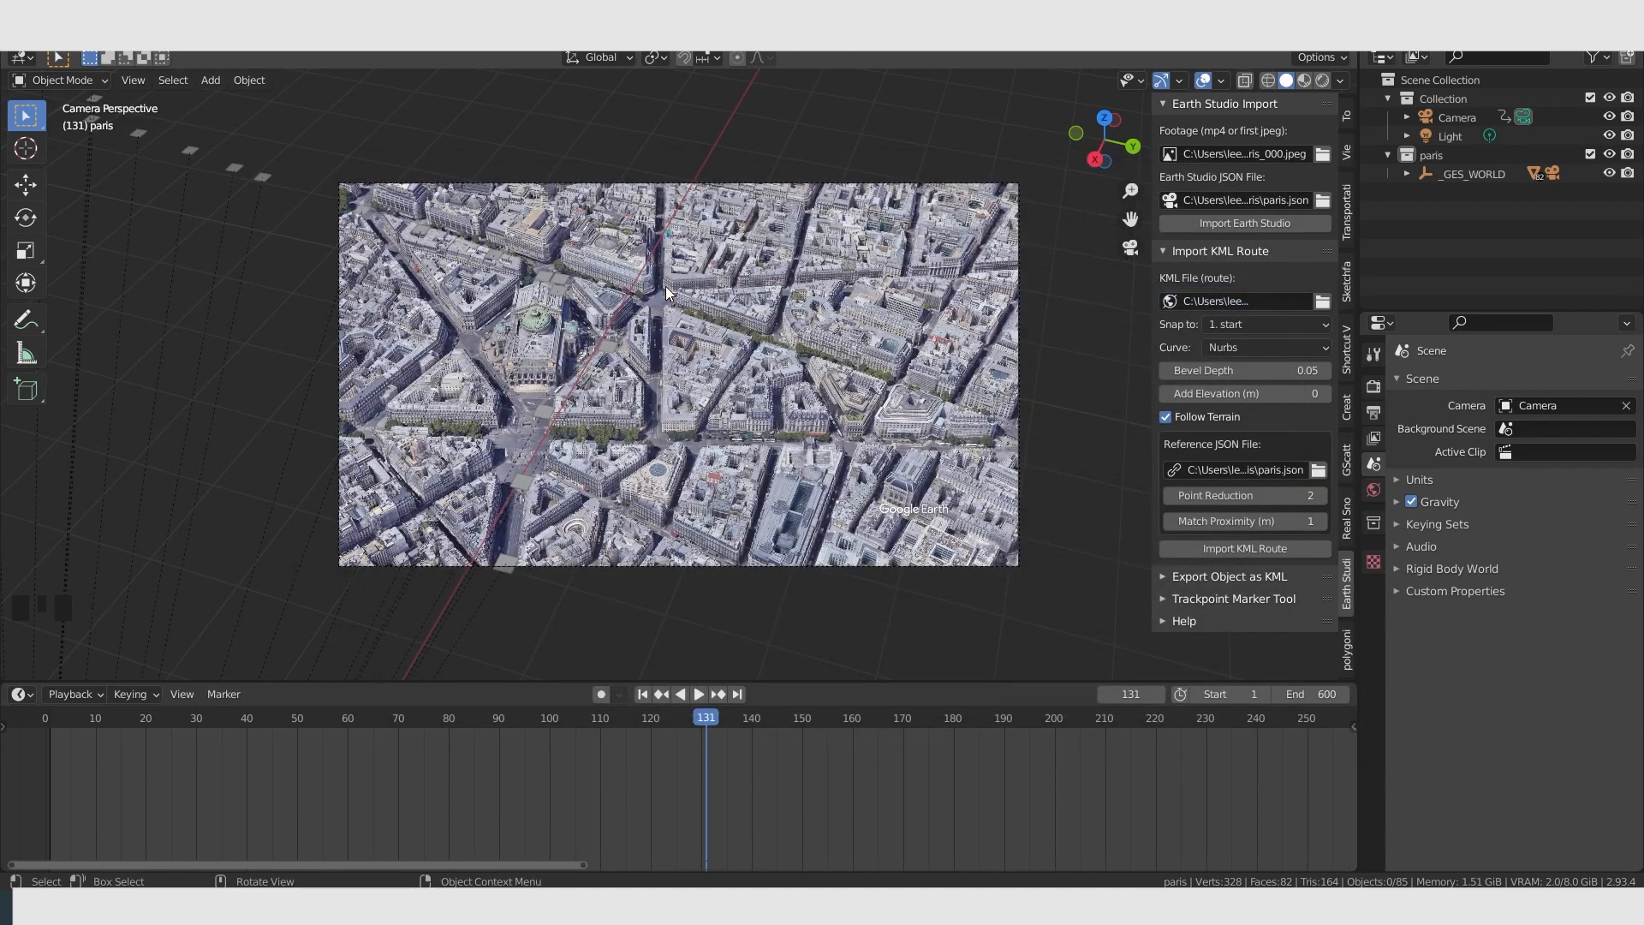
{"action": "left_click", "coordinate": [1235, 551]}
Scrub and play the animation to check how the imported route follows the streets in the footage.
{"action": "left_click_drag", "start_coordinate": [317, 726], "coordinate": [4, 733]}
{"action": "left_click_drag", "start_coordinate": [1354, 733], "coordinate": [1118, 794]}
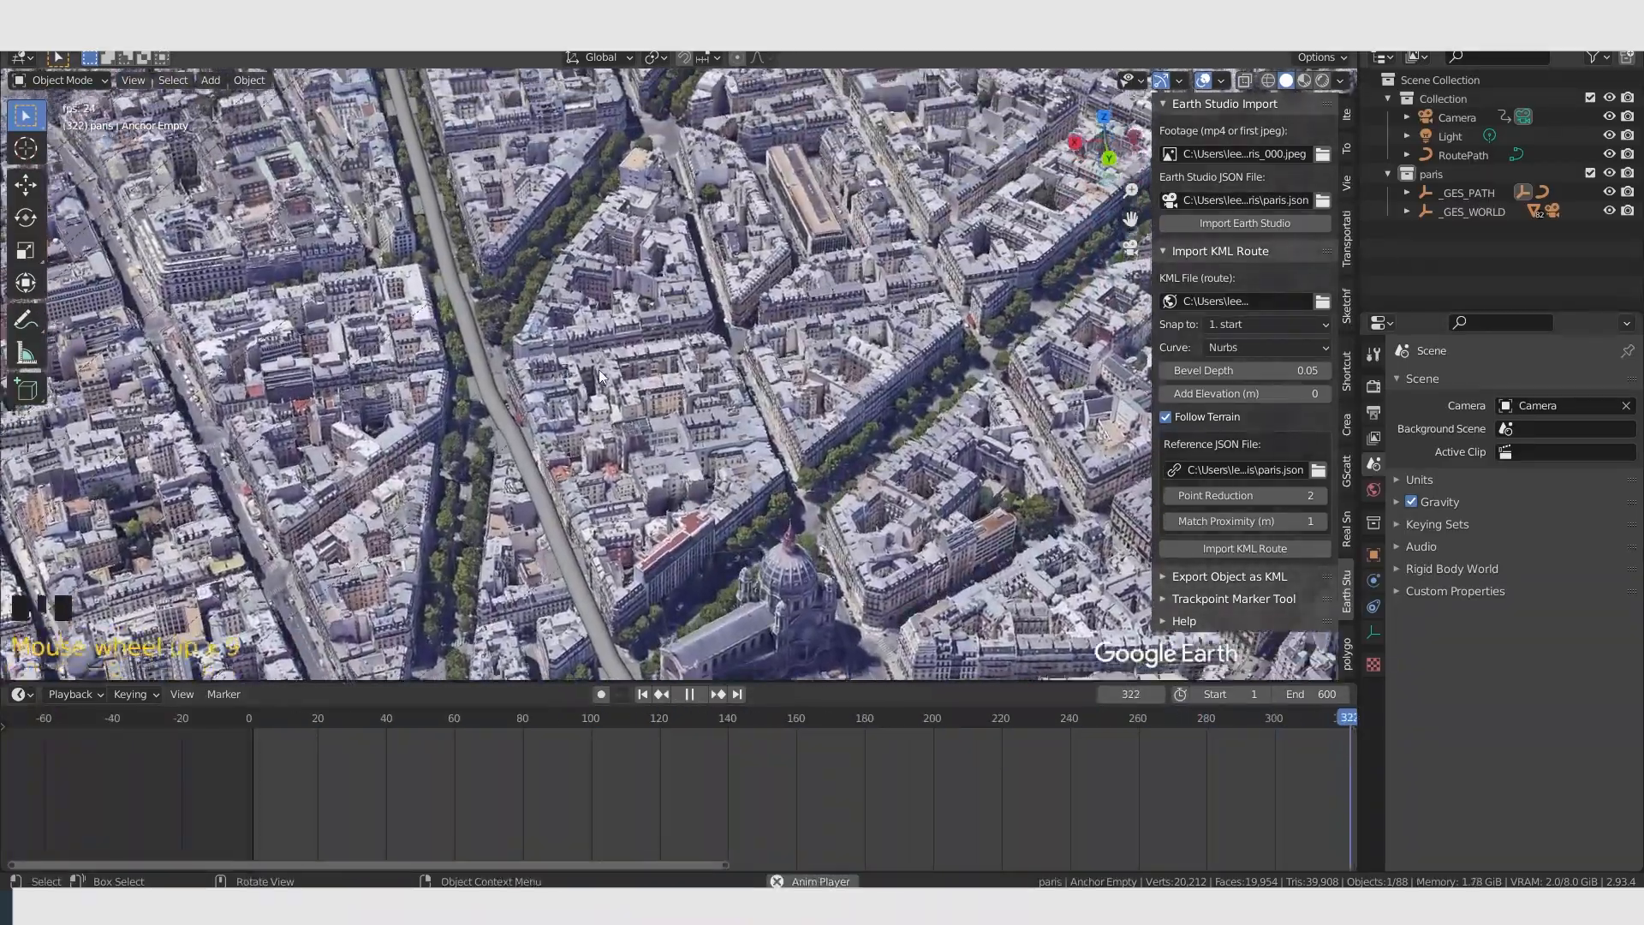
{"action": "scroll", "coordinate": [998, 771], "scroll_direction": "down", "scroll_amount": 5}
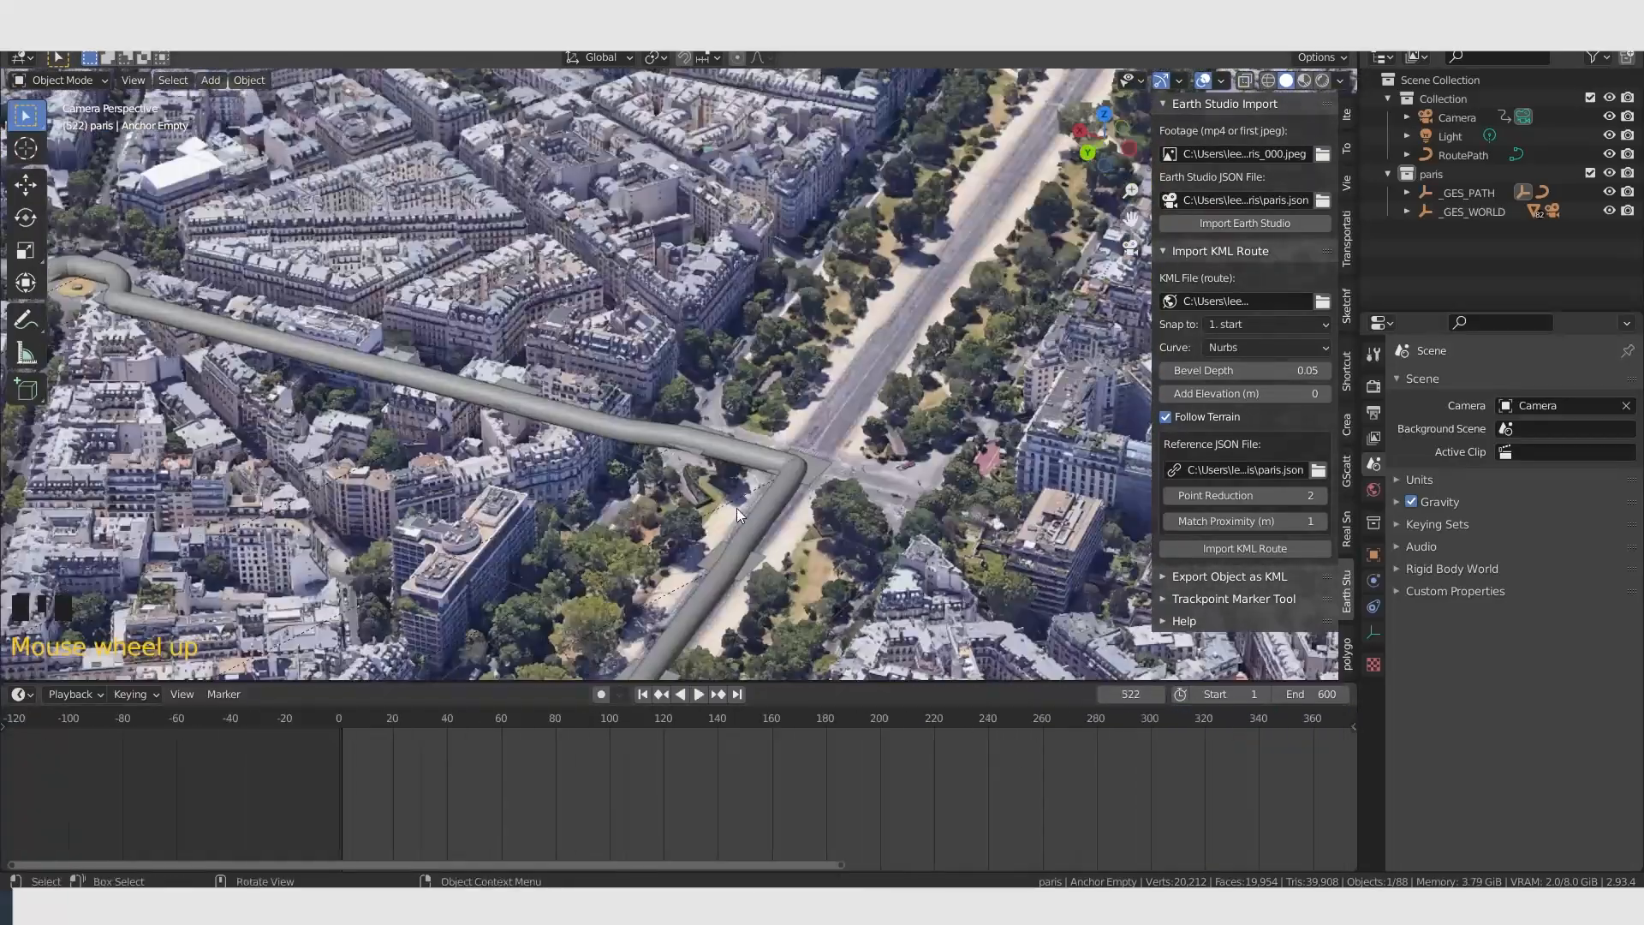
{"action": "key", "text": "space"}
{"action": "key", "text": "space"}
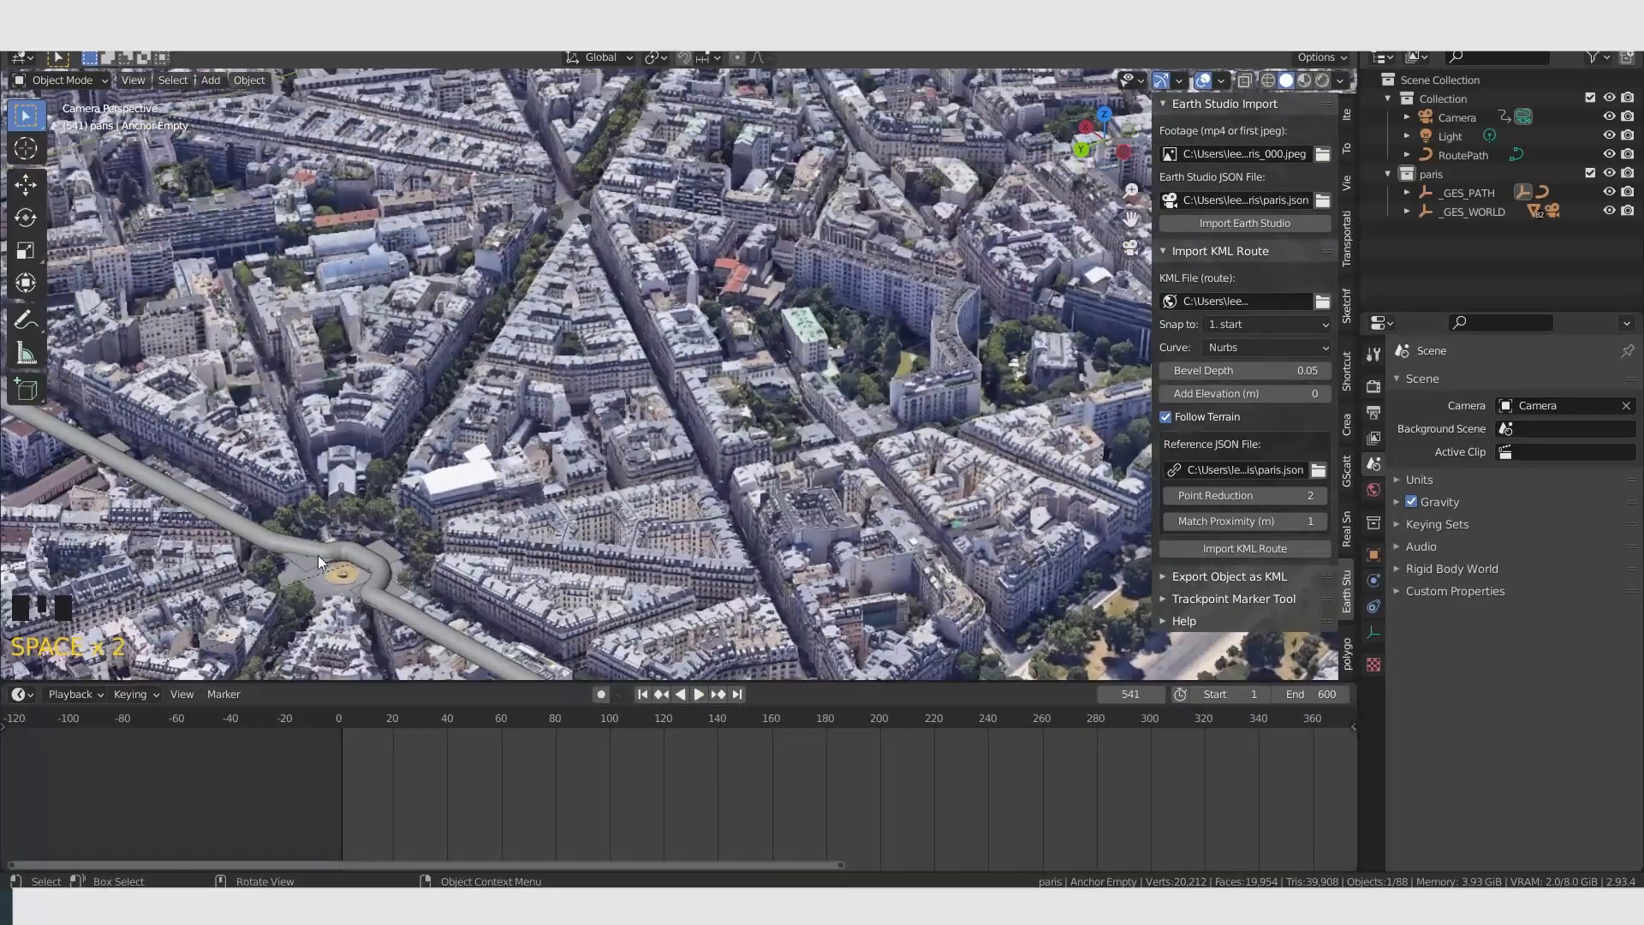
{"action": "scroll", "coordinate": [255, 522], "scroll_direction": "down", "scroll_amount": 2}
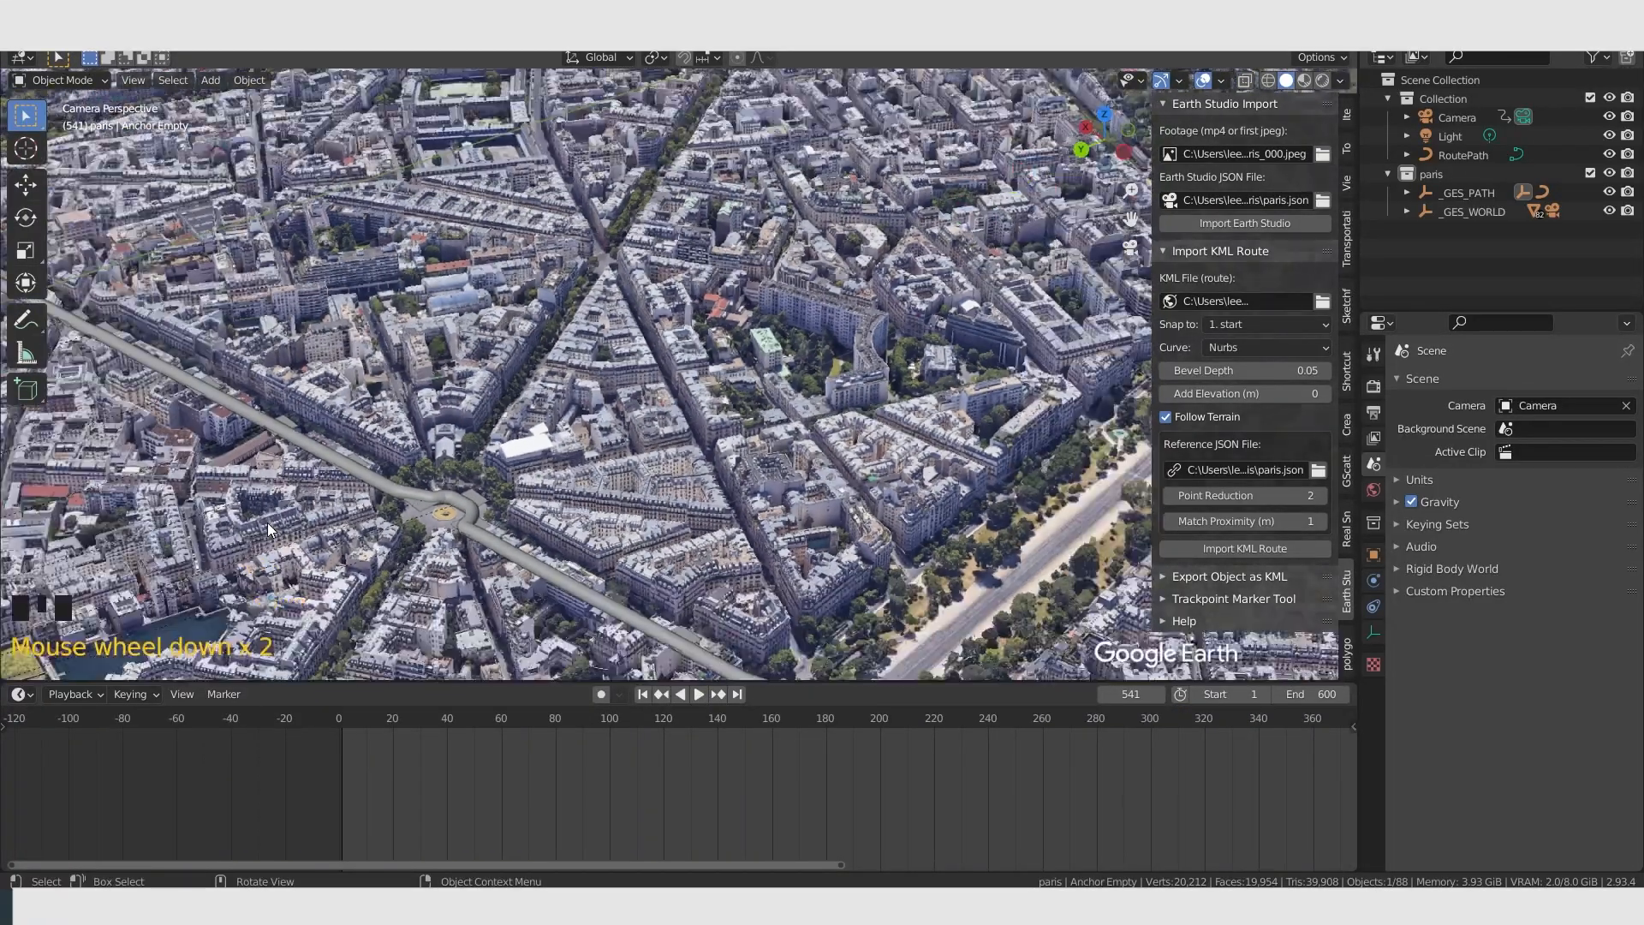
{"action": "key", "text": "space"}
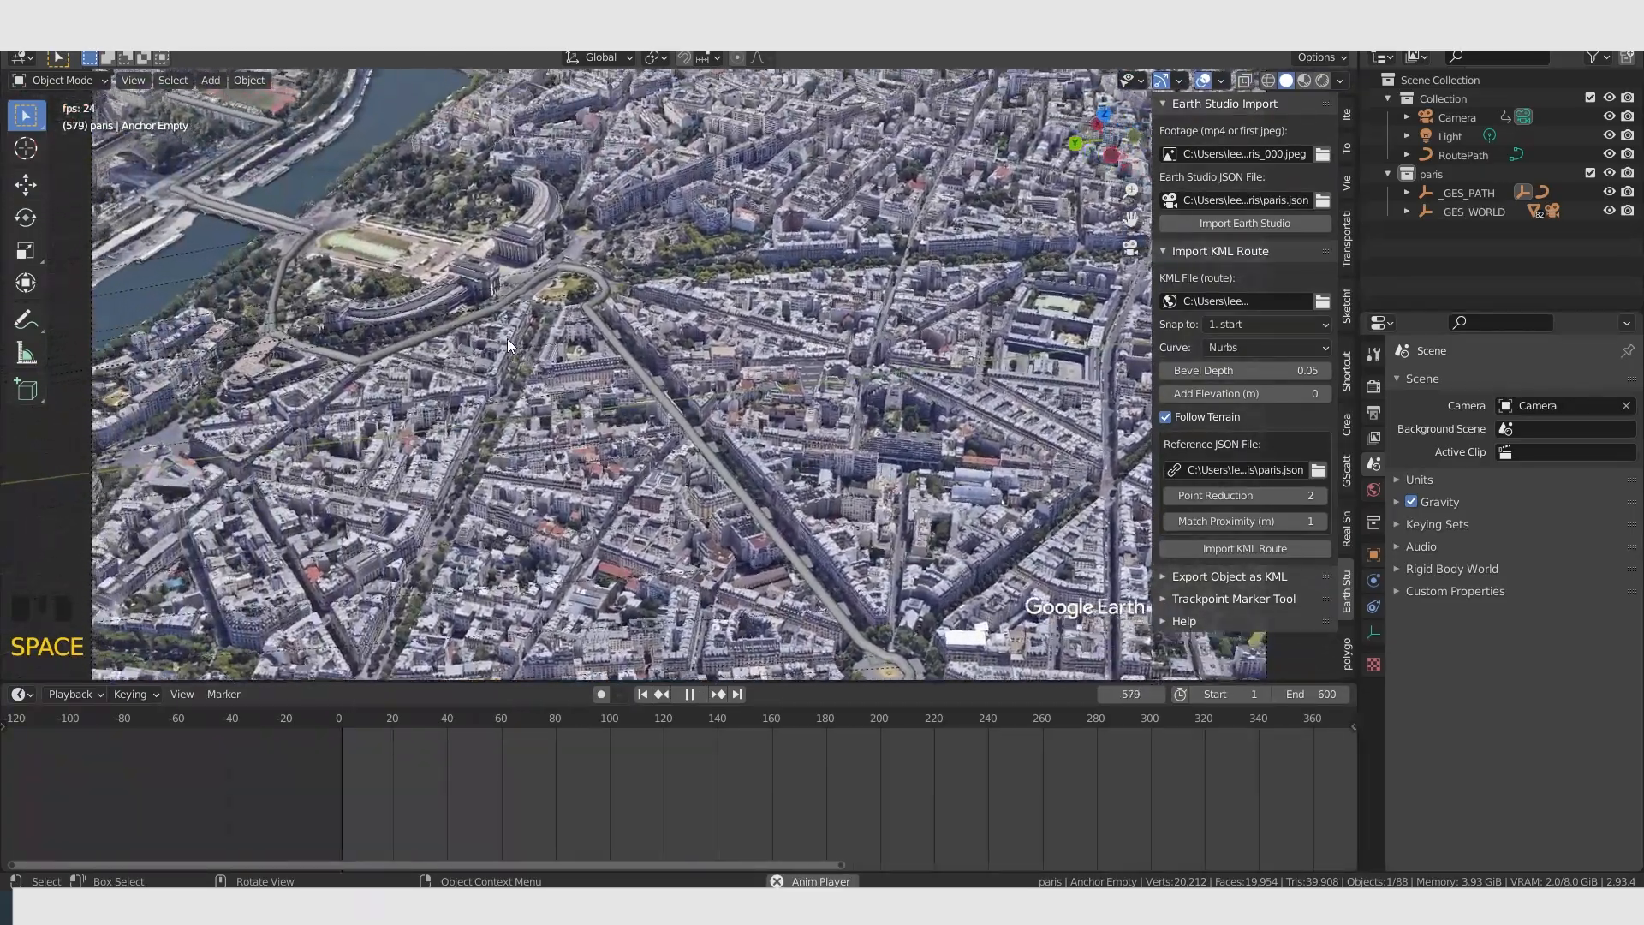
{"action": "key", "text": "space"}
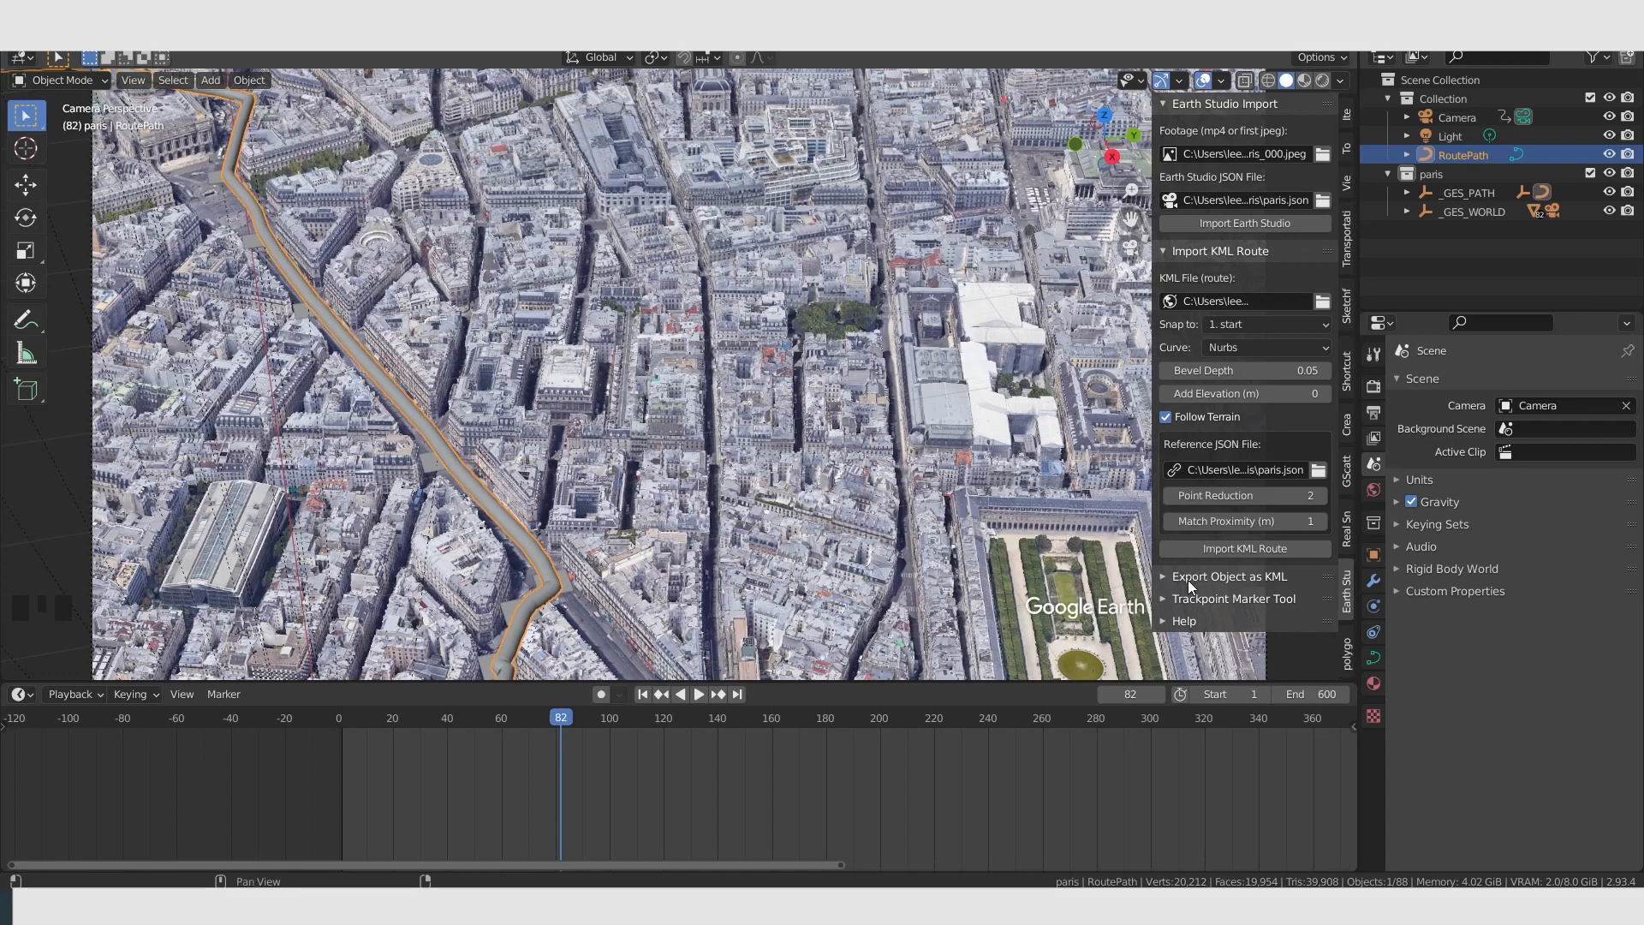
Set the KML export line width to 5 for the RoutePath curve.
{"action": "left_click", "coordinate": [1251, 583]}
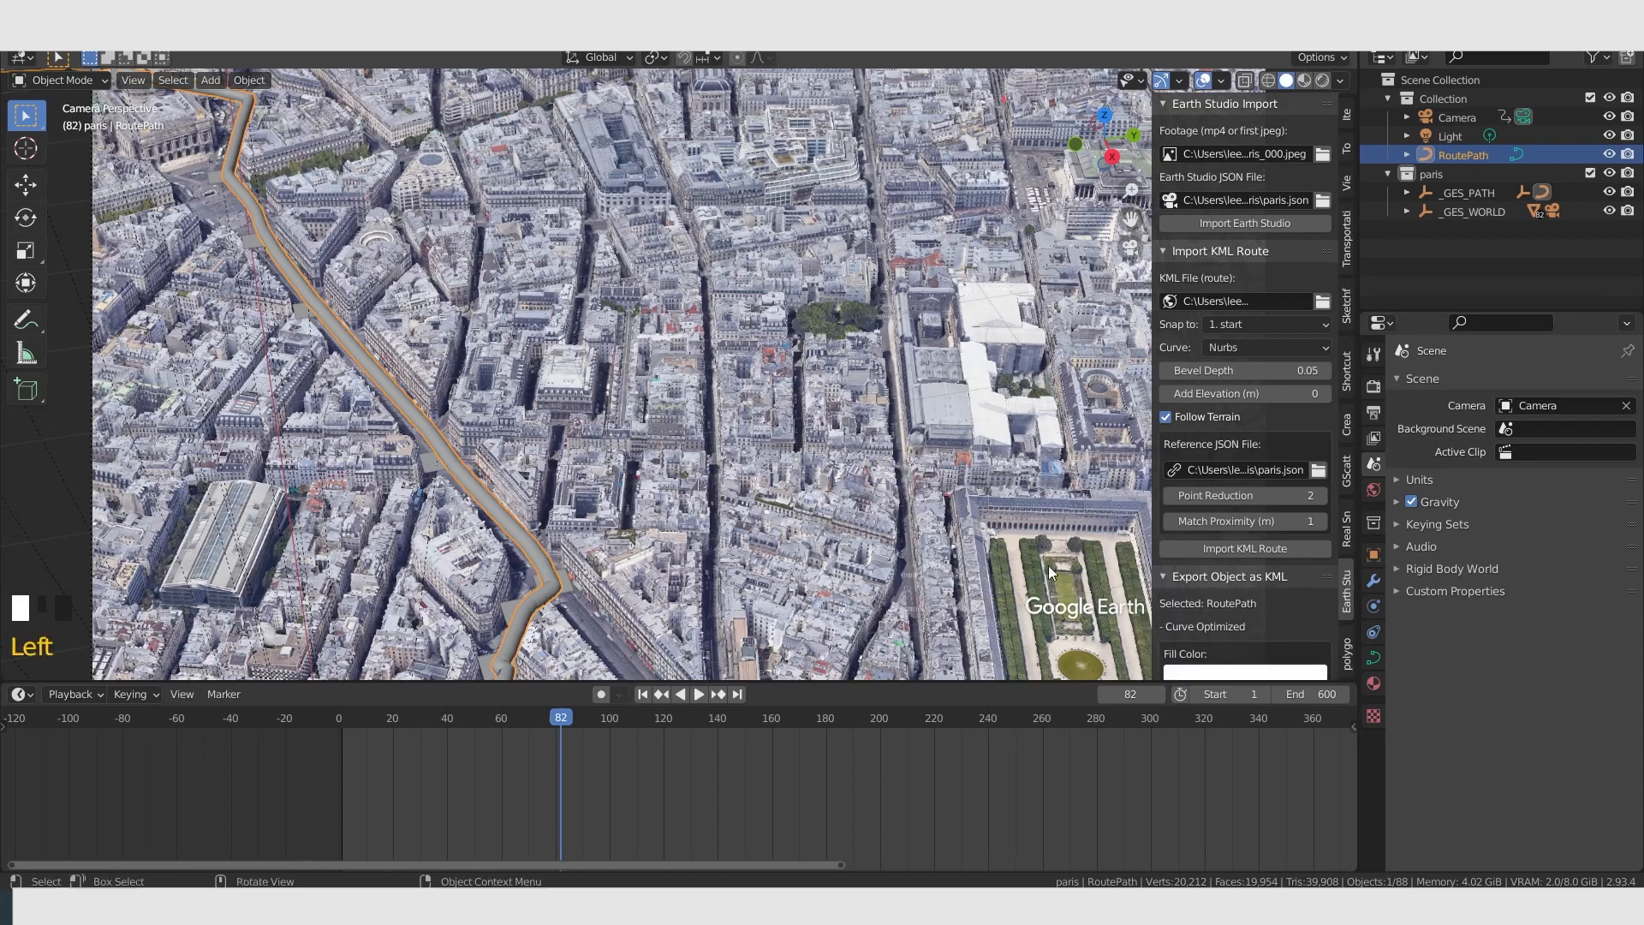
{"action": "left_click", "coordinate": [442, 397]}
{"action": "left_click", "coordinate": [407, 409]}
{"action": "scroll", "coordinate": [1272, 612], "scroll_direction": "down", "scroll_amount": 5}
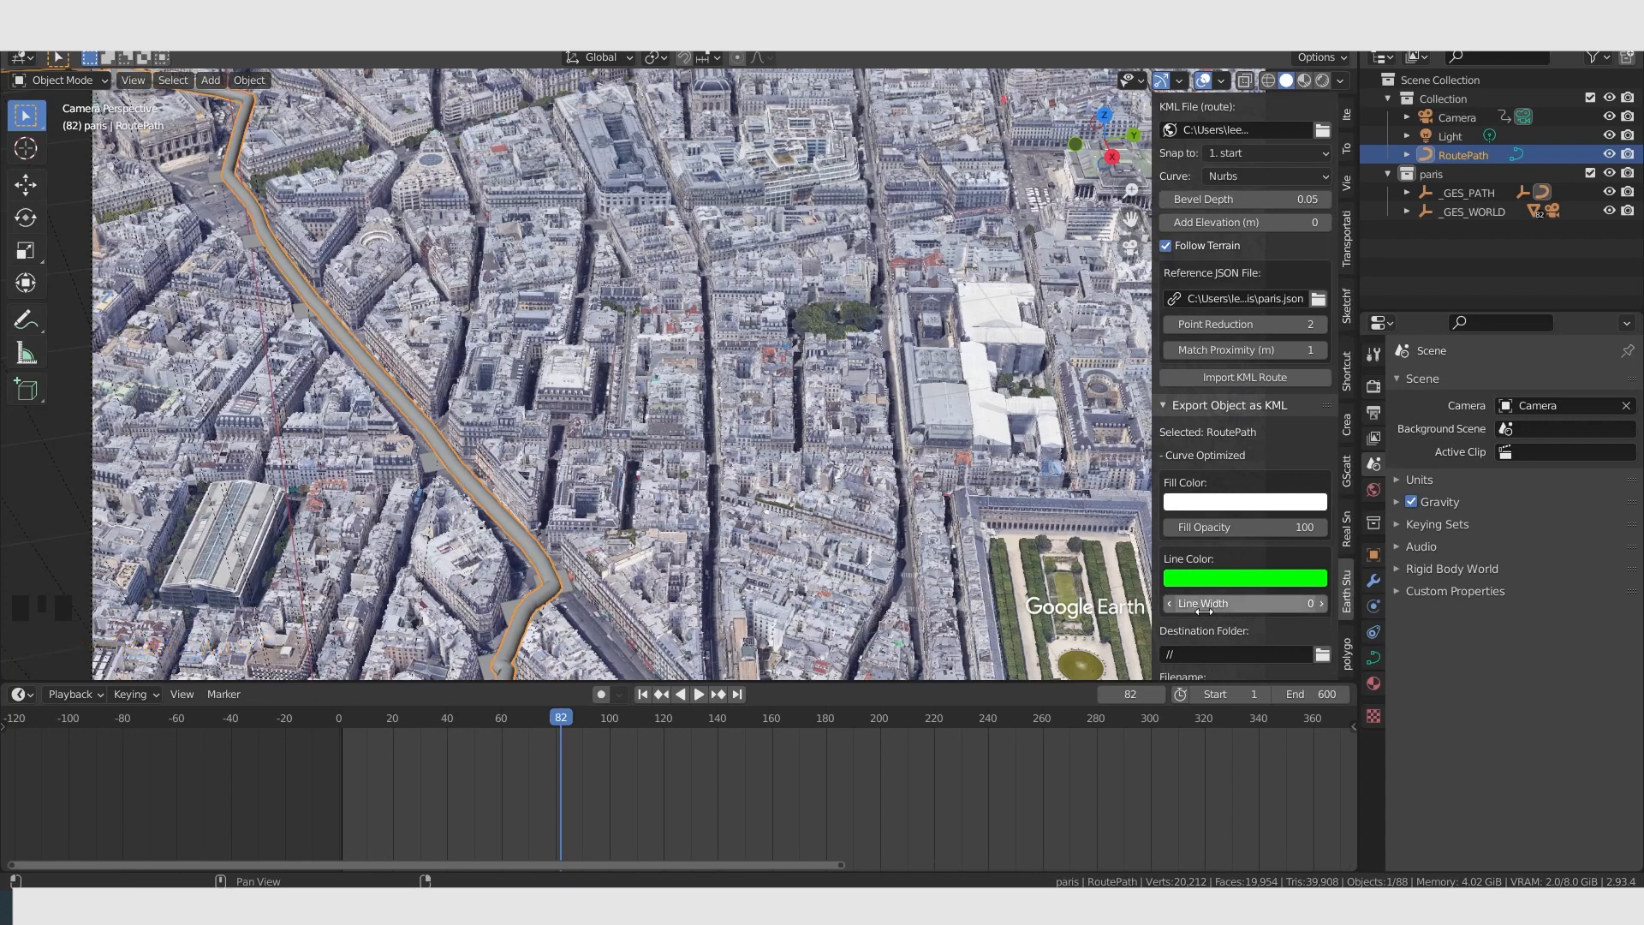
{"action": "double_click", "coordinate": [1280, 607]}
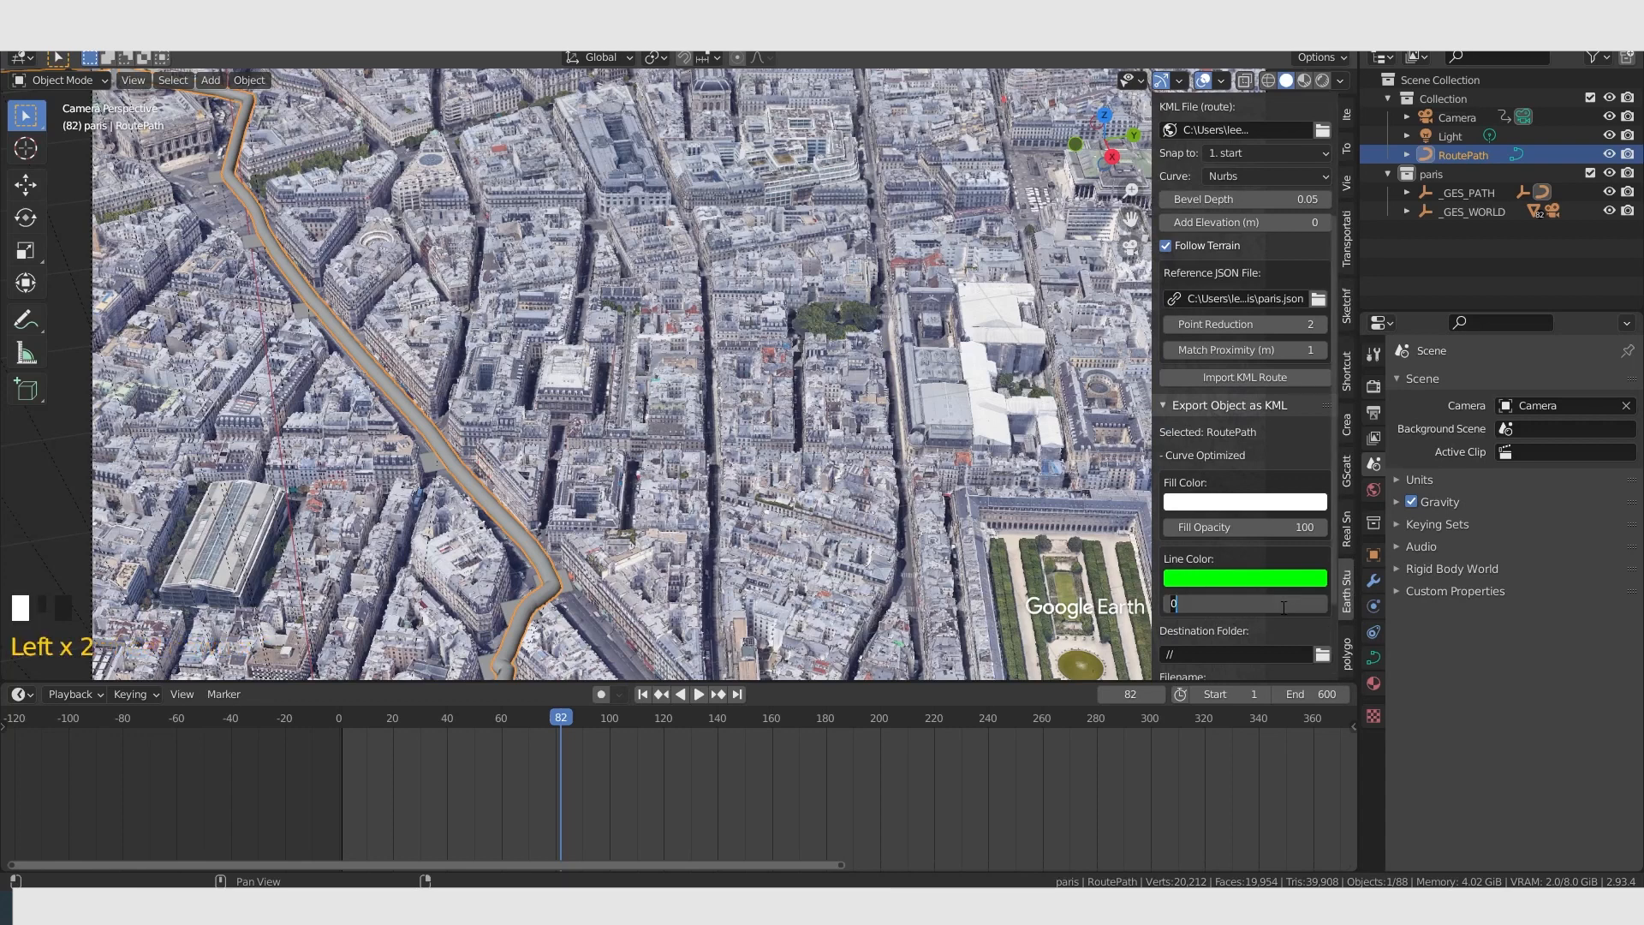
{"action": "key", "text": "Return"}
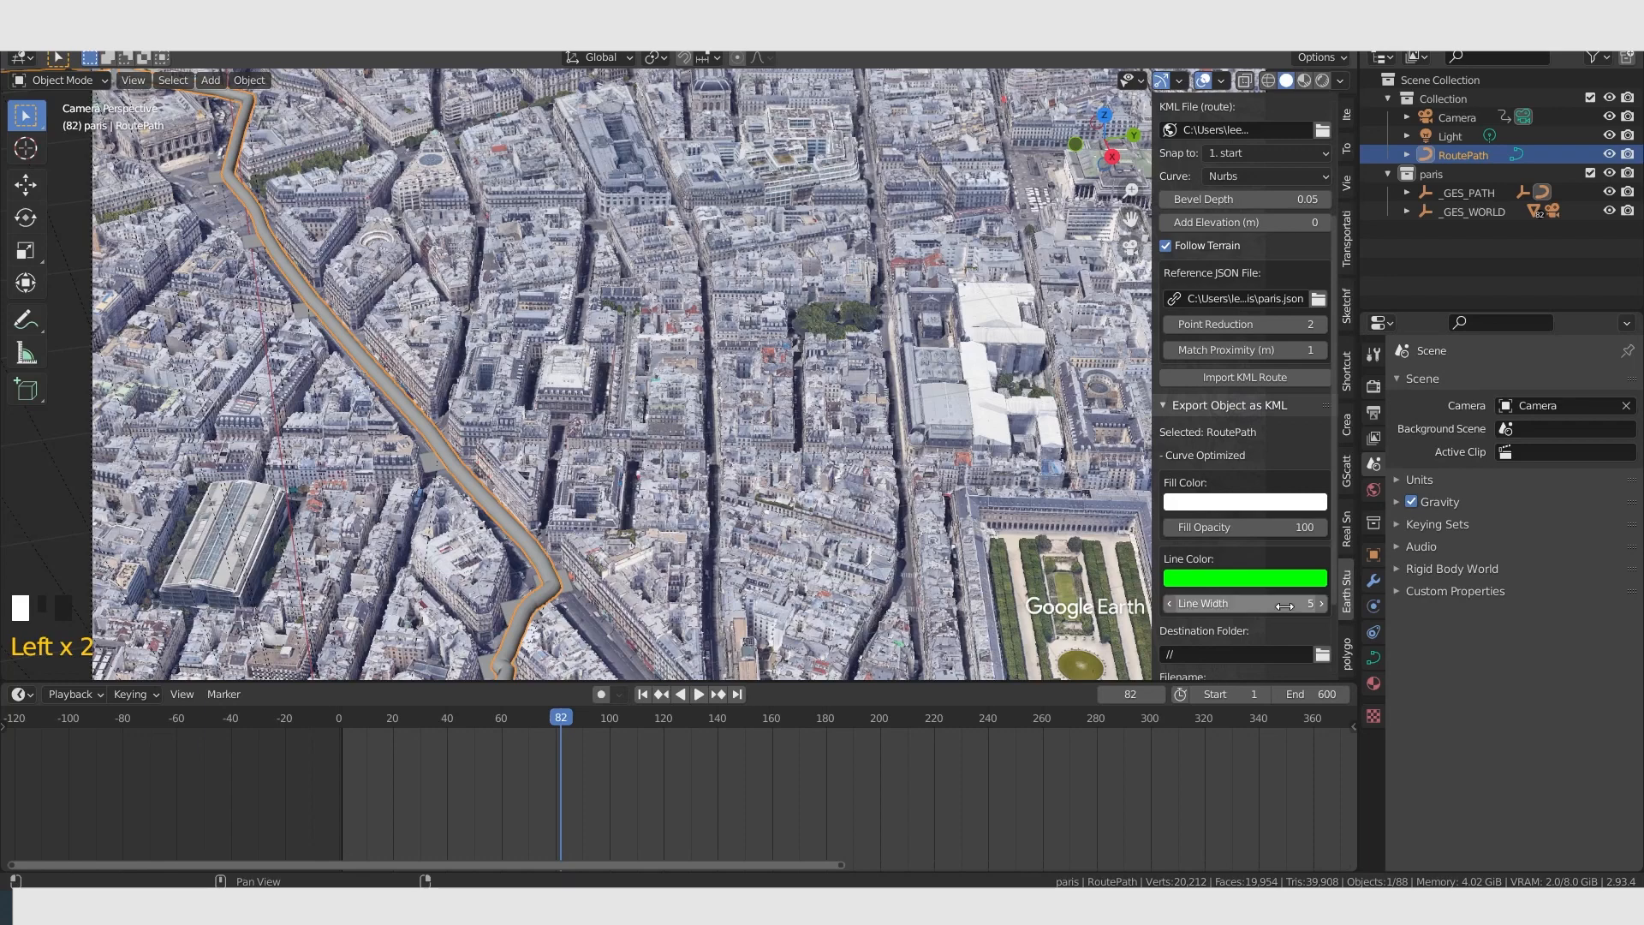
{"action": "scroll", "coordinate": [1143, 610], "scroll_direction": "up", "scroll_amount": 2}
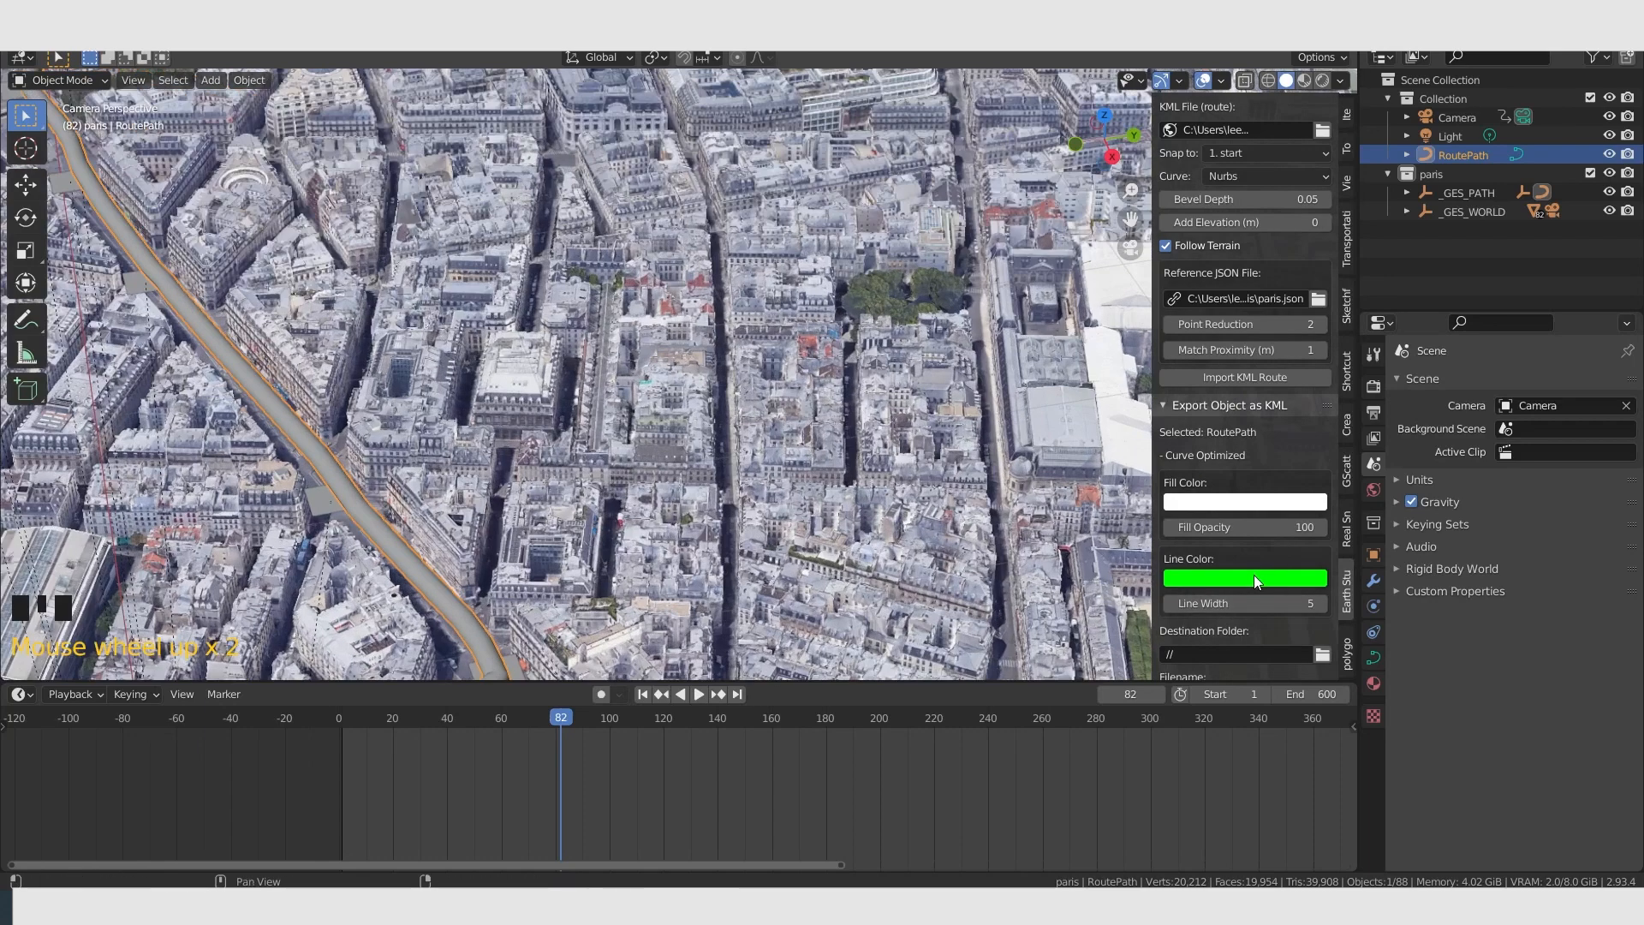
{"action": "scroll", "coordinate": [1138, 608], "scroll_direction": "down", "scroll_amount": 1}
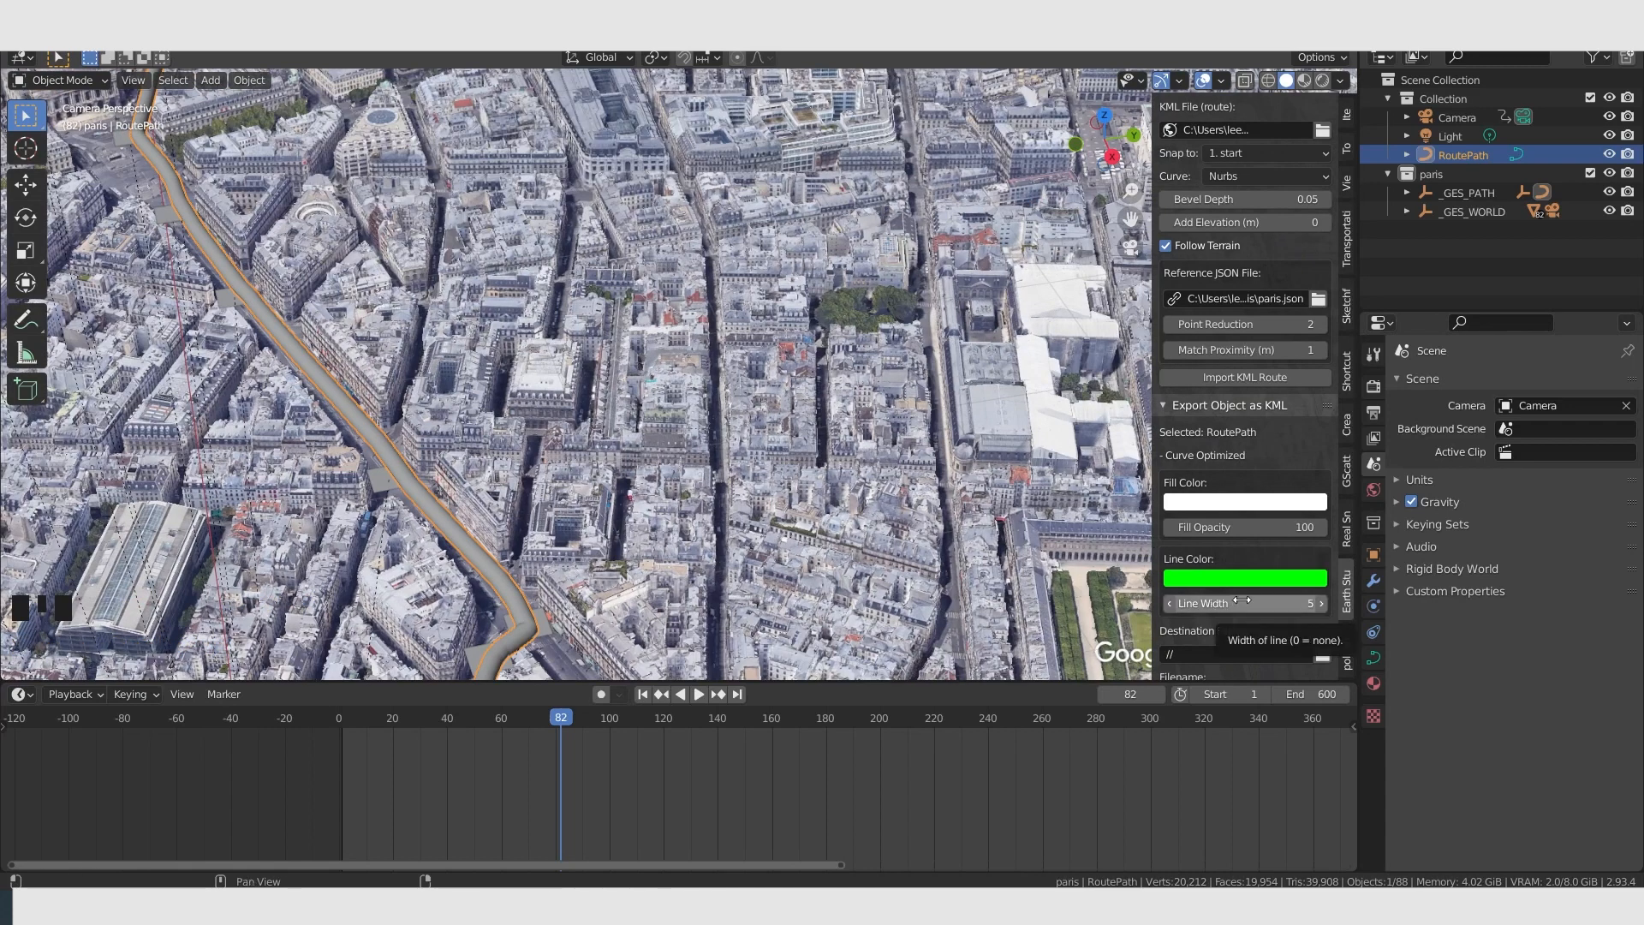
Set the KML export destination to the Documents\GES folder and export RoutePath as ObjectKML.
{"action": "scroll", "coordinate": [1226, 547], "scroll_direction": "down", "scroll_amount": 3}
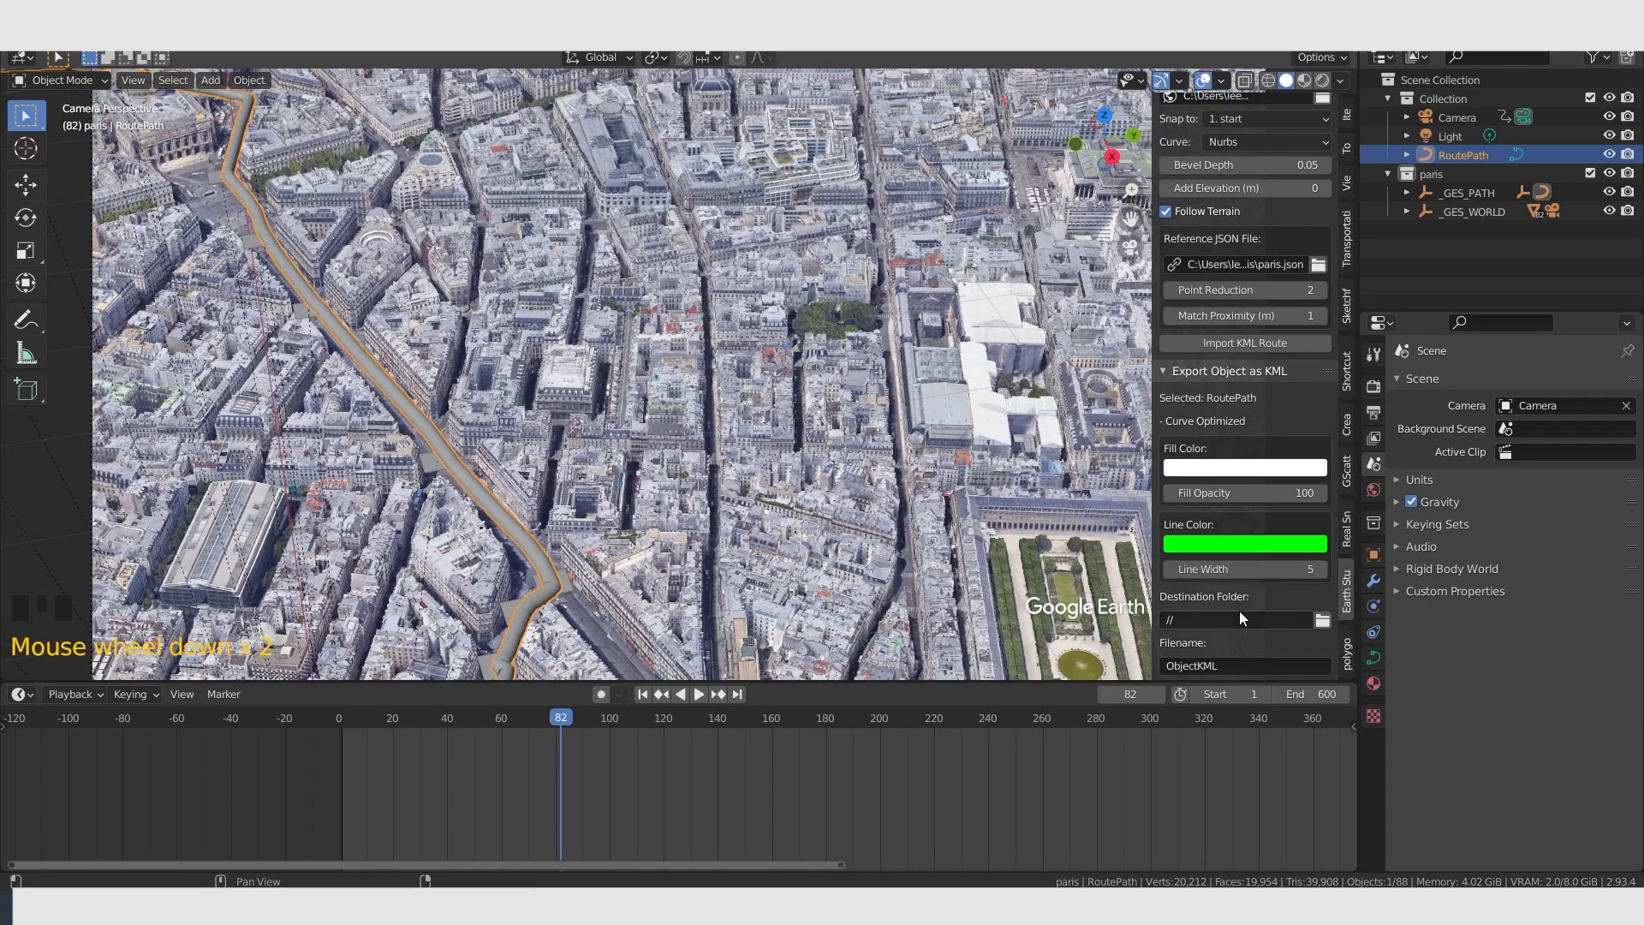
{"action": "scroll", "coordinate": [1239, 610], "scroll_direction": "down", "scroll_amount": 1}
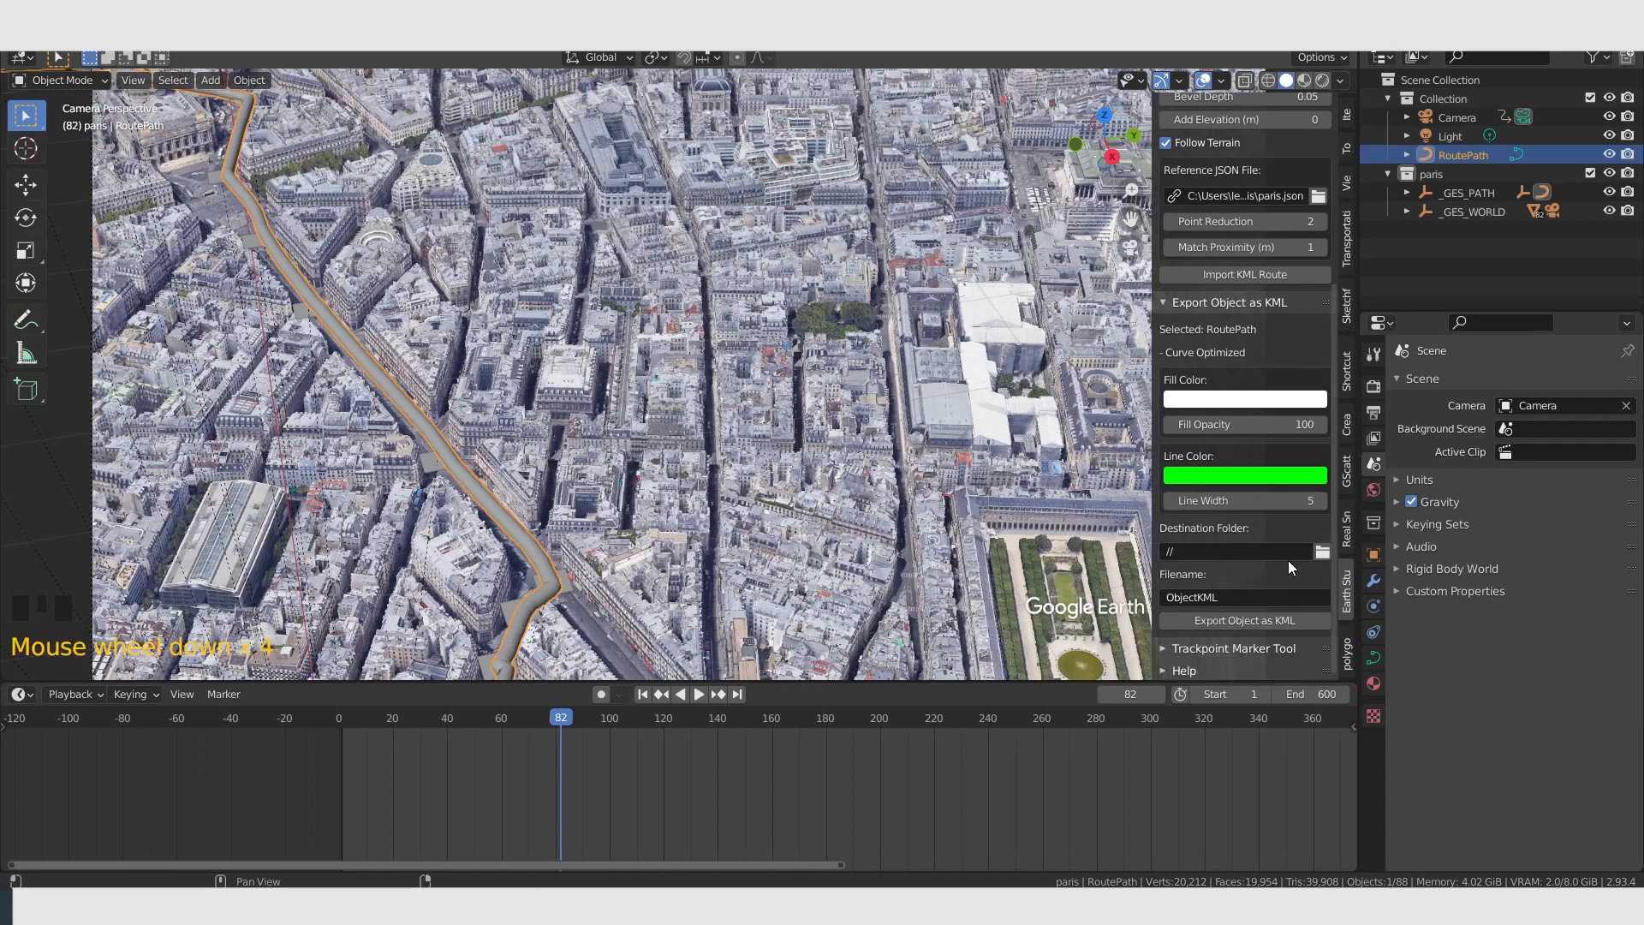
{"action": "left_click", "coordinate": [1316, 555]}
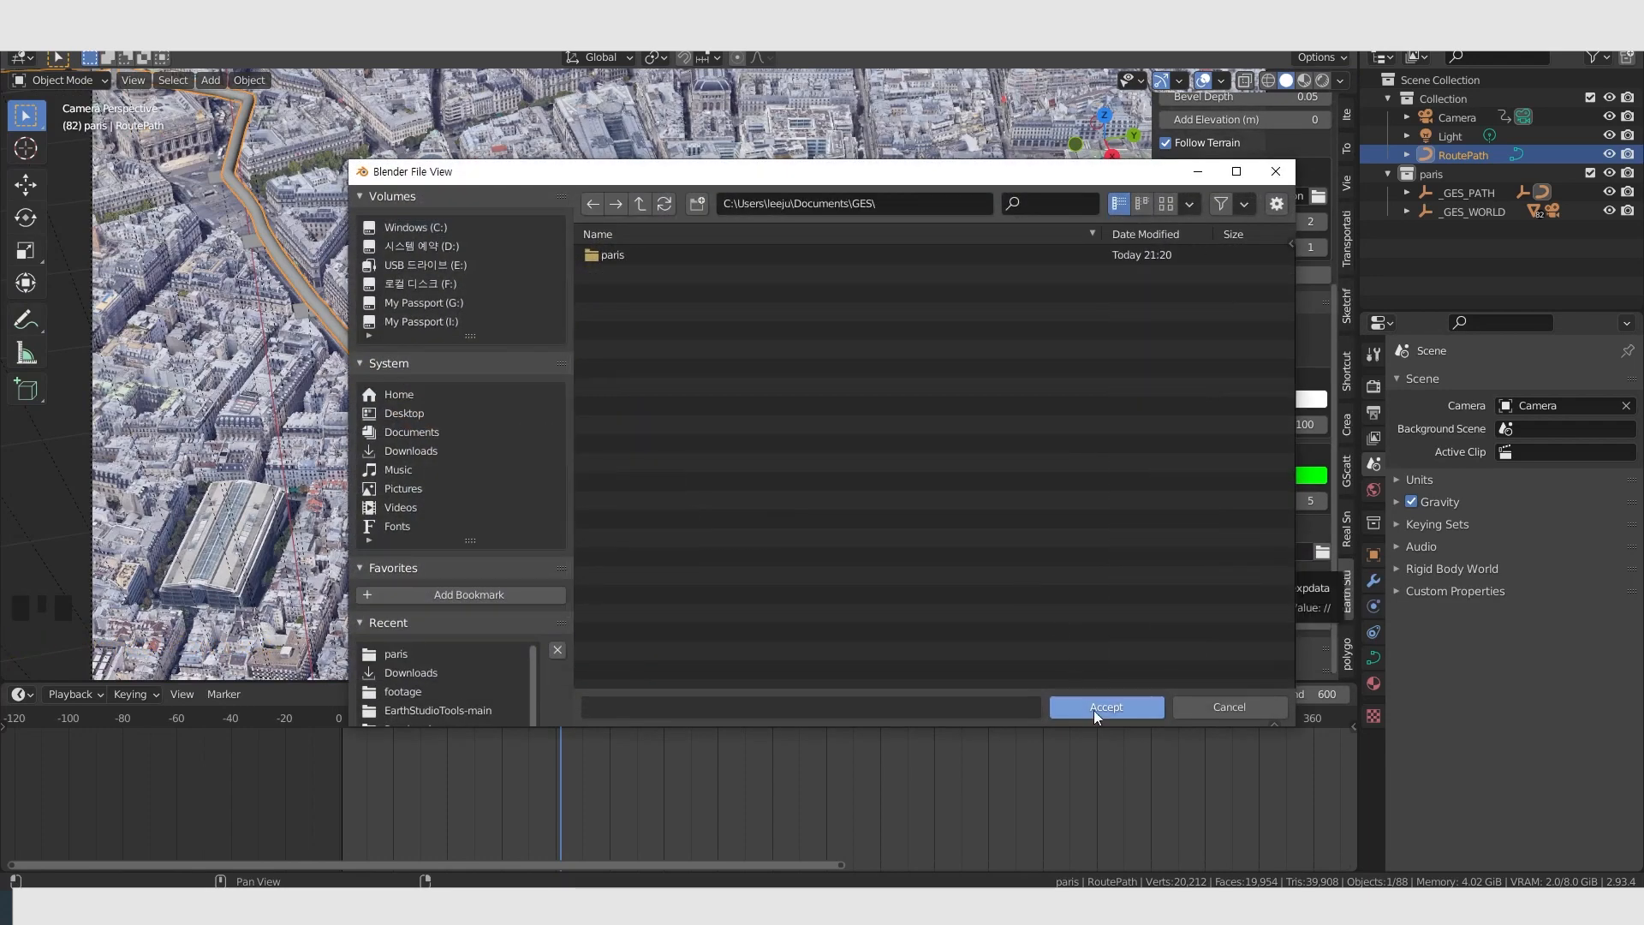
{"action": "left_click", "coordinate": [1101, 709]}
{"action": "scroll", "coordinate": [1264, 556], "scroll_direction": "down", "scroll_amount": 1}
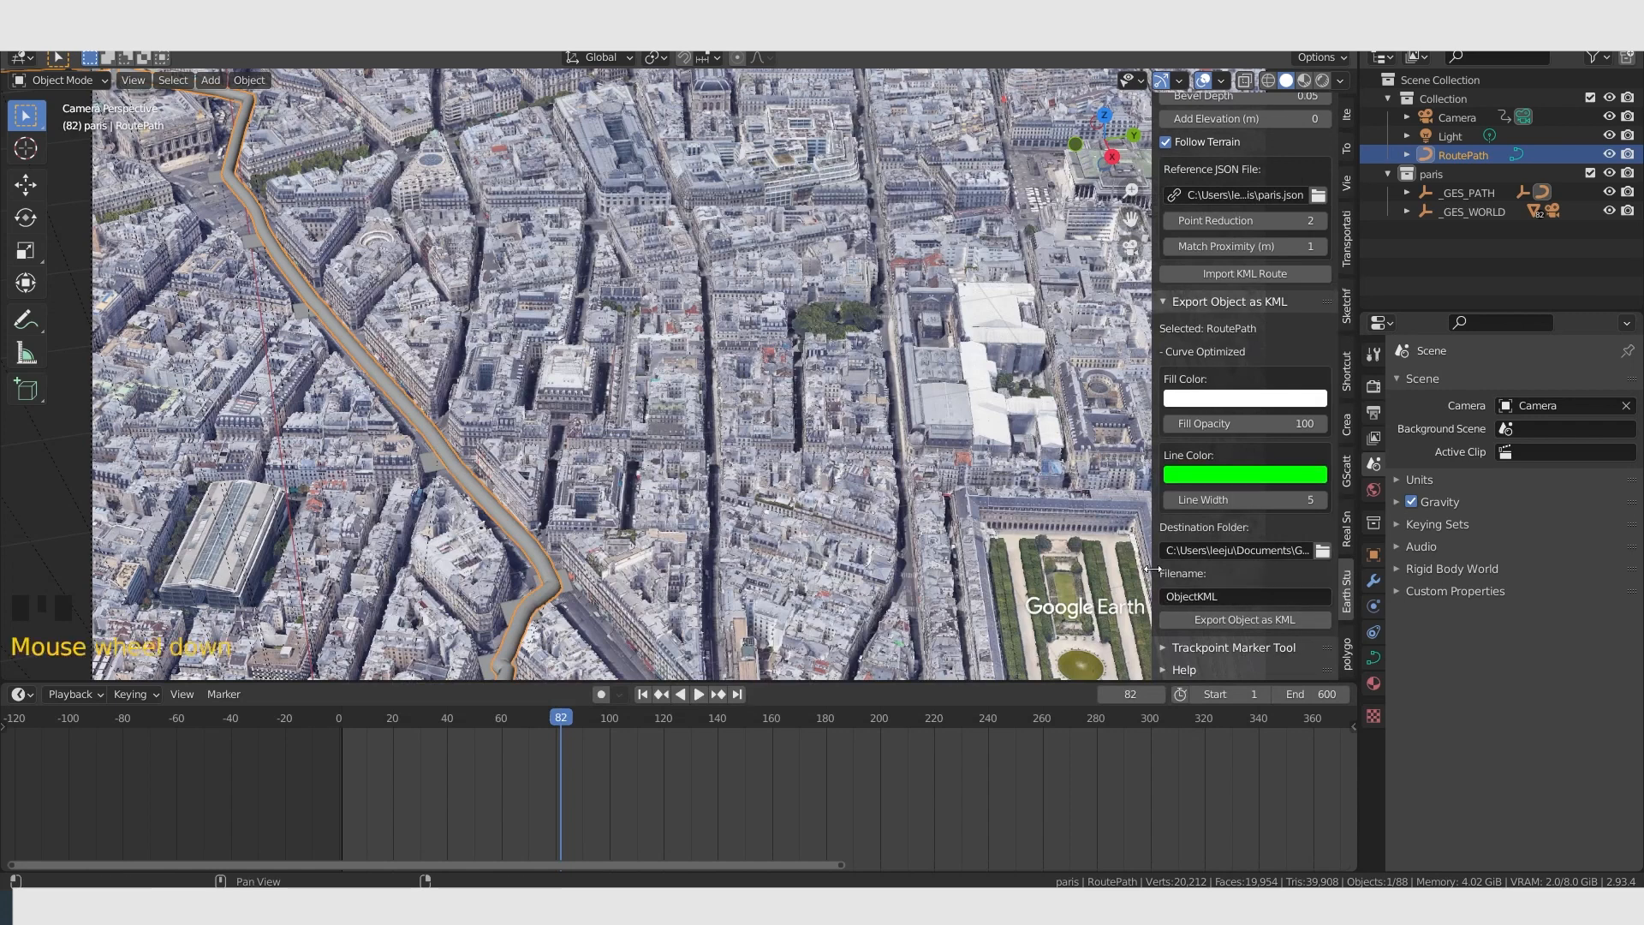
{"action": "left_click", "coordinate": [1225, 625]}
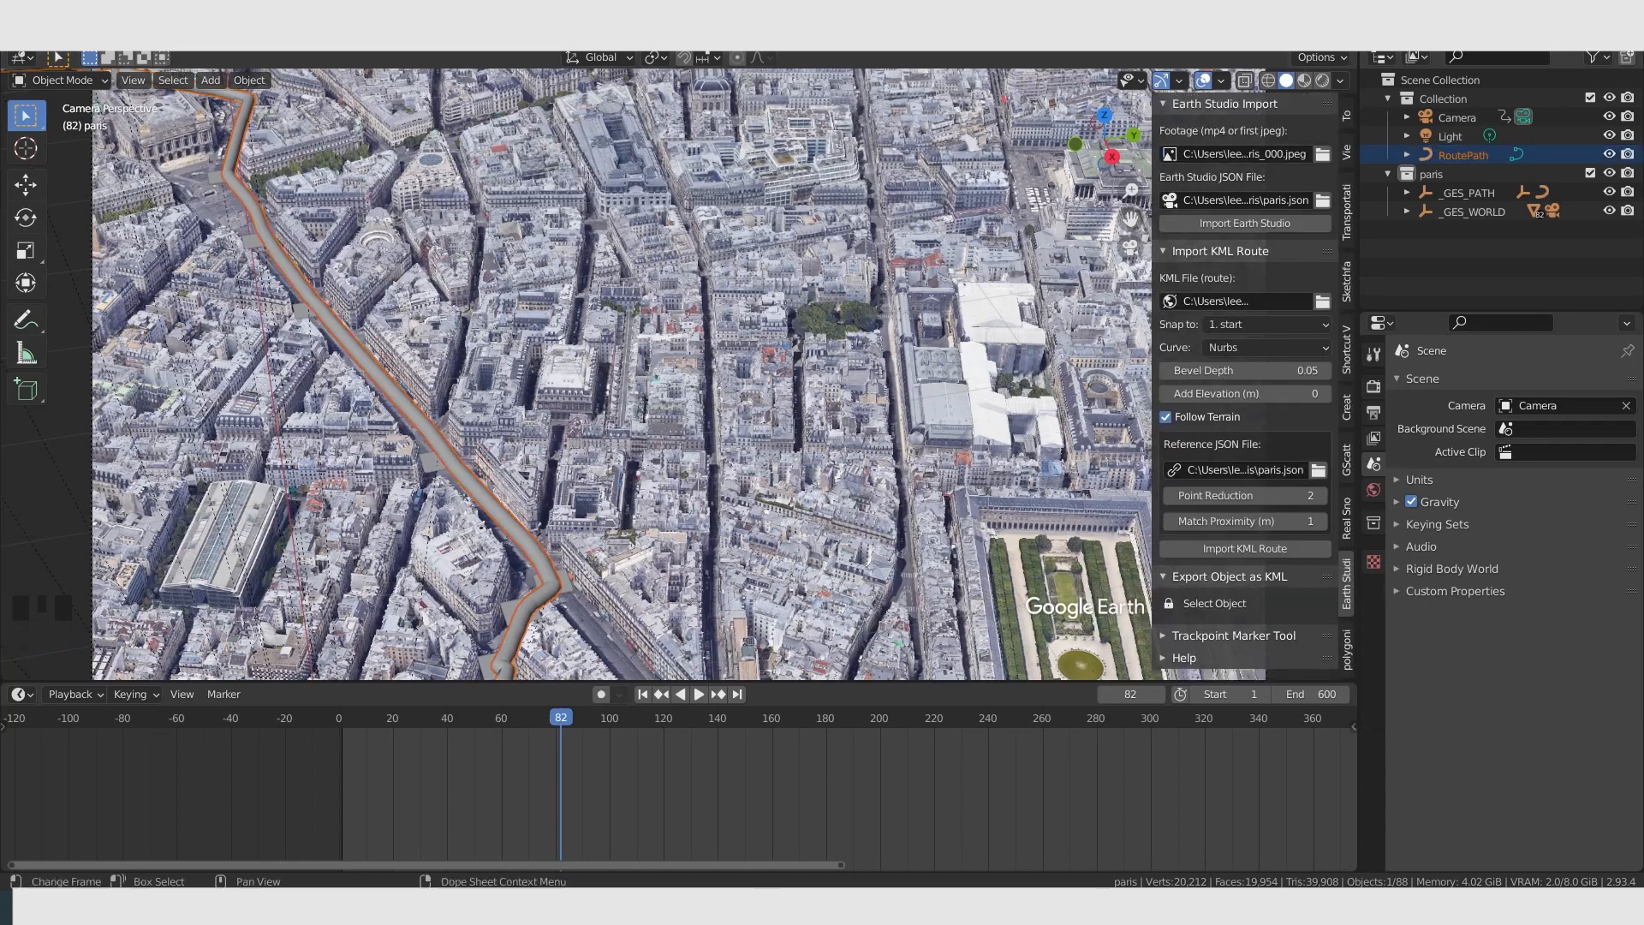
Switch to Google Earth Studio and import the ObjectKML file from the Documents GES folder as an overlay.
{"action": "mouse_move", "coordinate": [694, 886]}
{"action": "left_click", "coordinate": [782, 851]}
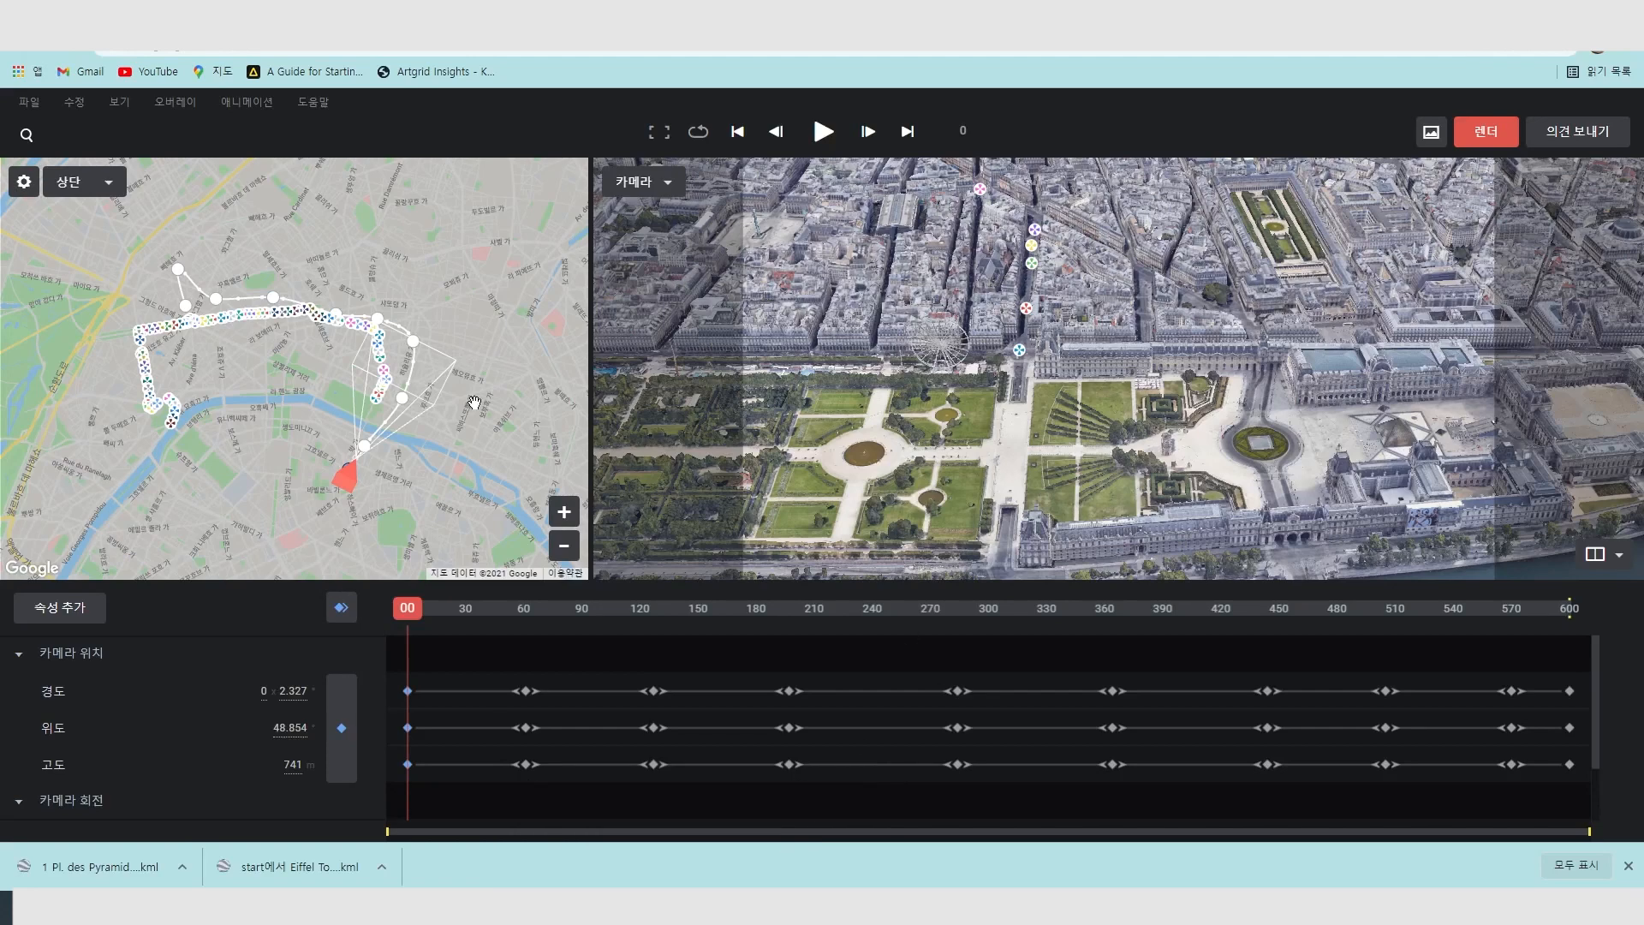
{"action": "left_click", "coordinate": [29, 102]}
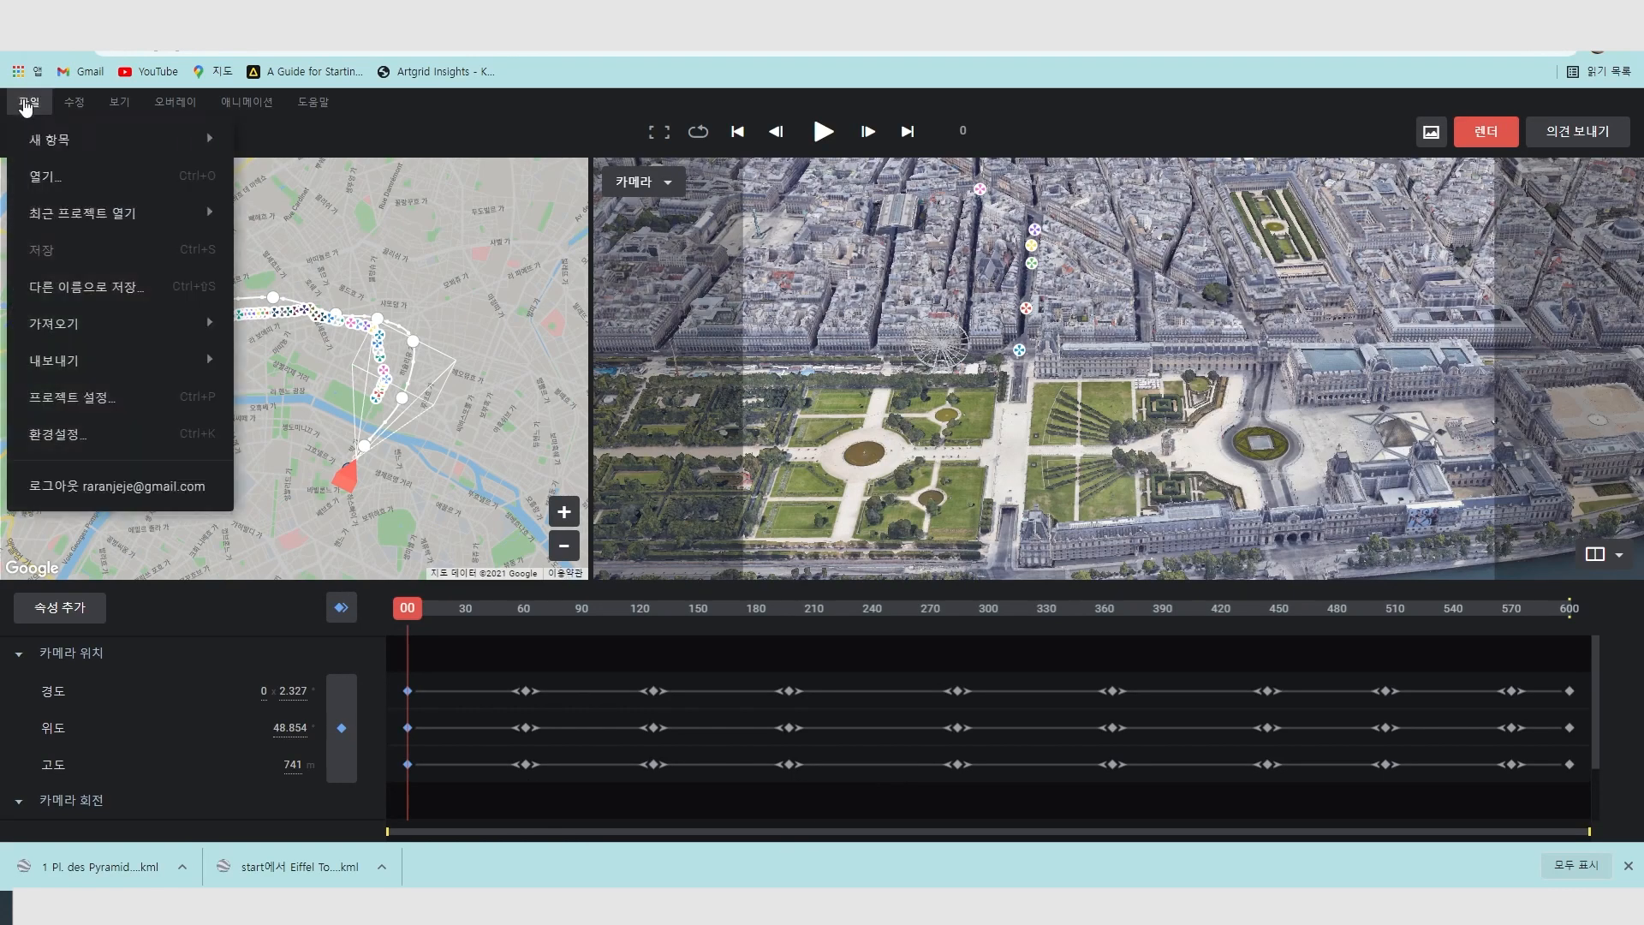
{"action": "mouse_move", "coordinate": [152, 330]}
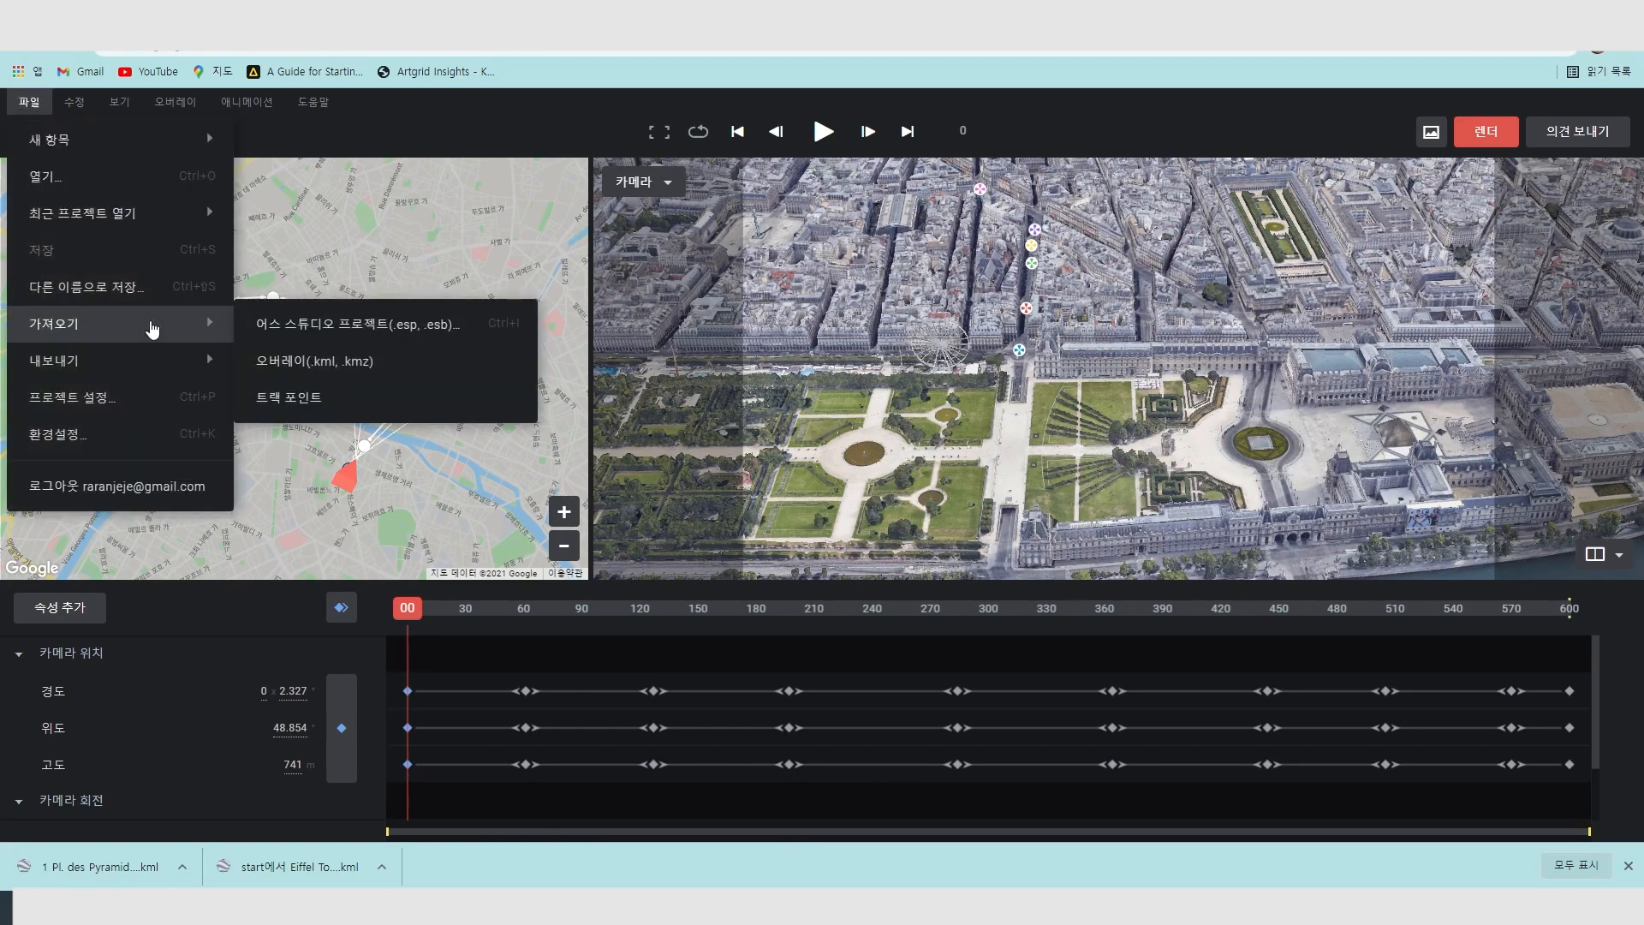
{"action": "left_click", "coordinate": [321, 369]}
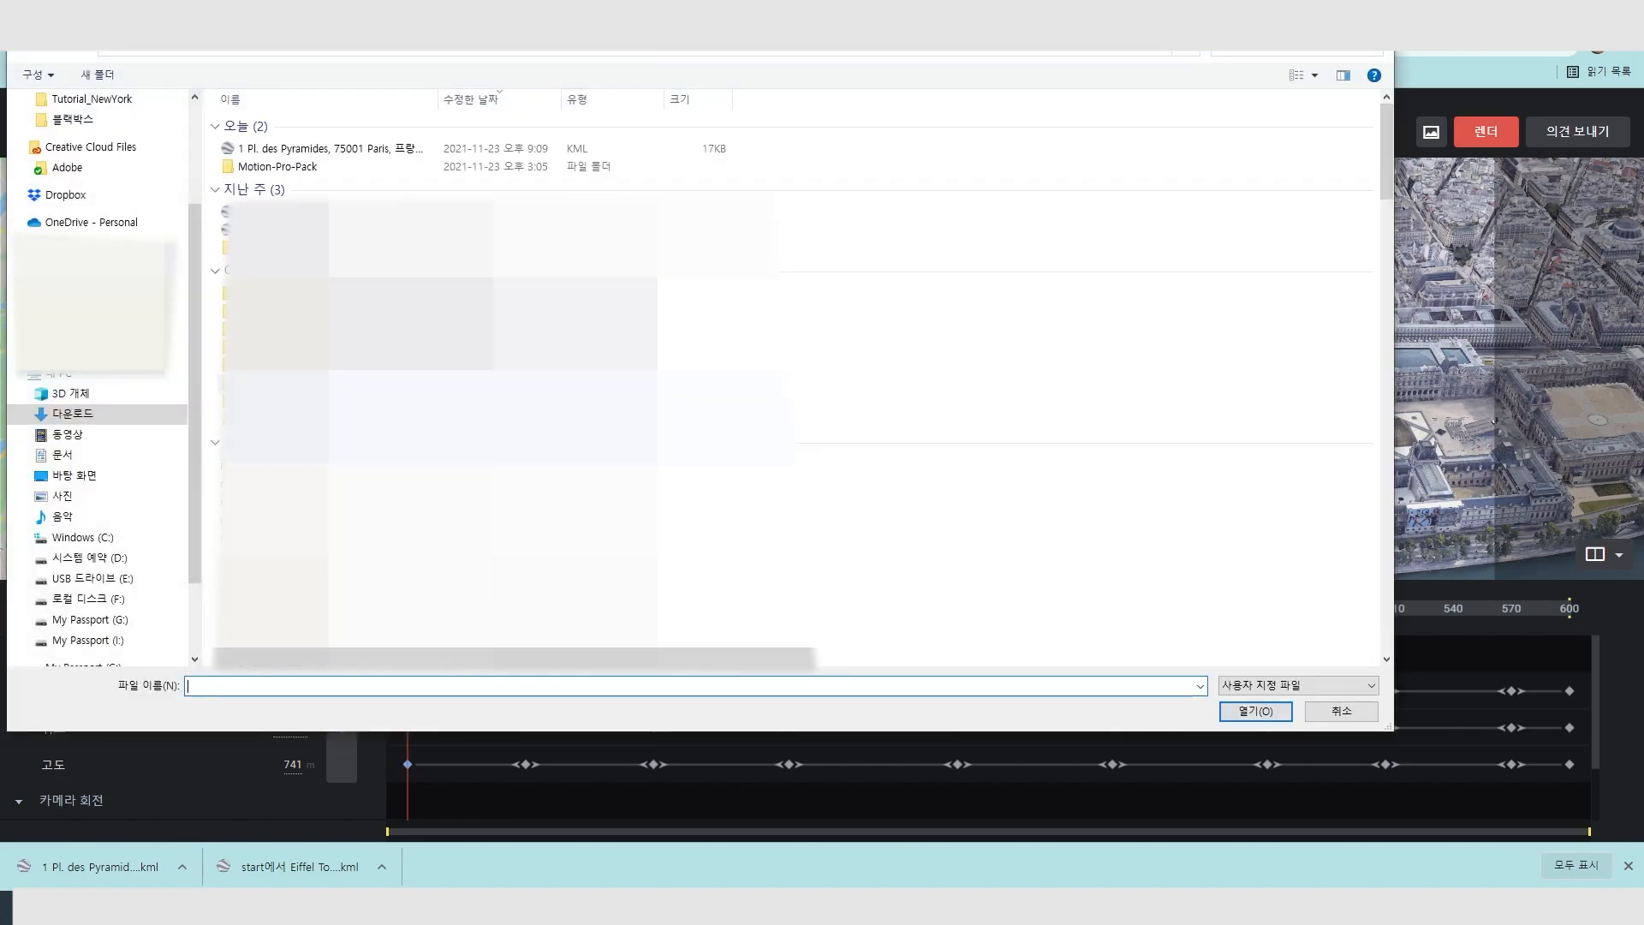
{"action": "left_click", "coordinate": [77, 456]}
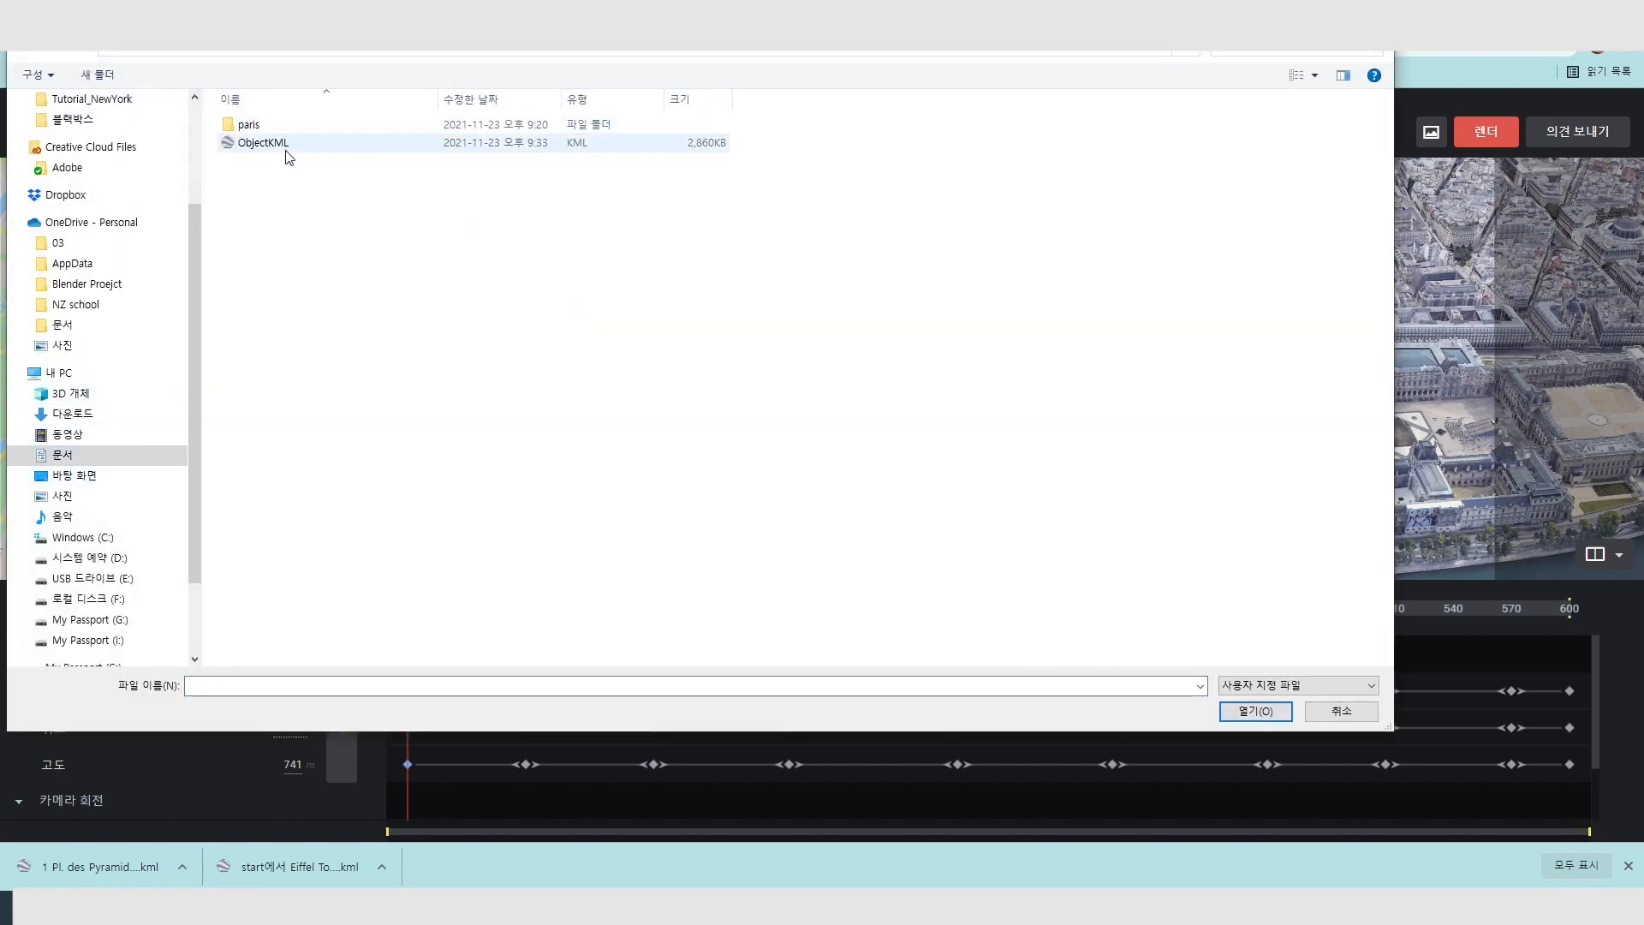
{"action": "double_click", "coordinate": [287, 151]}
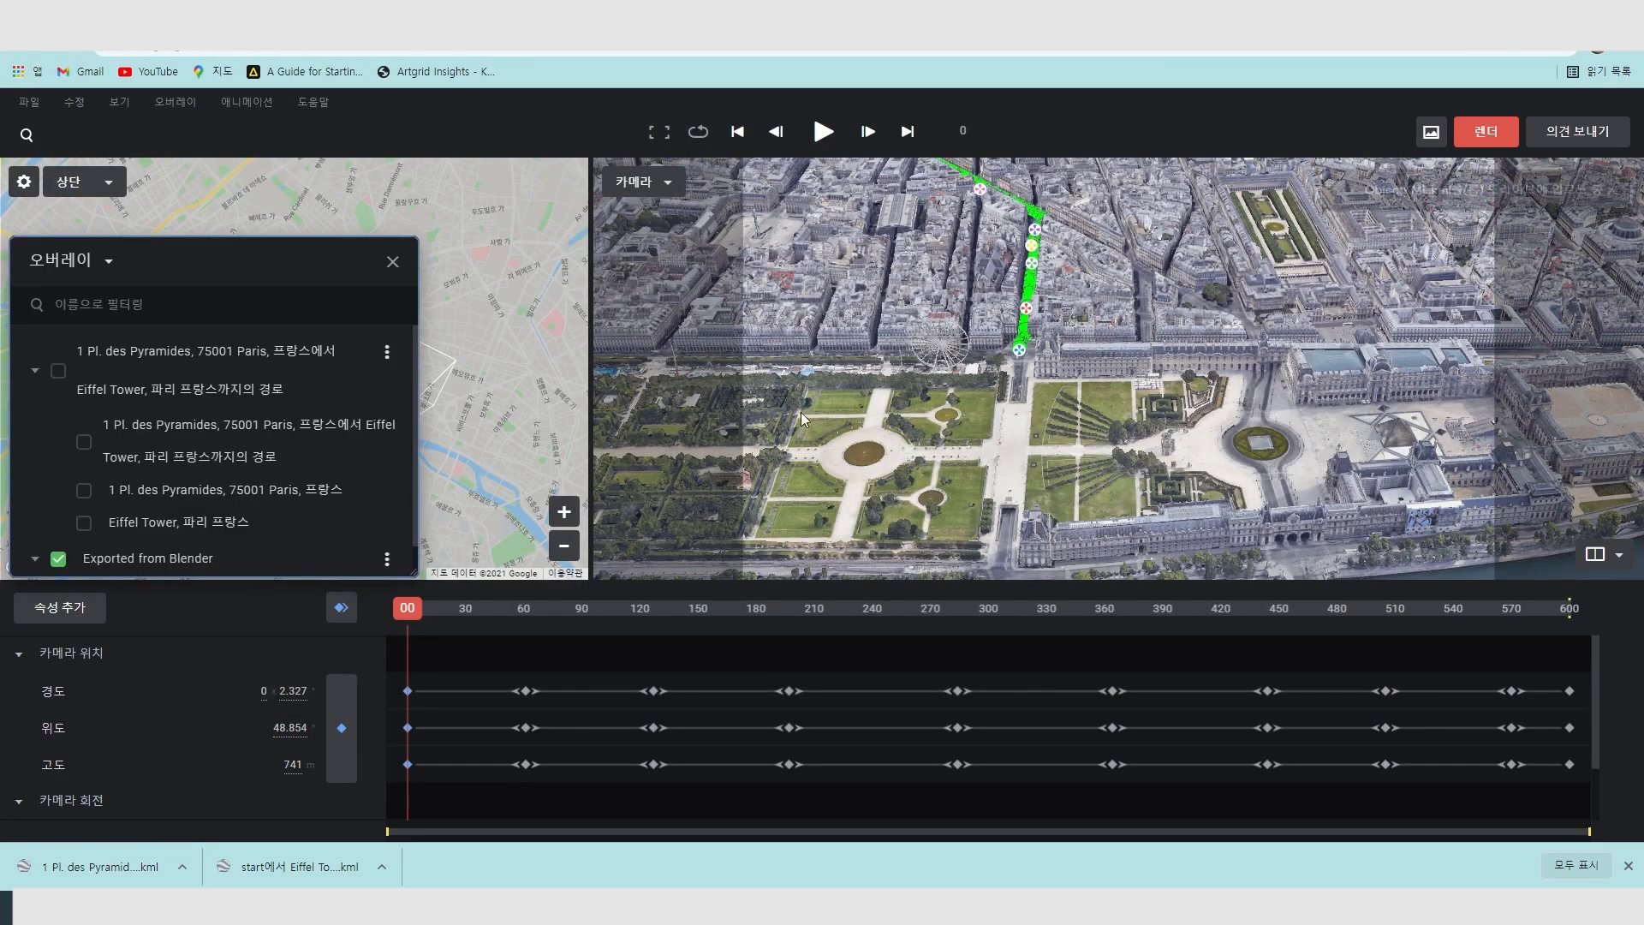
Examine the green route overlay exported from Blender along the Paris streets in the camera view.
{"action": "left_click_drag", "start_coordinate": [1022, 314], "coordinate": [1117, 531]}
{"action": "middle_click_drag", "start_coordinate": [1142, 416], "coordinate": [1067, 299]}
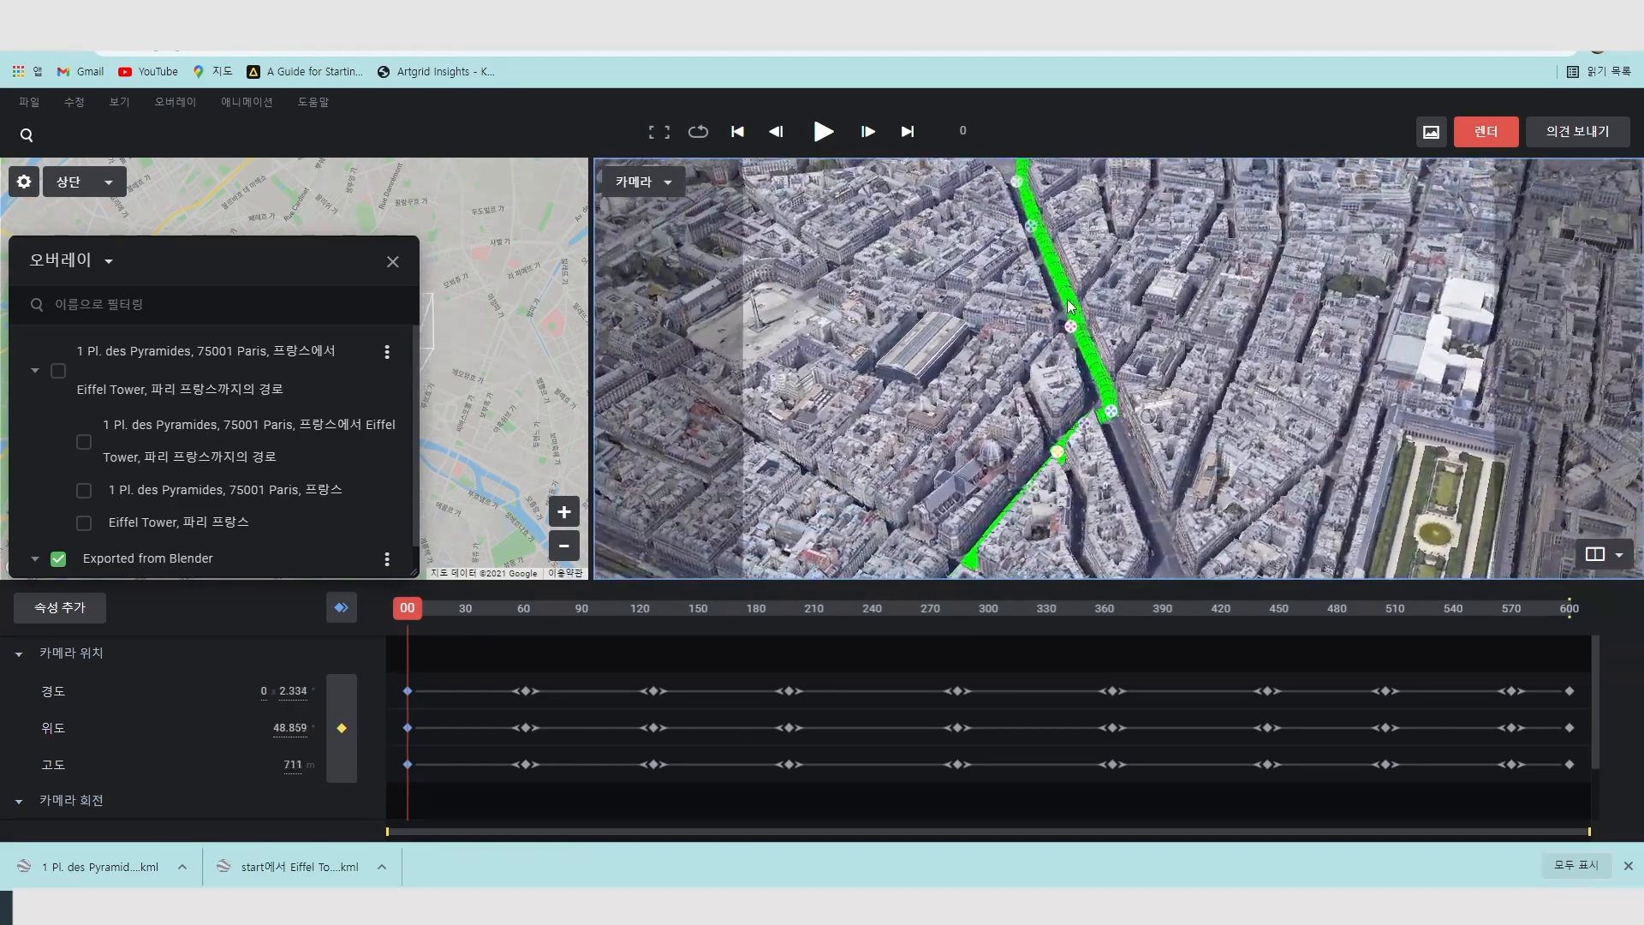
{"action": "left_click_drag", "start_coordinate": [1067, 300], "coordinate": [1126, 407]}
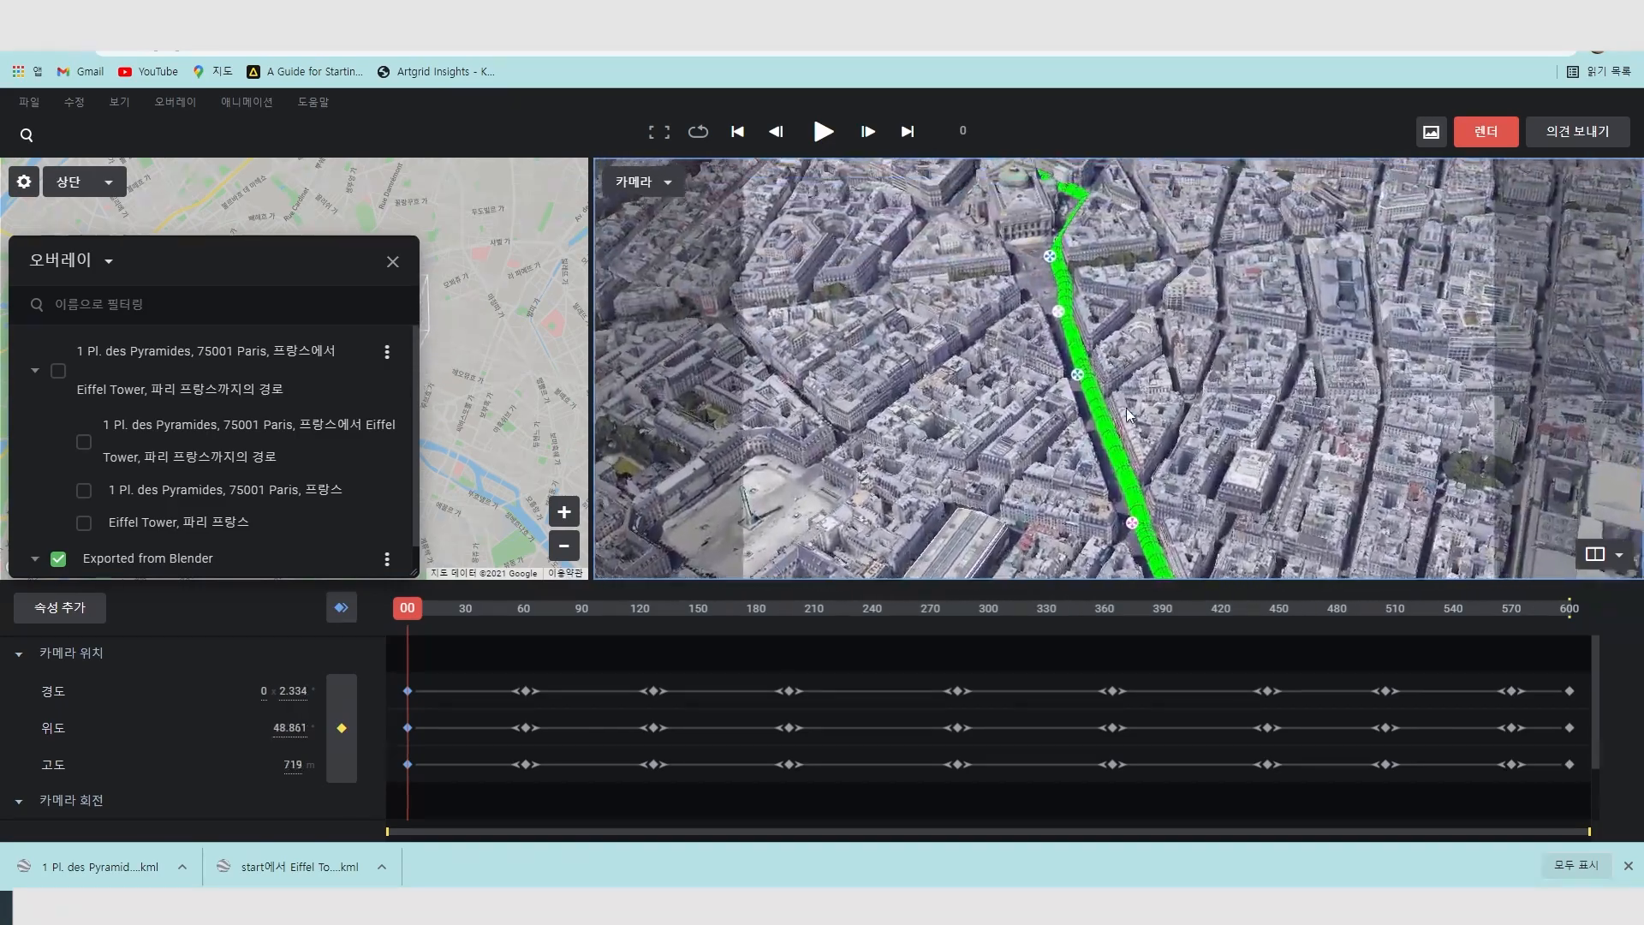
{"action": "left_click_drag", "start_coordinate": [1019, 193], "coordinate": [1026, 336]}
{"action": "middle_click_drag", "start_coordinate": [1123, 317], "coordinate": [936, 239]}
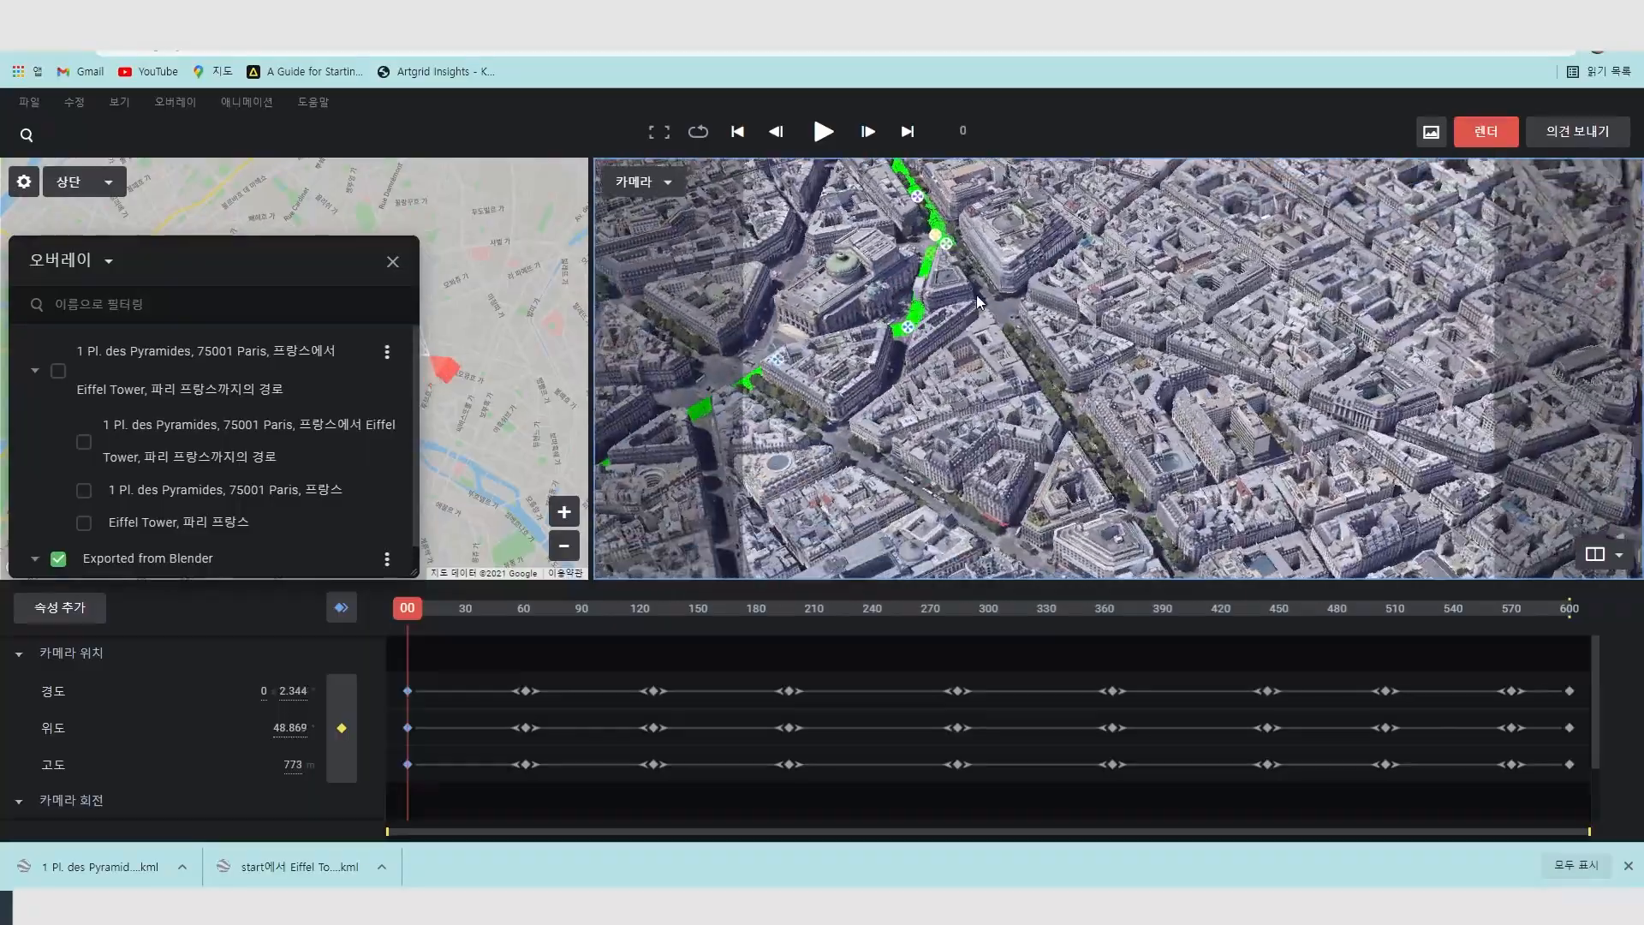
Inspect the exported green route overlay from high above the city, at street level and around the Arc de Triomphe.
{"action": "left_click_drag", "start_coordinate": [936, 239], "coordinate": [1222, 470]}
{"action": "scroll", "coordinate": [1096, 384], "scroll_direction": "down", "scroll_amount": 3}
{"action": "scroll", "coordinate": [1097, 390], "scroll_direction": "down", "scroll_amount": 3}
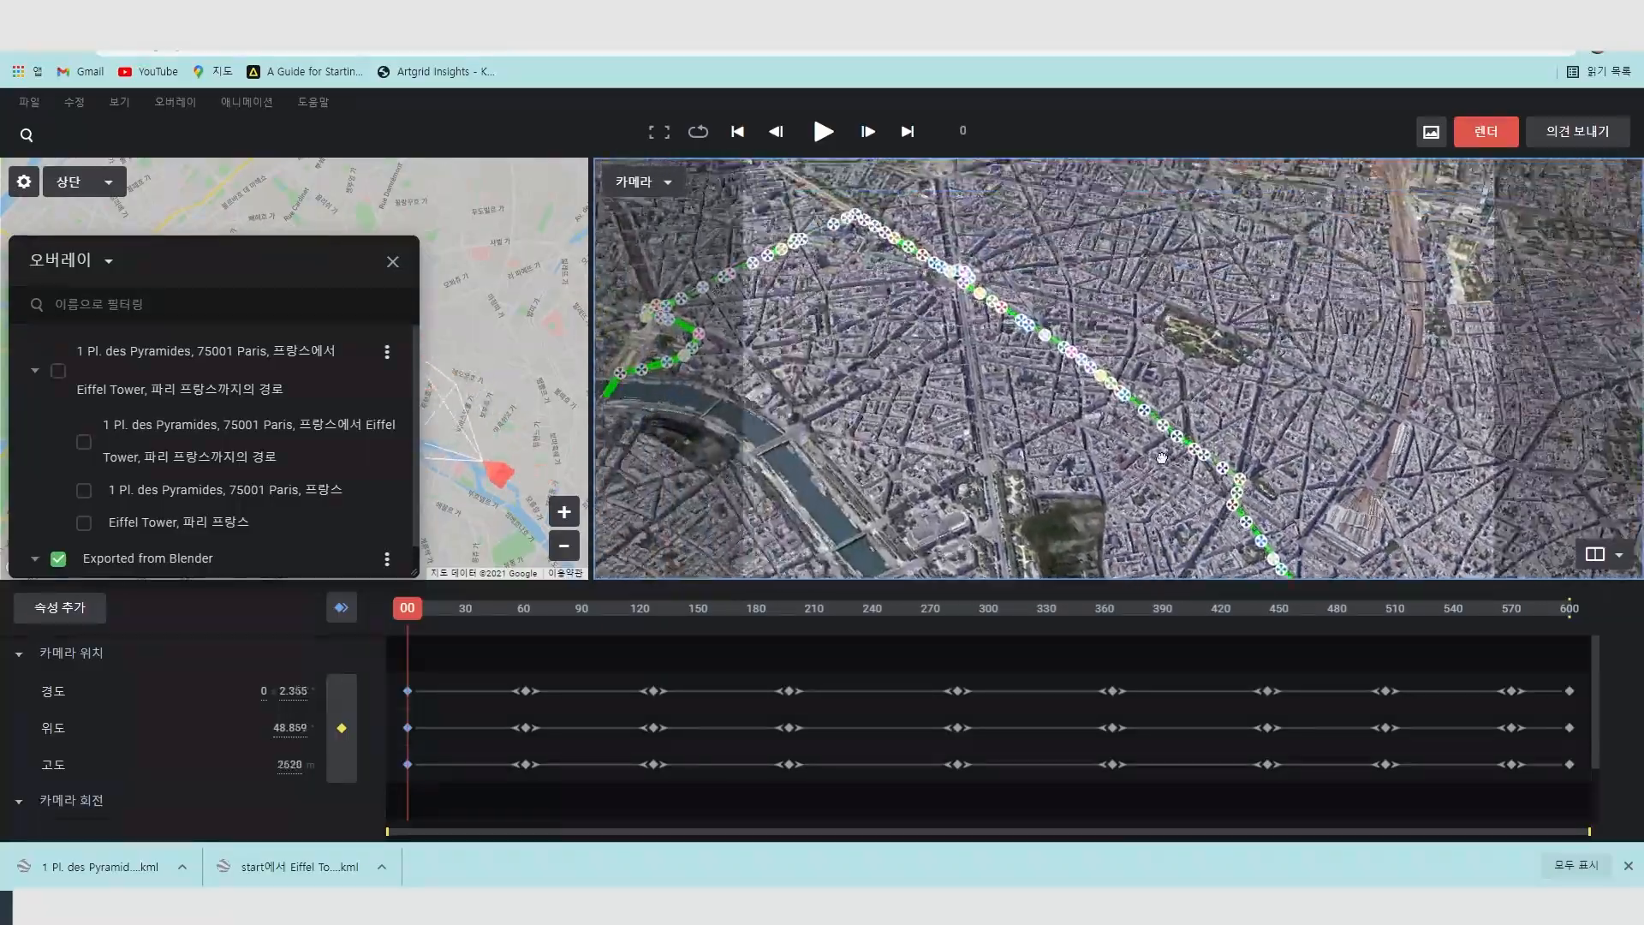
{"action": "scroll", "coordinate": [1035, 388], "scroll_direction": "up", "scroll_amount": 6}
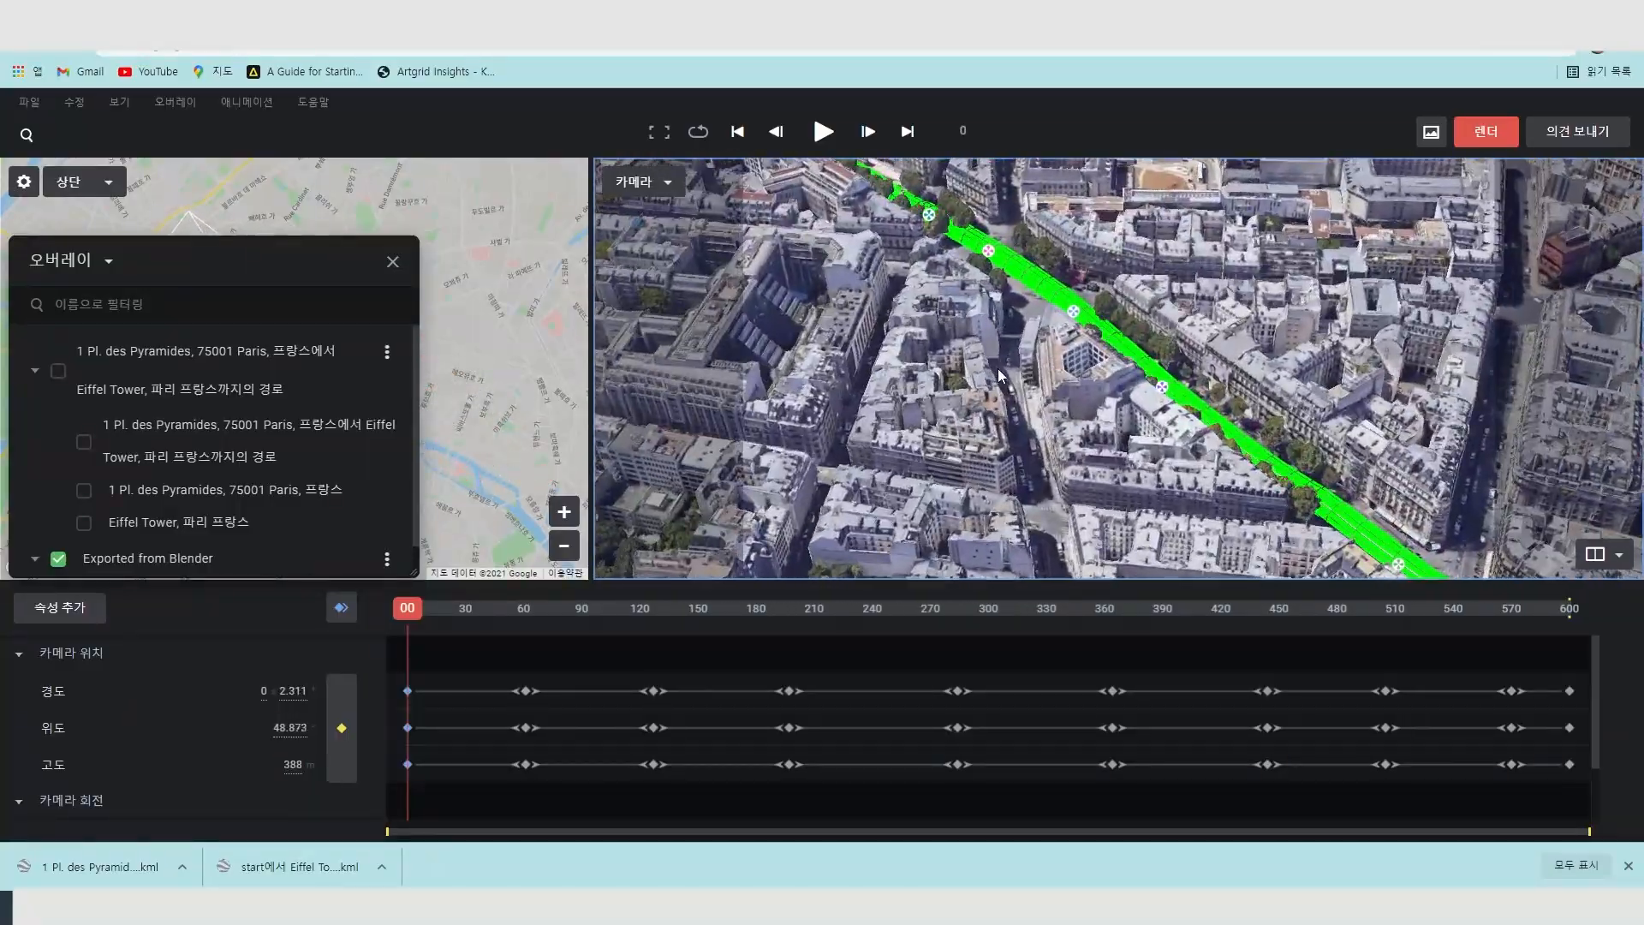
{"action": "scroll", "coordinate": [998, 368], "scroll_direction": "down", "scroll_amount": 3}
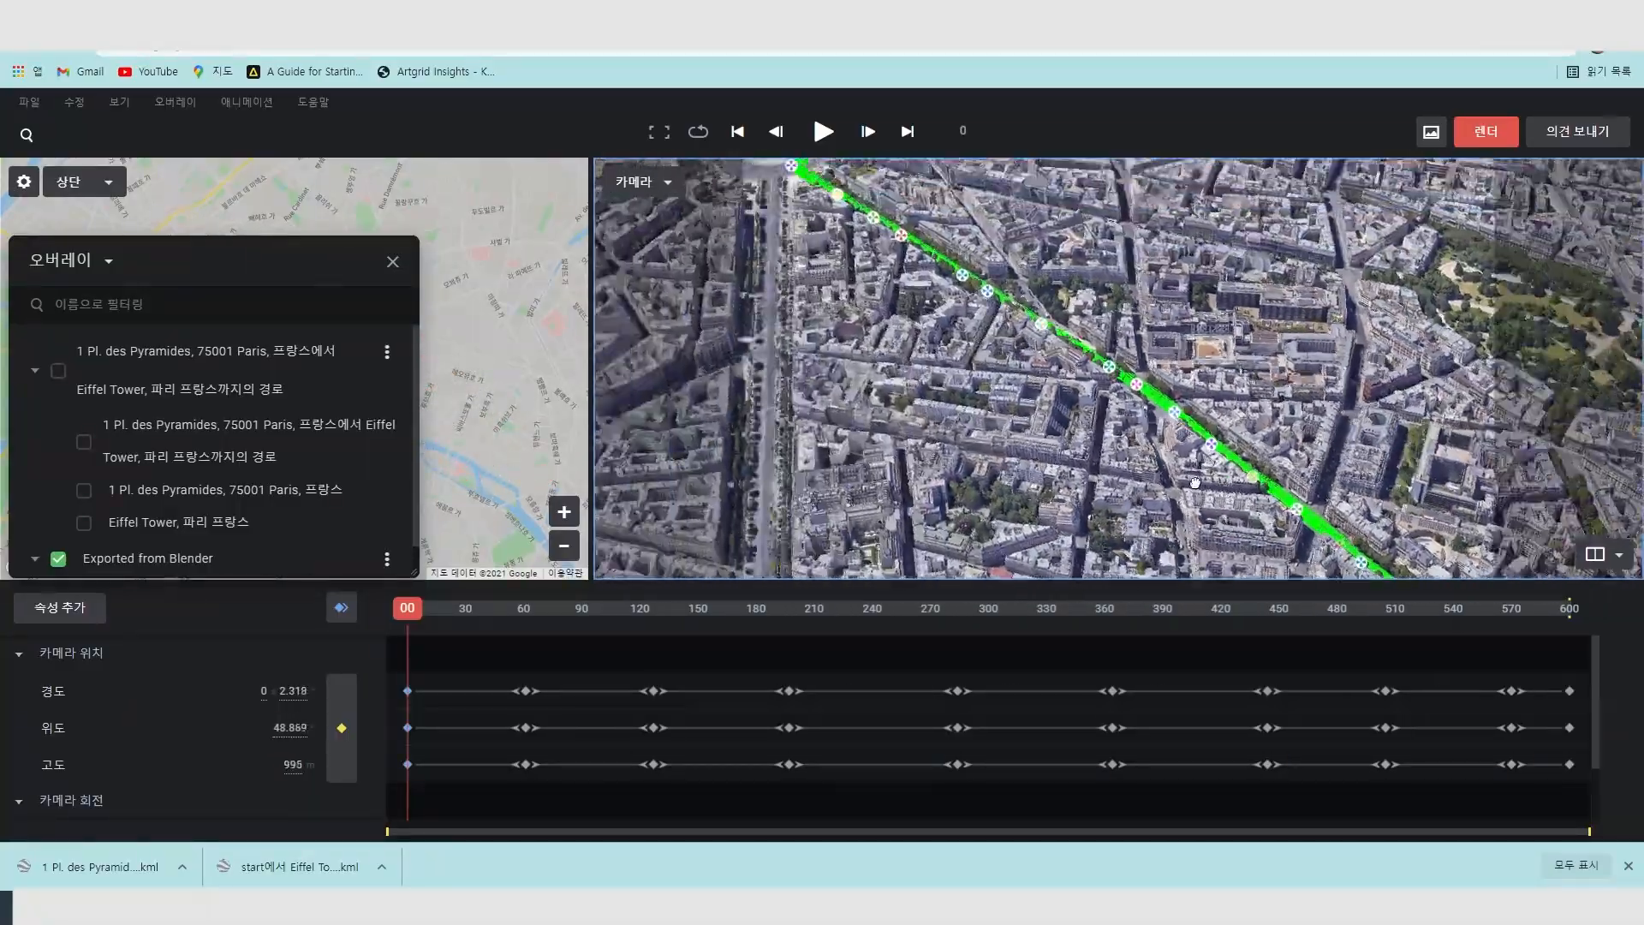
{"action": "left_click_drag", "start_coordinate": [920, 248], "coordinate": [1033, 429]}
{"action": "scroll", "coordinate": [993, 410], "scroll_direction": "up", "scroll_amount": 4}
{"action": "middle_click_drag", "start_coordinate": [1033, 429], "coordinate": [1414, 337]}
{"action": "scroll", "coordinate": [1101, 396], "scroll_direction": "down", "scroll_amount": 5}
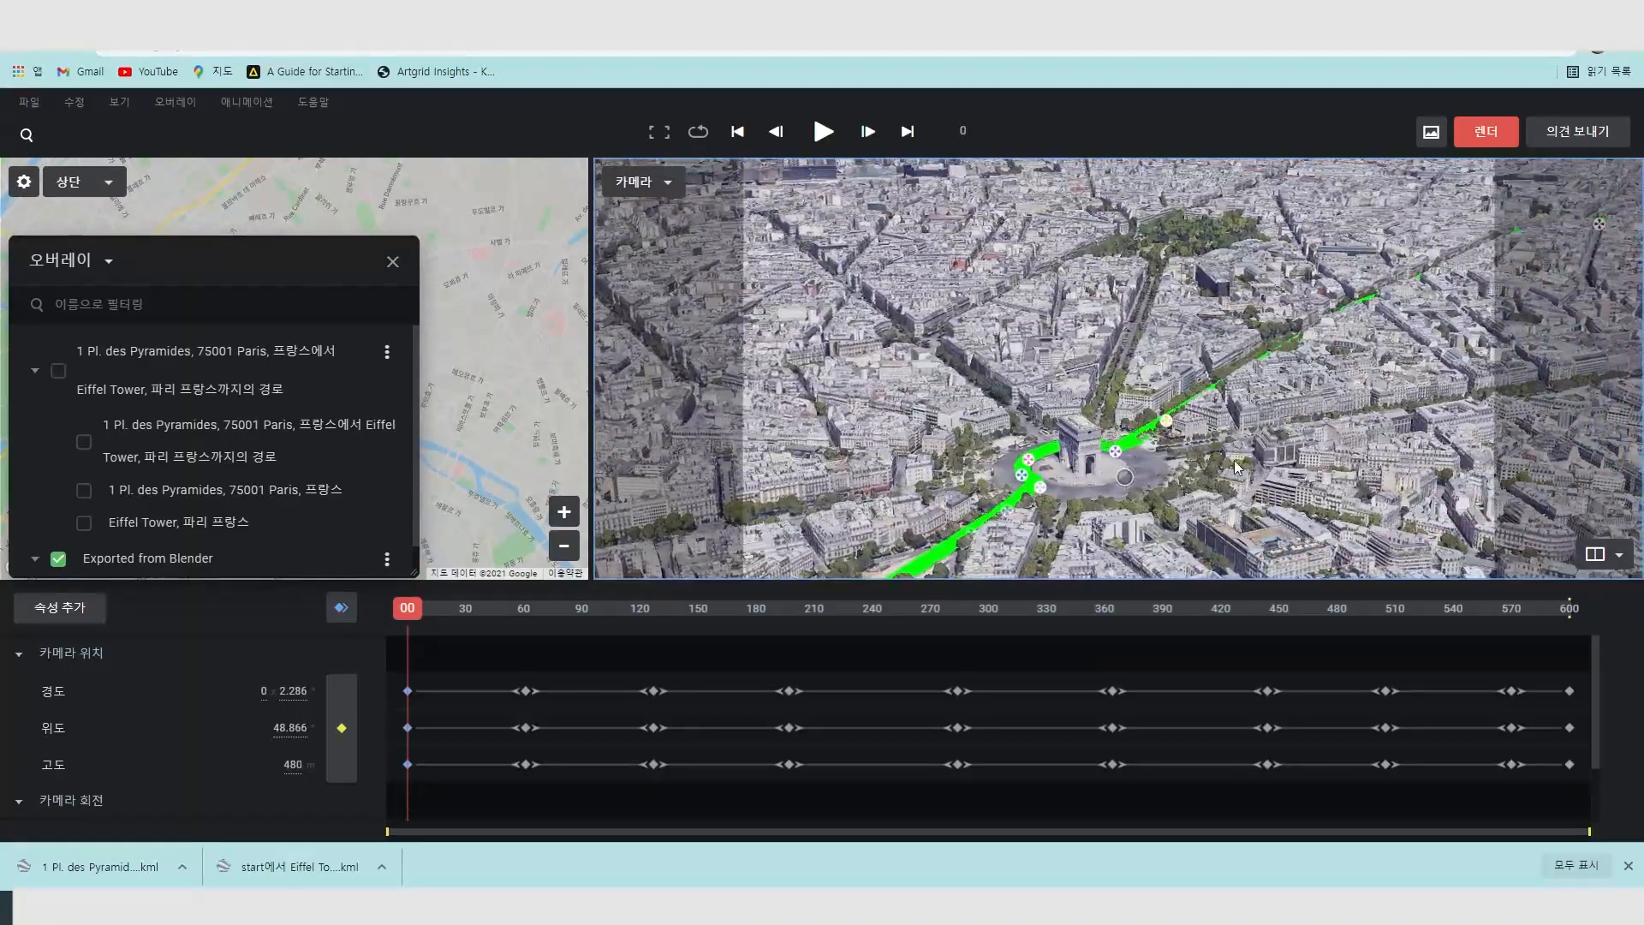
{"action": "middle_click_drag", "start_coordinate": [1234, 460], "coordinate": [1421, 377]}
Create a folder named paris2 as the render destination for the JPEG image sequence and start the render.
{"action": "left_click", "coordinate": [1486, 133]}
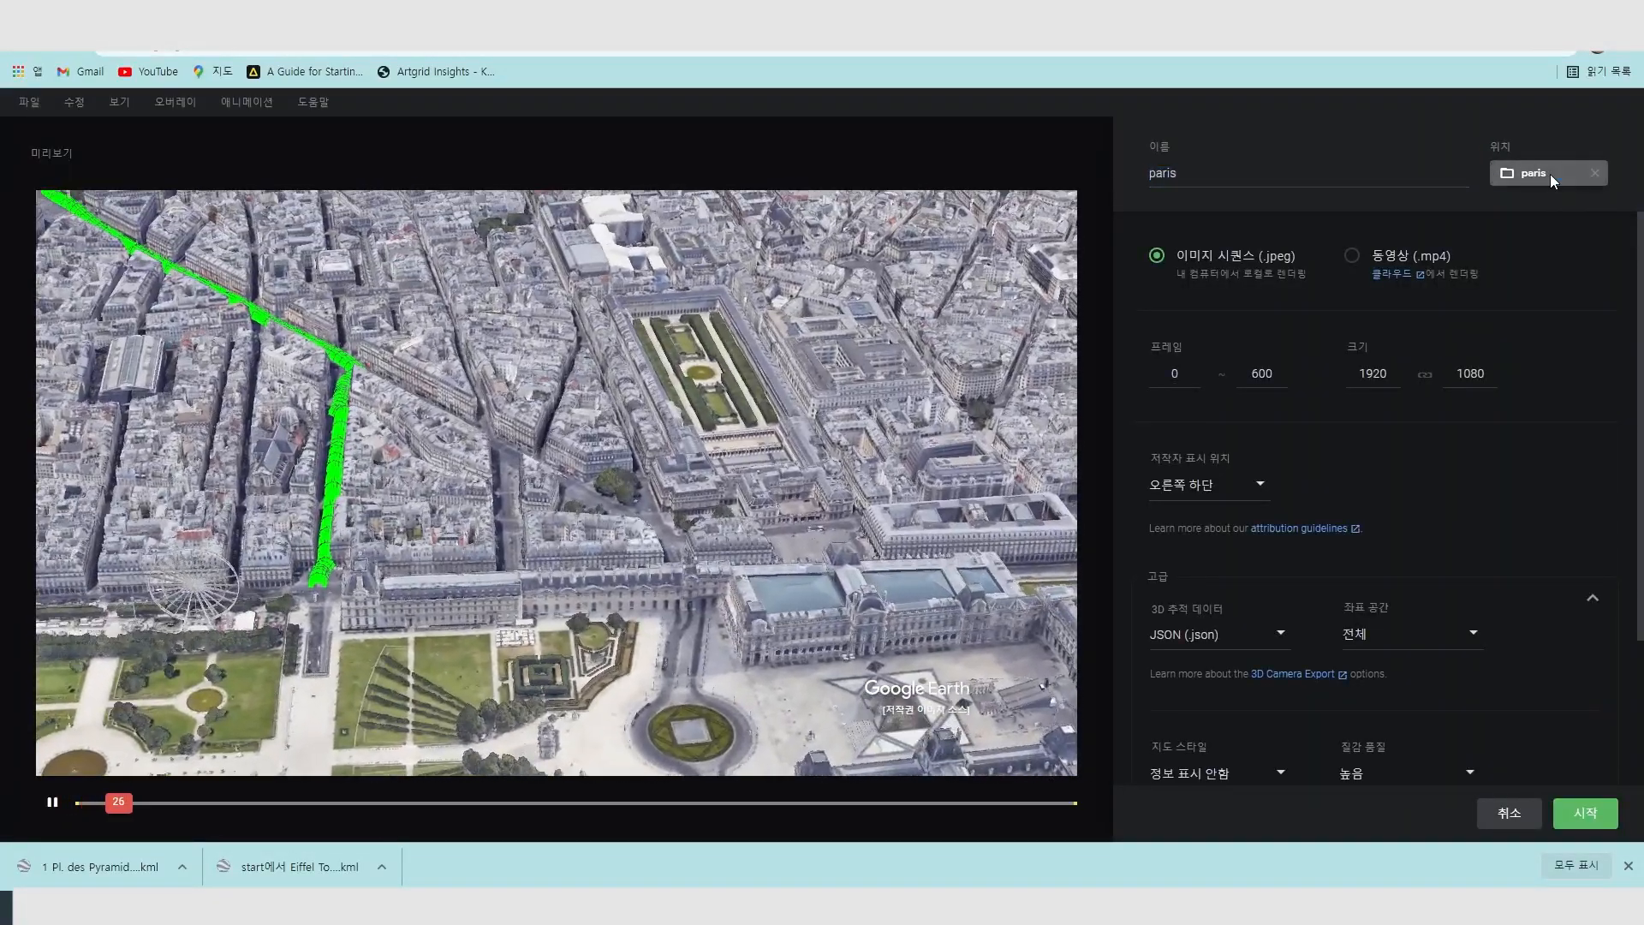
{"action": "left_click", "coordinate": [1552, 172]}
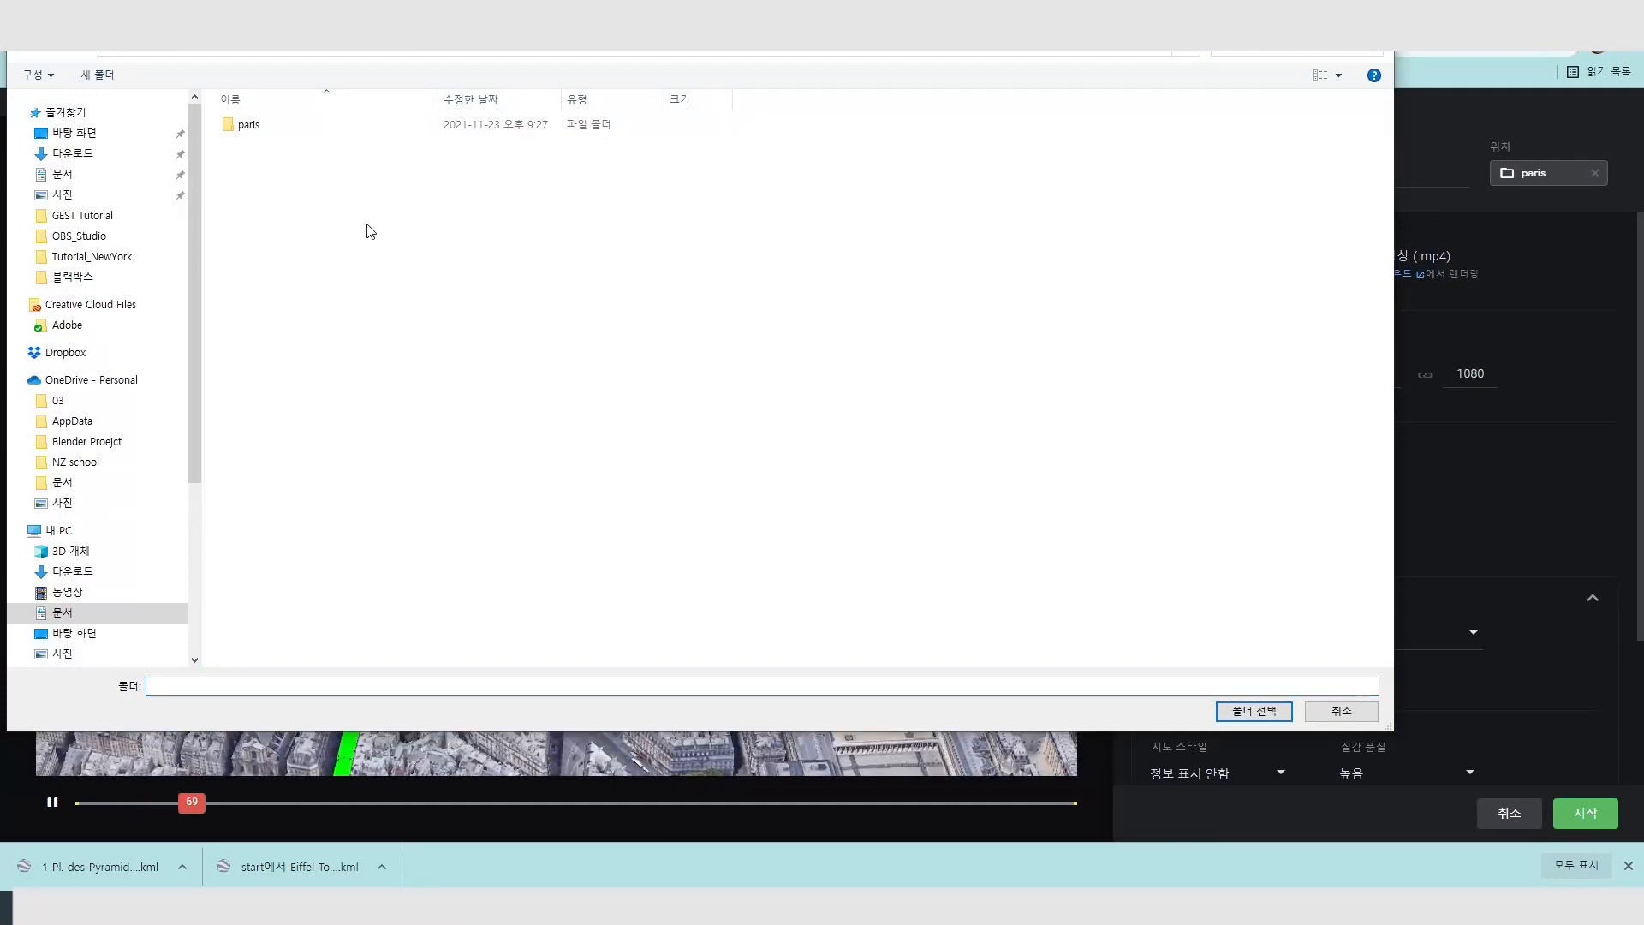
{"action": "right_click", "coordinate": [366, 226]}
{"action": "left_click", "coordinate": [411, 236]}
{"action": "type", "text": "paris2"}
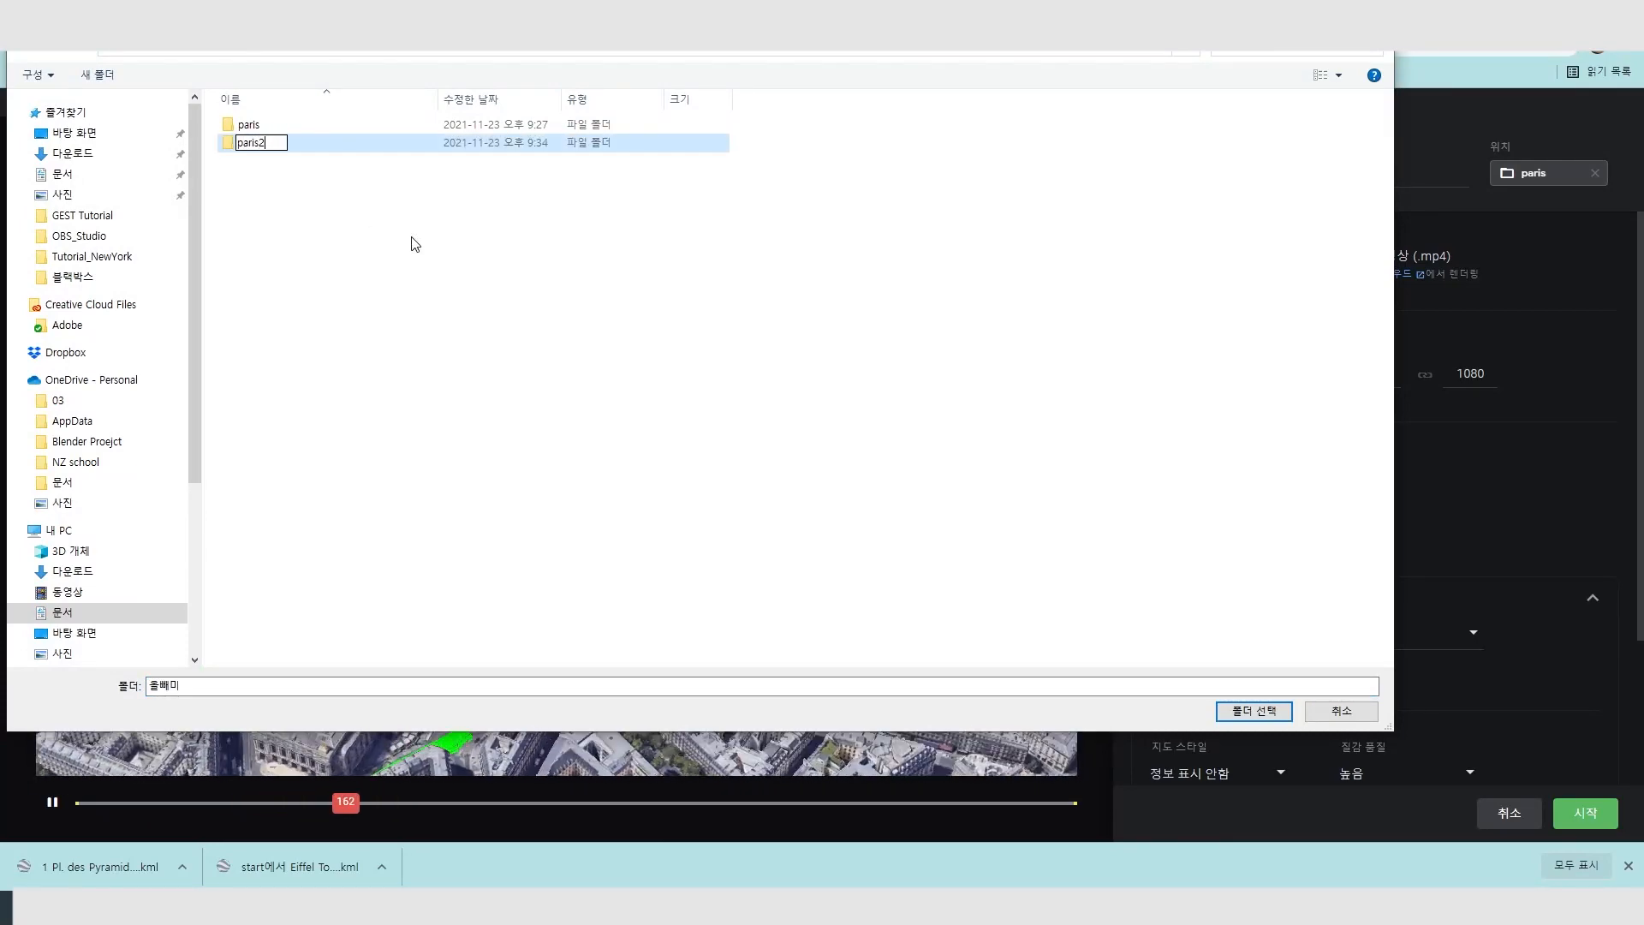
{"action": "key", "text": "Return"}
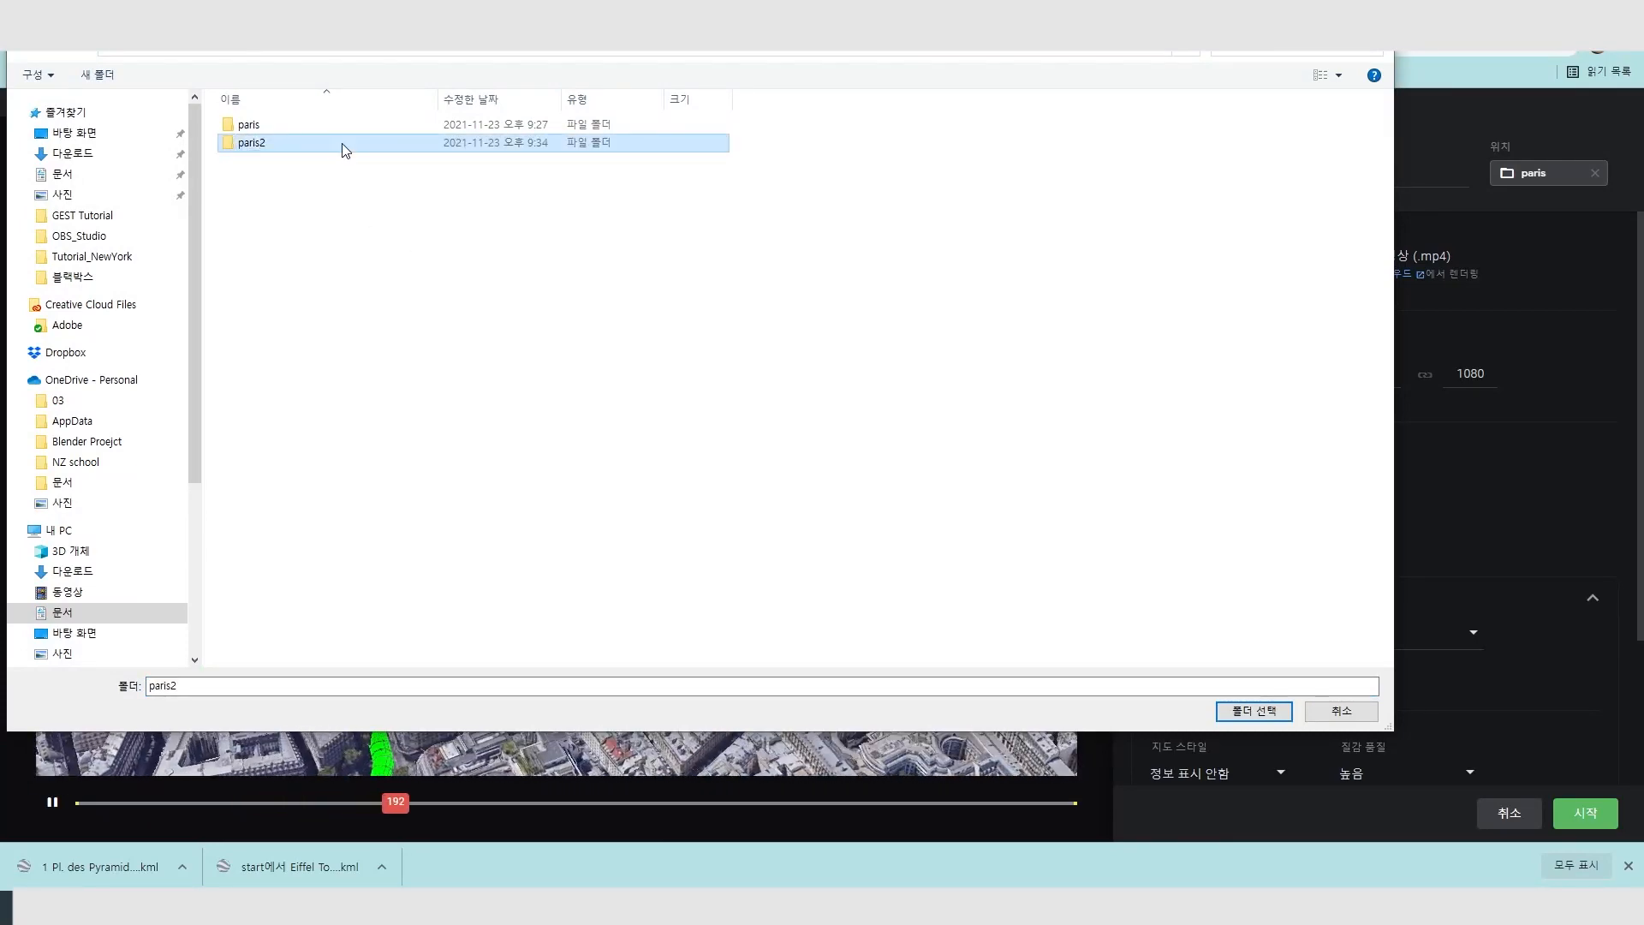
{"action": "double_click", "coordinate": [340, 144]}
{"action": "left_click", "coordinate": [1270, 716]}
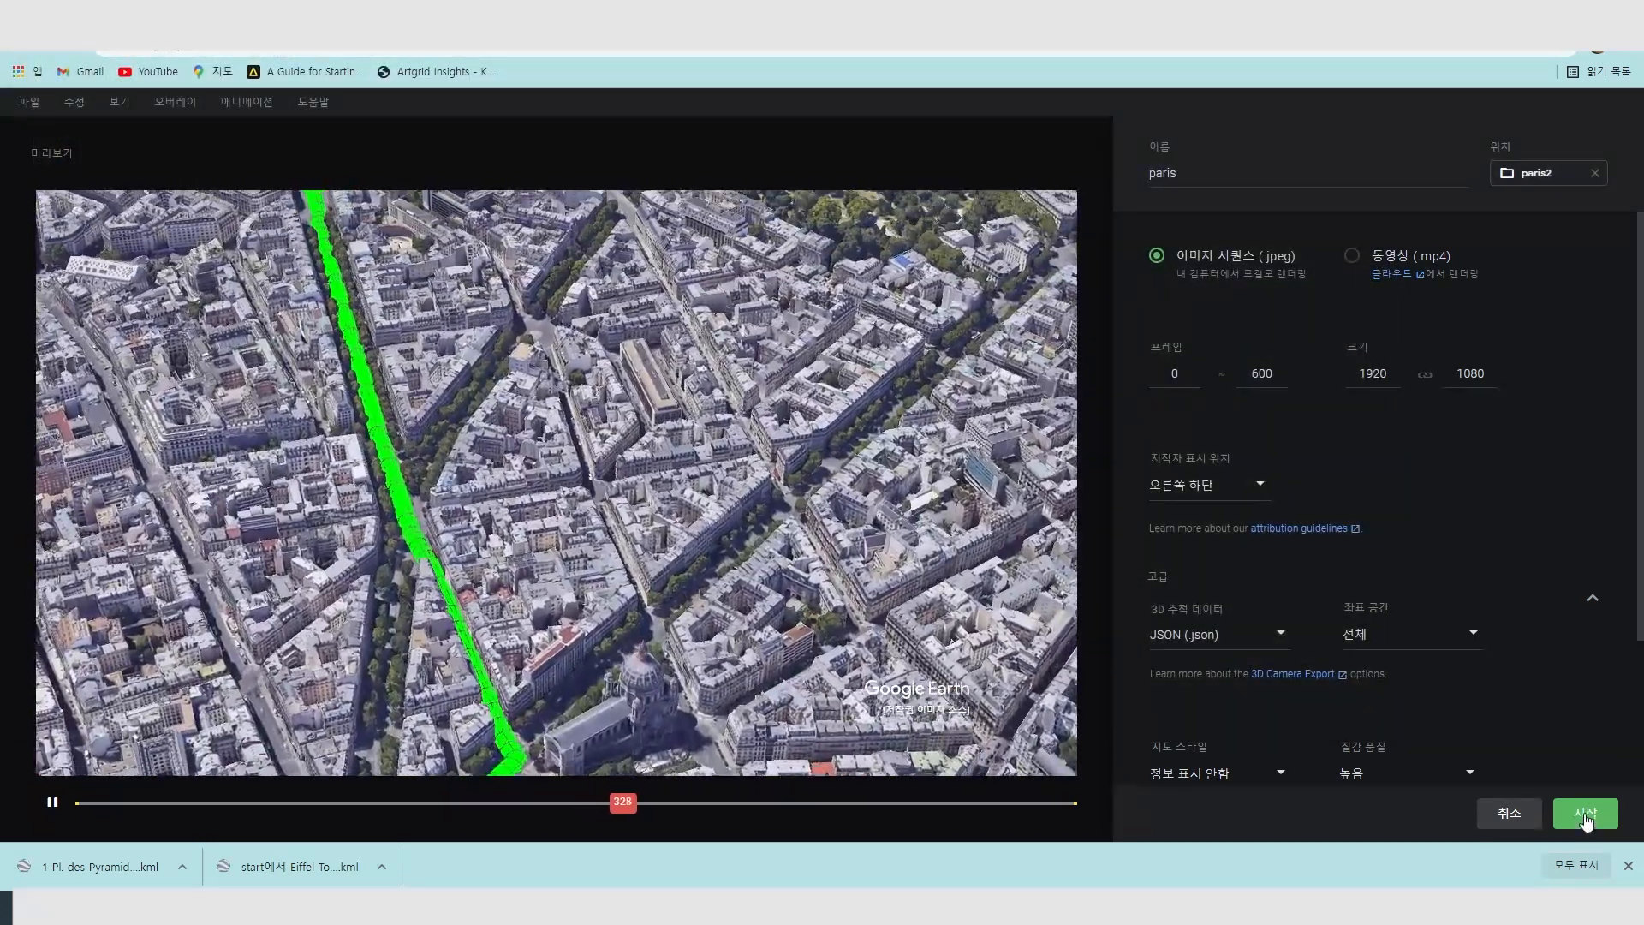
{"action": "left_click", "coordinate": [1586, 814]}
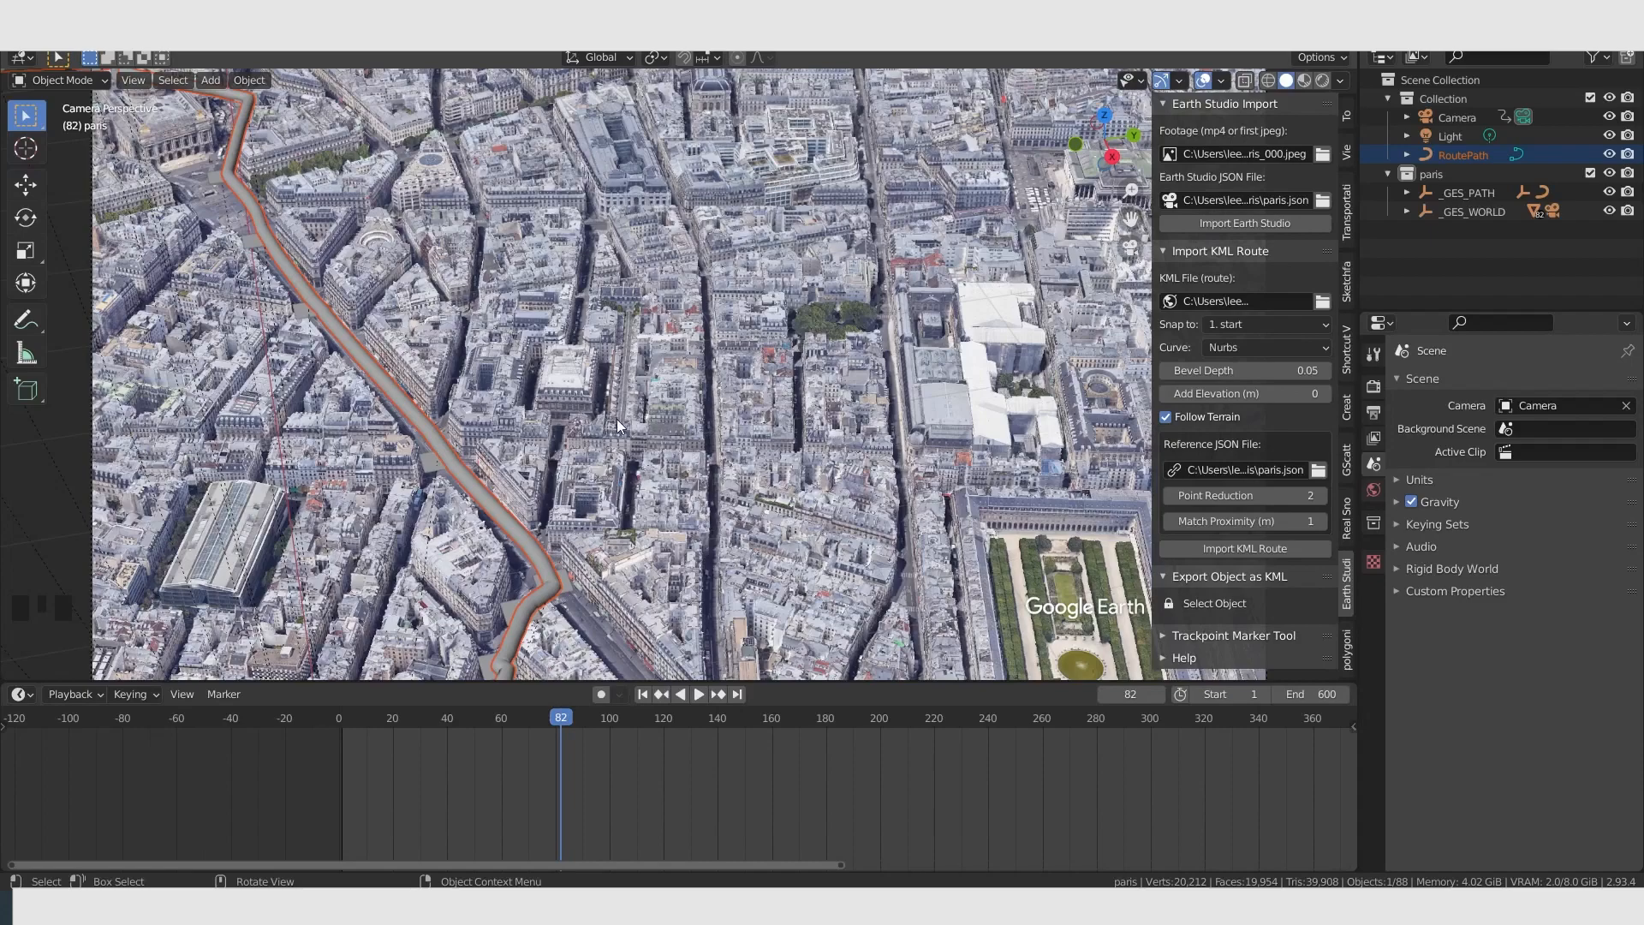
Check the RoutePath curve against the Paris footage, comparing the first frame with the last frame of the animation.
{"action": "scroll", "coordinate": [617, 419], "scroll_direction": "down", "scroll_amount": 3}
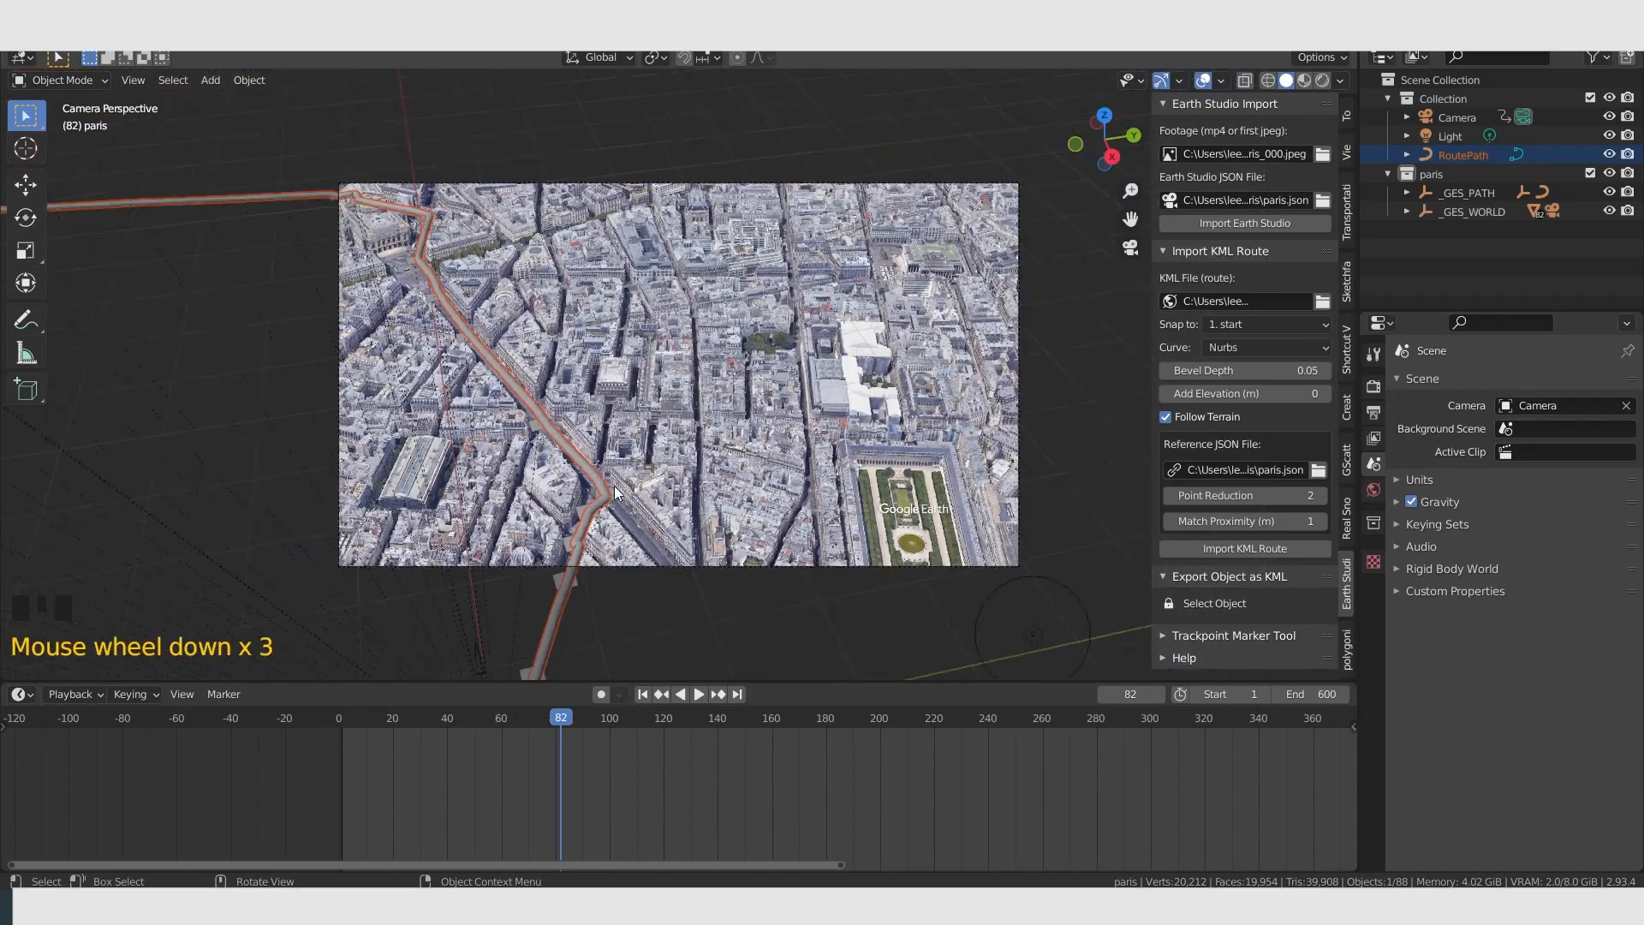
{"action": "scroll", "coordinate": [604, 517], "scroll_direction": "up", "scroll_amount": 3}
{"action": "left_click_drag", "start_coordinate": [562, 722], "coordinate": [458, 759]}
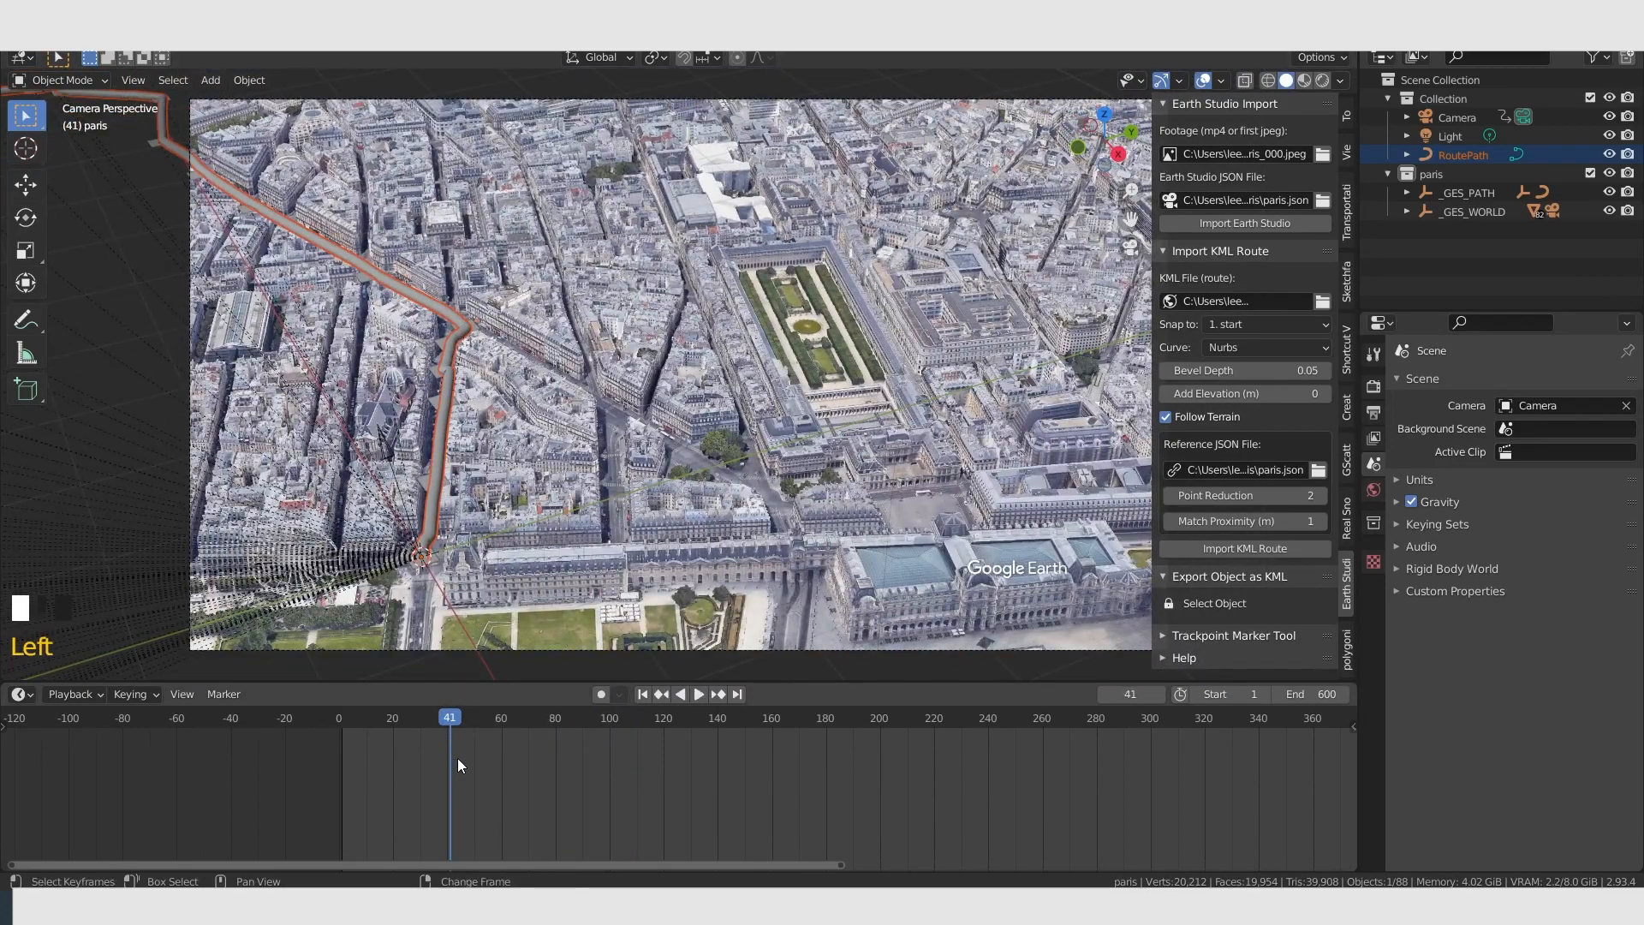
{"action": "key", "text": "shift+Left"}
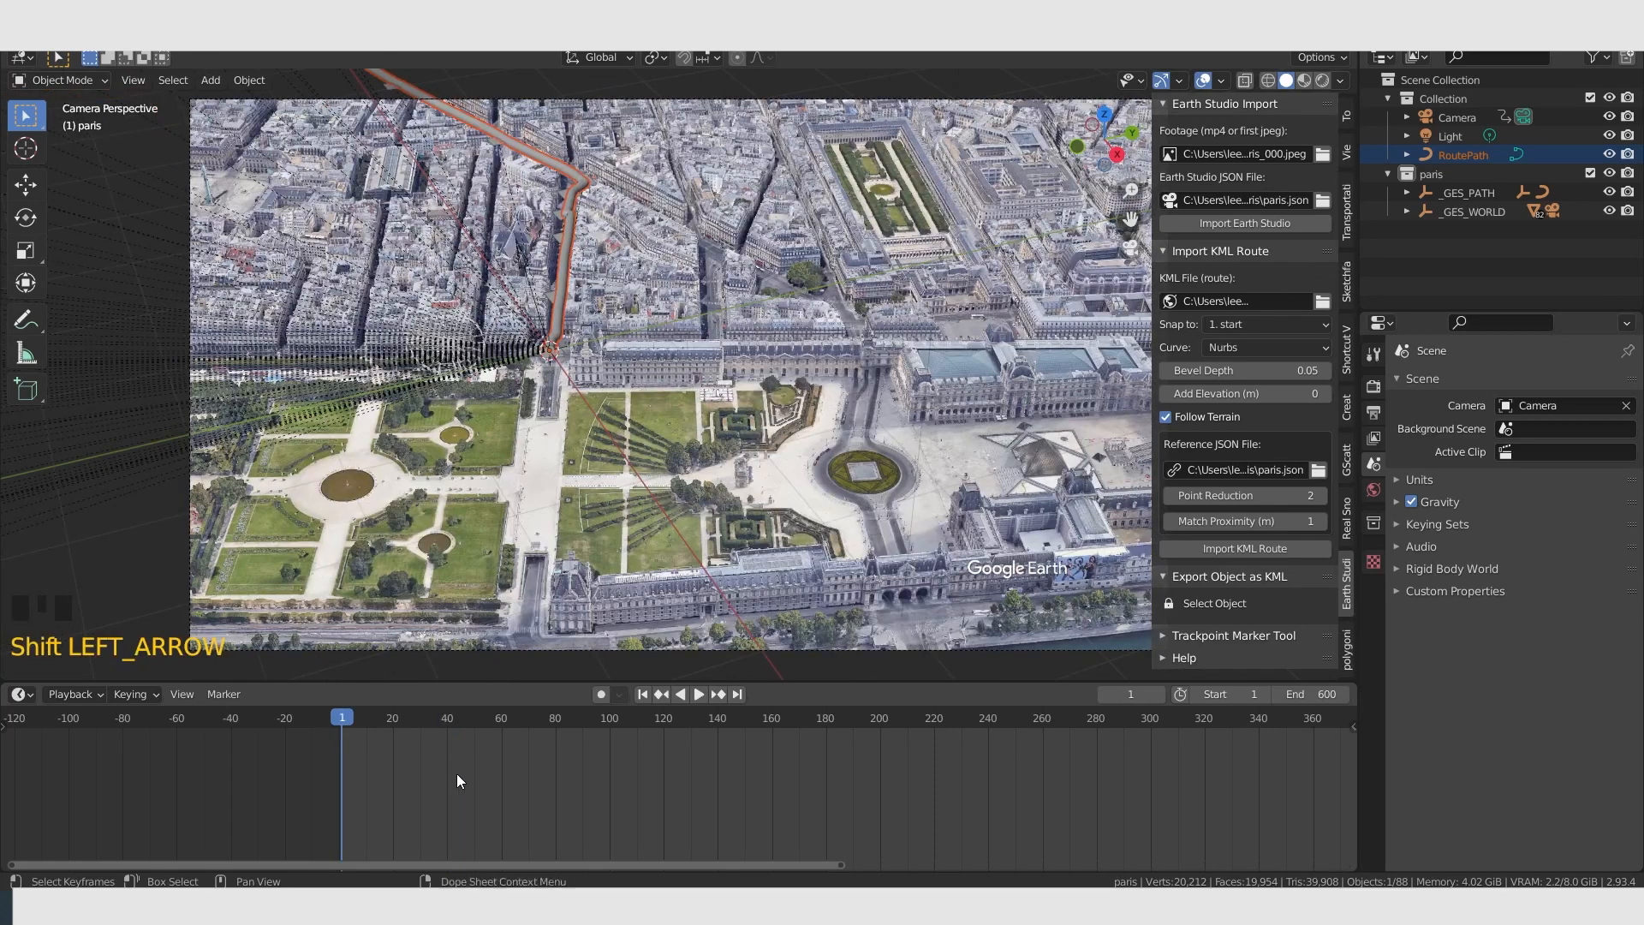
{"action": "key", "text": "shift+Right"}
{"action": "key", "text": "shift+Left"}
{"action": "key", "text": "shift+Right"}
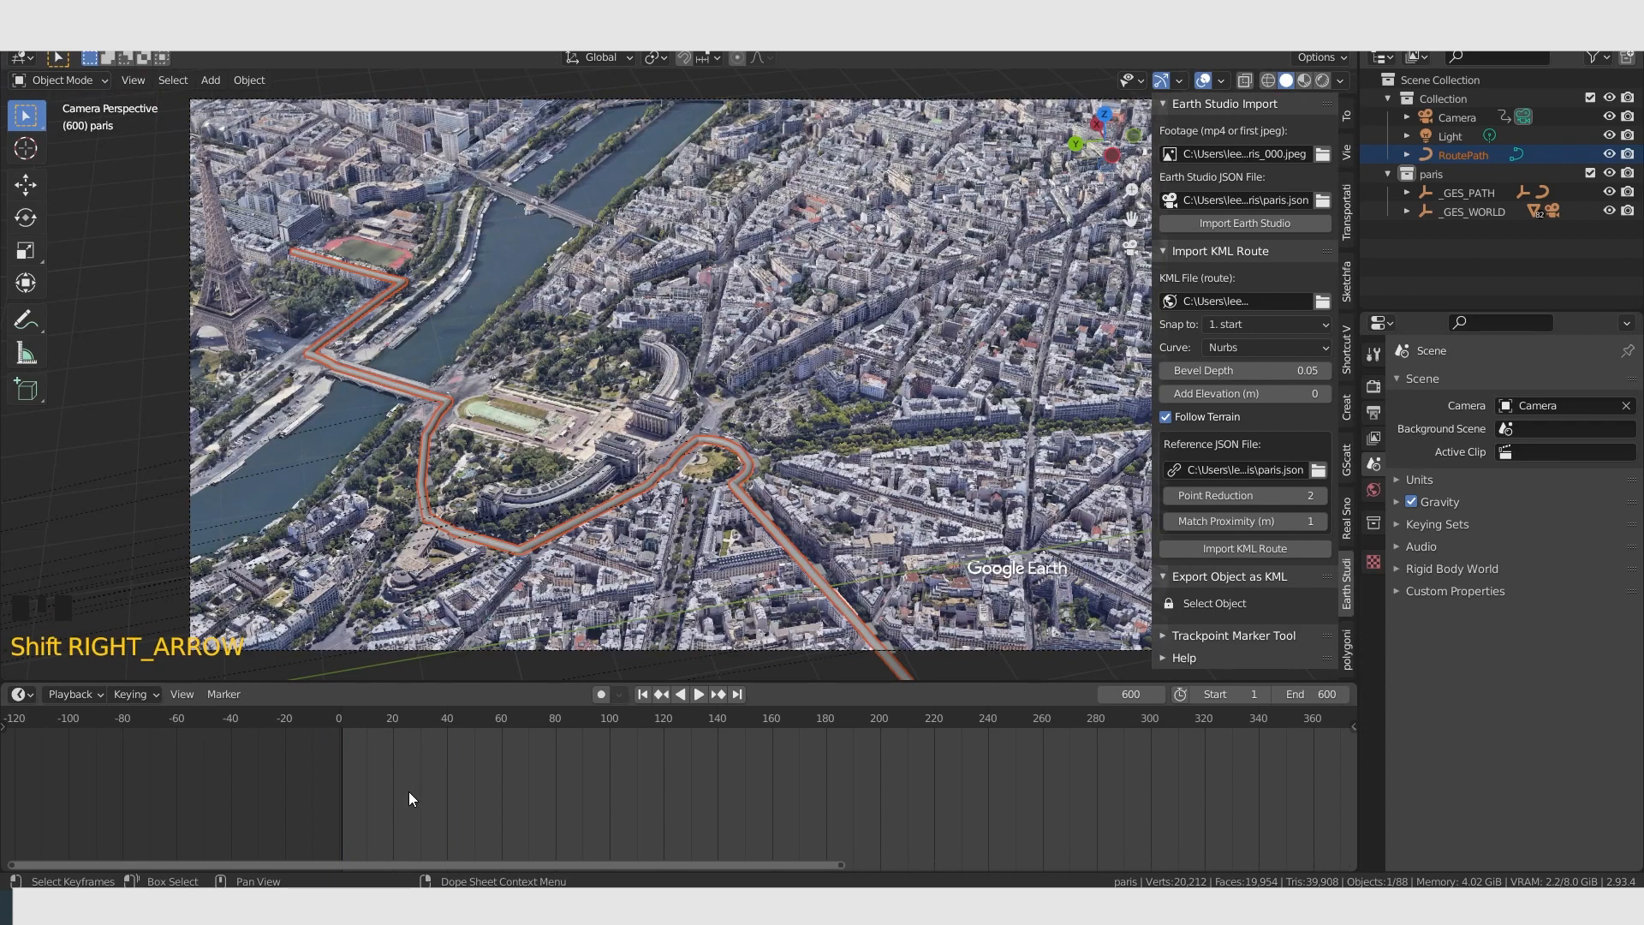
{"action": "key", "text": "shift+Left"}
{"action": "key", "text": "shift+Right"}
{"action": "key", "text": "shift+Left"}
Fit the whole animation range from frame 1 to 600 in the timeline.
{"action": "scroll", "coordinate": [764, 792], "scroll_direction": "down", "scroll_amount": 4}
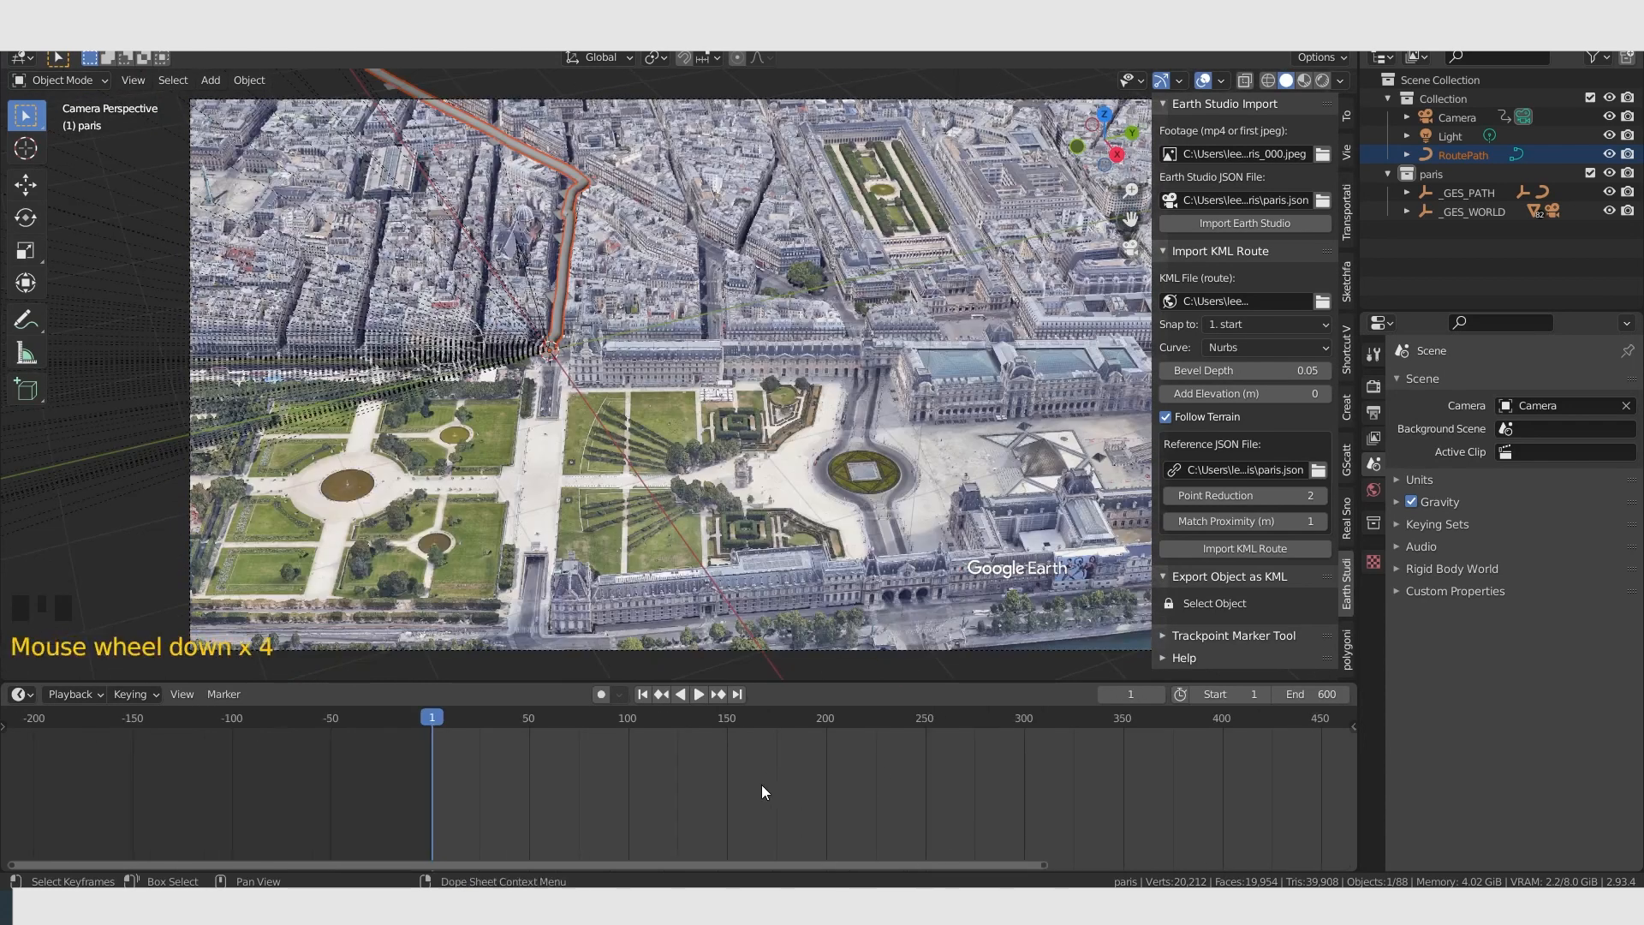
{"action": "scroll", "coordinate": [794, 791], "scroll_direction": "down", "scroll_amount": 10}
{"action": "middle_click_drag", "start_coordinate": [896, 783], "coordinate": [836, 798]}
{"action": "scroll", "coordinate": [803, 809], "scroll_direction": "up", "scroll_amount": 3}
{"action": "scroll", "coordinate": [803, 808], "scroll_direction": "down", "scroll_amount": 3}
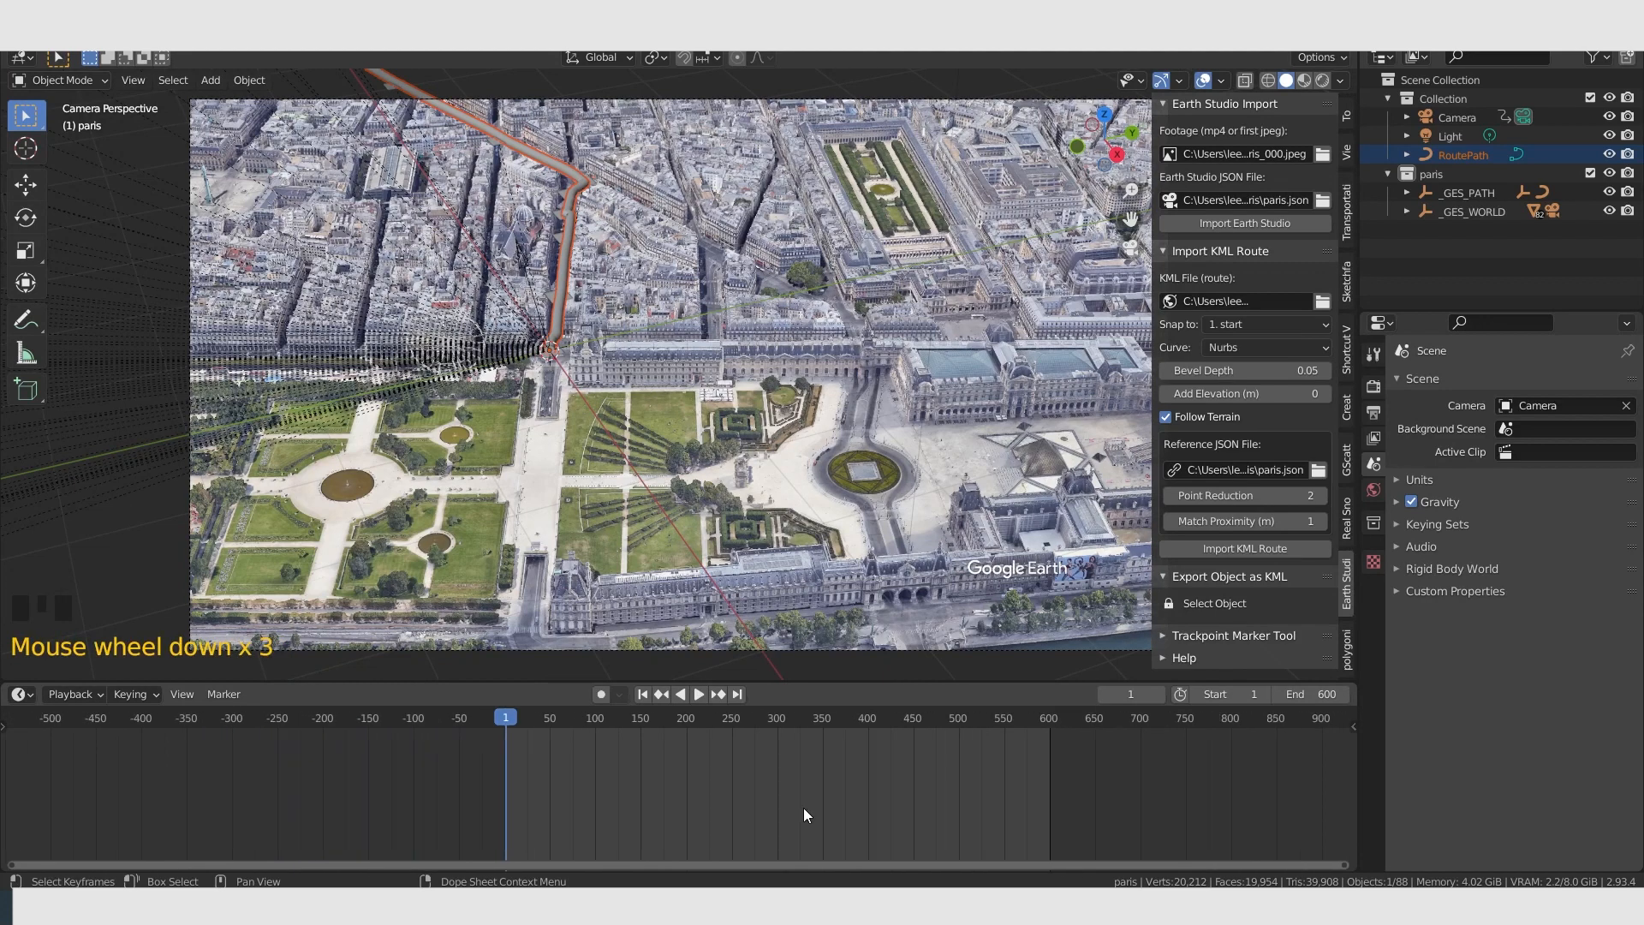
{"action": "scroll", "coordinate": [848, 794], "scroll_direction": "up", "scroll_amount": 3}
{"action": "middle_click_drag", "start_coordinate": [1034, 781], "coordinate": [912, 792]}
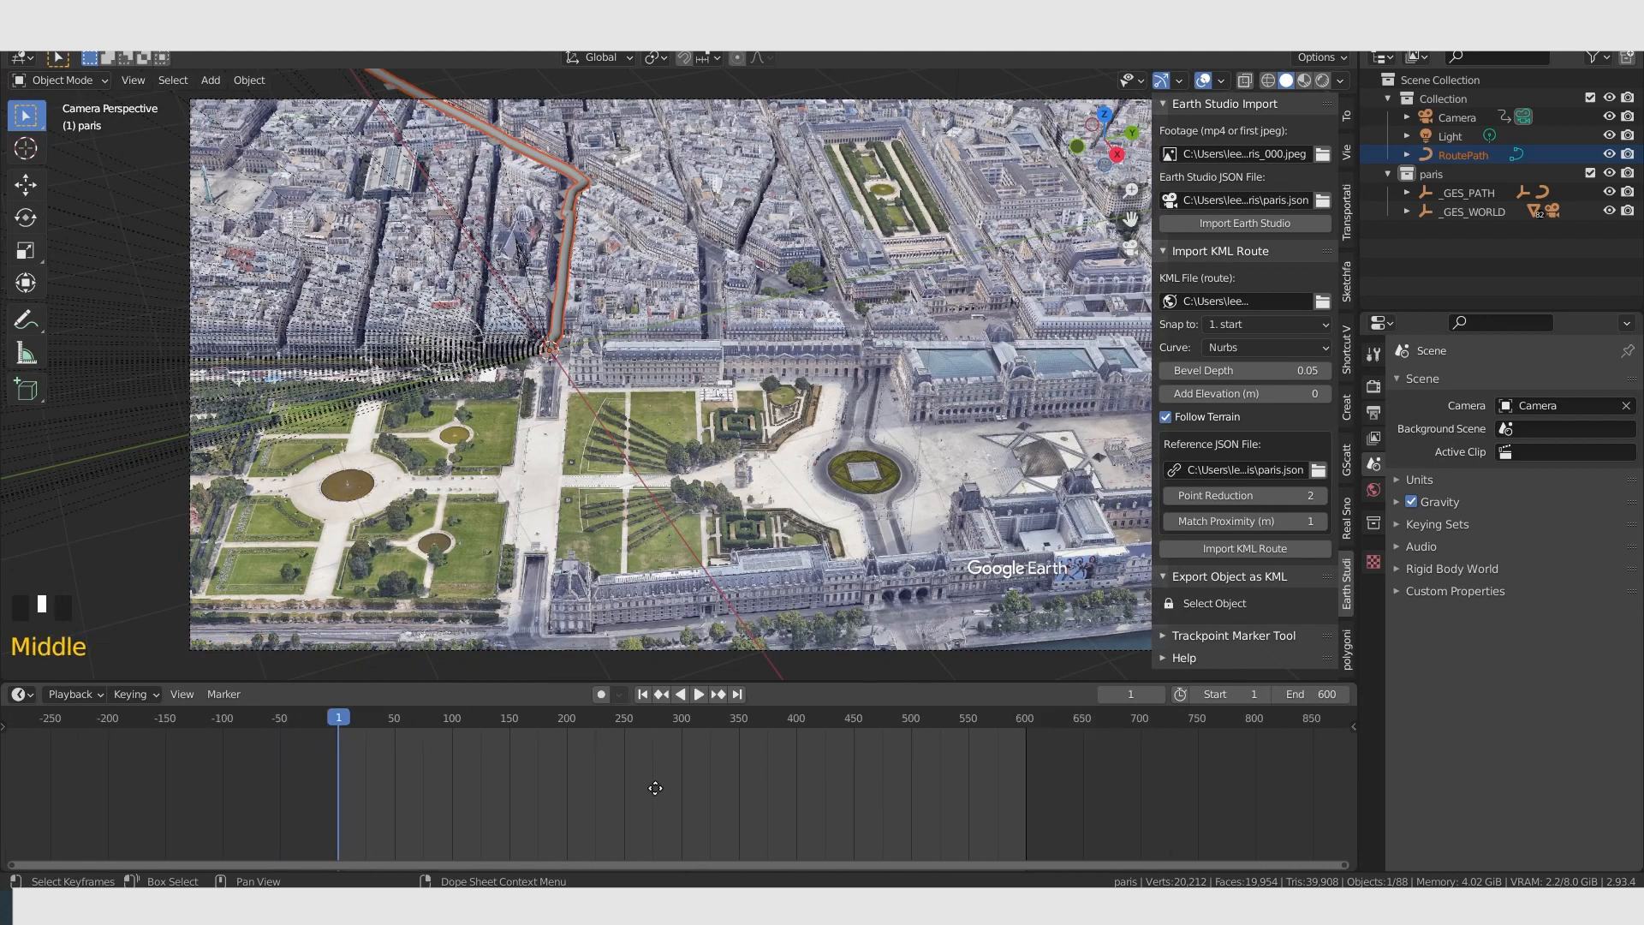
{"action": "scroll", "coordinate": [743, 798], "scroll_direction": "up", "scroll_amount": 2}
Add a new material to the RoutePath curve and give it a red base color at full brightness.
{"action": "left_click", "coordinate": [563, 261]}
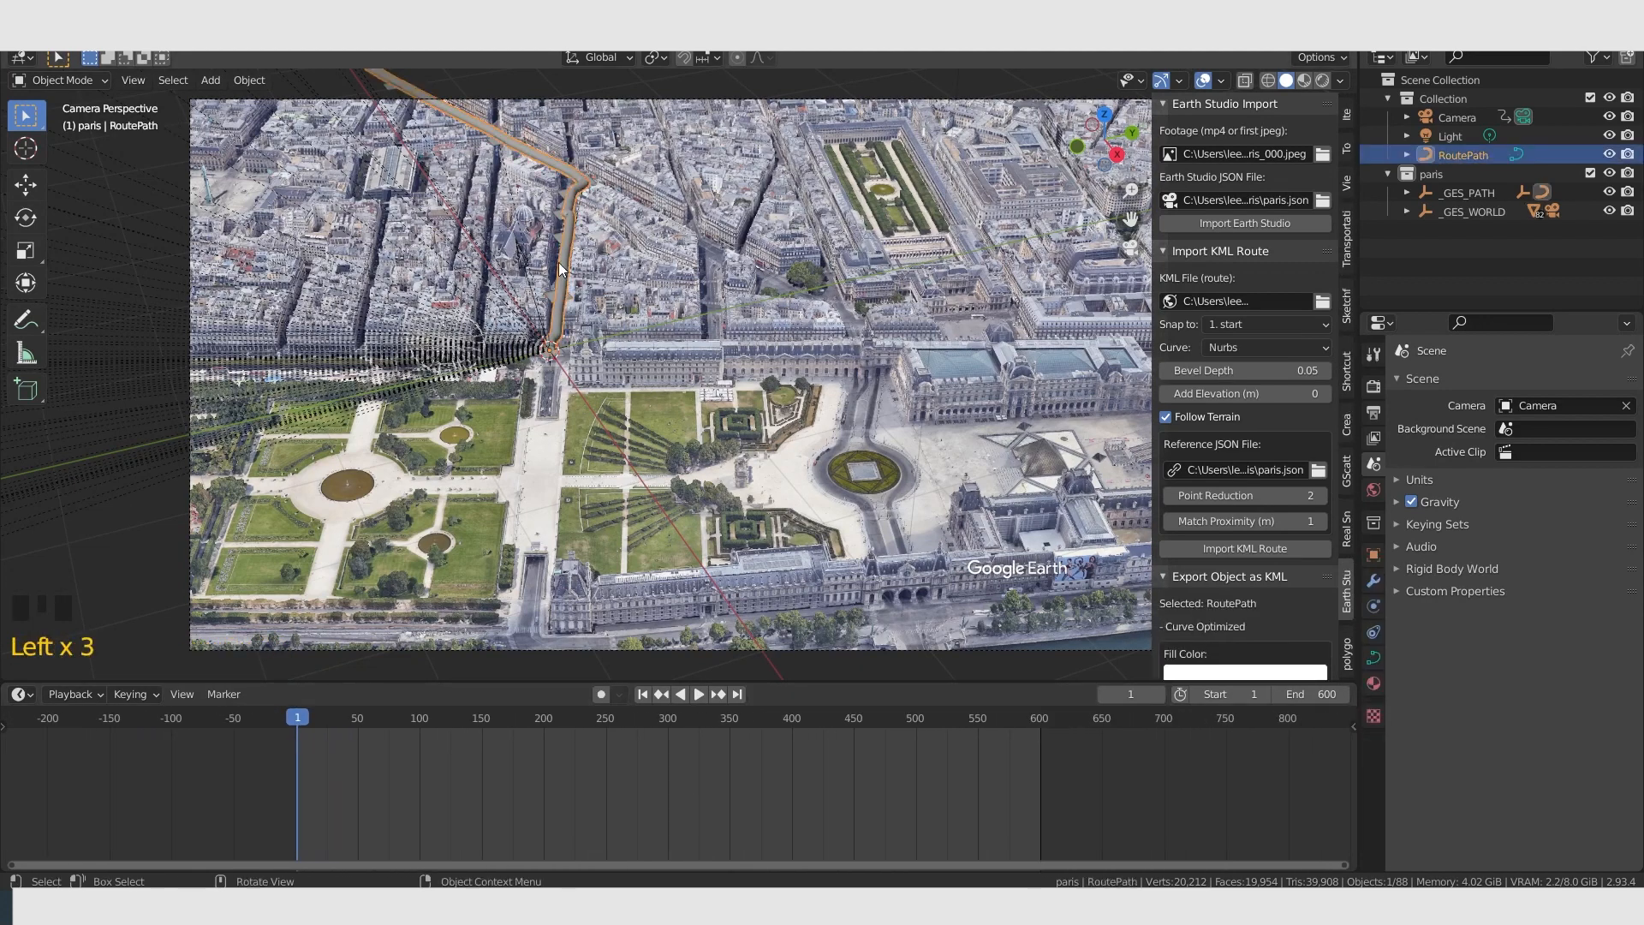
{"action": "left_click", "coordinate": [1379, 687]}
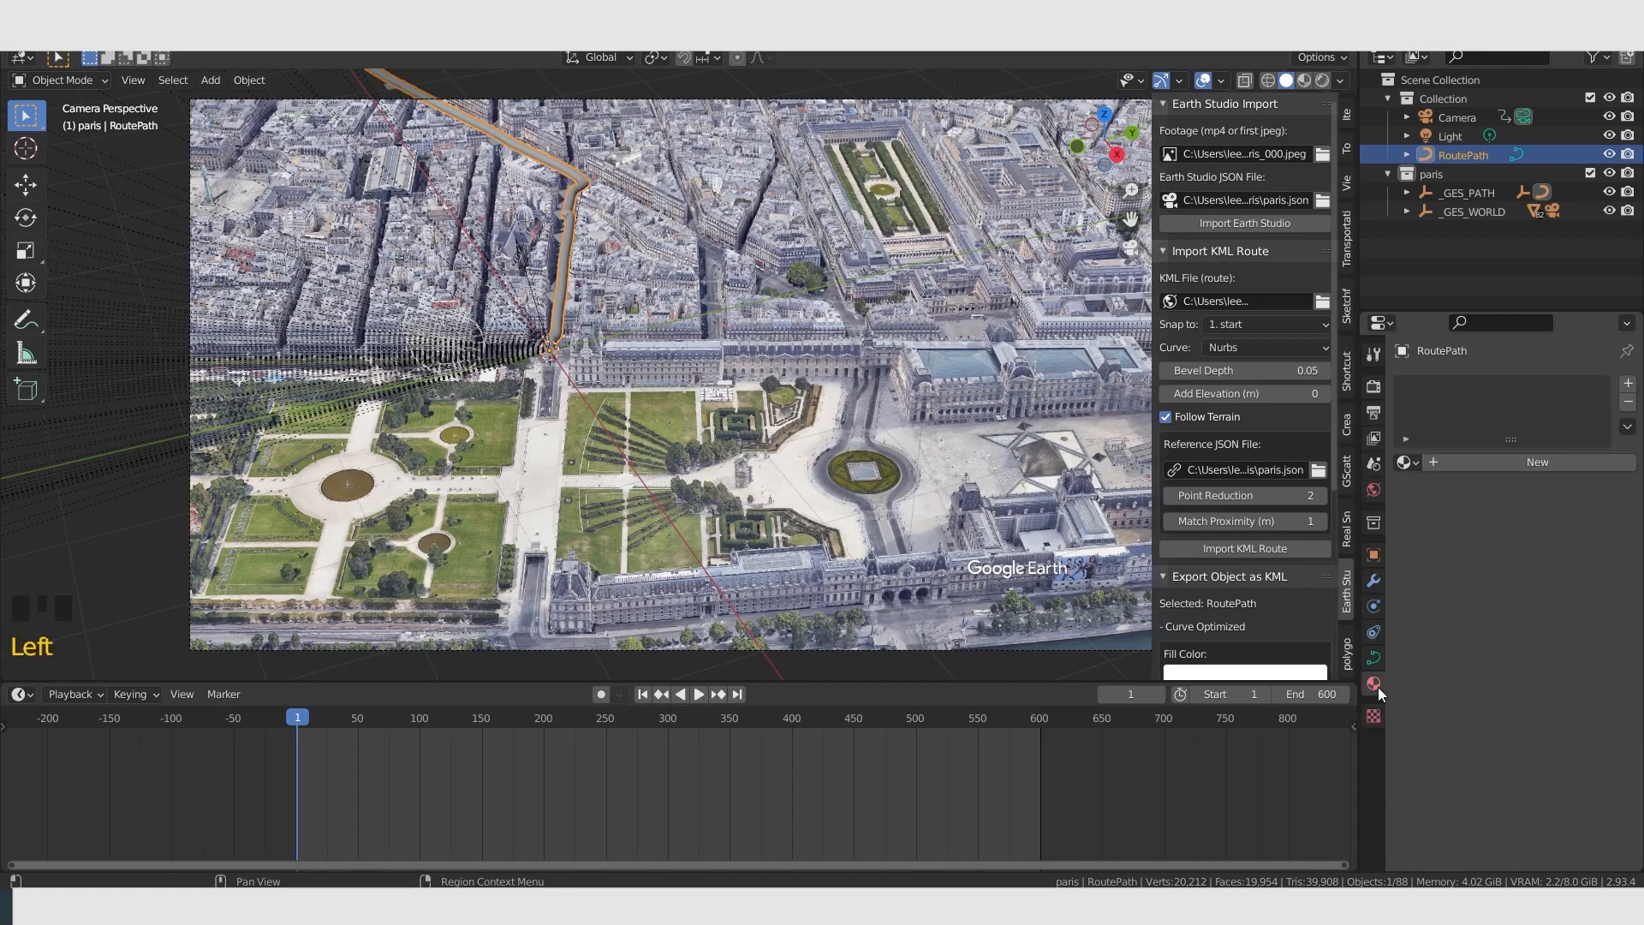
{"action": "left_click", "coordinate": [1545, 462]}
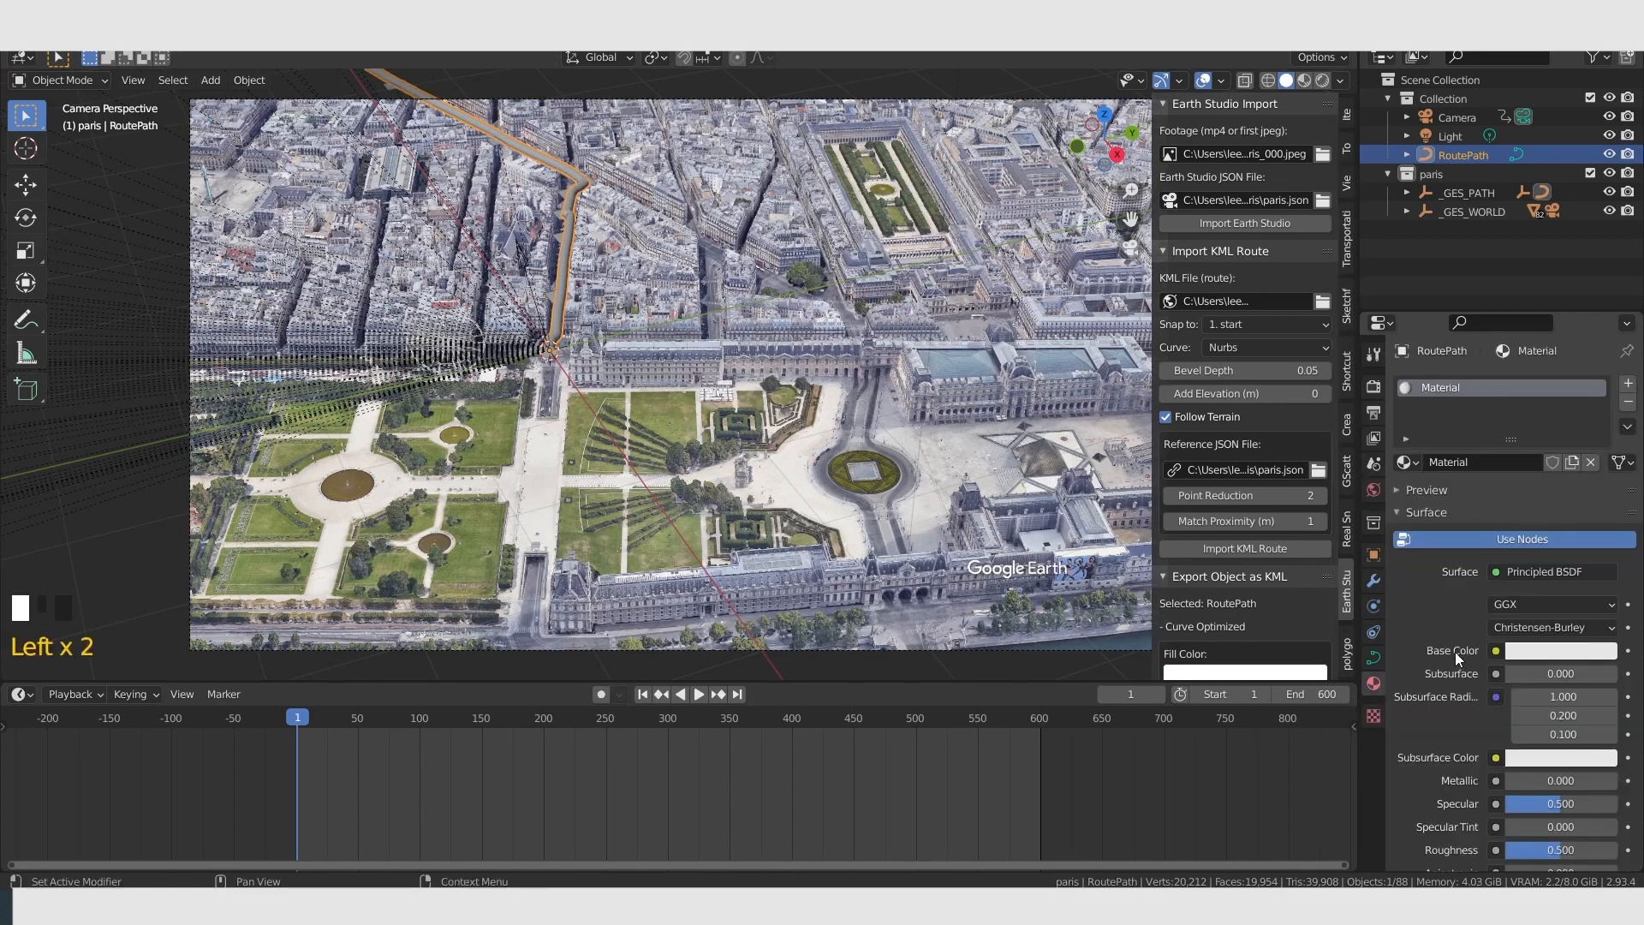
{"action": "left_click", "coordinate": [1537, 657]}
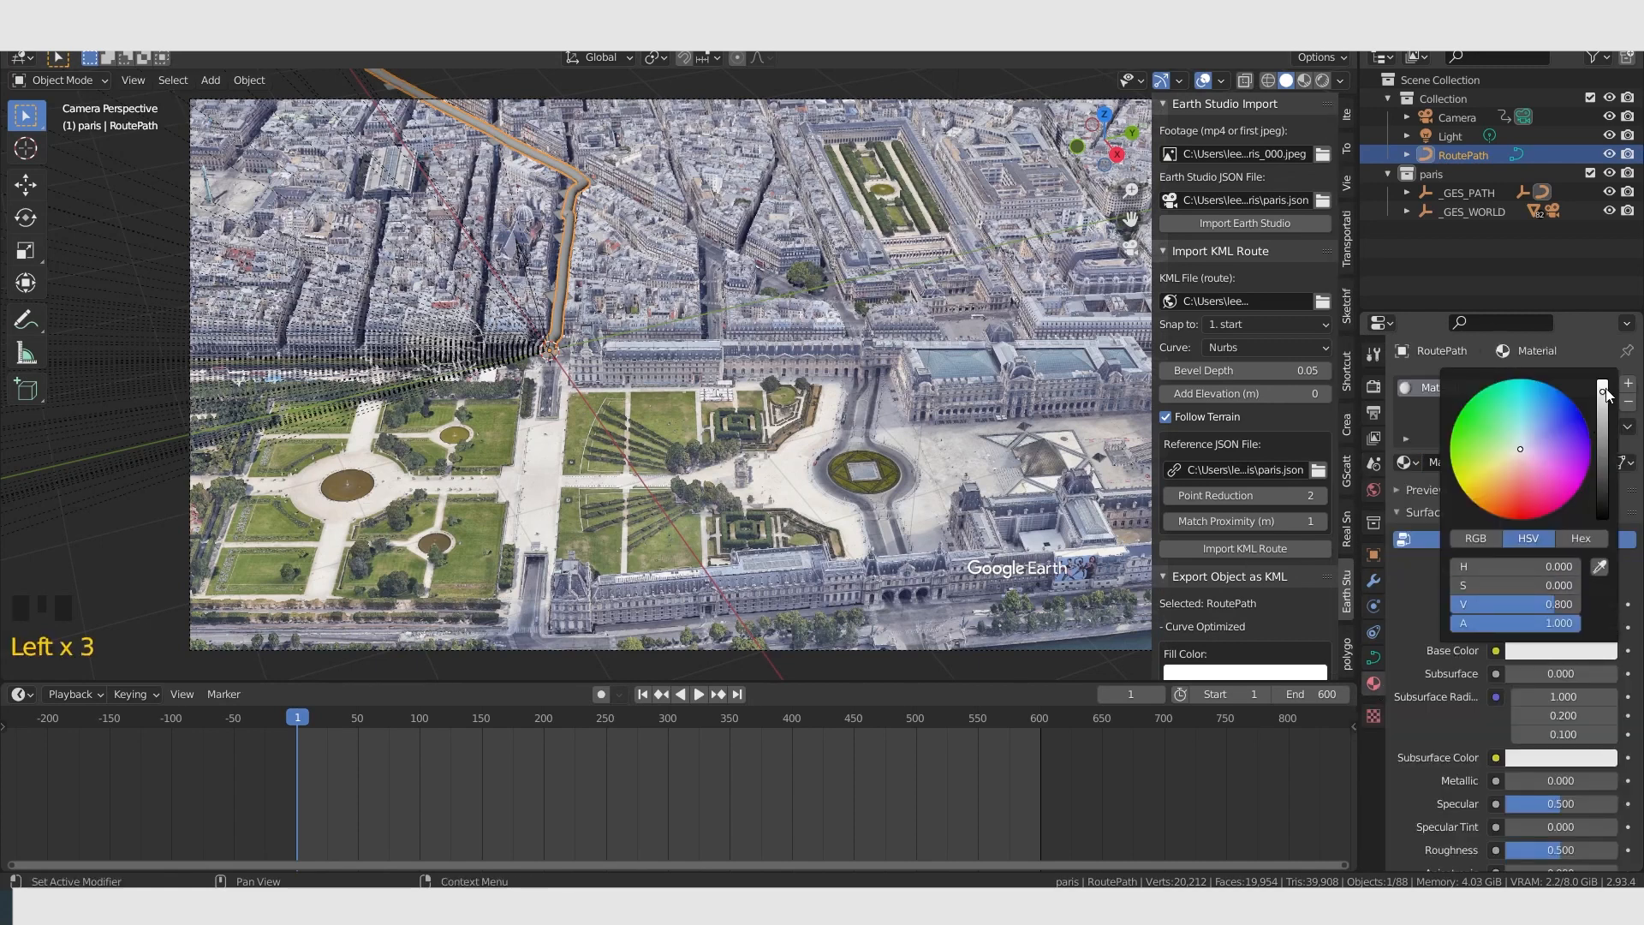
{"action": "left_click_drag", "start_coordinate": [1606, 387], "coordinate": [1604, 381]}
{"action": "mouse_move", "coordinate": [1518, 449]}
{"action": "left_mouse_down"}
{"action": "mouse_move", "coordinate": [1475, 427]}
{"action": "mouse_move", "coordinate": [1520, 500]}
{"action": "left_mouse_up"}
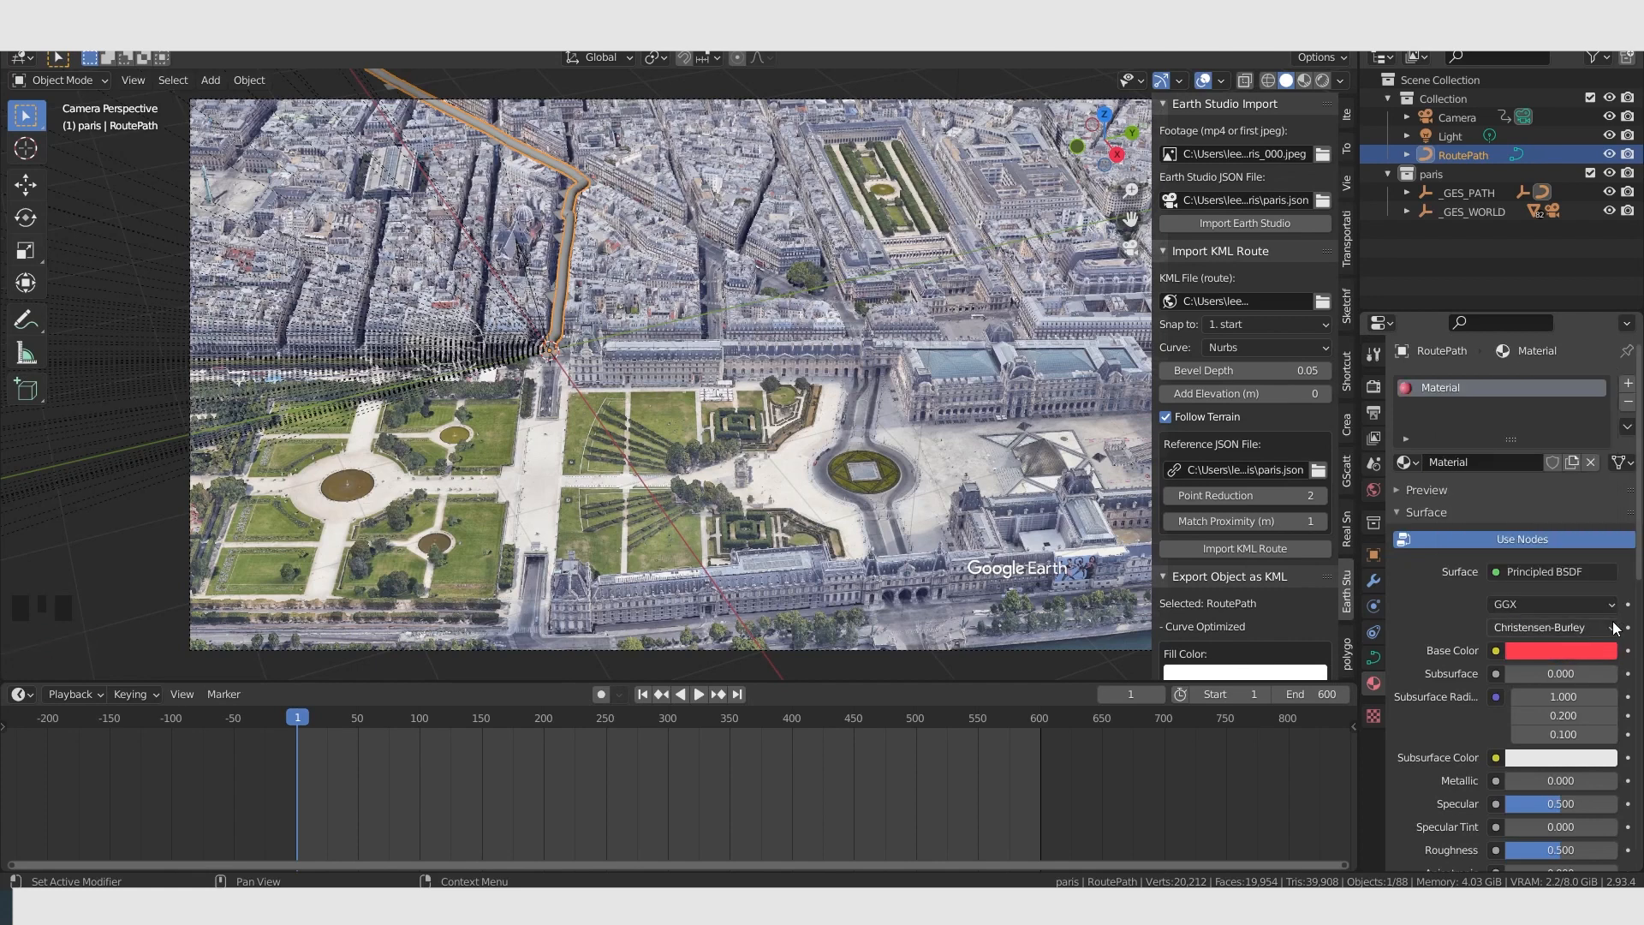
Show the scene in Material Preview shading and change the RoutePath material's base color to a deeper, more saturated red.
{"action": "left_click", "coordinate": [1528, 654]}
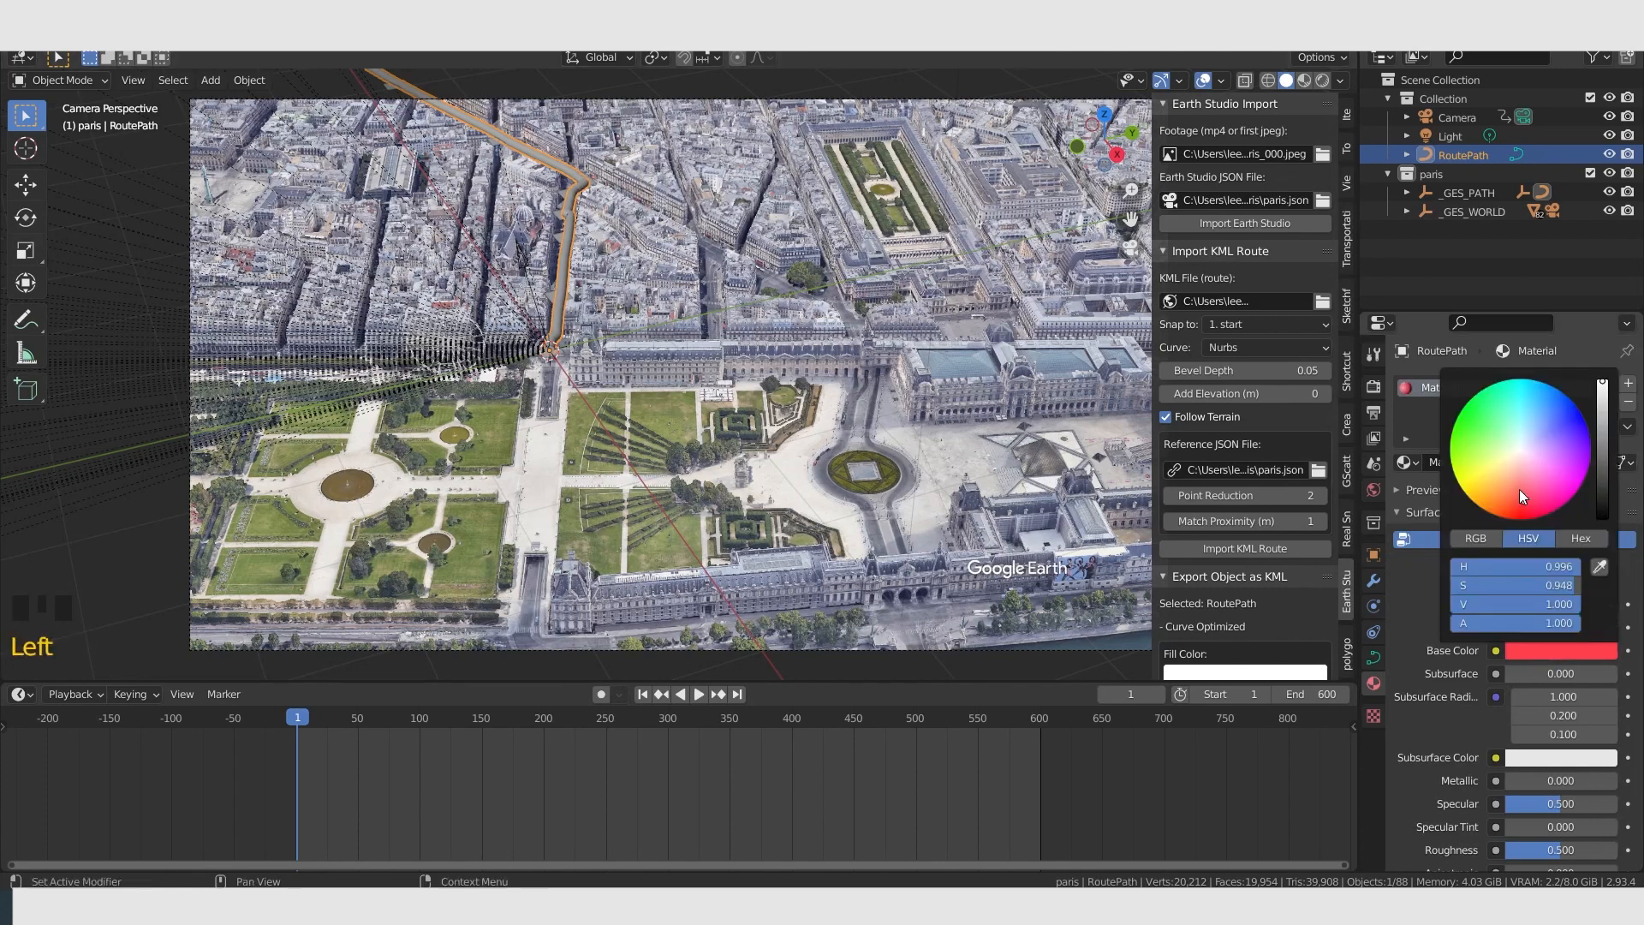
{"action": "left_click_drag", "start_coordinate": [1519, 489], "coordinate": [1493, 417]}
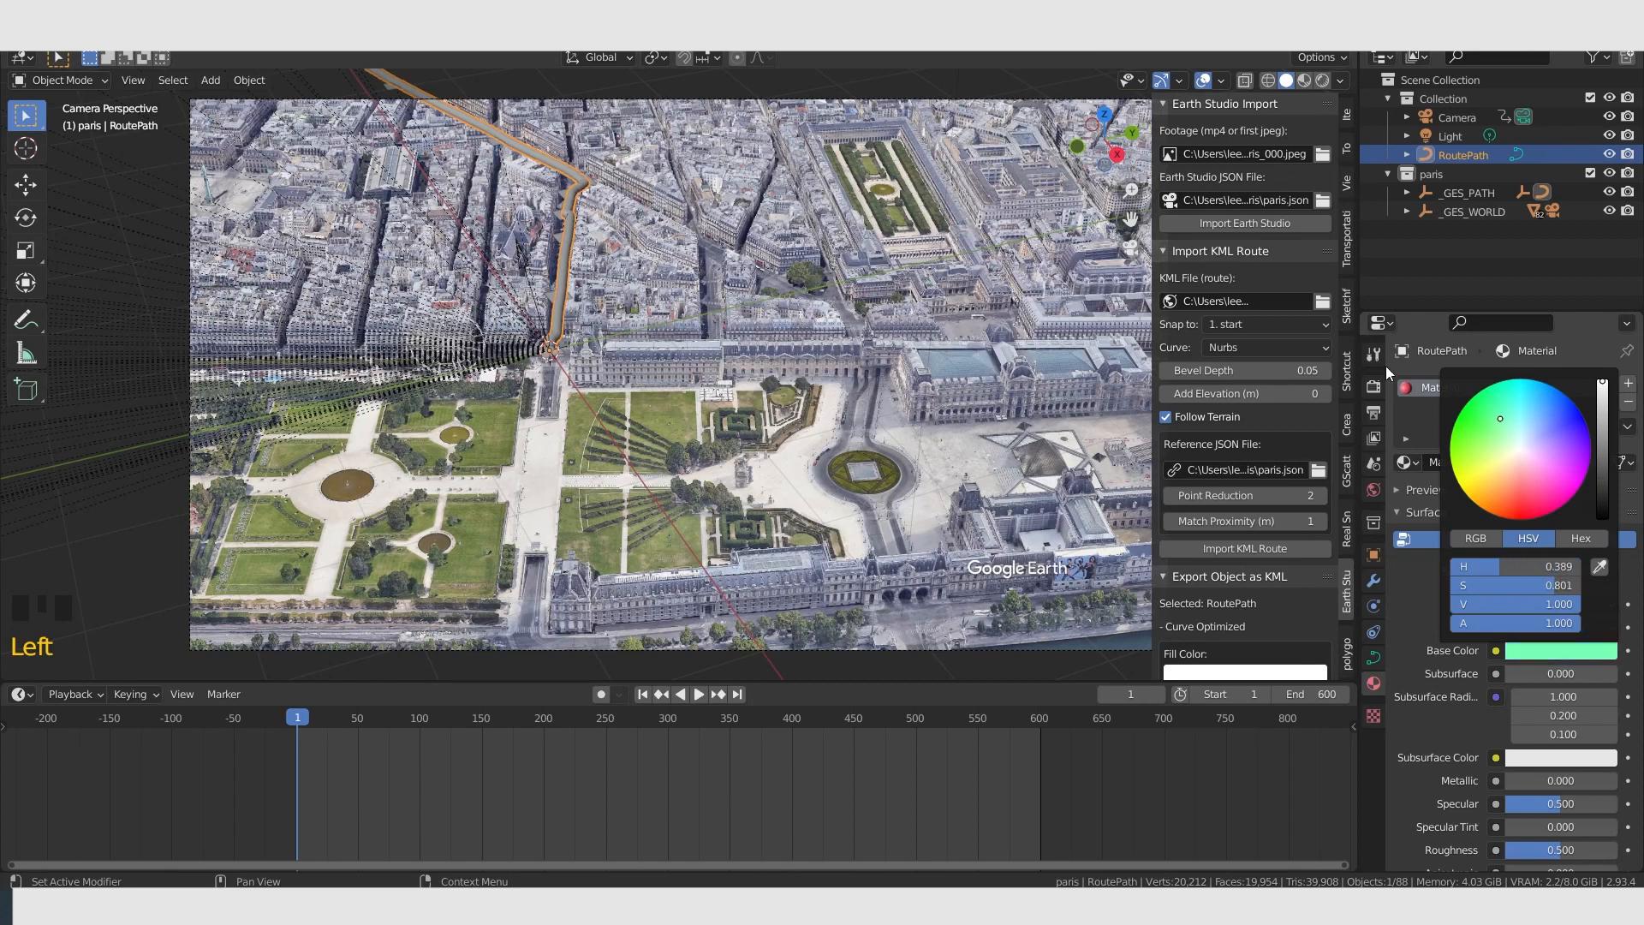
{"action": "left_click", "coordinate": [1303, 84]}
{"action": "left_click", "coordinate": [1528, 652]}
{"action": "mouse_move", "coordinate": [1524, 488]}
{"action": "left_mouse_down"}
{"action": "mouse_move", "coordinate": [1508, 467]}
{"action": "mouse_move", "coordinate": [1533, 514]}
{"action": "left_mouse_up"}
Play the start of the flyover to review the red route, and return to frame 1.
{"action": "key", "text": "space"}
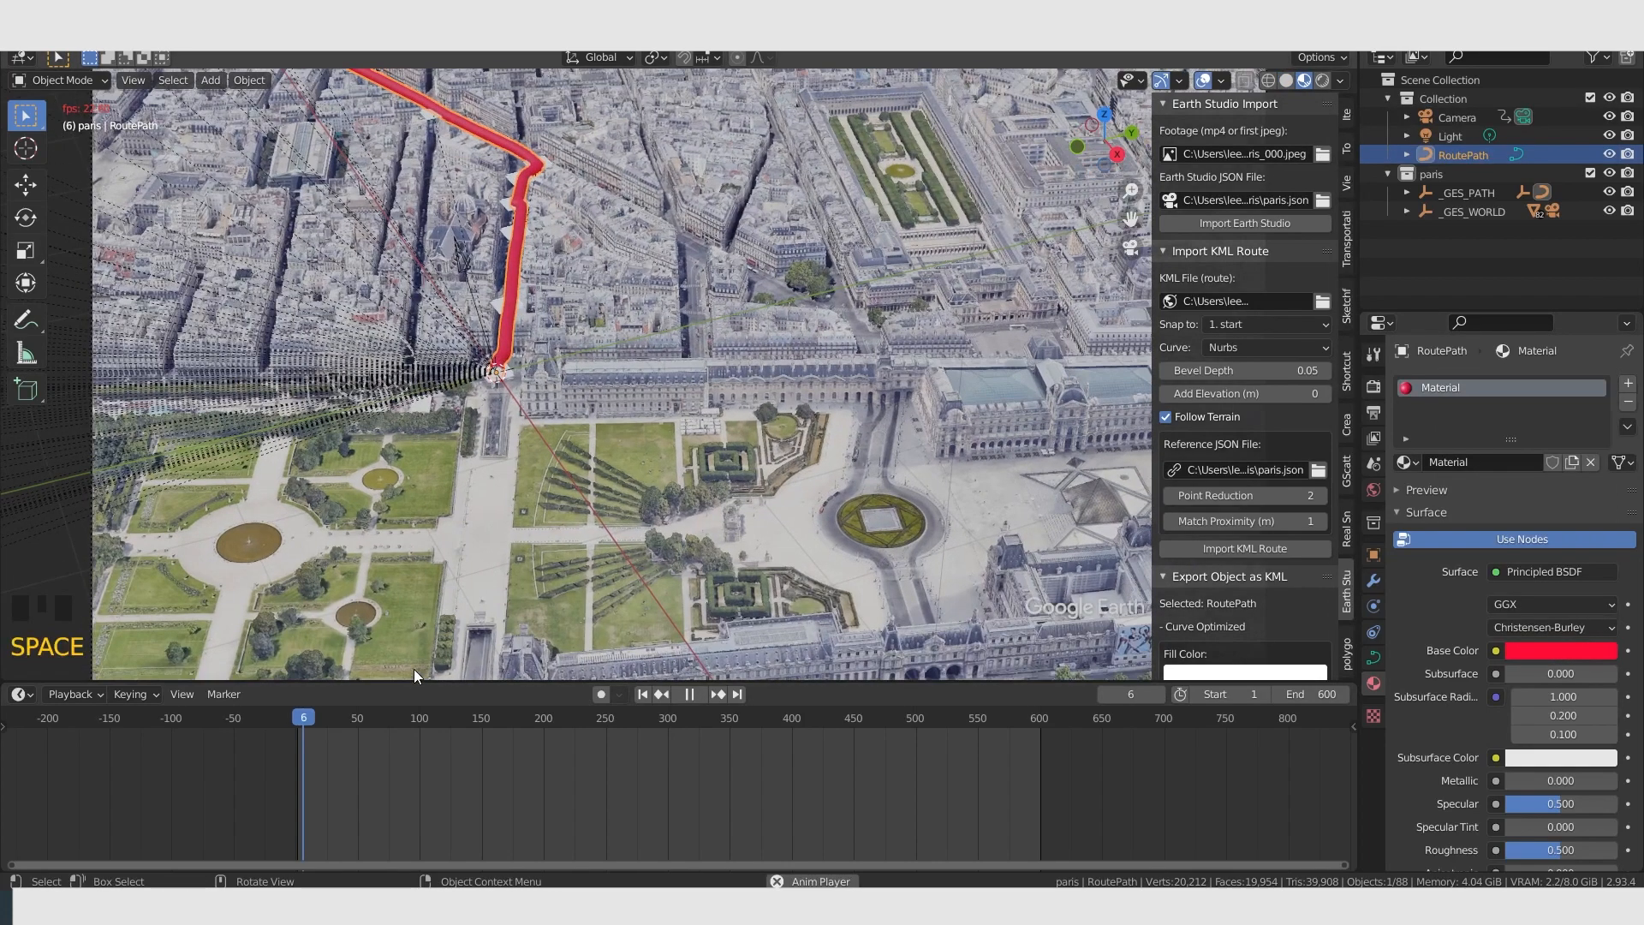
{"action": "key", "text": "space"}
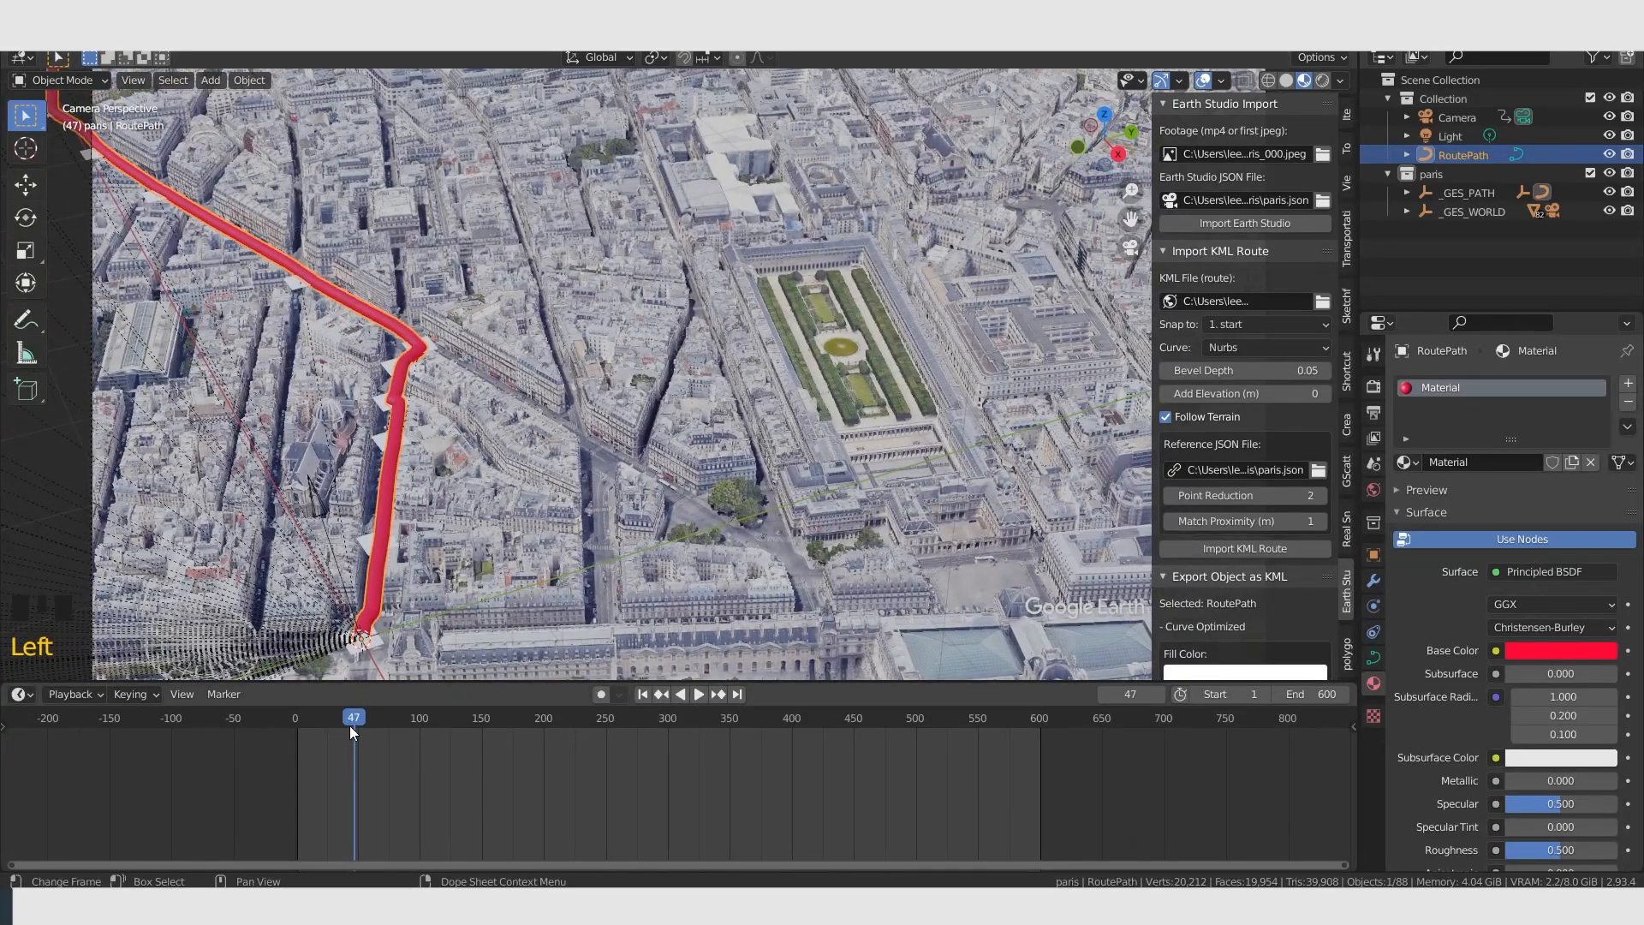
{"action": "left_click_drag", "start_coordinate": [350, 726], "coordinate": [296, 727]}
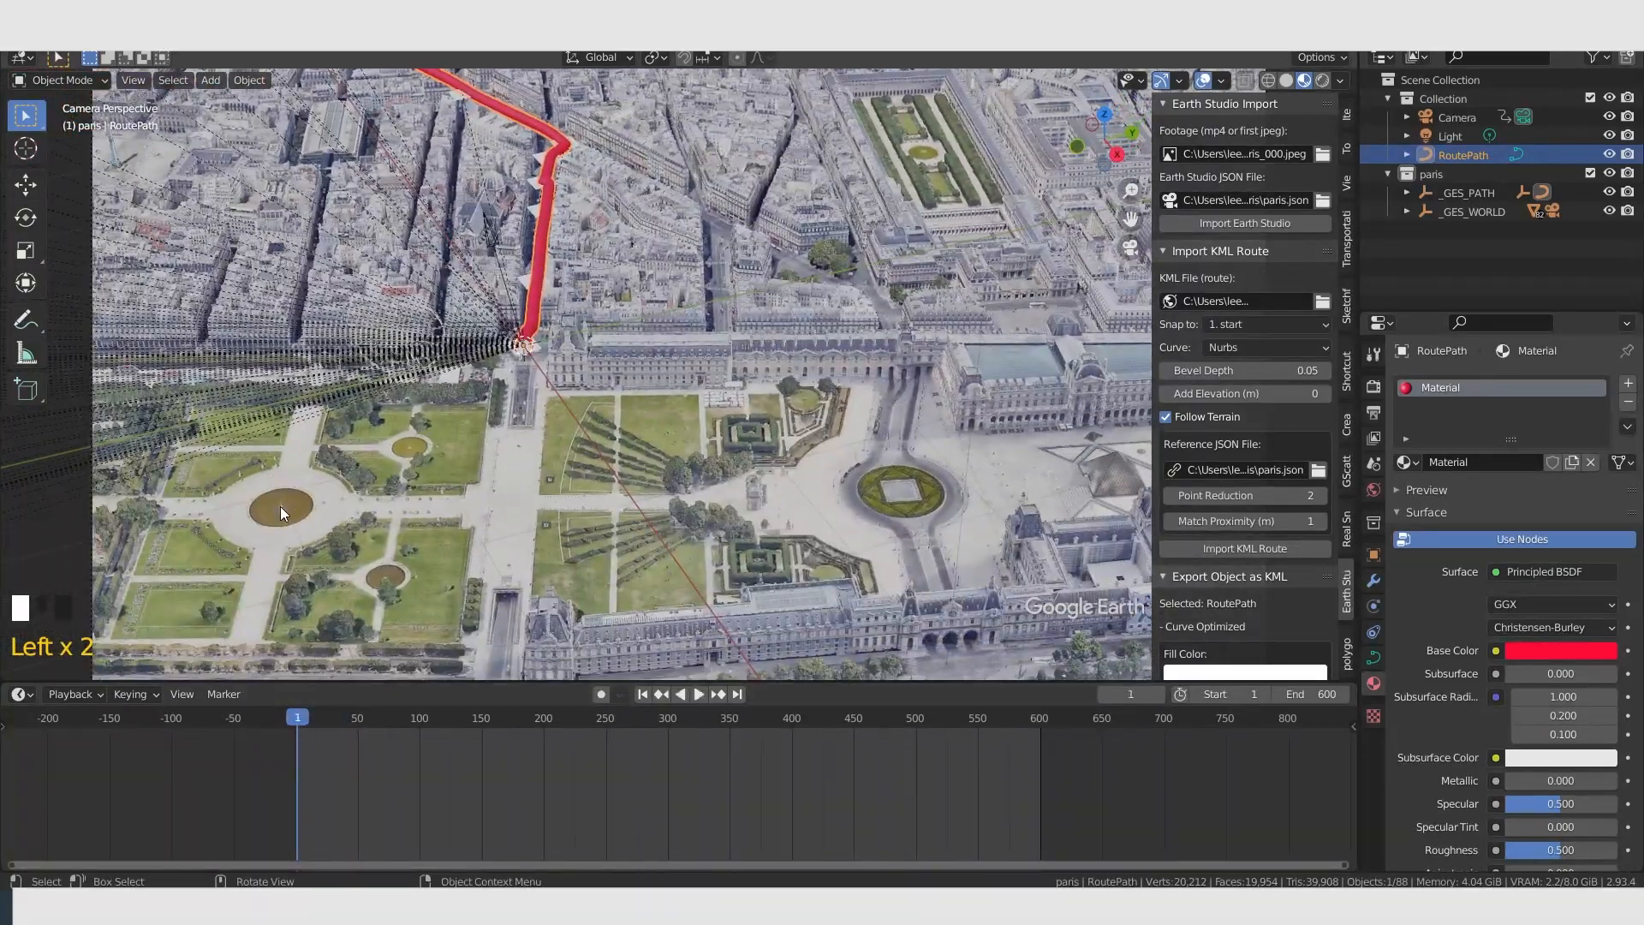
Set the end factor in RoutePath's bevel Start & End Mapping to 0 and insert a keyframe for it at frame 1.
{"action": "left_click", "coordinate": [1372, 658]}
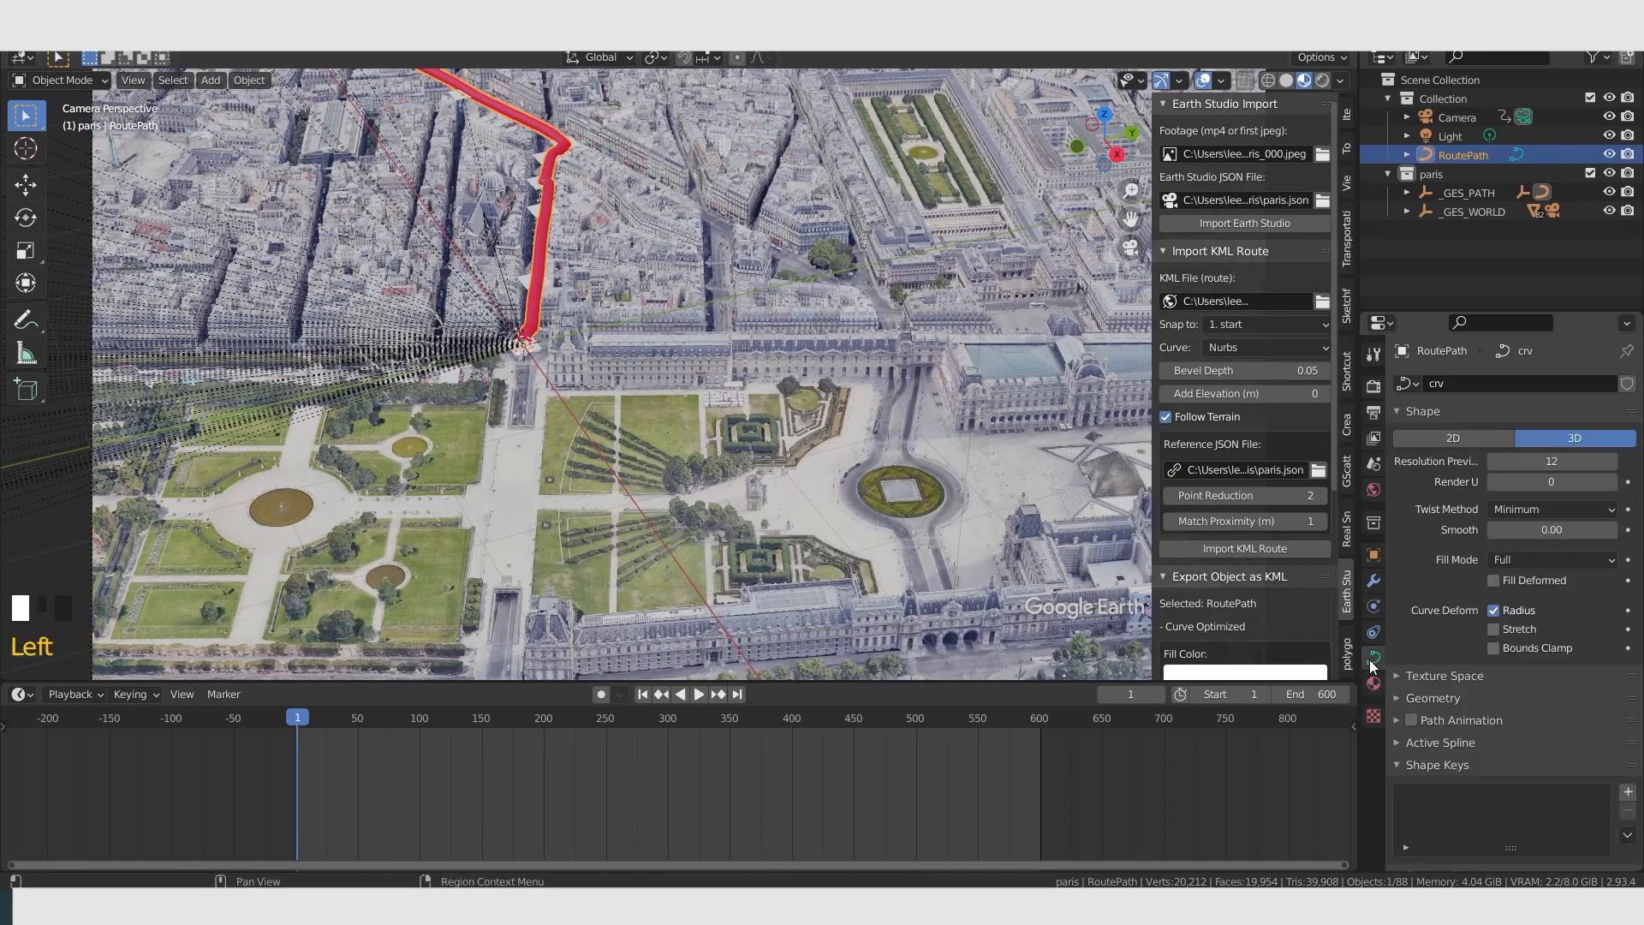
{"action": "left_click", "coordinate": [1398, 697]}
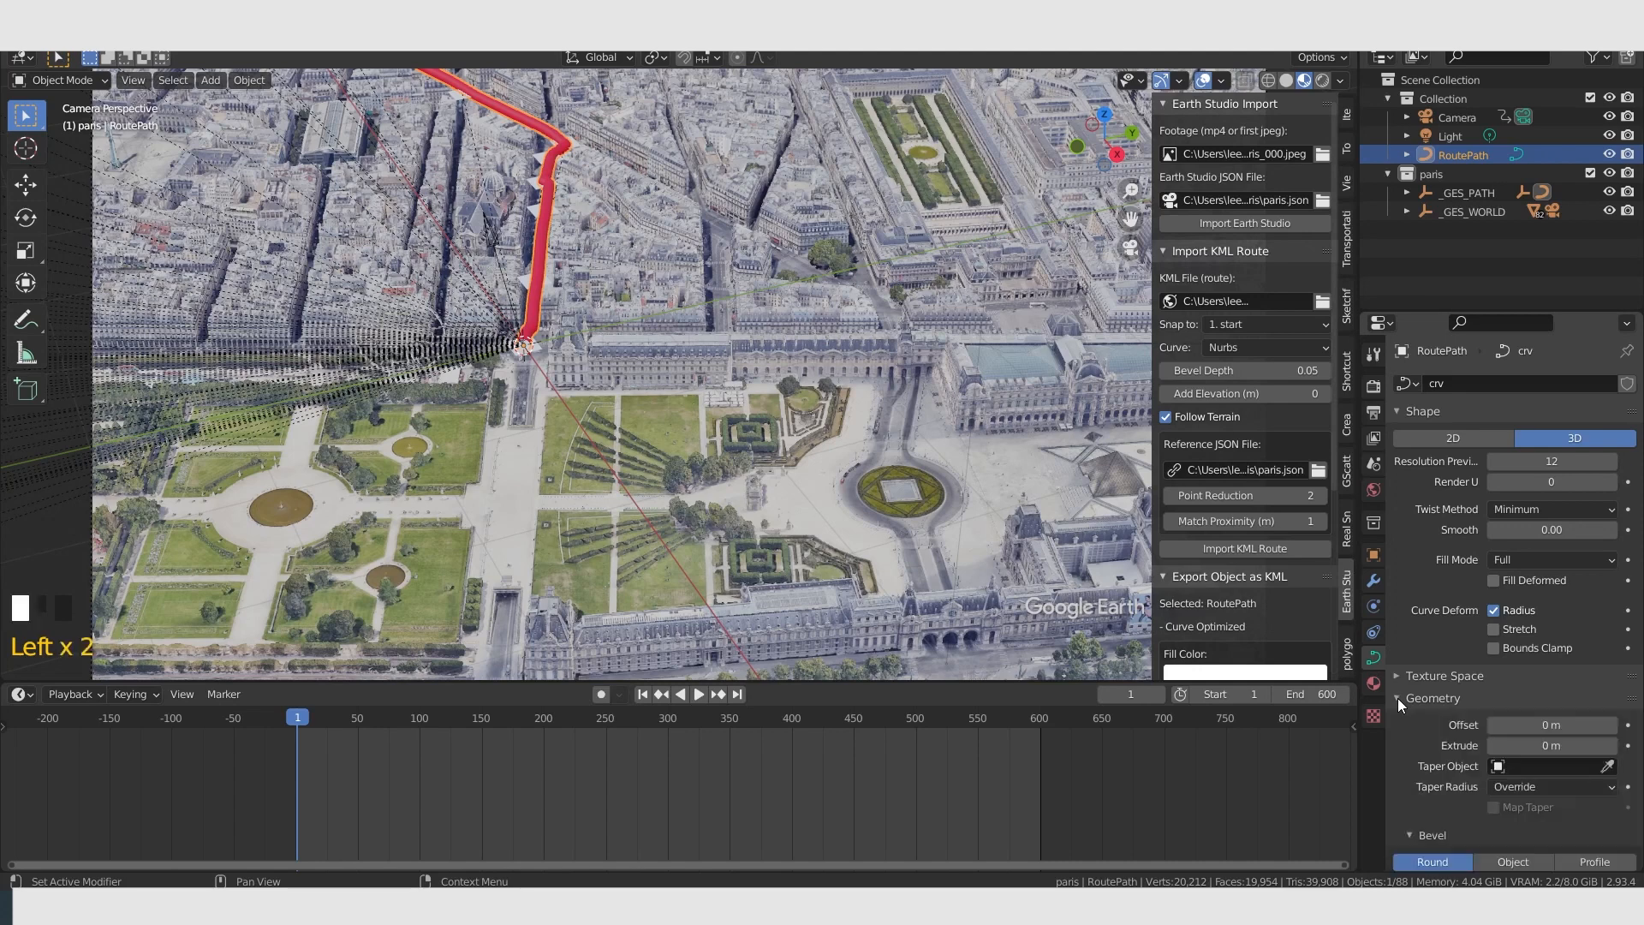
{"action": "scroll", "coordinate": [1461, 717], "scroll_direction": "down", "scroll_amount": 5}
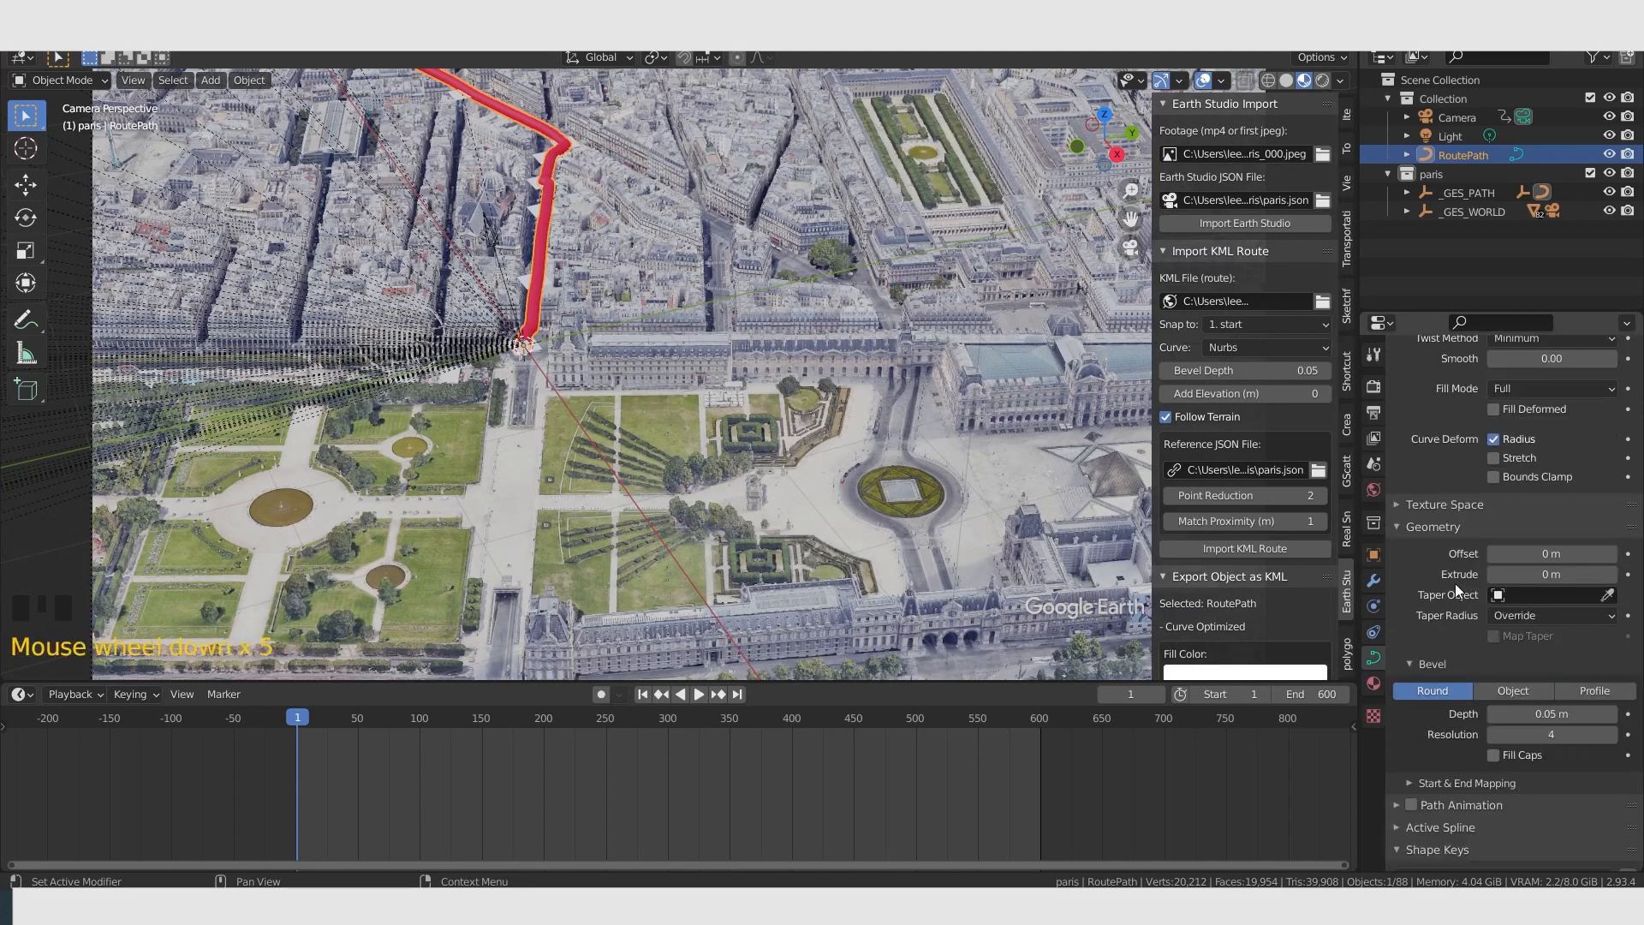
{"action": "left_click", "coordinate": [1410, 784]}
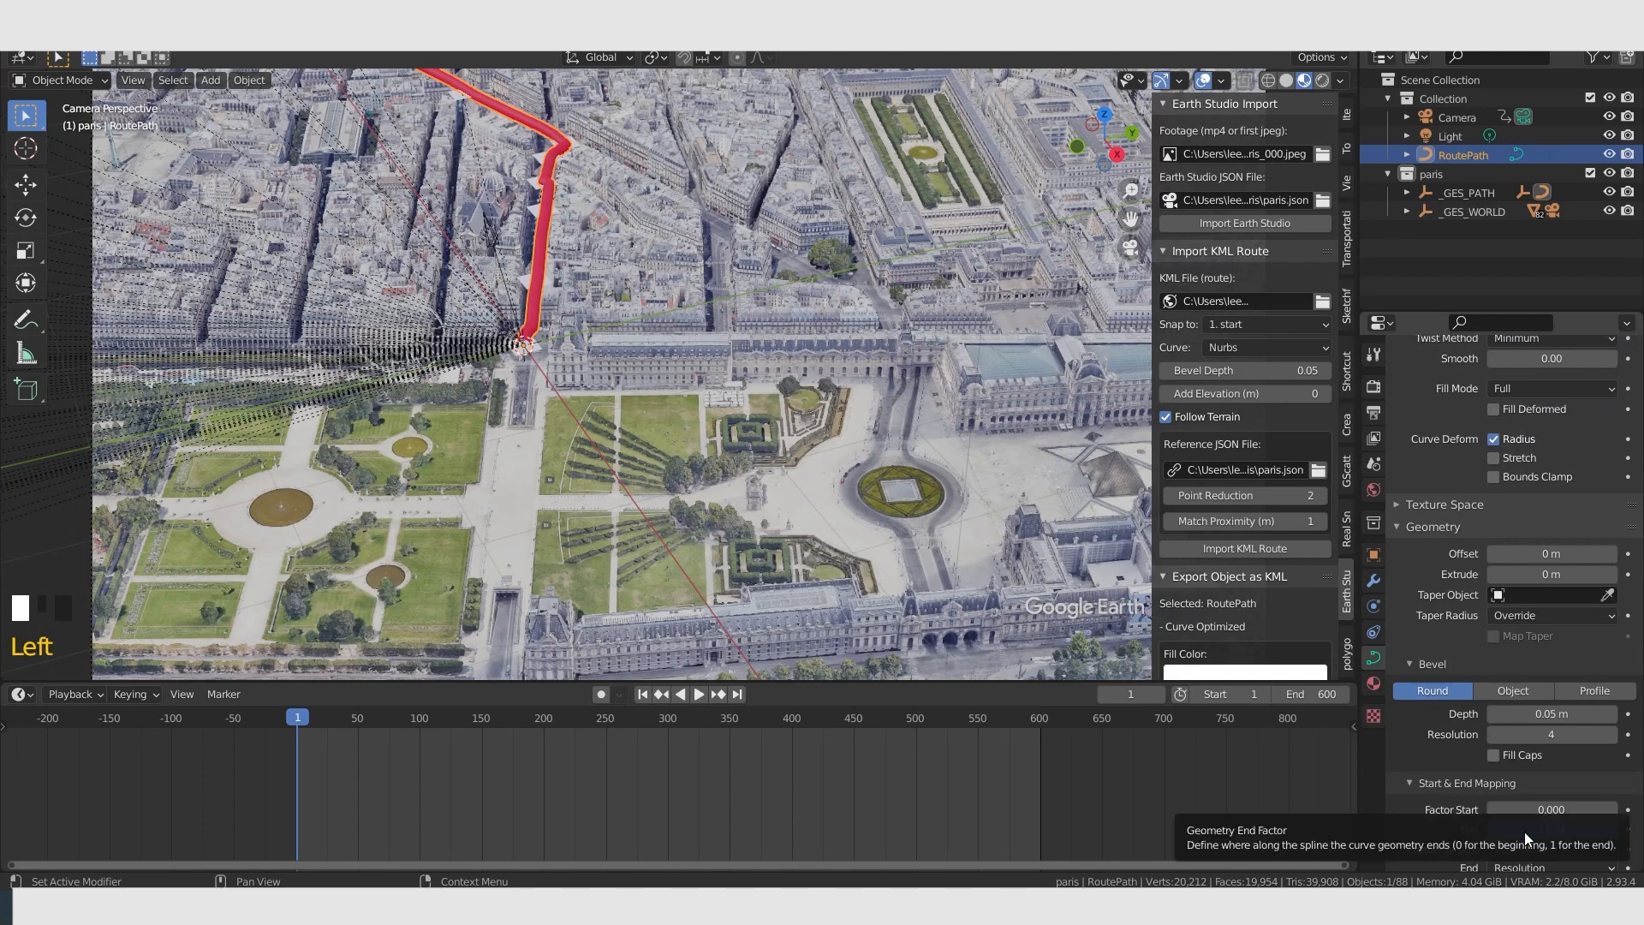
{"action": "left_click_drag", "start_coordinate": [1580, 828], "coordinate": [1494, 828]}
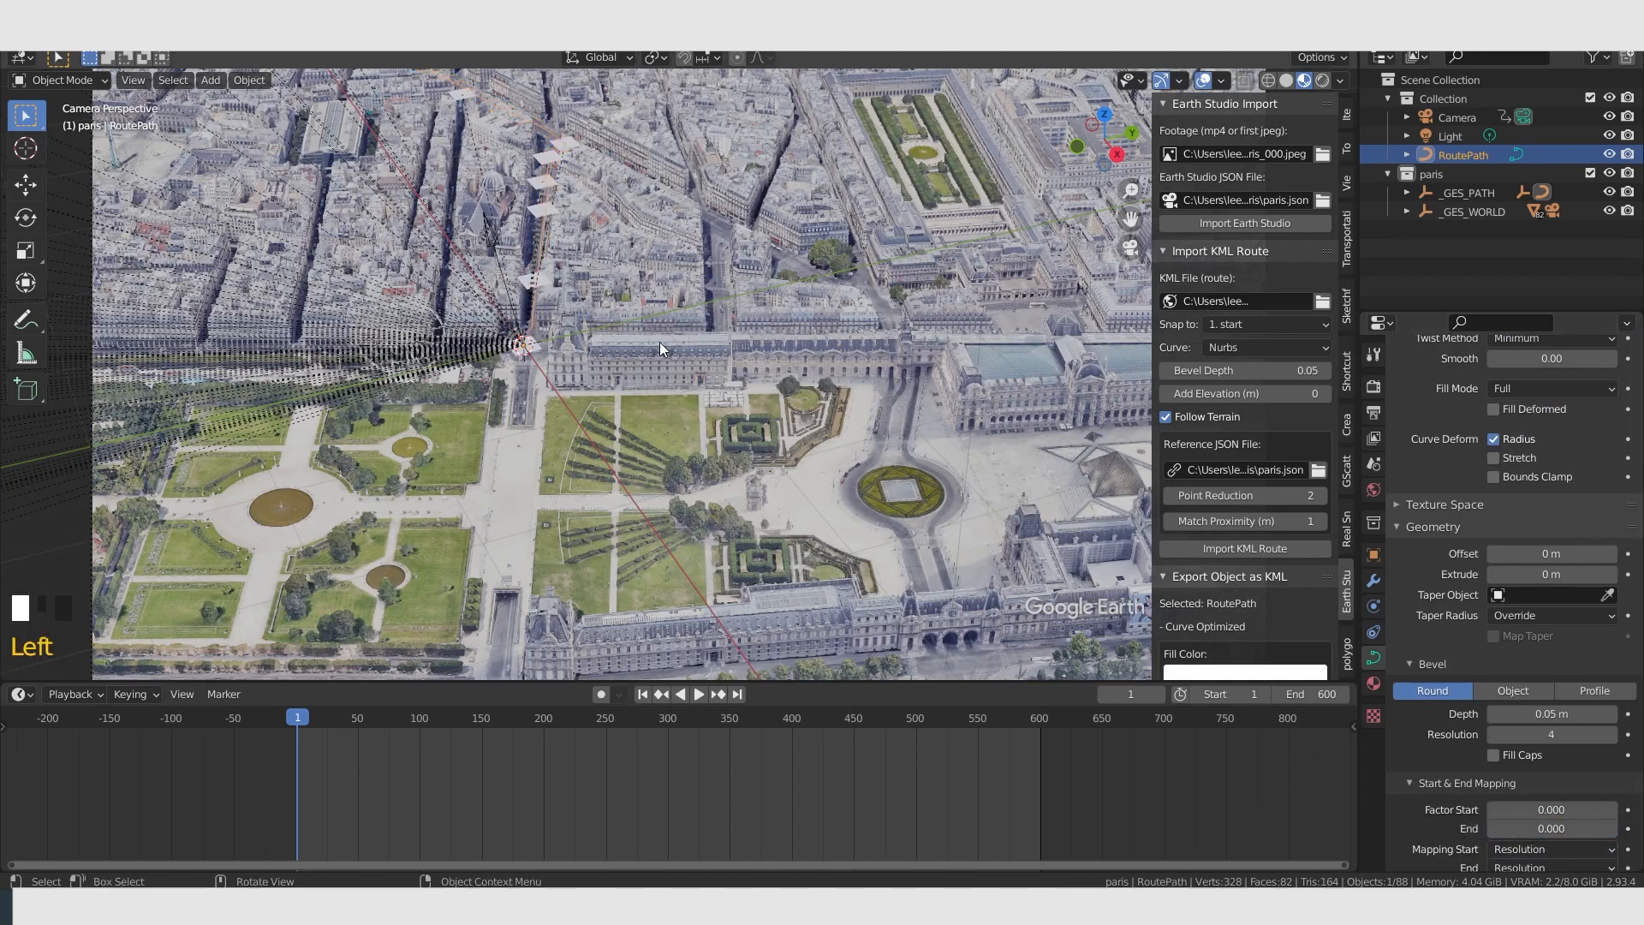
{"action": "left_click_drag", "start_coordinate": [1493, 828], "coordinate": [1493, 828]}
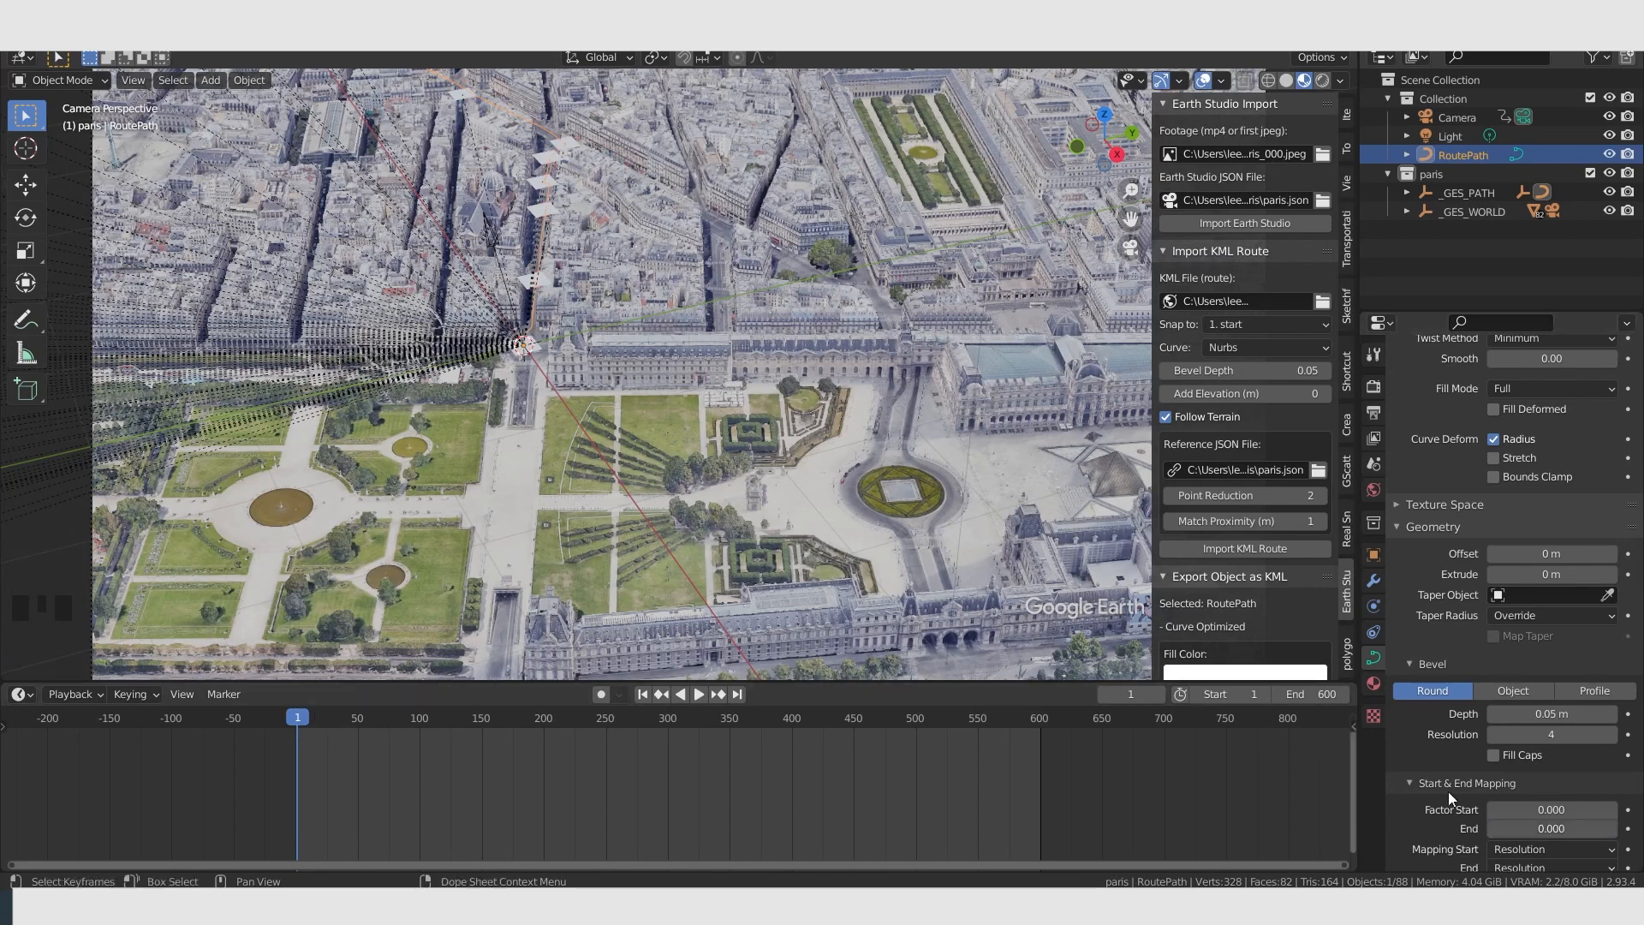
{"action": "right_click", "coordinate": [1549, 829]}
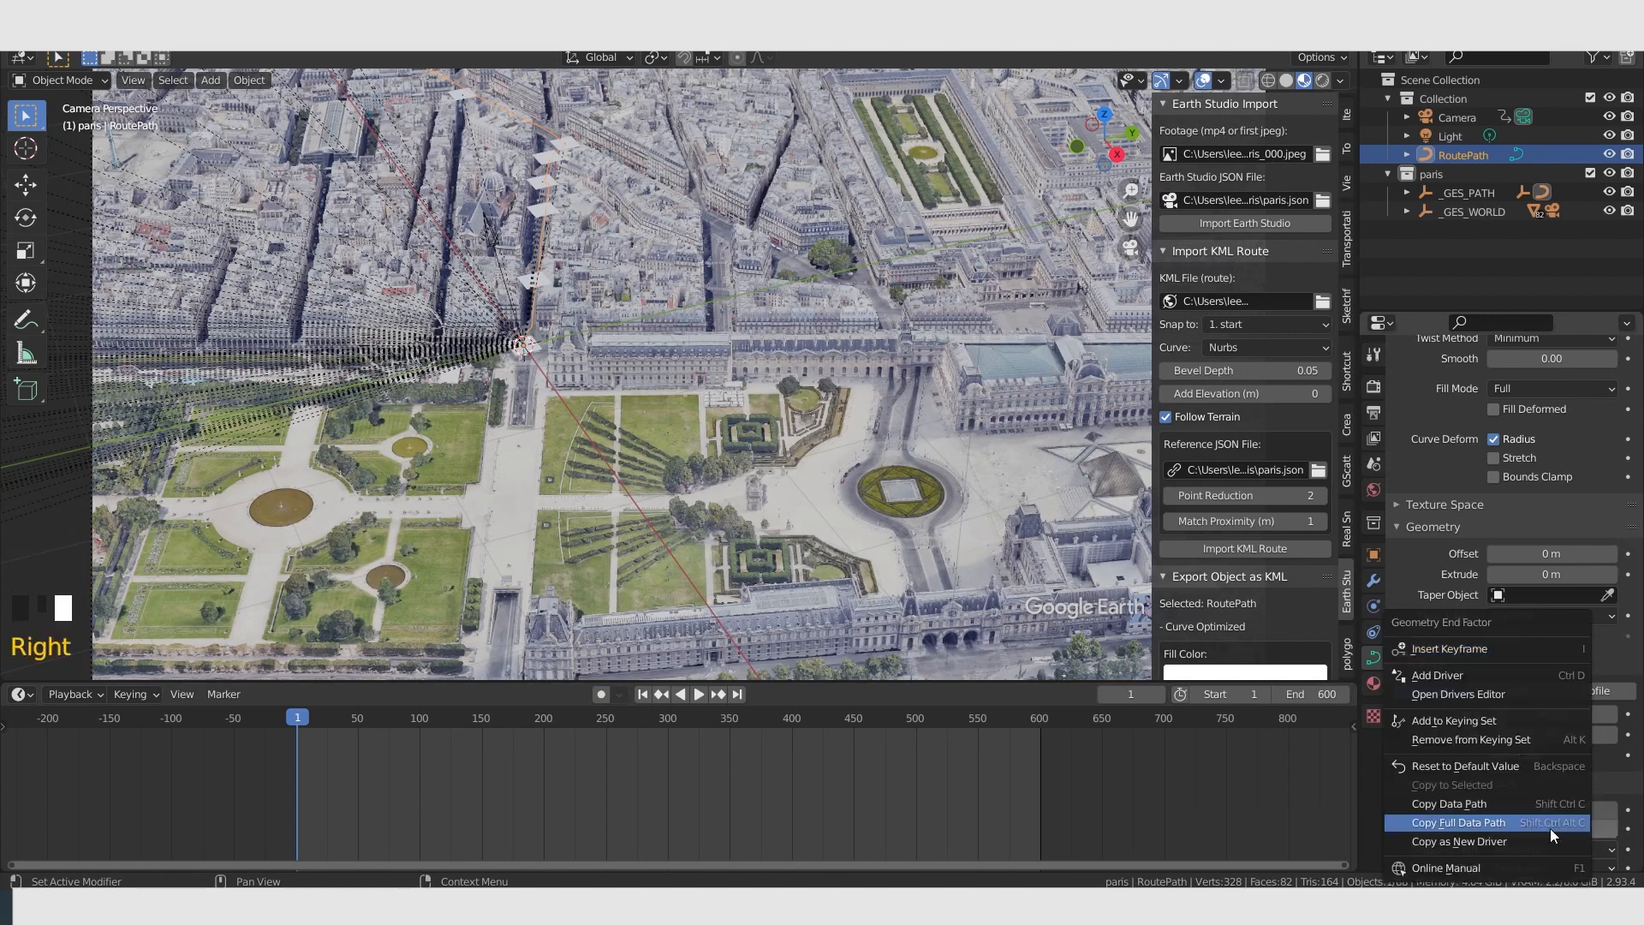
{"action": "left_click", "coordinate": [1493, 648]}
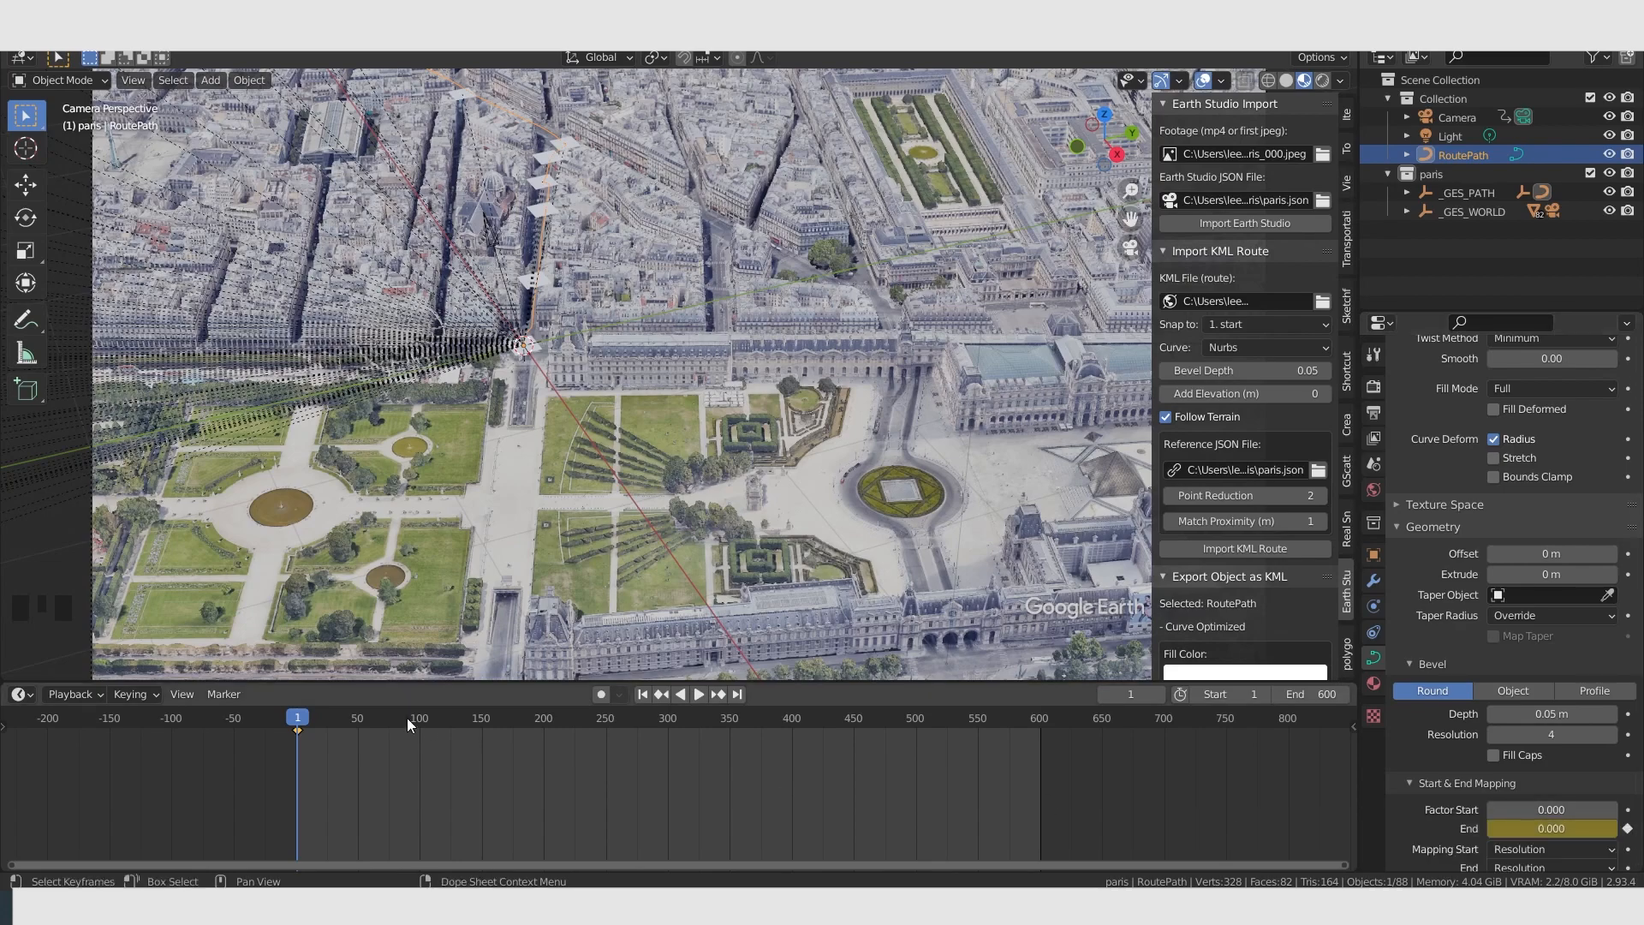
Keyframe RoutePath's bevel end factor at 0.086 on frame 49 and at 0.119 on frame 91.
{"action": "left_click_drag", "start_coordinate": [298, 721], "coordinate": [356, 721]}
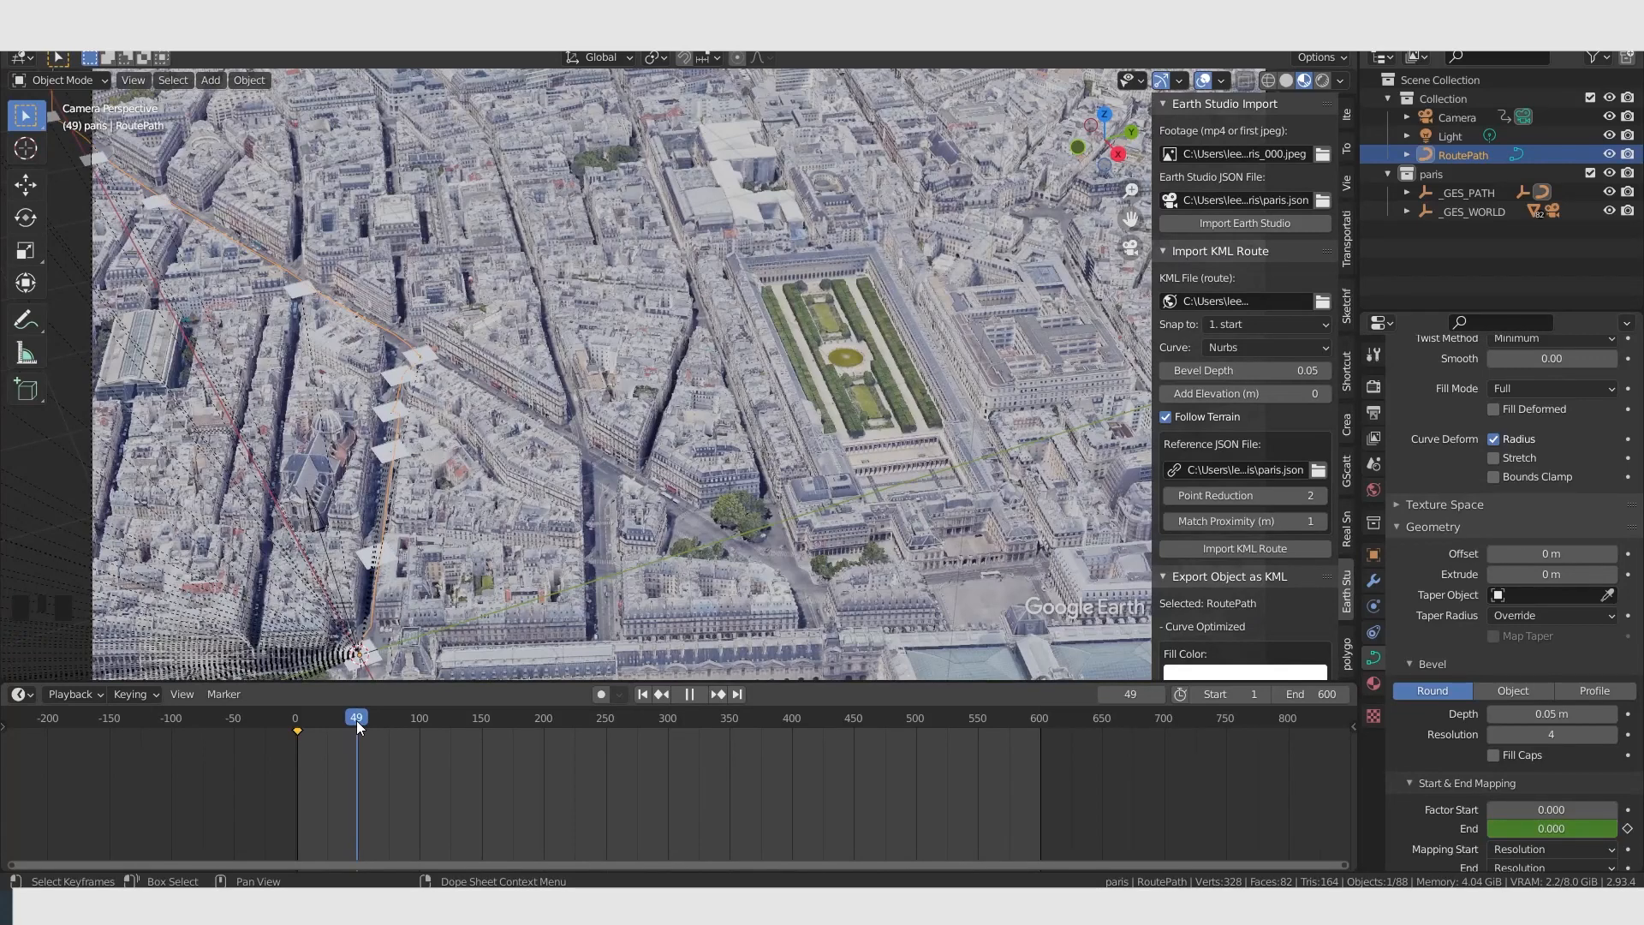
{"action": "mouse_move", "coordinate": [1498, 827]}
{"action": "left_mouse_down"}
{"action": "mouse_move", "coordinate": [1524, 827]}
{"action": "mouse_move", "coordinate": [1506, 827]}
{"action": "left_mouse_up"}
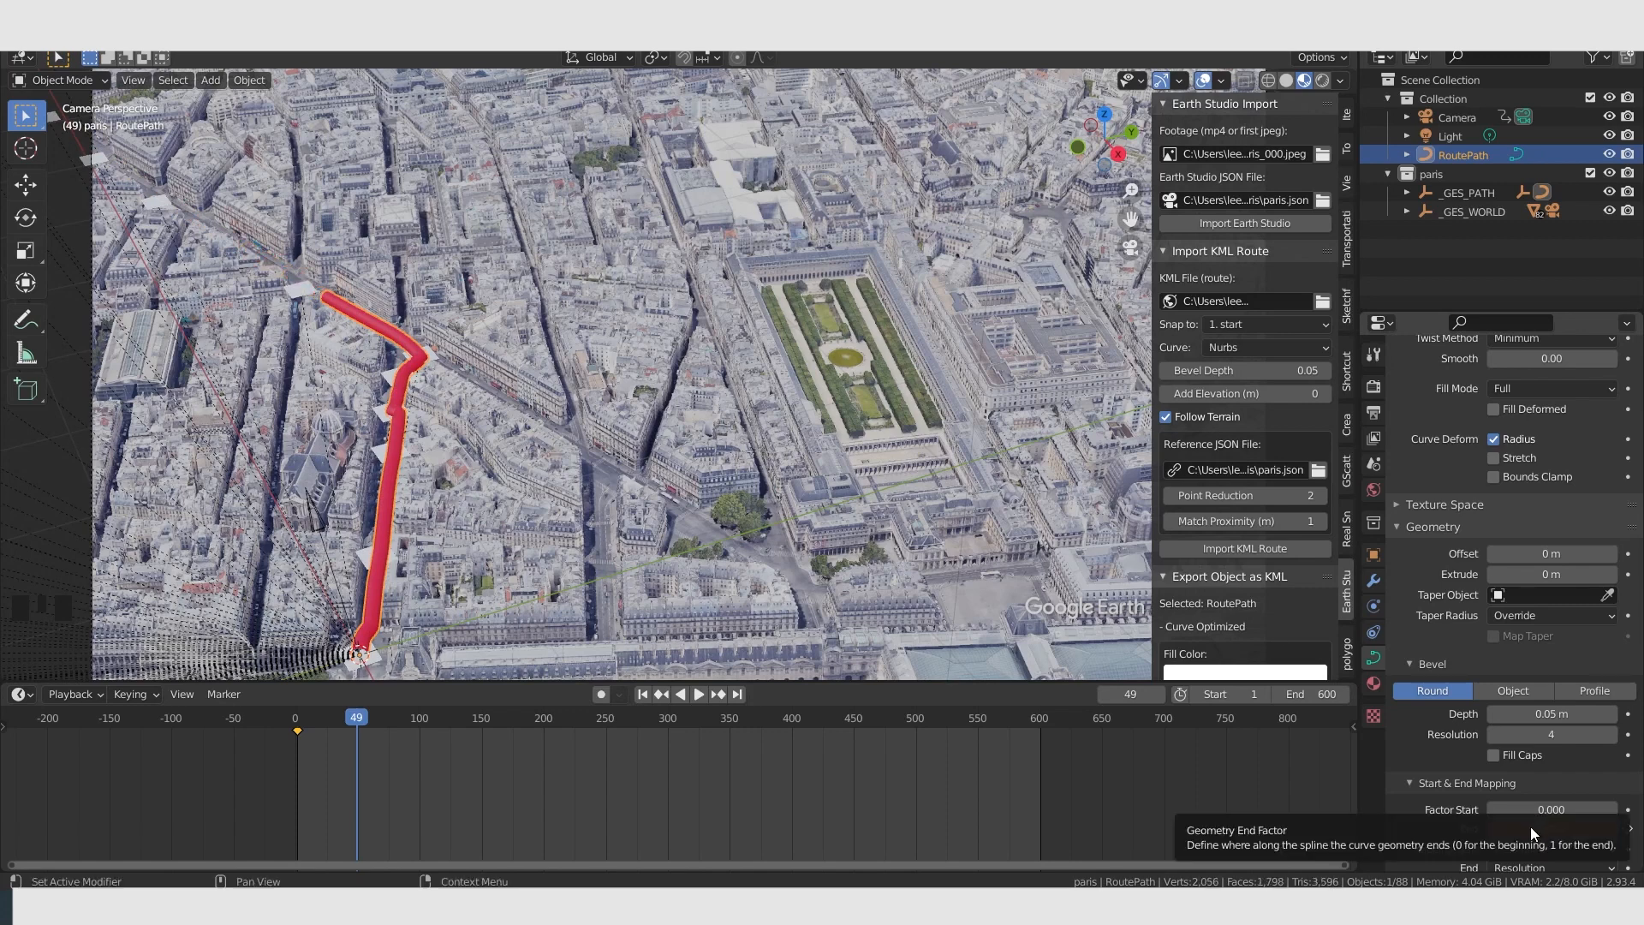
{"action": "key", "text": "i"}
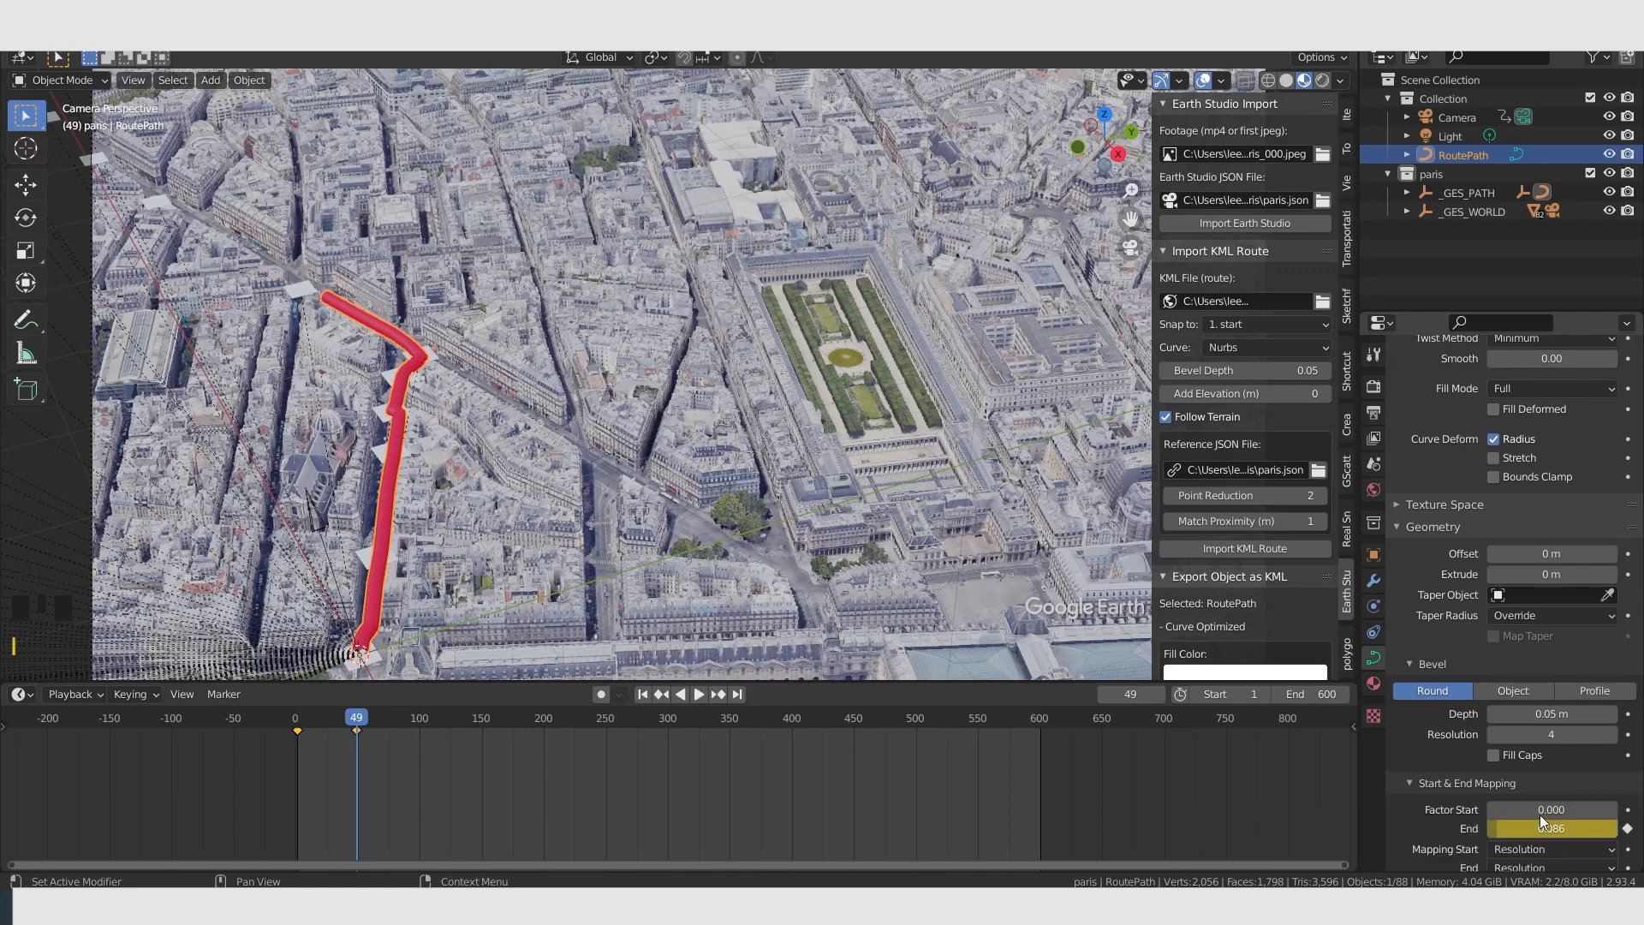
{"action": "scroll", "coordinate": [1539, 814], "scroll_direction": "down", "scroll_amount": 3}
{"action": "double_click", "coordinate": [408, 717]}
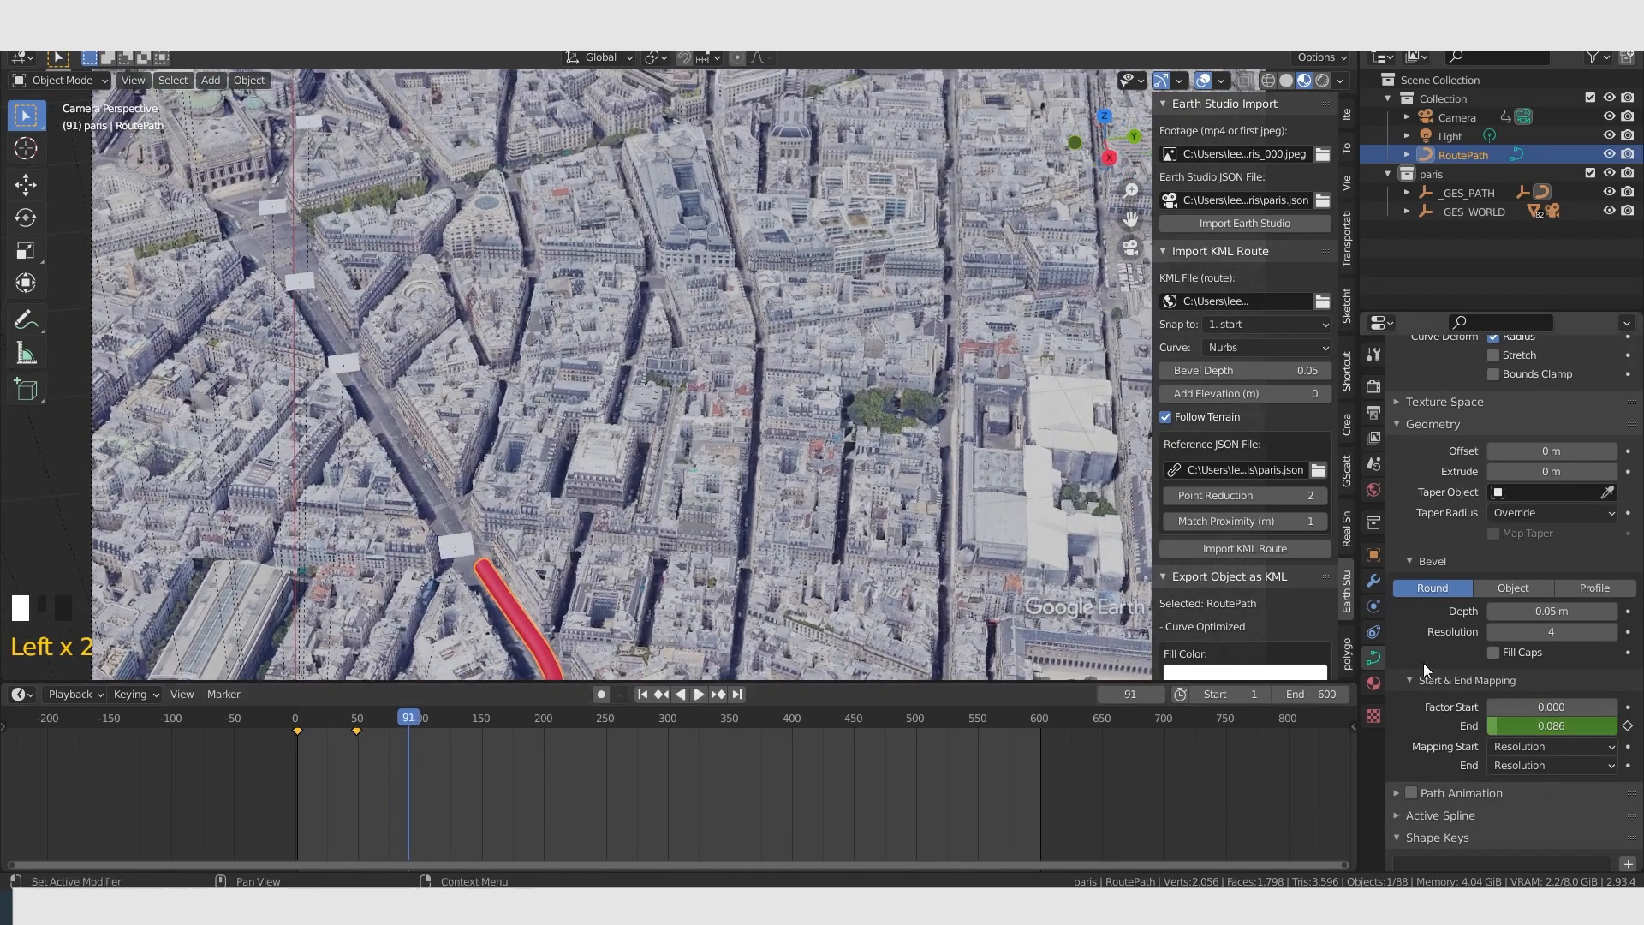
{"action": "left_click_drag", "start_coordinate": [1502, 732], "coordinate": [1532, 732]}
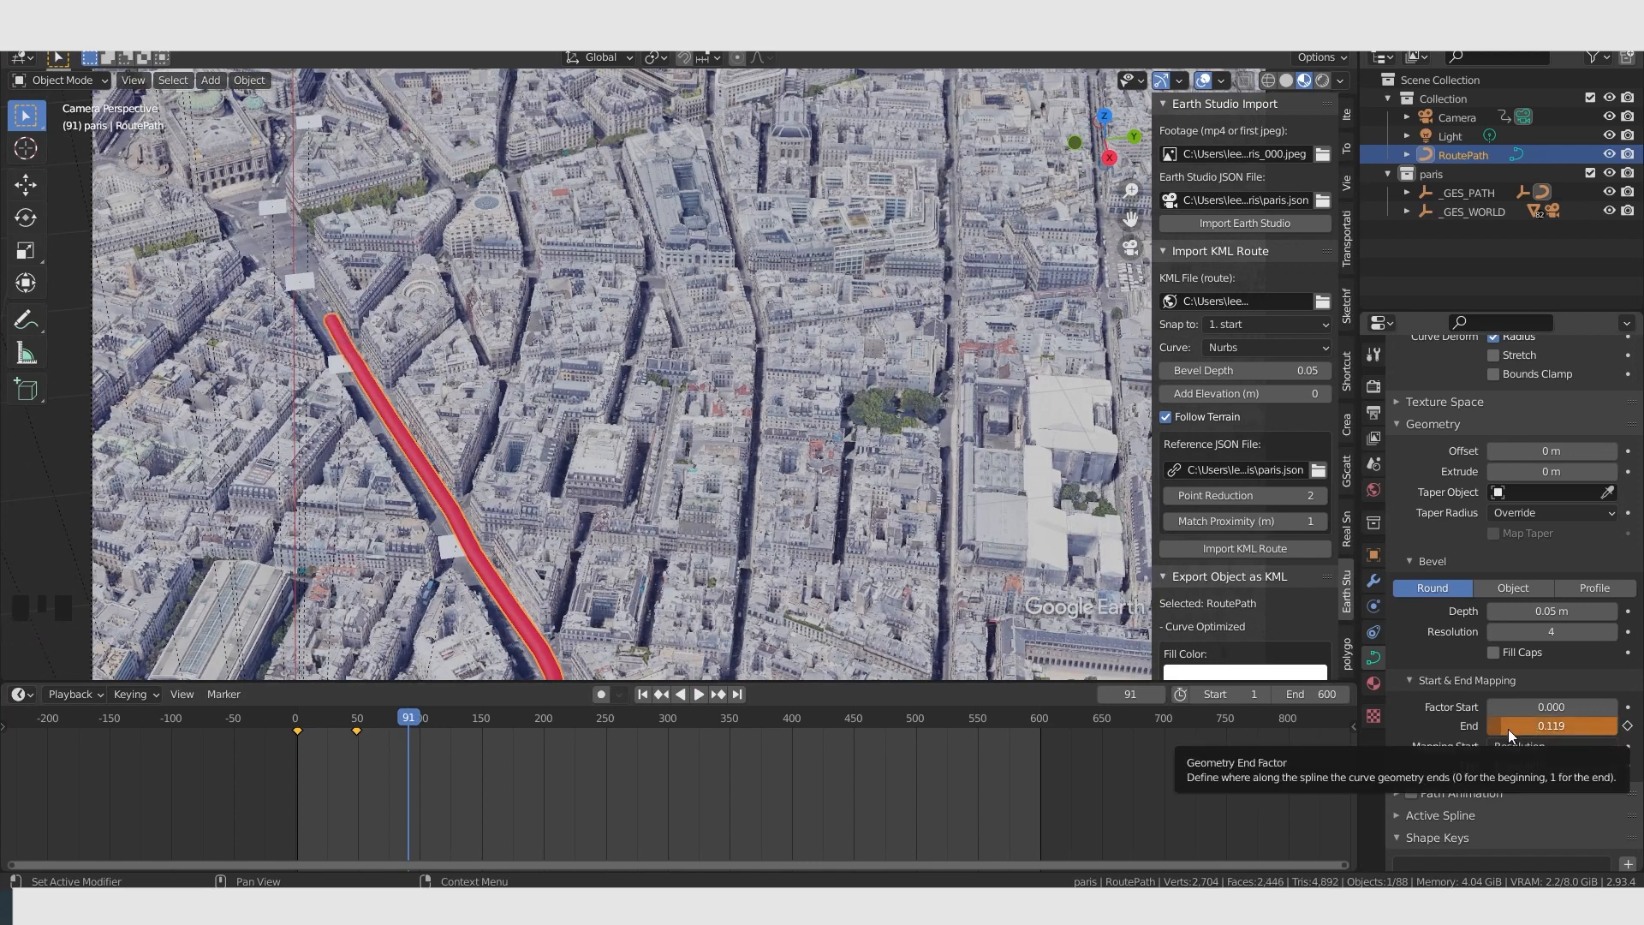
{"action": "key", "text": "i"}
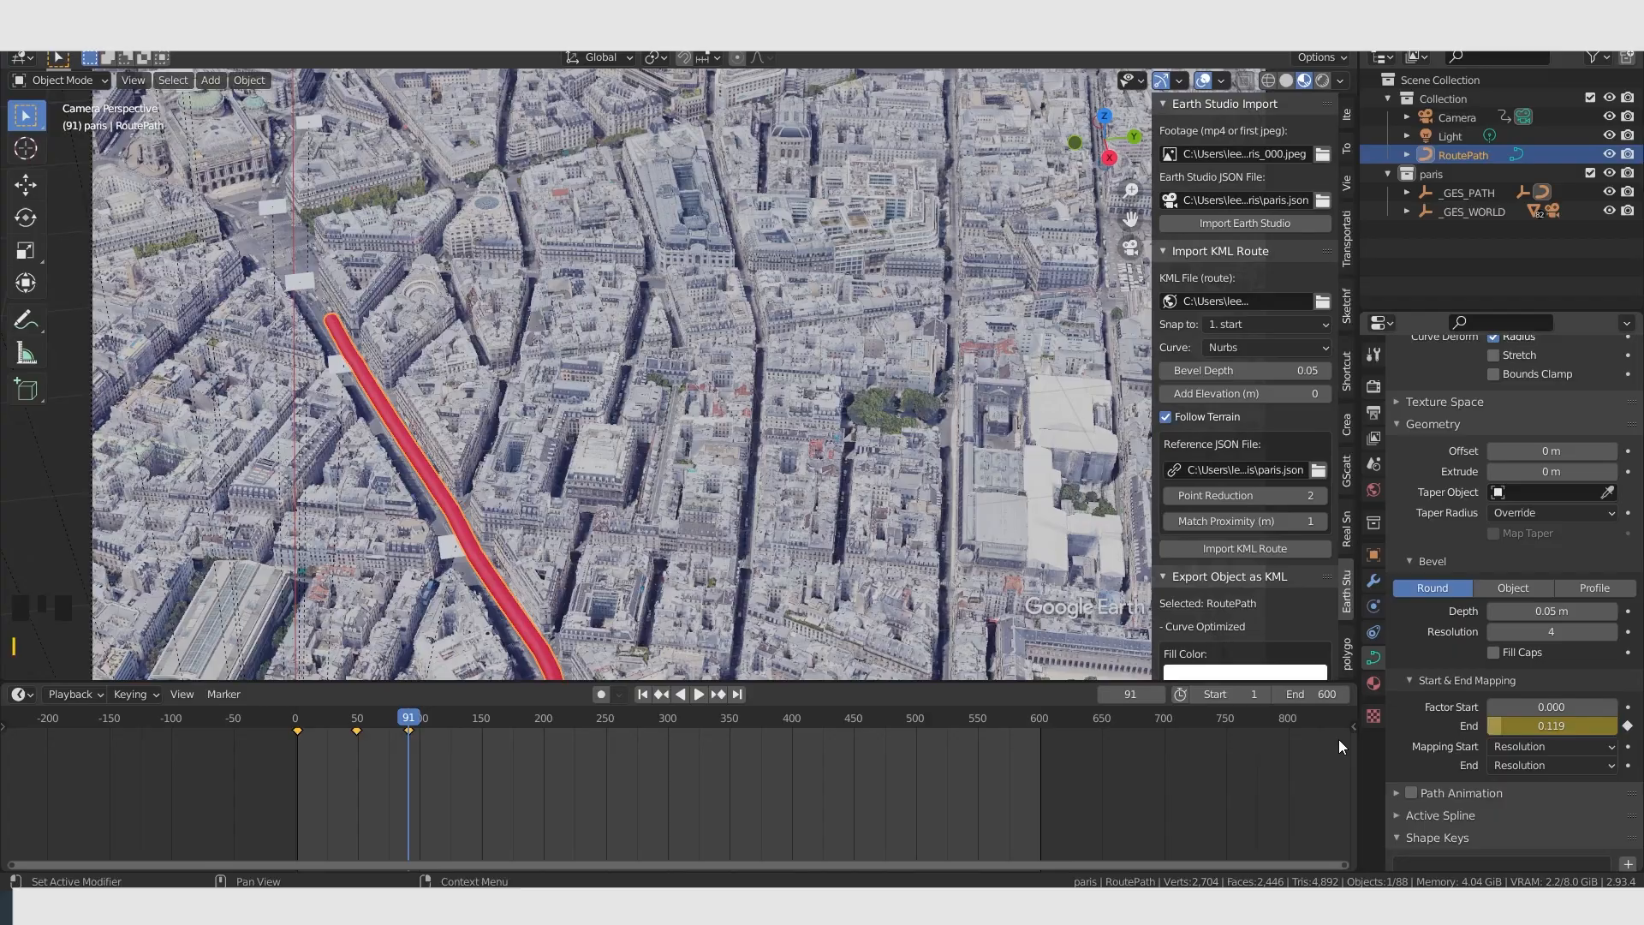
Extend the growing route with end factor keyframes on frame 140, frame 178 at 0.216, and frame 241 at 0.255.
{"action": "left_click", "coordinate": [453, 718]}
{"action": "left_click_drag", "start_coordinate": [454, 718], "coordinate": [469, 717]}
{"action": "left_click_drag", "start_coordinate": [1512, 726], "coordinate": [1547, 726]}
{"action": "key", "text": "i"}
{"action": "left_click", "coordinate": [517, 721]}
{"action": "key", "text": "i"}
{"action": "left_click_drag", "start_coordinate": [516, 724], "coordinate": [594, 729]}
{"action": "left_click_drag", "start_coordinate": [1496, 733], "coordinate": [1519, 726]}
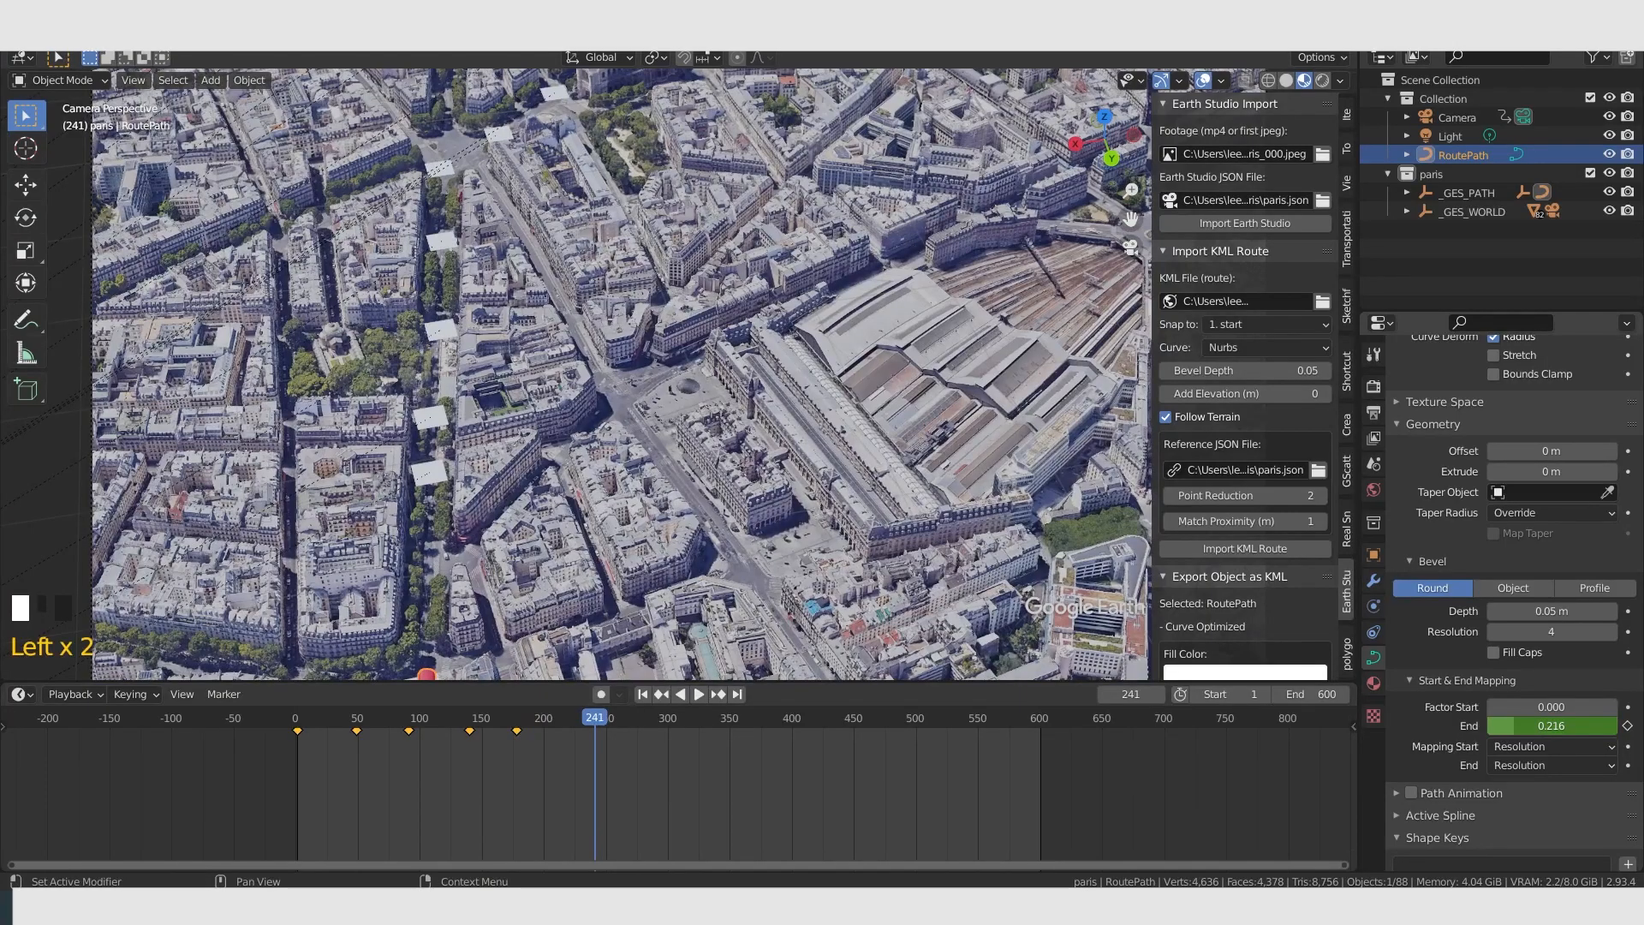
{"action": "key", "text": "i"}
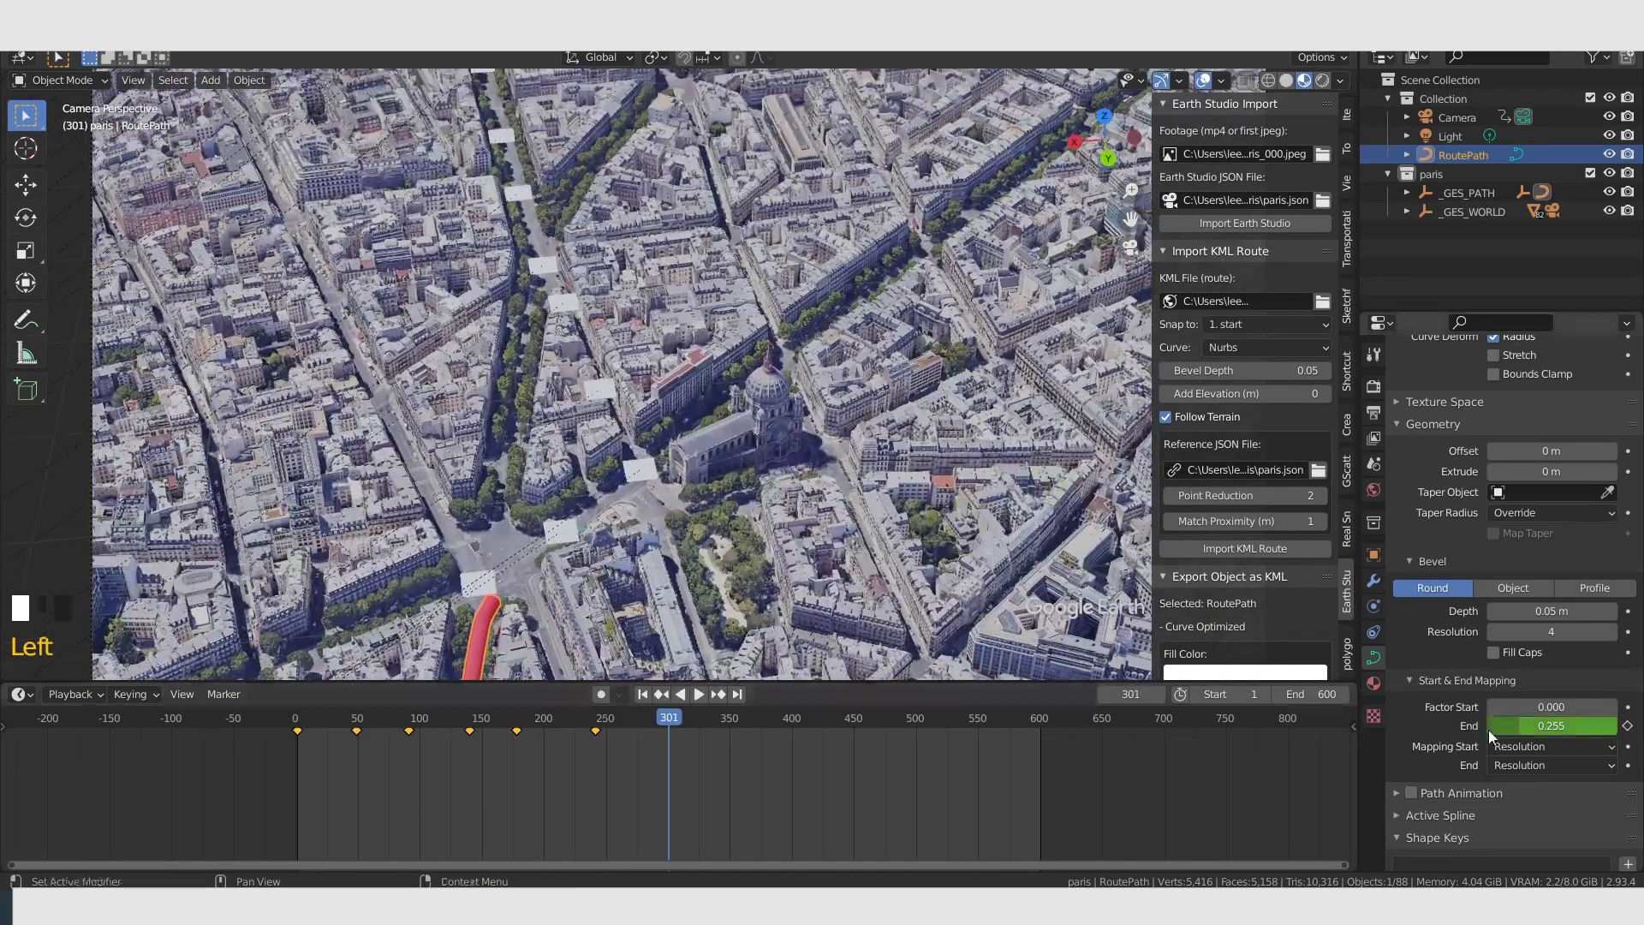
Keyframe larger end factors along the route: 0.307 on frame 301, further values on frames 355 and about 397, and 0.463 on frame 434.
{"action": "left_click_drag", "start_coordinate": [1488, 728], "coordinate": [1416, 727]}
{"action": "key", "text": "i"}
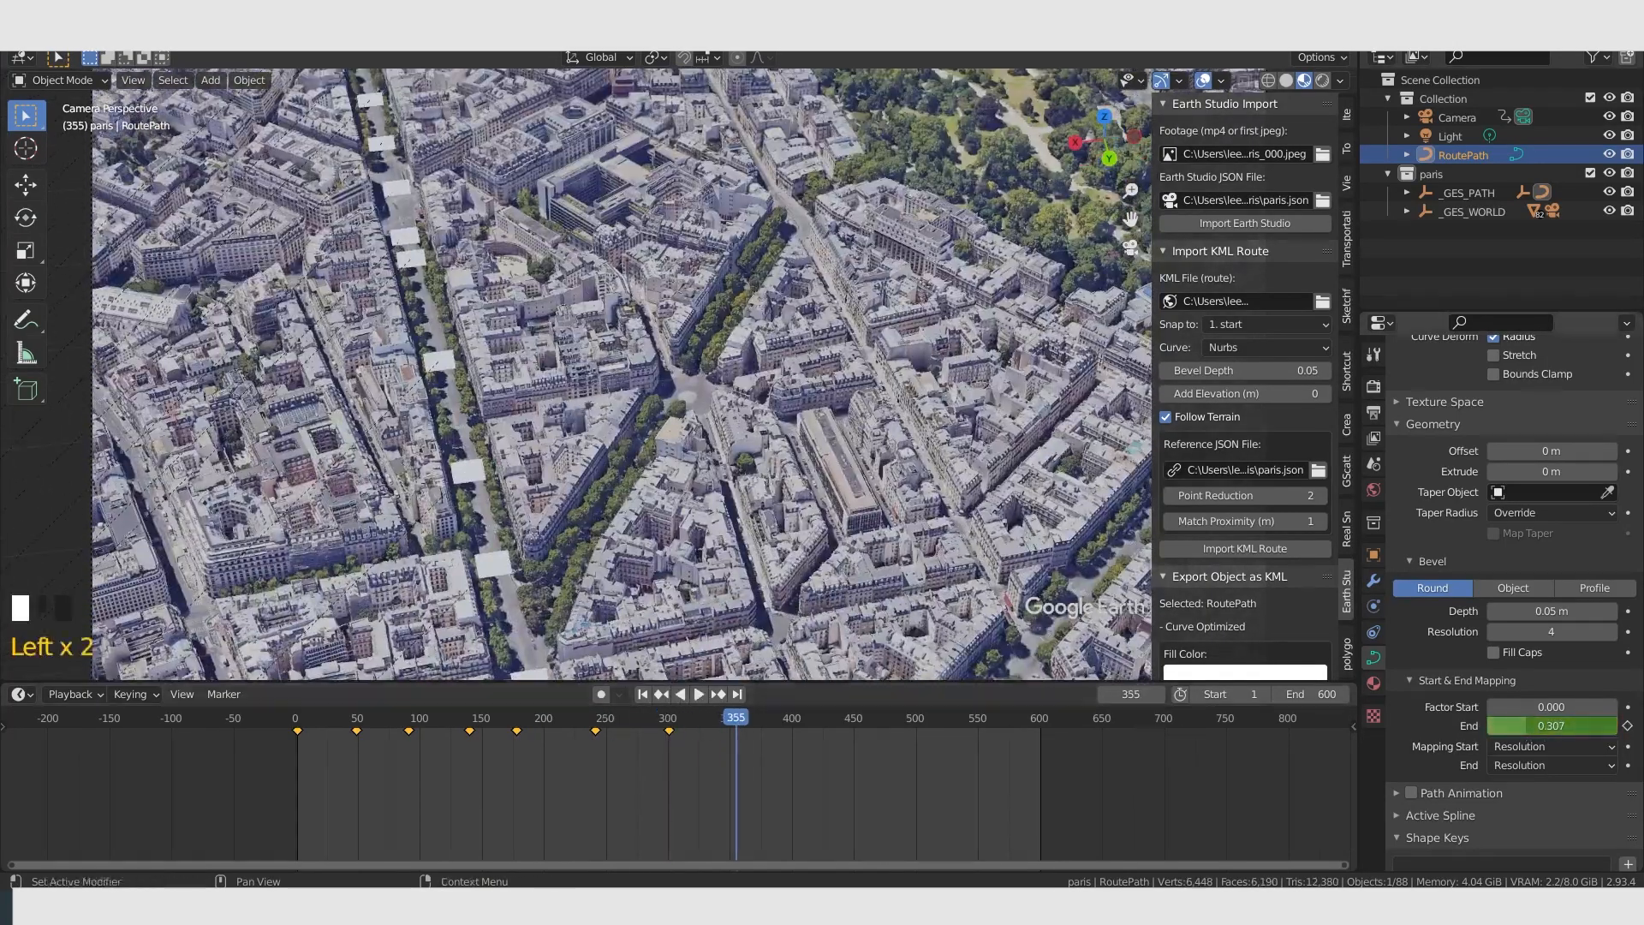
{"action": "key", "text": "i"}
{"action": "left_click_drag", "start_coordinate": [669, 718], "coordinate": [788, 717]}
{"action": "key", "text": "i"}
{"action": "key", "text": "i"}
{"action": "left_click", "coordinate": [834, 717]}
{"action": "left_click_drag", "start_coordinate": [1586, 725], "coordinate": [1597, 725]}
{"action": "key", "text": "i"}
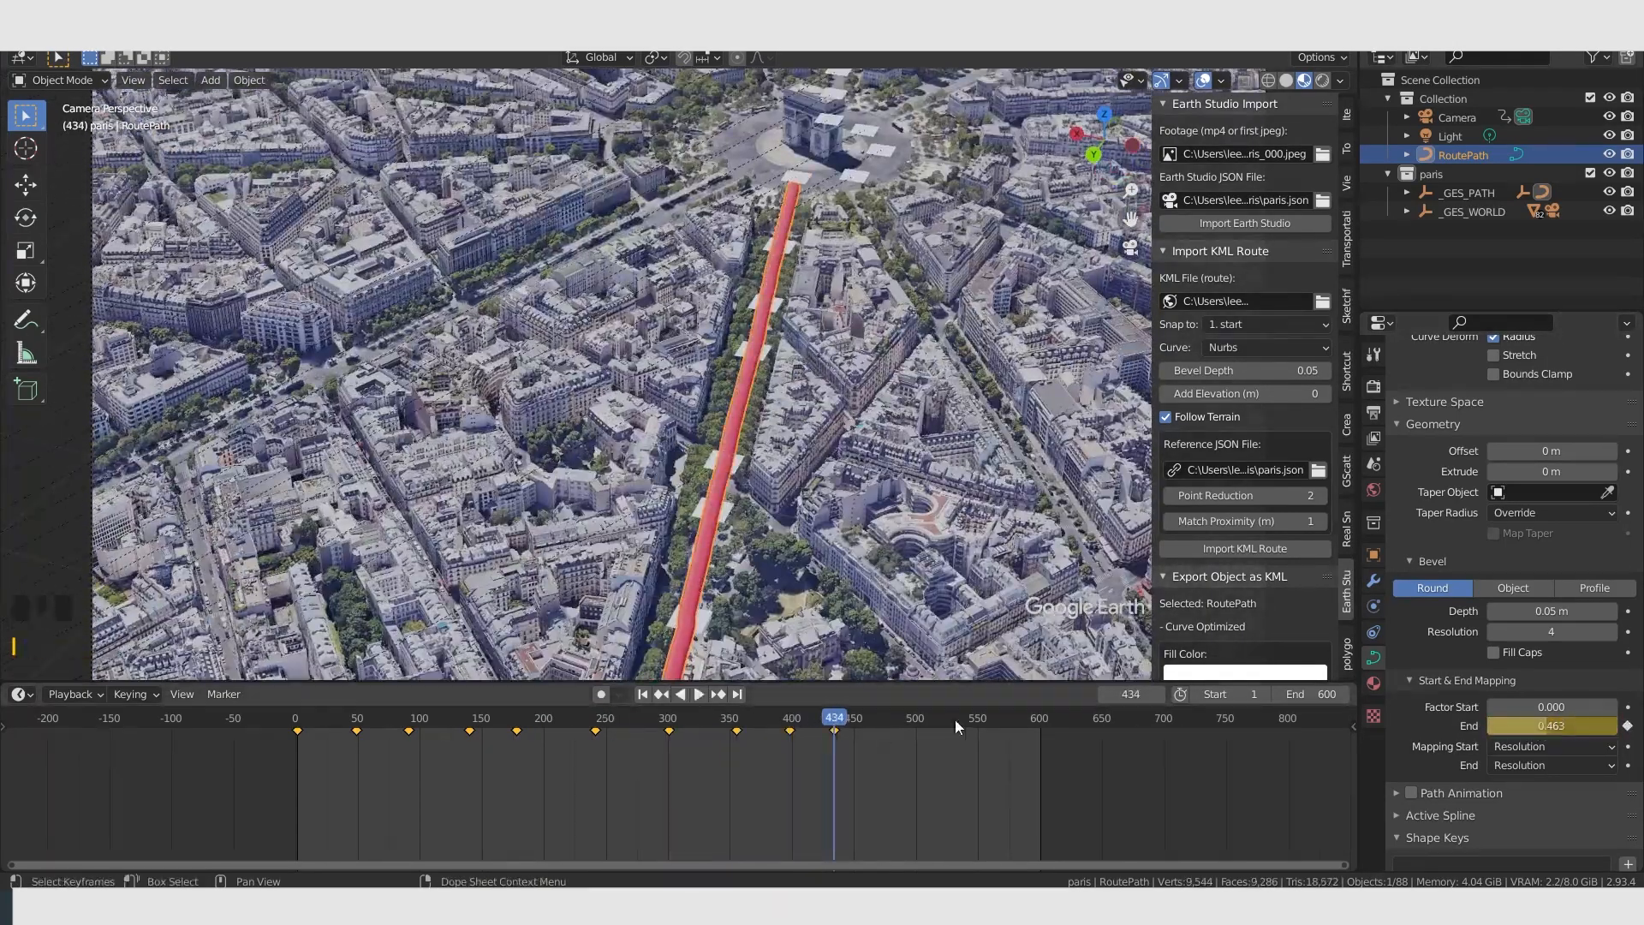
Keyframe a larger end factor for RoutePath at about frame 473 and 0.619 at about frame 498.
{"action": "left_click_drag", "start_coordinate": [834, 718], "coordinate": [882, 718]}
{"action": "left_click_drag", "start_coordinate": [1537, 727], "coordinate": [1548, 727]}
{"action": "key", "text": "i"}
{"action": "left_click_drag", "start_coordinate": [882, 717], "coordinate": [914, 718]}
{"action": "left_click_drag", "start_coordinate": [1520, 726], "coordinate": [1546, 725]}
{"action": "key", "text": "i"}
Finish the route growth with end factor keyframes on frame 540, about frame 566, and frame 600 at 1.000.
{"action": "left_click_drag", "start_coordinate": [914, 717], "coordinate": [967, 717]}
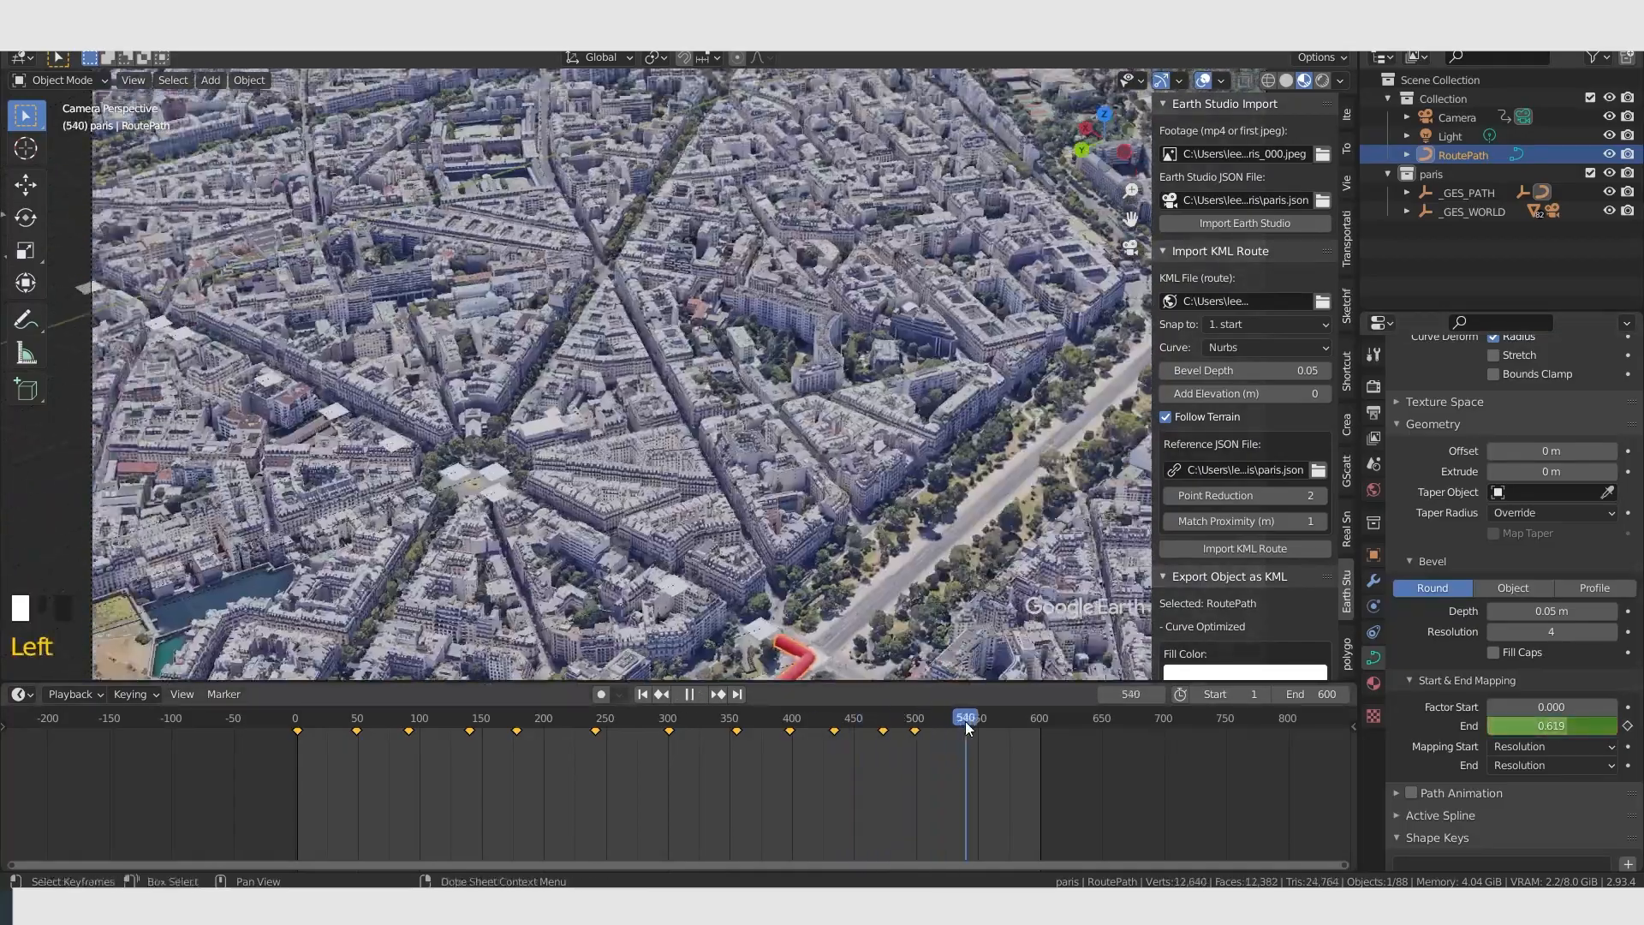
{"action": "left_click_drag", "start_coordinate": [1507, 725], "coordinate": [1541, 726]}
{"action": "key", "text": "i"}
{"action": "left_click_drag", "start_coordinate": [966, 718], "coordinate": [999, 717]}
{"action": "left_click_drag", "start_coordinate": [1516, 725], "coordinate": [1550, 726]}
{"action": "key", "text": "i"}
{"action": "left_click_drag", "start_coordinate": [999, 718], "coordinate": [1040, 721]}
{"action": "left_click_drag", "start_coordinate": [1532, 726], "coordinate": [1609, 725]}
{"action": "key", "text": "i"}
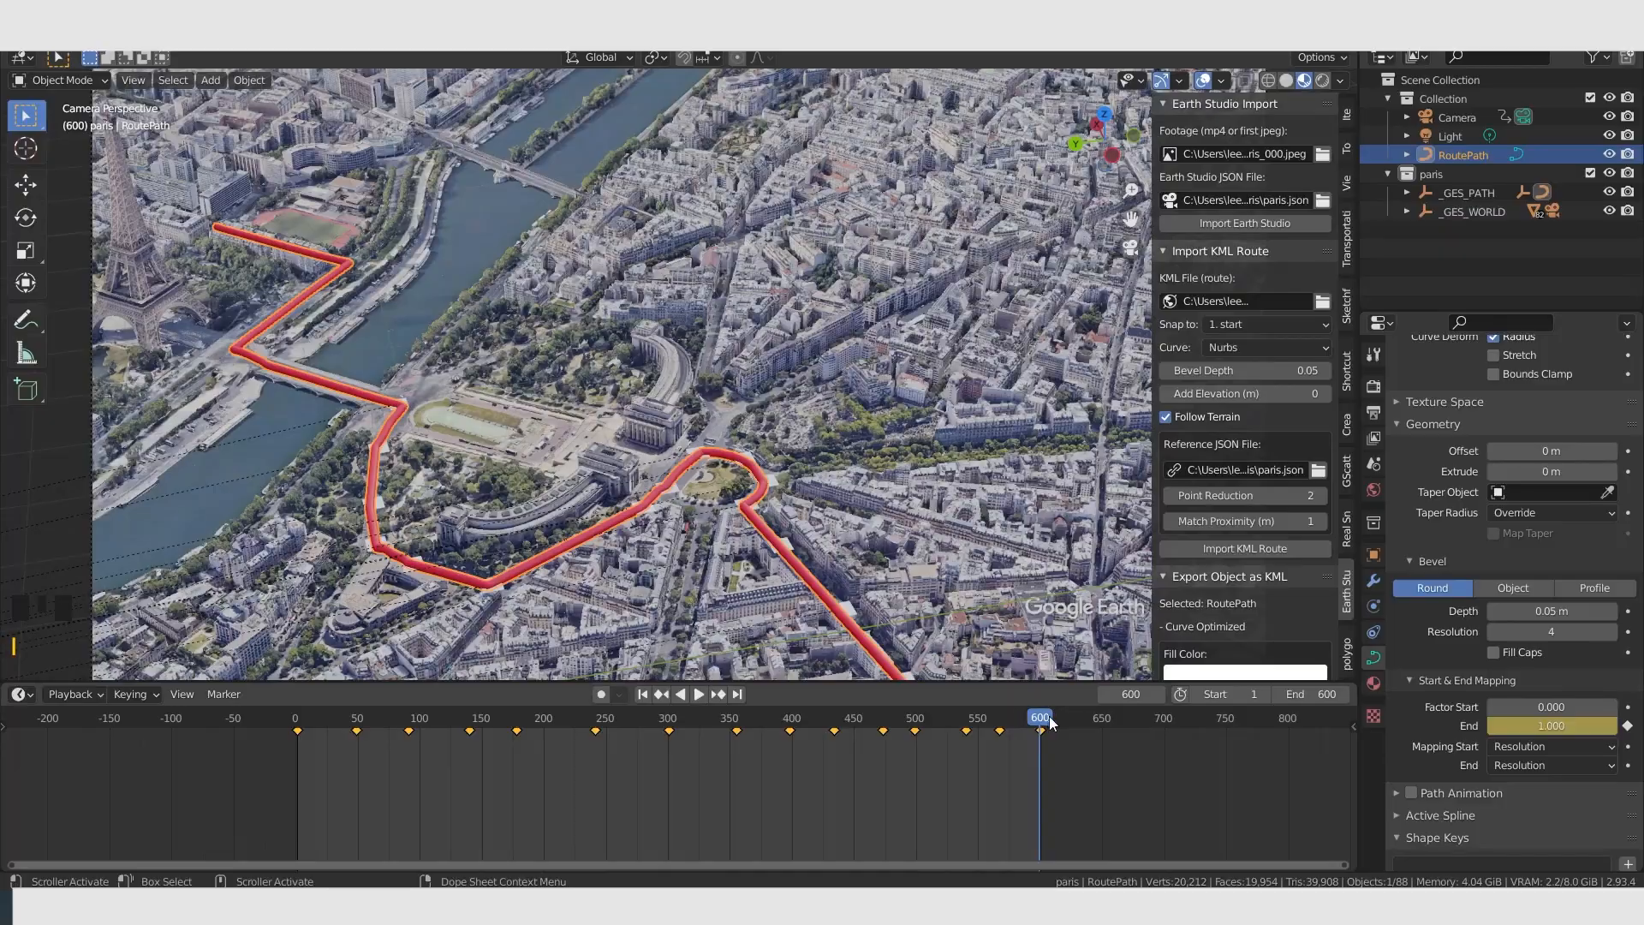
Play the whole flyover from the start and scrub through the frames to review the growing route.
{"action": "left_click_drag", "start_coordinate": [1053, 723], "coordinate": [298, 732]}
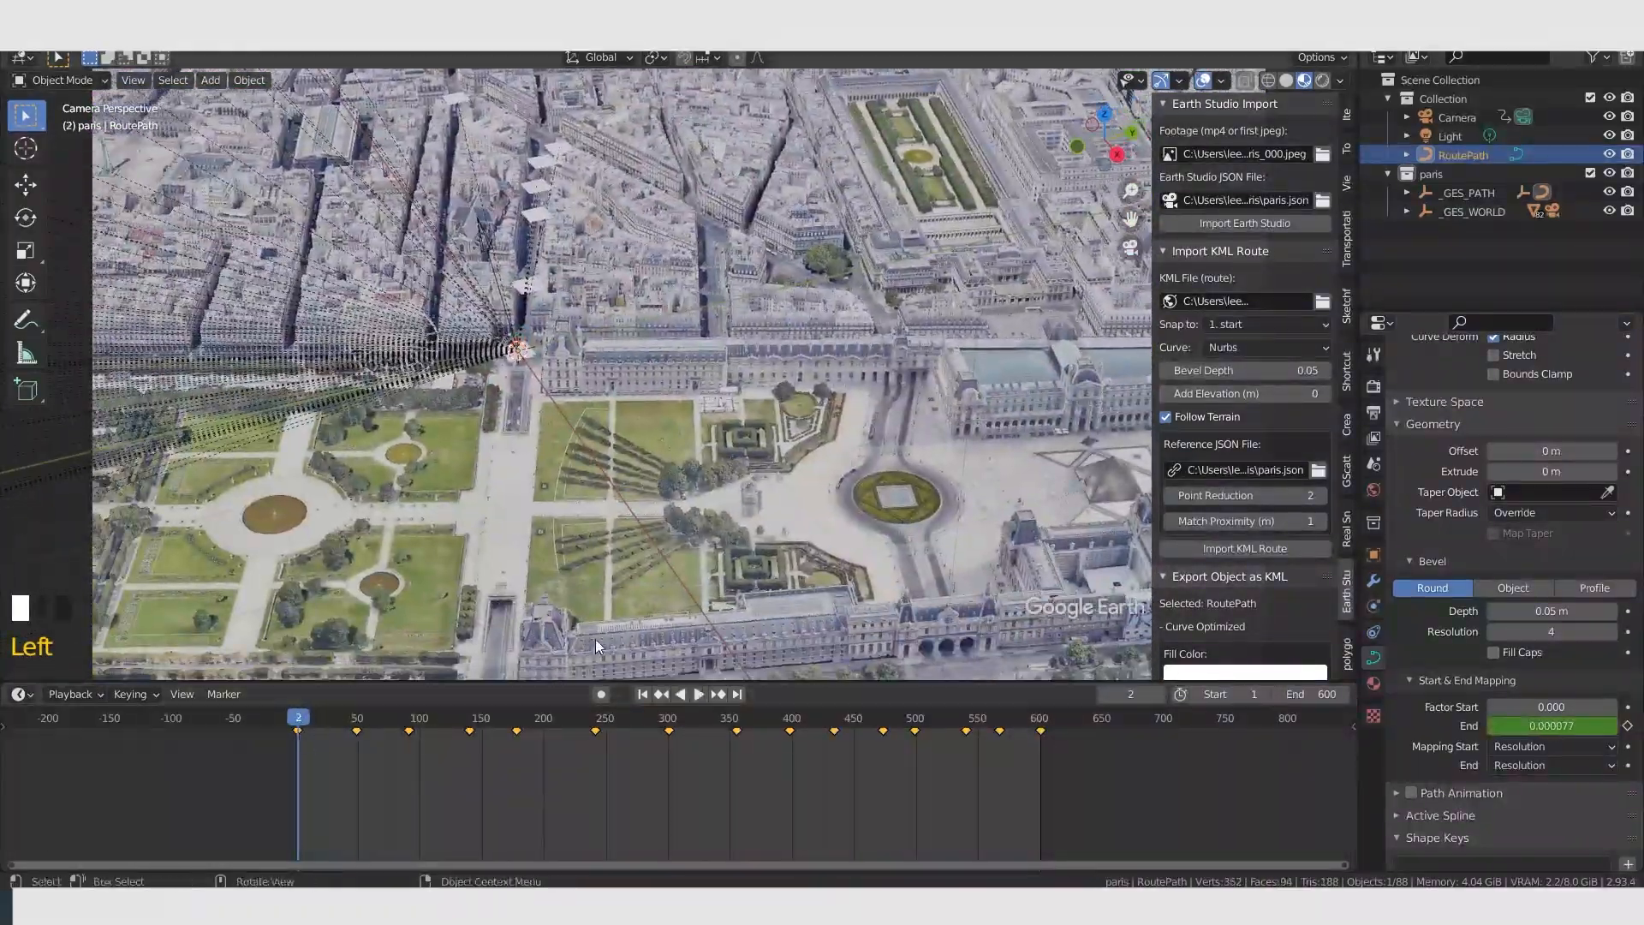
{"action": "key", "text": "space"}
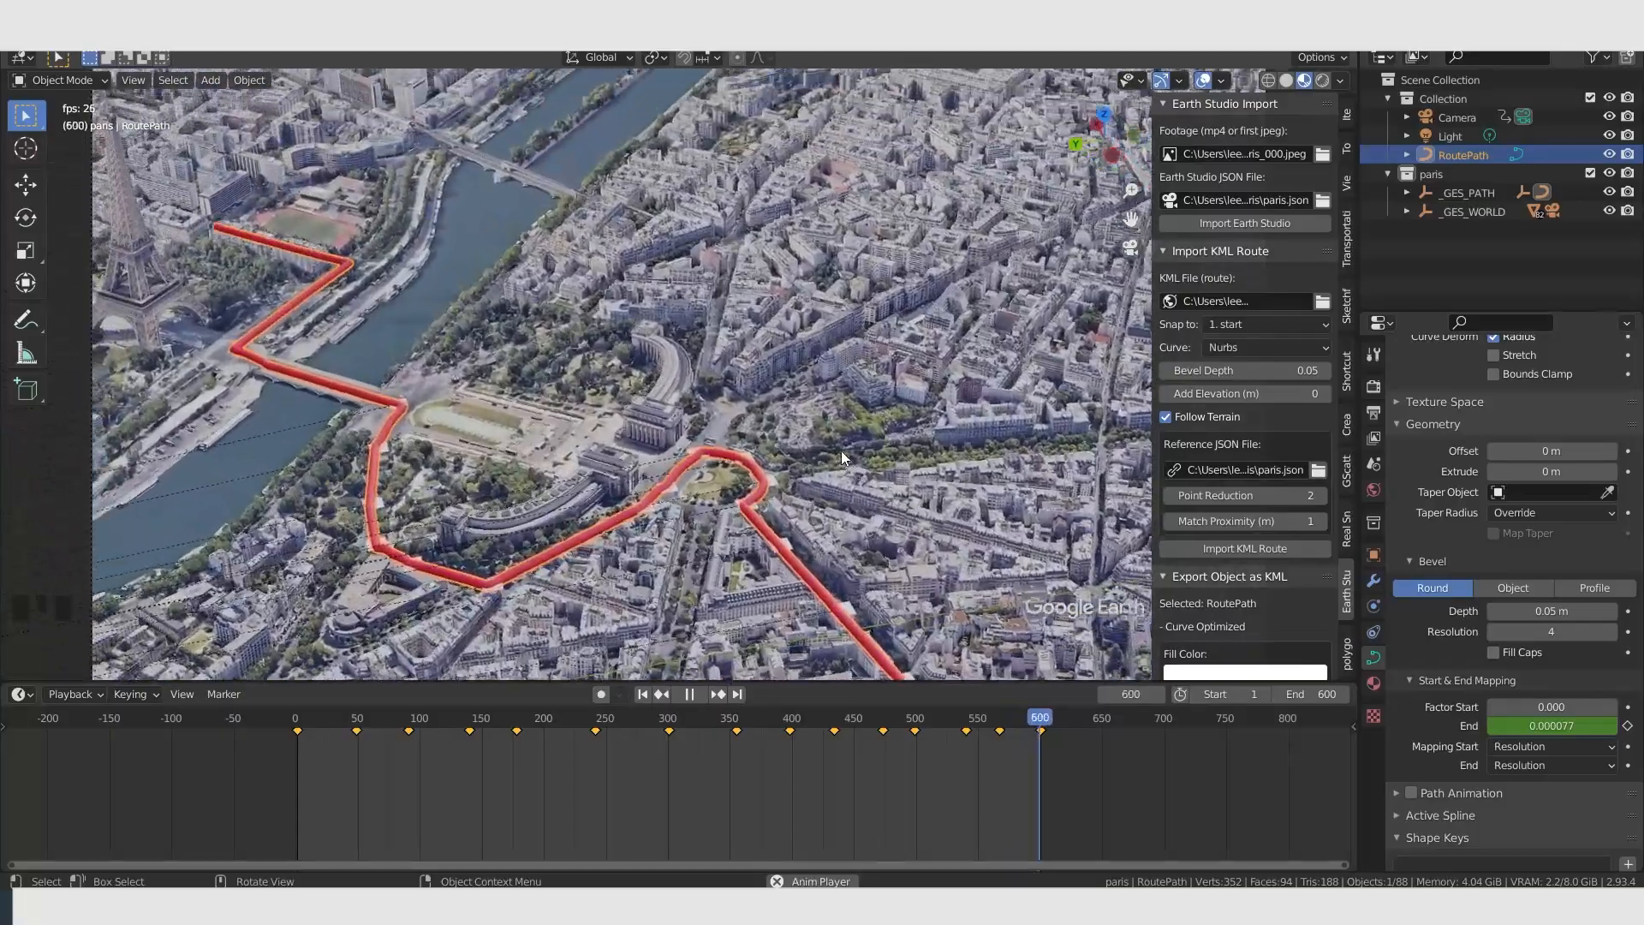
{"action": "key", "text": "space"}
{"action": "left_click_drag", "start_coordinate": [352, 723], "coordinate": [769, 788]}
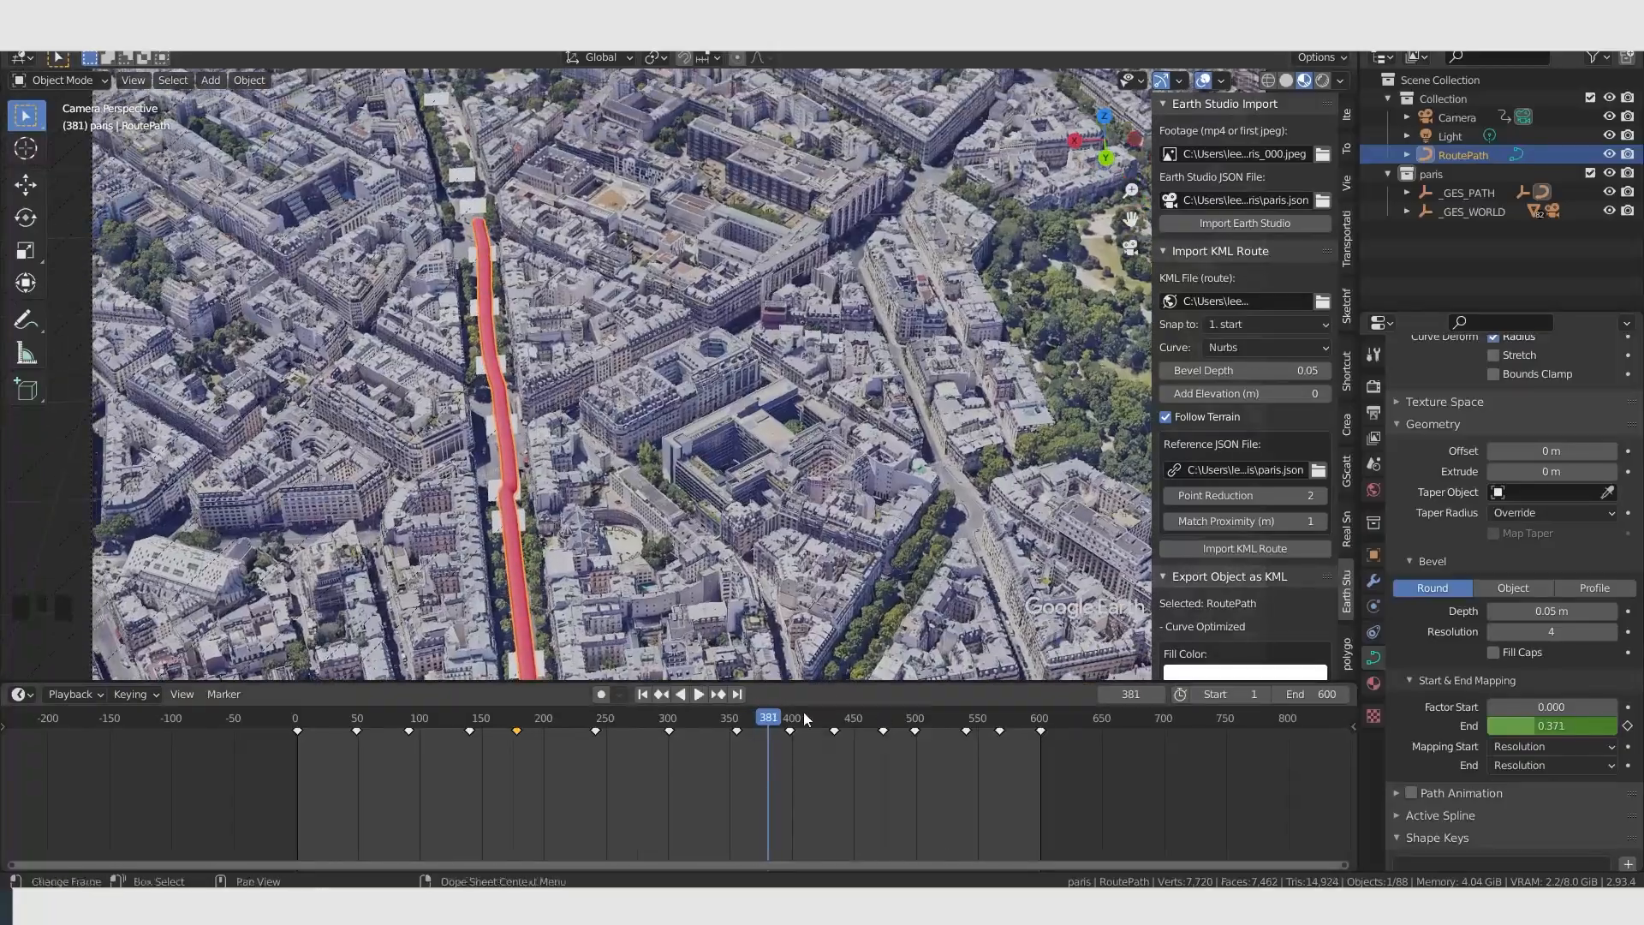
{"action": "left_click_drag", "start_coordinate": [805, 726], "coordinate": [945, 726]}
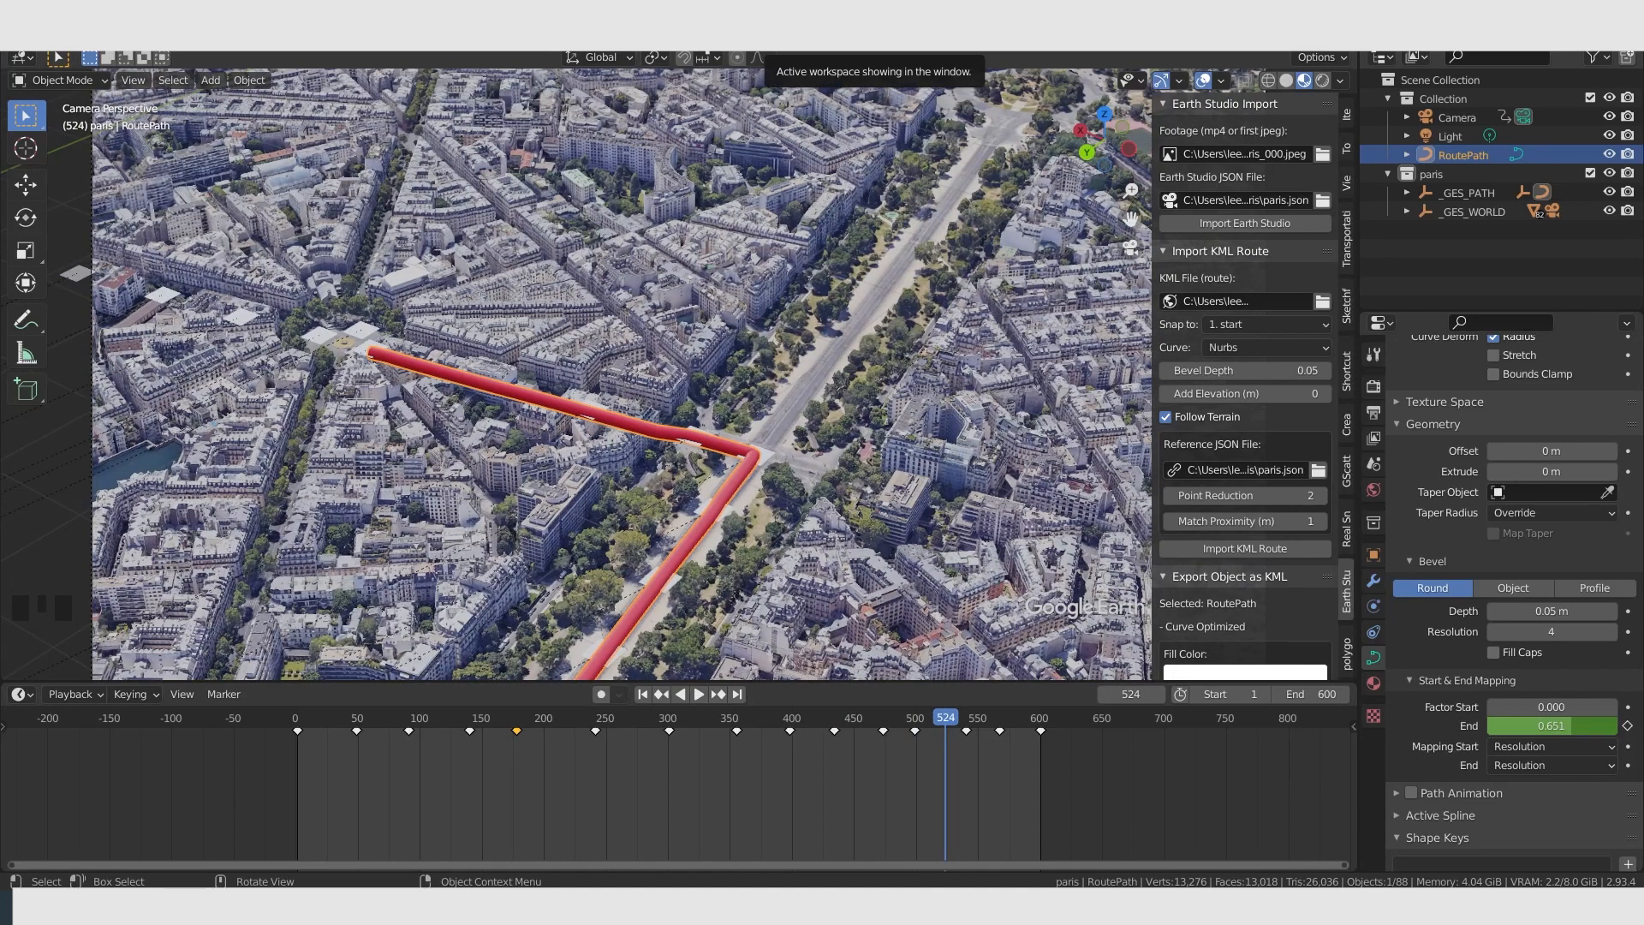
Enable compositing nodes in the Compositing workspace and add a Viewer node connected to the Render Layers image output.
{"action": "left_click", "coordinate": [873, 39]}
{"action": "left_click", "coordinate": [204, 56]}
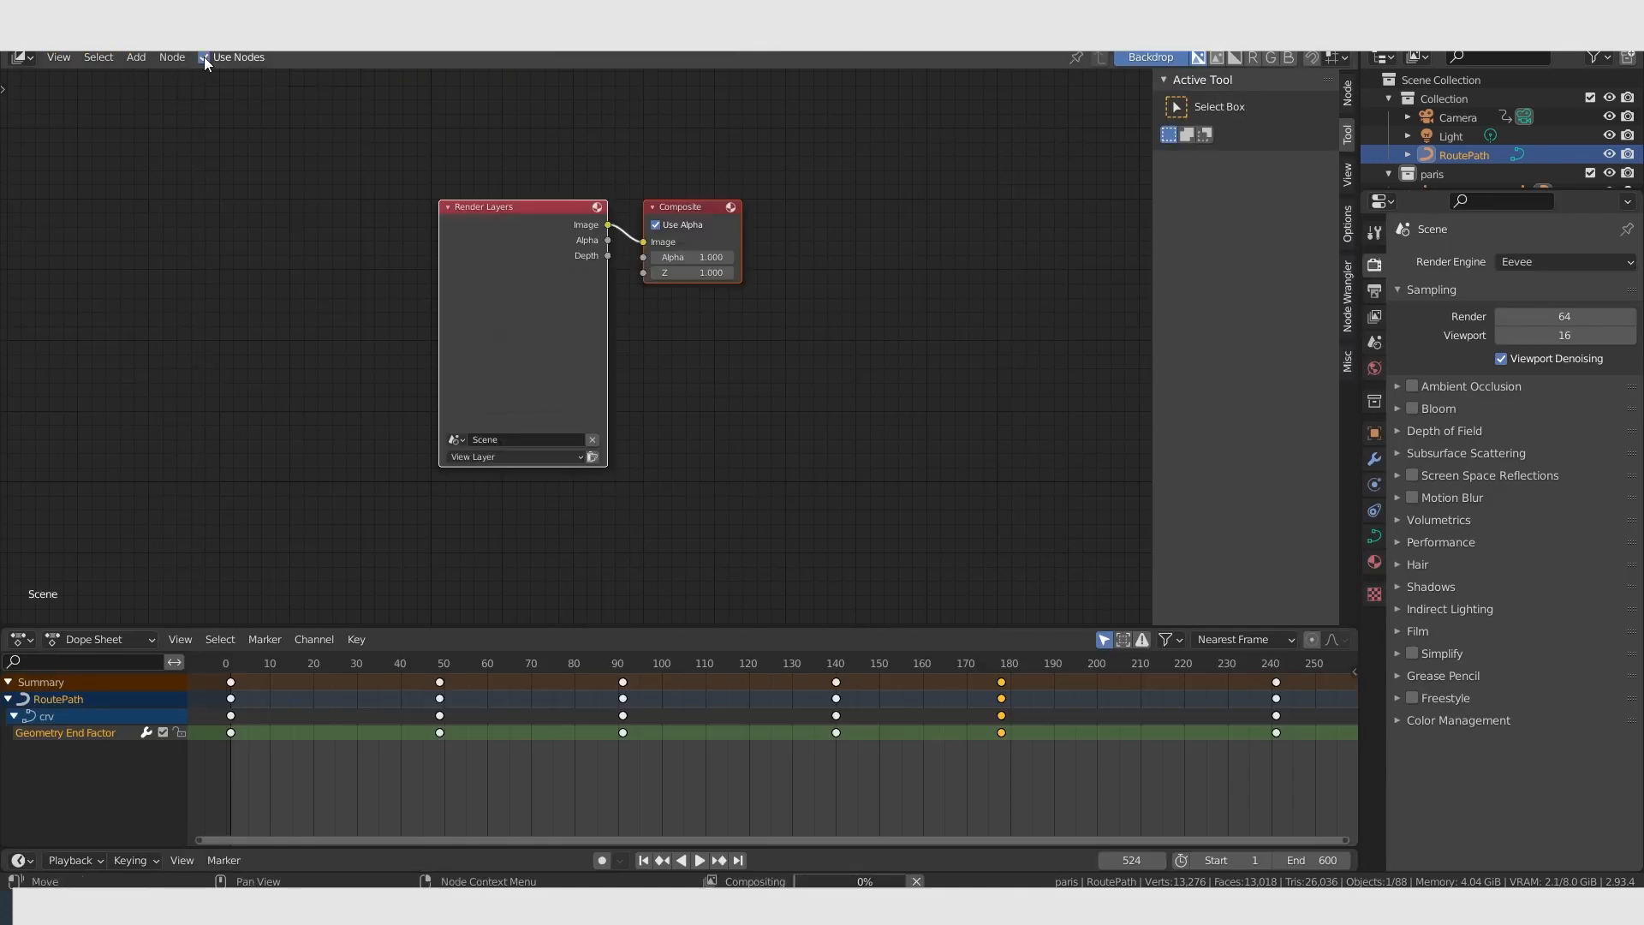
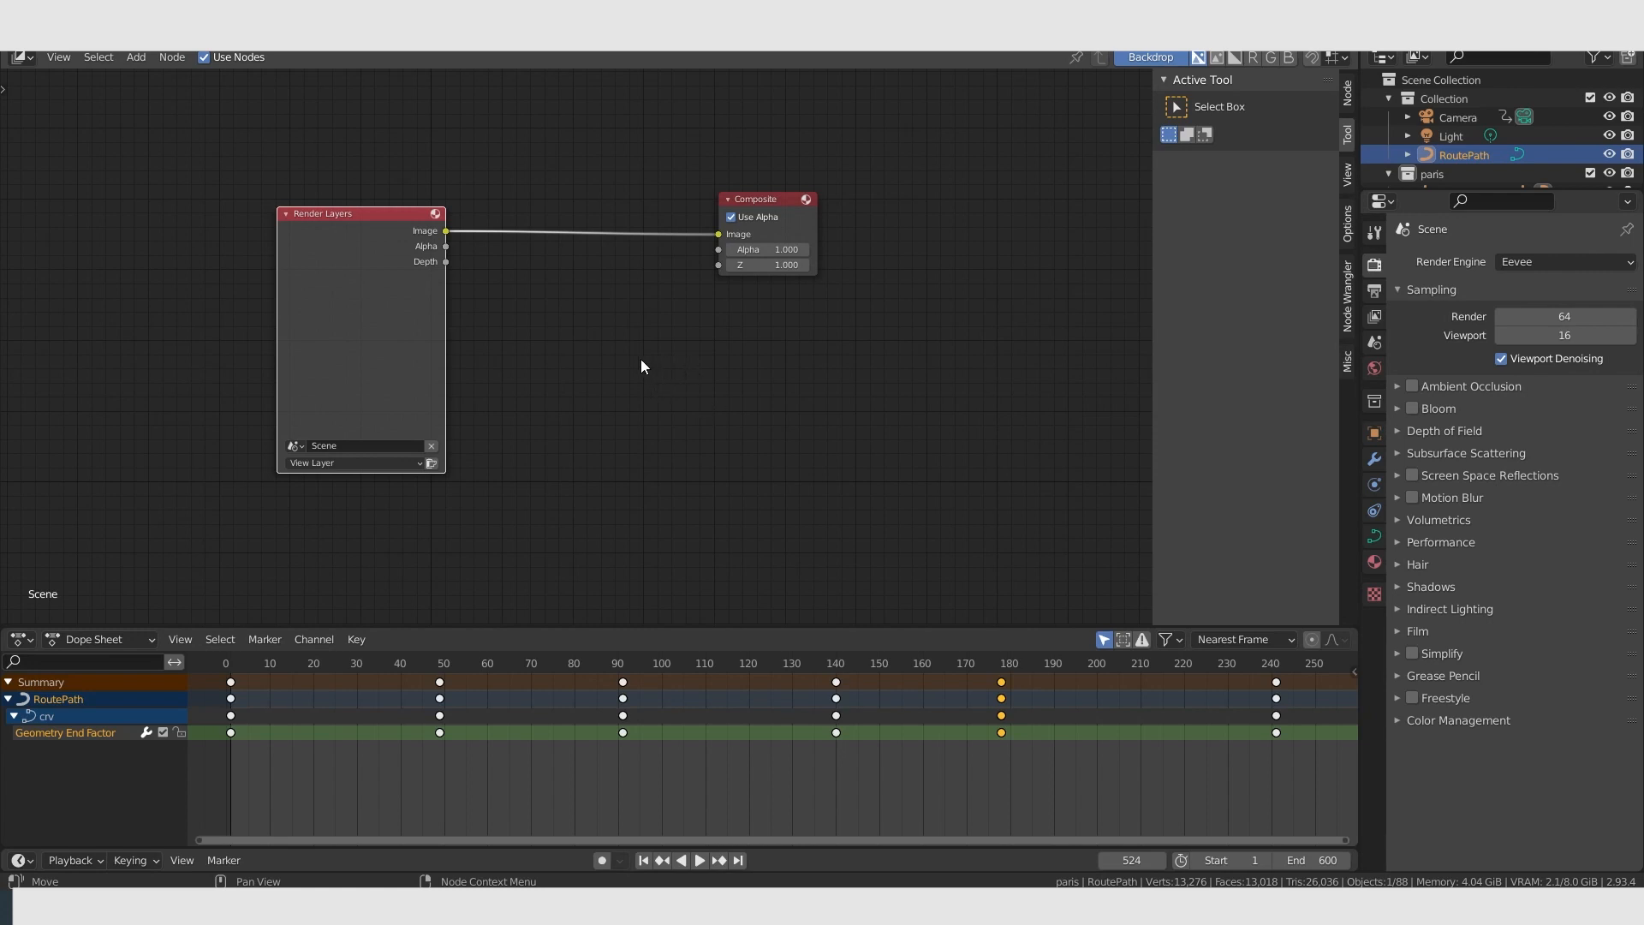
{"action": "key", "text": "shift+a"}
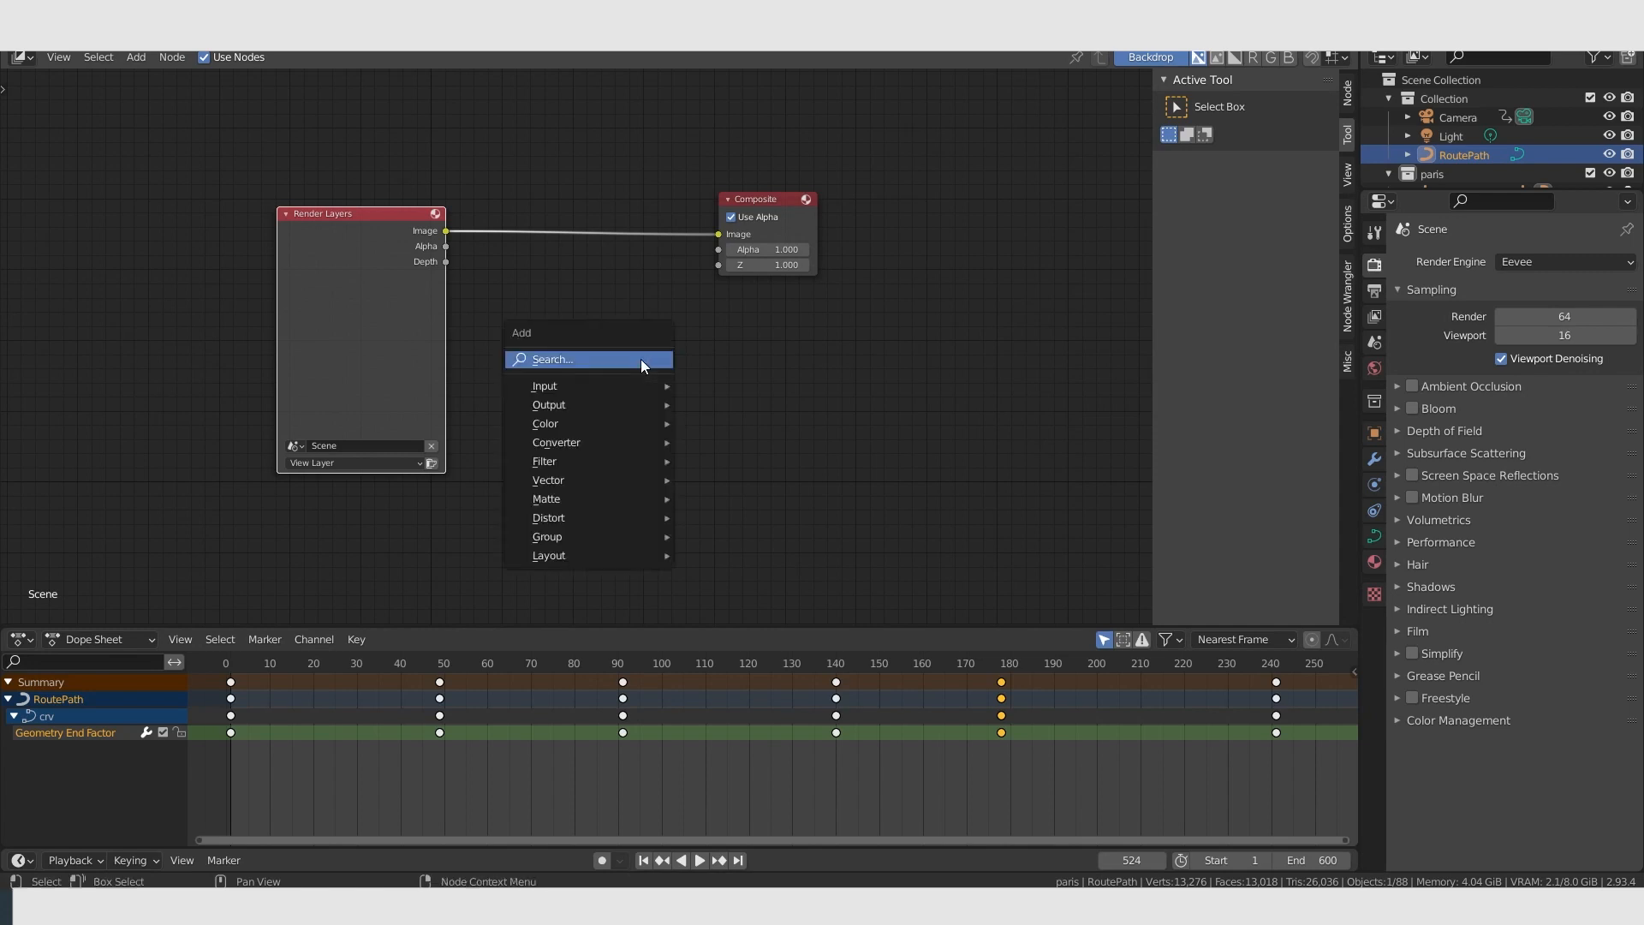
{"action": "mouse_move", "coordinate": [618, 407]}
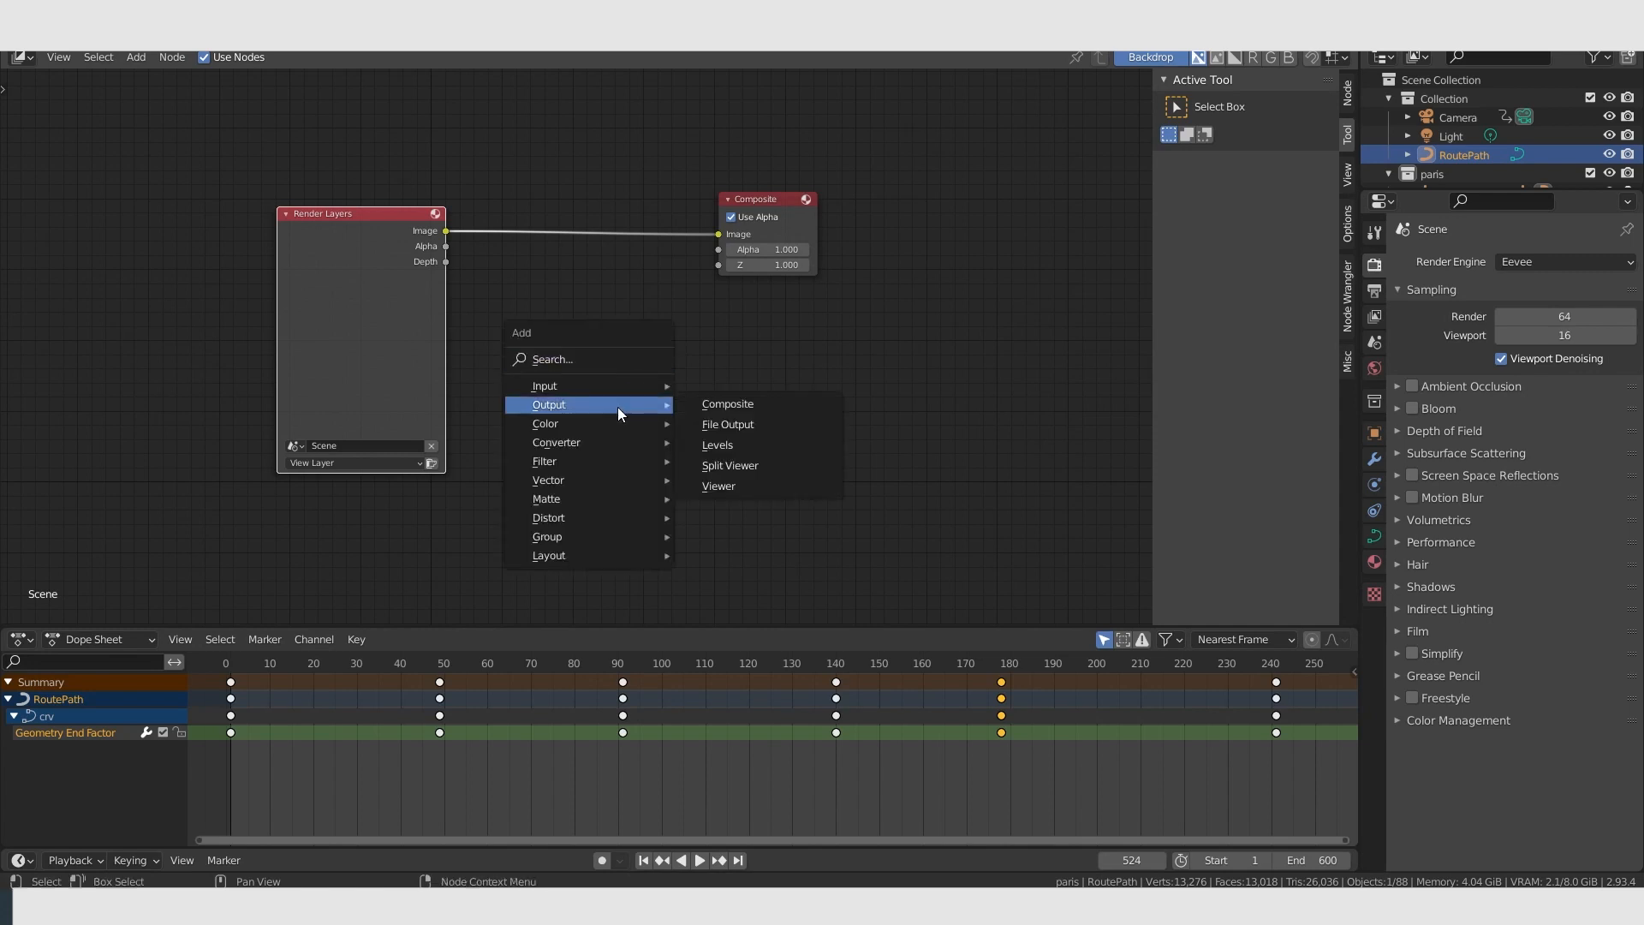
{"action": "left_click", "coordinate": [734, 483]}
{"action": "left_click", "coordinate": [722, 335]}
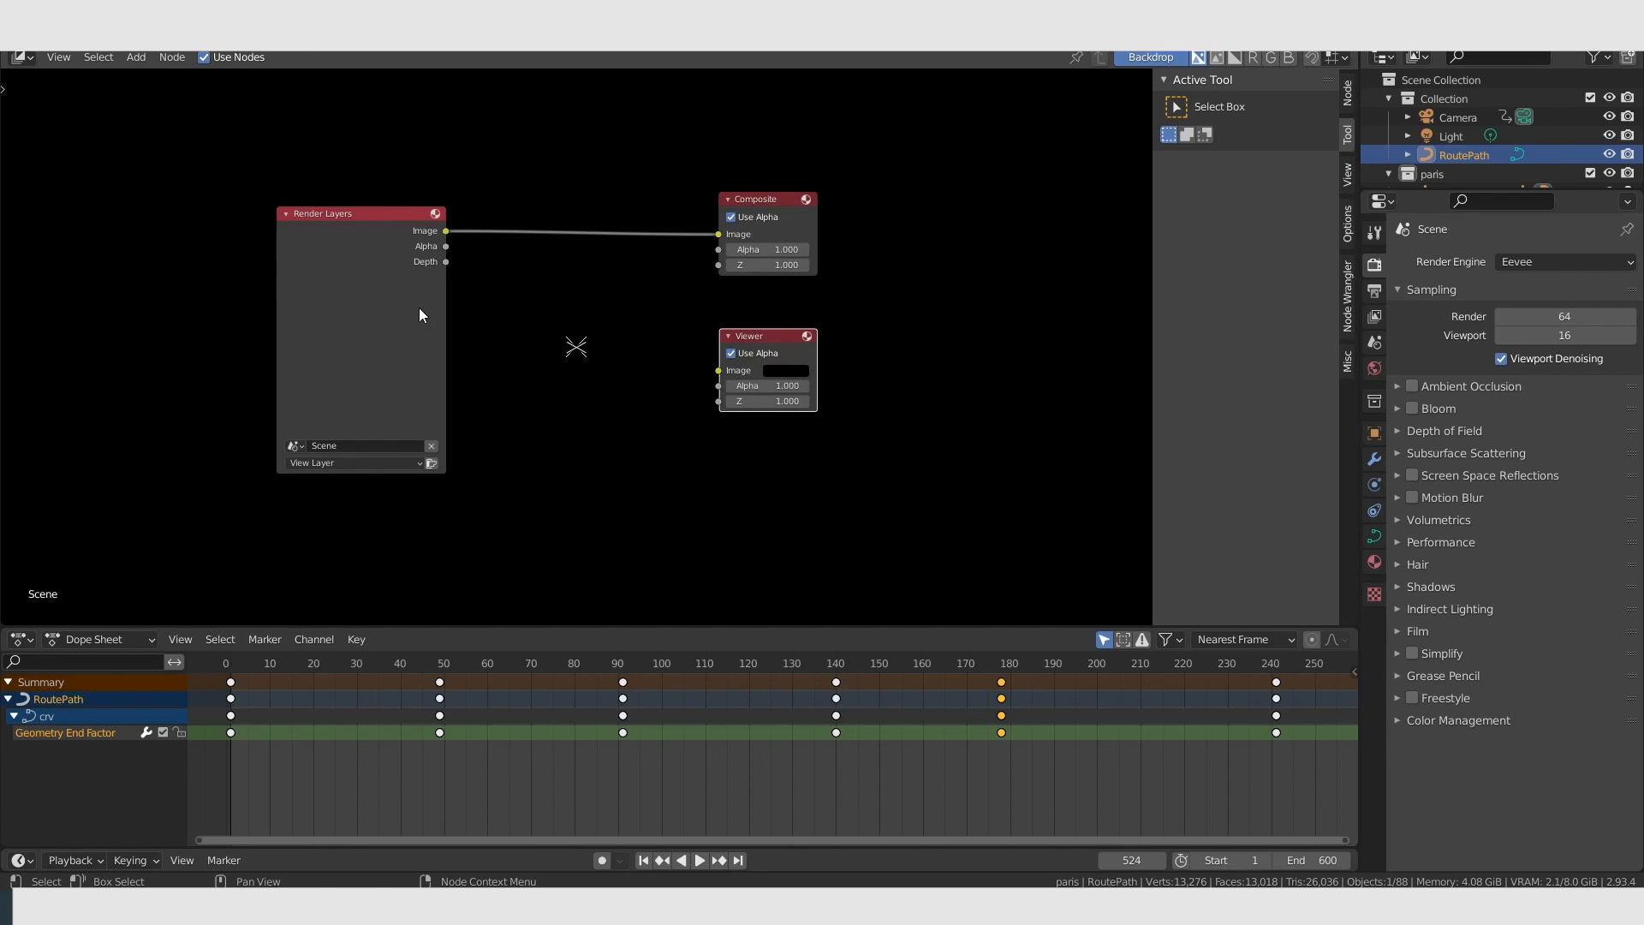
{"action": "left_click_drag", "start_coordinate": [446, 232], "coordinate": [716, 369]}
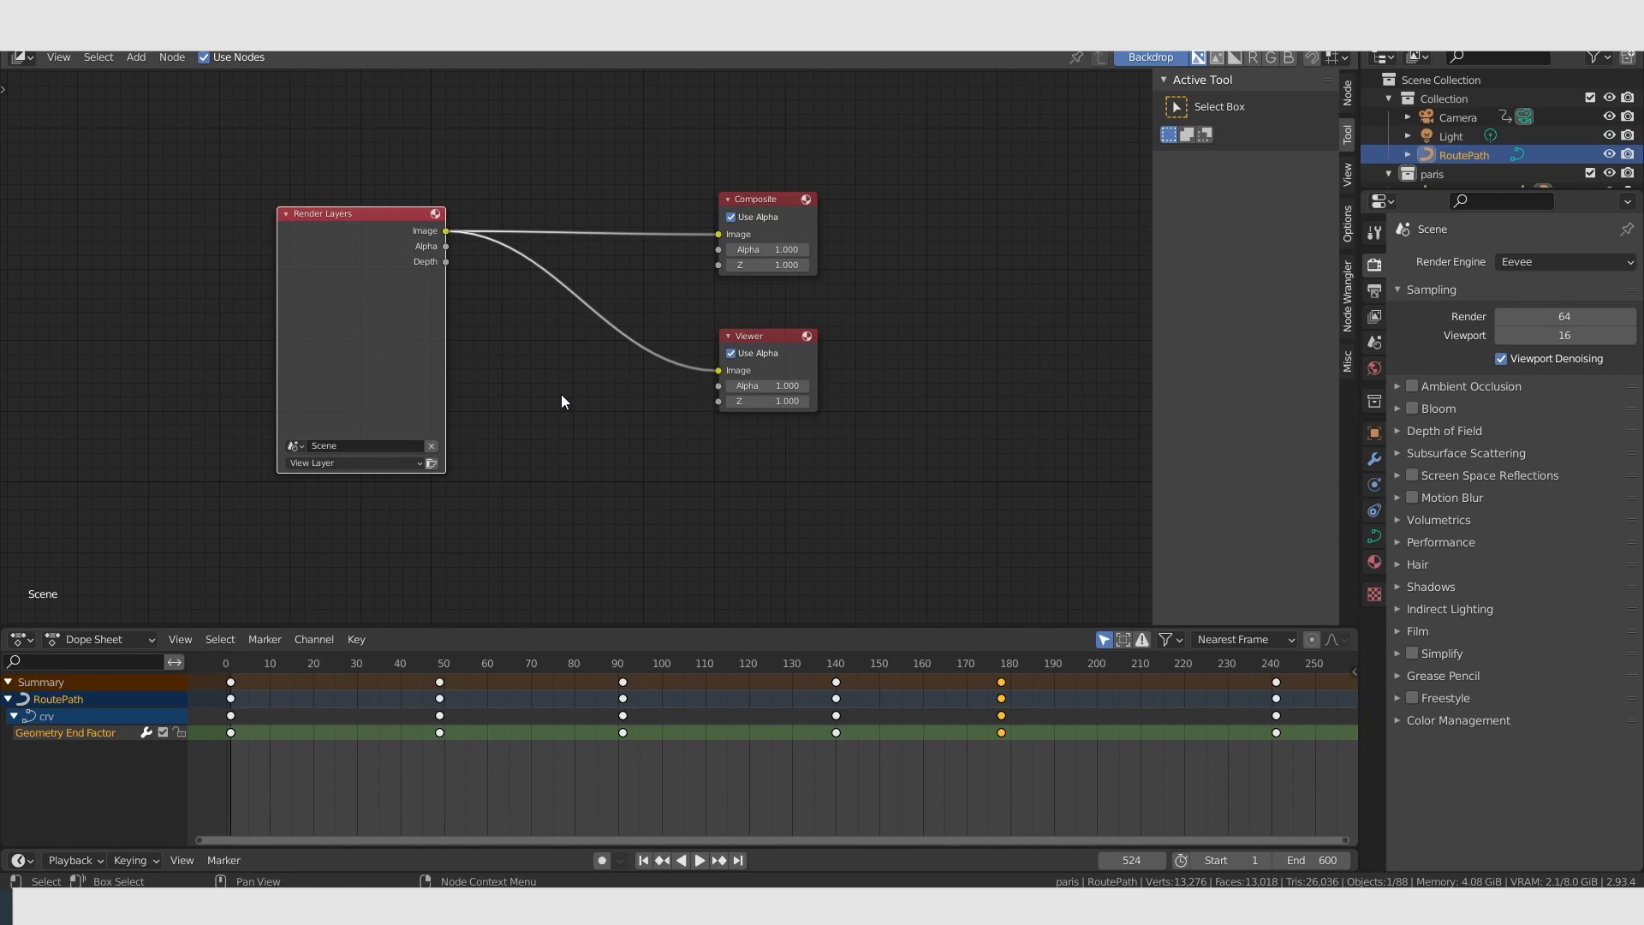
Render frame 524 as a still image and inspect the route and its background up close.
{"action": "left_click", "coordinate": [110, 51]}
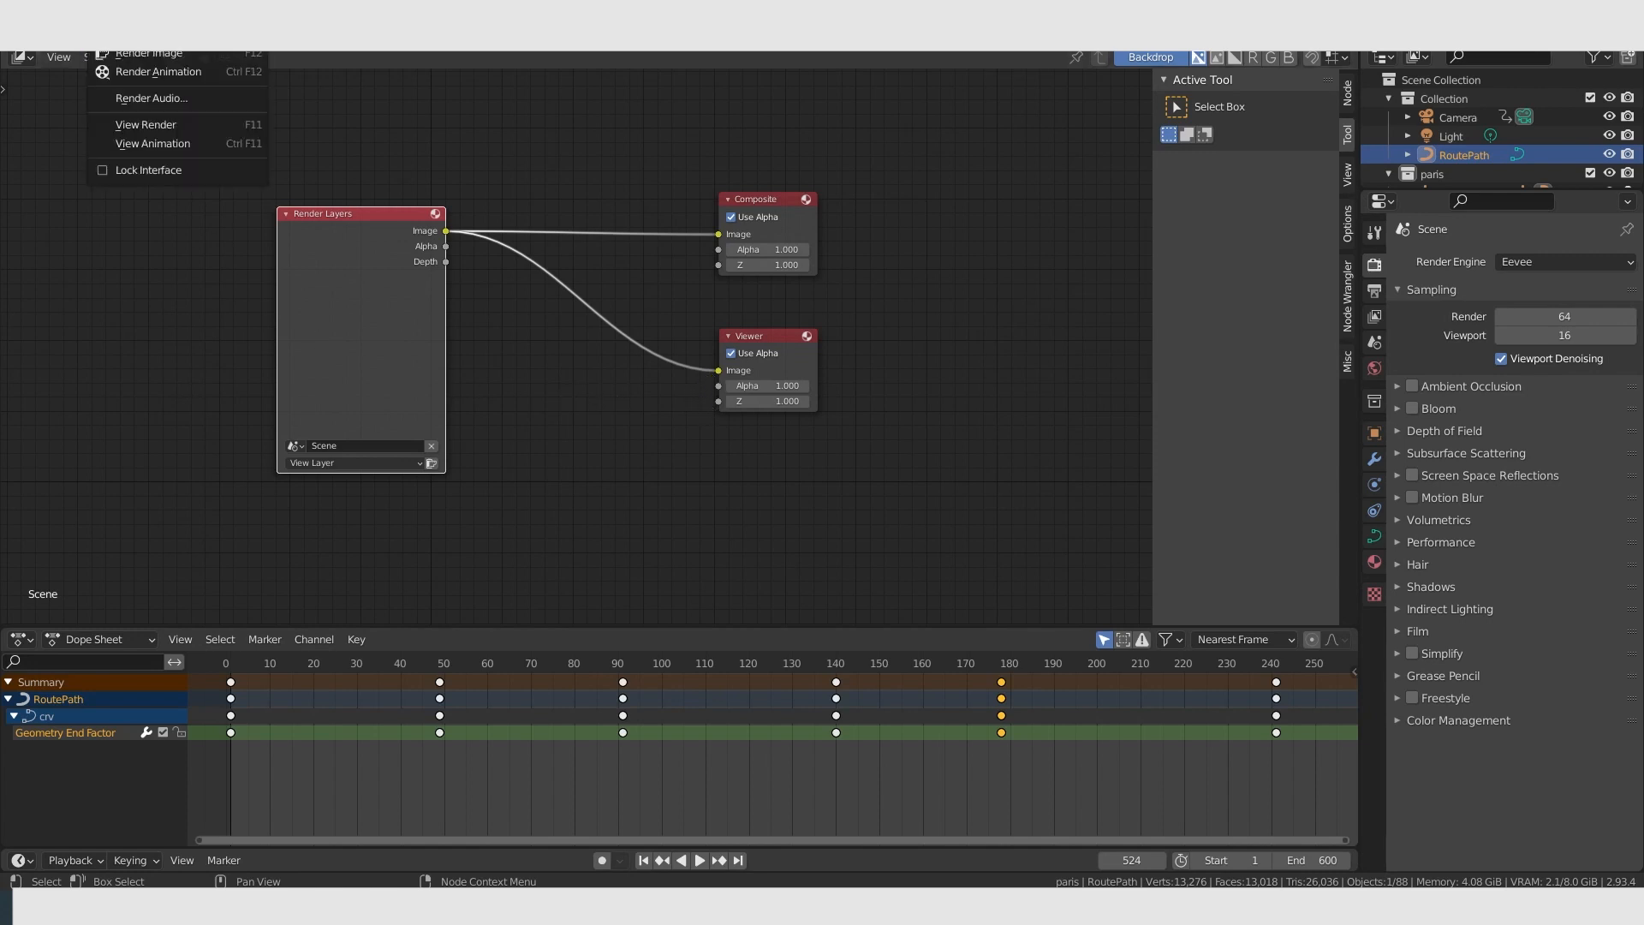
{"action": "left_click", "coordinate": [133, 53]}
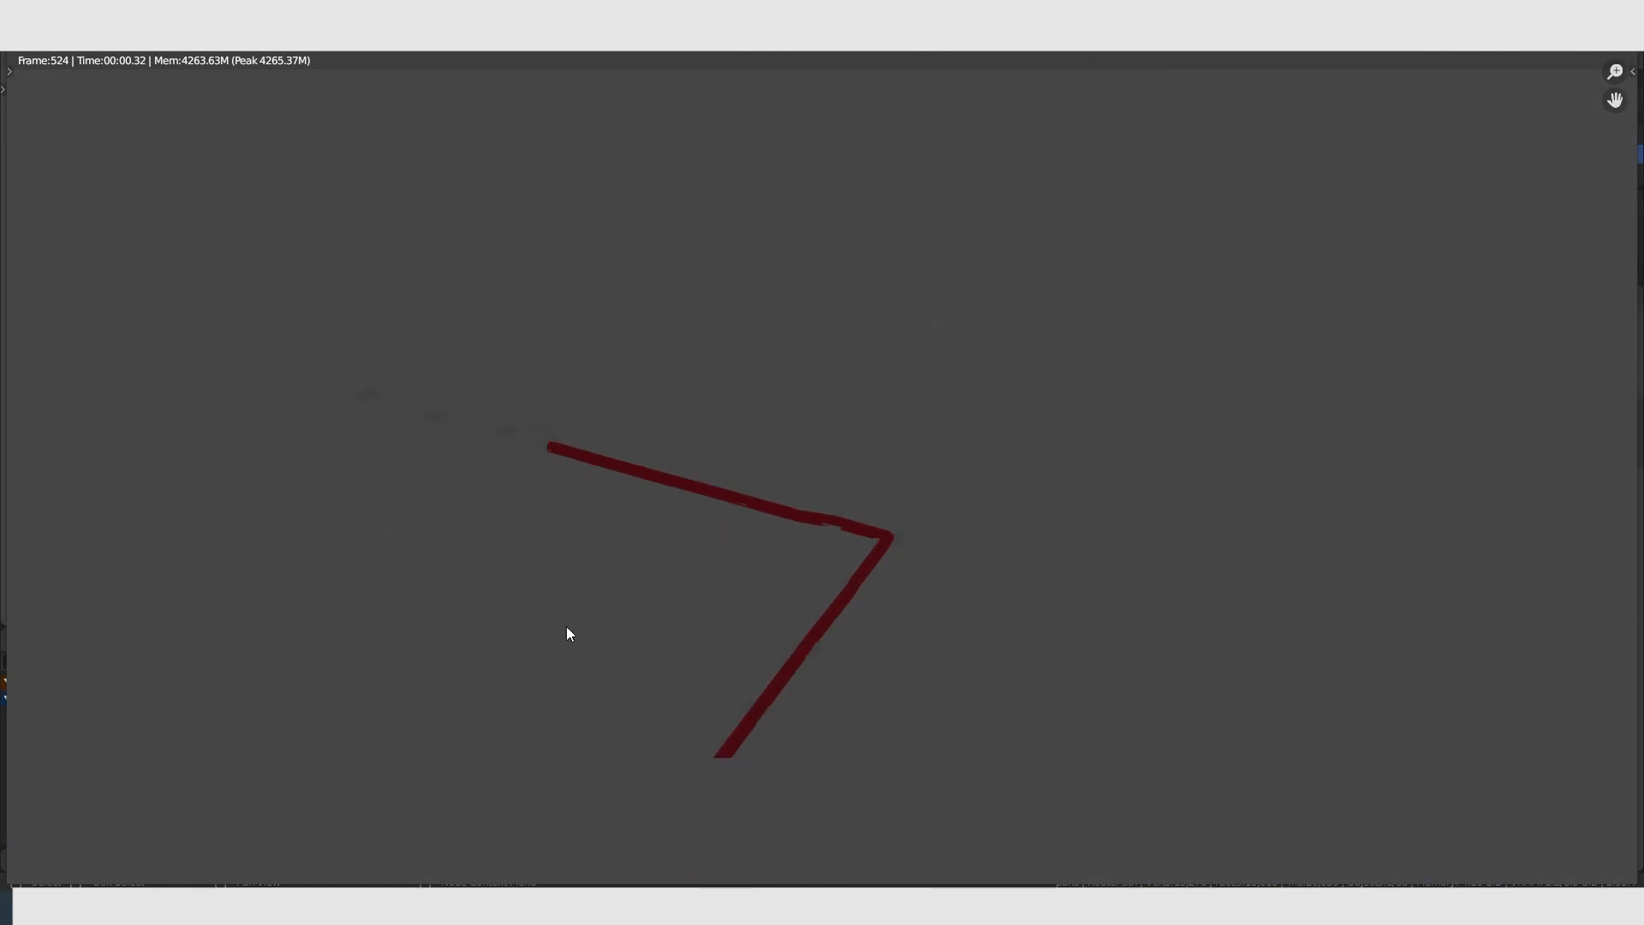
{"action": "scroll", "coordinate": [396, 503], "scroll_direction": "up", "scroll_amount": 4}
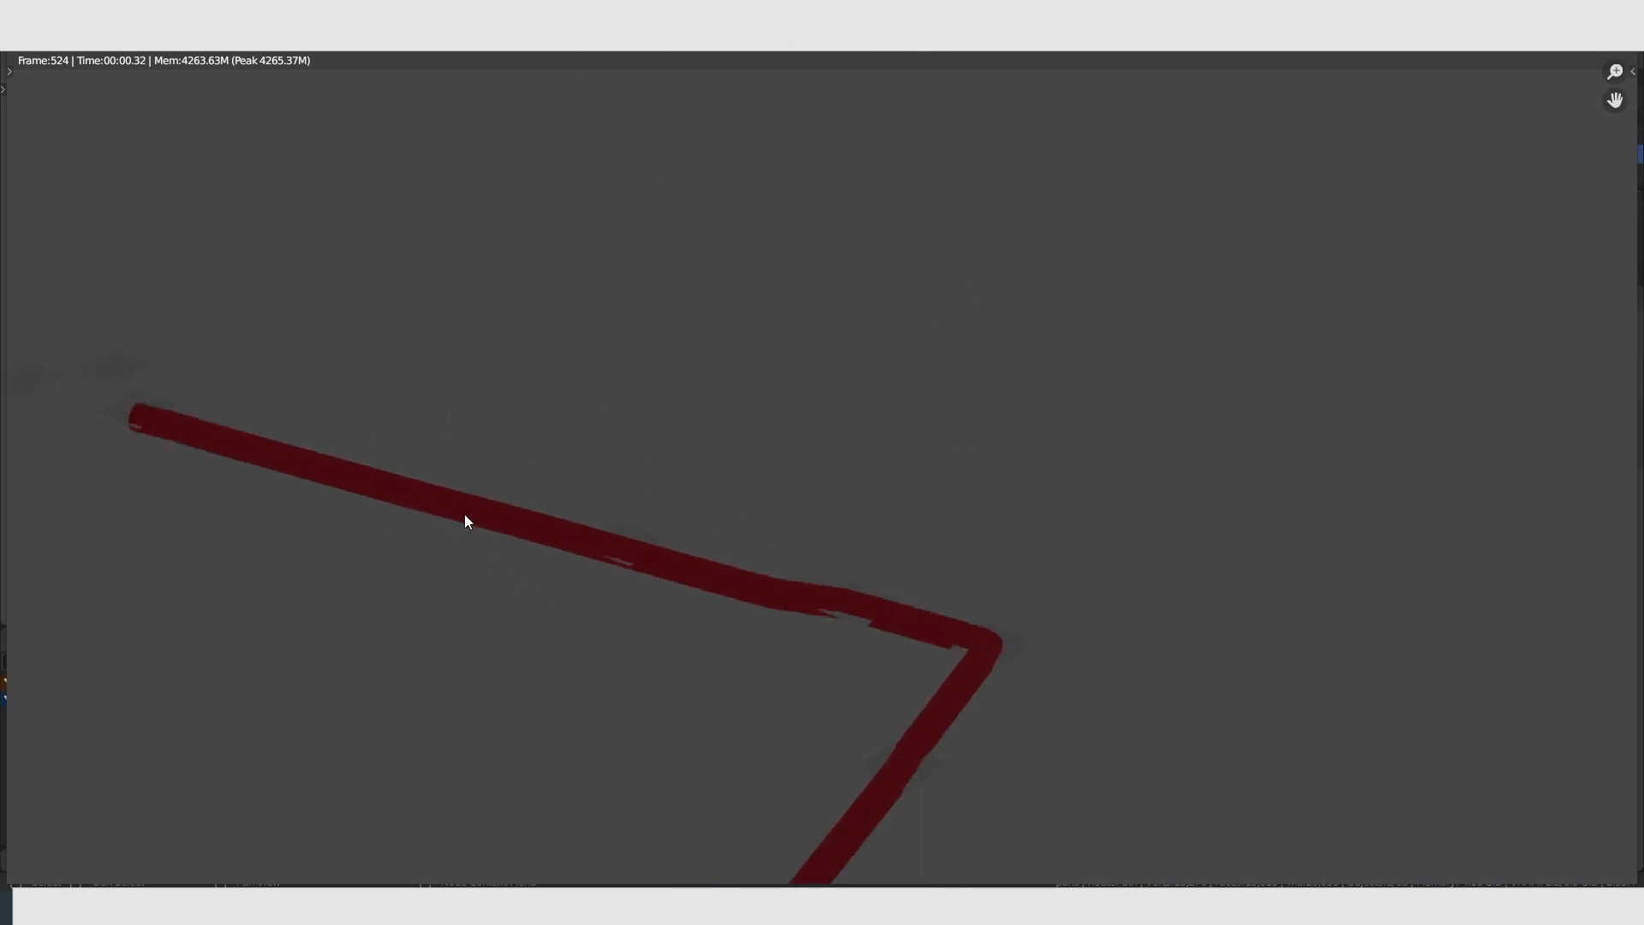
{"action": "scroll", "coordinate": [557, 555], "scroll_direction": "down", "scroll_amount": 3}
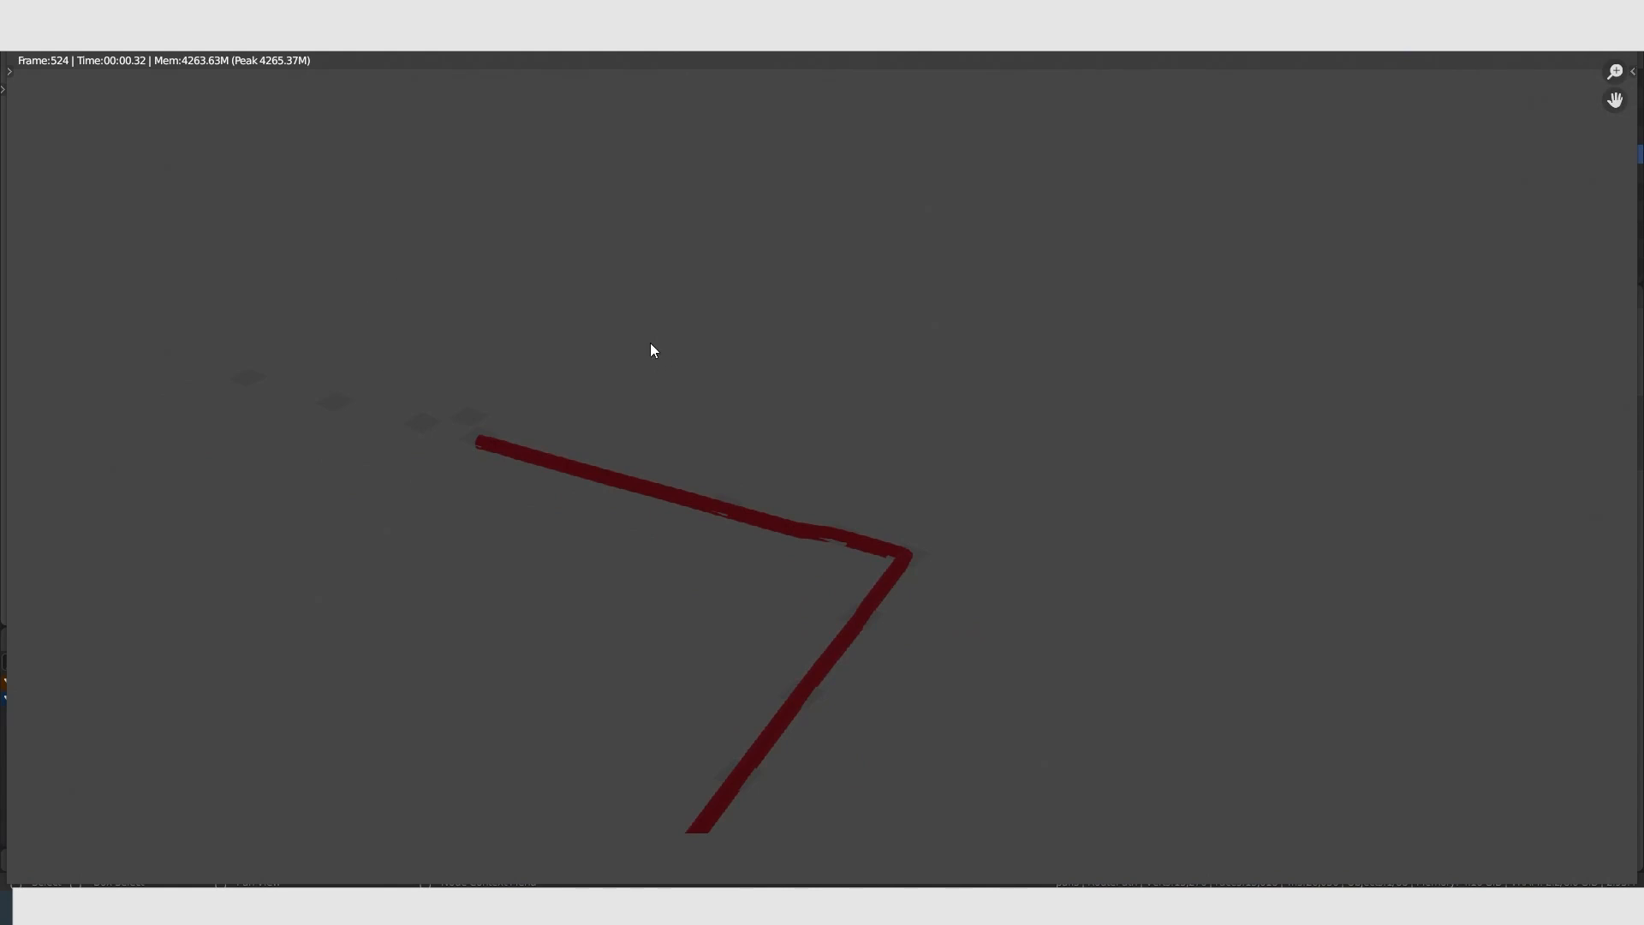
{"action": "key", "text": "Escape"}
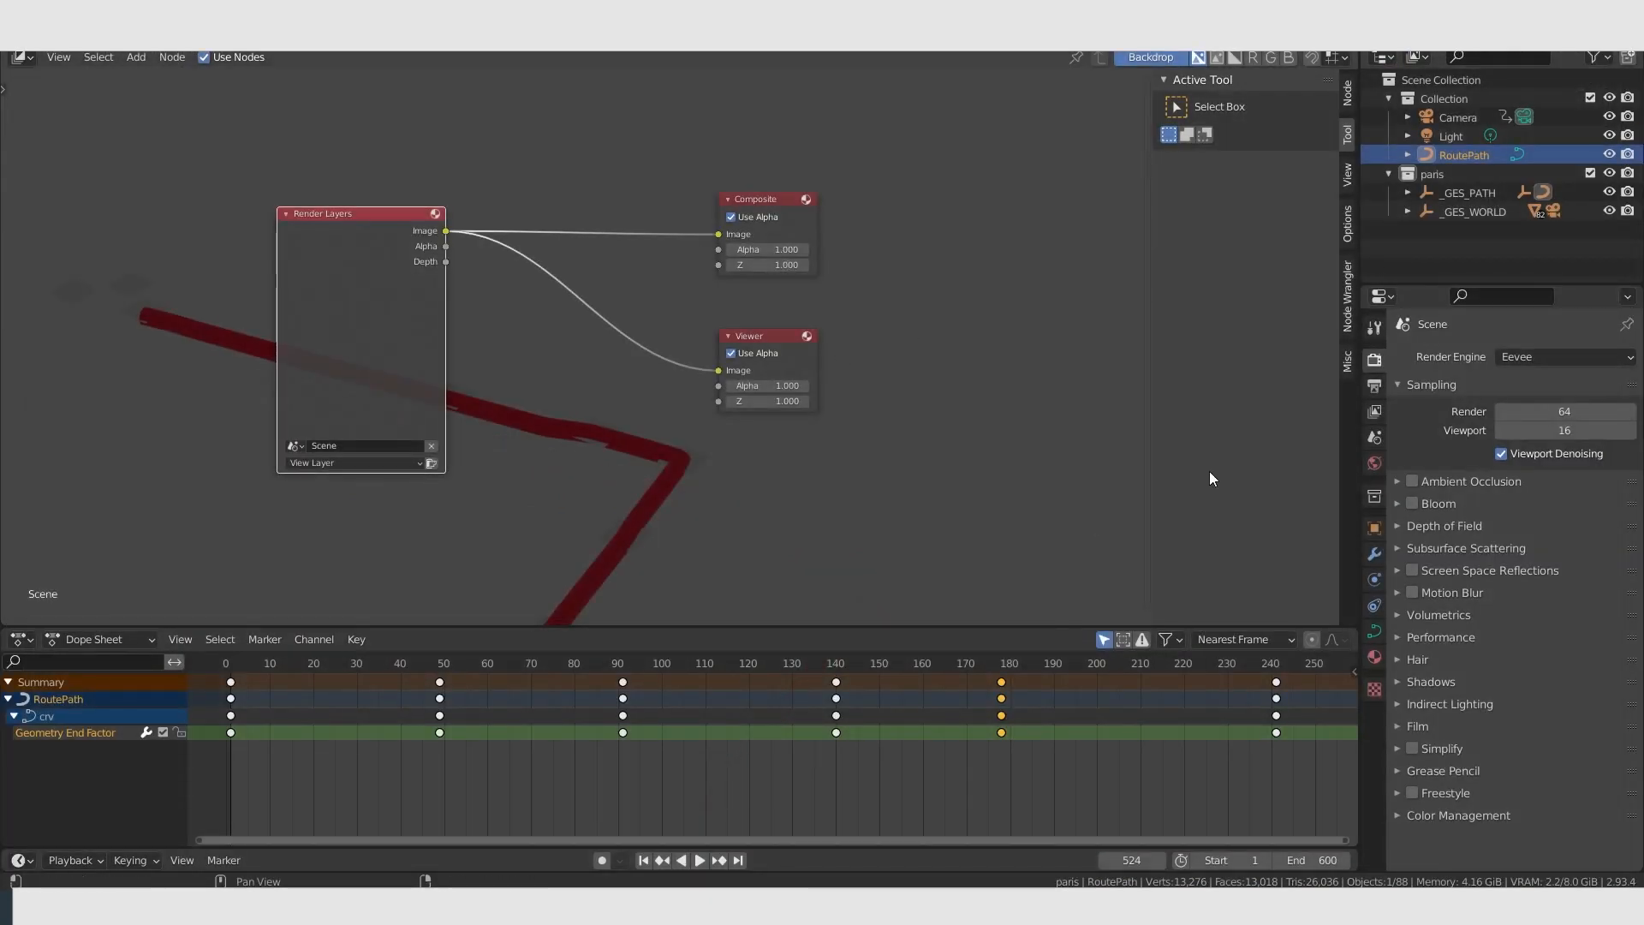
Make the world background transparent in the Film render settings.
{"action": "left_click", "coordinate": [1374, 359]}
{"action": "left_click", "coordinate": [1399, 726]}
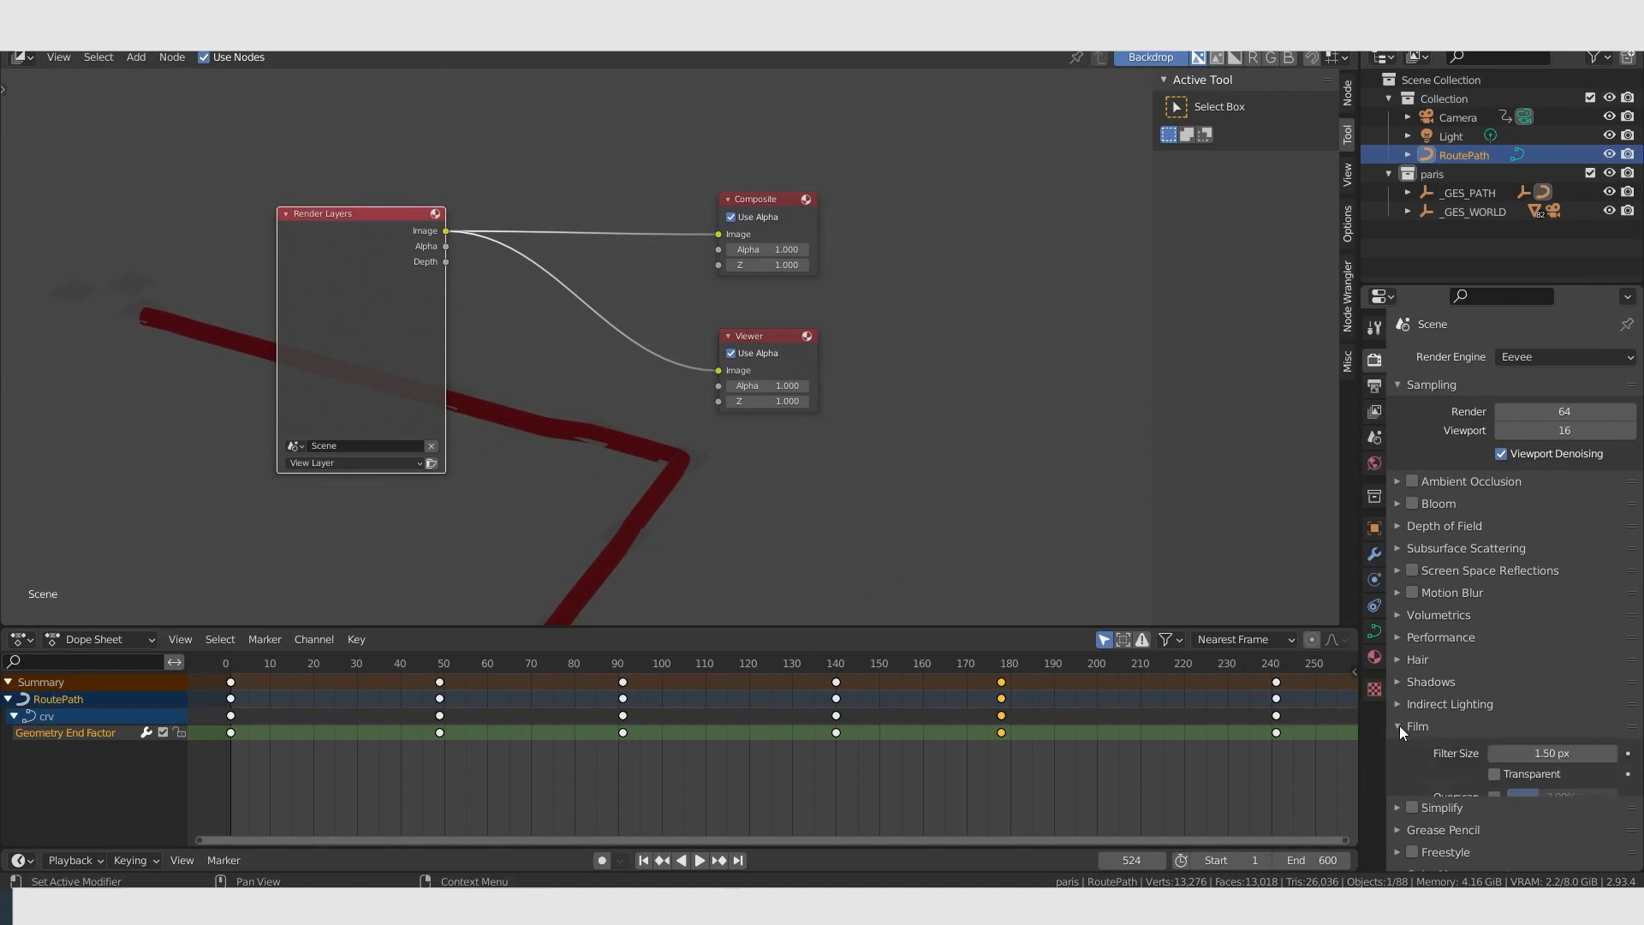
{"action": "scroll", "coordinate": [1403, 727], "scroll_direction": "down", "scroll_amount": 1}
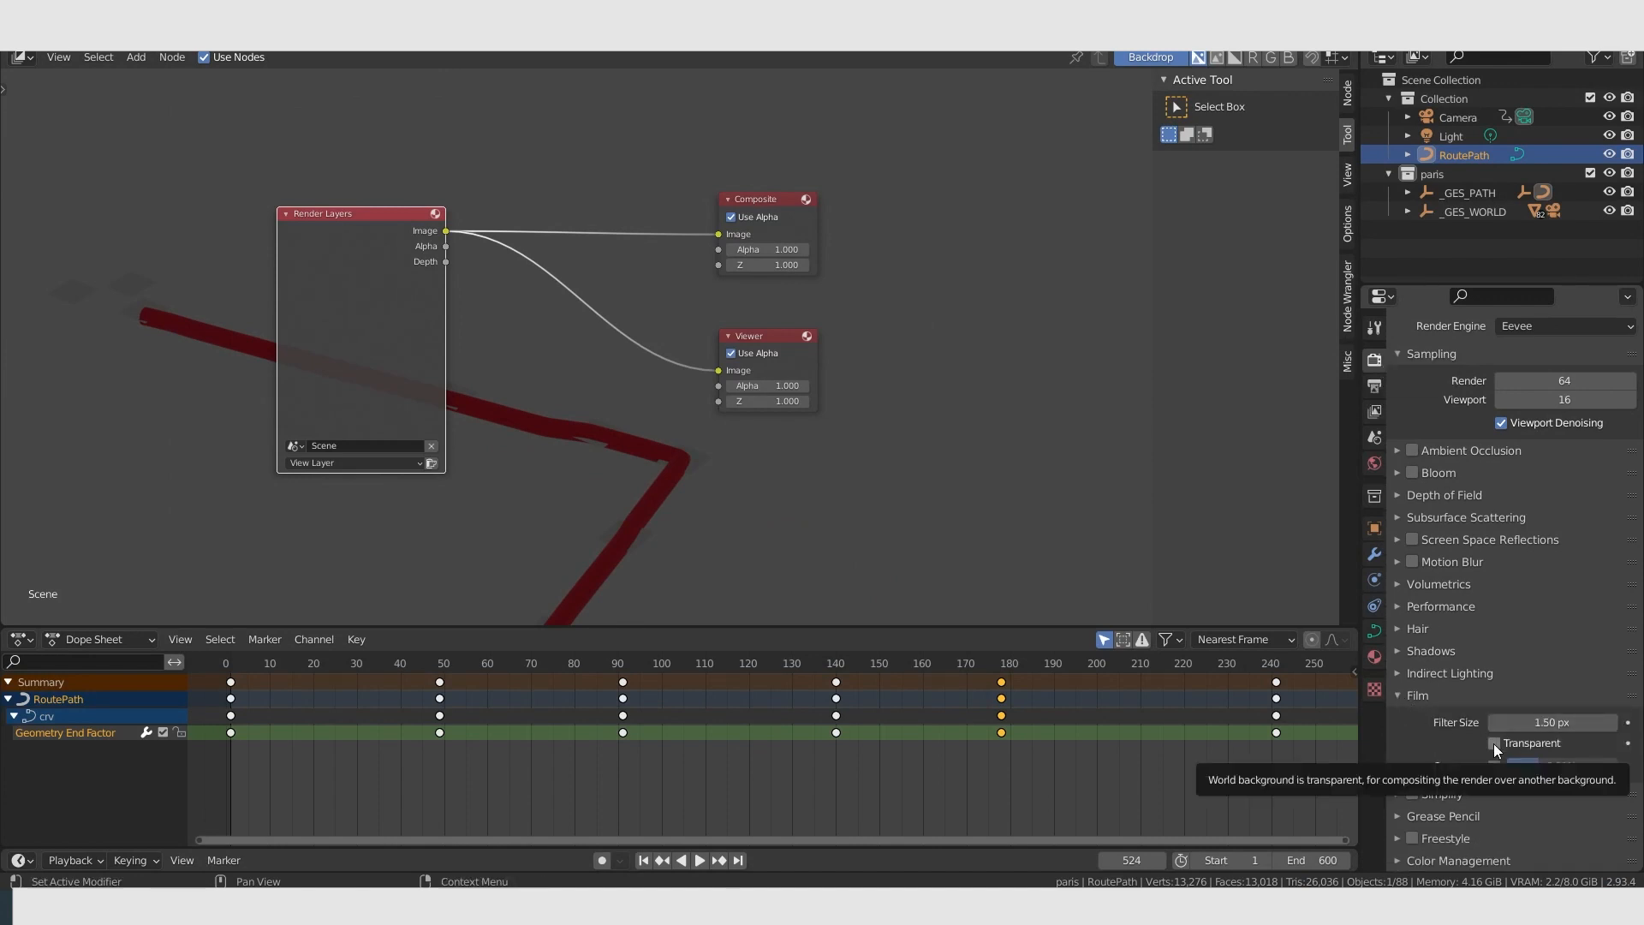
{"action": "left_click", "coordinate": [1494, 743]}
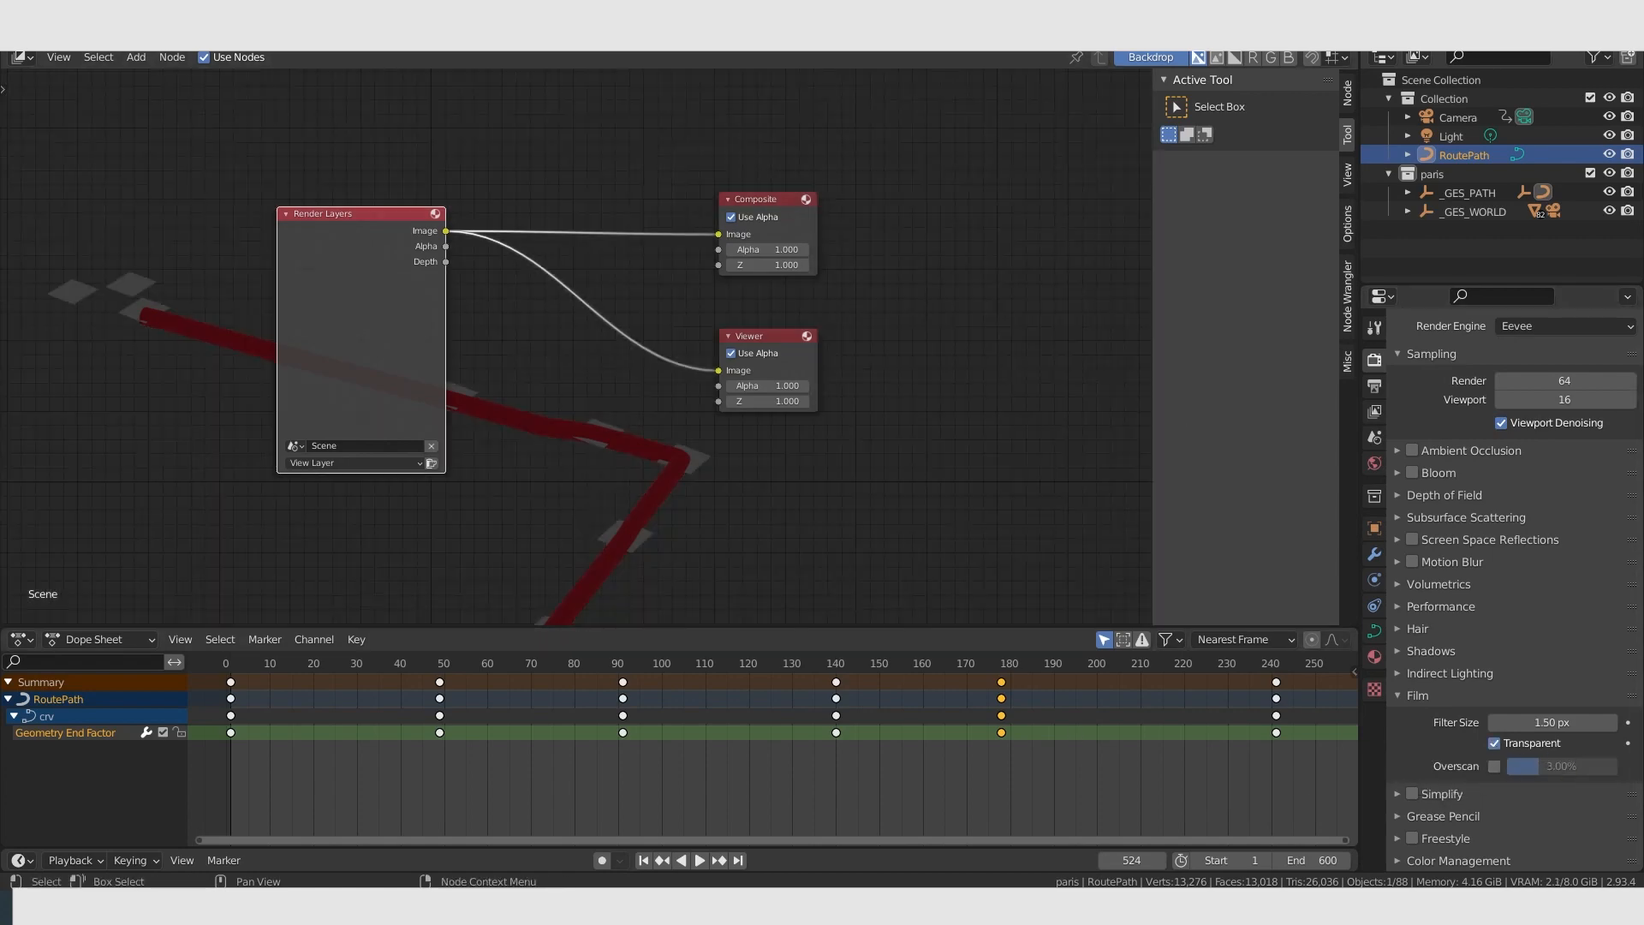
Render the current frame again with the transparent film and examine the route and the stray planes around it.
{"action": "left_click", "coordinate": [111, 51]}
{"action": "left_click", "coordinate": [119, 60]}
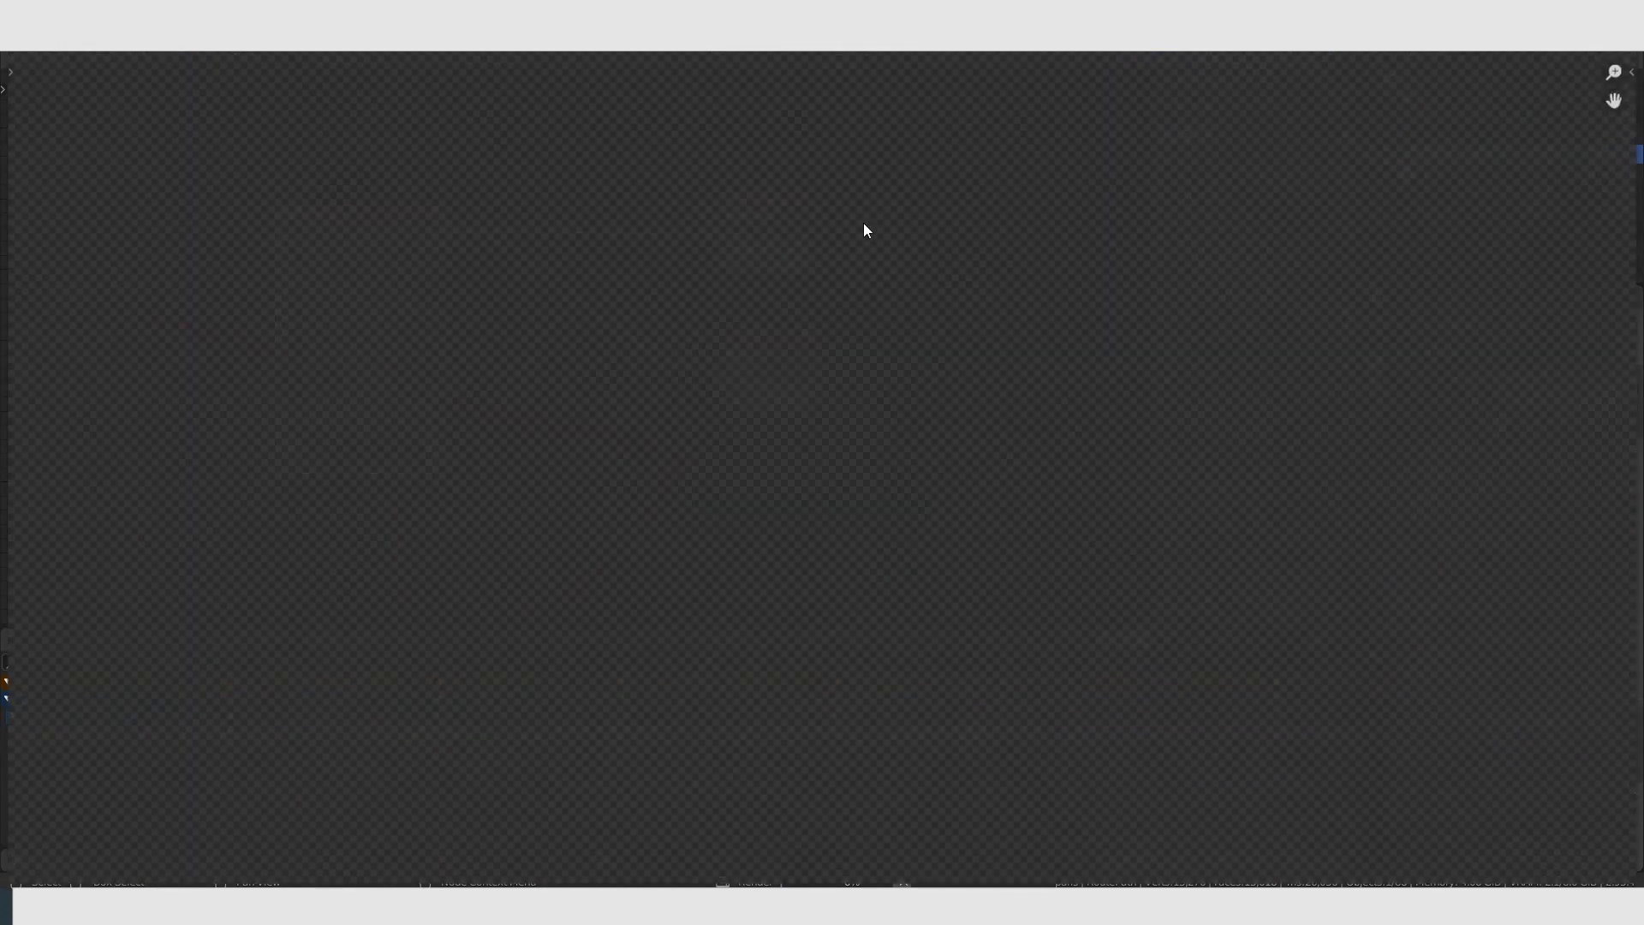
{"action": "key", "text": "Home"}
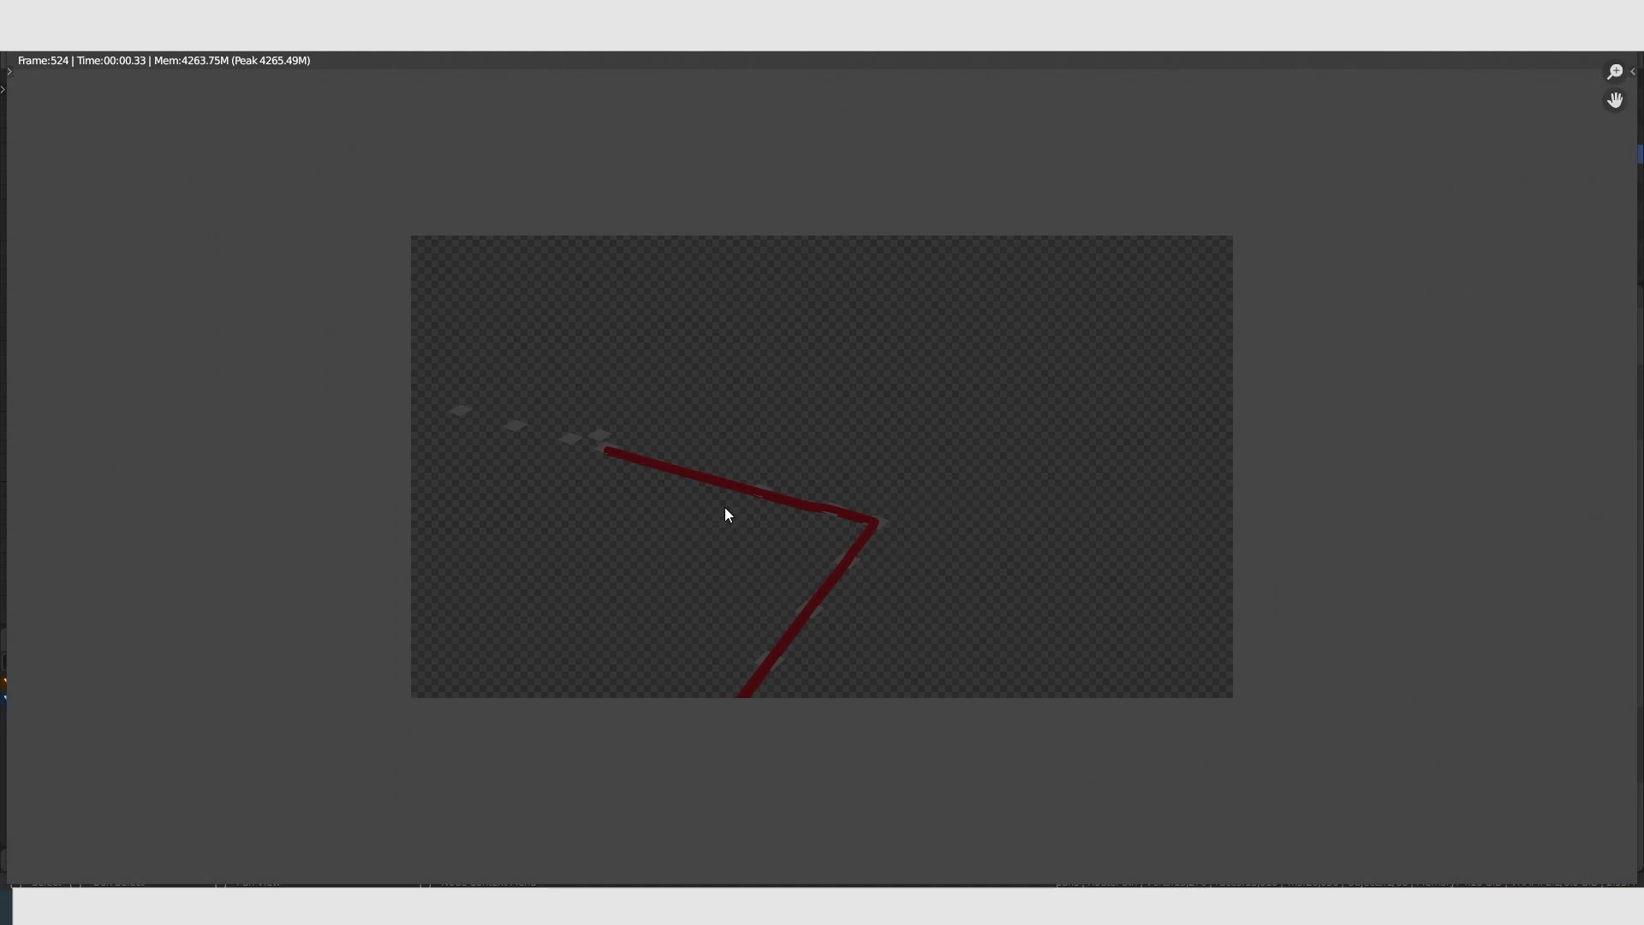
{"action": "scroll", "coordinate": [773, 589], "scroll_direction": "up", "scroll_amount": 2}
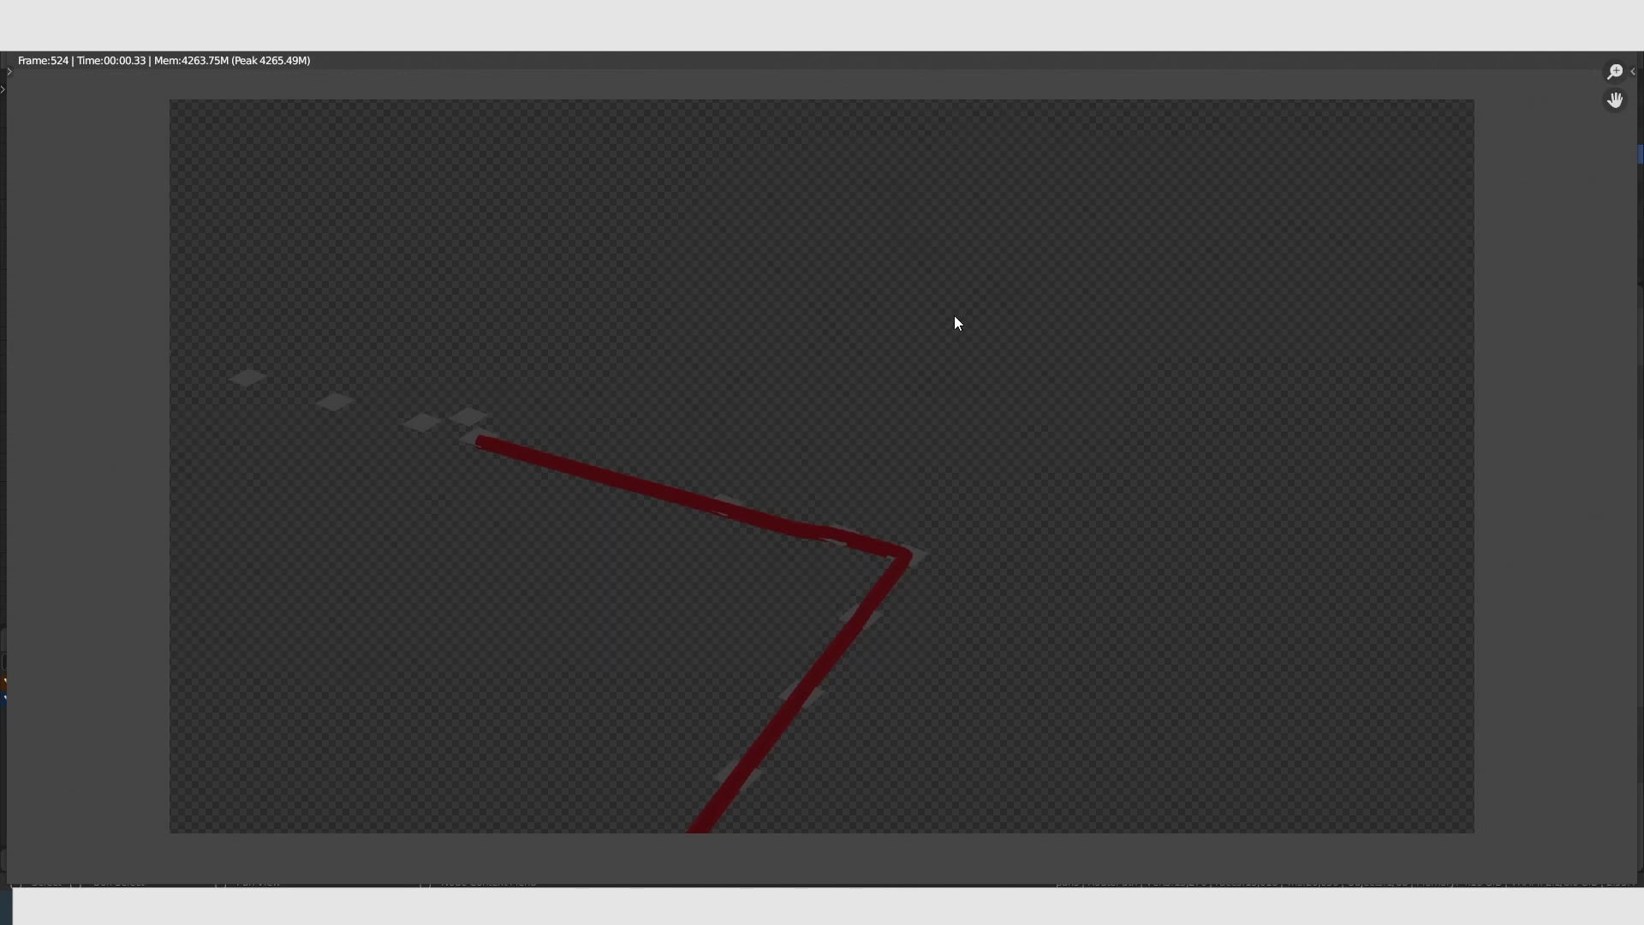
{"action": "scroll", "coordinate": [358, 544], "scroll_direction": "up", "scroll_amount": 1}
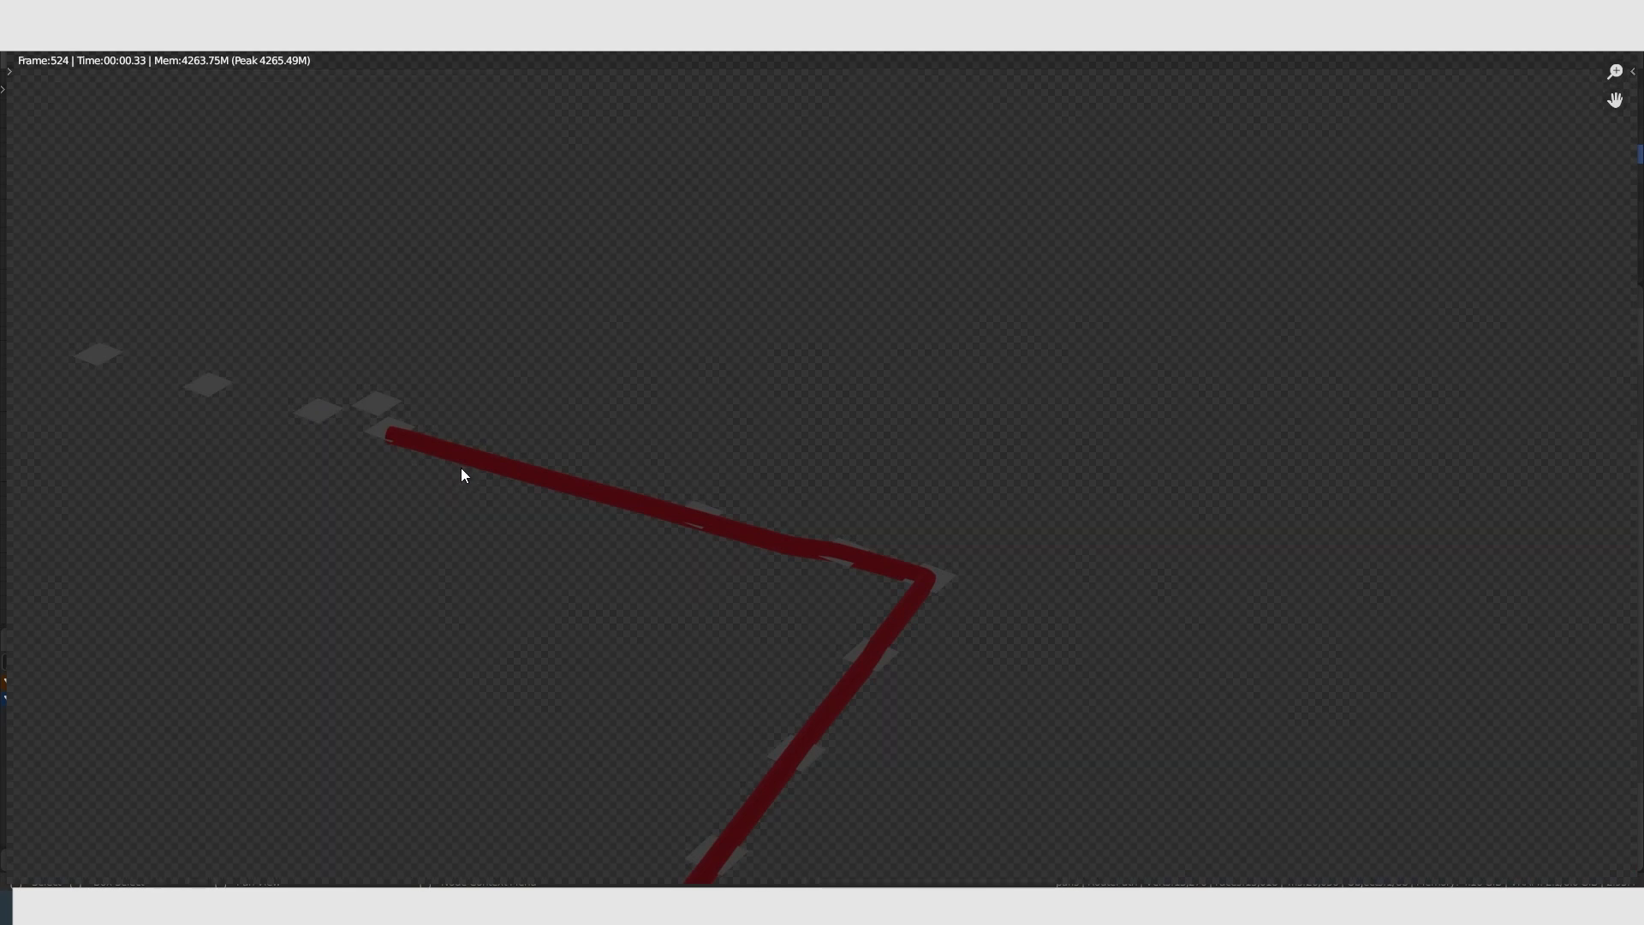
{"action": "scroll", "coordinate": [553, 526], "scroll_direction": "down", "scroll_amount": 1}
{"action": "key", "text": "Escape"}
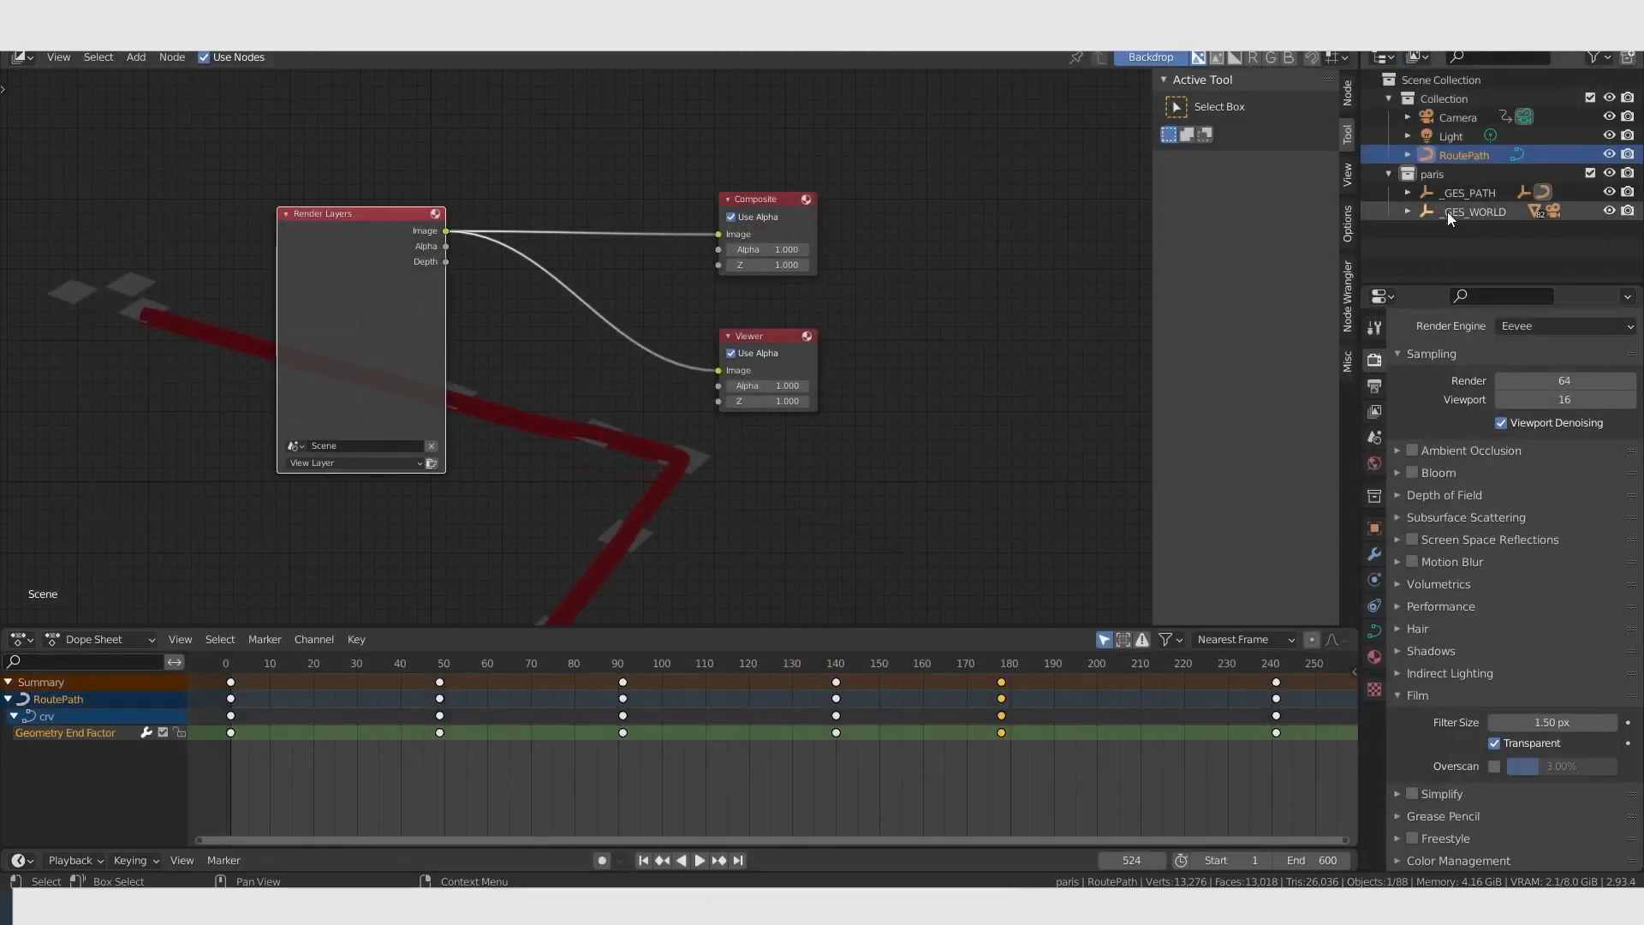
Look through the paris collection's _GES_PATH and _GES_WORLD contents and exclude the whole collection from the view layer.
{"action": "left_click", "coordinate": [1435, 172]}
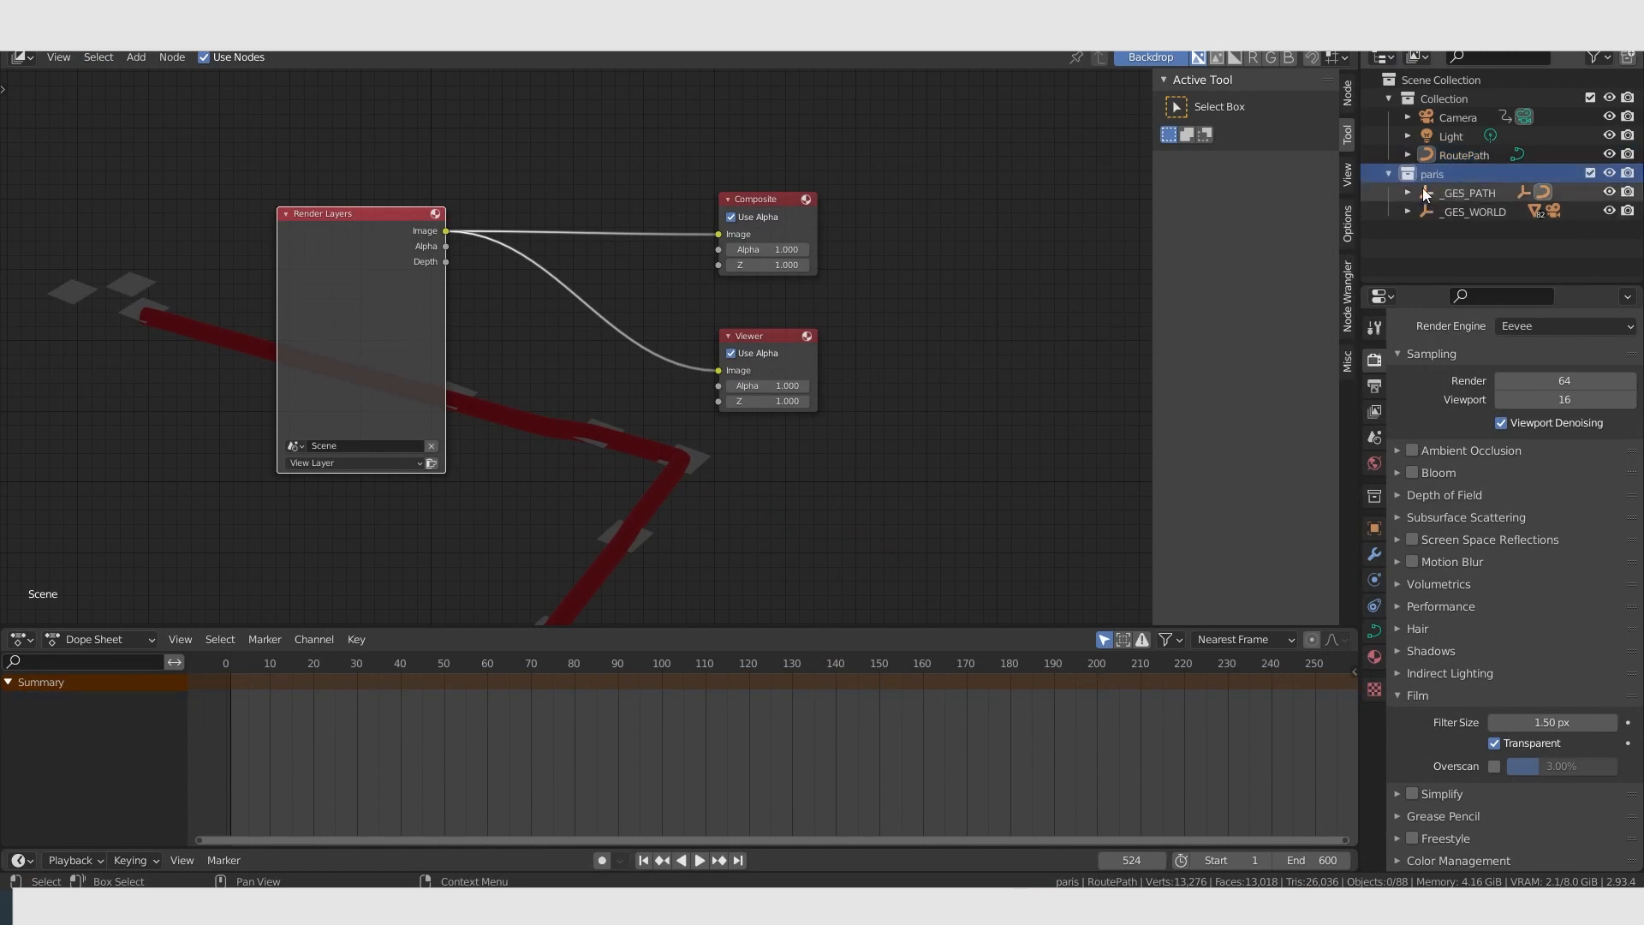
{"action": "left_click", "coordinate": [1406, 194]}
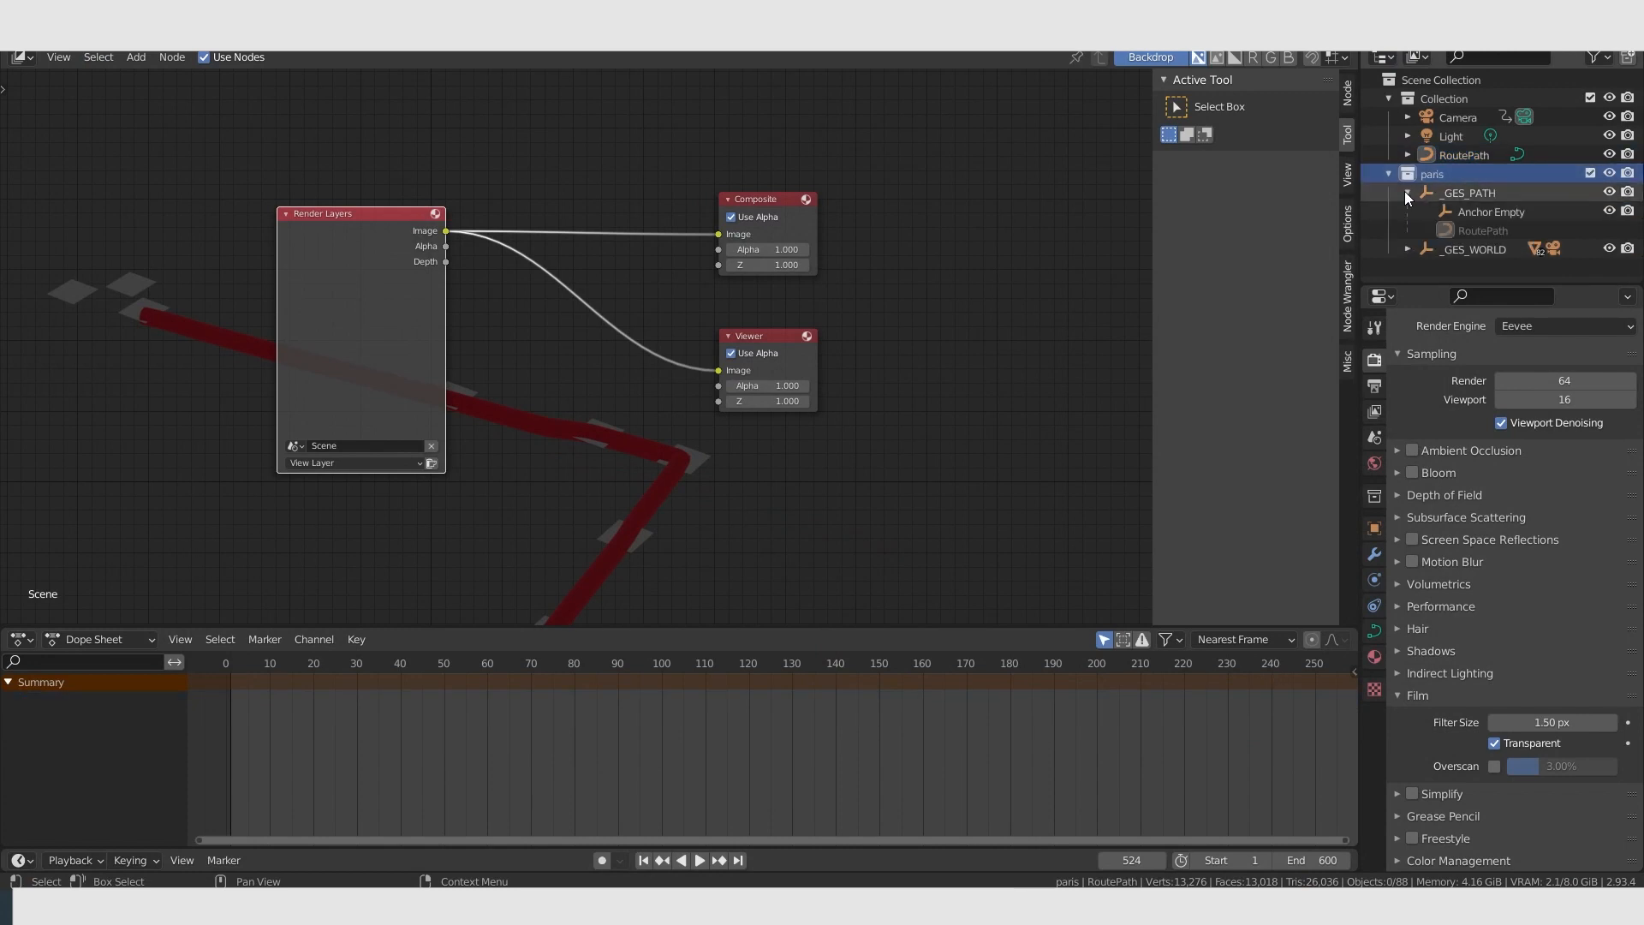
{"action": "left_click", "coordinate": [1406, 194]}
{"action": "left_click", "coordinate": [1406, 212]}
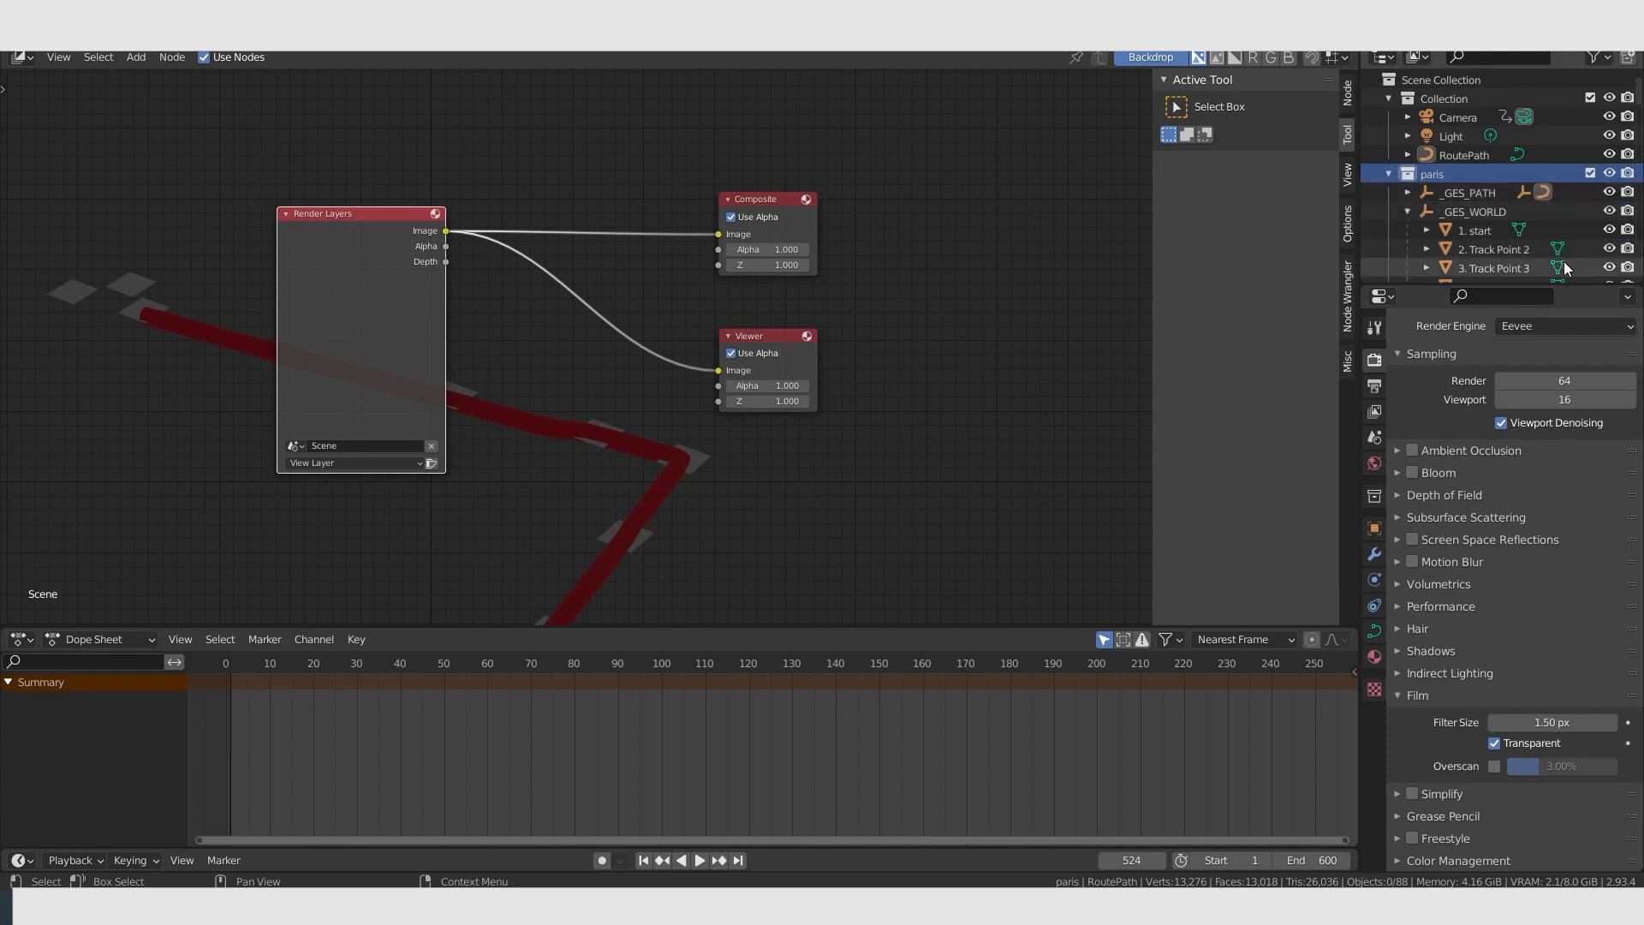
{"action": "scroll", "coordinate": [1556, 261], "scroll_direction": "down", "scroll_amount": 3}
{"action": "scroll", "coordinate": [1464, 232], "scroll_direction": "up", "scroll_amount": 3}
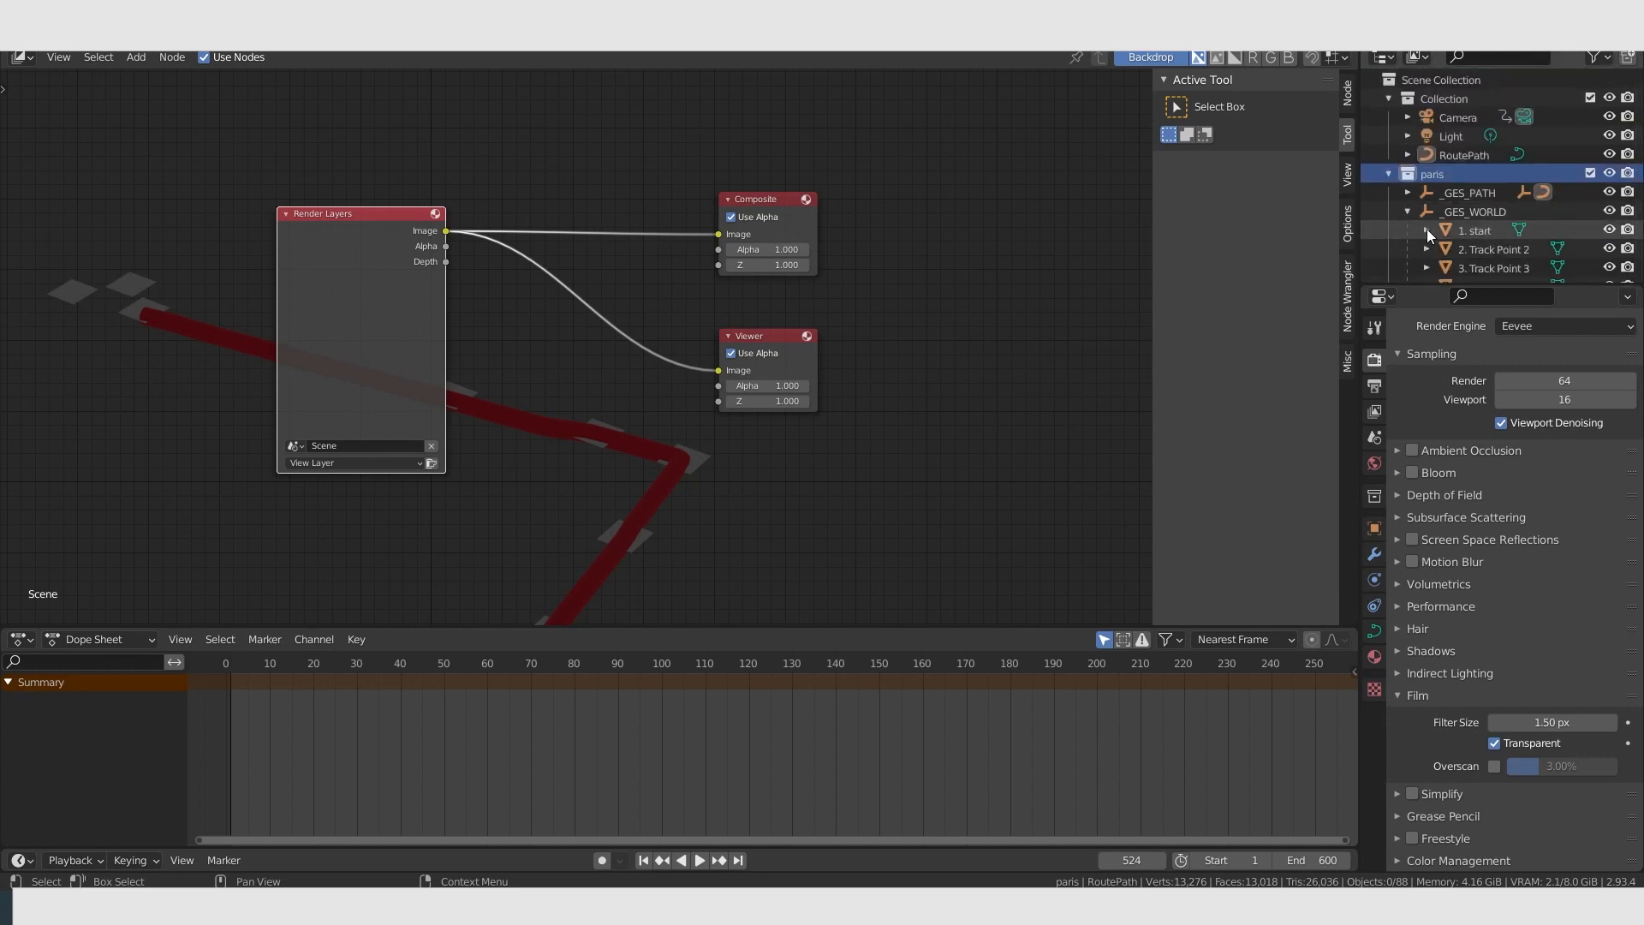
{"action": "left_click", "coordinate": [1406, 205]}
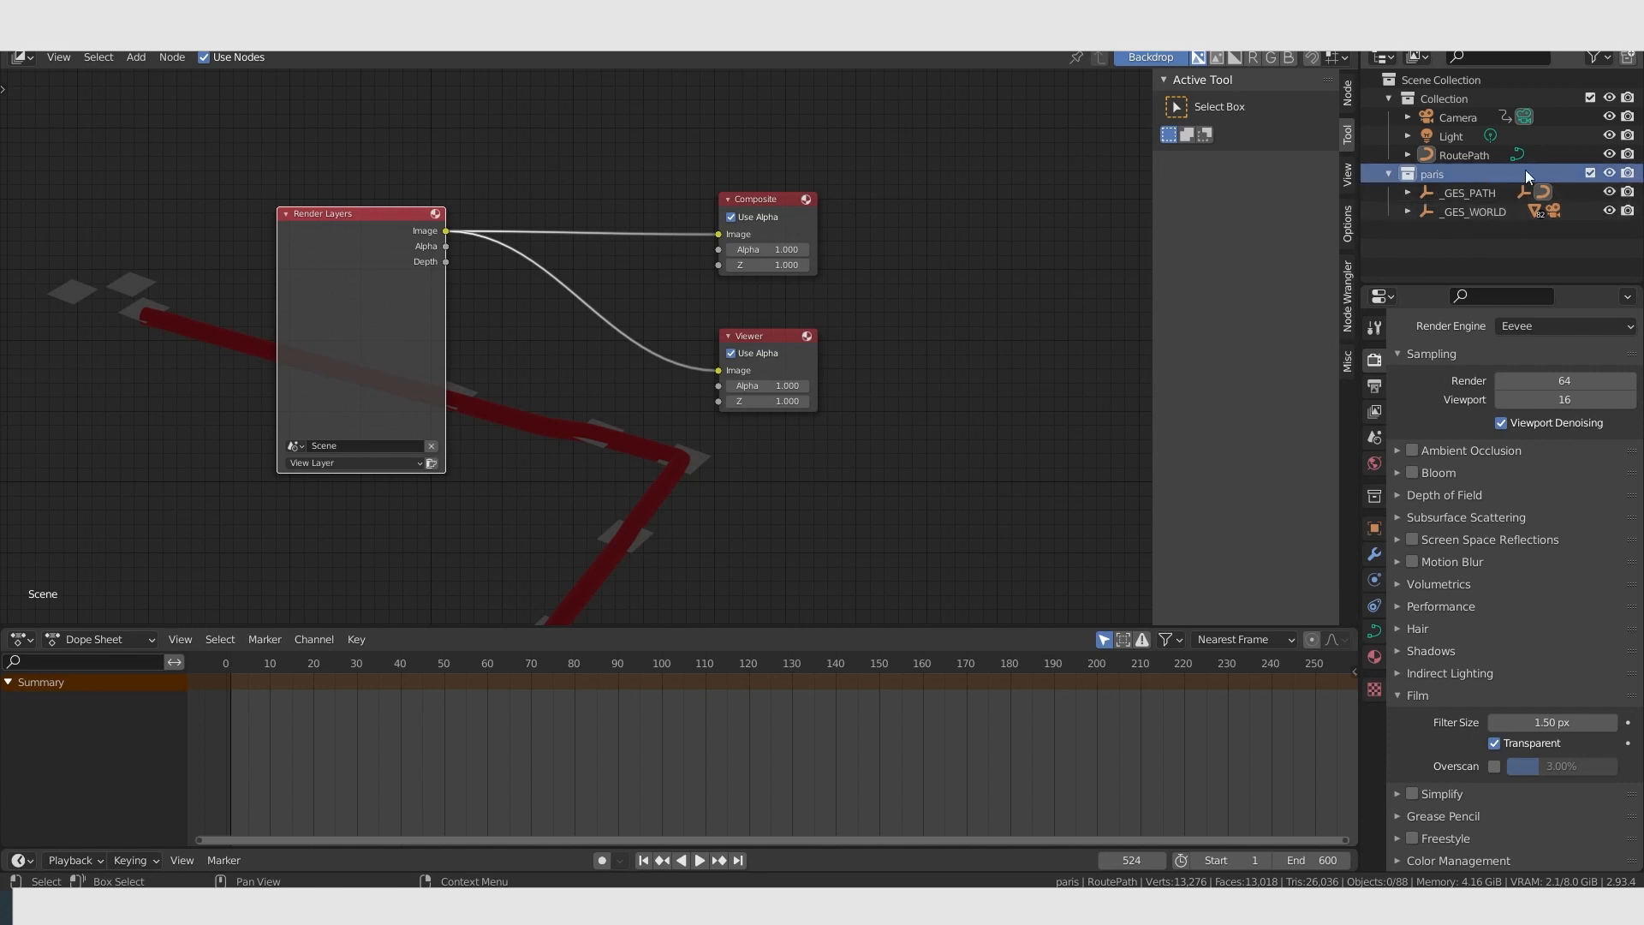
{"action": "left_click", "coordinate": [1590, 172]}
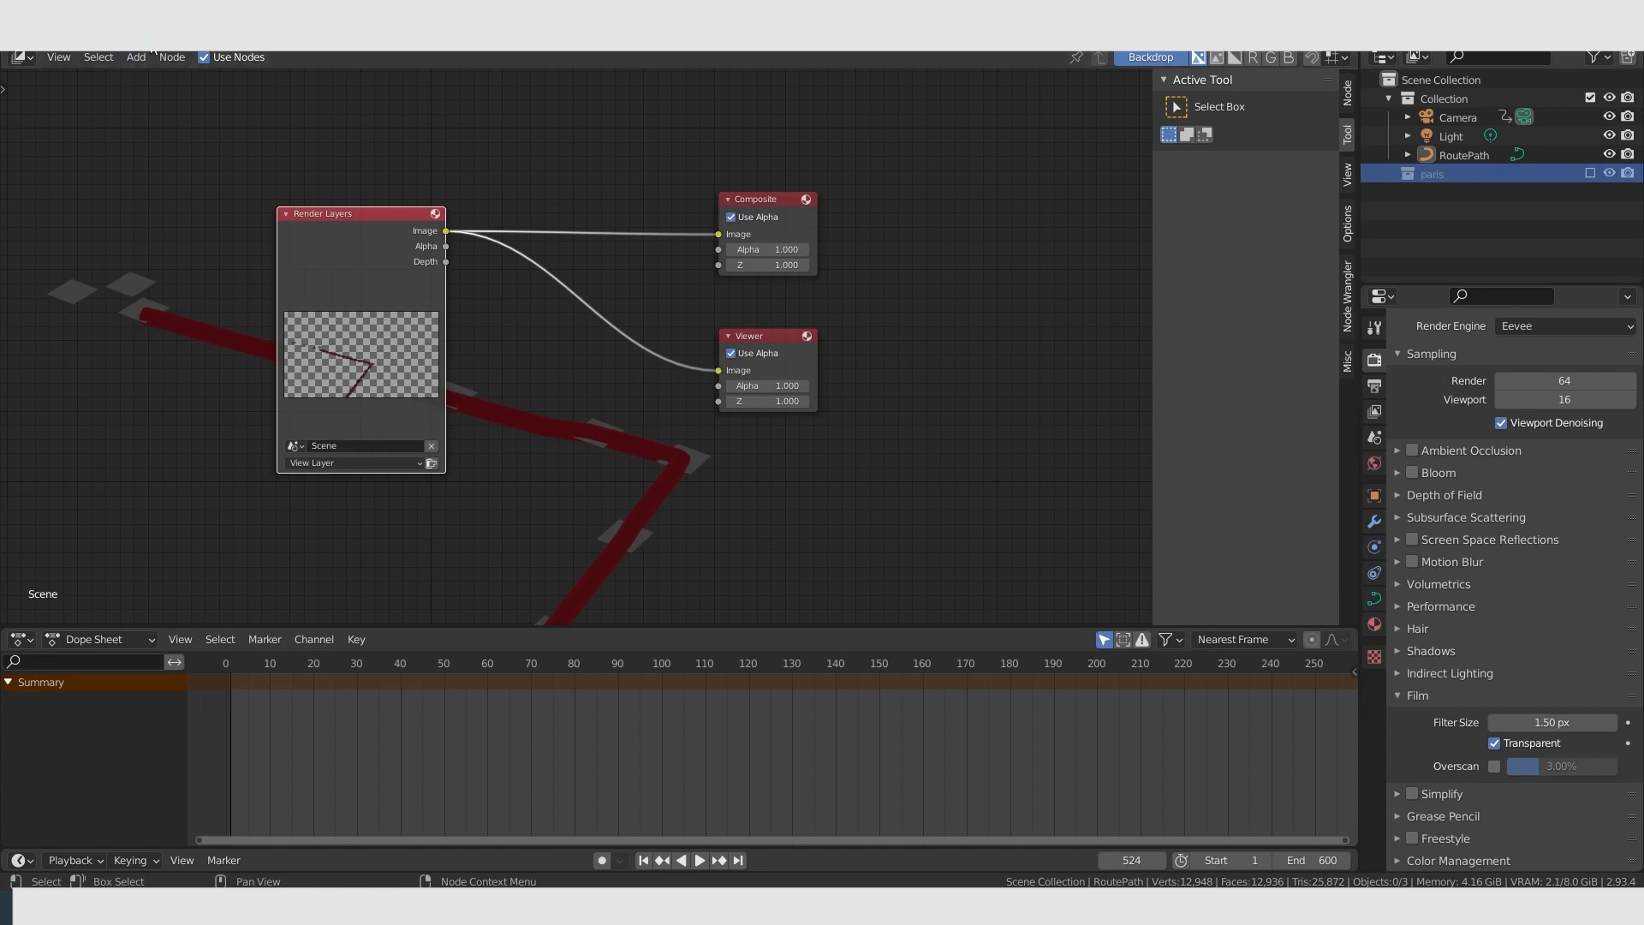
Render the current frame again without the paris collection and inspect the route on the transparent background.
{"action": "left_click", "coordinate": [111, 51]}
{"action": "left_click", "coordinate": [124, 57]}
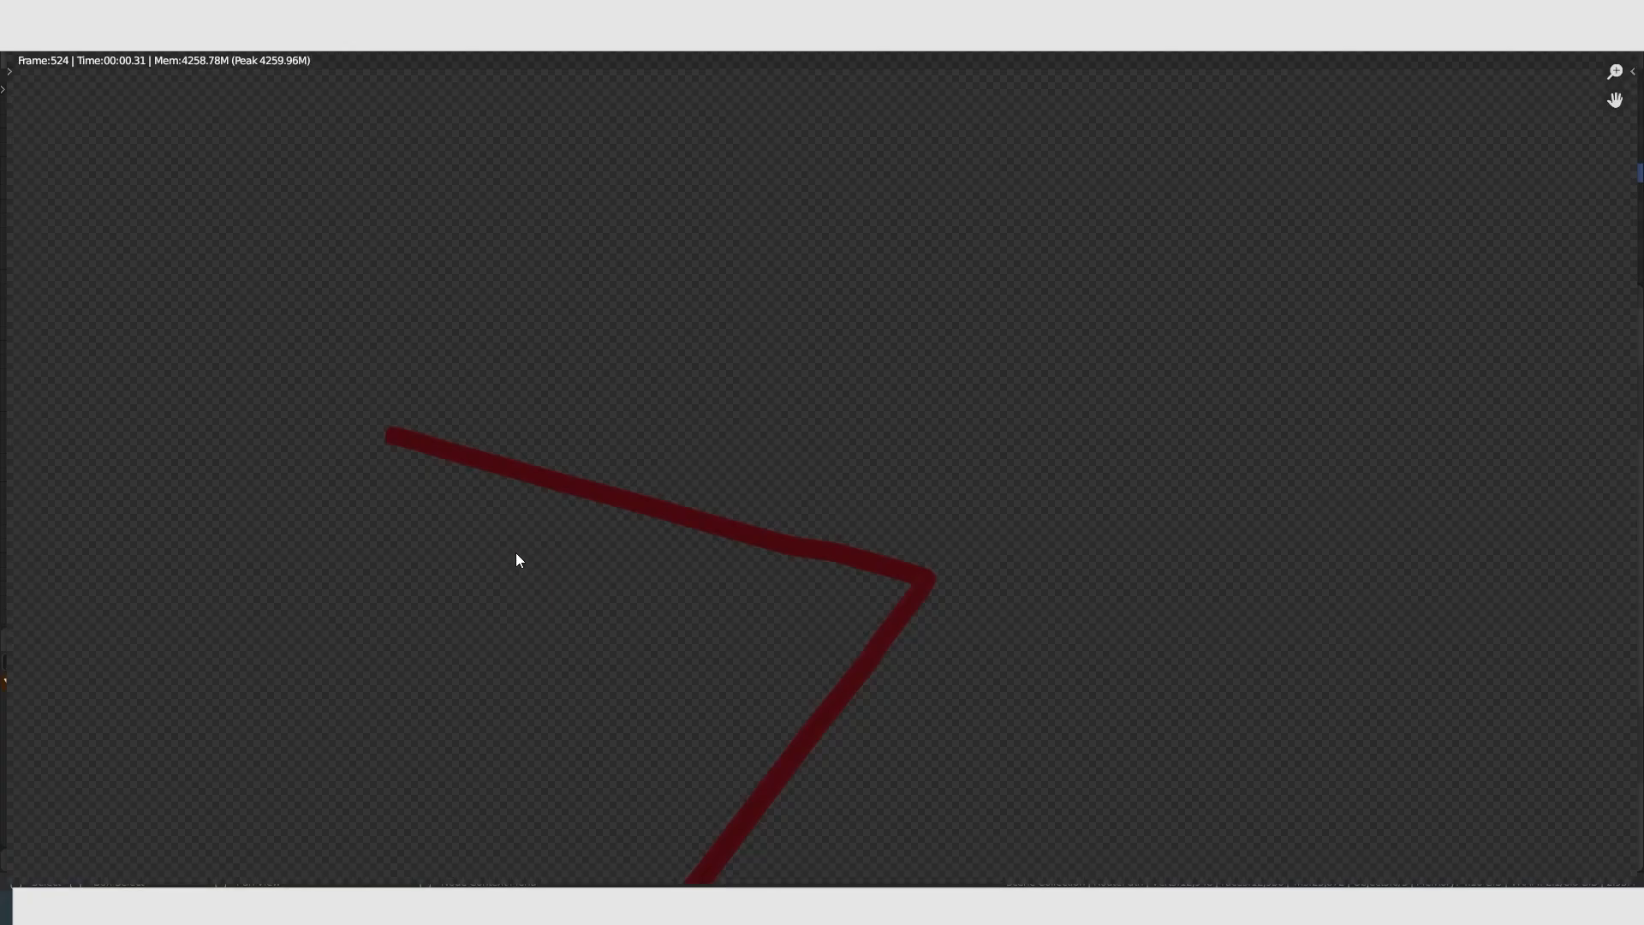
{"action": "scroll", "coordinate": [450, 451], "scroll_direction": "down", "scroll_amount": 2}
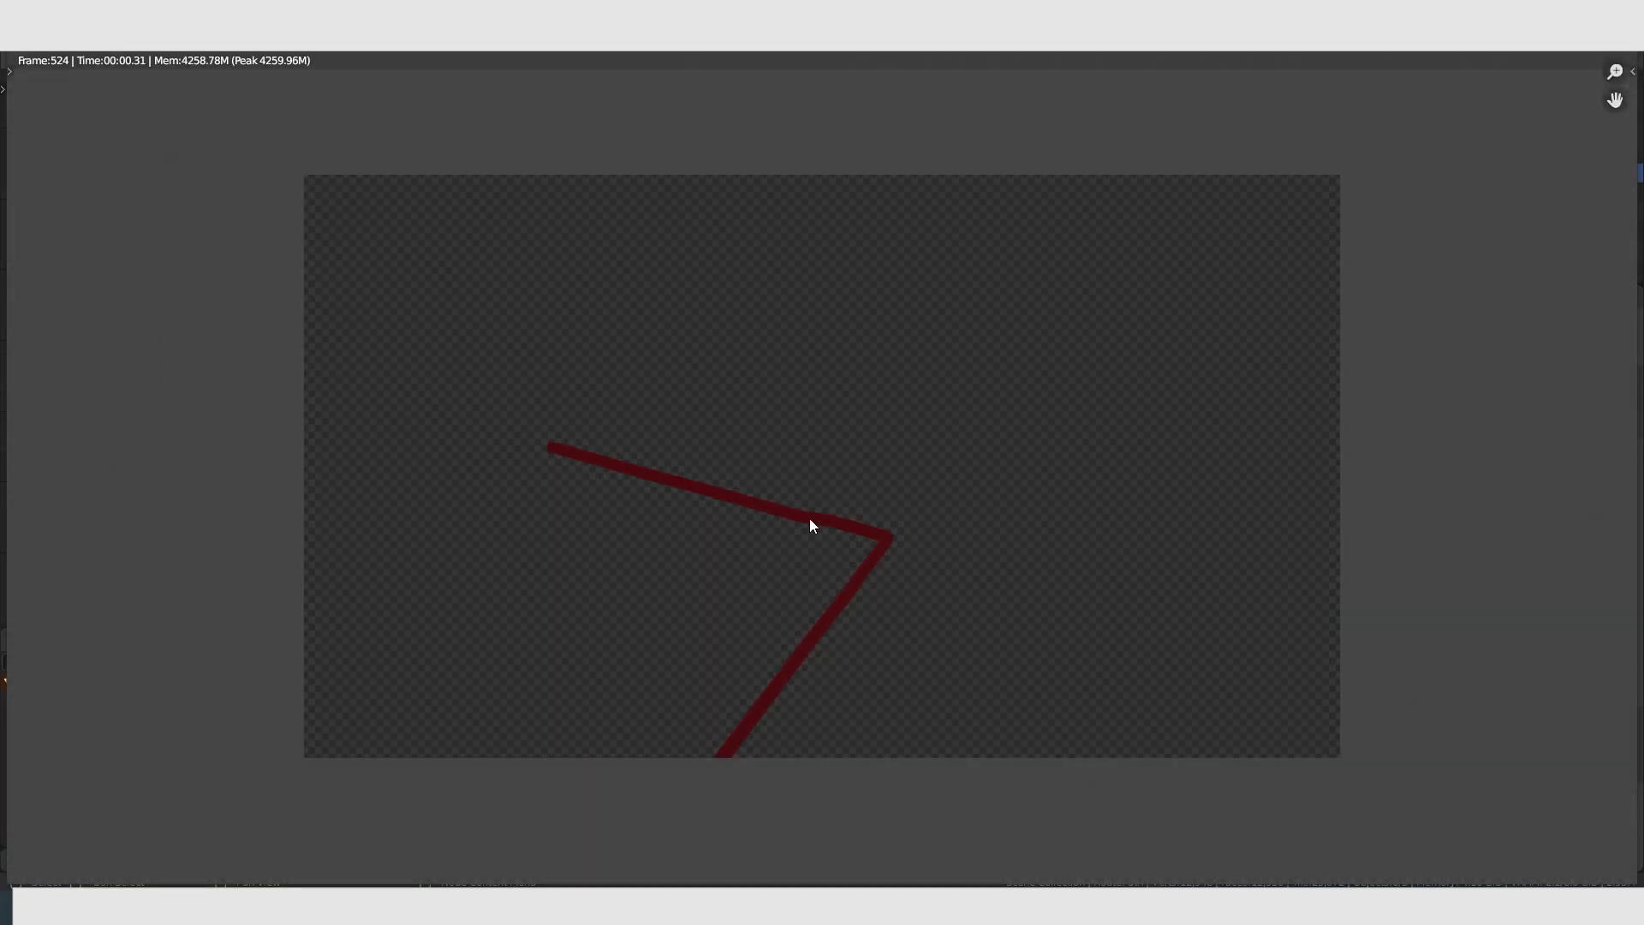
{"action": "key", "text": "Escape"}
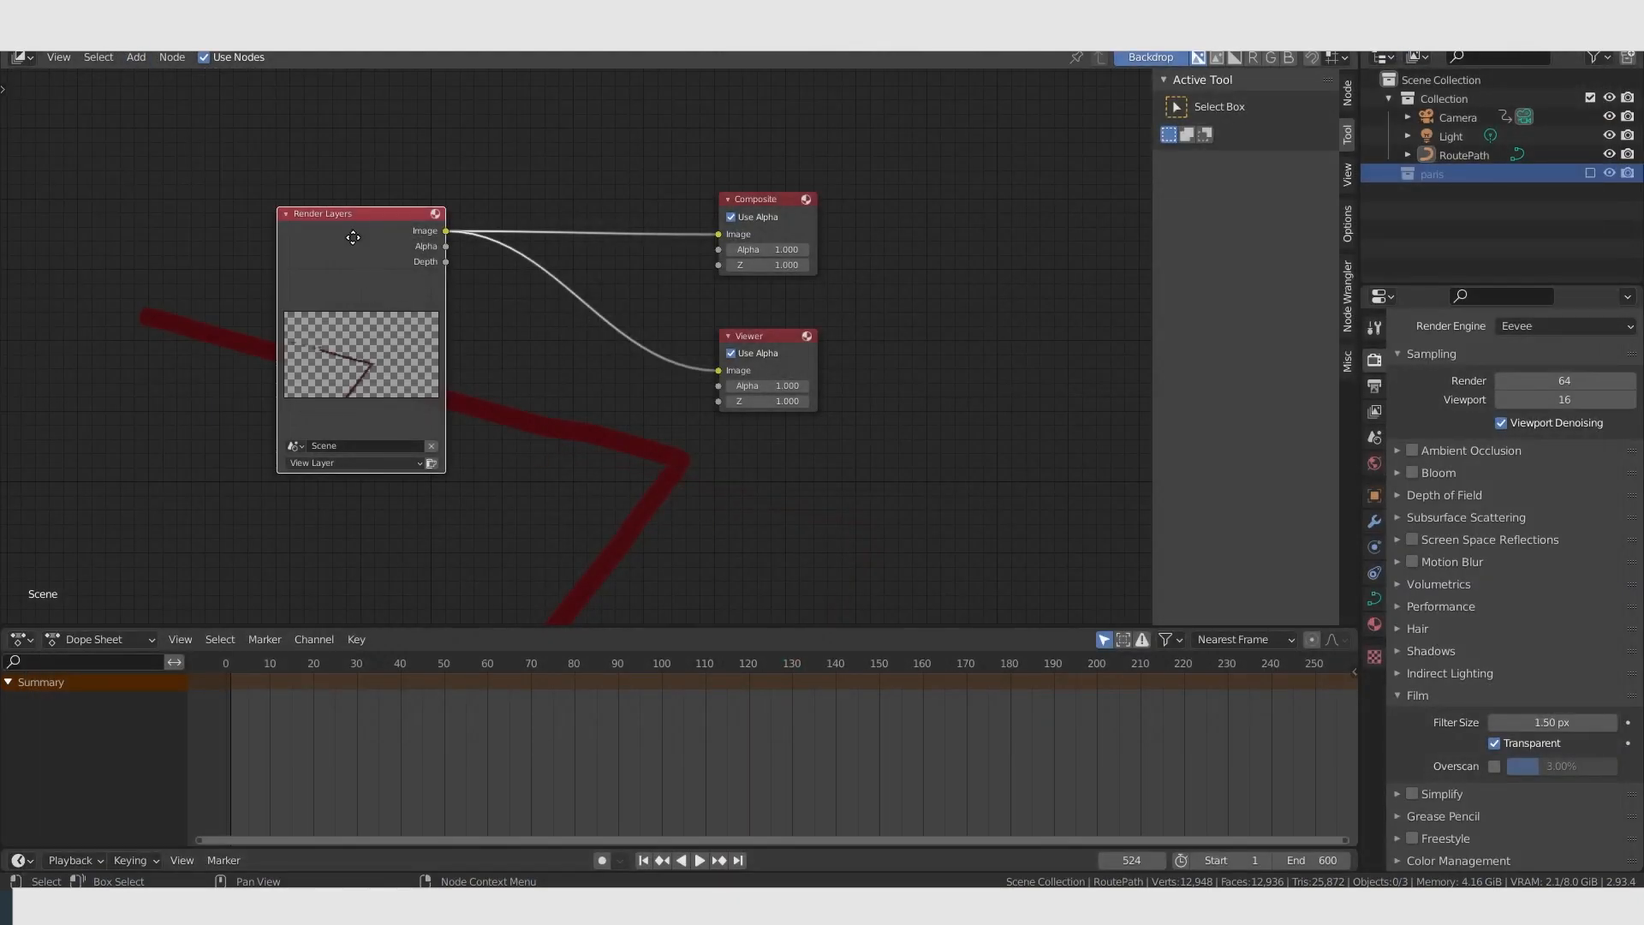
Add a Movie Clip input node beside the Render Layers node and assign it the paris_000.jpeg clip.
{"action": "left_click_drag", "start_coordinate": [353, 237], "coordinate": [357, 337]}
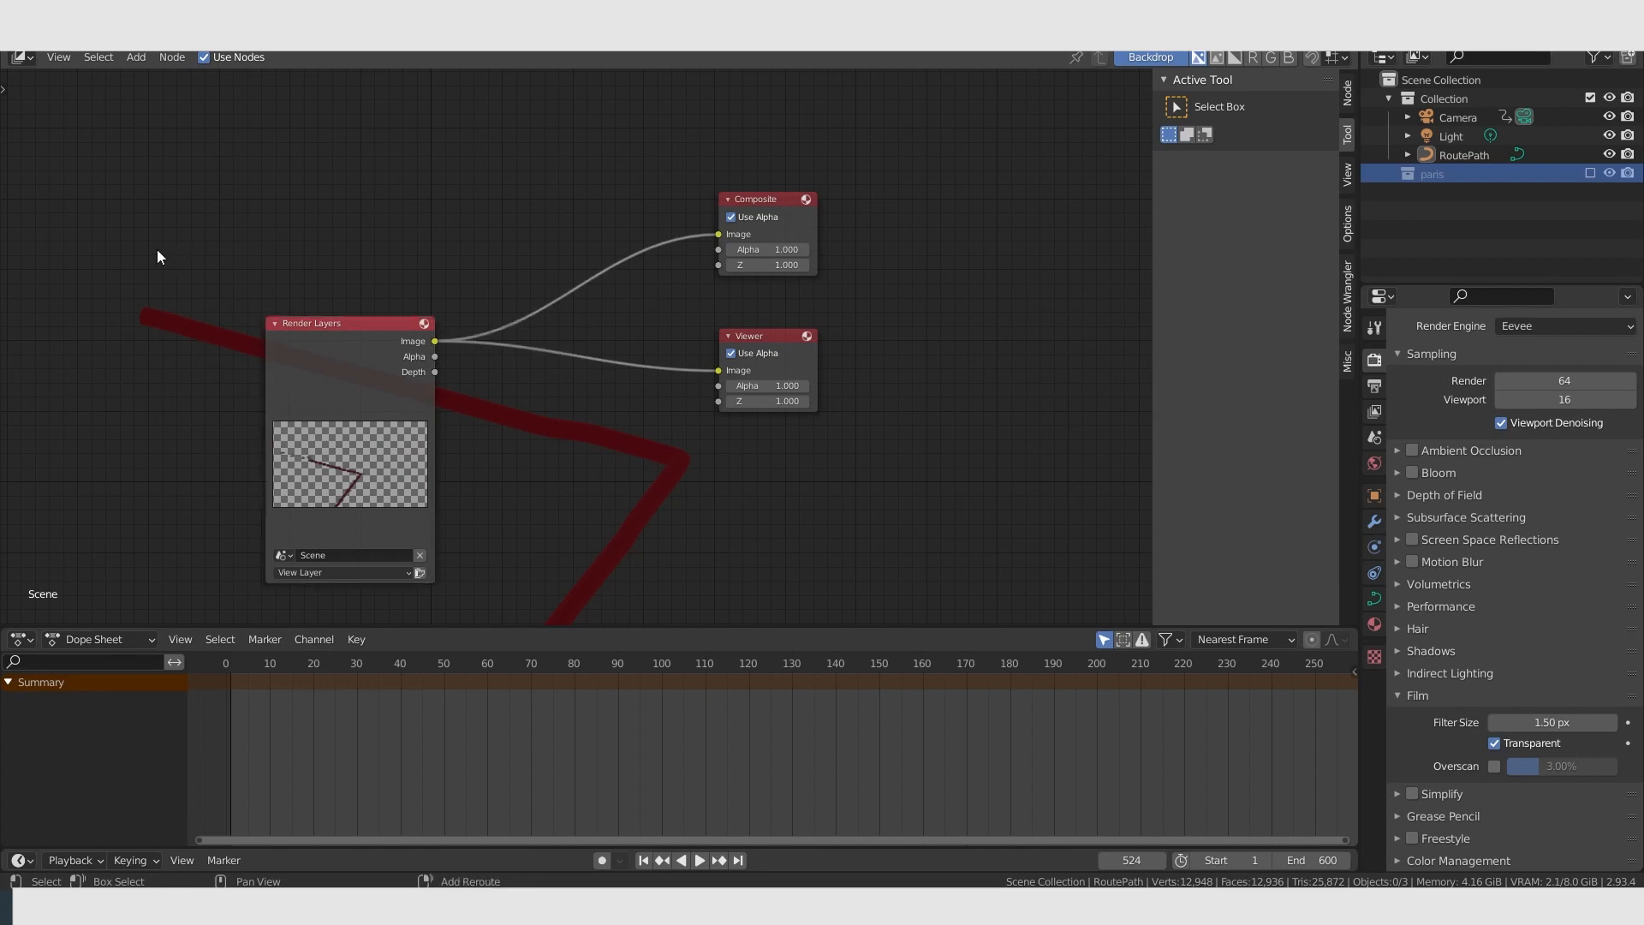
{"action": "key", "text": "shift+a"}
{"action": "mouse_move", "coordinate": [157, 251]}
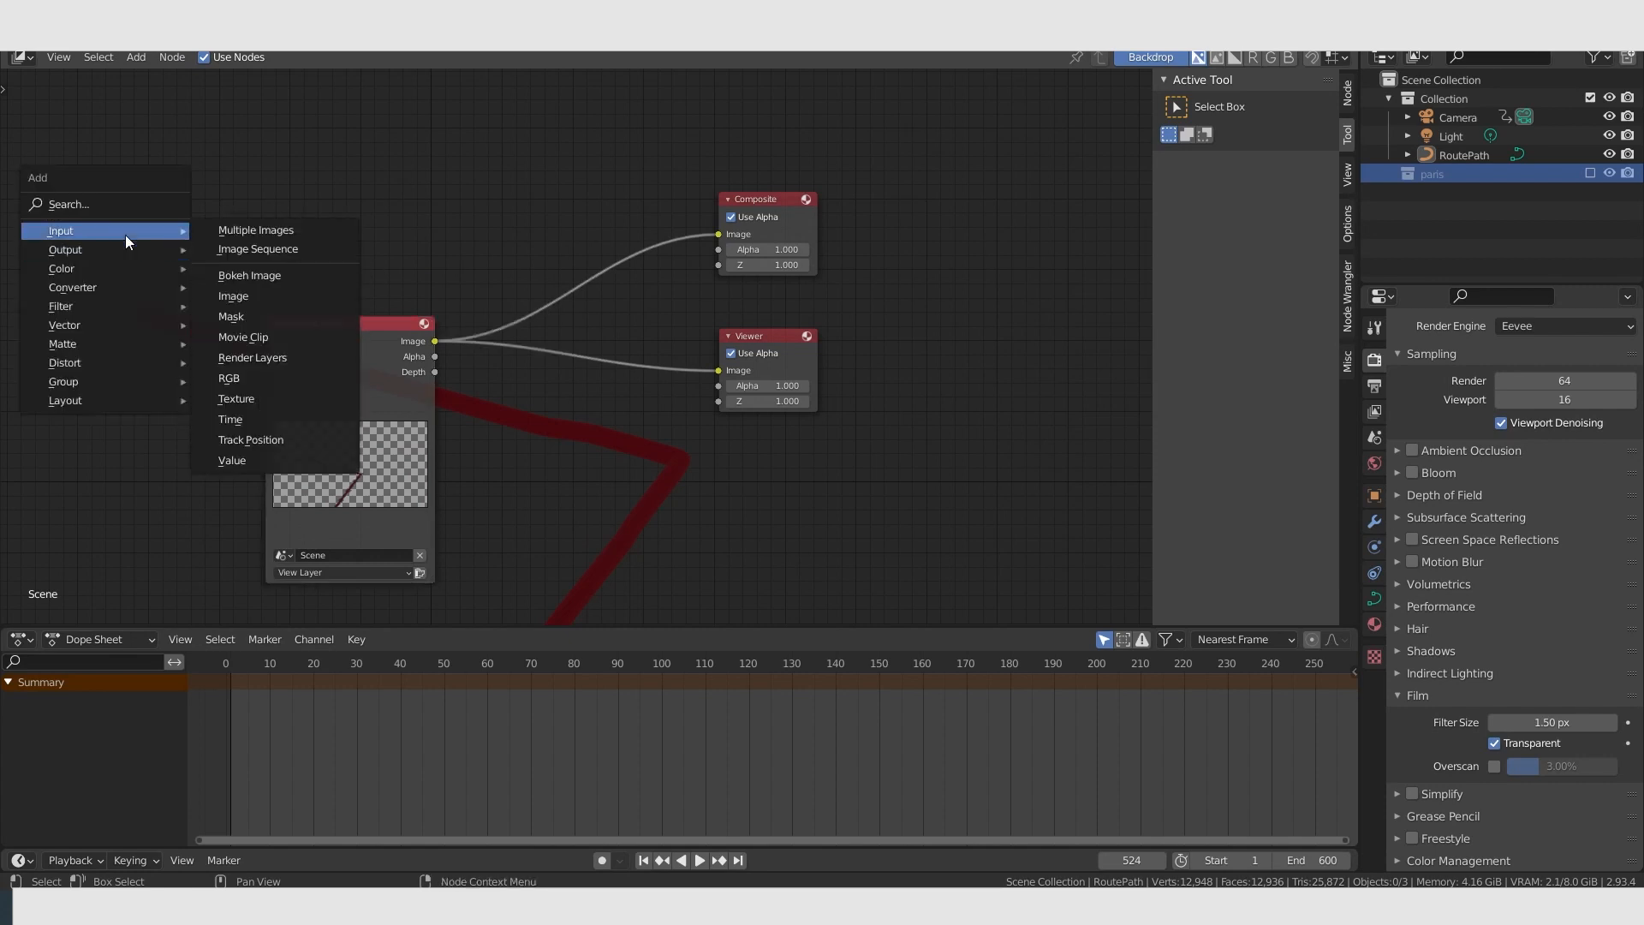
{"action": "left_click", "coordinate": [285, 336]}
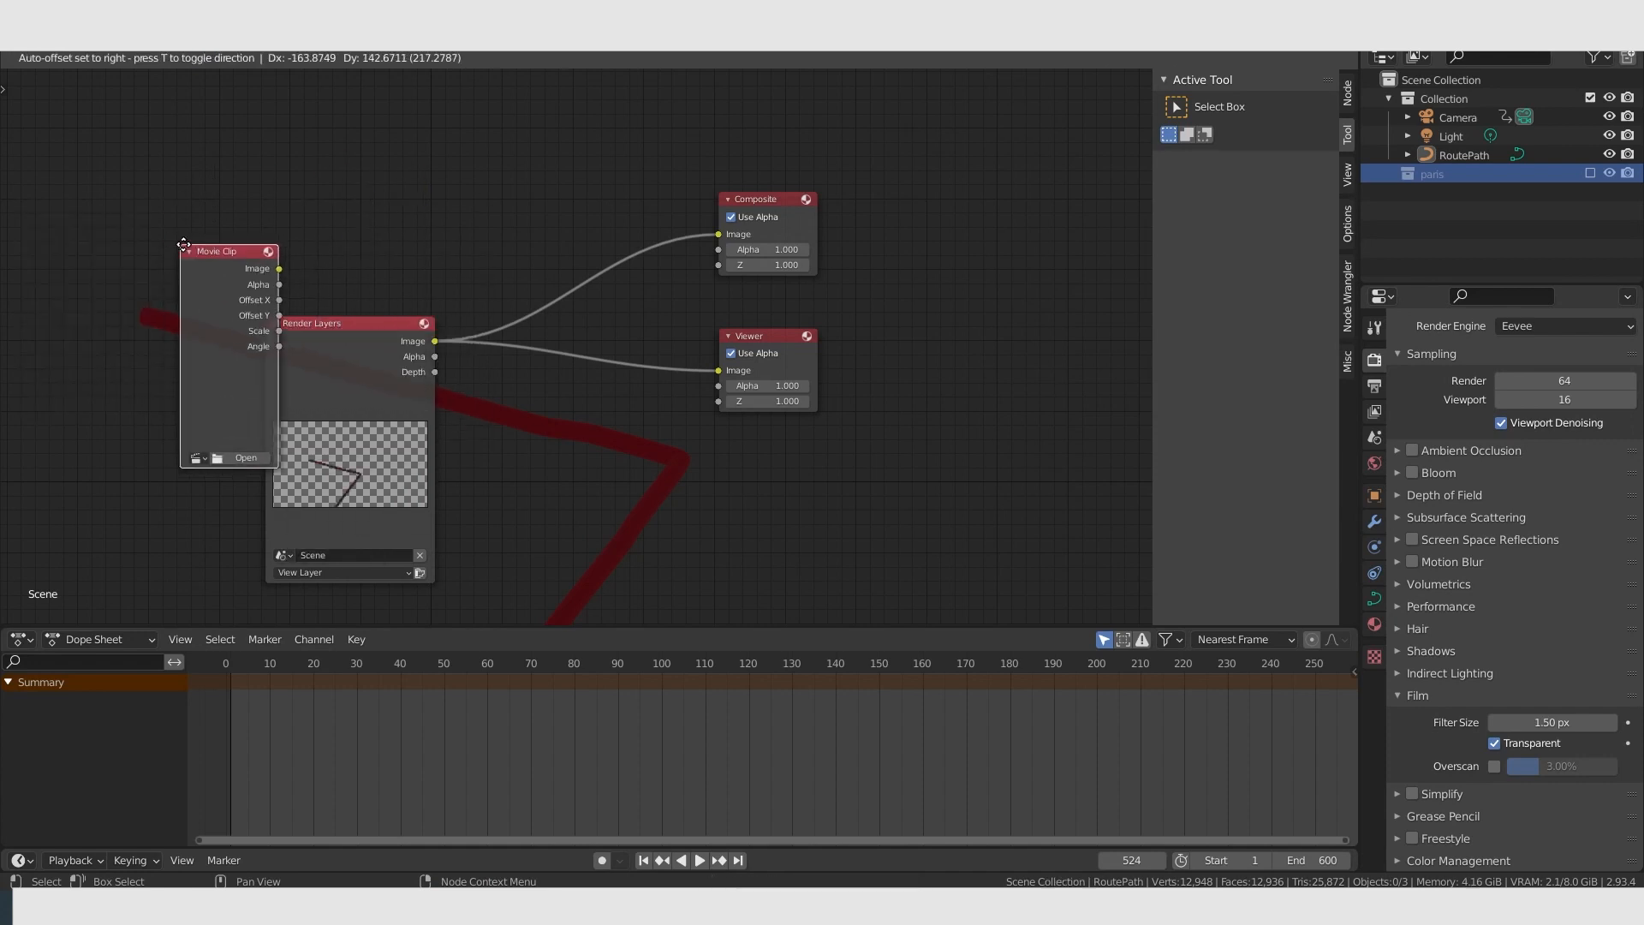
{"action": "left_click", "coordinate": [95, 213]}
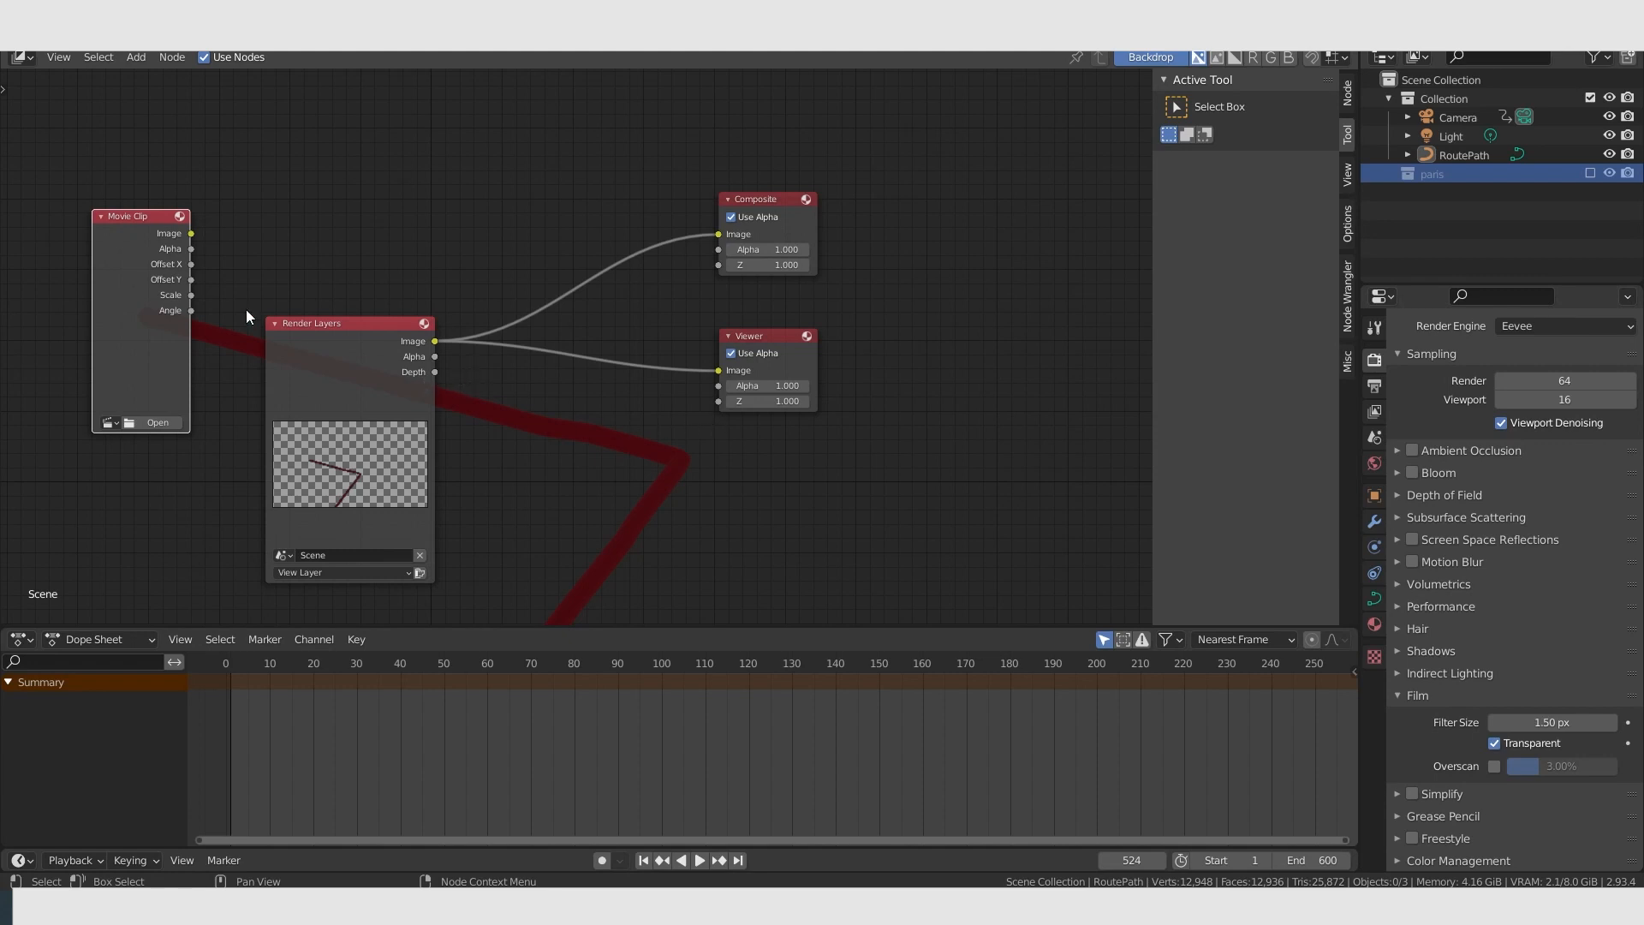
{"action": "left_click", "coordinate": [113, 423]}
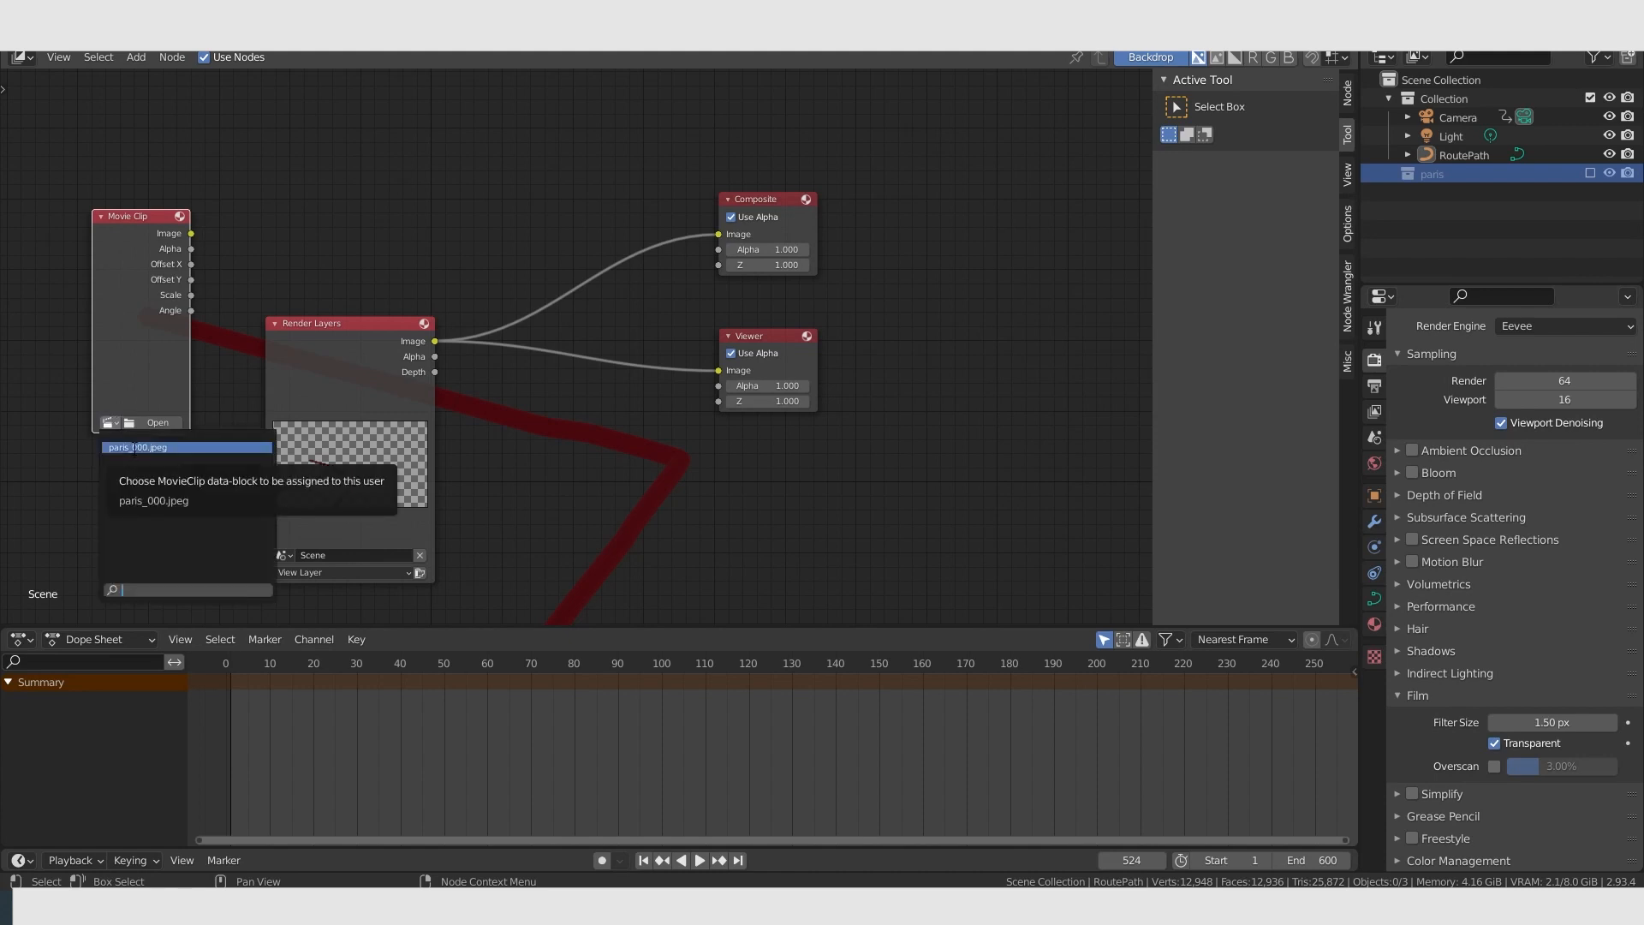
{"action": "left_click", "coordinate": [134, 447]}
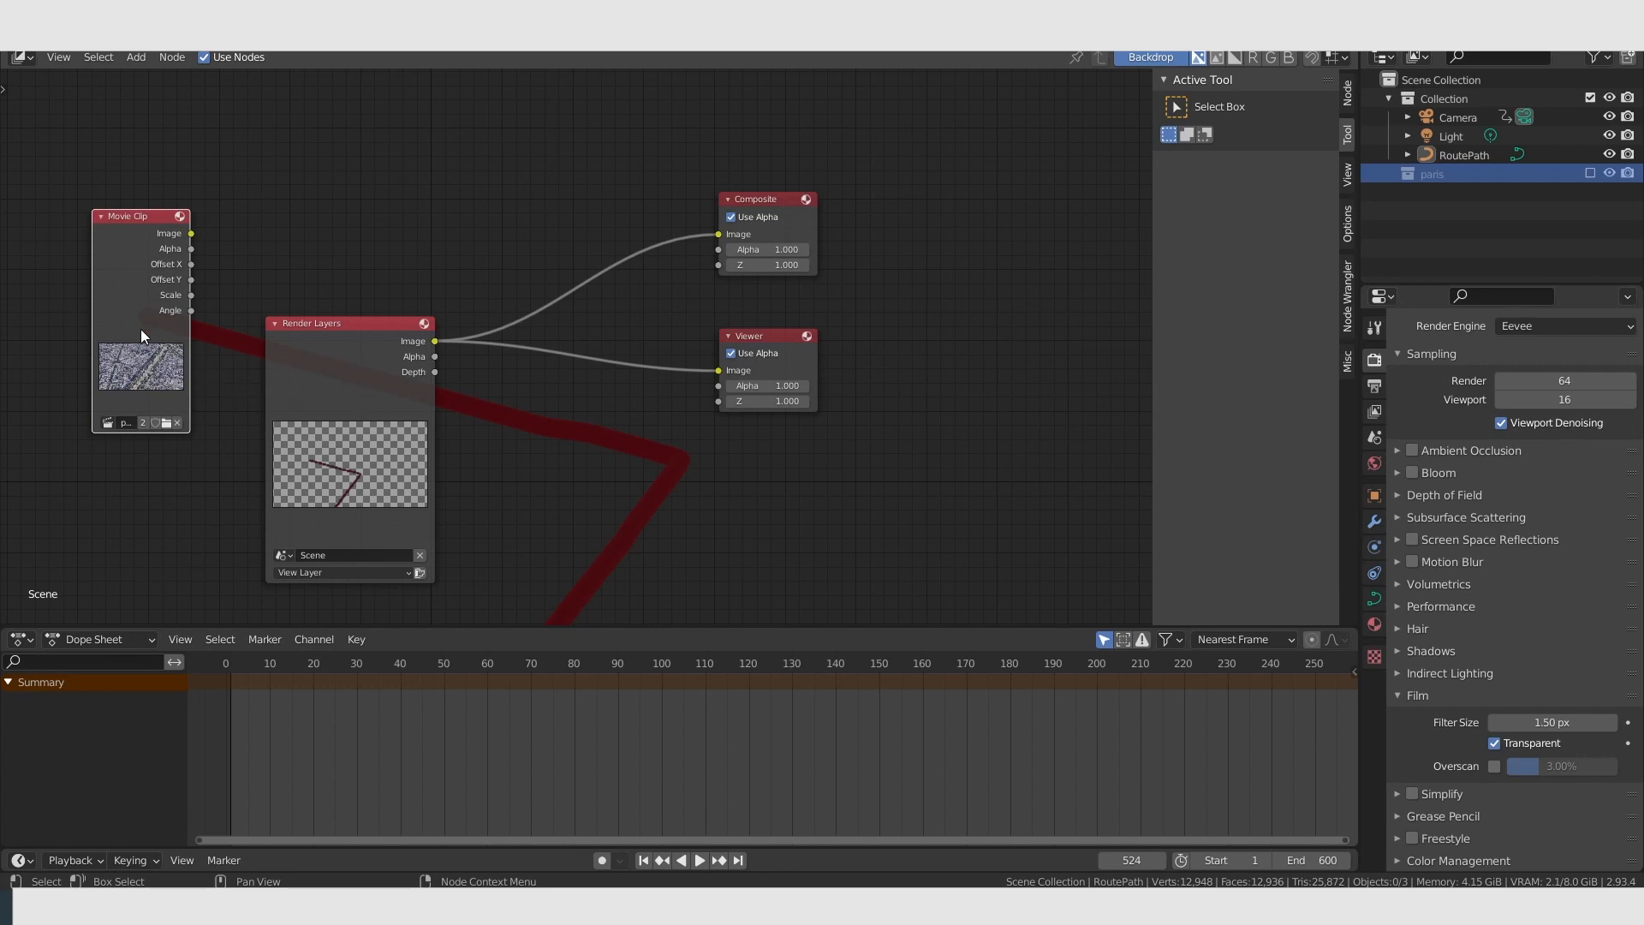
Add an Alpha Over node between the input nodes and the Composite node, making room by shifting the Render Layers node.
{"action": "left_click_drag", "start_coordinate": [315, 359], "coordinate": [336, 388]}
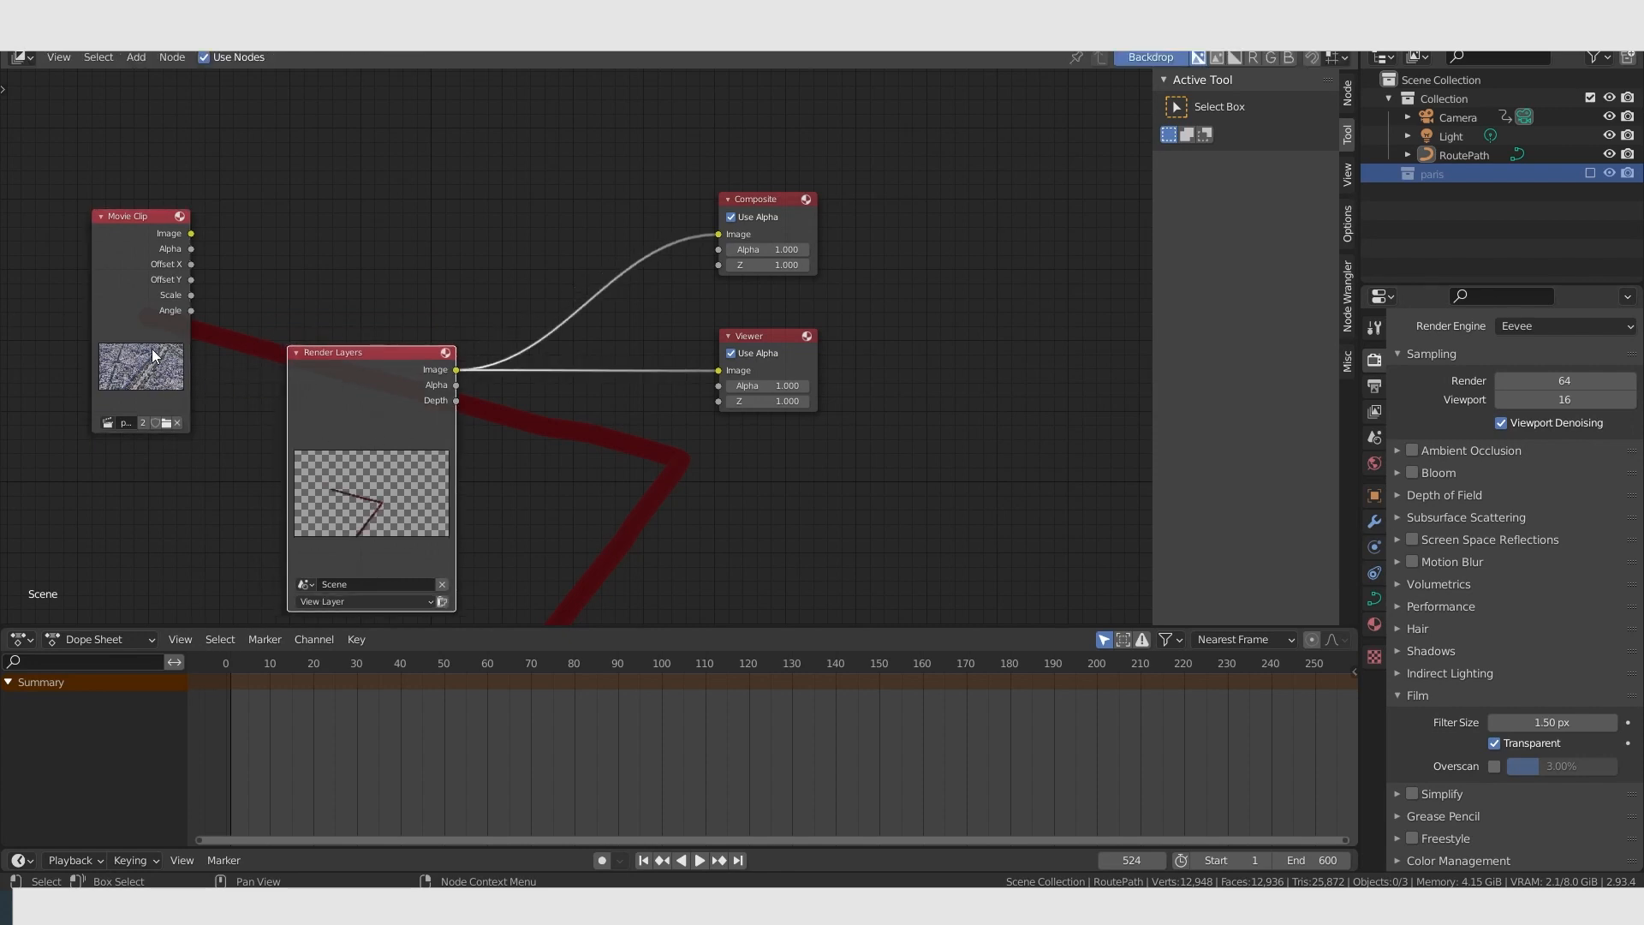
{"action": "left_click", "coordinate": [435, 214]}
{"action": "key", "text": "shift+a"}
{"action": "mouse_move", "coordinate": [363, 219]}
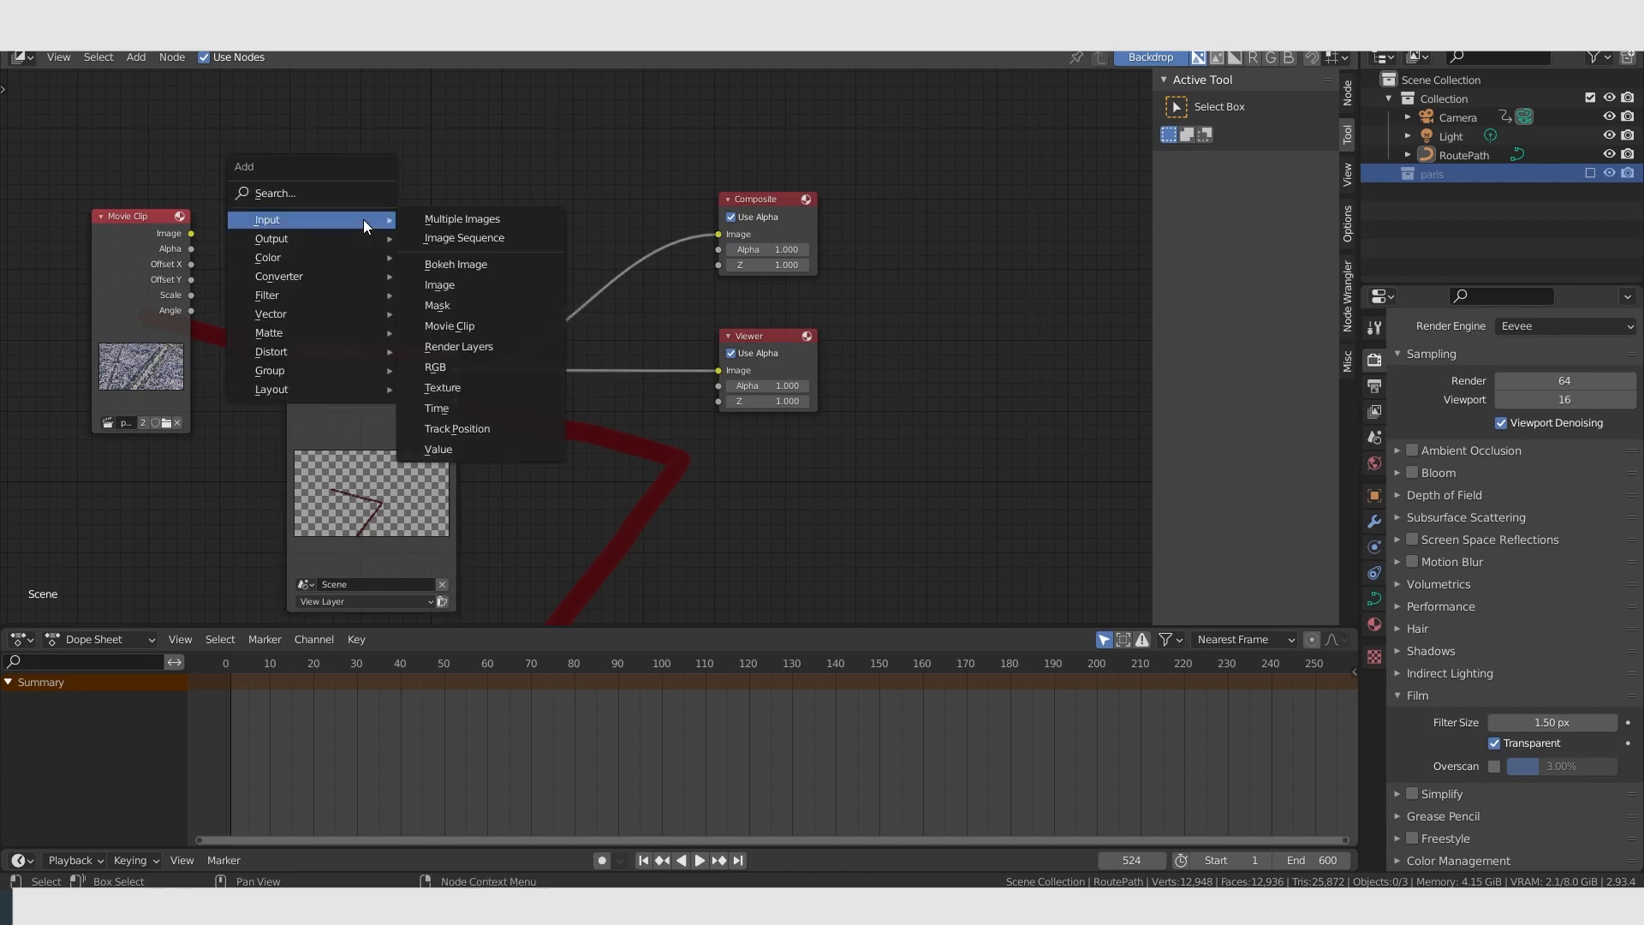
{"action": "left_click", "coordinate": [339, 190]}
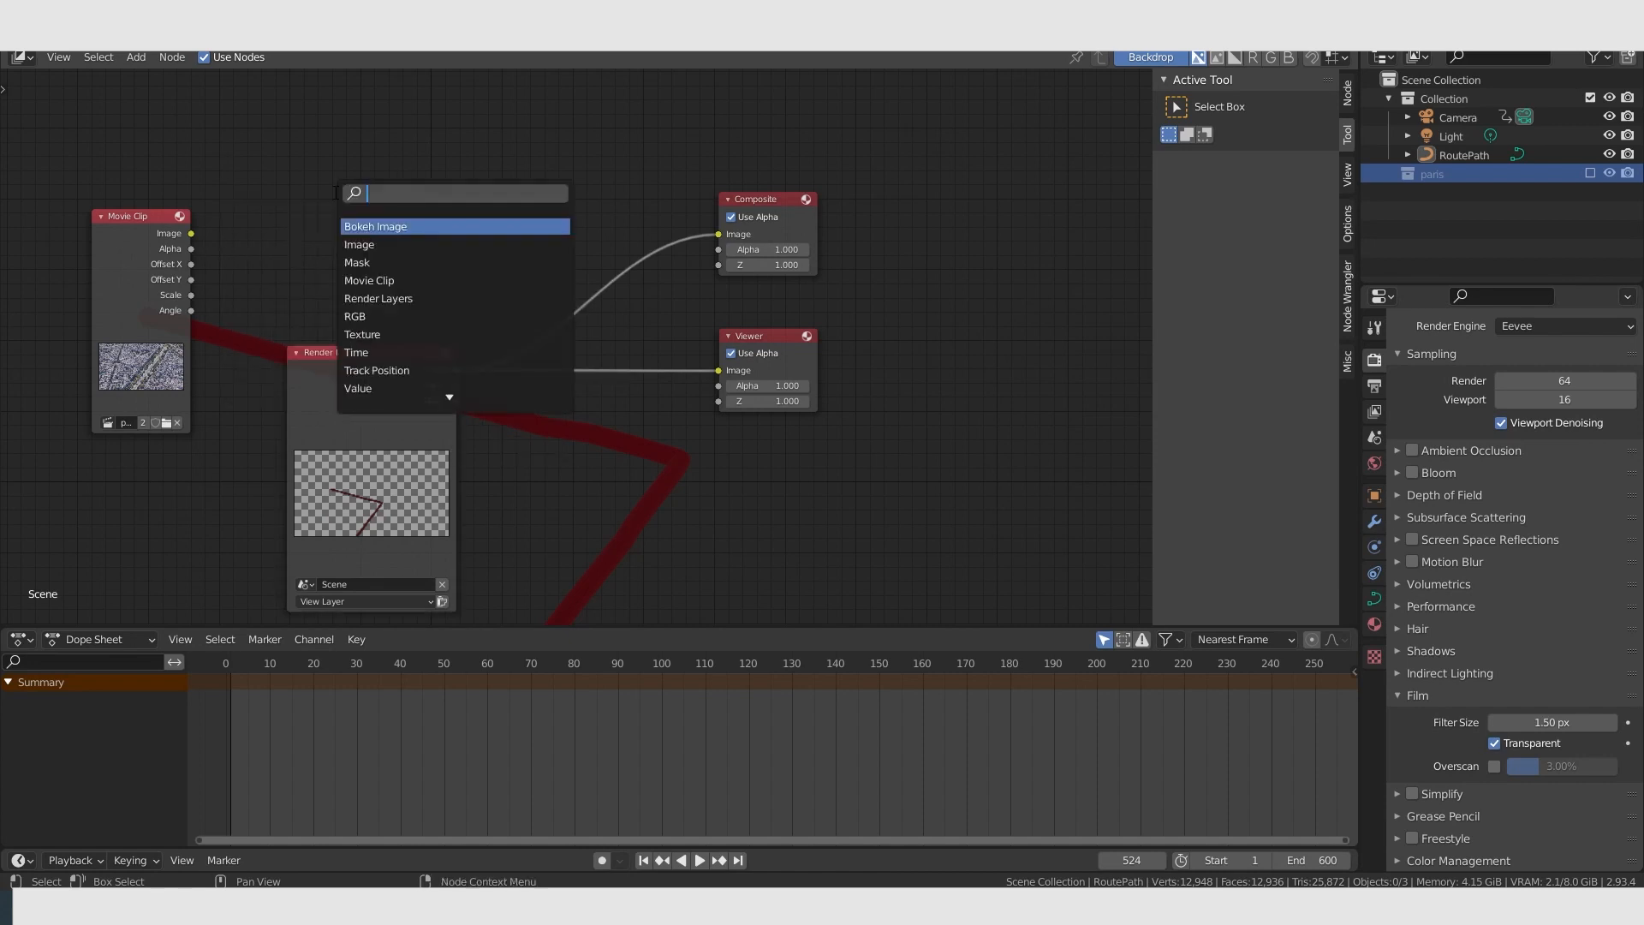
{"action": "type", "text": "alp"}
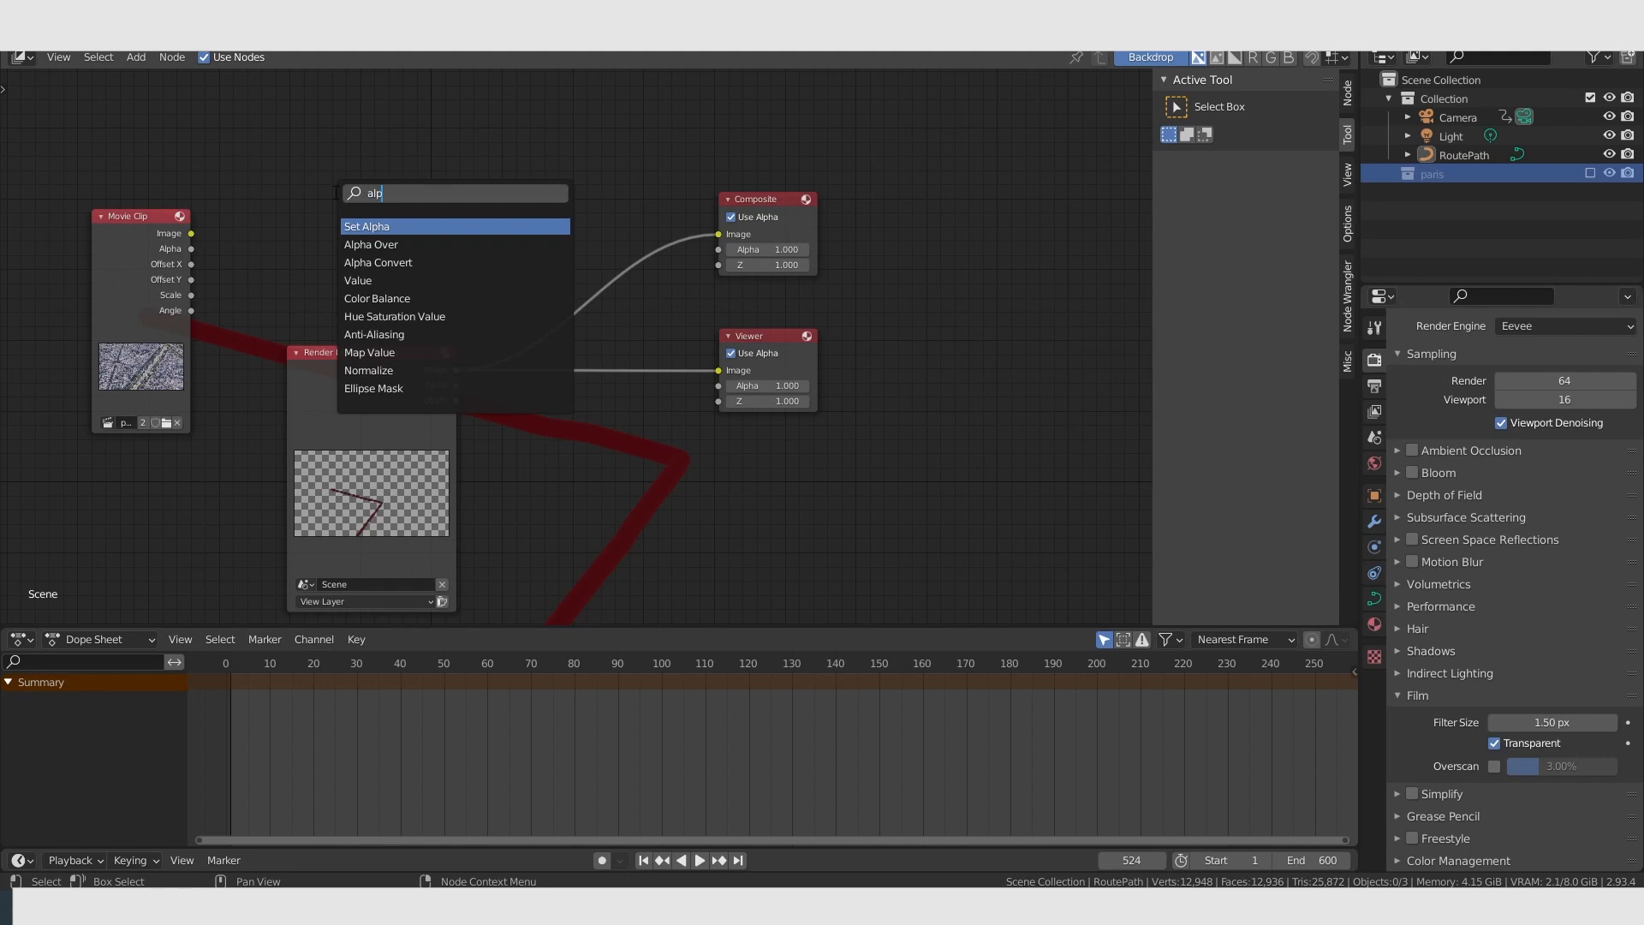
{"action": "left_click", "coordinate": [397, 246]}
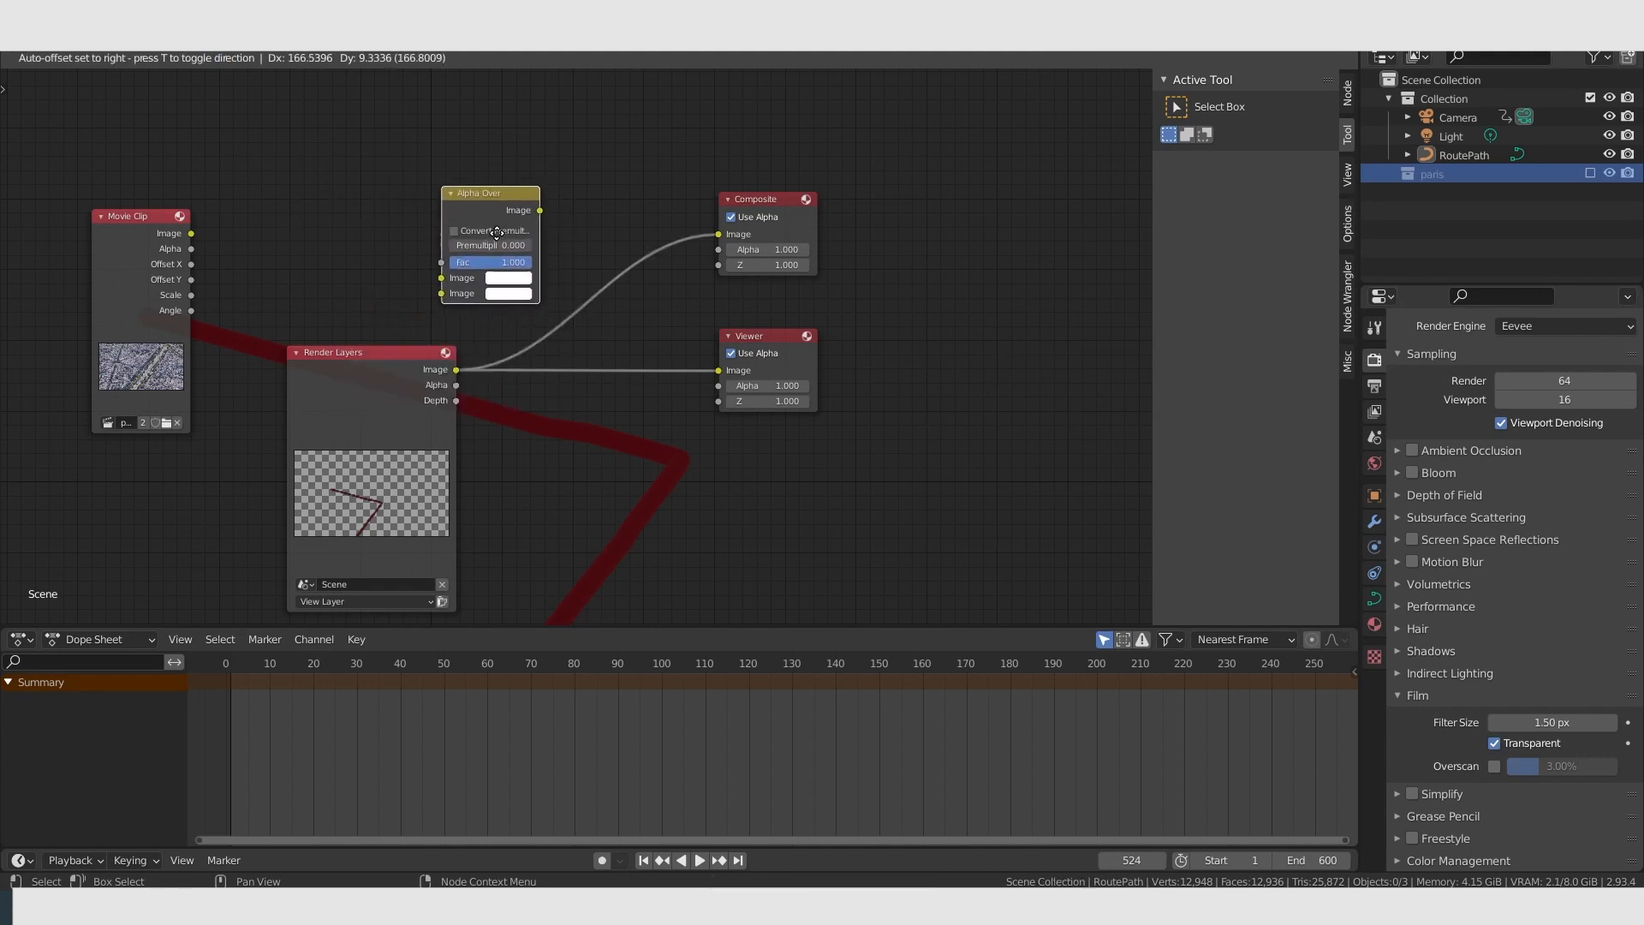
{"action": "left_click", "coordinate": [436, 221]}
Connect the Movie Clip and Render Layers images to Alpha Over's first and second image inputs, and its output to Composite and Viewer.
{"action": "left_click_drag", "start_coordinate": [356, 352], "coordinate": [303, 392]}
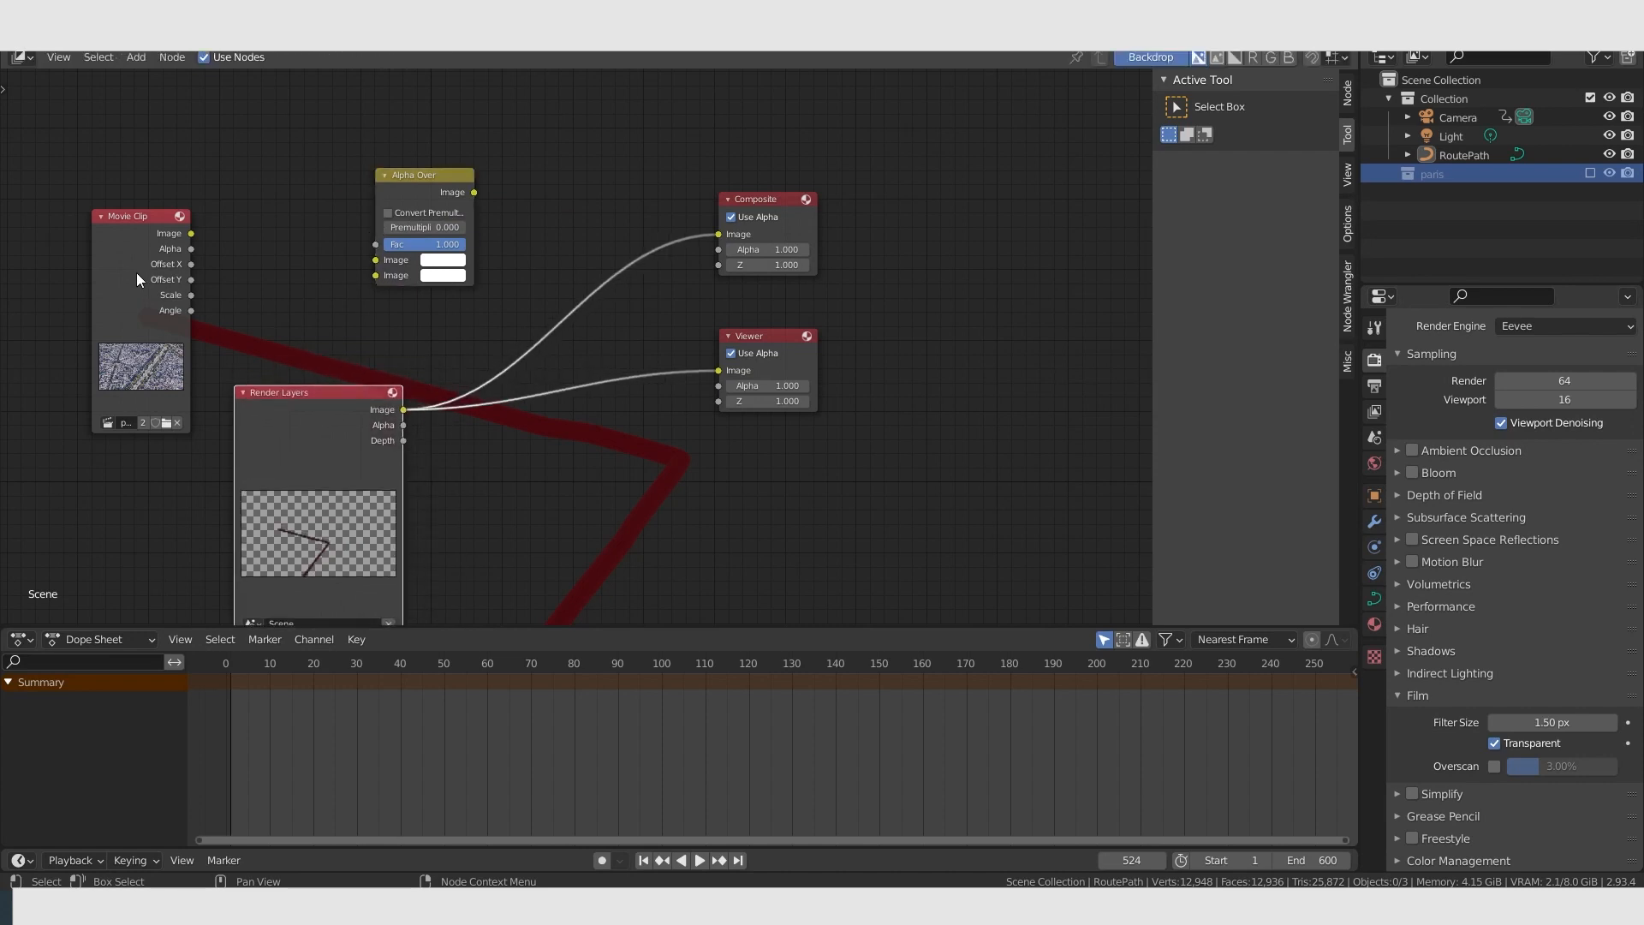
{"action": "left_click_drag", "start_coordinate": [181, 249], "coordinate": [376, 260]}
{"action": "left_click_drag", "start_coordinate": [356, 384], "coordinate": [375, 275]}
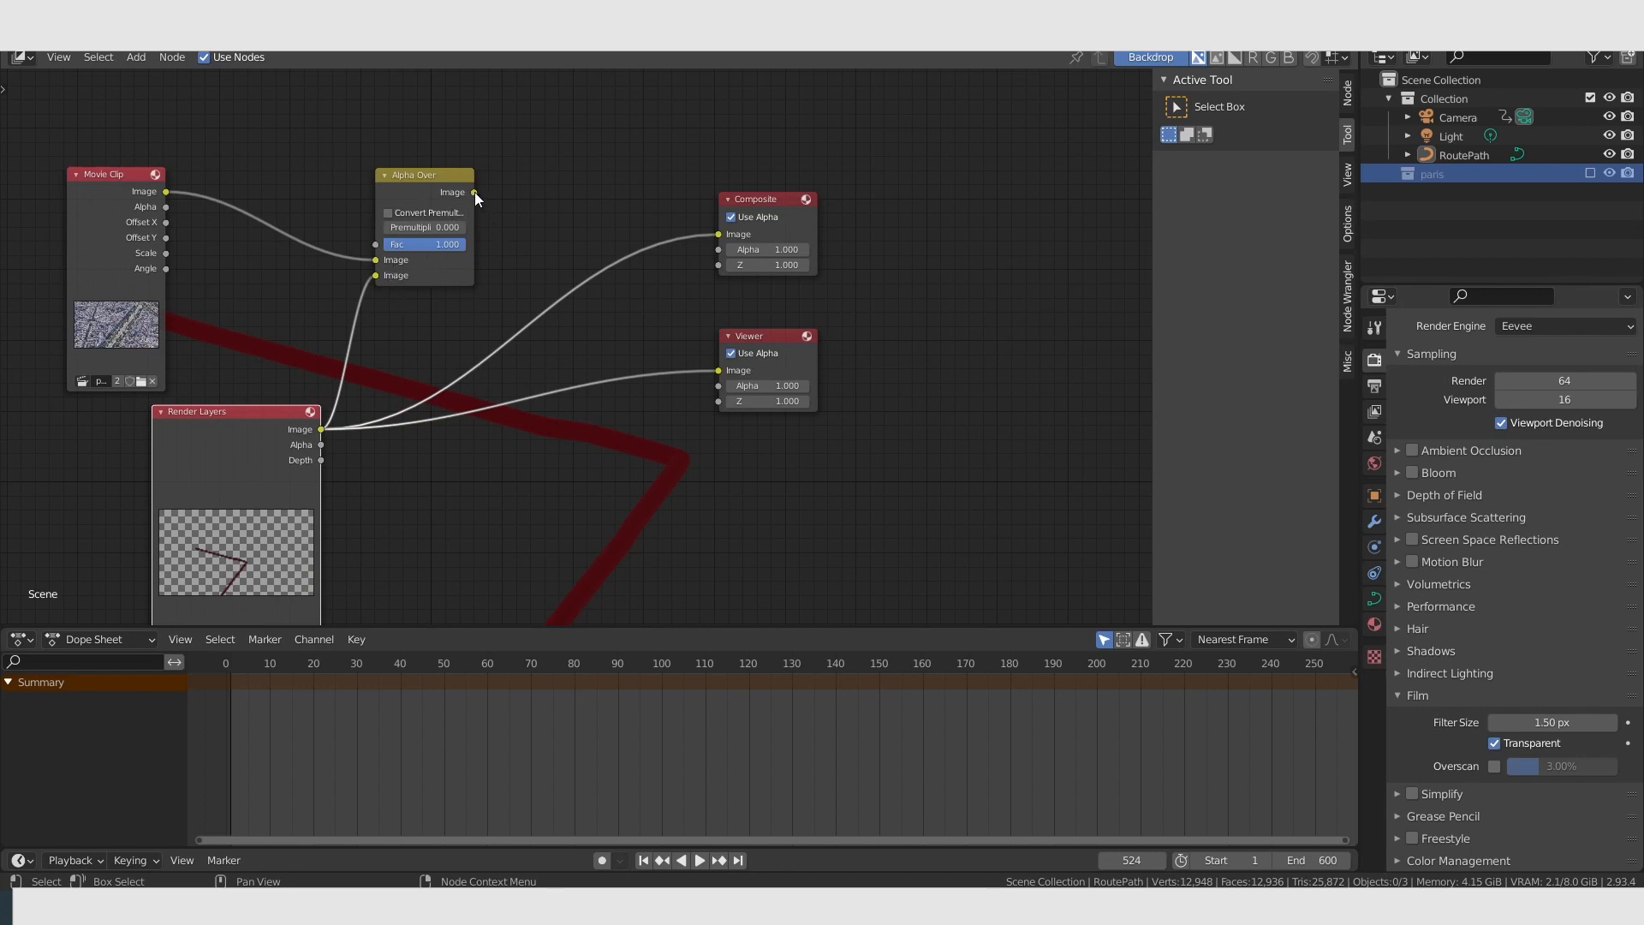
{"action": "left_click_drag", "start_coordinate": [474, 192], "coordinate": [717, 236]}
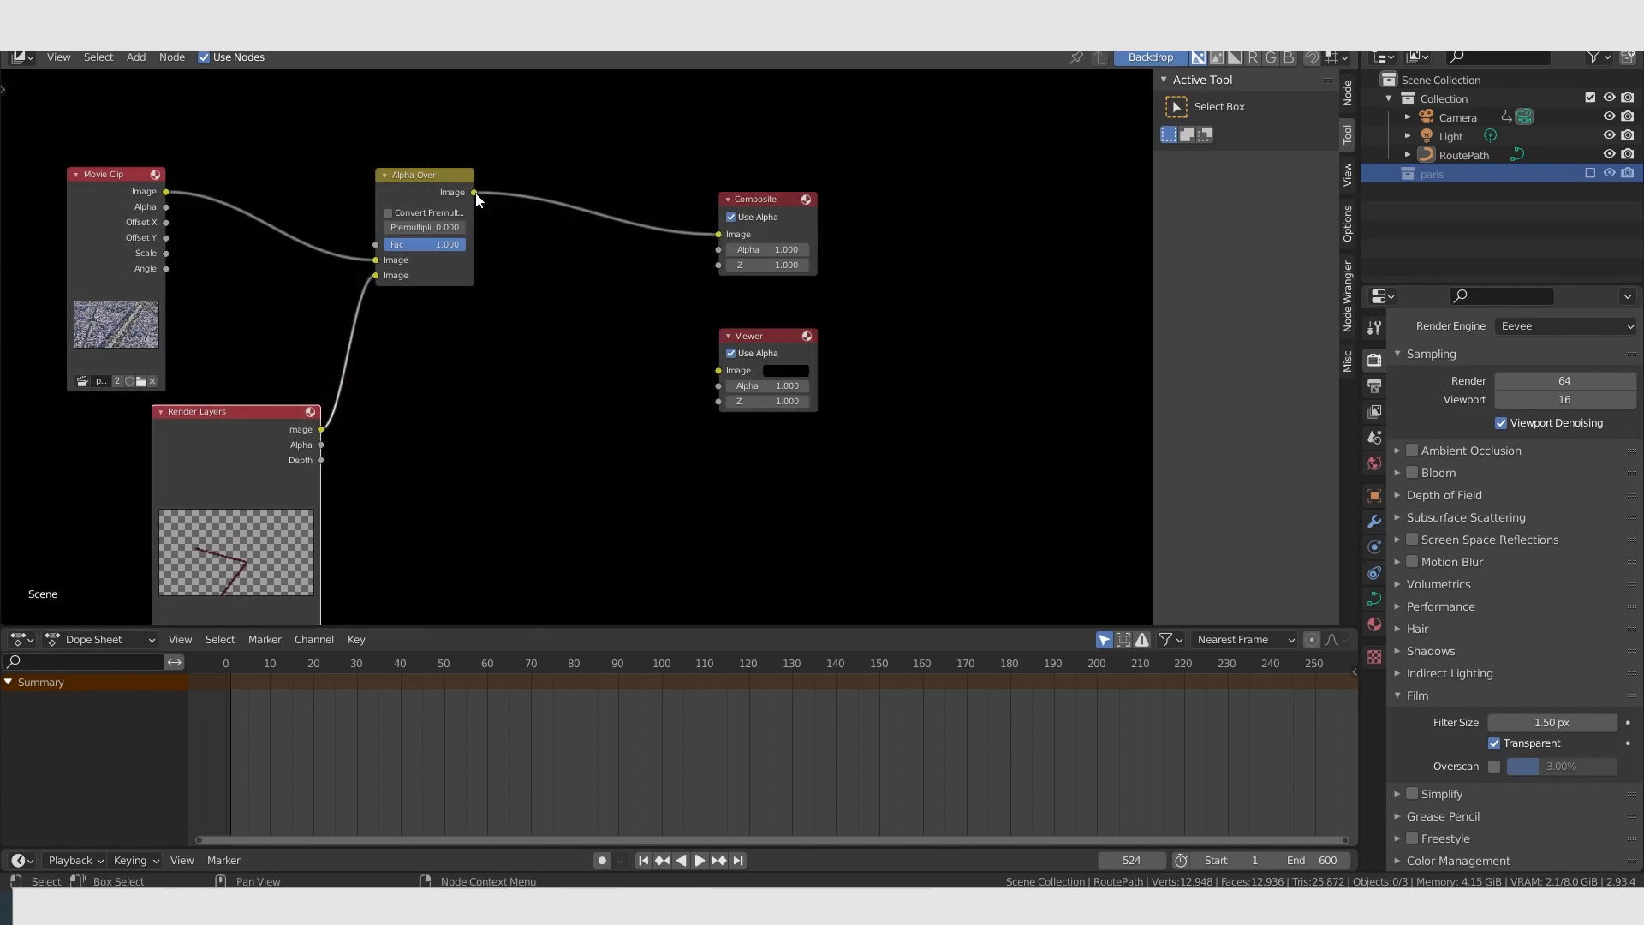
{"action": "left_click_drag", "start_coordinate": [475, 193], "coordinate": [718, 371]}
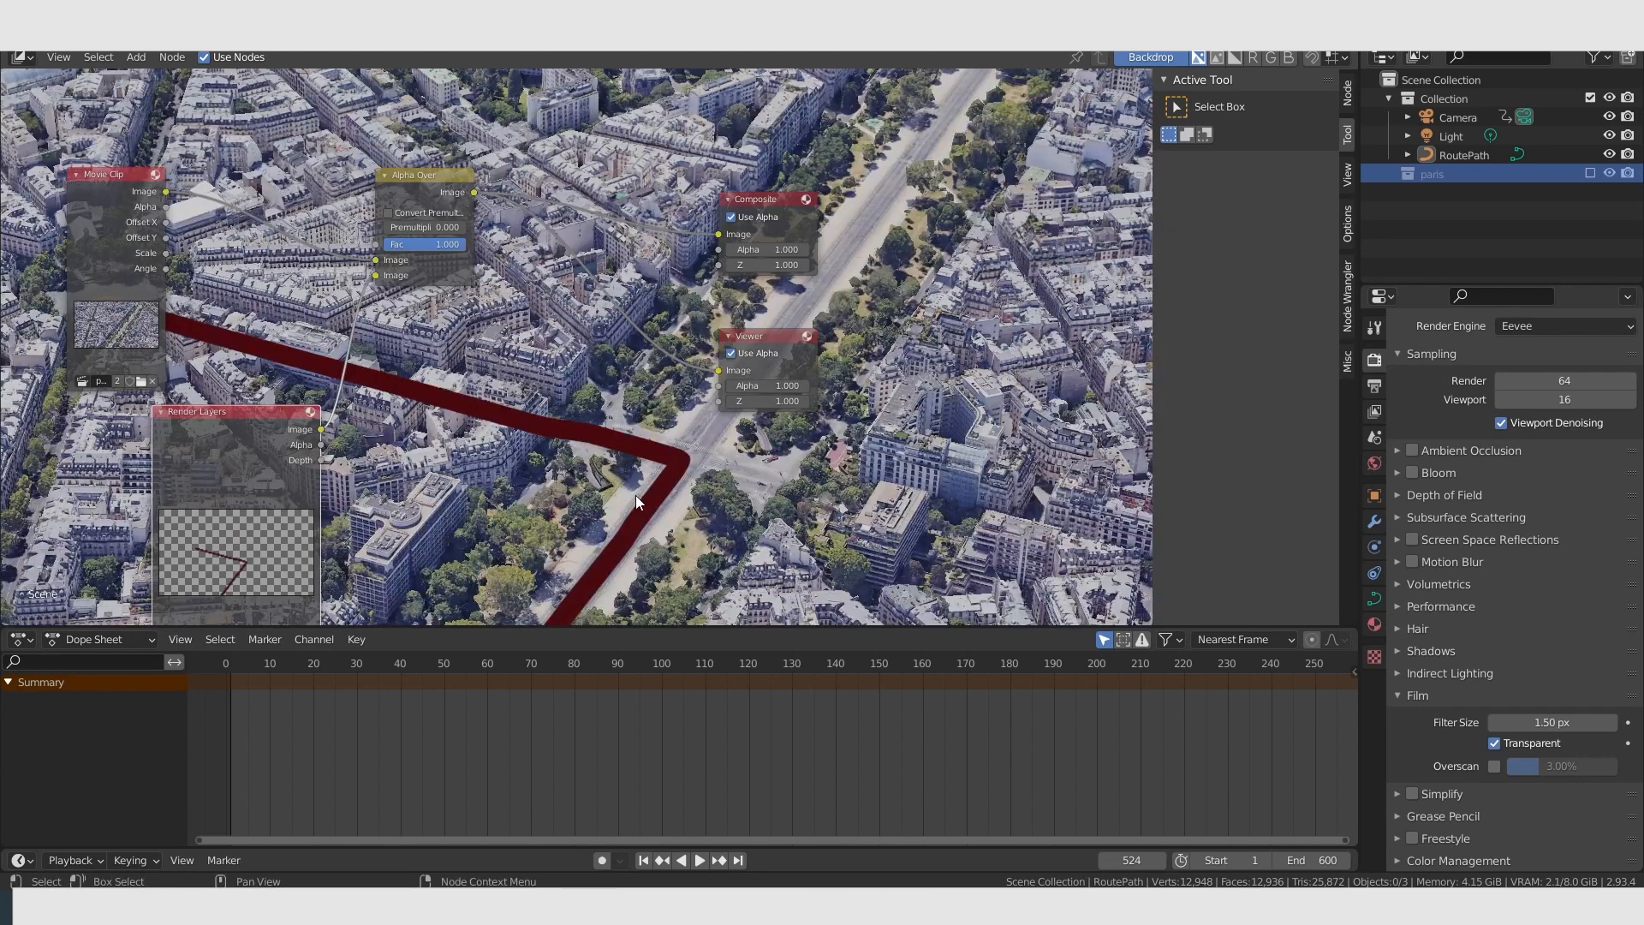
Render the current frame with the new compositing setup and examine the route over the Paris footage.
{"action": "scroll", "coordinate": [600, 484], "scroll_direction": "down", "scroll_amount": 1}
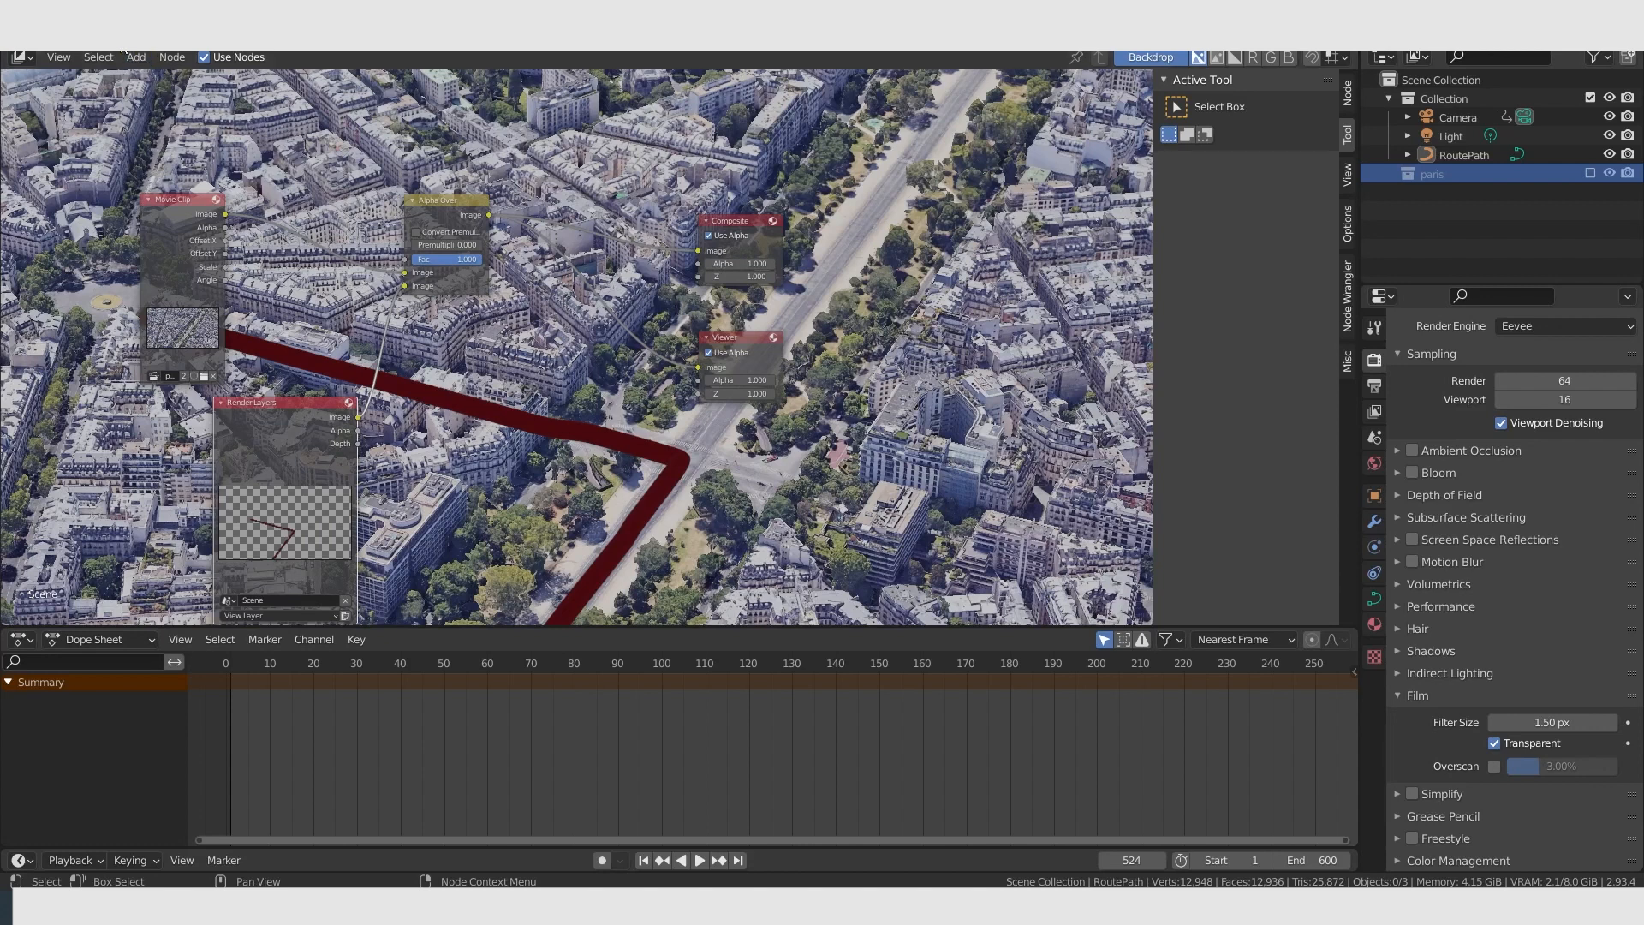
{"action": "left_click", "coordinate": [129, 57]}
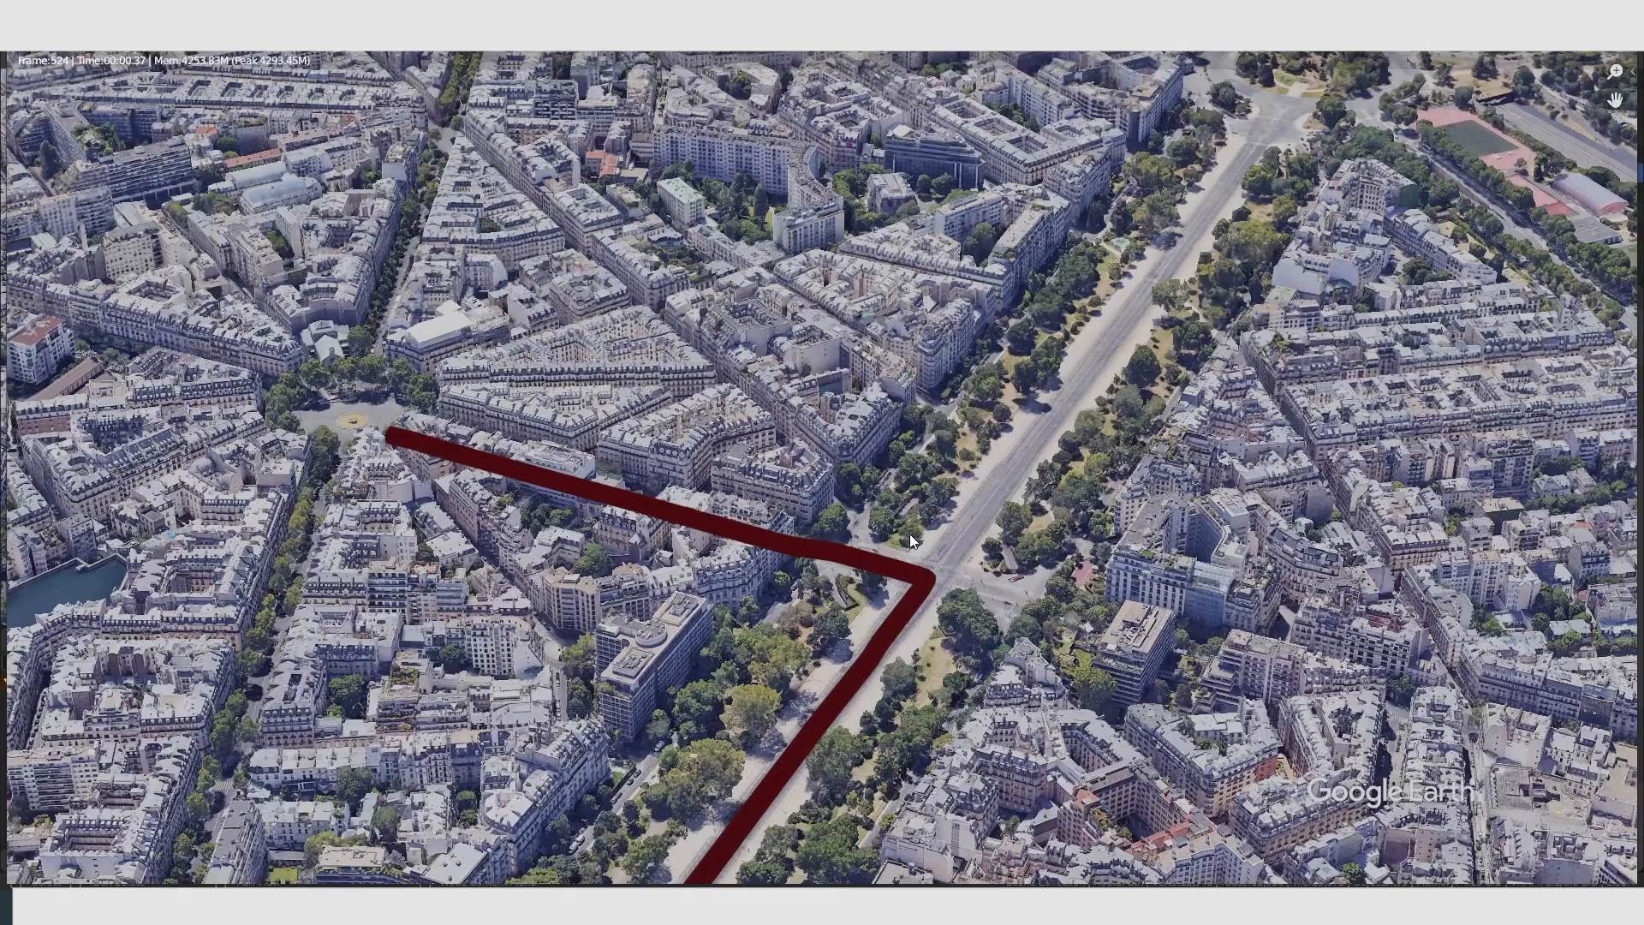
{"action": "scroll", "coordinate": [886, 537], "scroll_direction": "down", "scroll_amount": 2}
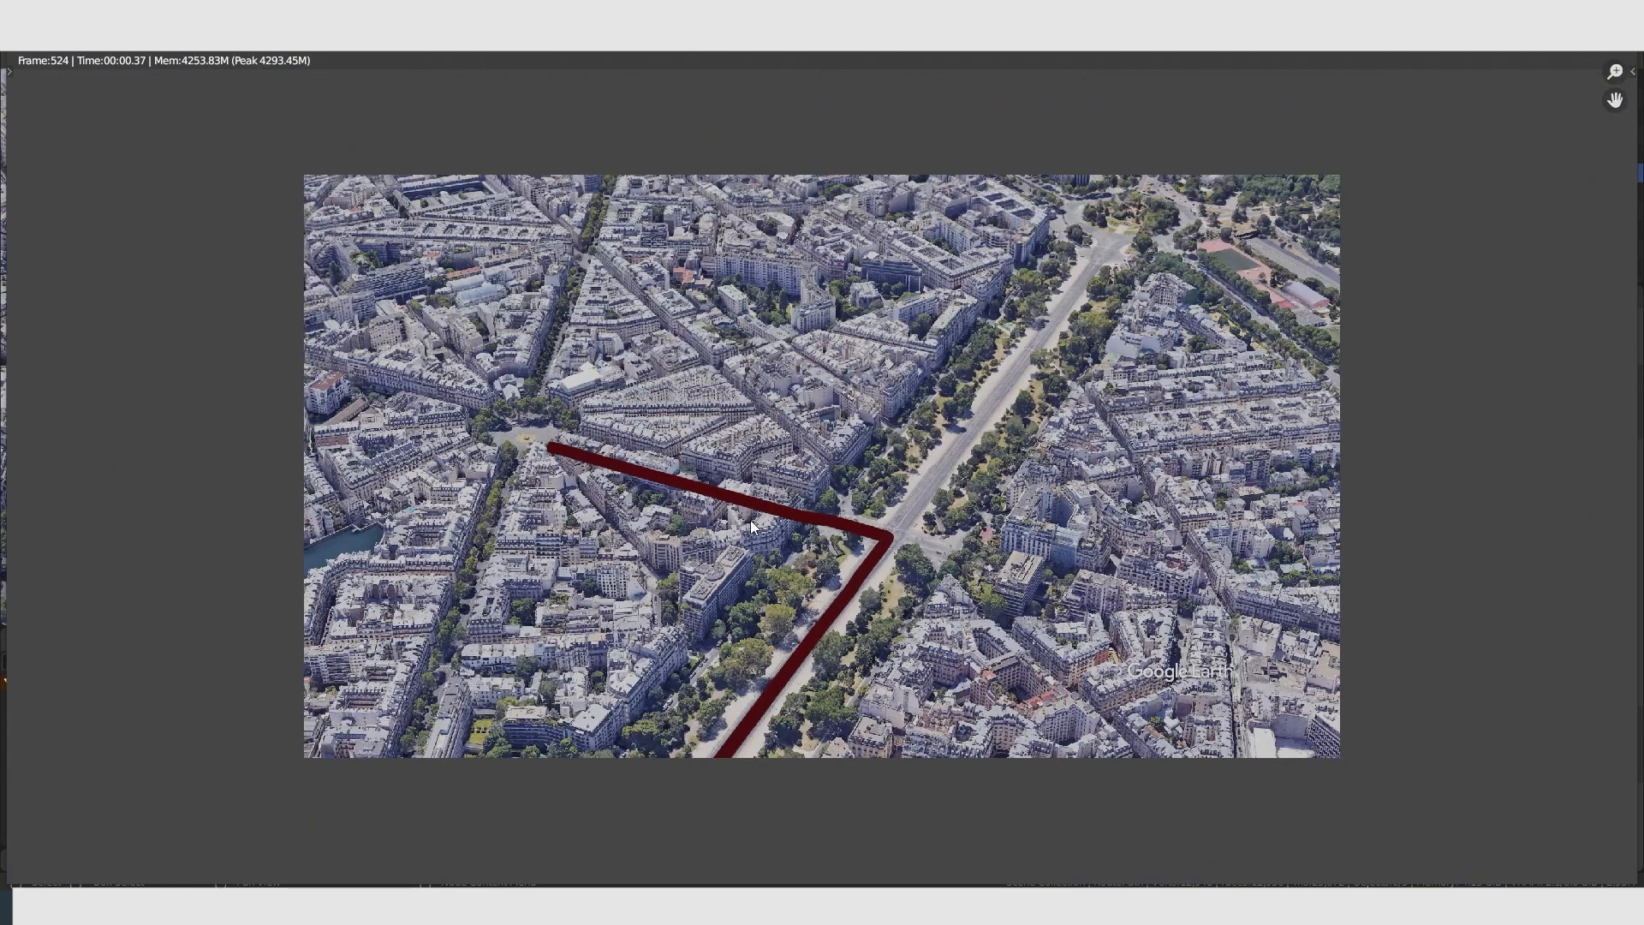
{"action": "scroll", "coordinate": [751, 522], "scroll_direction": "up", "scroll_amount": 1}
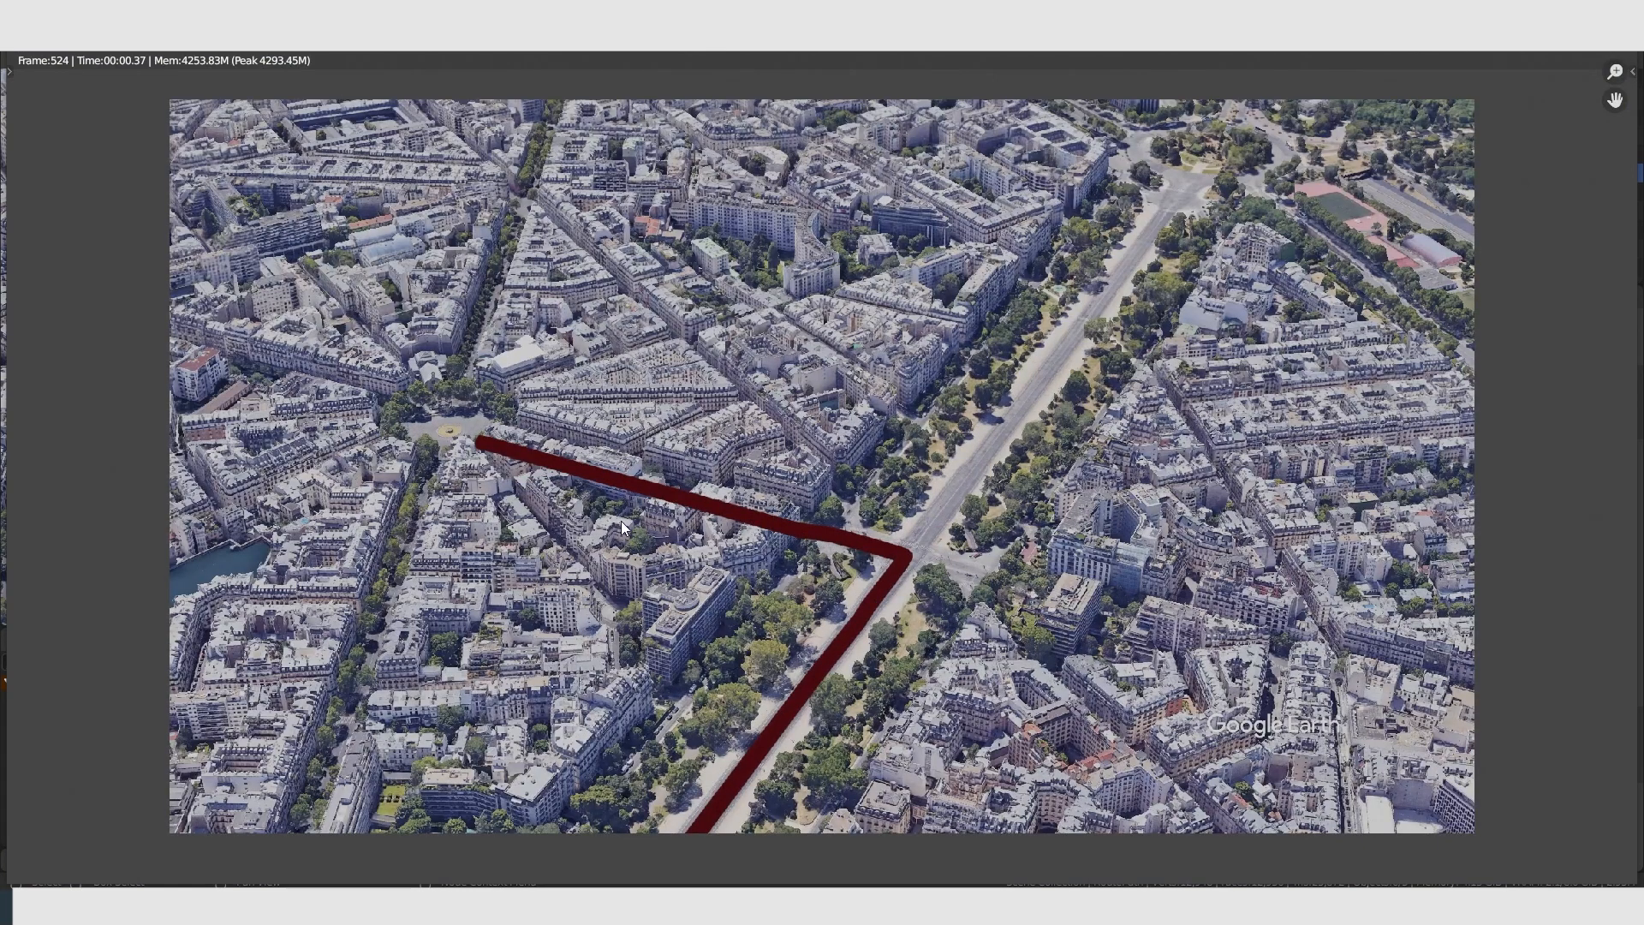
{"action": "scroll", "coordinate": [622, 524], "scroll_direction": "up", "scroll_amount": 1}
{"action": "scroll", "coordinate": [647, 515], "scroll_direction": "up", "scroll_amount": 1}
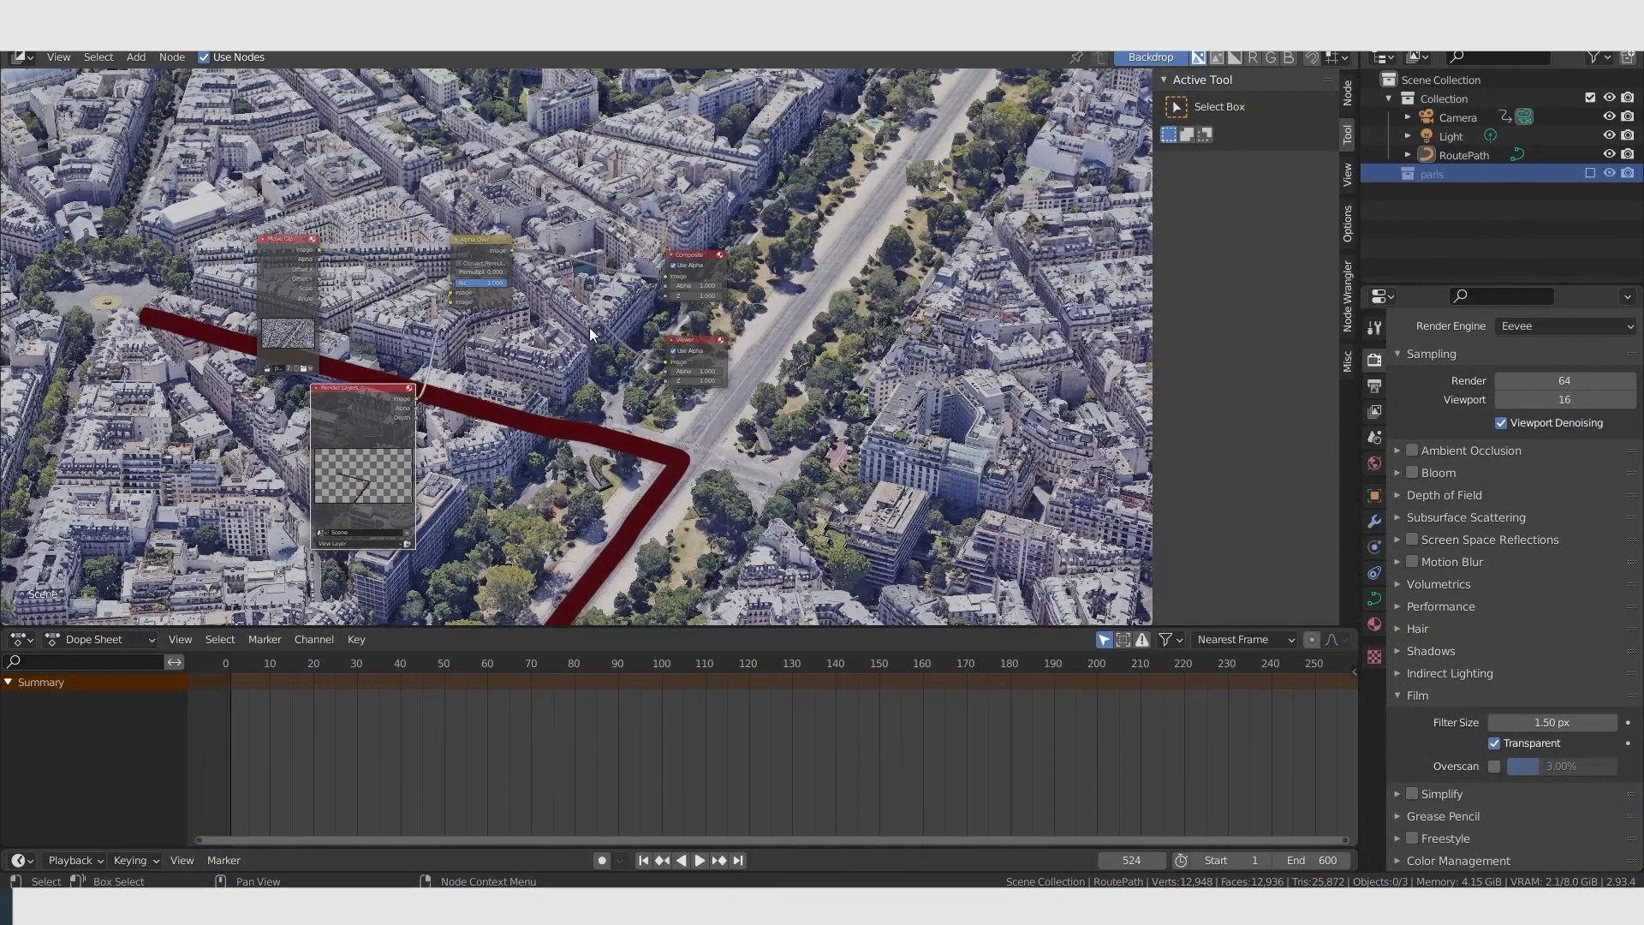
Duplicate the Movie Clip node and place the copy just to the left of the original.
{"action": "middle_click_drag", "start_coordinate": [589, 327], "coordinate": [871, 349]}
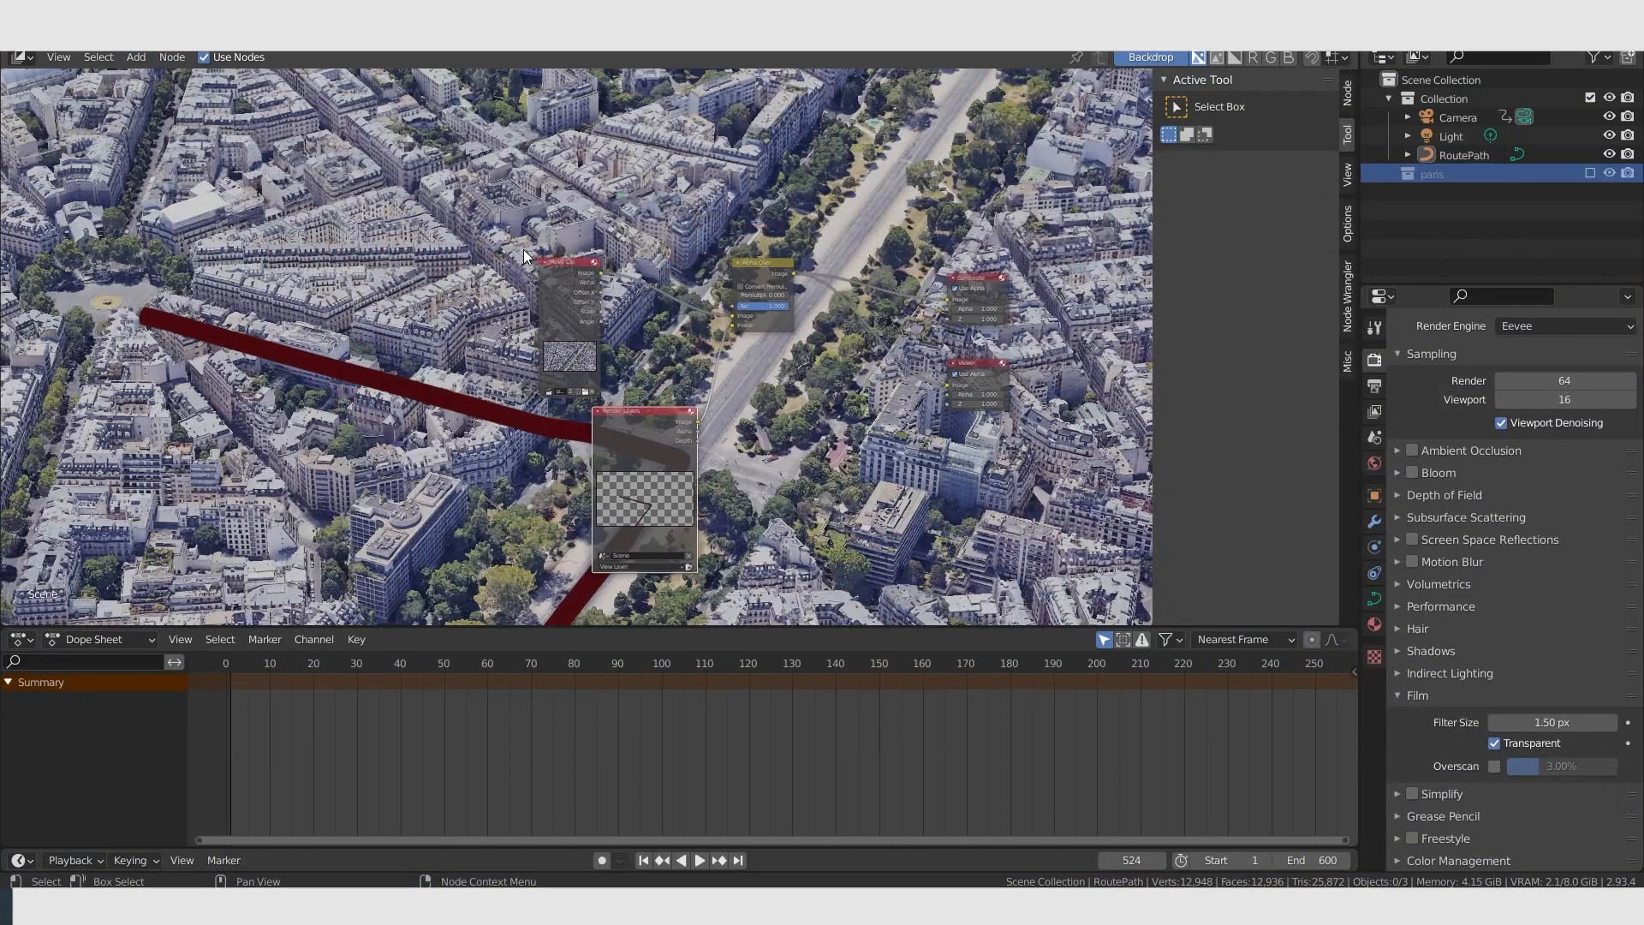
{"action": "scroll", "coordinate": [538, 292], "scroll_direction": "up", "scroll_amount": 1}
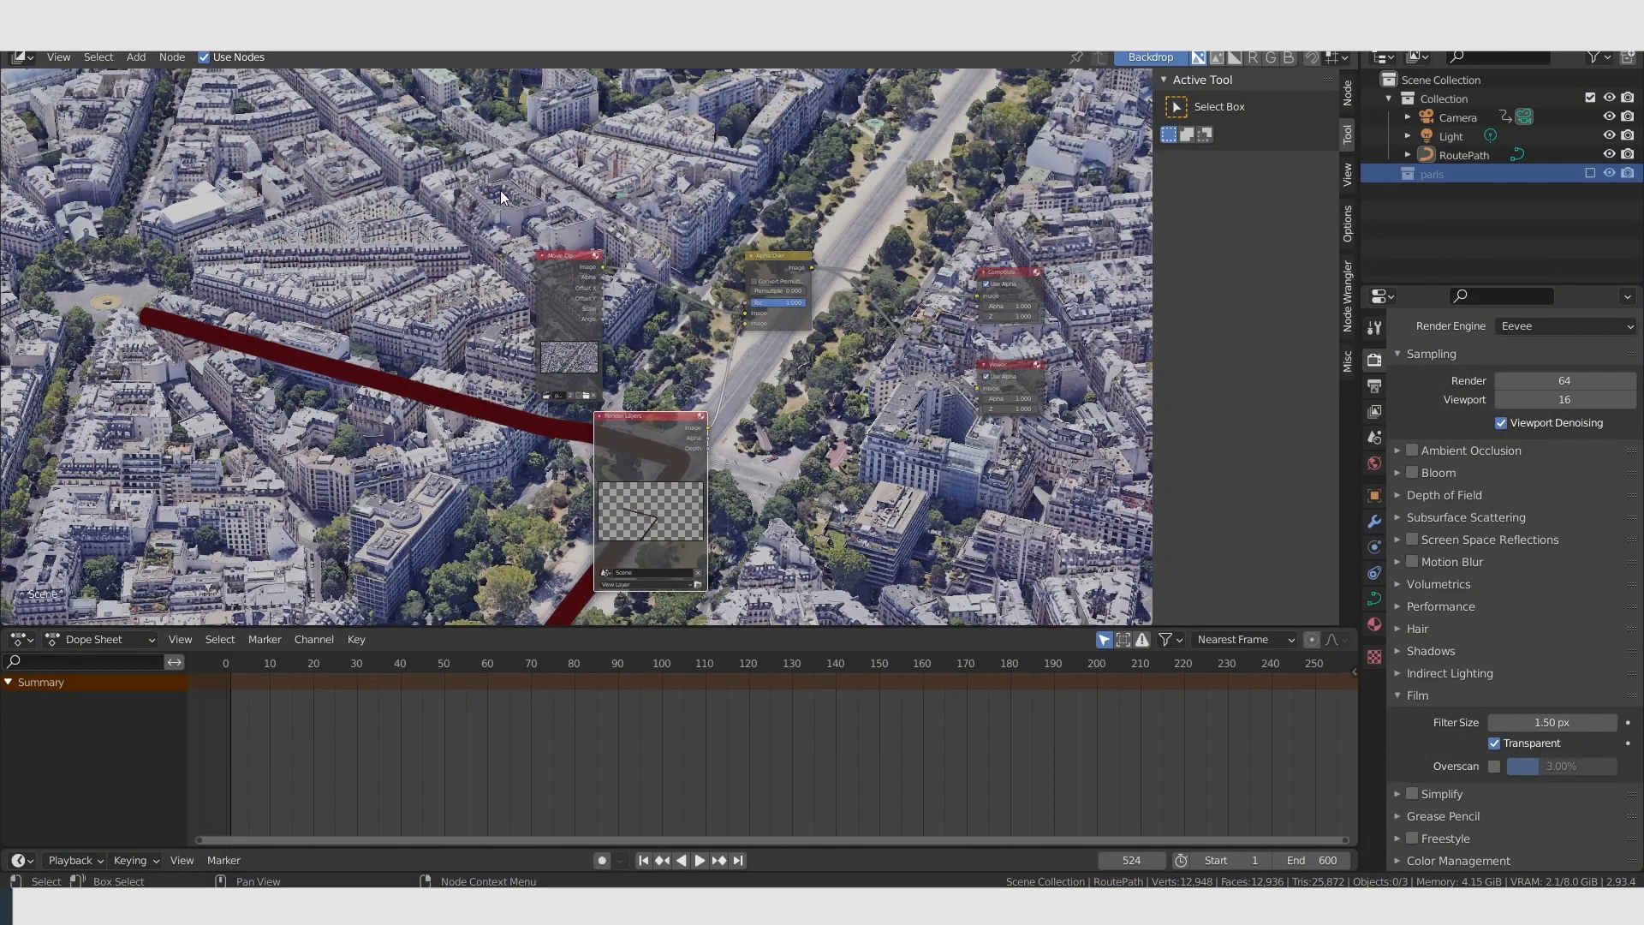
{"action": "scroll", "coordinate": [502, 192], "scroll_direction": "up", "scroll_amount": 2}
{"action": "middle_click_drag", "start_coordinate": [505, 194], "coordinate": [416, 256]}
{"action": "scroll", "coordinate": [383, 329], "scroll_direction": "down", "scroll_amount": 1}
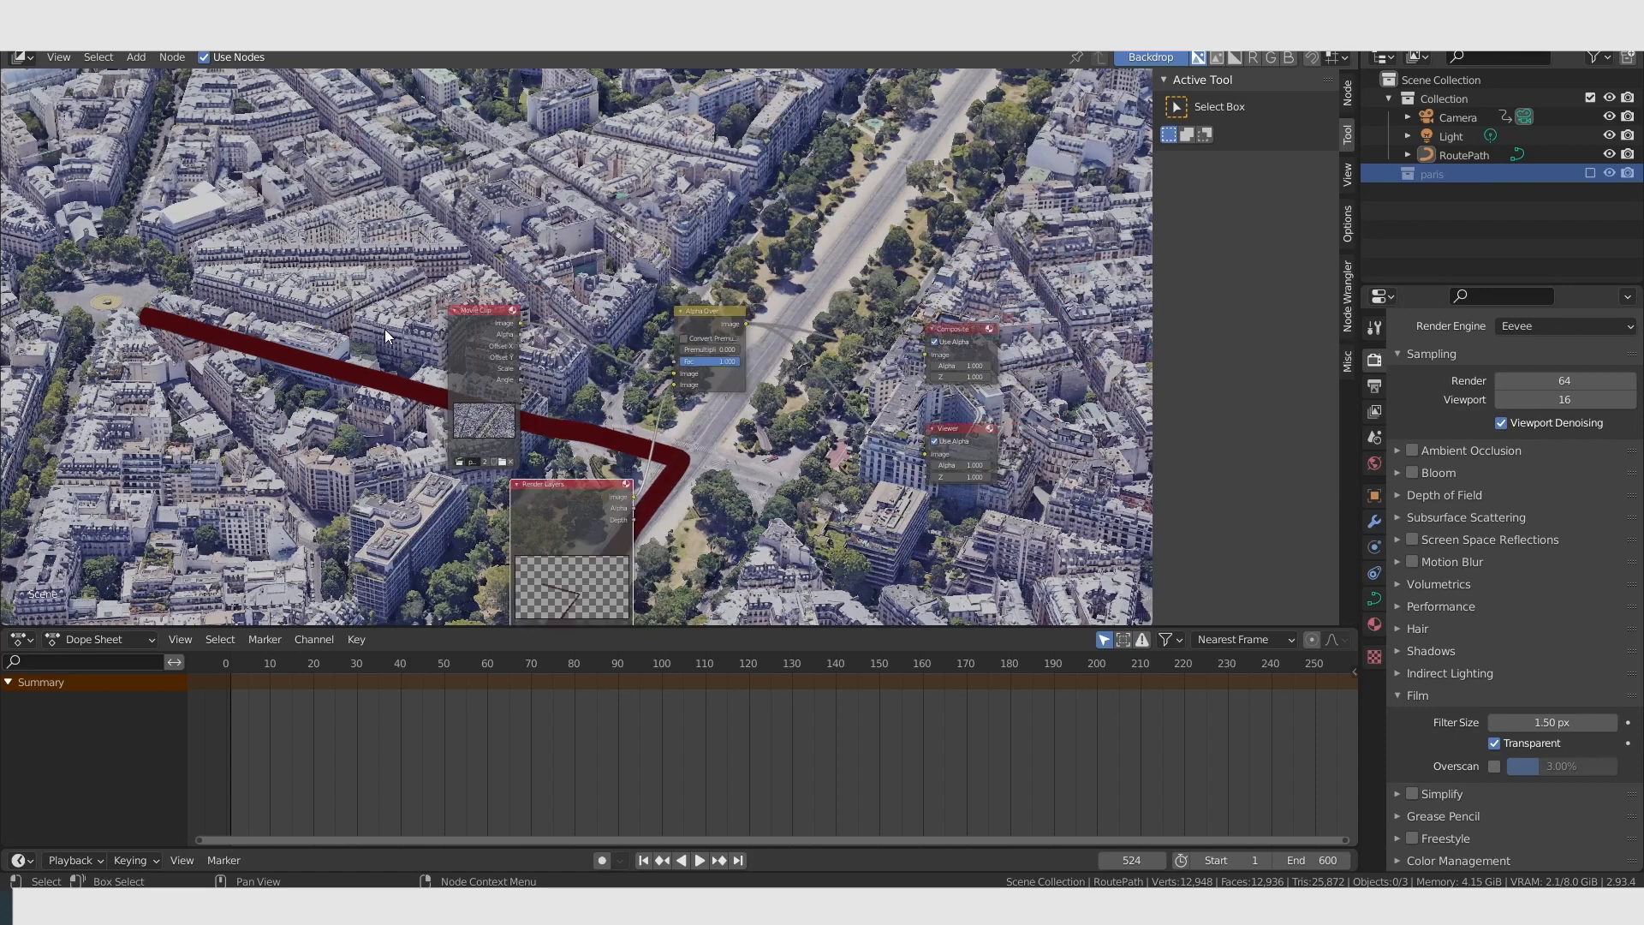
{"action": "scroll", "coordinate": [384, 329], "scroll_direction": "up", "scroll_amount": 1}
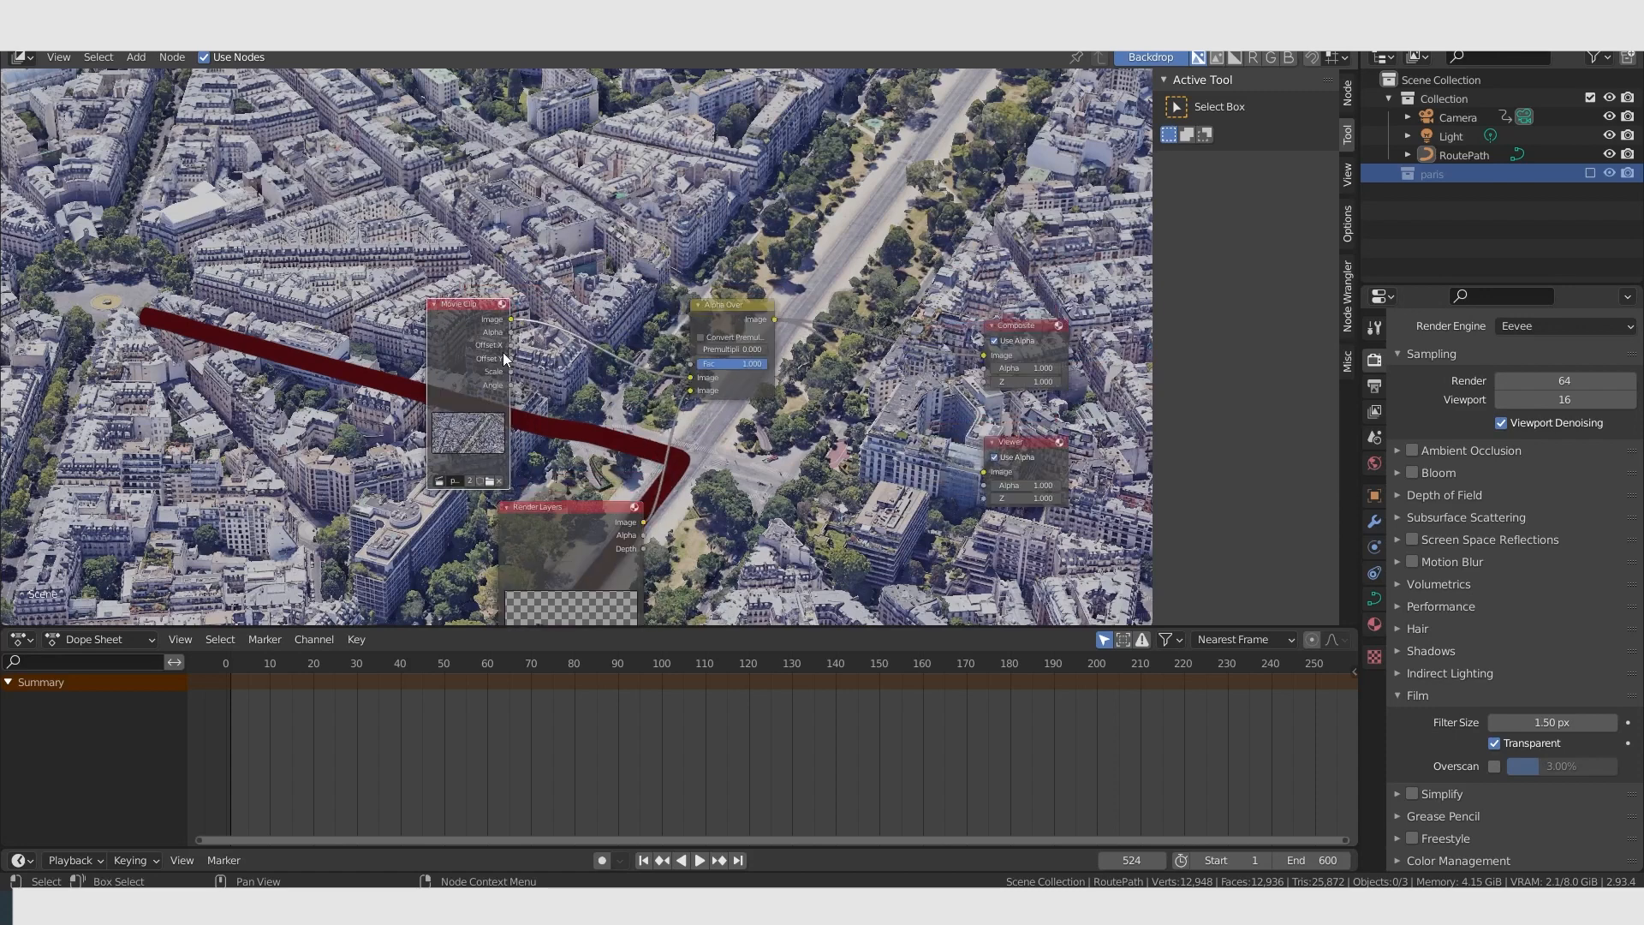
{"action": "key", "text": "shift+d"}
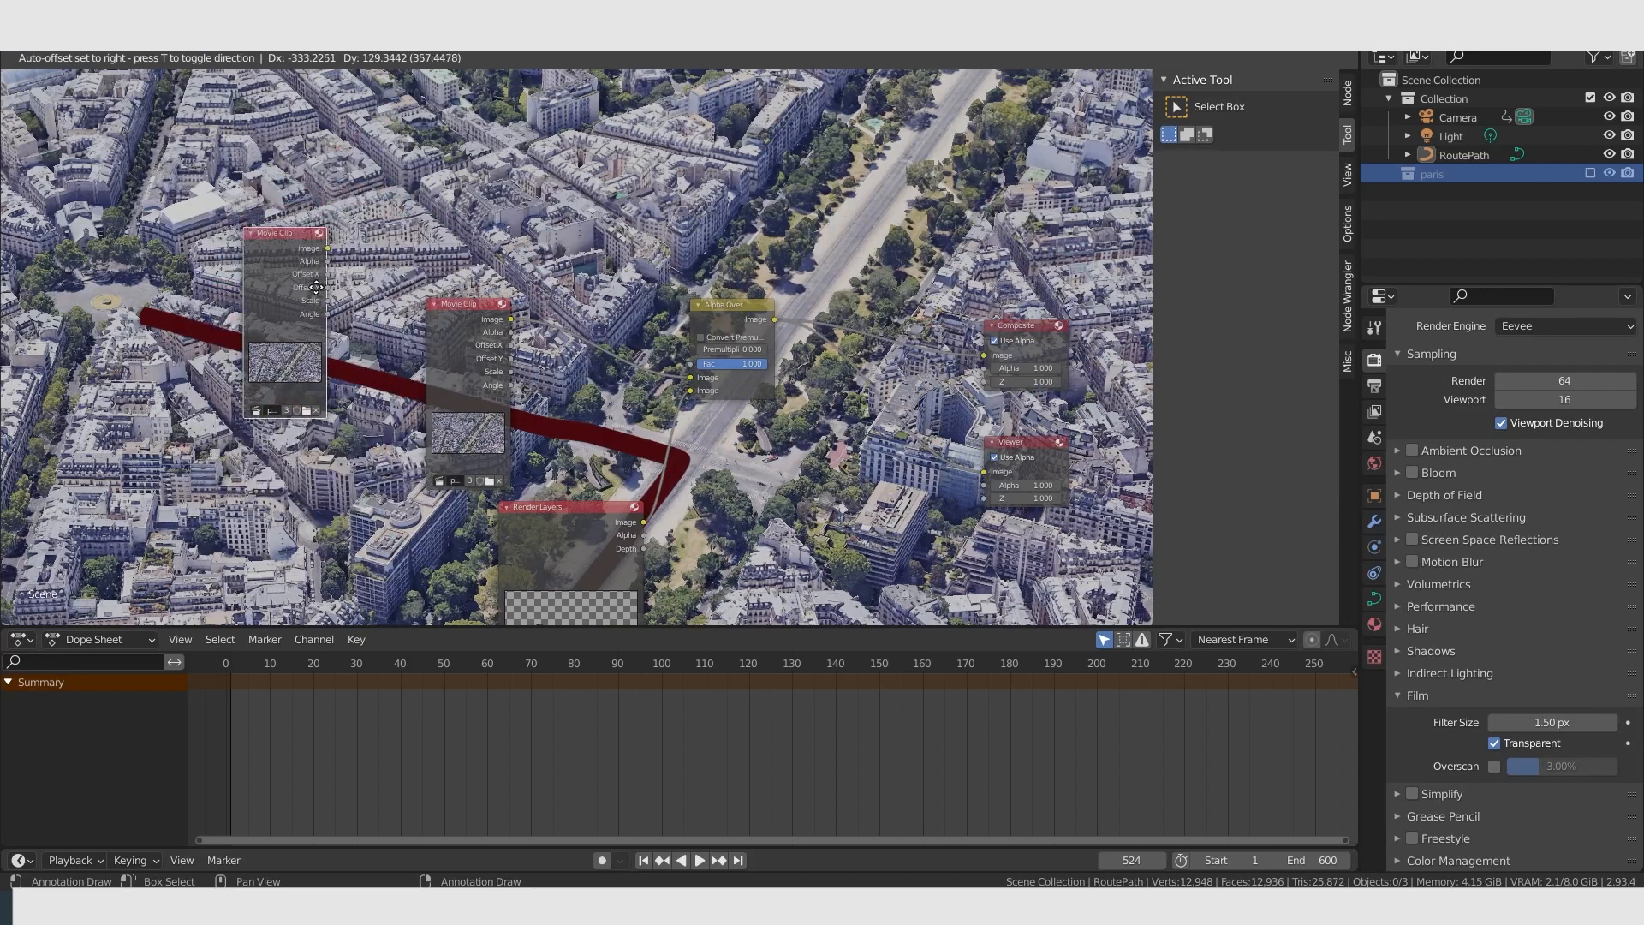
{"action": "left_click", "coordinate": [312, 342]}
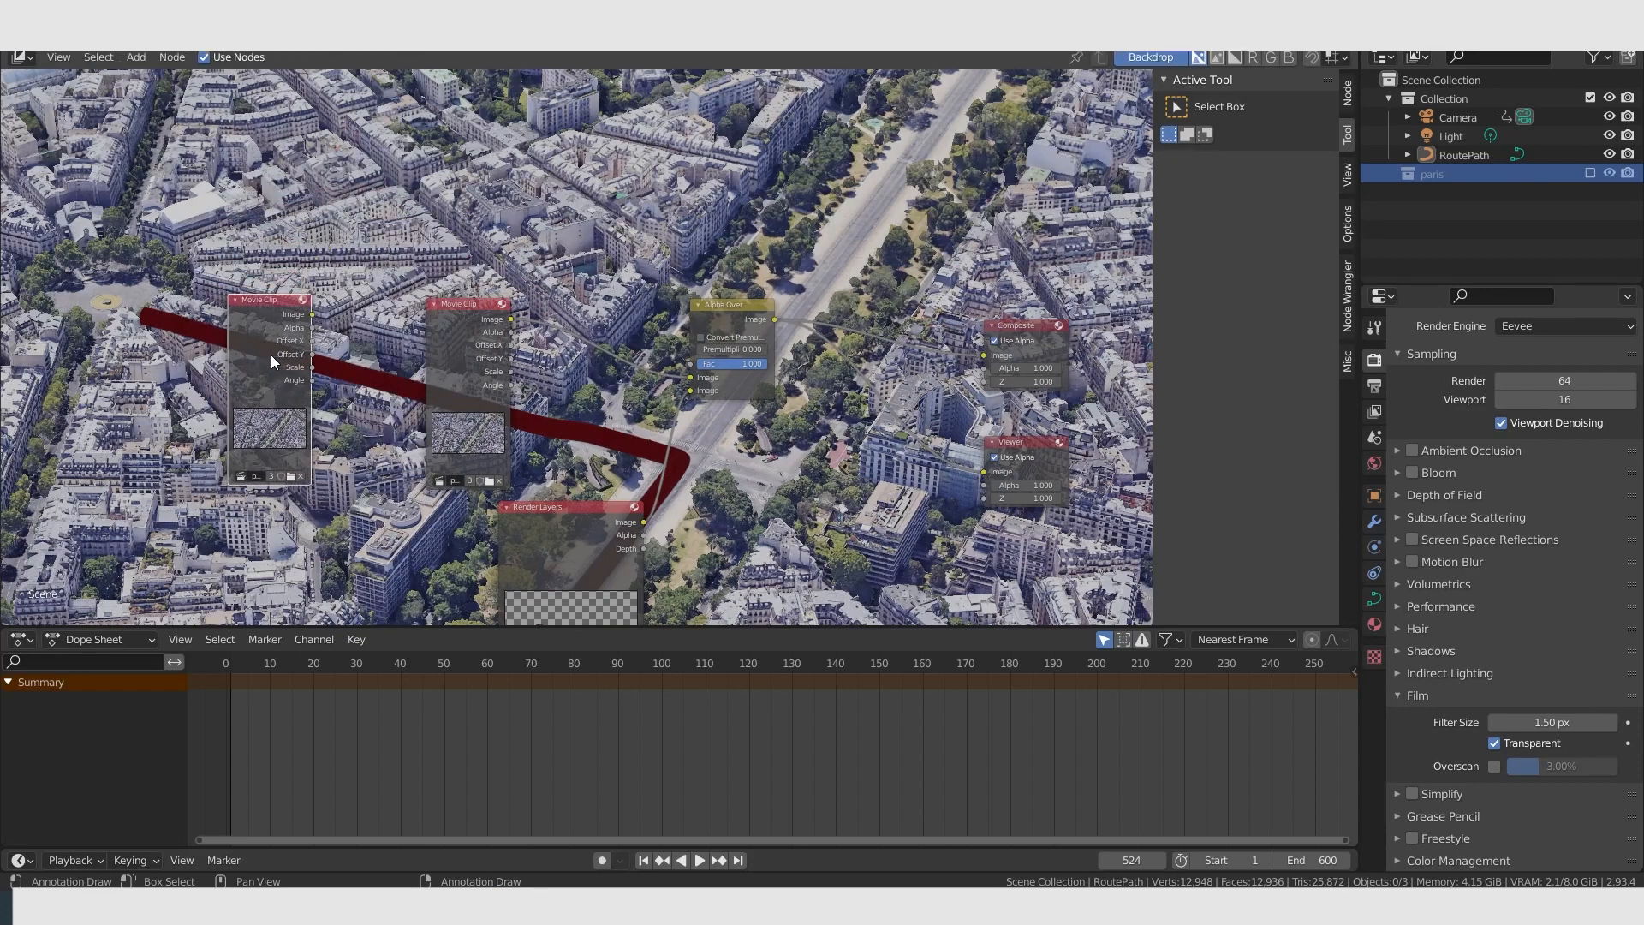
Duplicate the Movie Clip node again and place this second copy above the original Movie Clip node.
{"action": "key", "text": "shift+d"}
{"action": "left_click", "coordinate": [646, 248]}
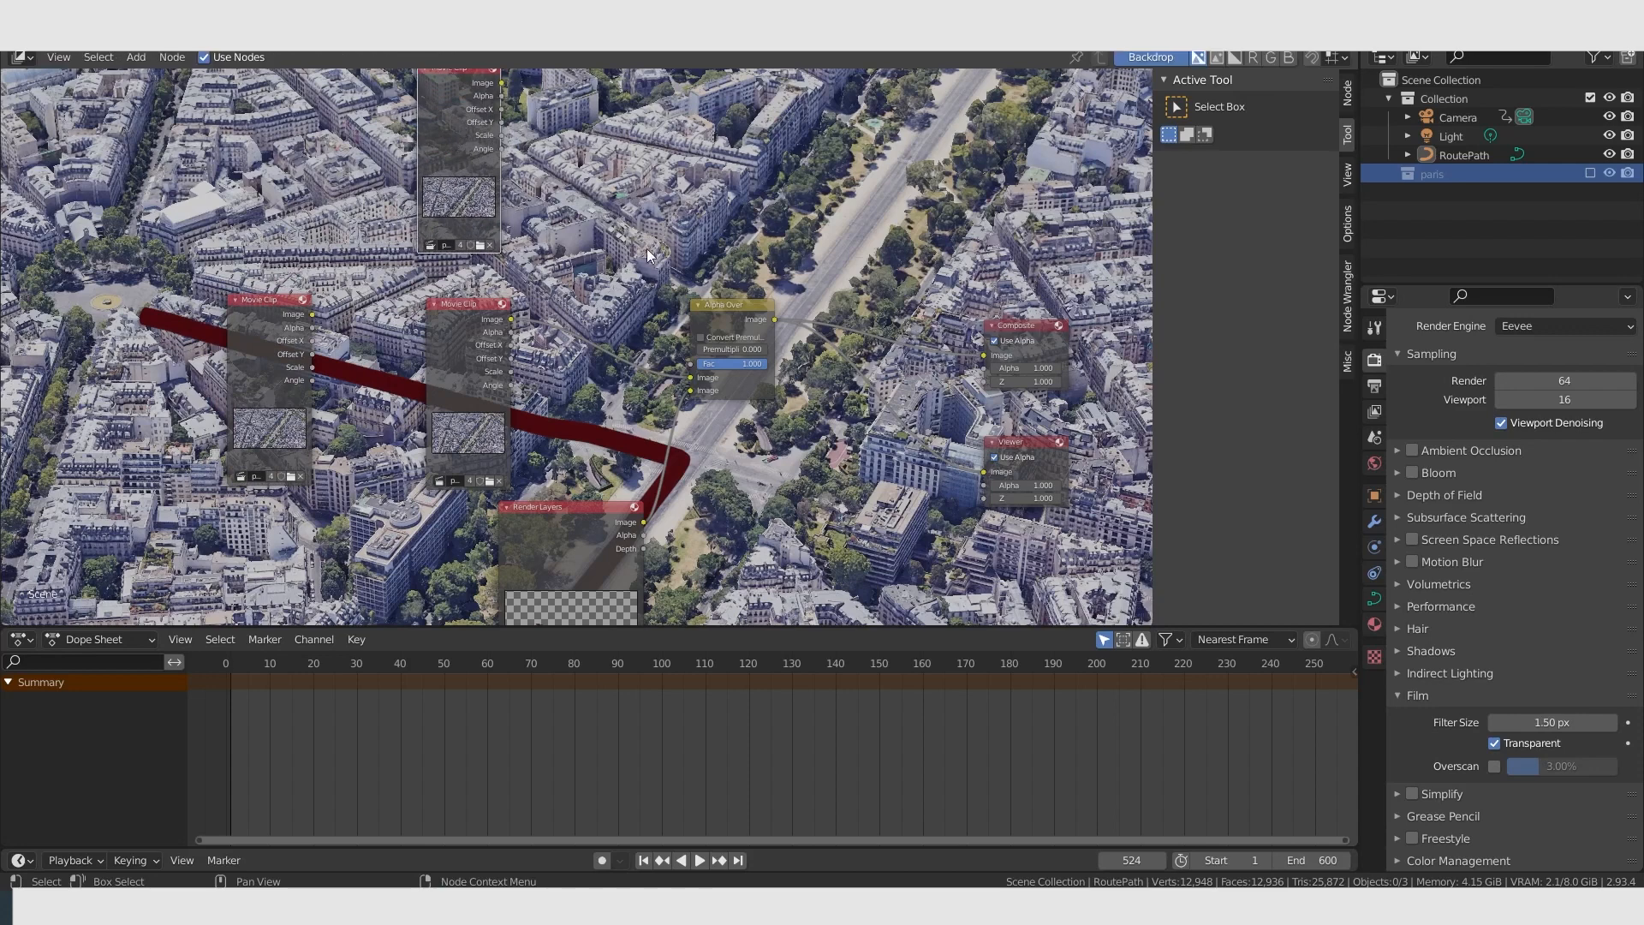
{"action": "scroll", "coordinate": [331, 292], "scroll_direction": "down", "scroll_amount": 3}
{"action": "middle_click_drag", "start_coordinate": [374, 182], "coordinate": [468, 255]}
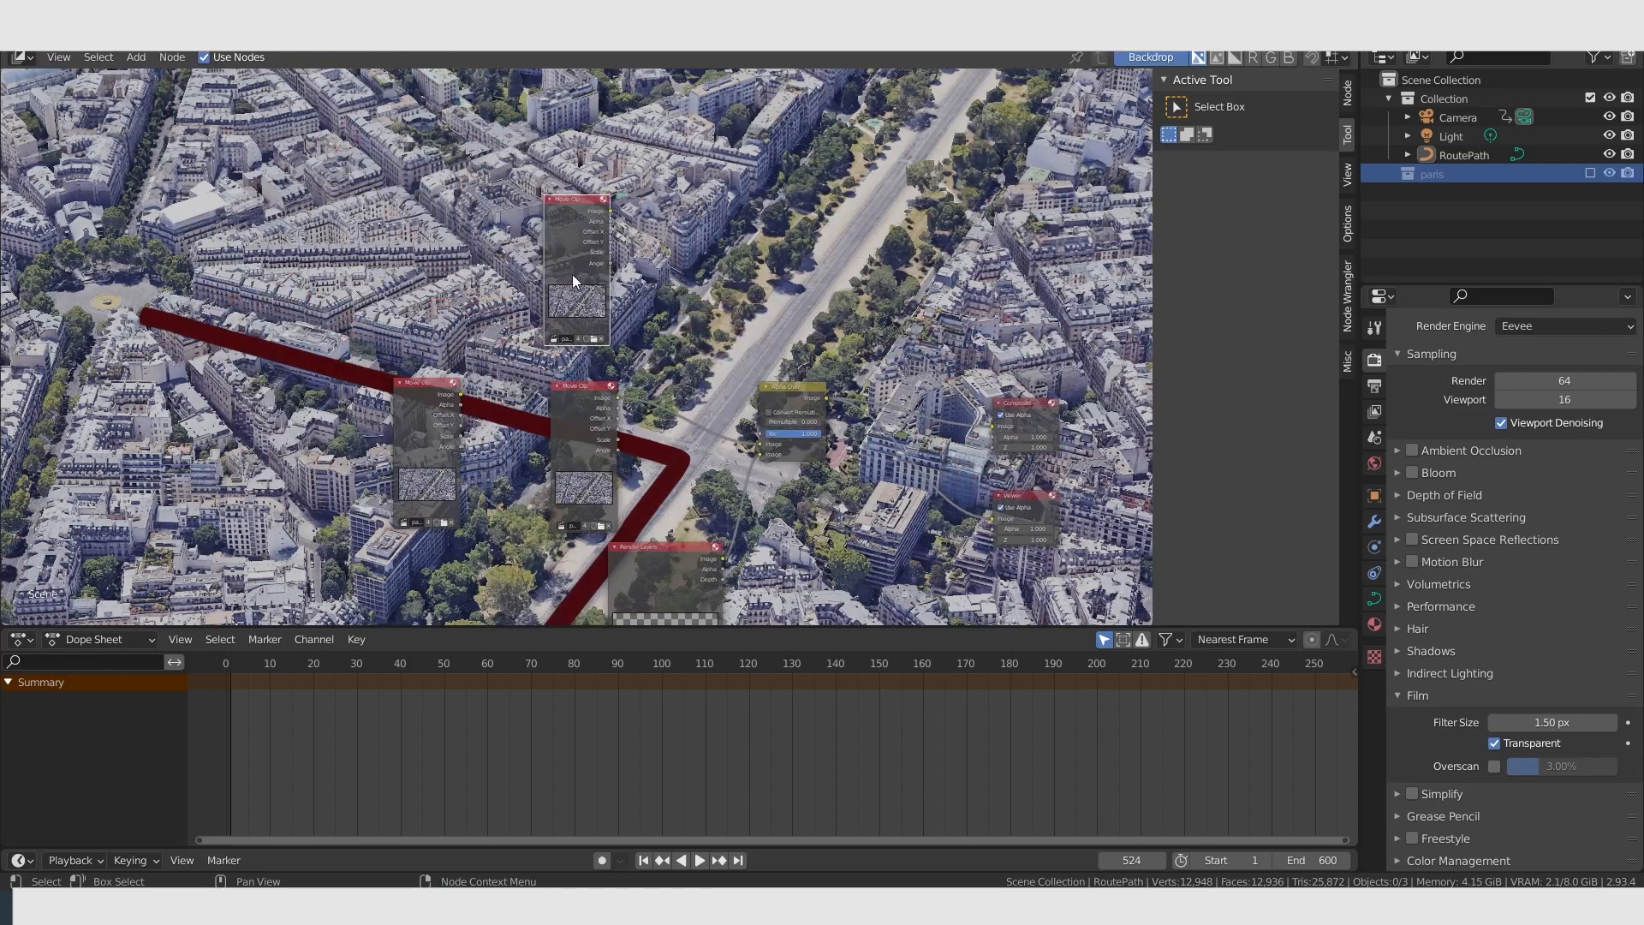
{"action": "mouse_move", "coordinate": [559, 224]}
{"action": "left_mouse_down"}
{"action": "mouse_move", "coordinate": [670, 225]}
{"action": "mouse_move", "coordinate": [636, 246]}
{"action": "mouse_move", "coordinate": [675, 228]}
{"action": "mouse_move", "coordinate": [512, 222]}
{"action": "mouse_move", "coordinate": [586, 223]}
{"action": "left_mouse_up"}
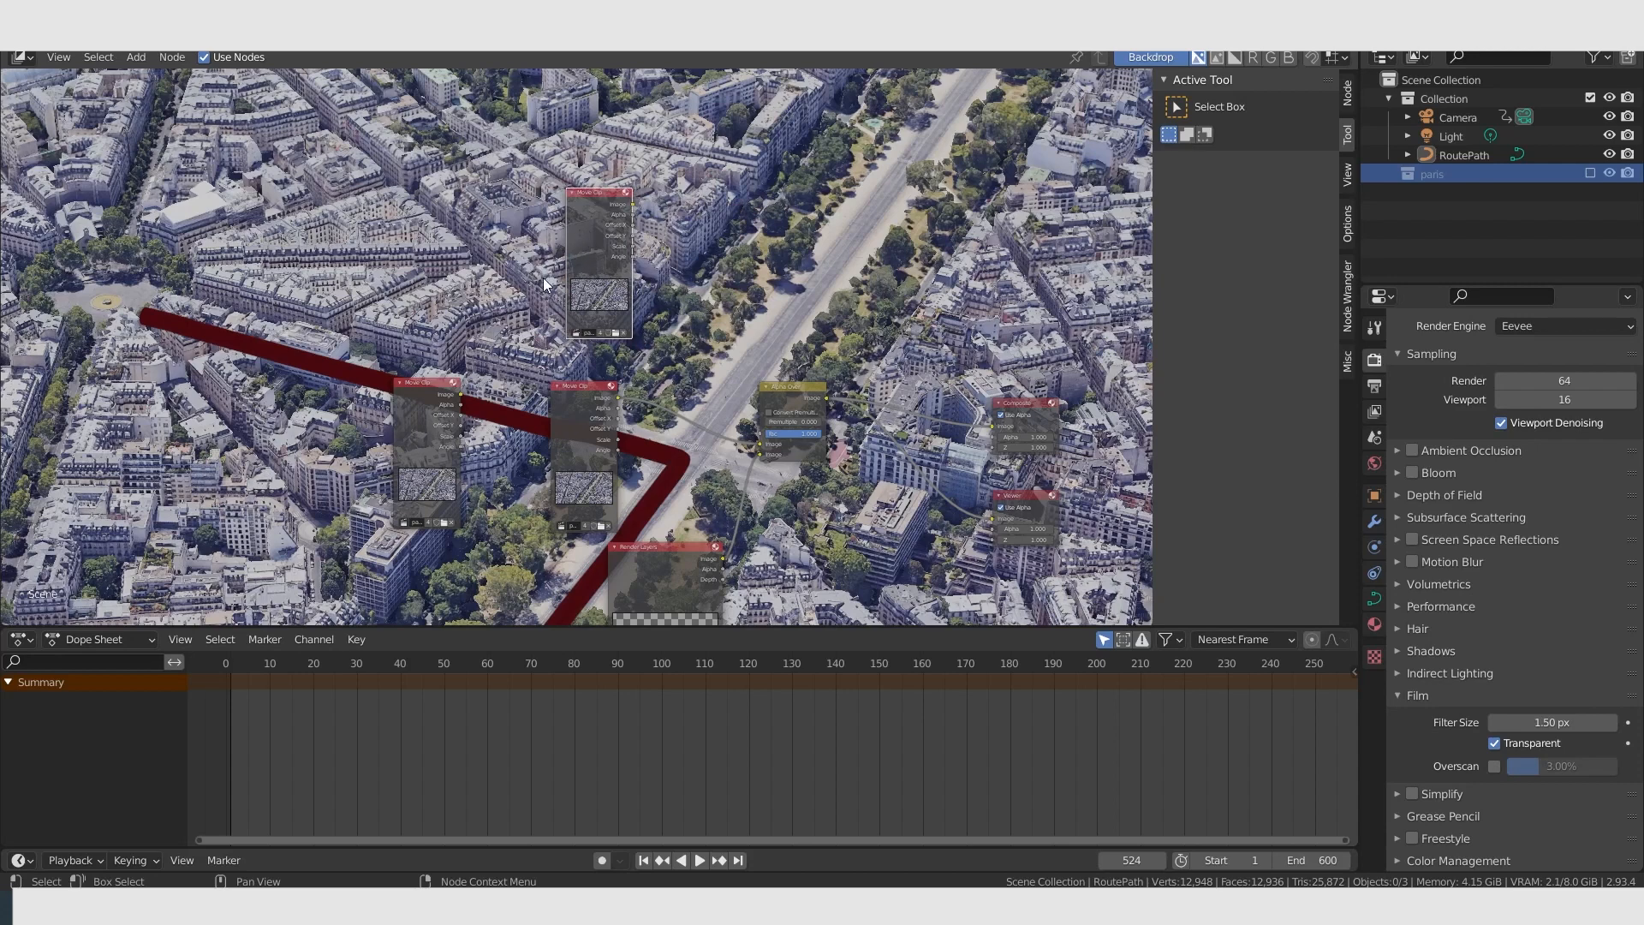
{"action": "key", "text": "g"}
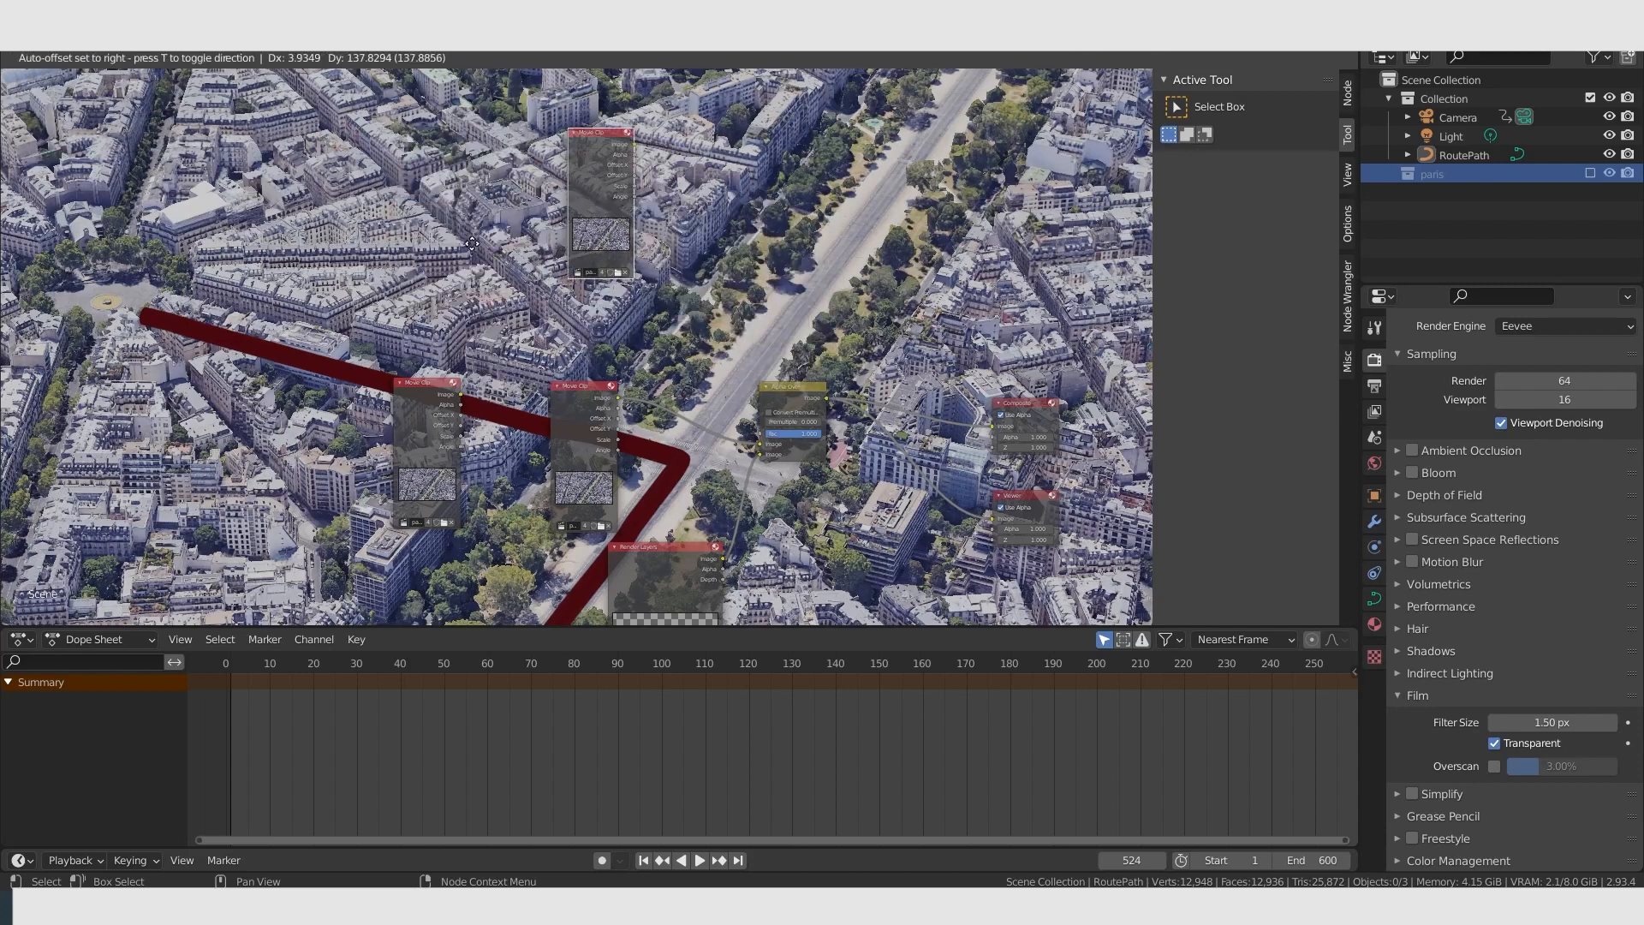
{"action": "left_click", "coordinate": [552, 310]}
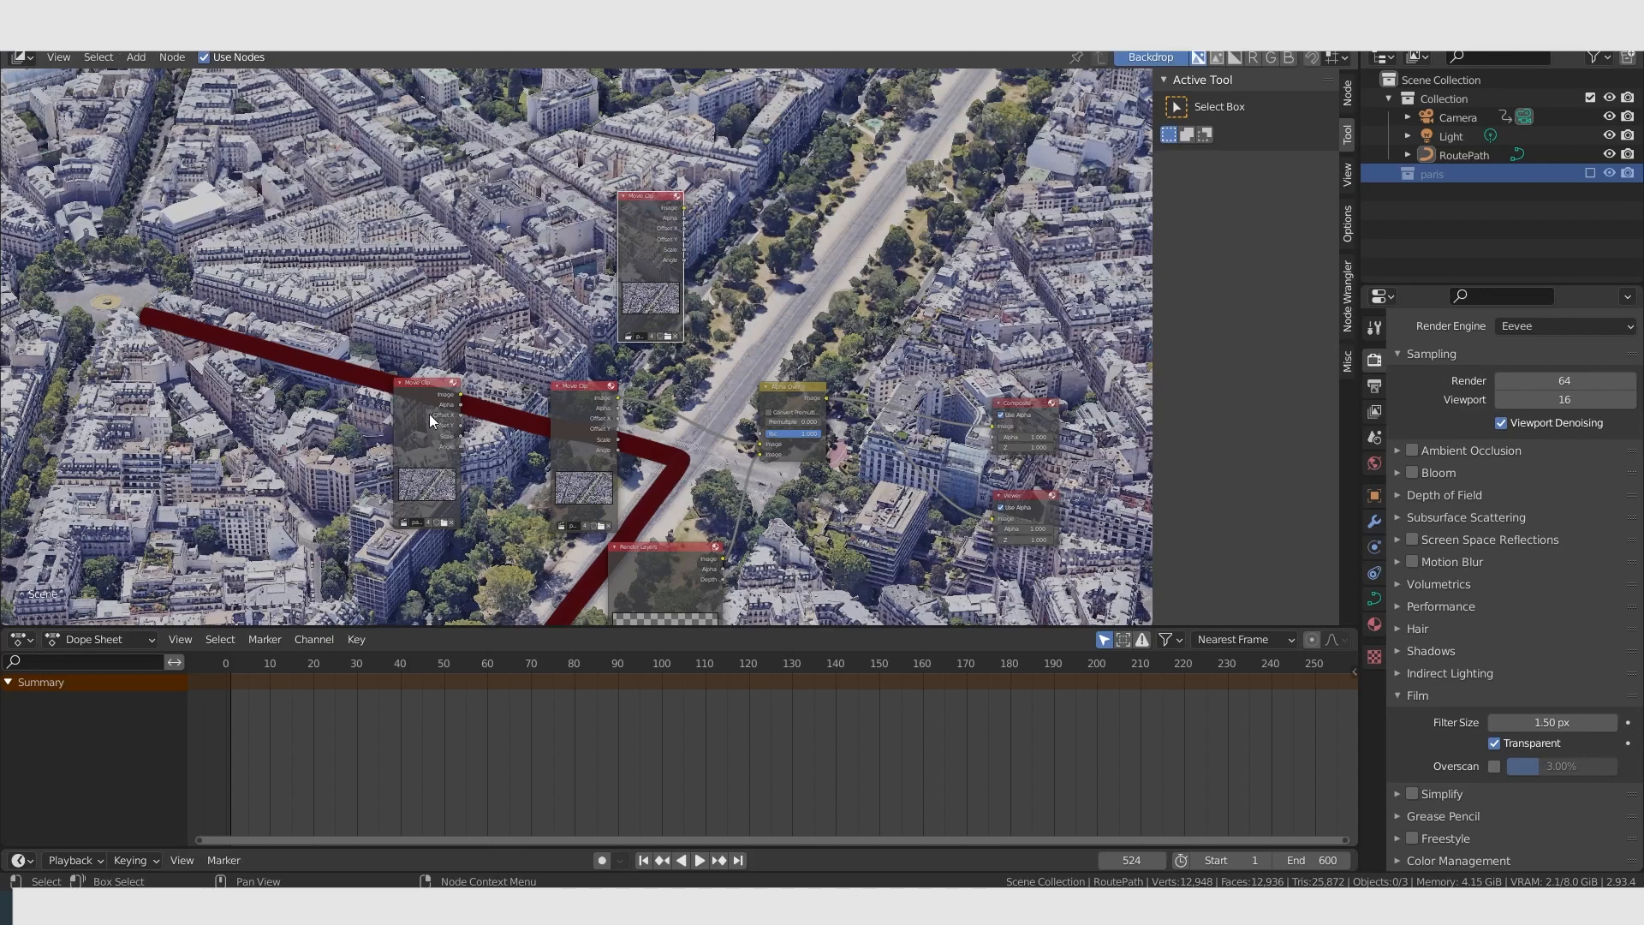
Move the first Movie Clip copy up level with the second one, leaving a wide gap between them.
{"action": "left_click_drag", "start_coordinate": [419, 405], "coordinate": [461, 213]}
{"action": "scroll", "coordinate": [524, 291], "scroll_direction": "up", "scroll_amount": 1}
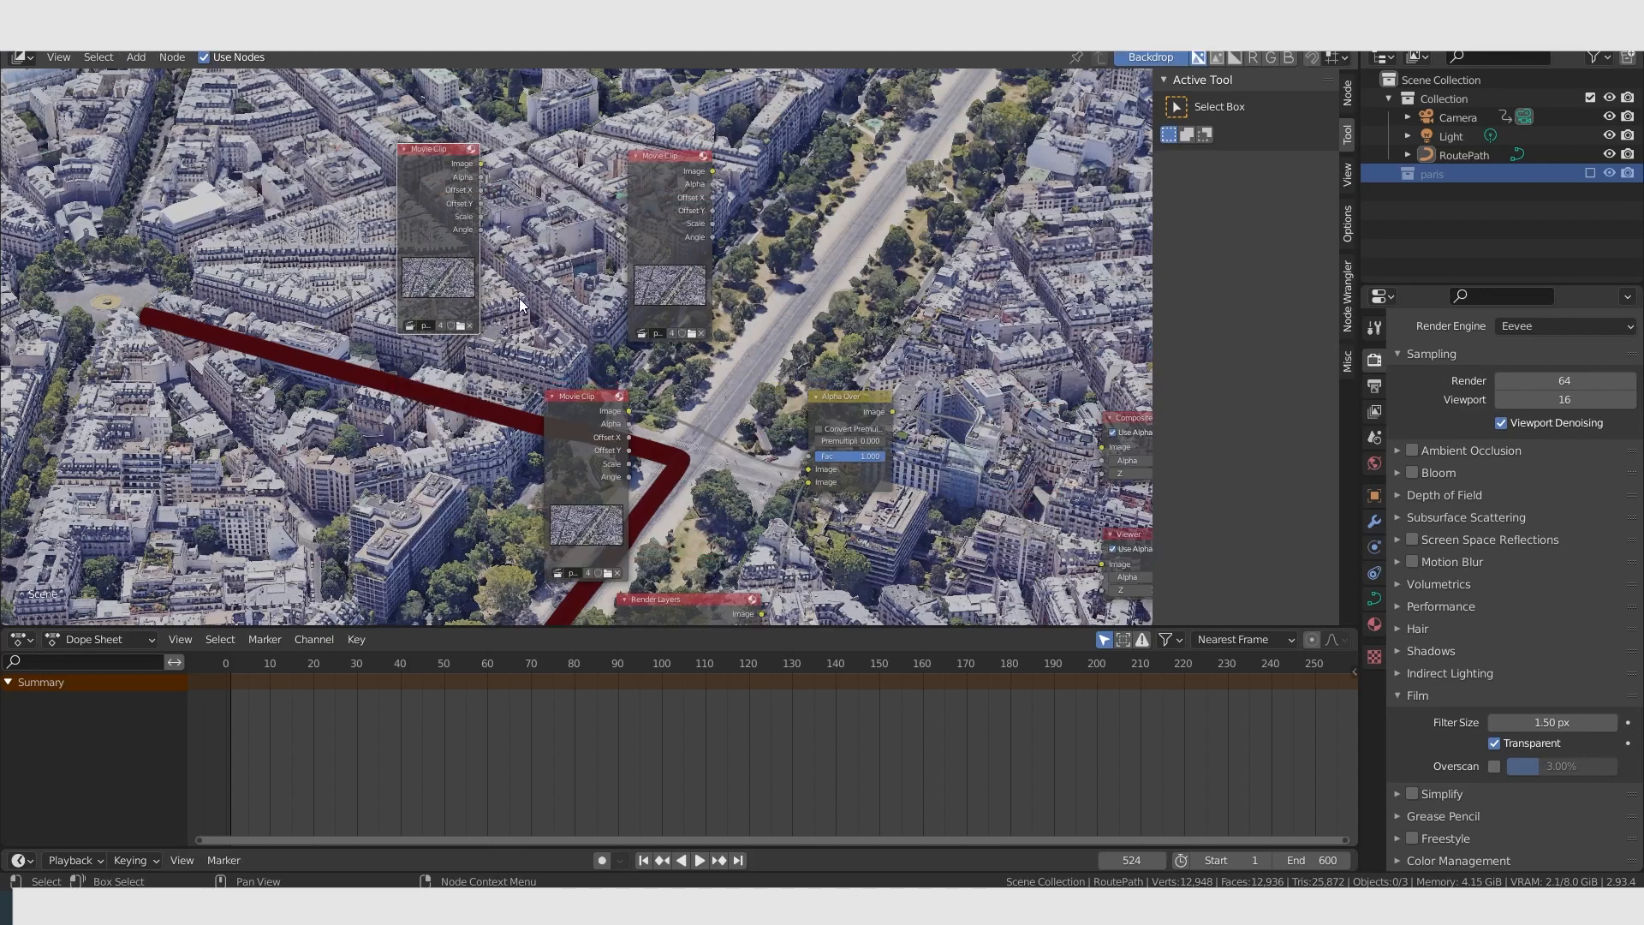
{"action": "middle_click_drag", "start_coordinate": [625, 339], "coordinate": [379, 212], "text": "ctrl"}
{"action": "middle_click_drag", "start_coordinate": [378, 211], "coordinate": [465, 357]}
{"action": "left_click_drag", "start_coordinate": [434, 268], "coordinate": [320, 267]}
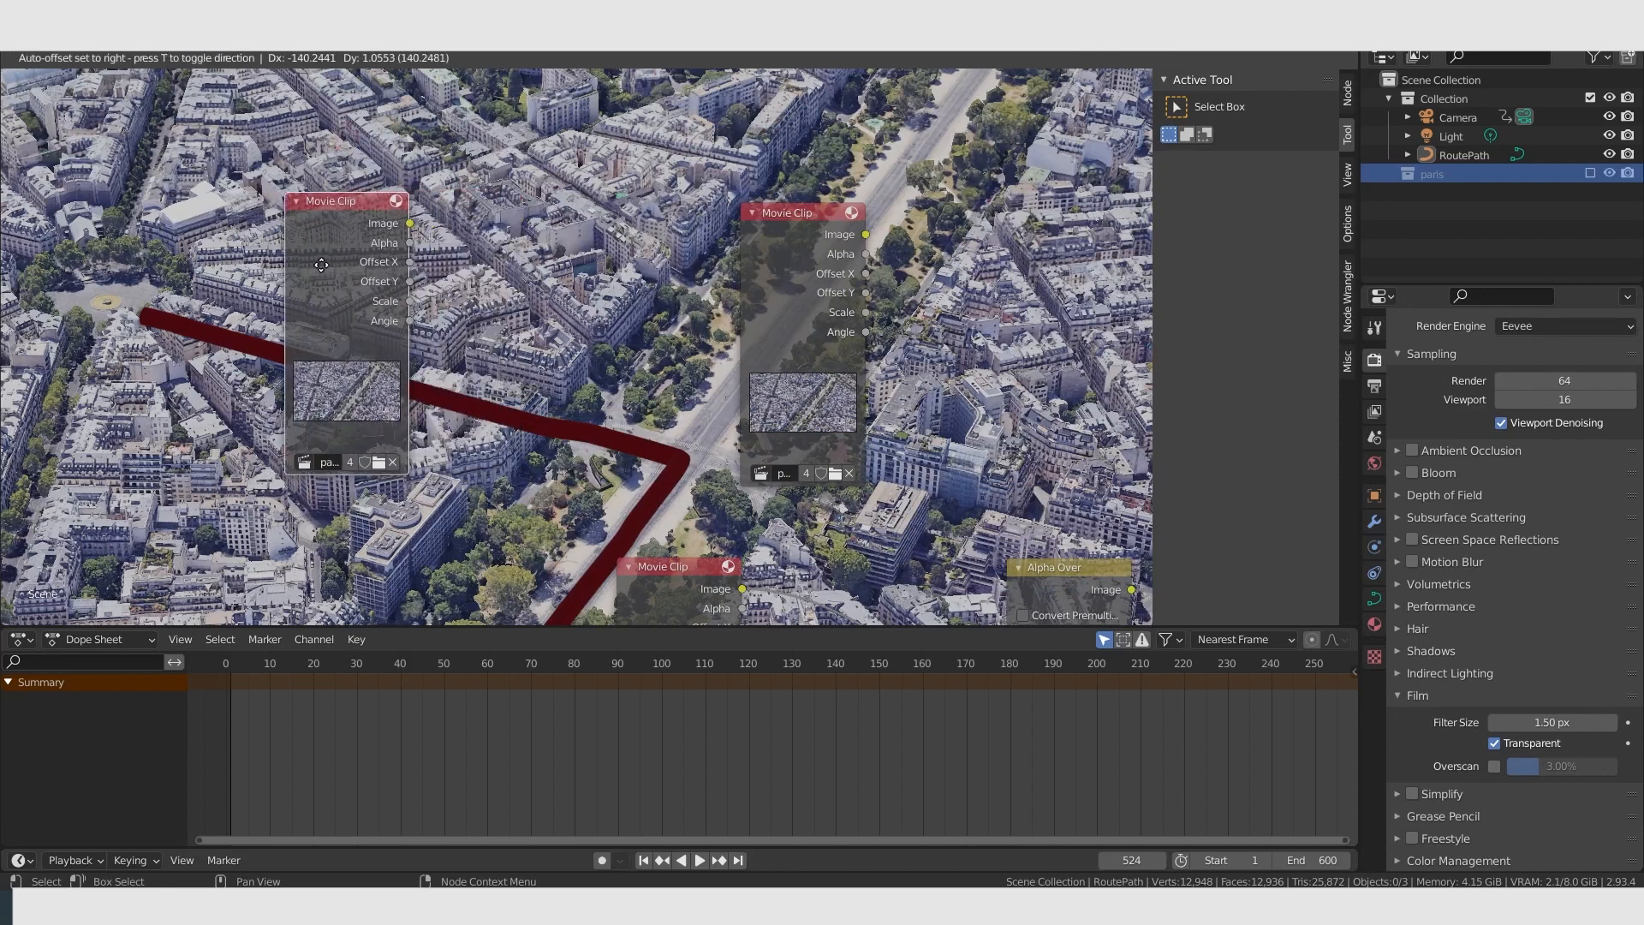
Load the image sequence starting at paris_000.jpeg from the paris2 project's footage folder into the upper-left Movie Clip node.
{"action": "middle_click_drag", "start_coordinate": [526, 378], "coordinate": [618, 296], "text": "ctrl"}
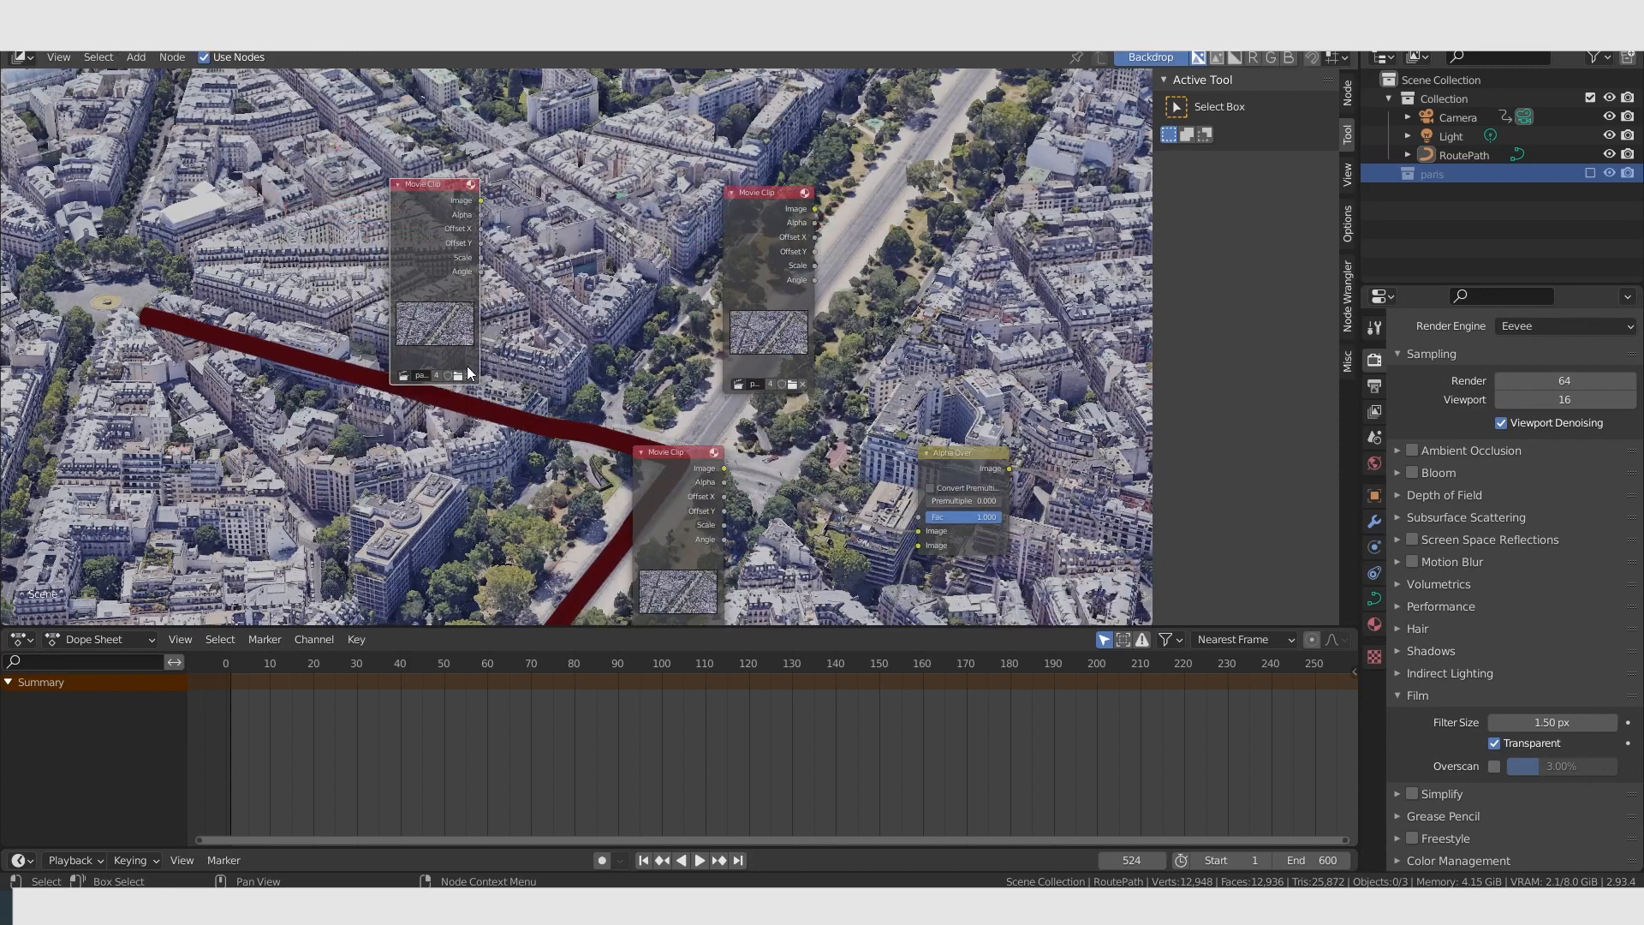
{"action": "middle_click_drag", "start_coordinate": [457, 387], "coordinate": [404, 394], "text": "ctrl"}
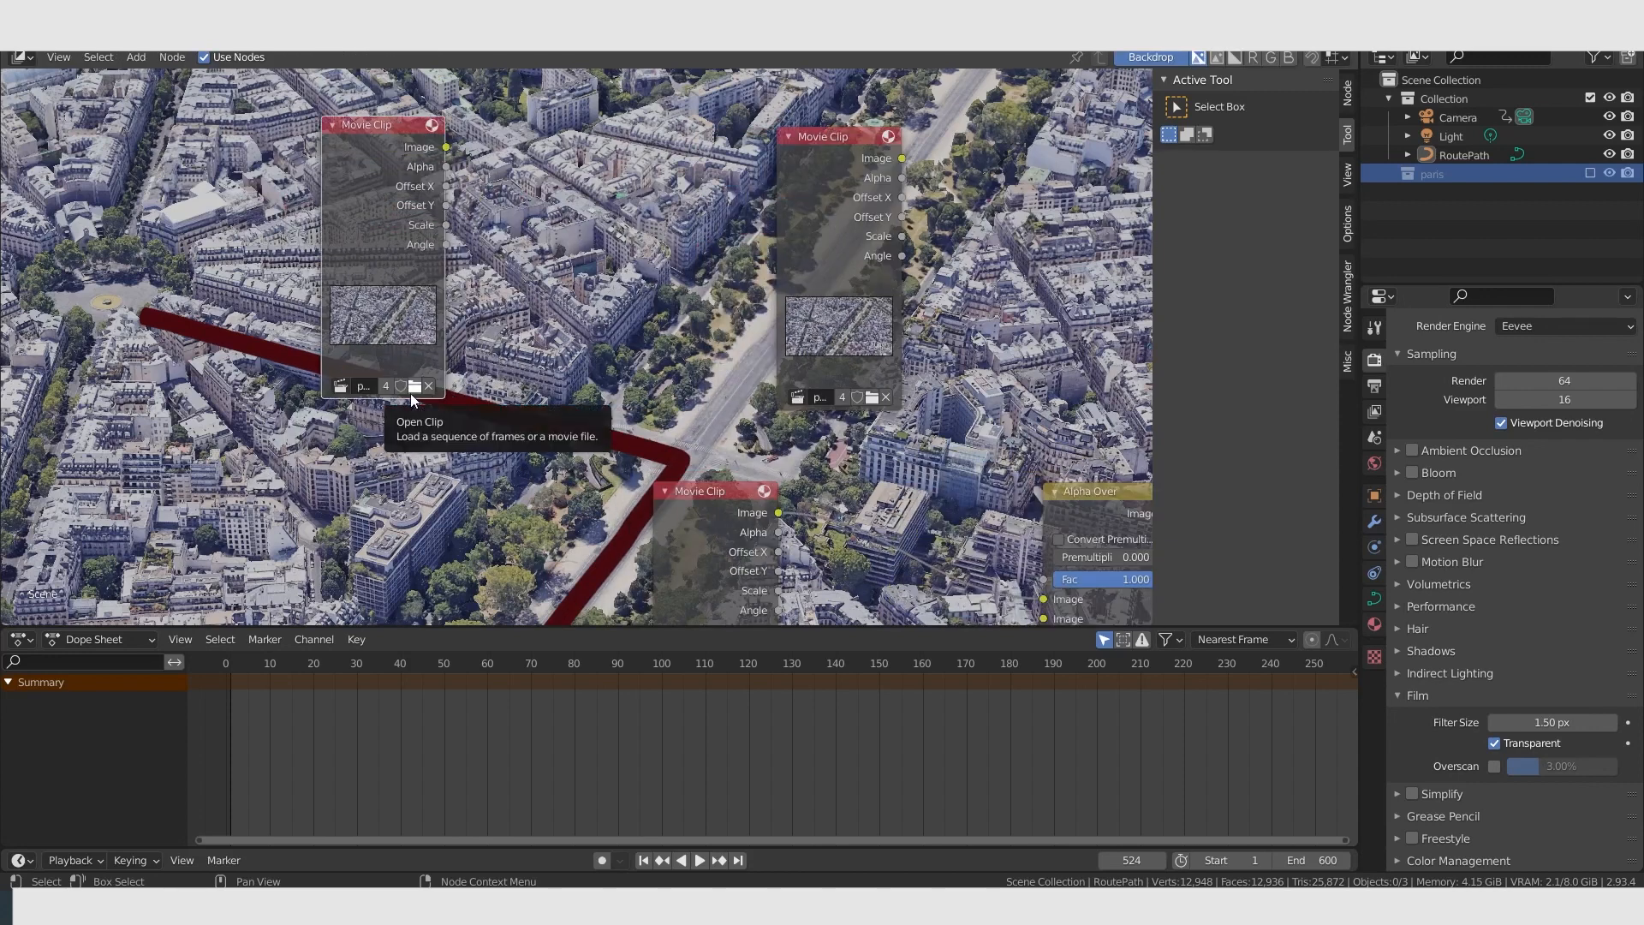
{"action": "left_click", "coordinate": [413, 388]}
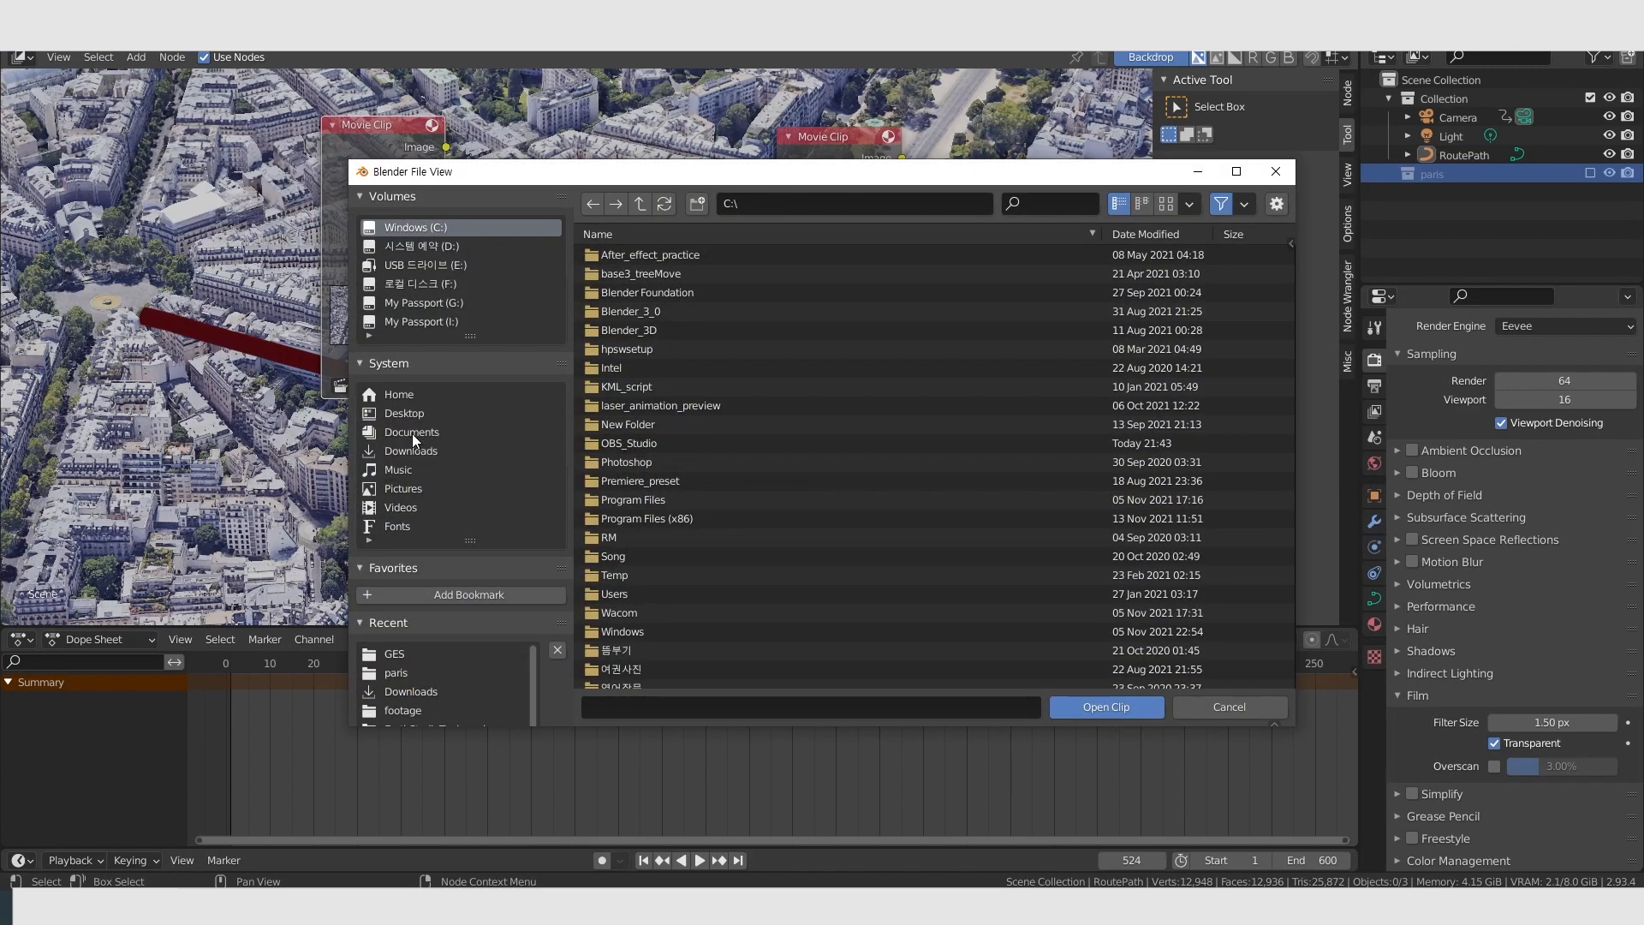
{"action": "left_click", "coordinate": [414, 433]}
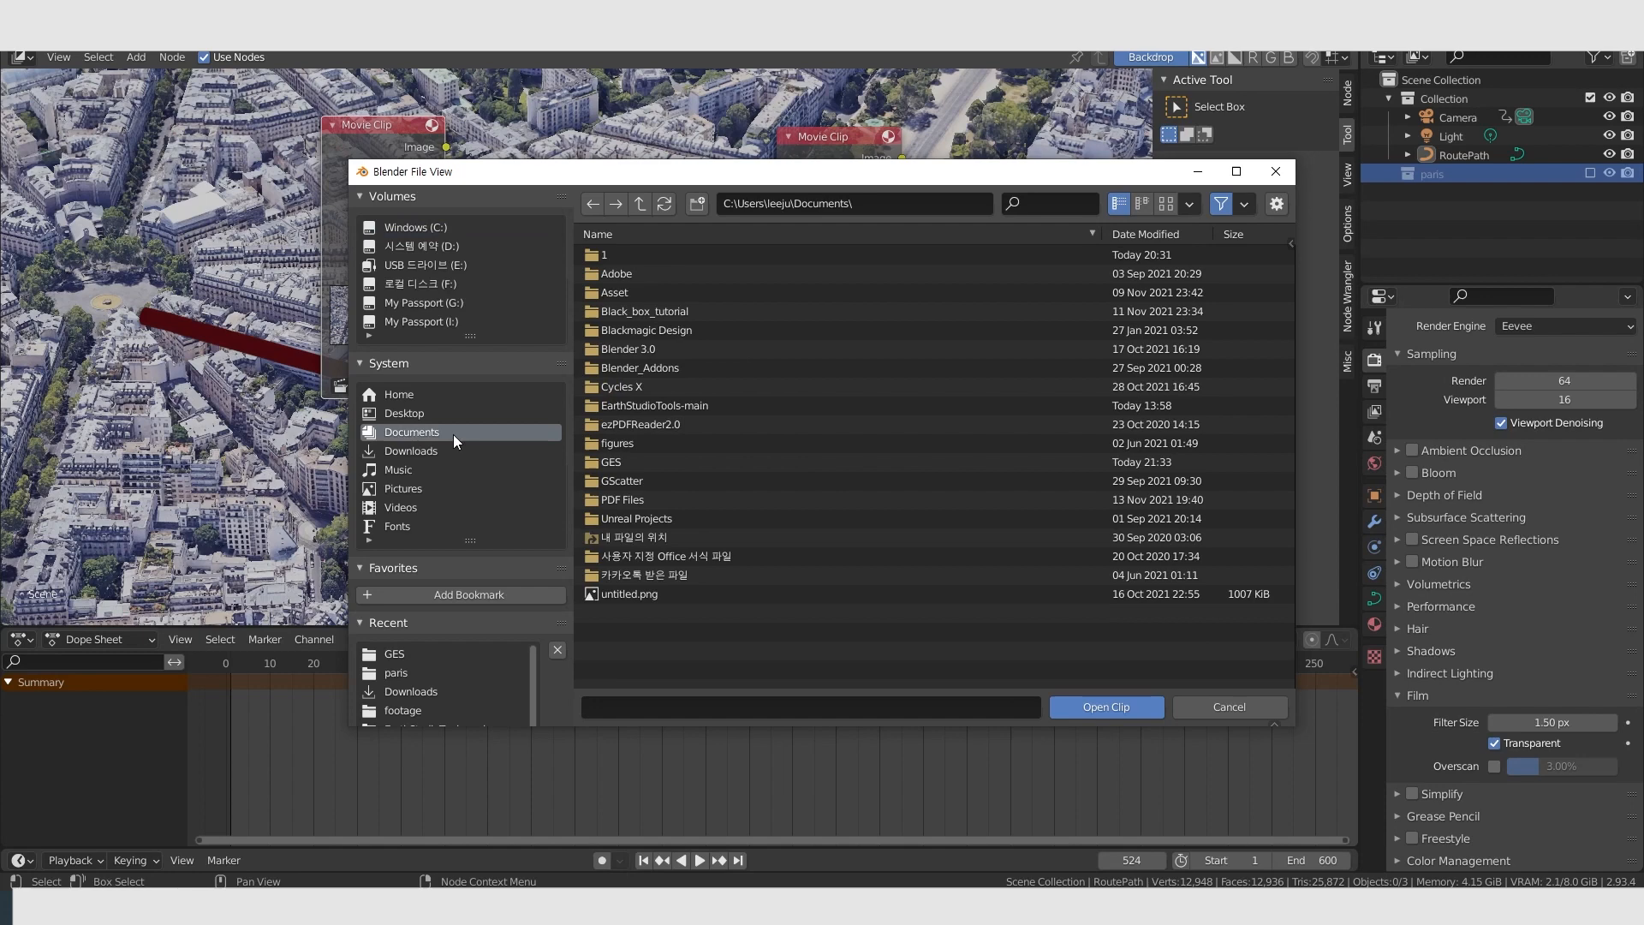
{"action": "left_click", "coordinate": [626, 454]}
{"action": "left_click", "coordinate": [634, 255]}
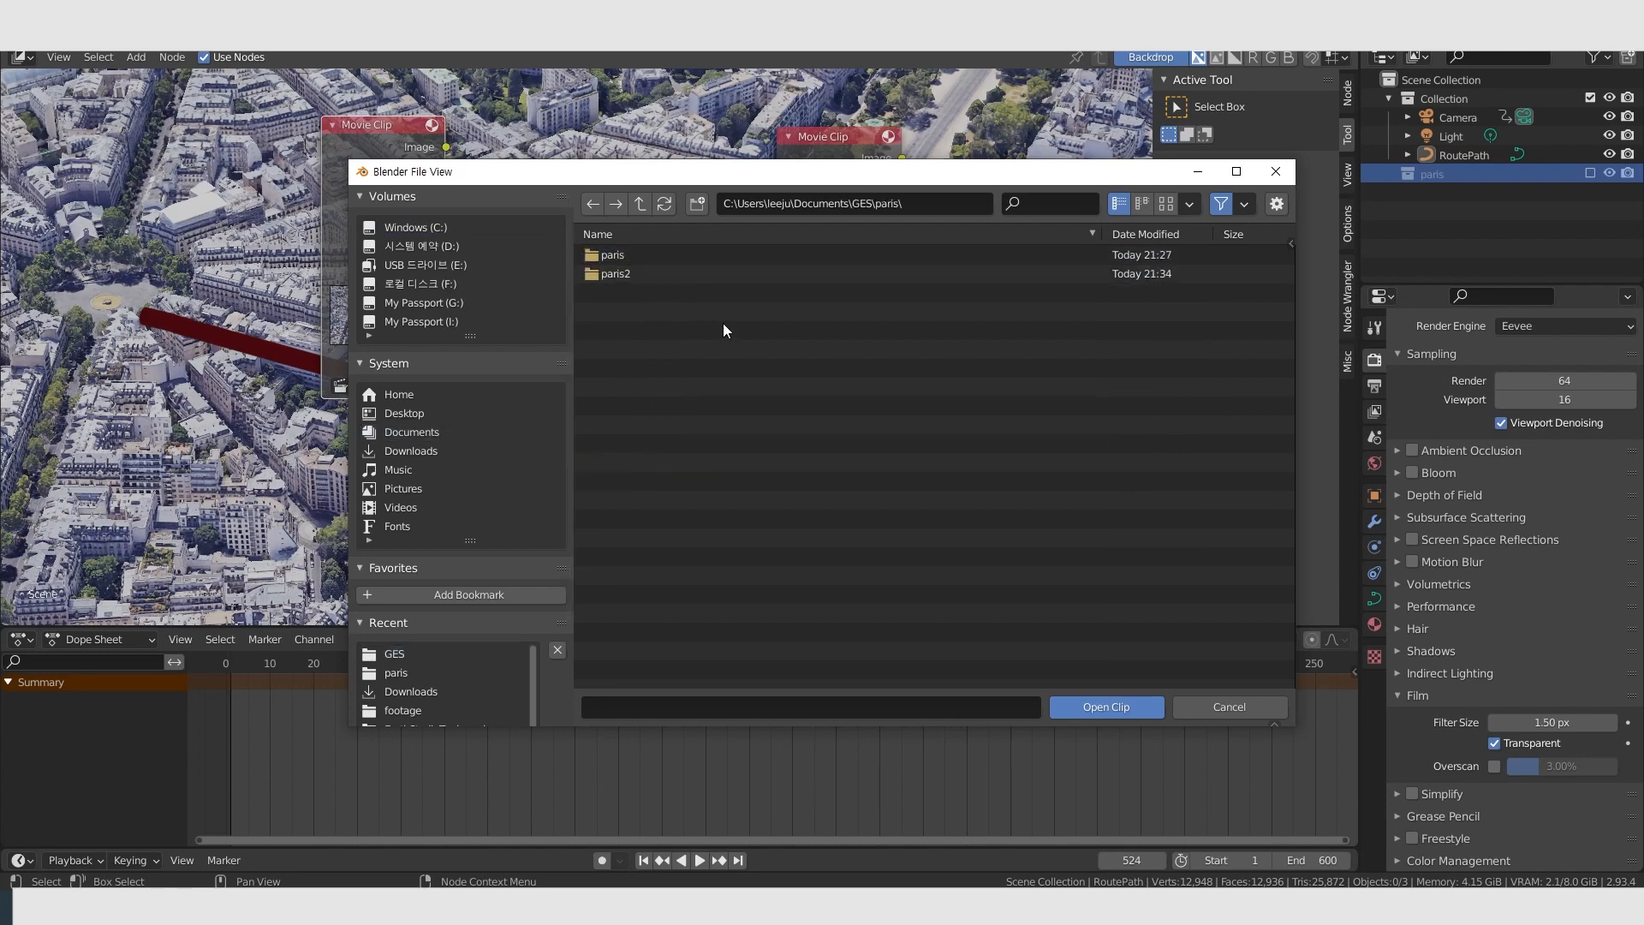
{"action": "left_click", "coordinate": [624, 276]}
{"action": "left_click", "coordinate": [636, 256]}
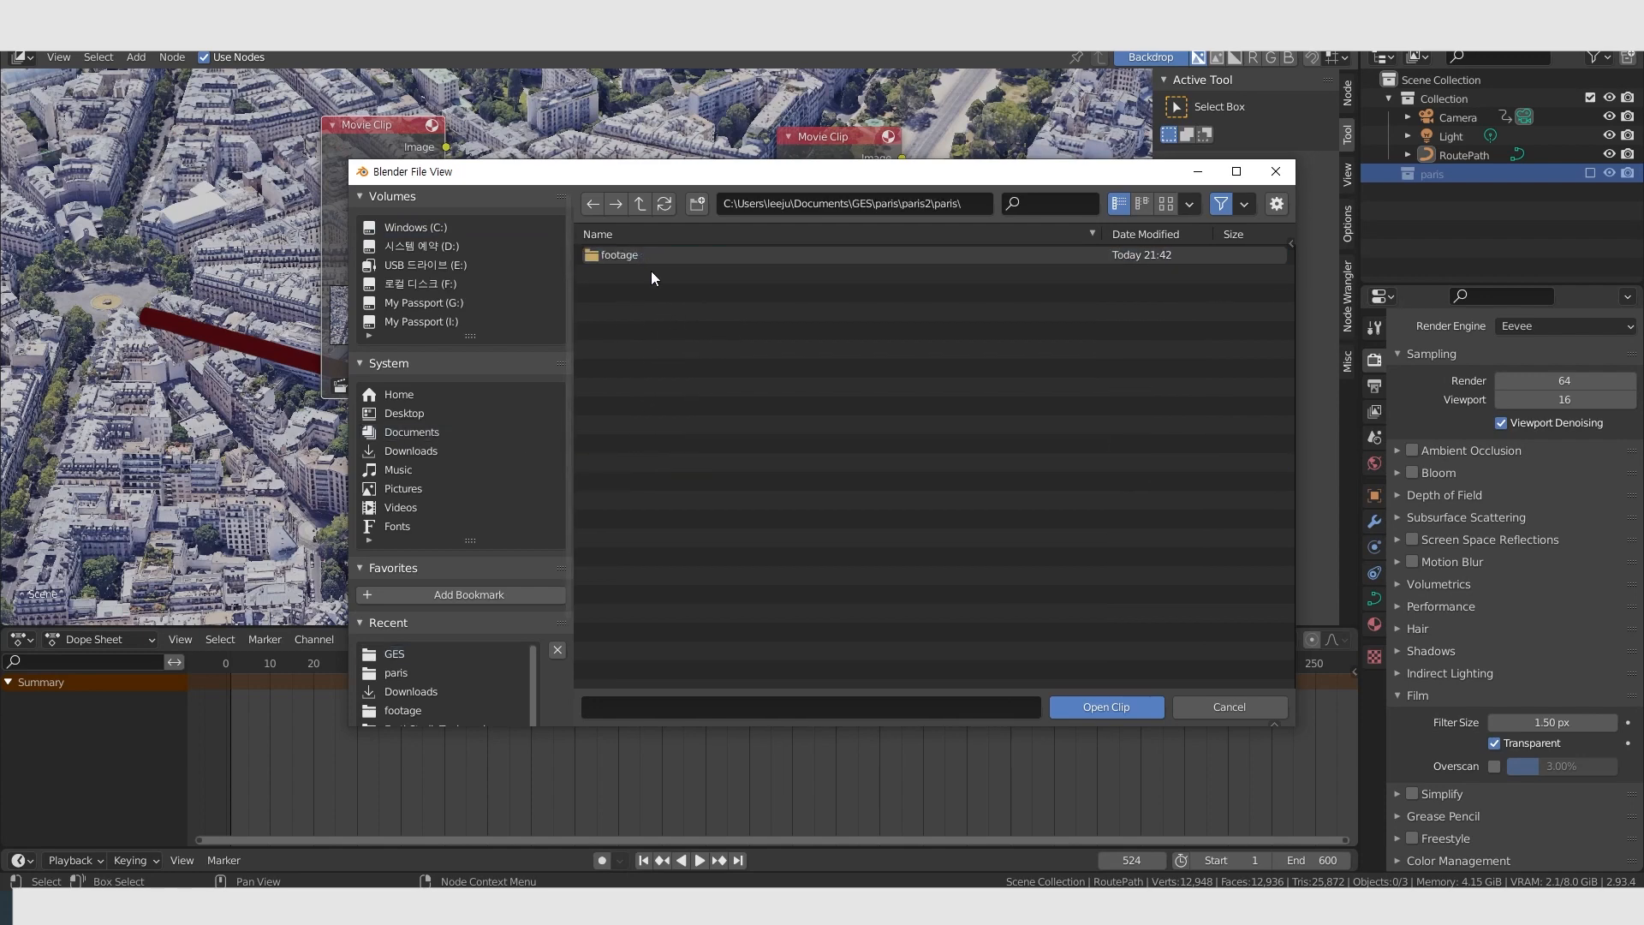
{"action": "left_click", "coordinate": [625, 257]}
{"action": "left_click", "coordinate": [625, 259]}
{"action": "left_click", "coordinate": [660, 255]}
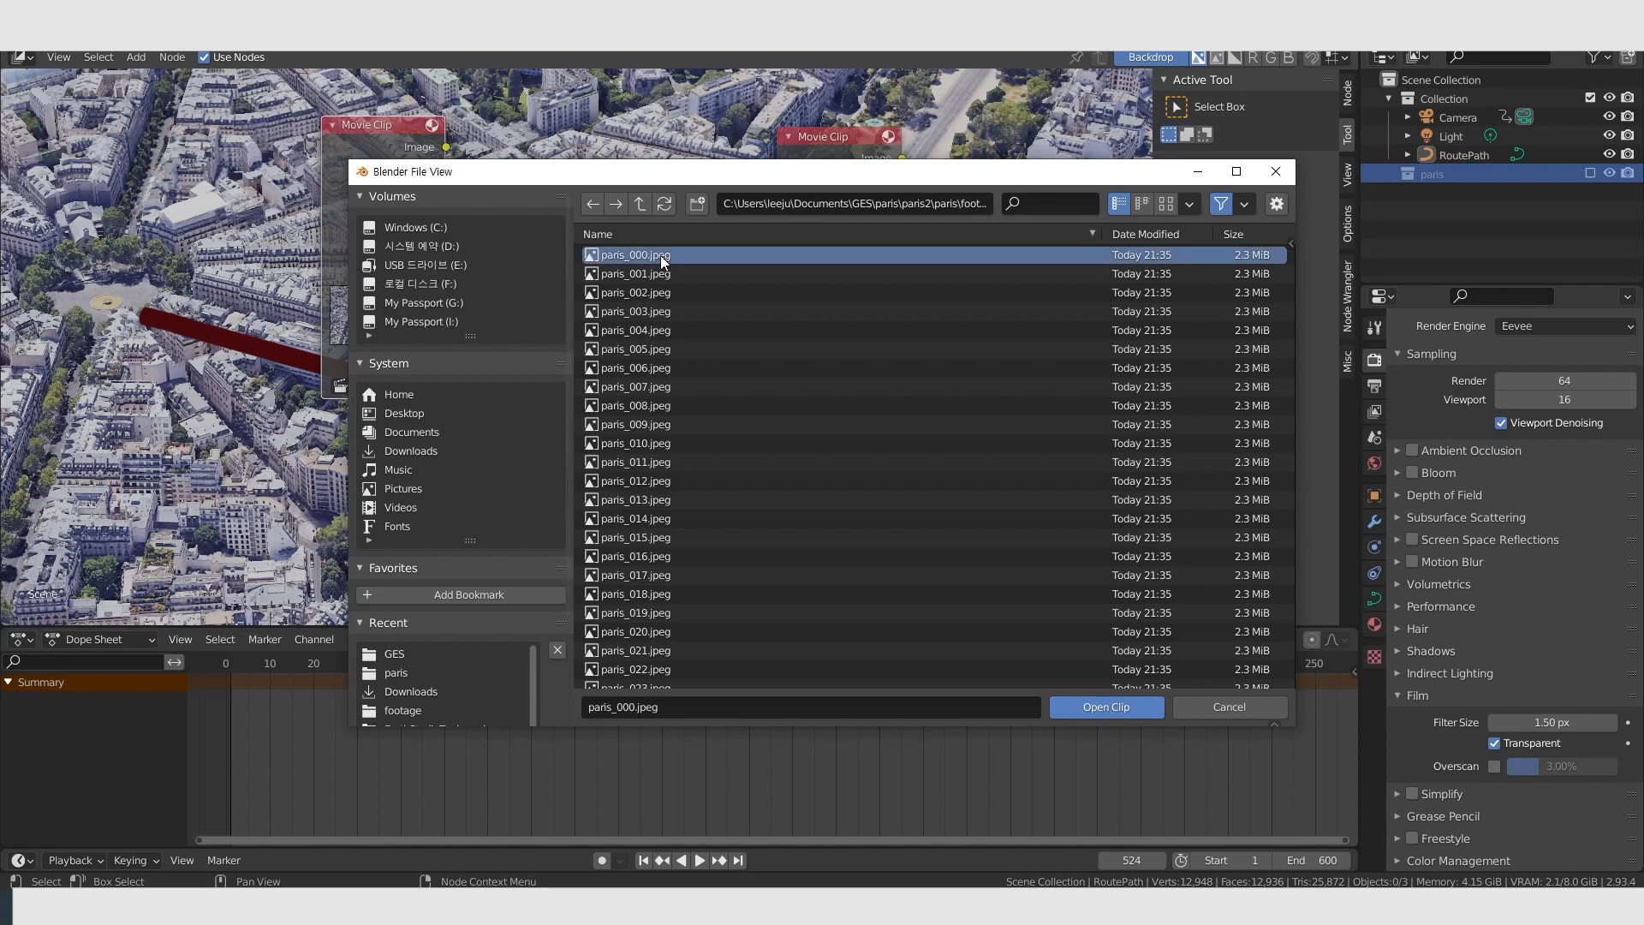
{"action": "left_click", "coordinate": [1096, 706]}
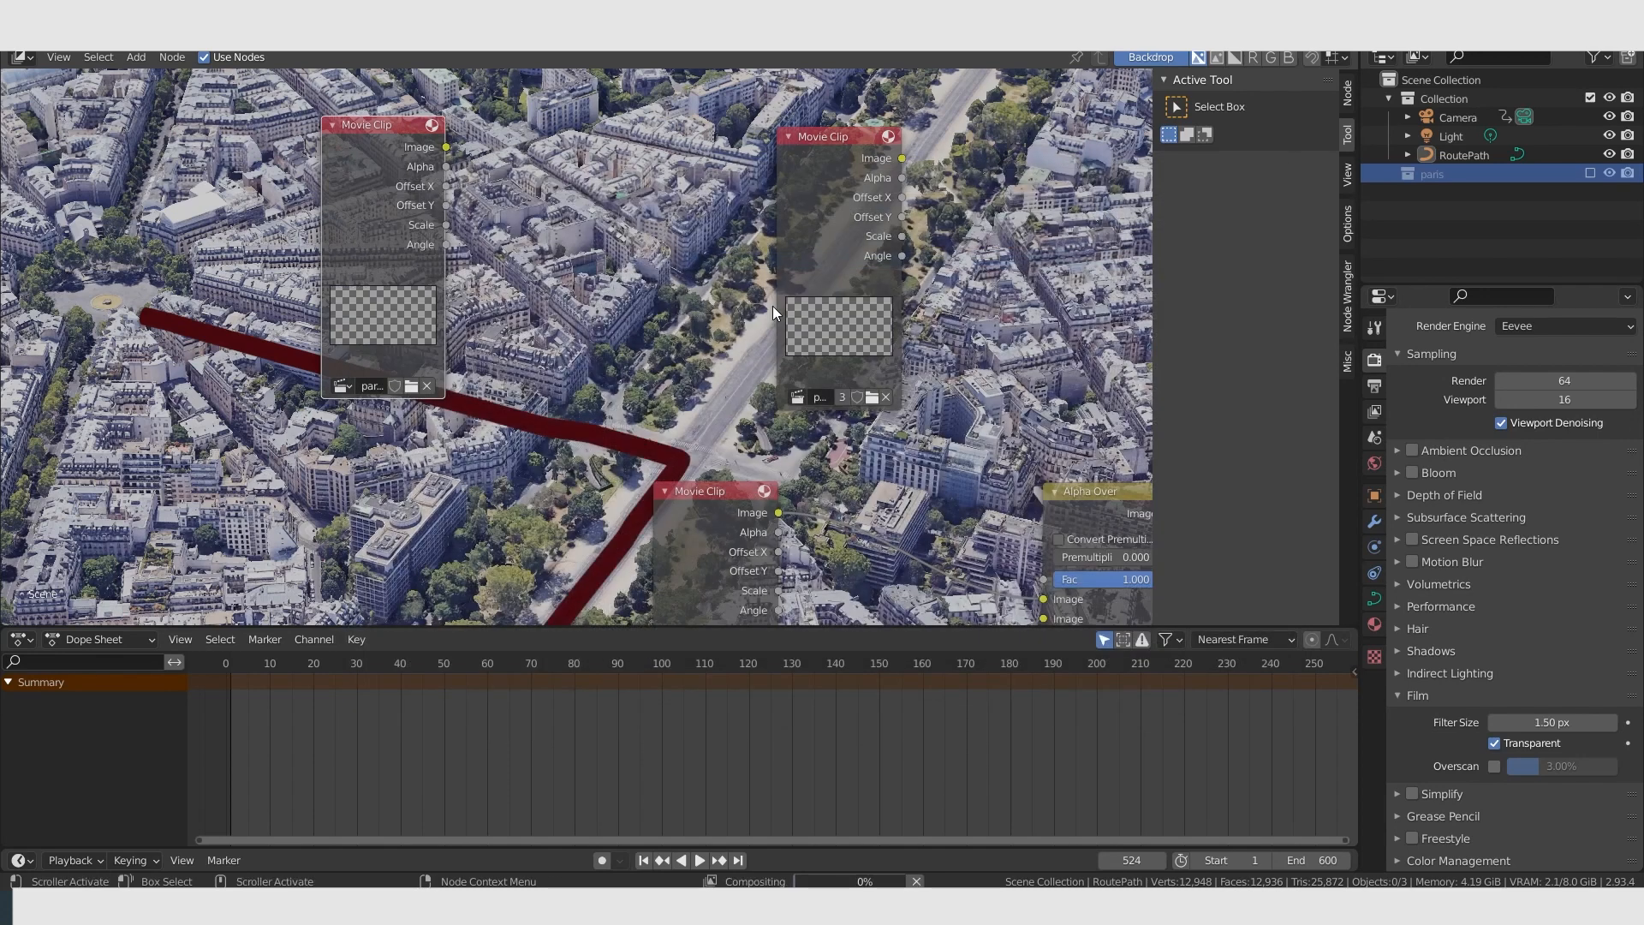
Move the original Movie Clip node directly below the one with the new footage and check the new clip's preview.
{"action": "scroll", "coordinate": [589, 404], "scroll_direction": "down", "scroll_amount": 1}
{"action": "left_click_drag", "start_coordinate": [673, 498], "coordinate": [413, 485]}
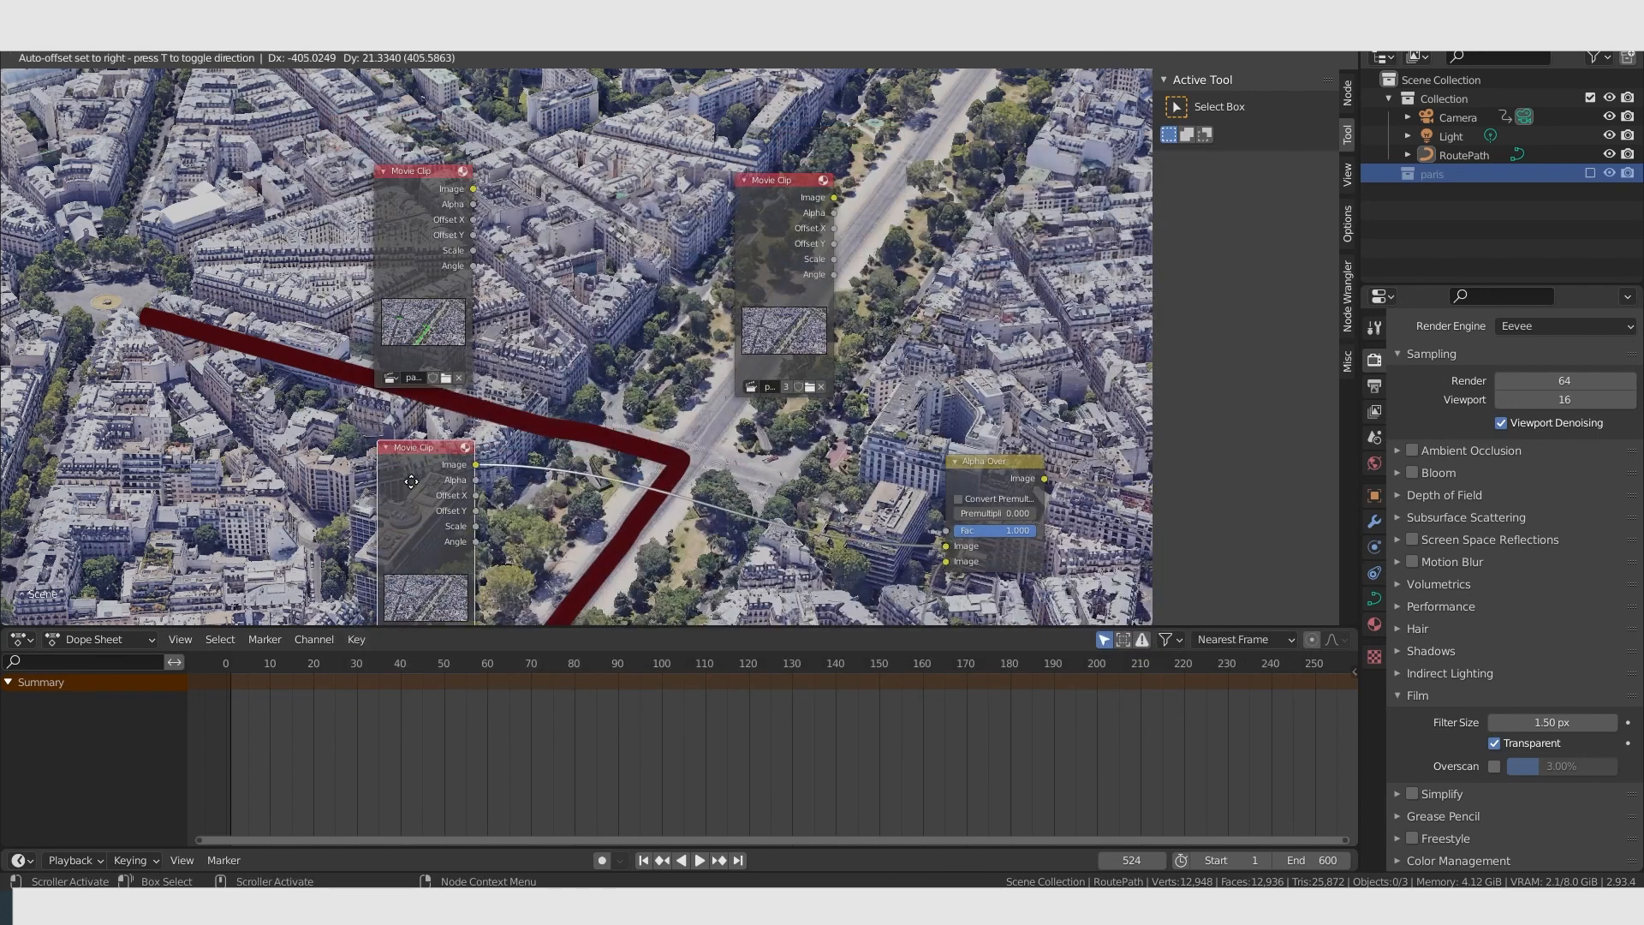
{"action": "scroll", "coordinate": [399, 395], "scroll_direction": "up", "scroll_amount": 3}
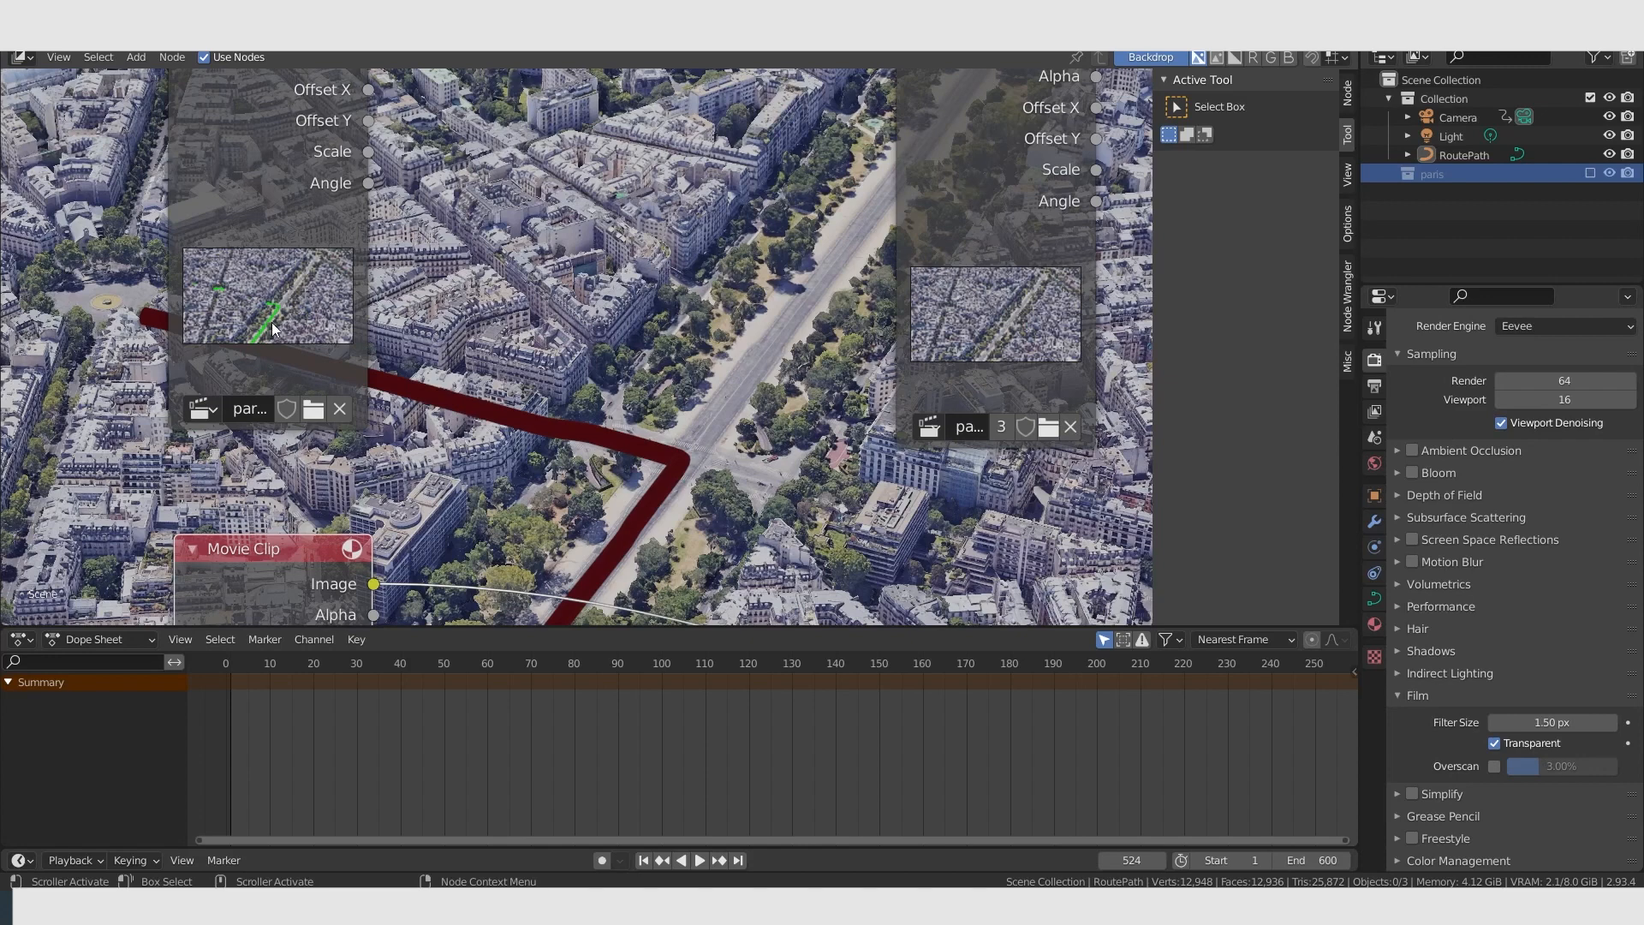
{"action": "scroll", "coordinate": [510, 379], "scroll_direction": "down", "scroll_amount": 3}
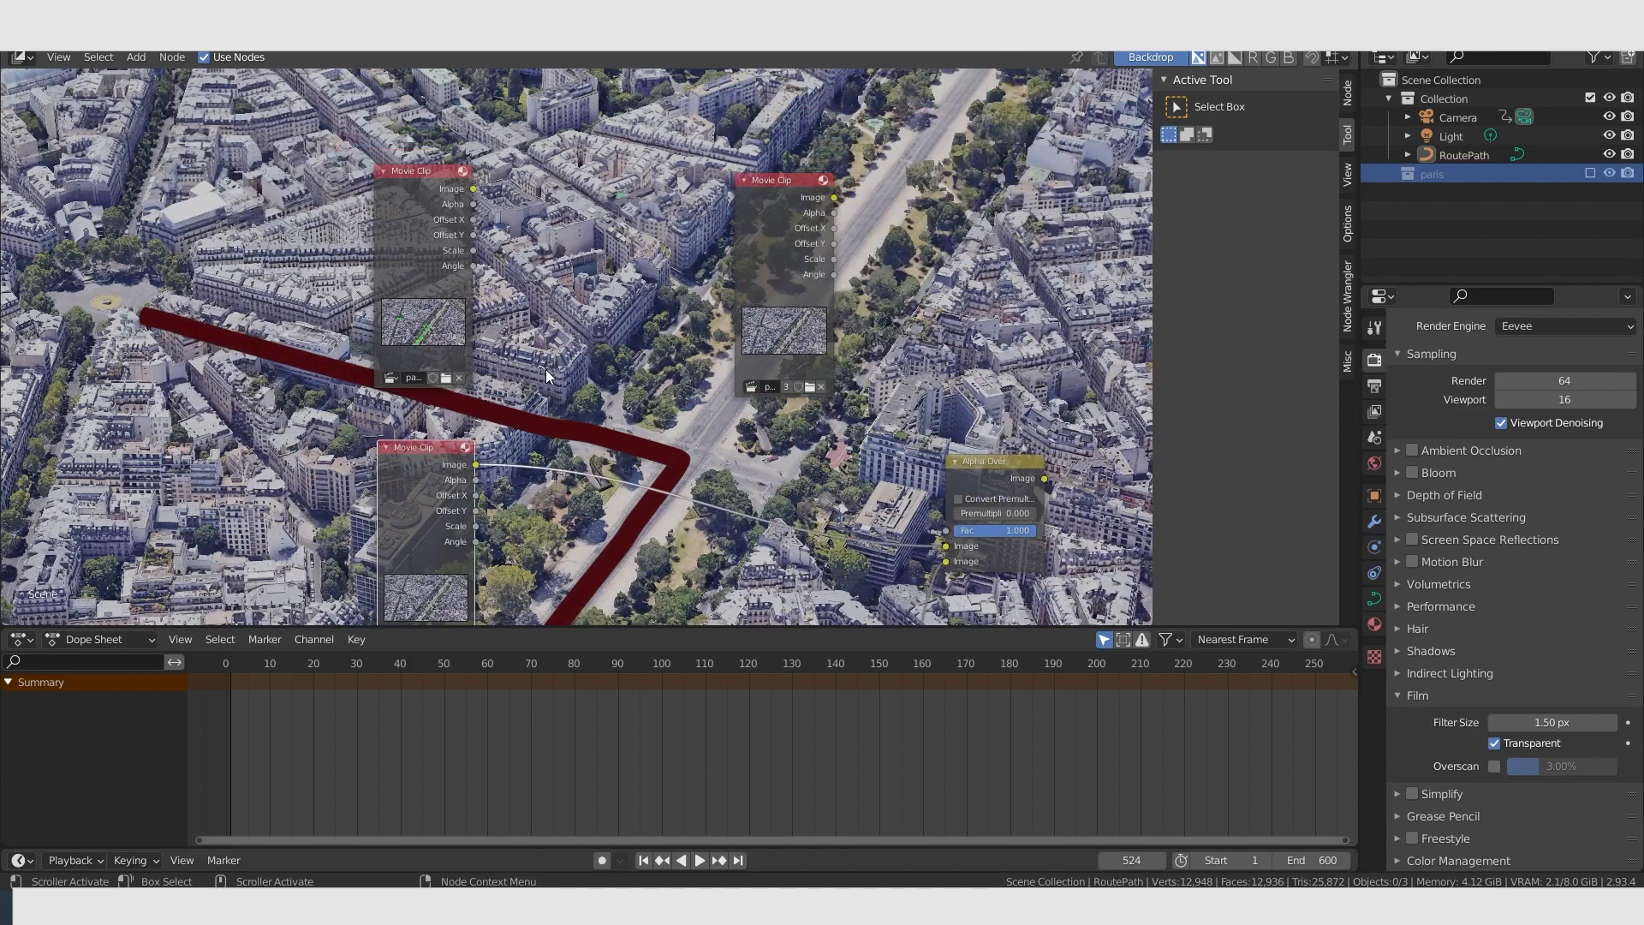
Add a Difference Key node just to the right of the two stacked Movie Clip nodes.
{"action": "key", "text": "shift+a"}
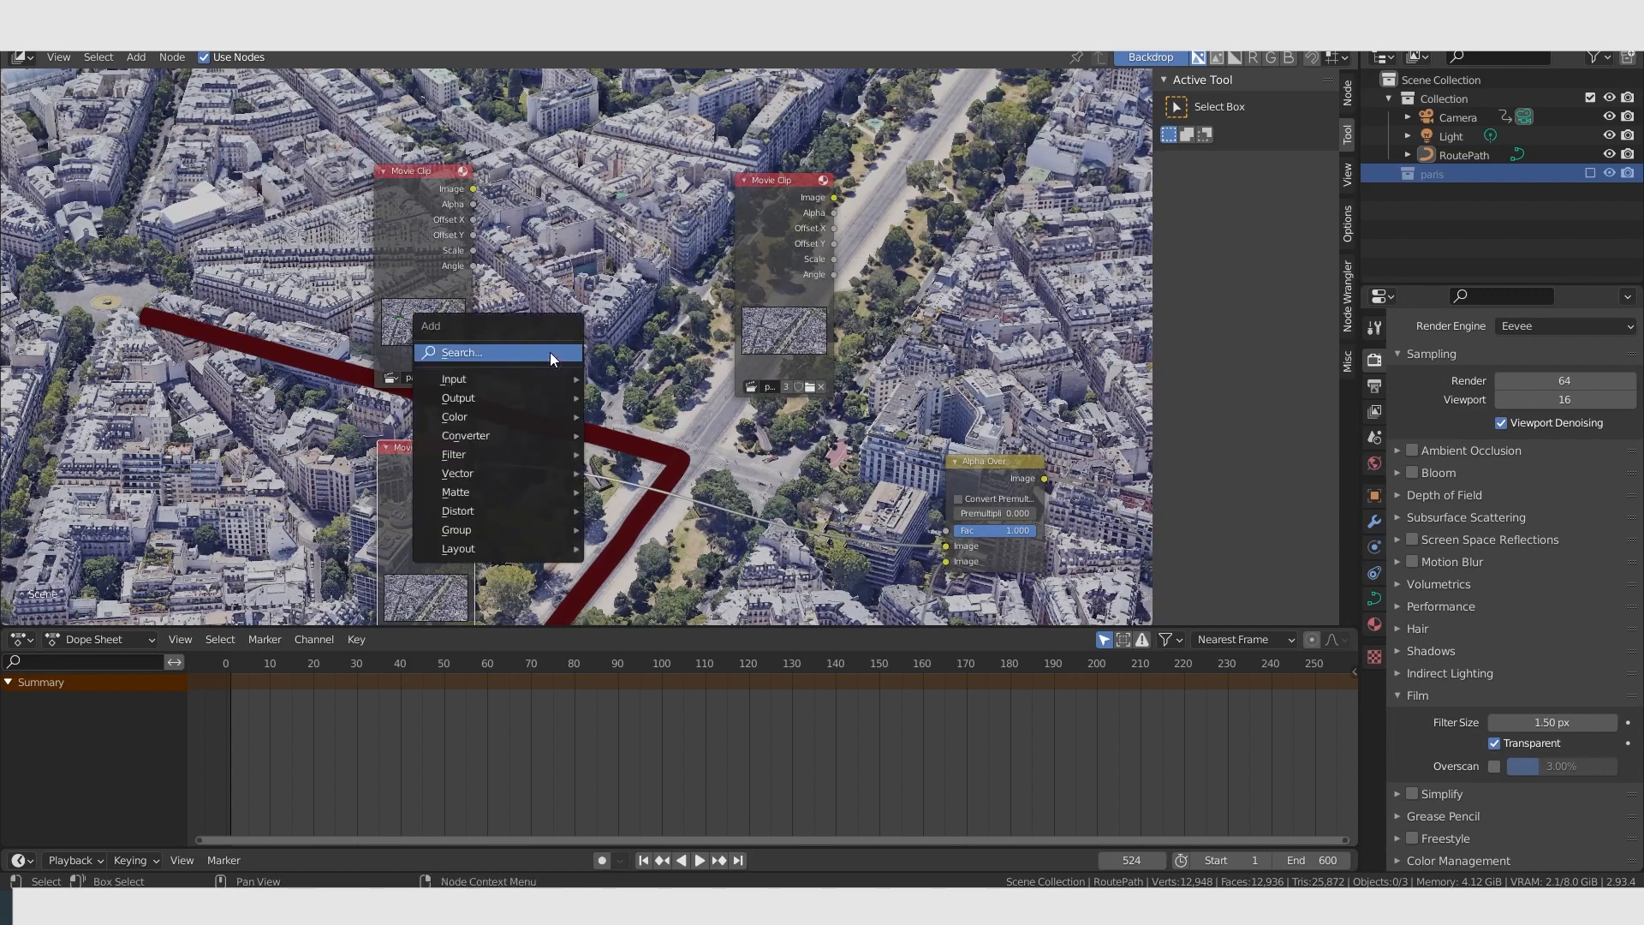
{"action": "left_click", "coordinate": [550, 353]}
{"action": "type", "text": "differ"}
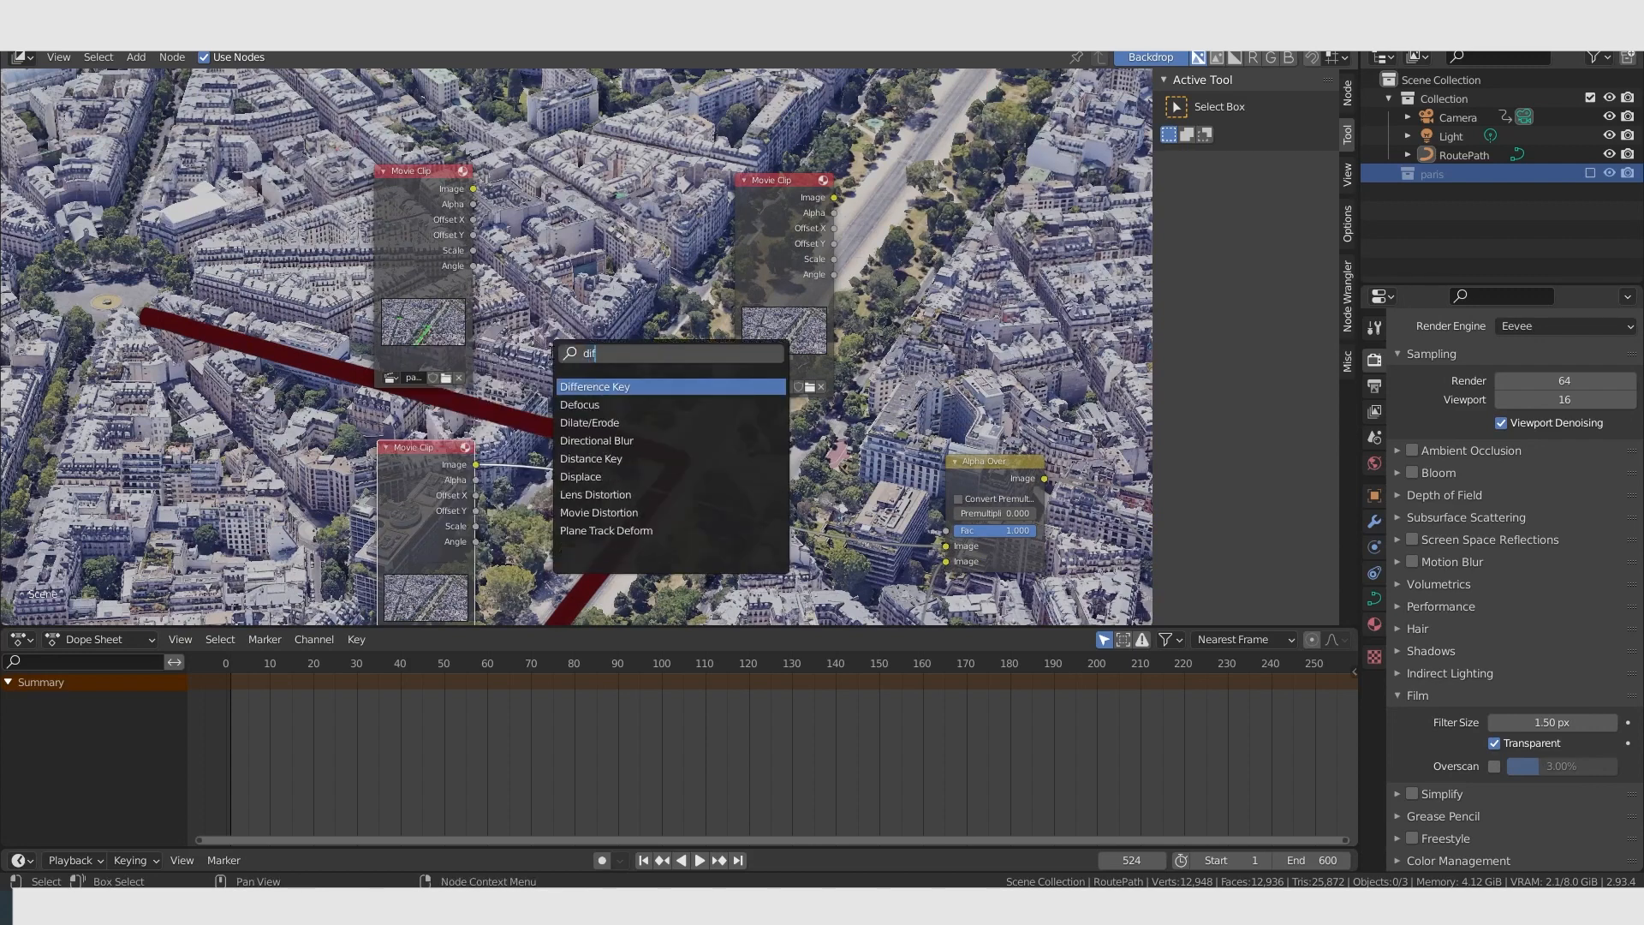
{"action": "left_click", "coordinate": [598, 387]}
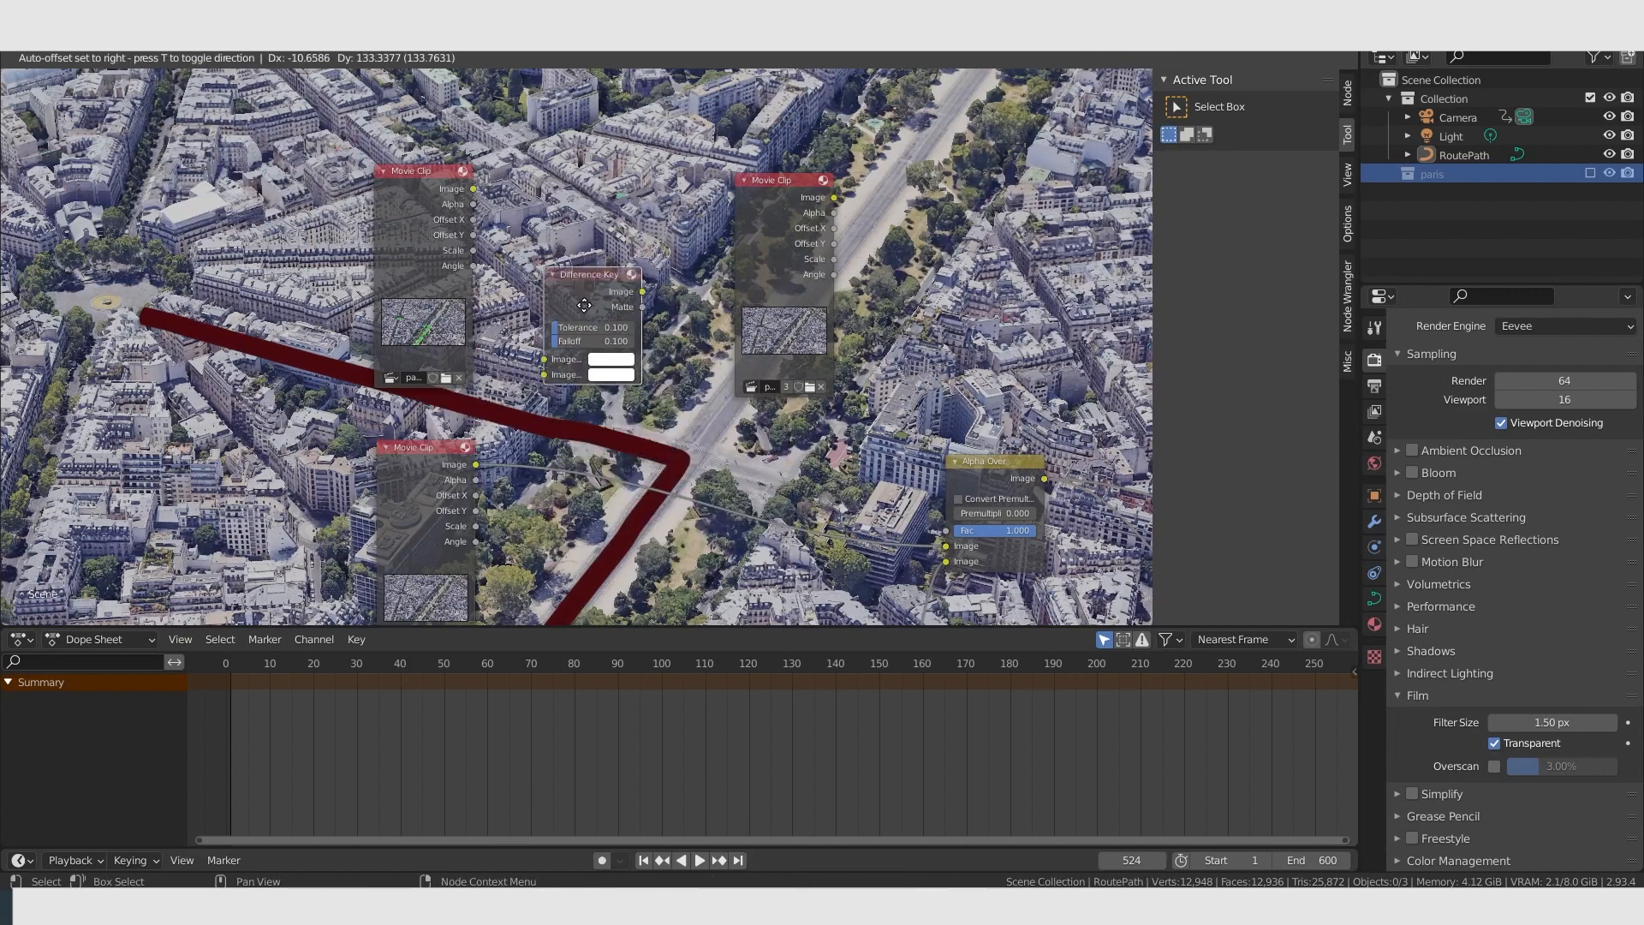
{"action": "left_click", "coordinate": [505, 380]}
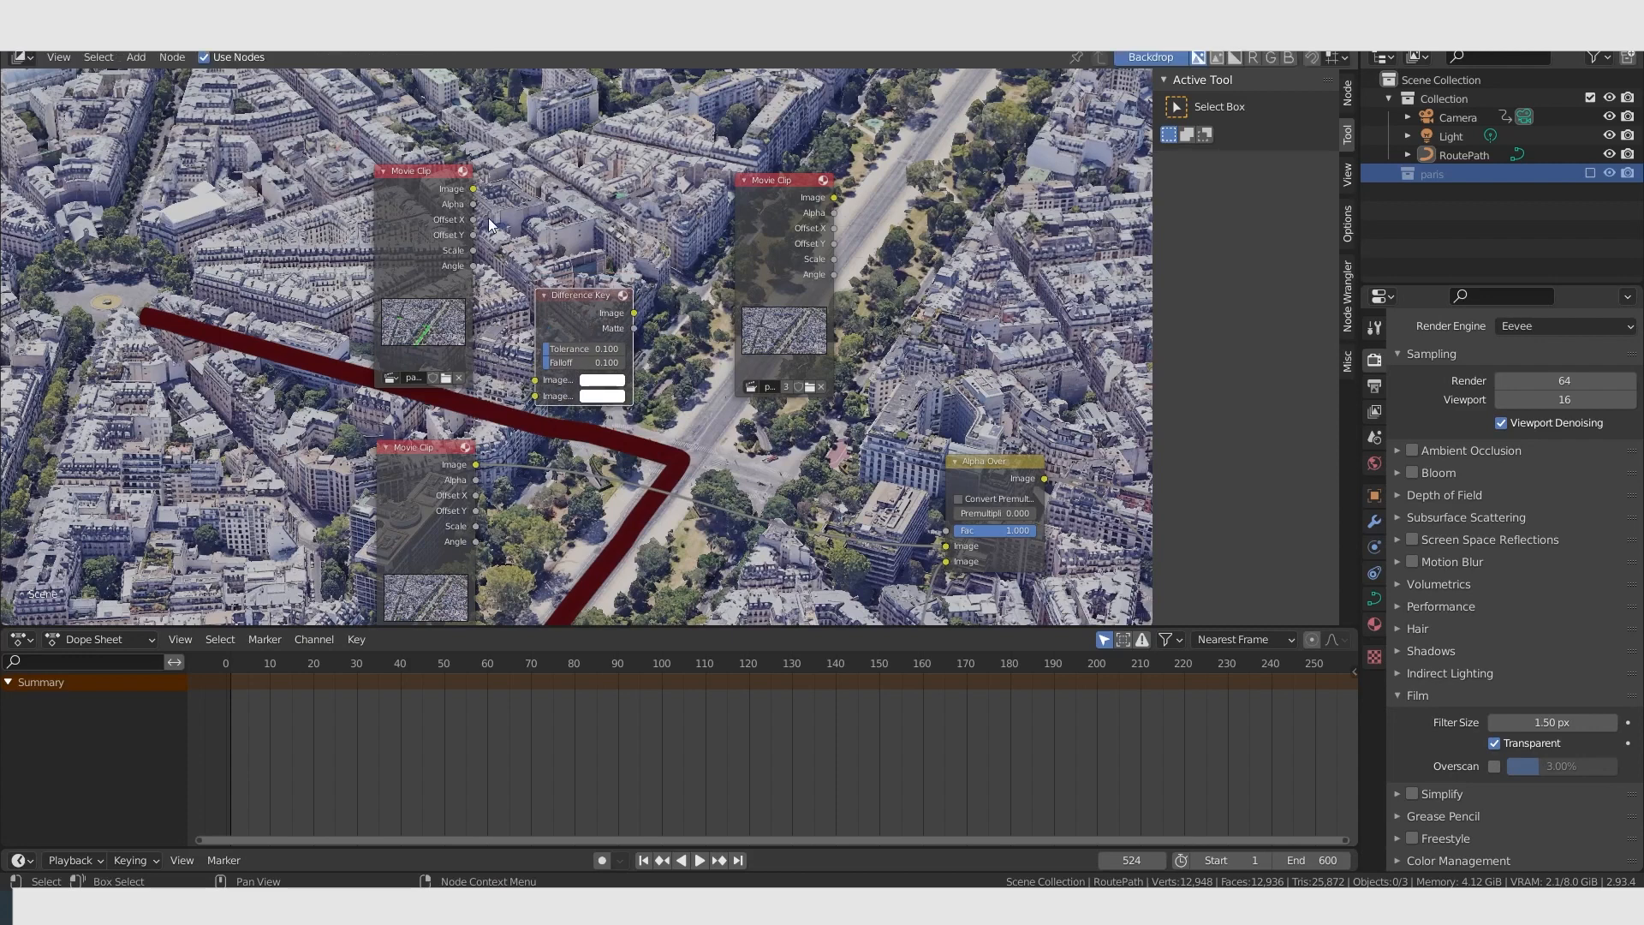
Connect the upper Movie Clip's image to the Difference Key's Image 1 and the lower clip's image to Image 2.
{"action": "left_click_drag", "start_coordinate": [472, 188], "coordinate": [534, 380]}
{"action": "left_click_drag", "start_coordinate": [478, 467], "coordinate": [532, 397]}
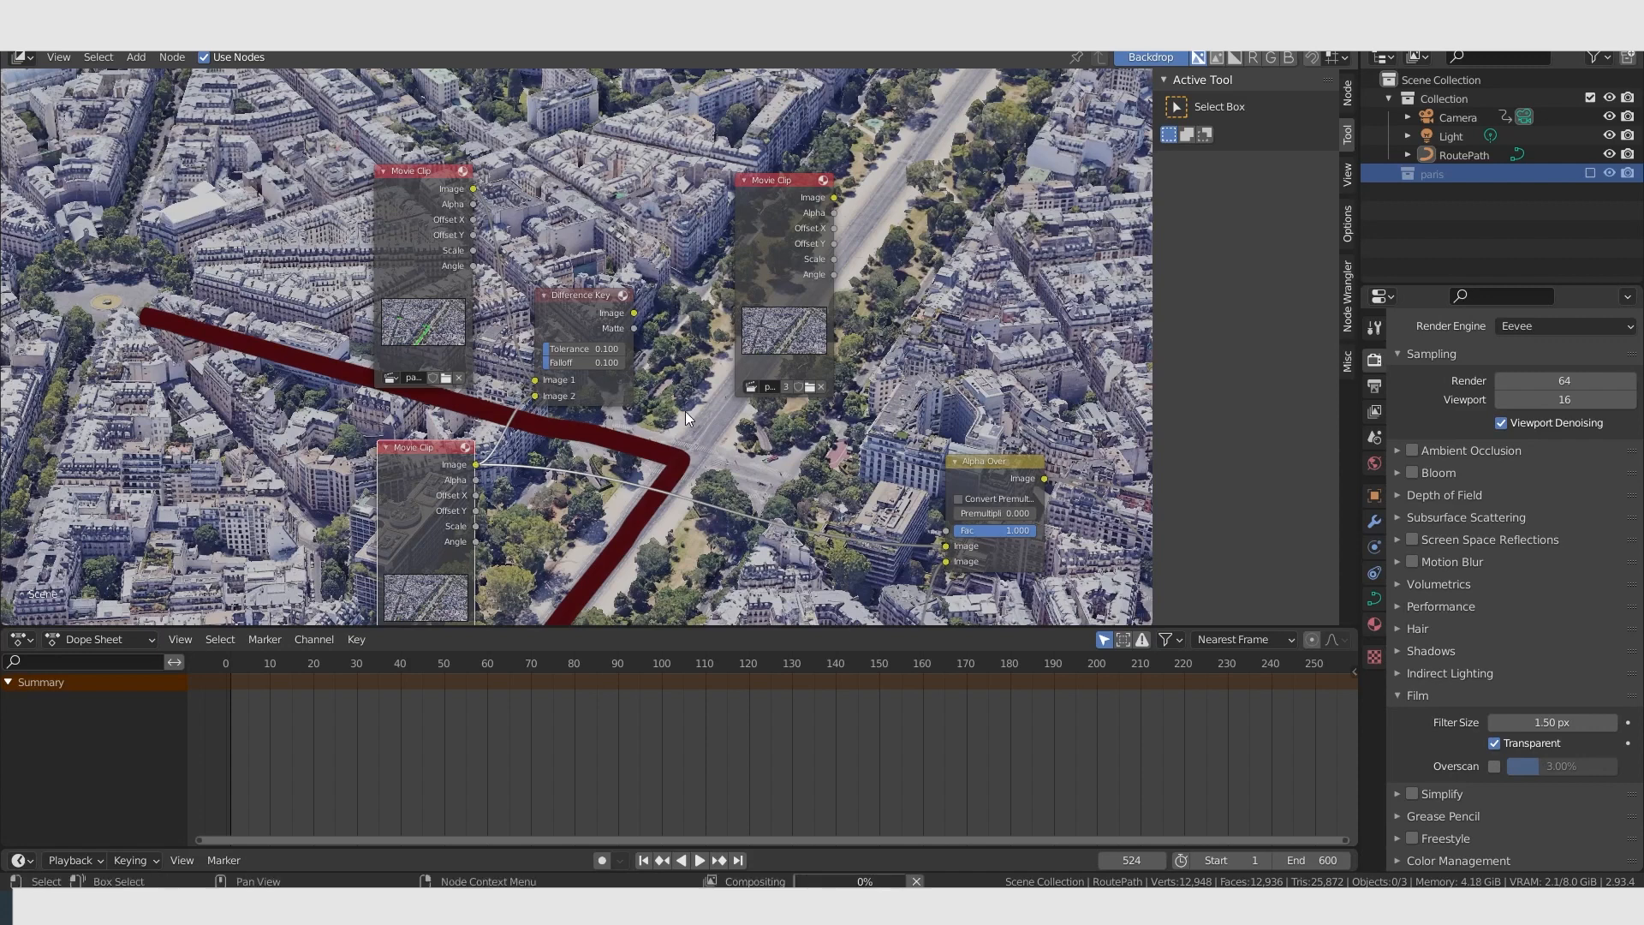
{"action": "scroll", "coordinate": [677, 336], "scroll_direction": "up", "scroll_amount": 2}
{"action": "scroll", "coordinate": [702, 330], "scroll_direction": "down", "scroll_amount": 4}
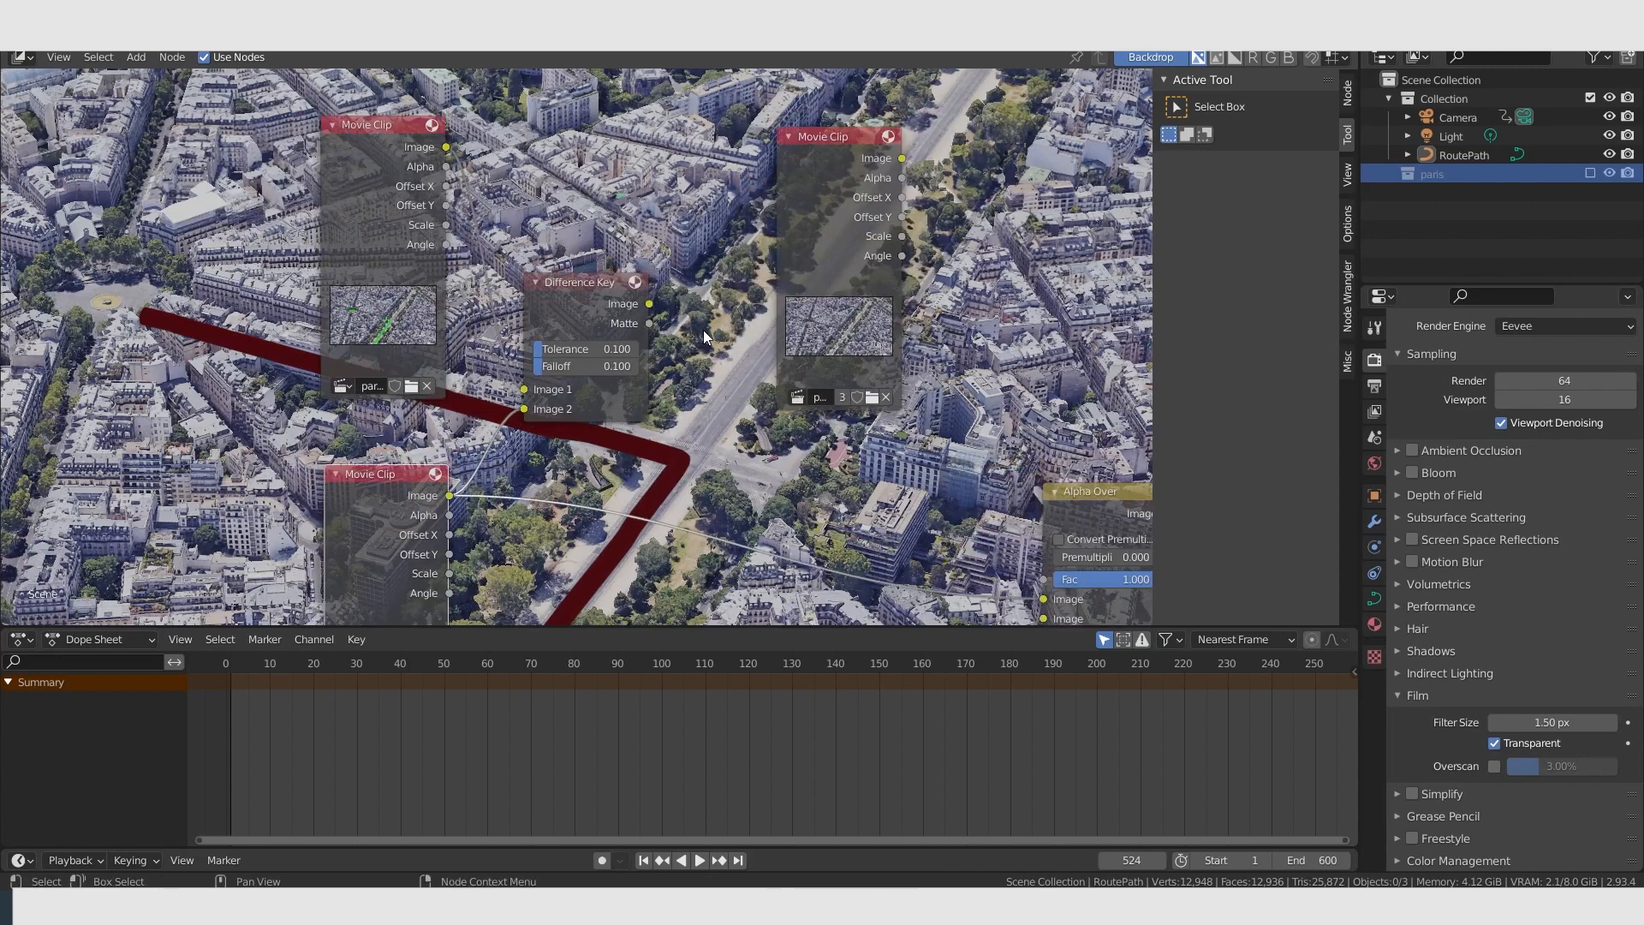
Shift the two stacked Movie Clip nodes left and the unlinked Movie Clip node right to make room around the Difference Key.
{"action": "left_click_drag", "start_coordinate": [453, 267], "coordinate": [414, 269]}
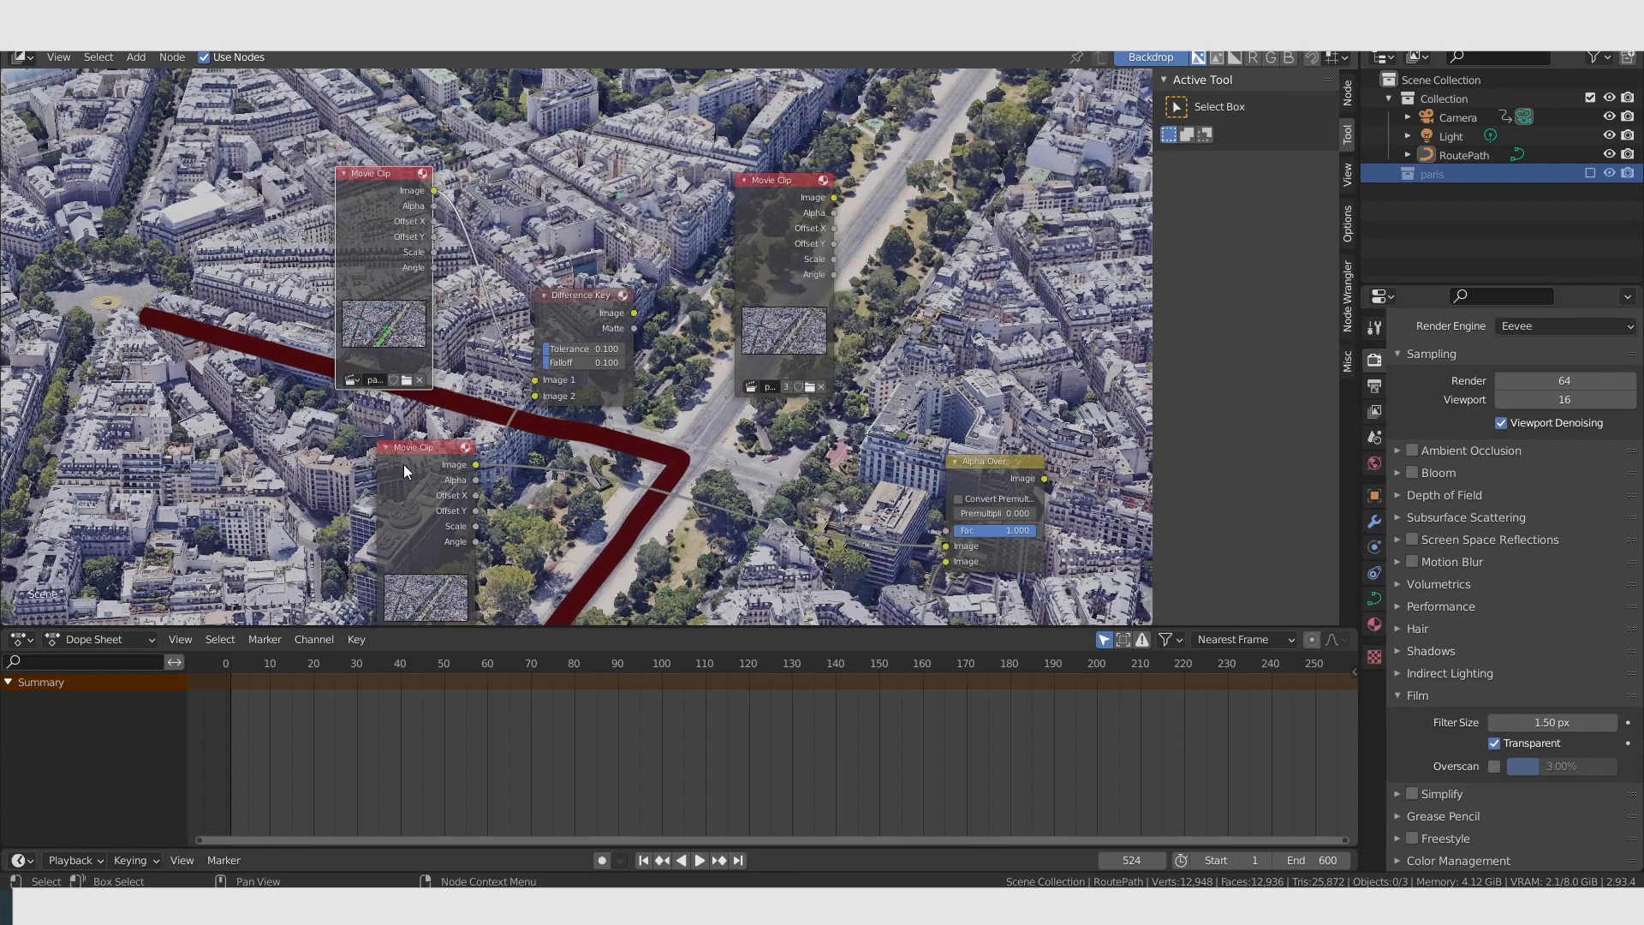
{"action": "left_click_drag", "start_coordinate": [403, 464], "coordinate": [367, 440]}
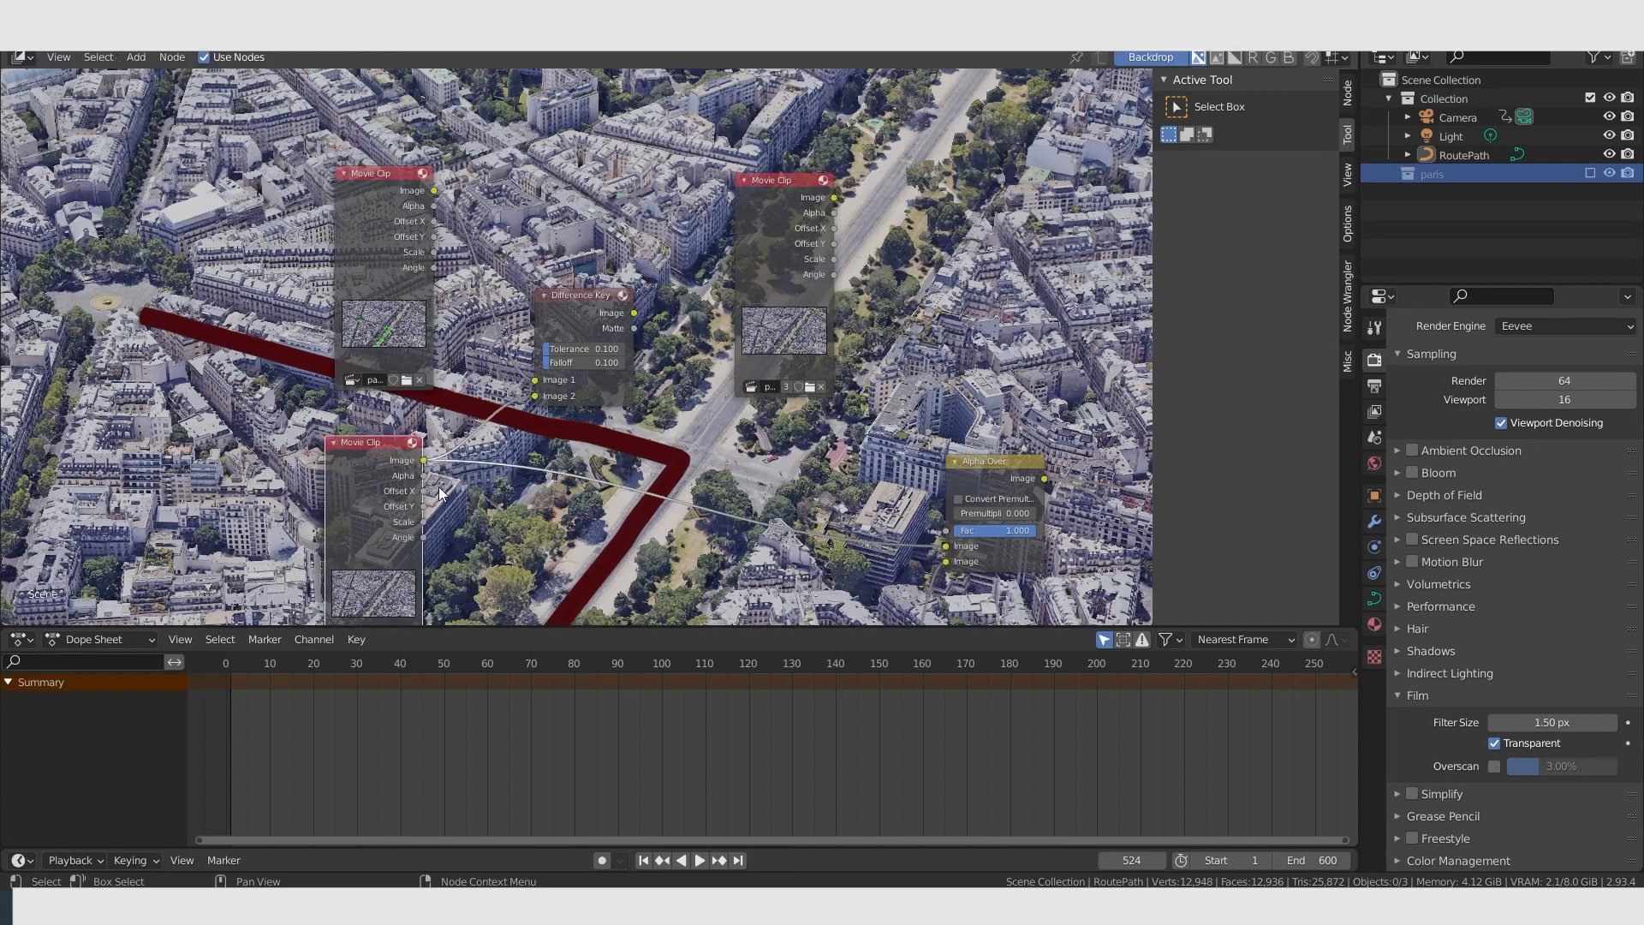
{"action": "left_click_drag", "start_coordinate": [765, 218], "coordinate": [883, 200]}
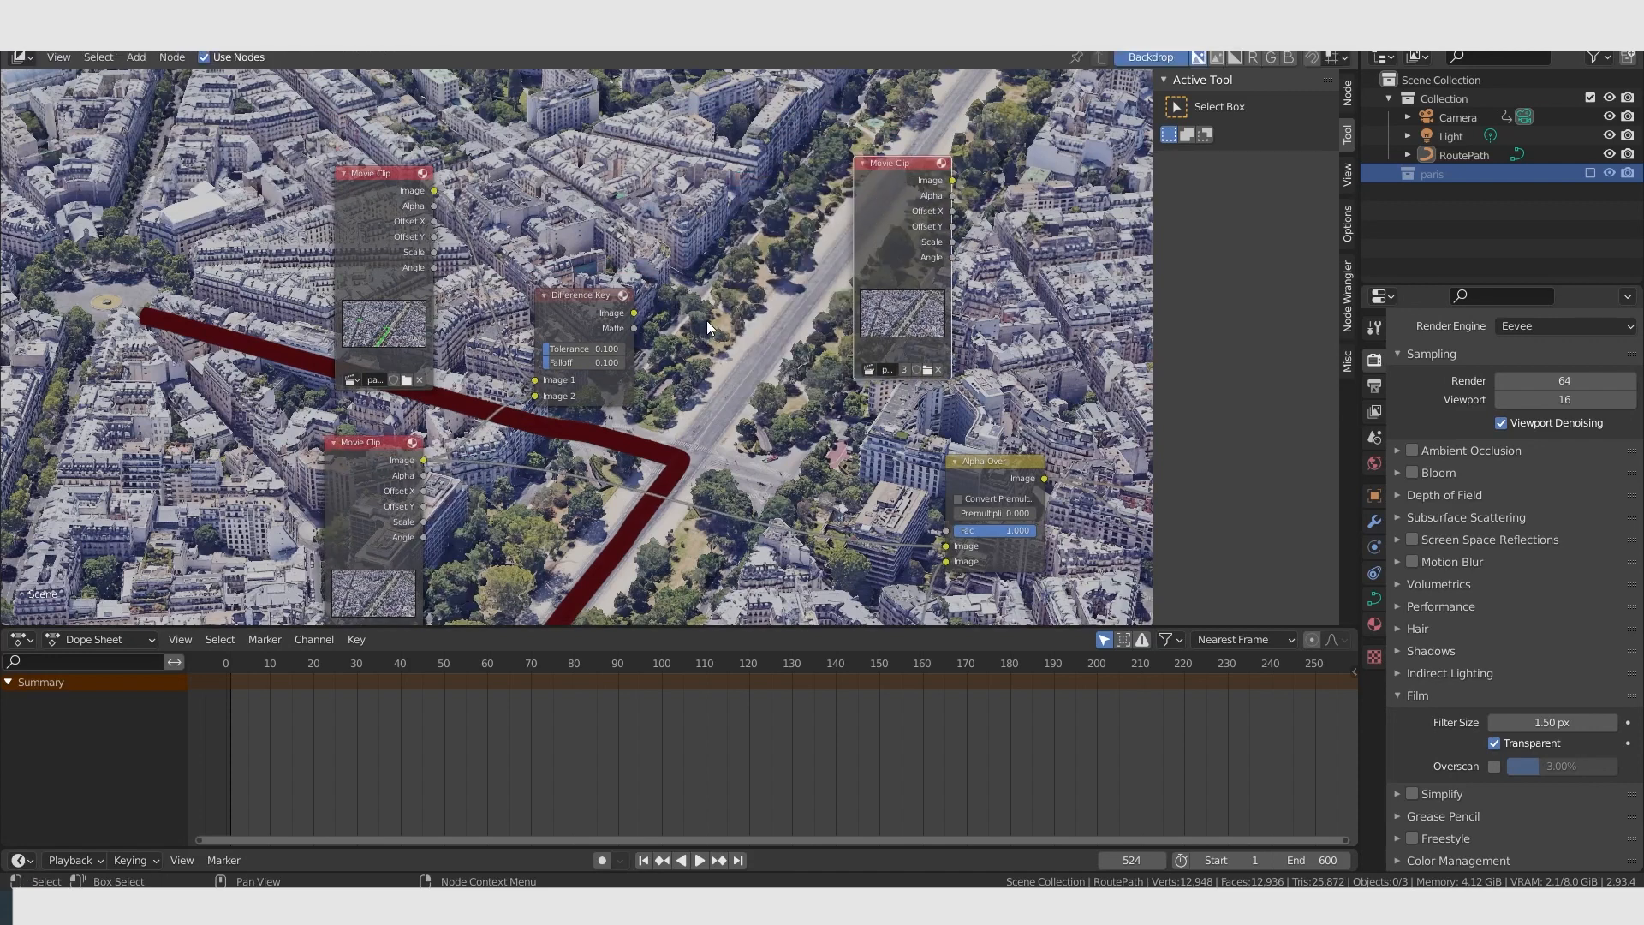
Add an Invert node to the right of the Difference Key node.
{"action": "key", "text": "shift+a"}
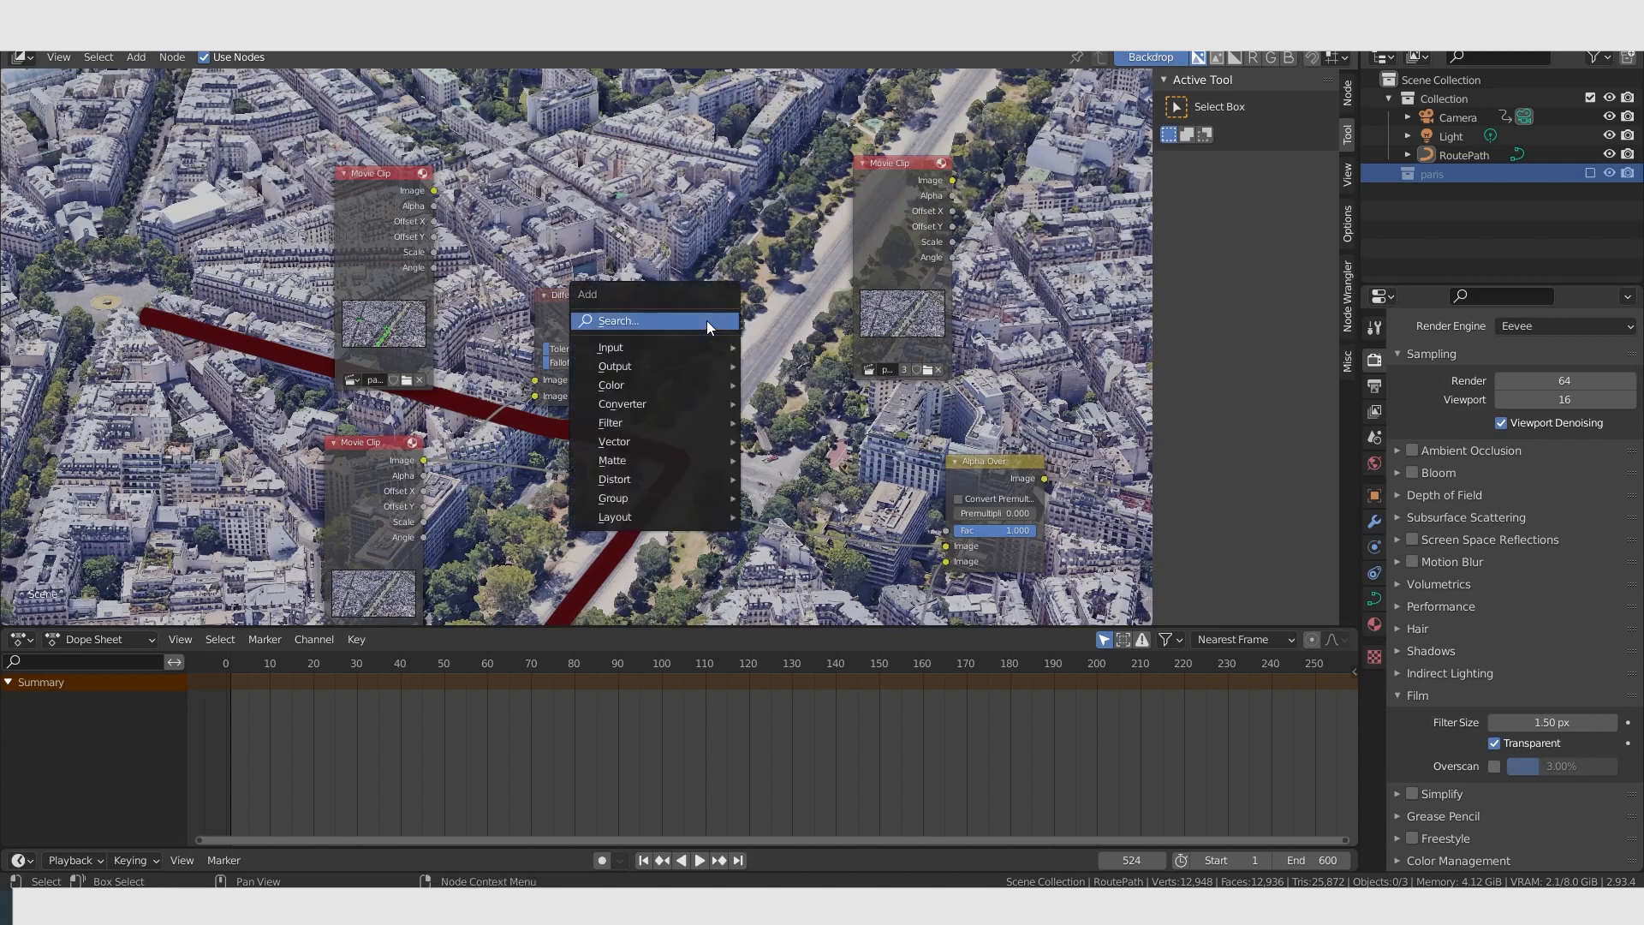
{"action": "left_click", "coordinate": [707, 321]}
{"action": "type", "text": "inver"}
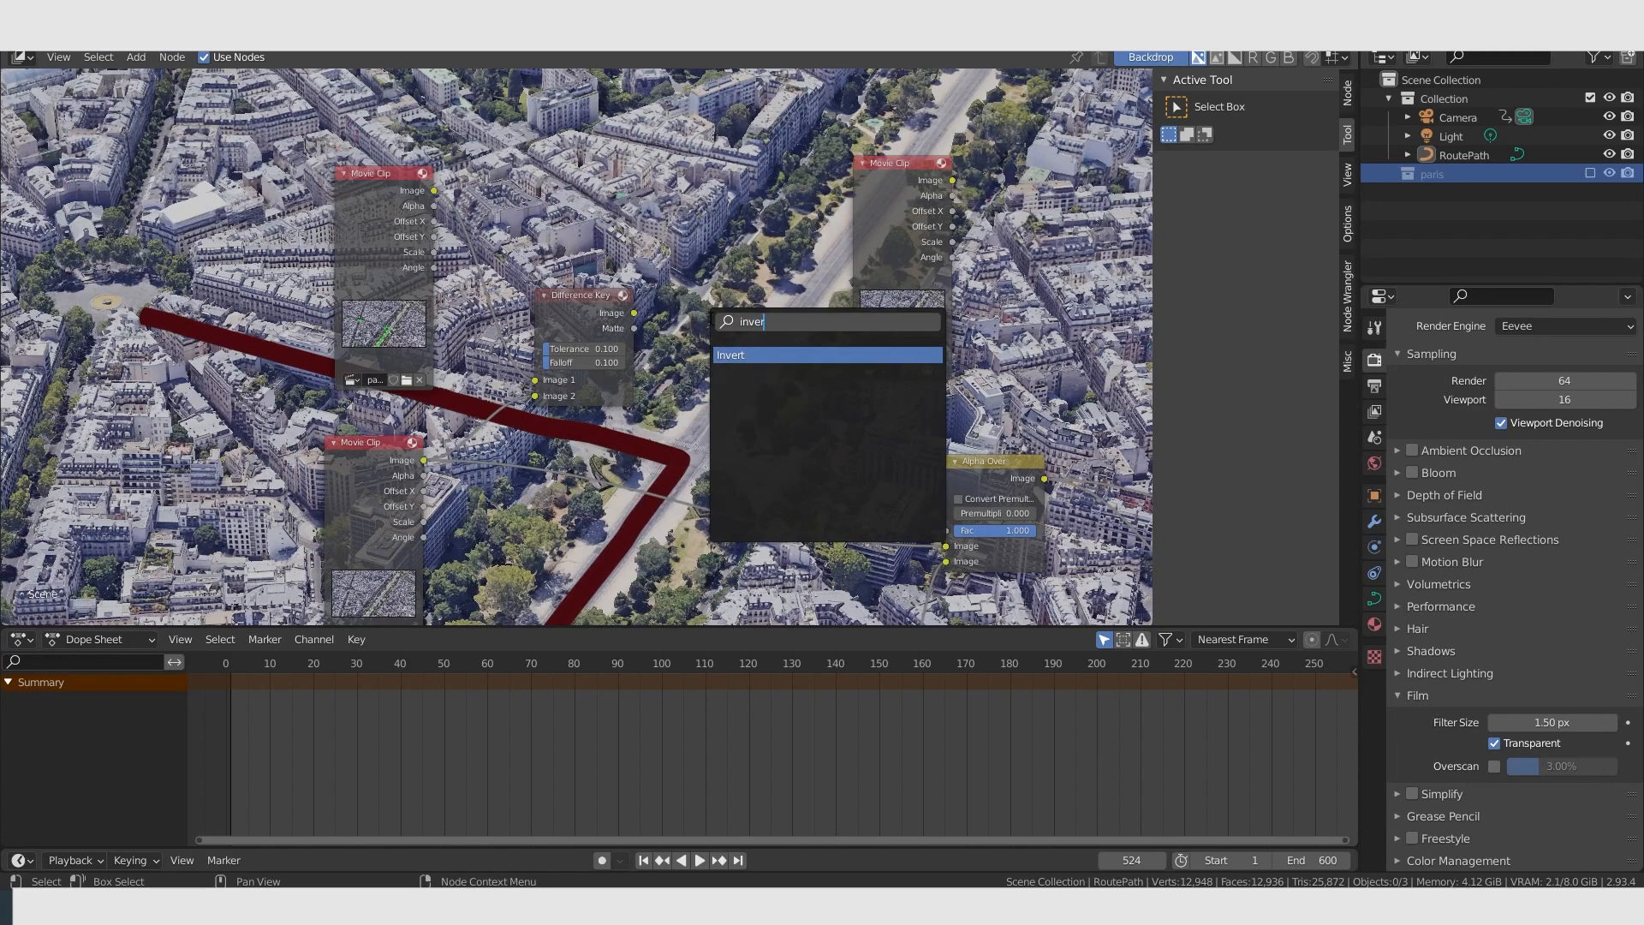
{"action": "left_click", "coordinate": [771, 355]}
{"action": "left_click", "coordinate": [752, 382]}
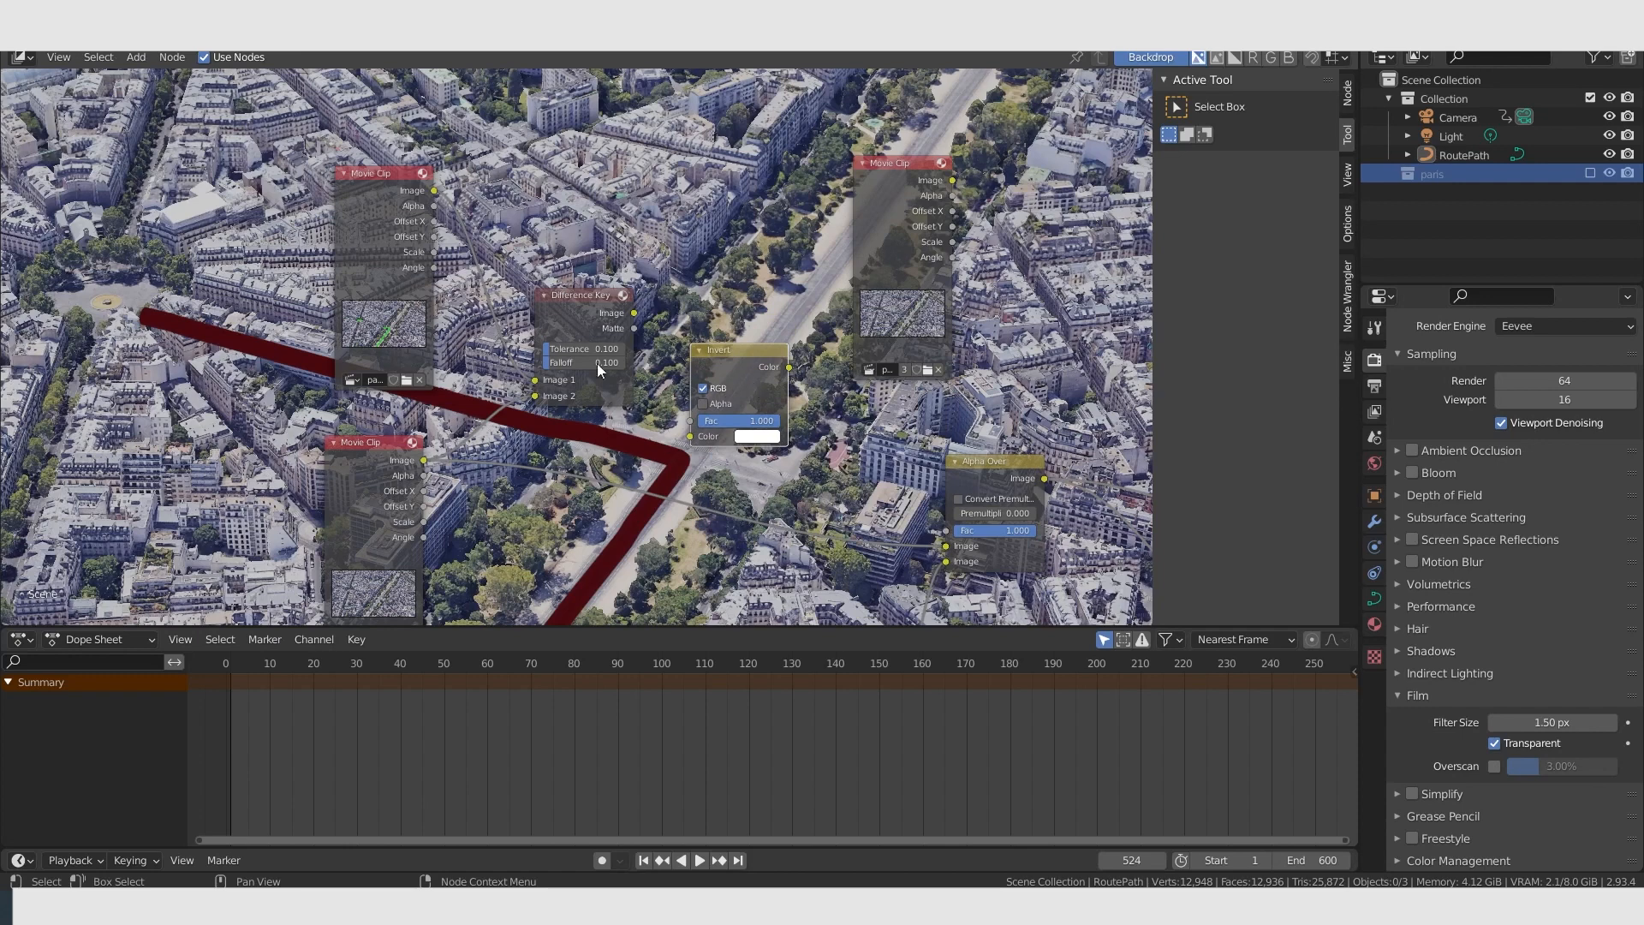
Connect the Difference Key's Matte output to the Invert node's Color input.
{"action": "scroll", "coordinate": [650, 342], "scroll_direction": "up", "scroll_amount": 2}
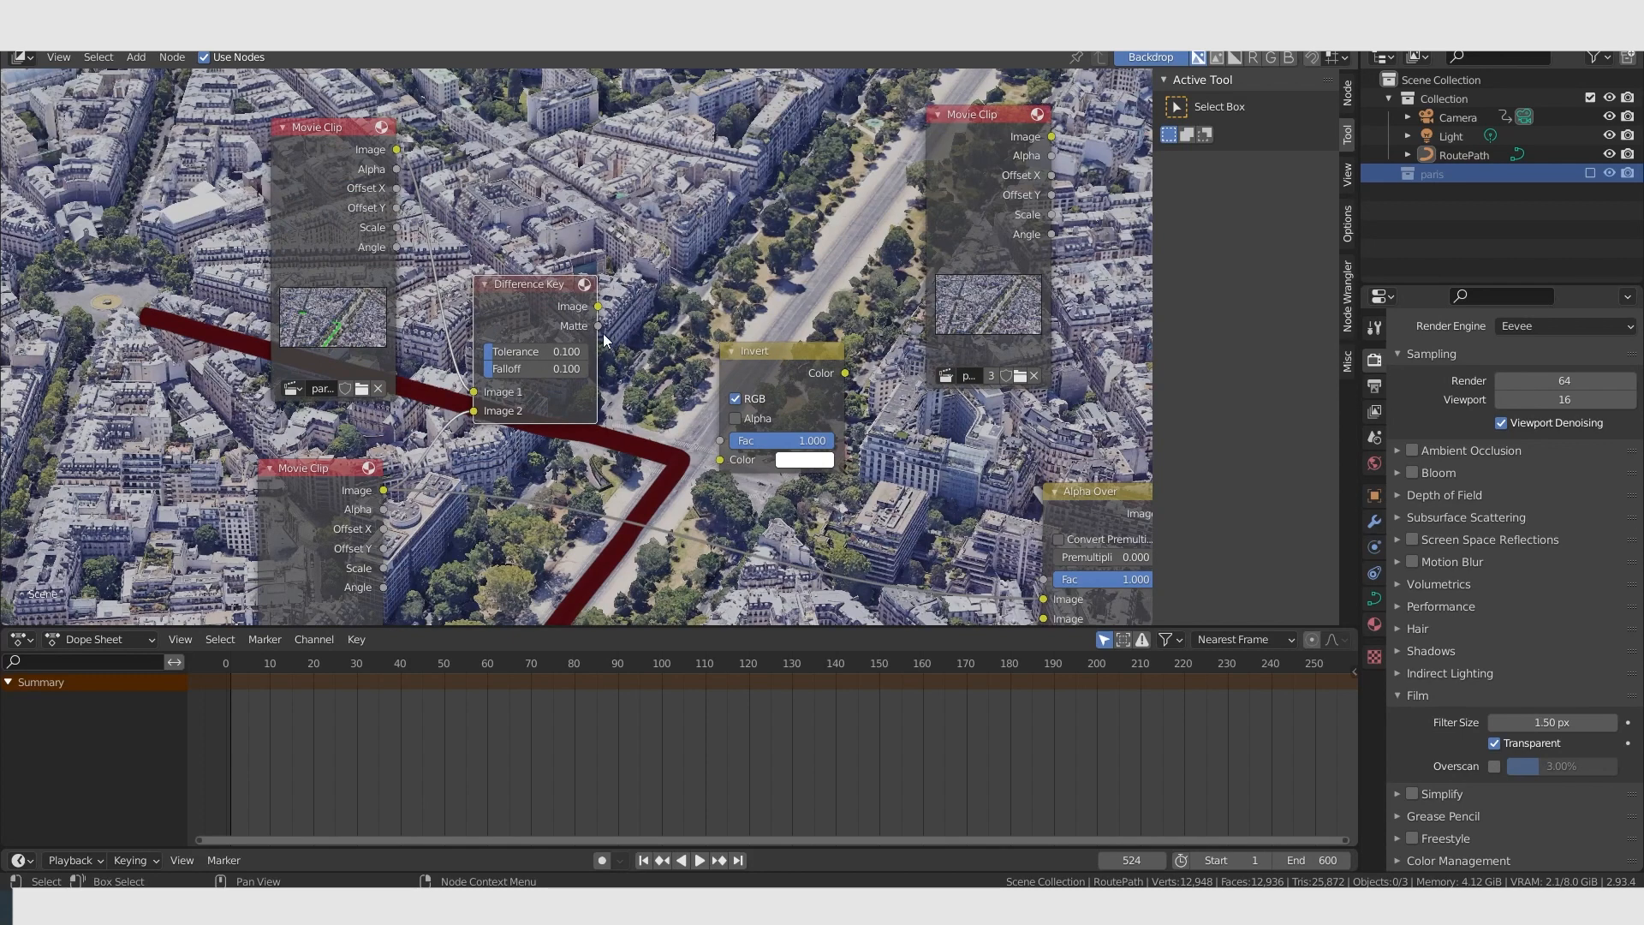
{"action": "left_click_drag", "start_coordinate": [597, 326], "coordinate": [716, 464]}
{"action": "scroll", "coordinate": [777, 313], "scroll_direction": "down", "scroll_amount": 2}
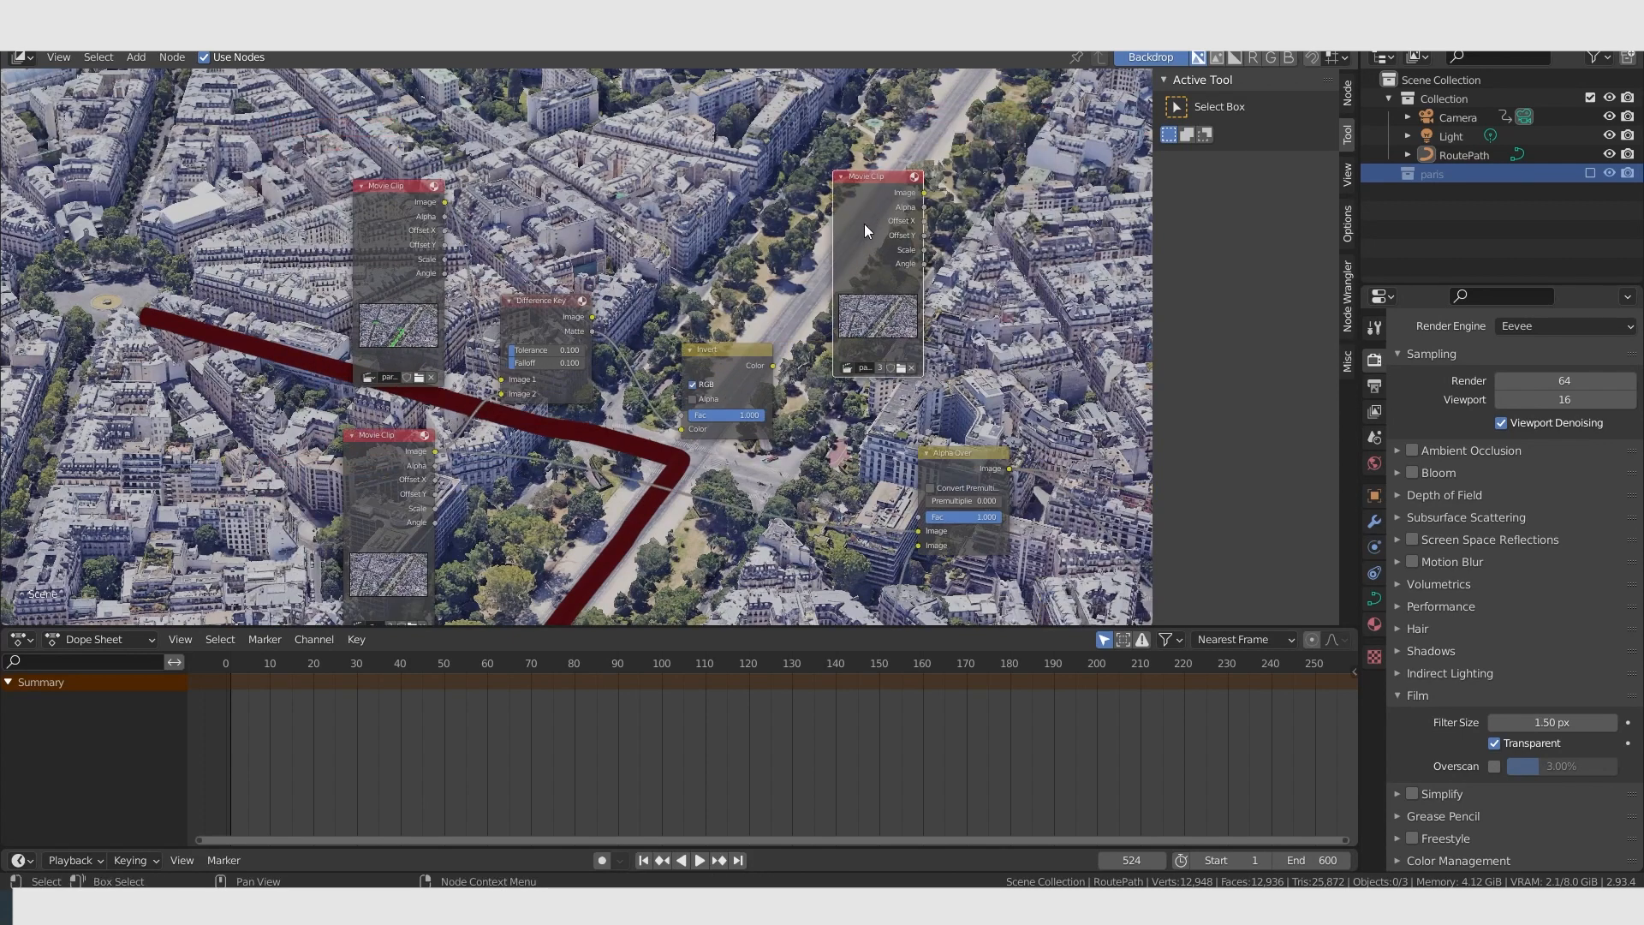
Move the unlinked Movie Clip node above the Invert node and add a Set Alpha node to the right of both.
{"action": "left_click_drag", "start_coordinate": [865, 223], "coordinate": [705, 168]}
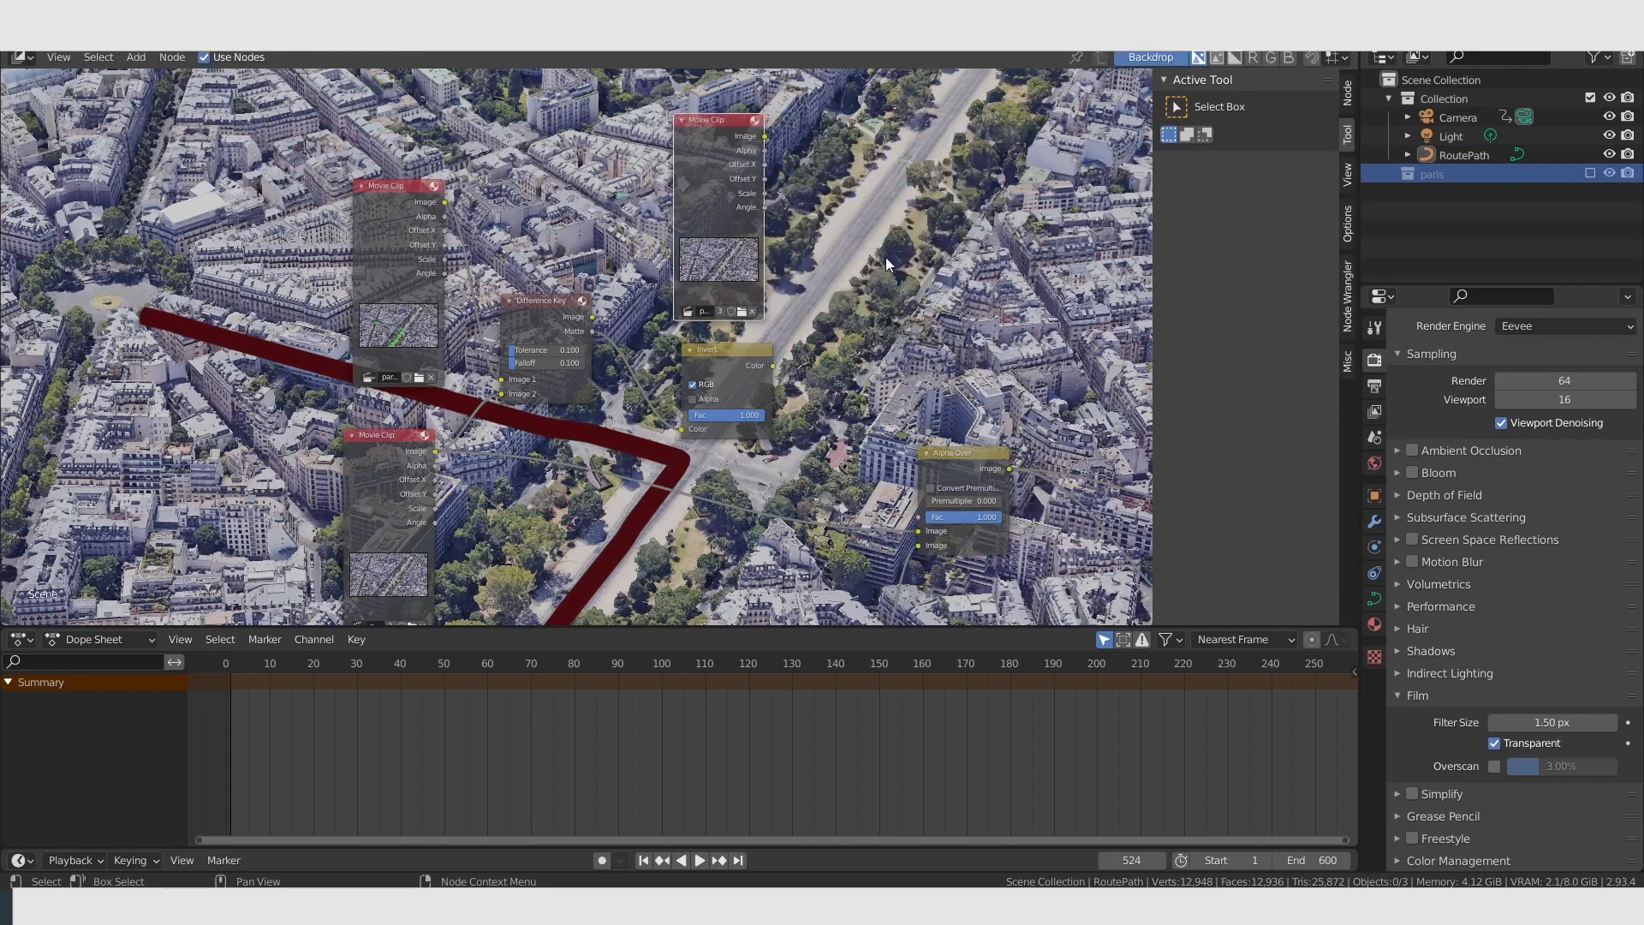
{"action": "scroll", "coordinate": [886, 275], "scroll_direction": "up", "scroll_amount": 1}
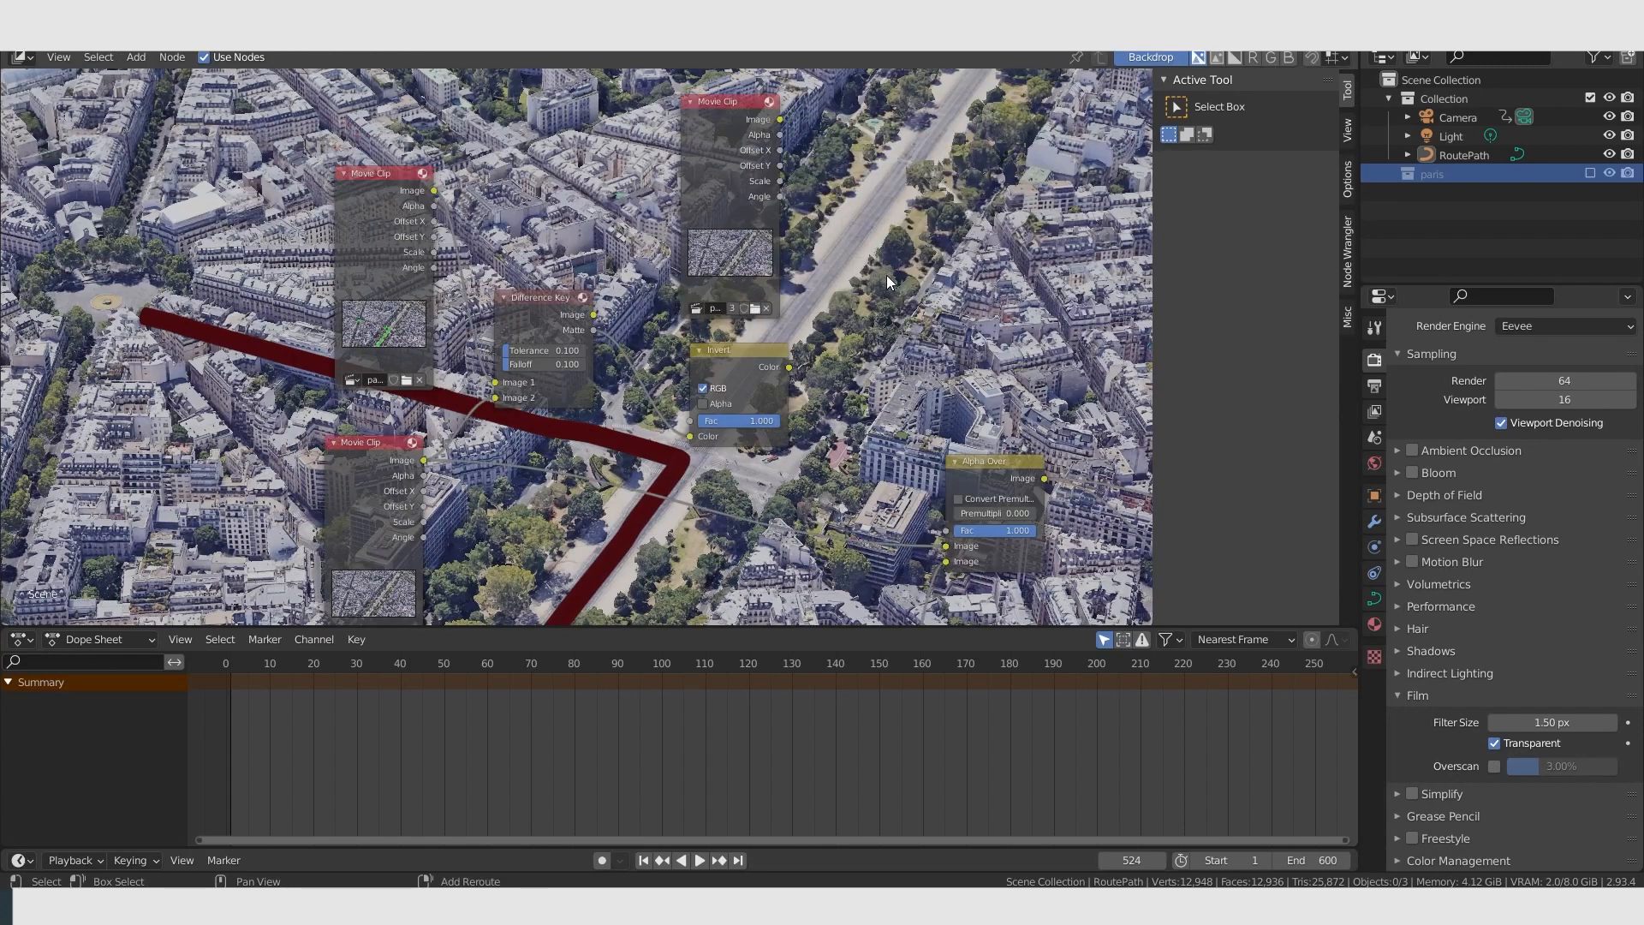
{"action": "key", "text": "shift+a"}
{"action": "left_click", "coordinate": [886, 275]}
{"action": "type", "text": "set"}
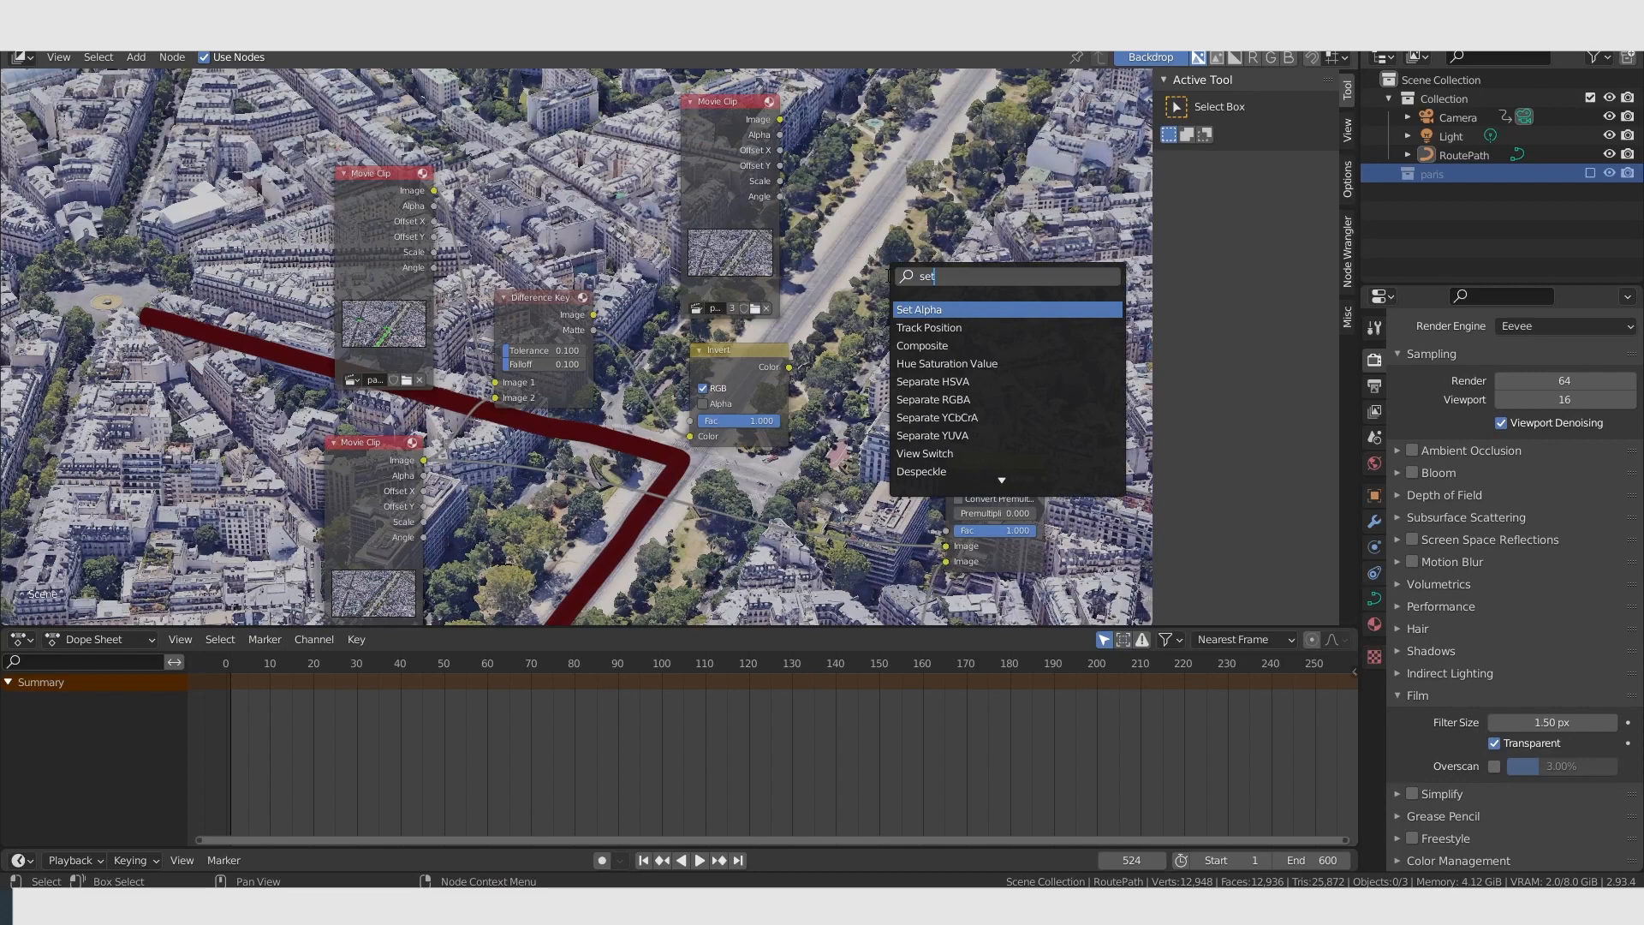
{"action": "left_click", "coordinate": [943, 310]}
{"action": "left_click", "coordinate": [913, 314]}
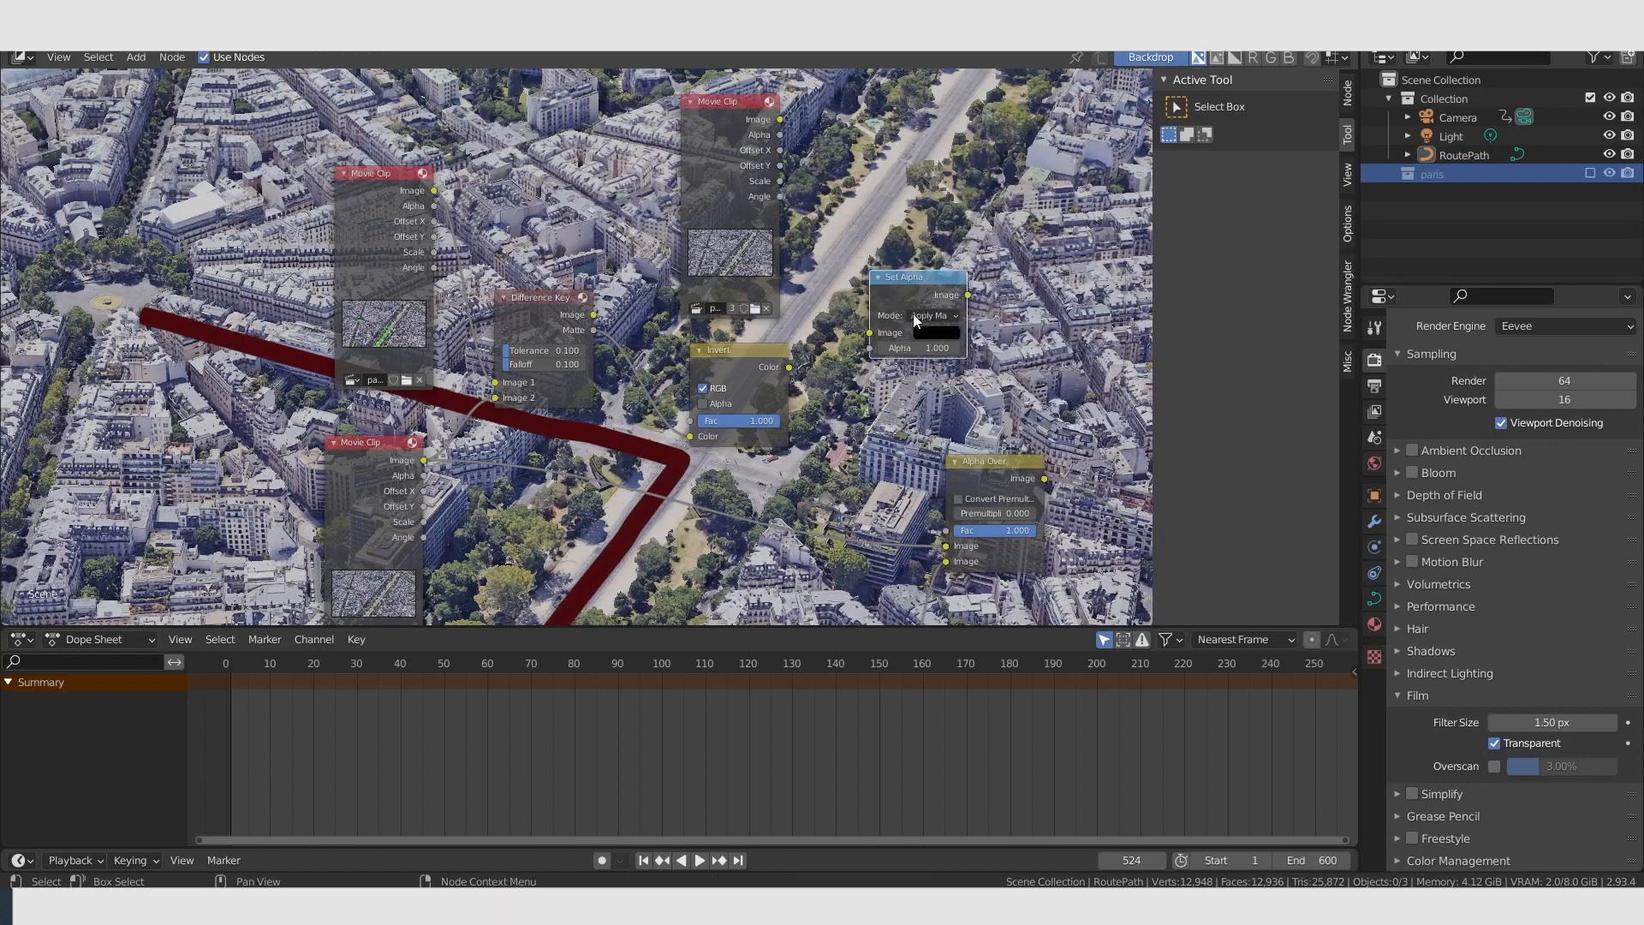
Connect the Invert node's Color to the Set Alpha's Alpha input and the upper Movie Clip's image to its Image input.
{"action": "scroll", "coordinate": [861, 440], "scroll_direction": "up", "scroll_amount": 1}
{"action": "scroll", "coordinate": [861, 440], "scroll_direction": "up", "scroll_amount": 2}
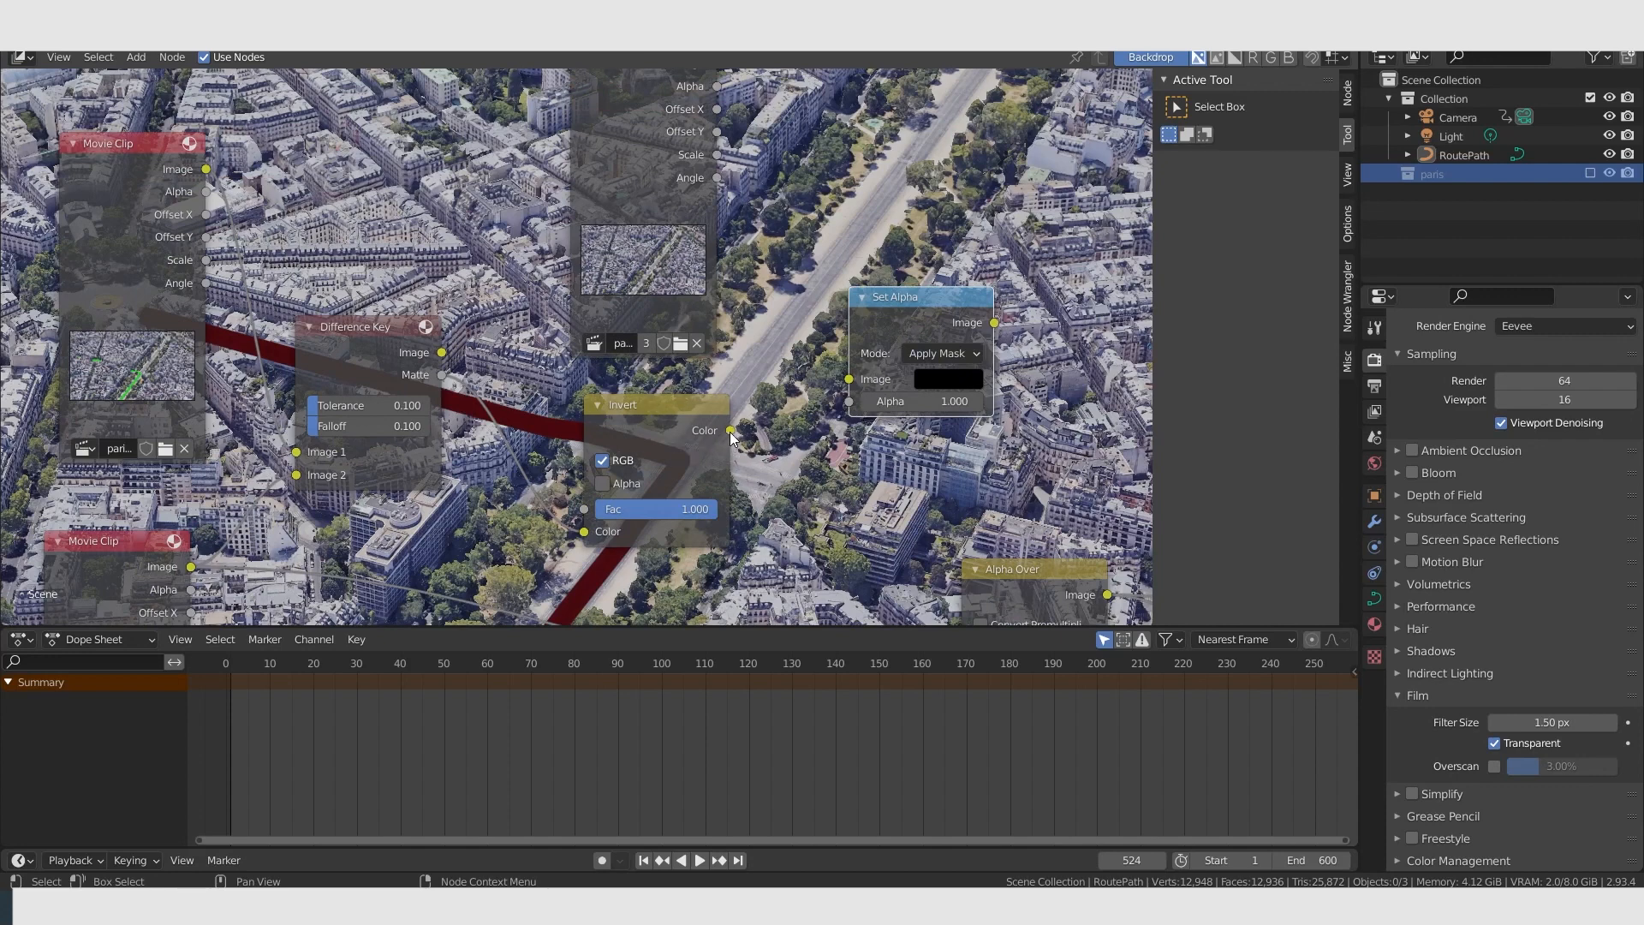
{"action": "left_click_drag", "start_coordinate": [730, 430], "coordinate": [841, 403]}
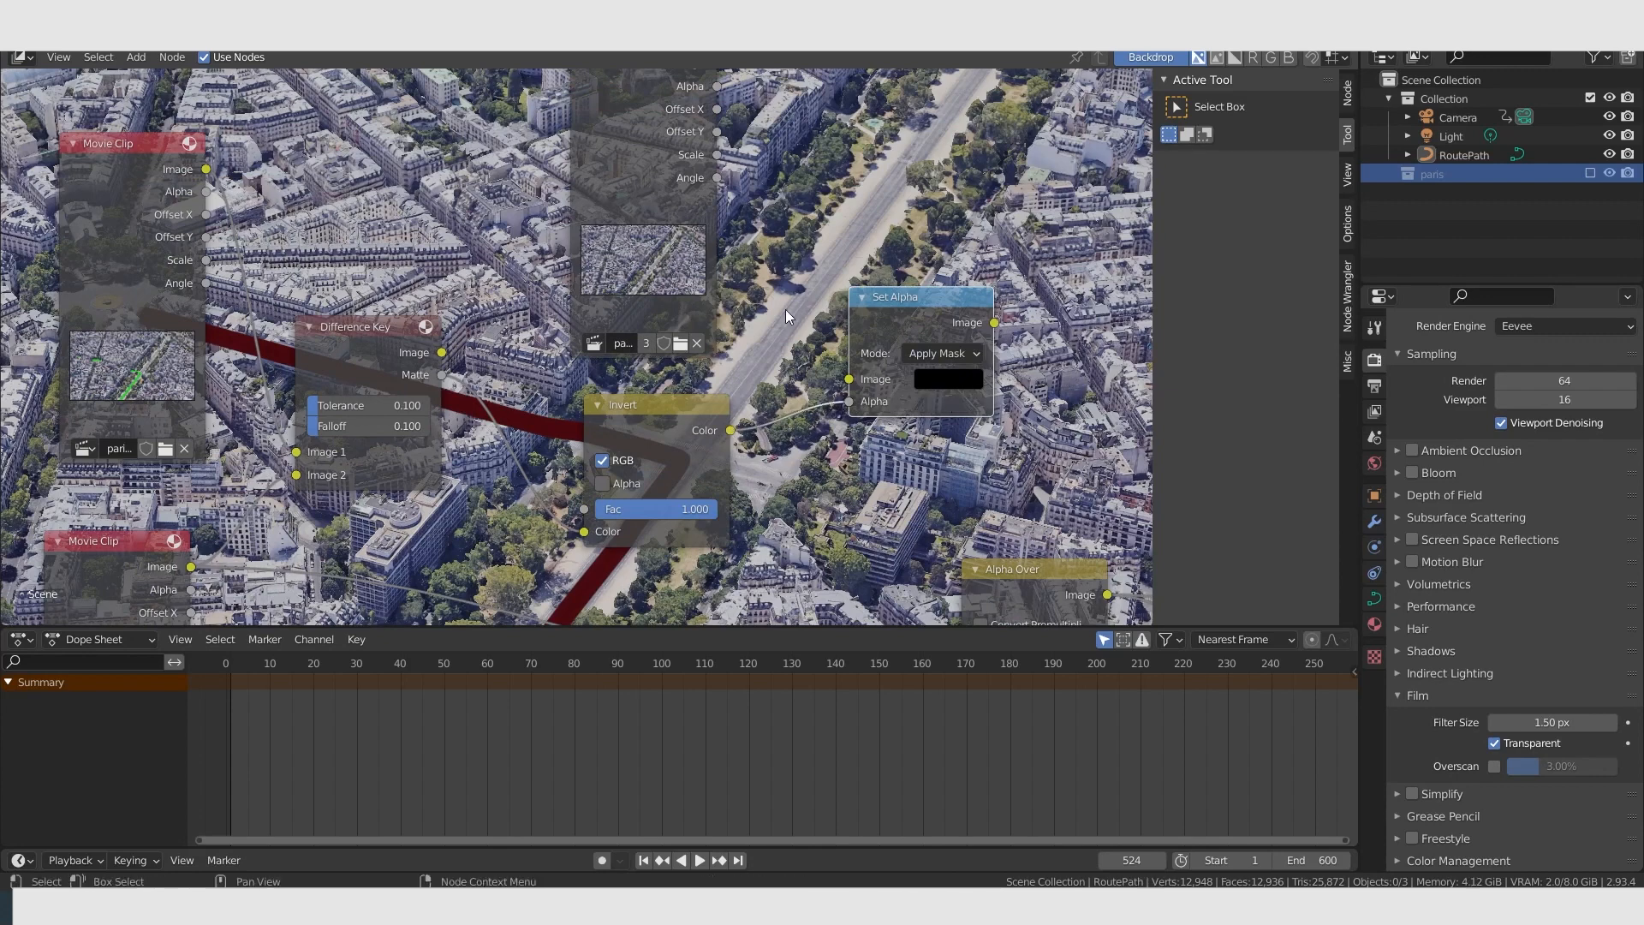
{"action": "scroll", "coordinate": [784, 310], "scroll_direction": "down", "scroll_amount": 3}
{"action": "middle_click_drag", "start_coordinate": [776, 239], "coordinate": [712, 311]}
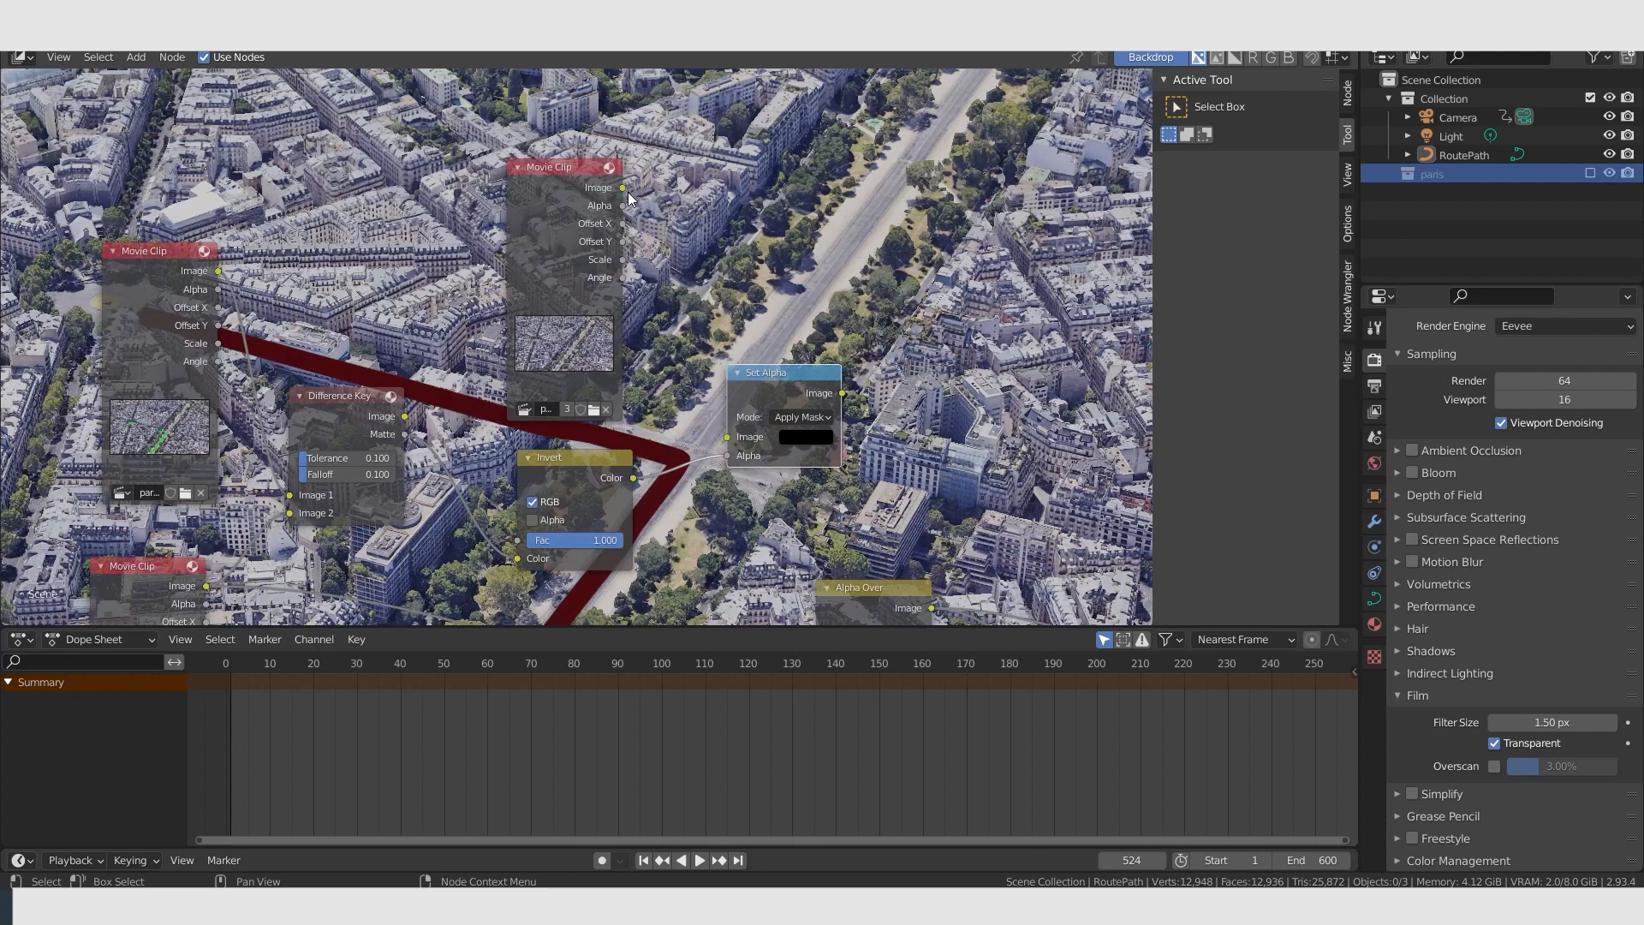
{"action": "left_click_drag", "start_coordinate": [624, 190], "coordinate": [723, 439]}
Duplicate the Alpha Over node and place the copy above and to the right of the original.
{"action": "scroll", "coordinate": [946, 466], "scroll_direction": "down", "scroll_amount": 2}
{"action": "middle_click_drag", "start_coordinate": [792, 411], "coordinate": [695, 169]}
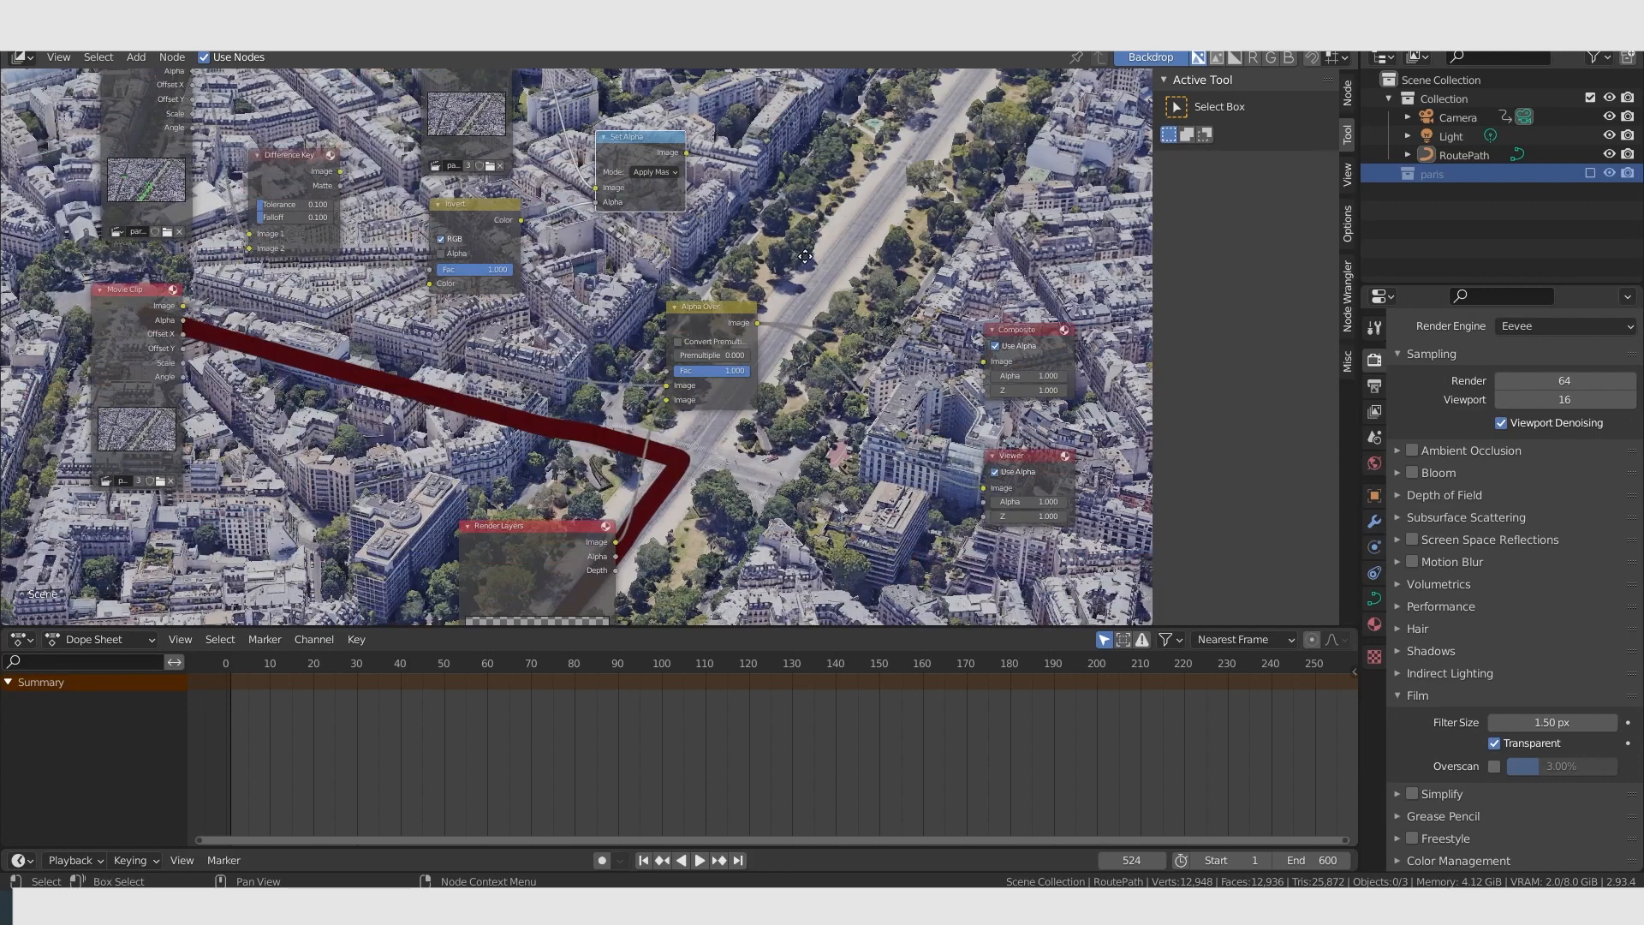
{"action": "middle_click_drag", "start_coordinate": [727, 326], "coordinate": [630, 381]}
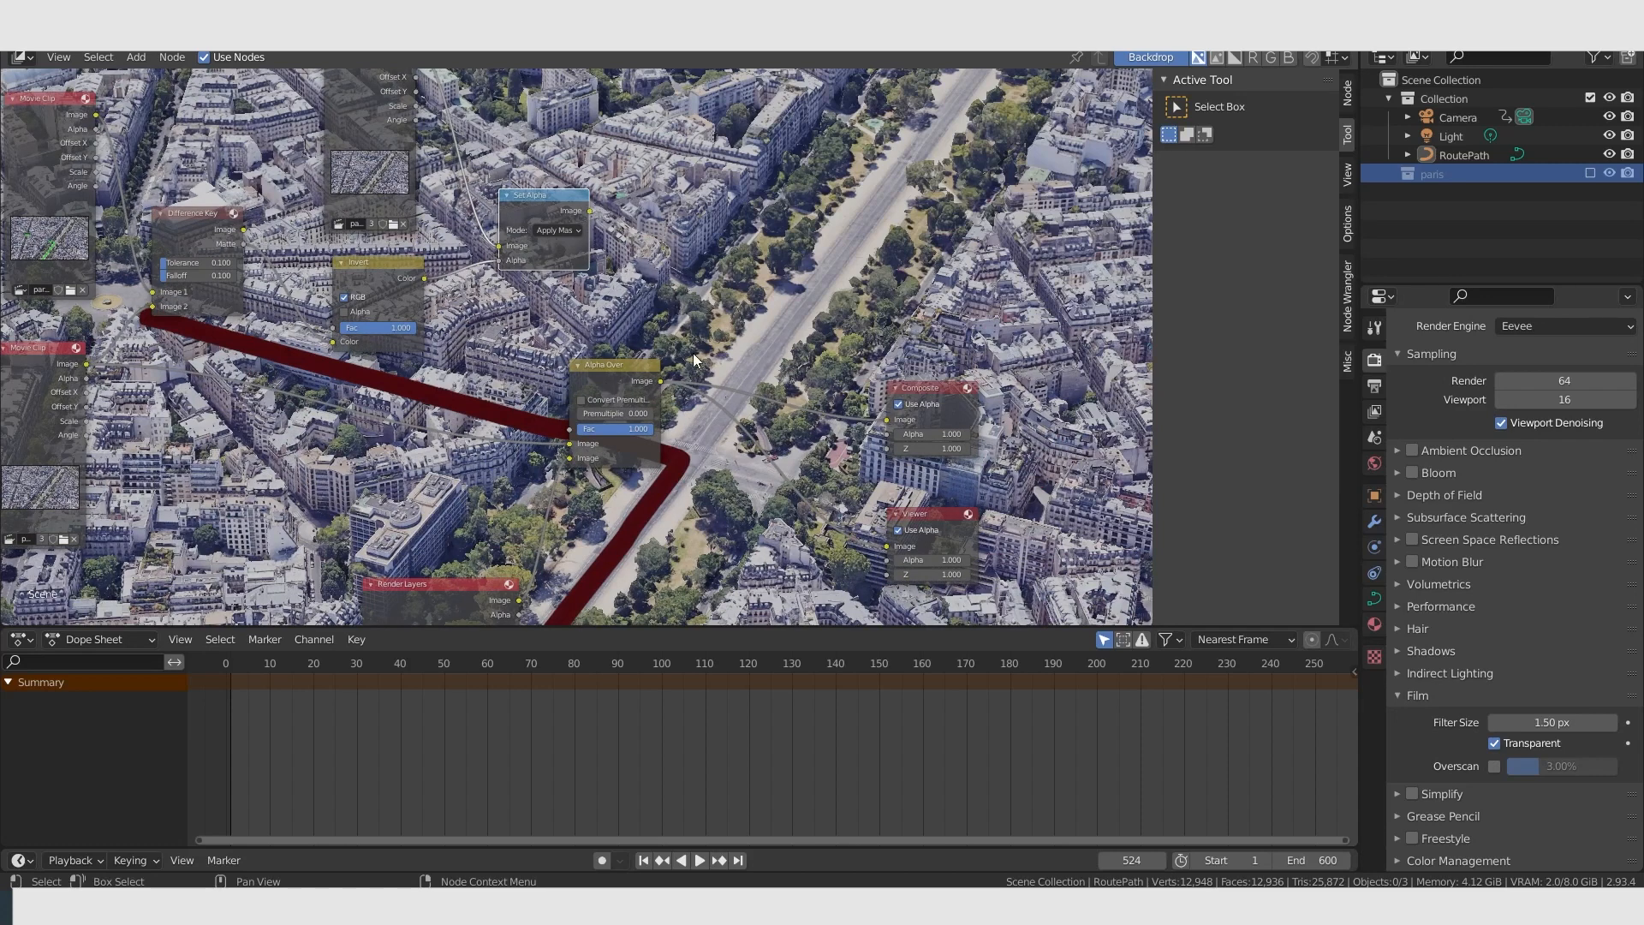
{"action": "left_click", "coordinate": [614, 382]}
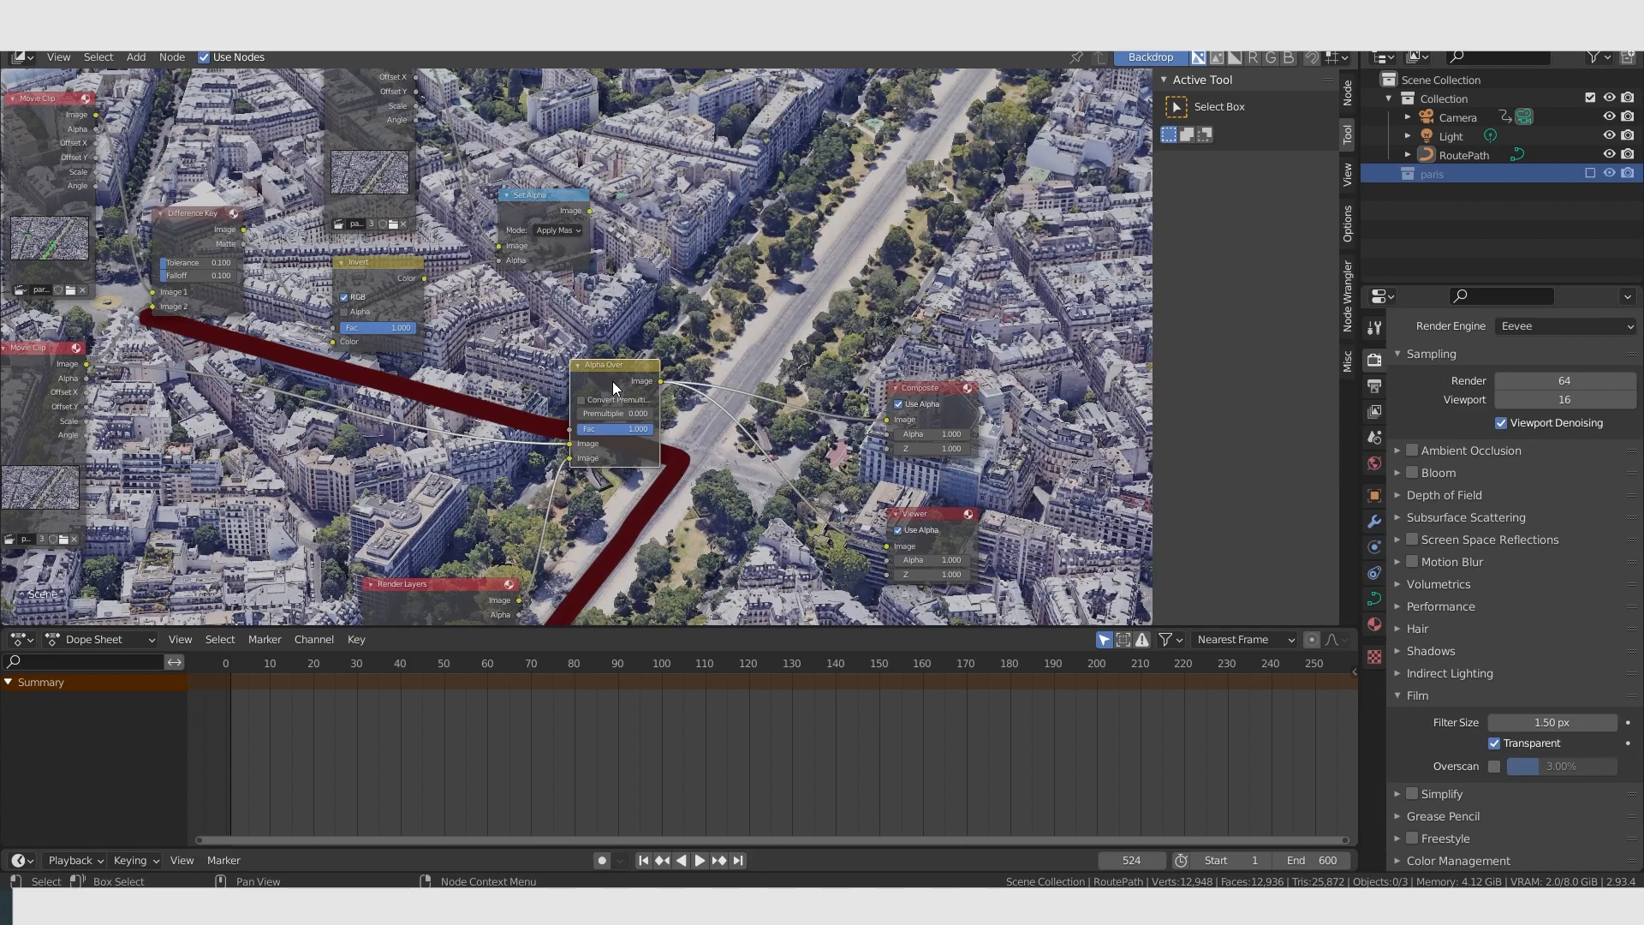
{"action": "key", "text": "shift+d"}
{"action": "left_click", "coordinate": [736, 262]}
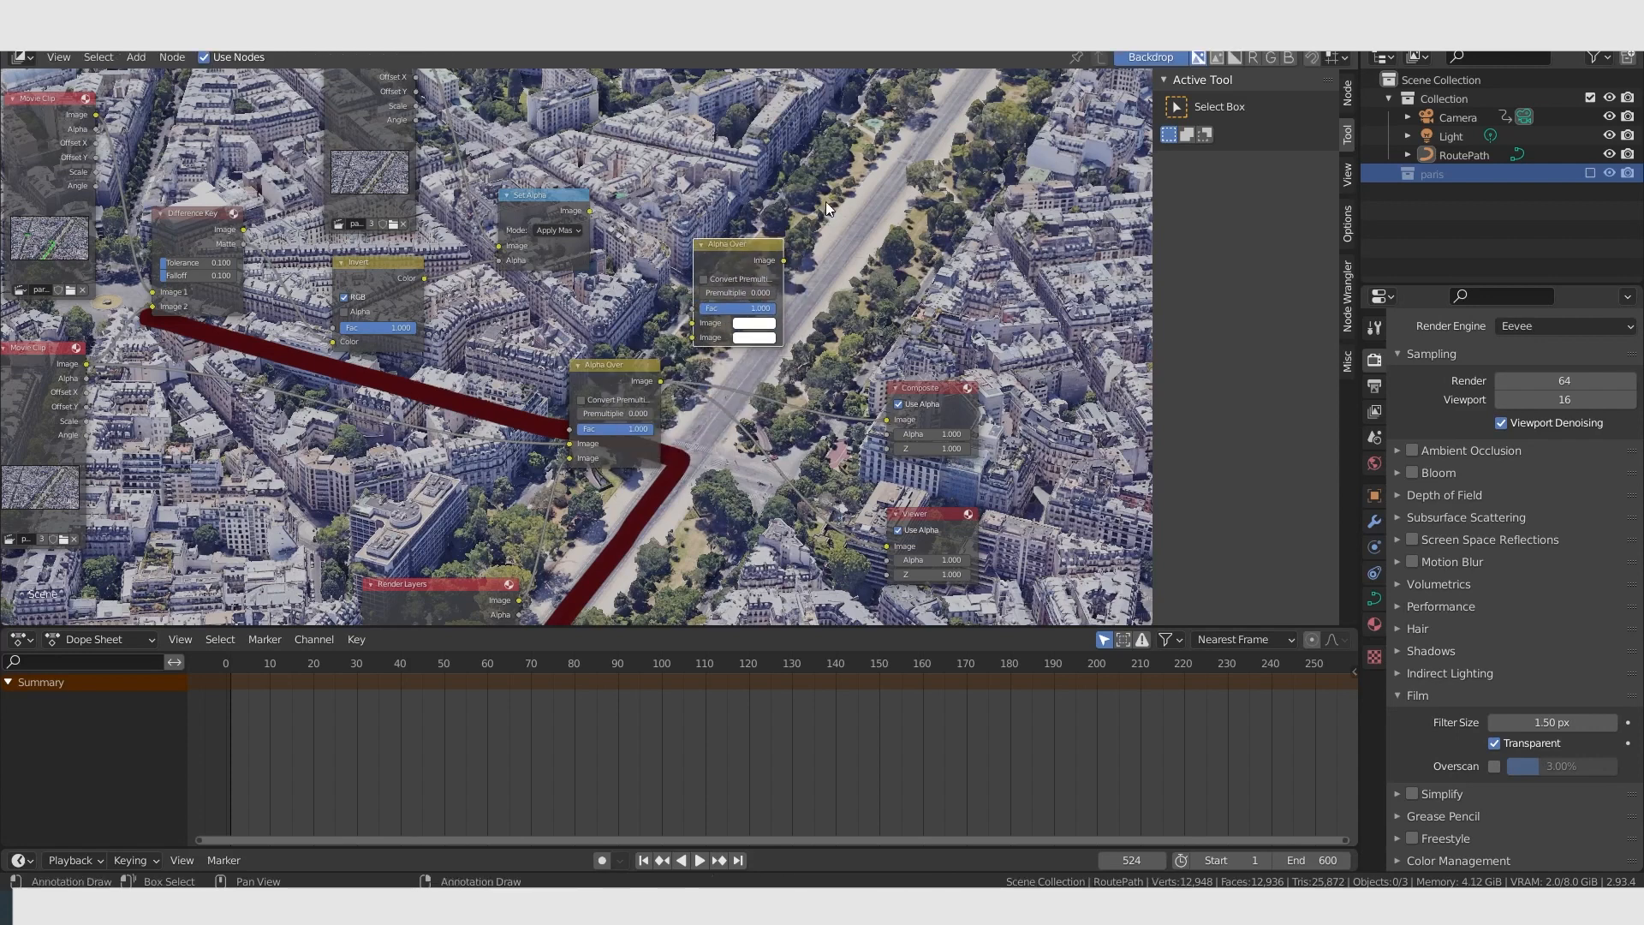
Connect the Set Alpha output to the duplicate Alpha Over's second Image input and the original Alpha Over's output to its first.
{"action": "scroll", "coordinate": [670, 320], "scroll_direction": "up", "scroll_amount": 2}
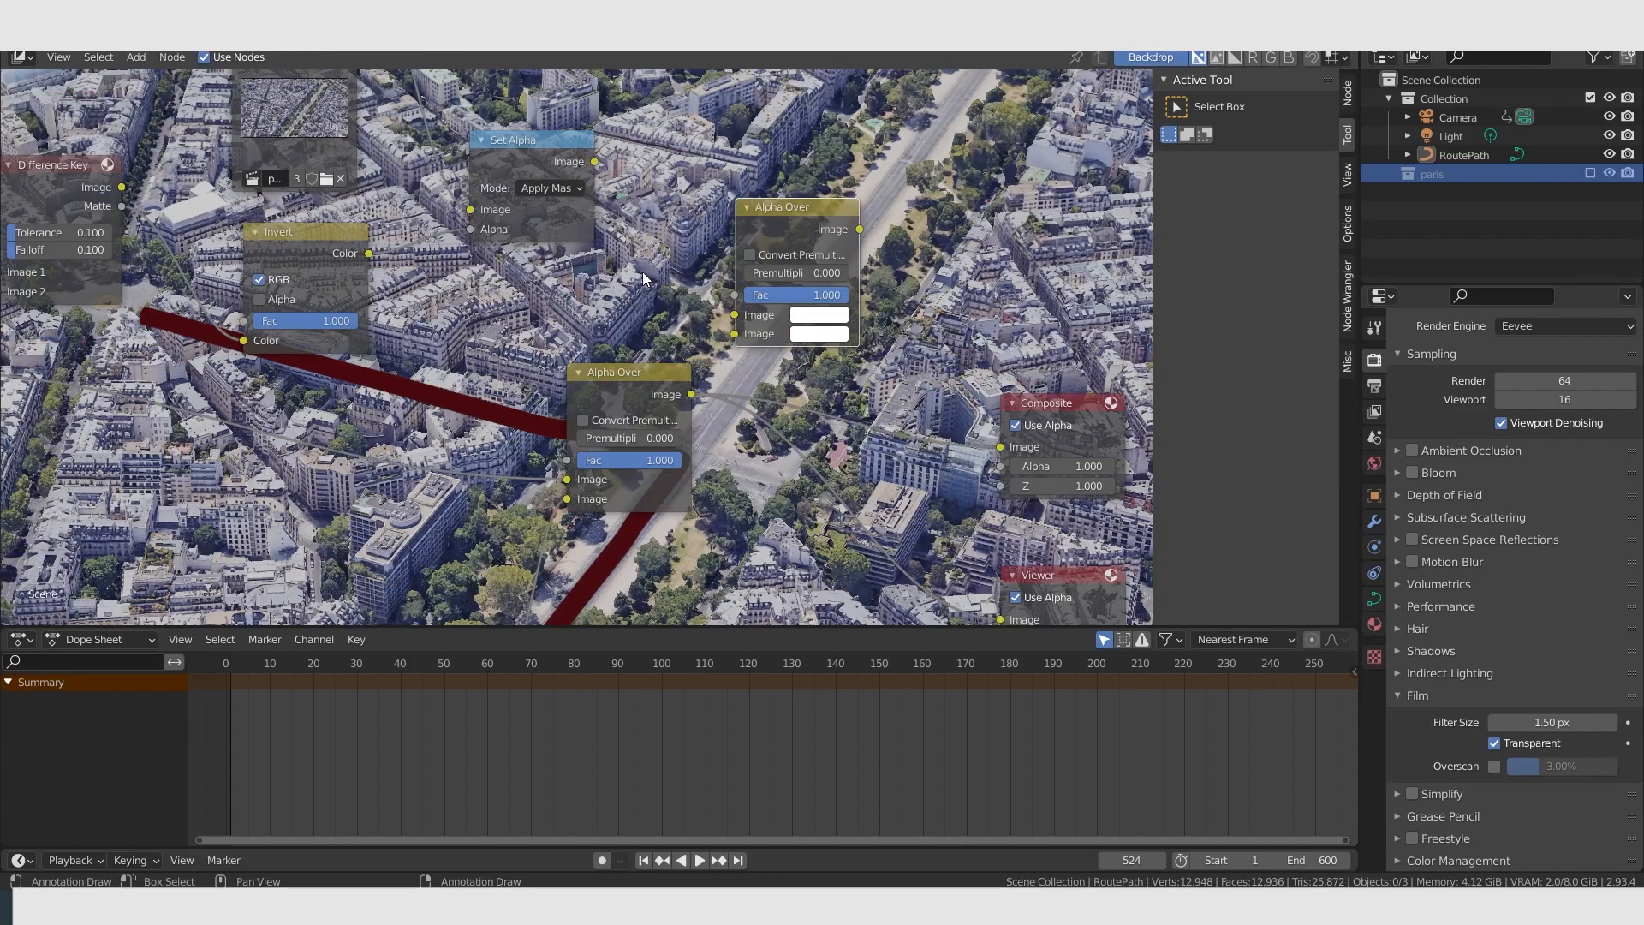
{"action": "left_click_drag", "start_coordinate": [594, 161], "coordinate": [737, 333]}
{"action": "left_click_drag", "start_coordinate": [691, 394], "coordinate": [738, 311]}
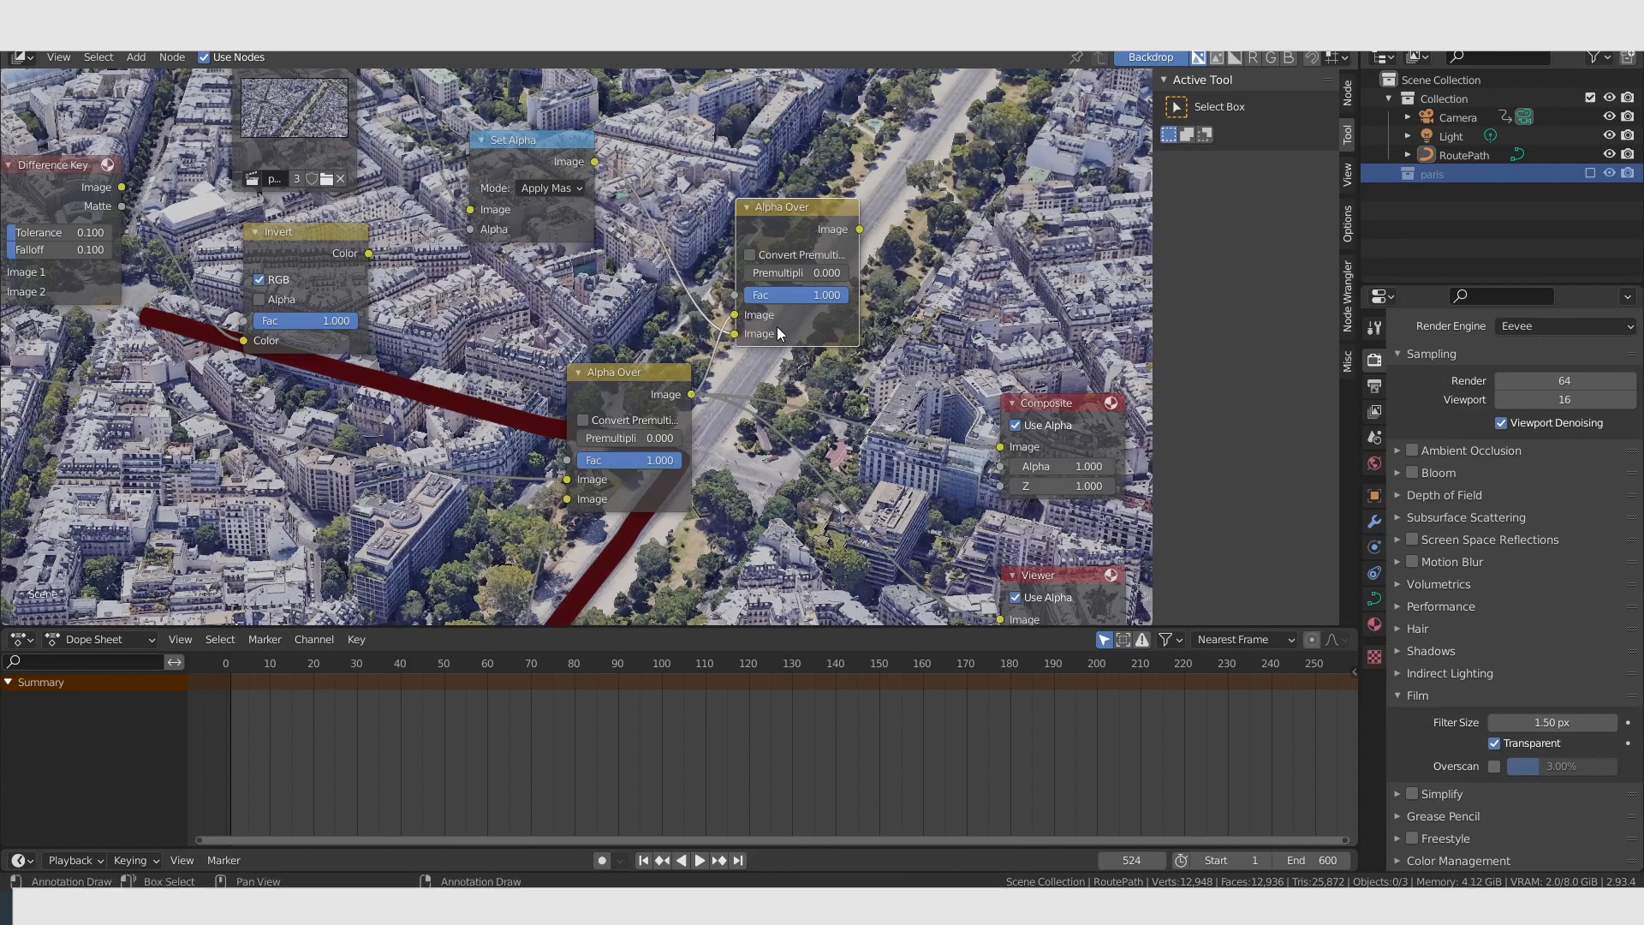
Connect the duplicate Alpha Over's image output to both the Viewer and Composite nodes.
{"action": "scroll", "coordinate": [945, 337], "scroll_direction": "down", "scroll_amount": 6}
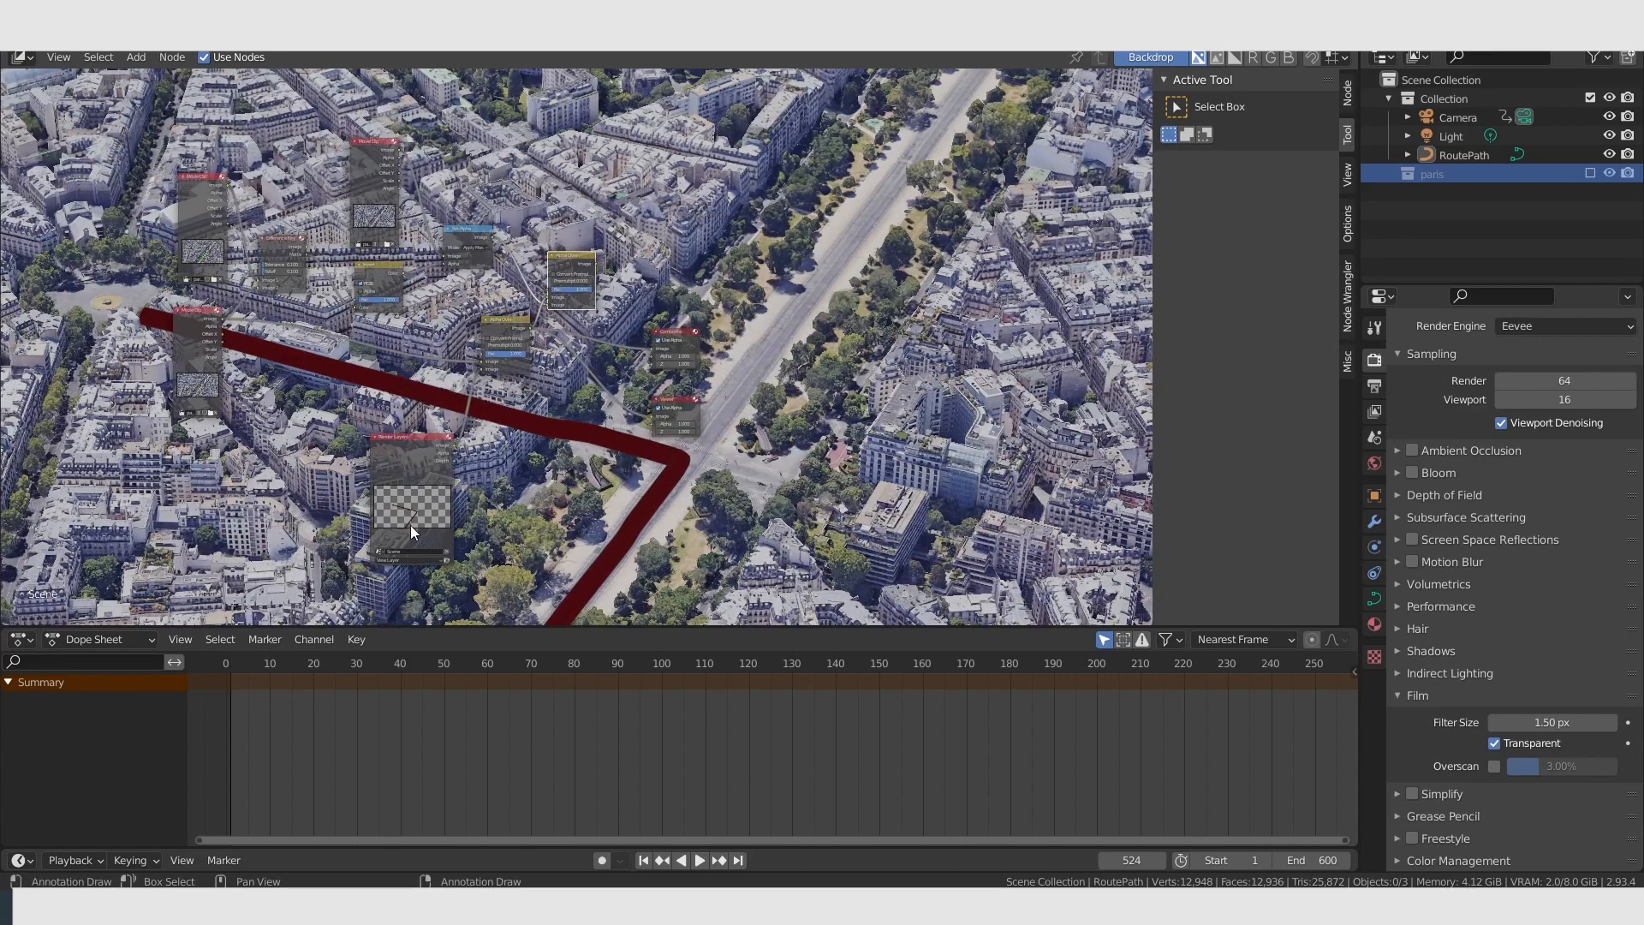
{"action": "scroll", "coordinate": [639, 235], "scroll_direction": "up", "scroll_amount": 3}
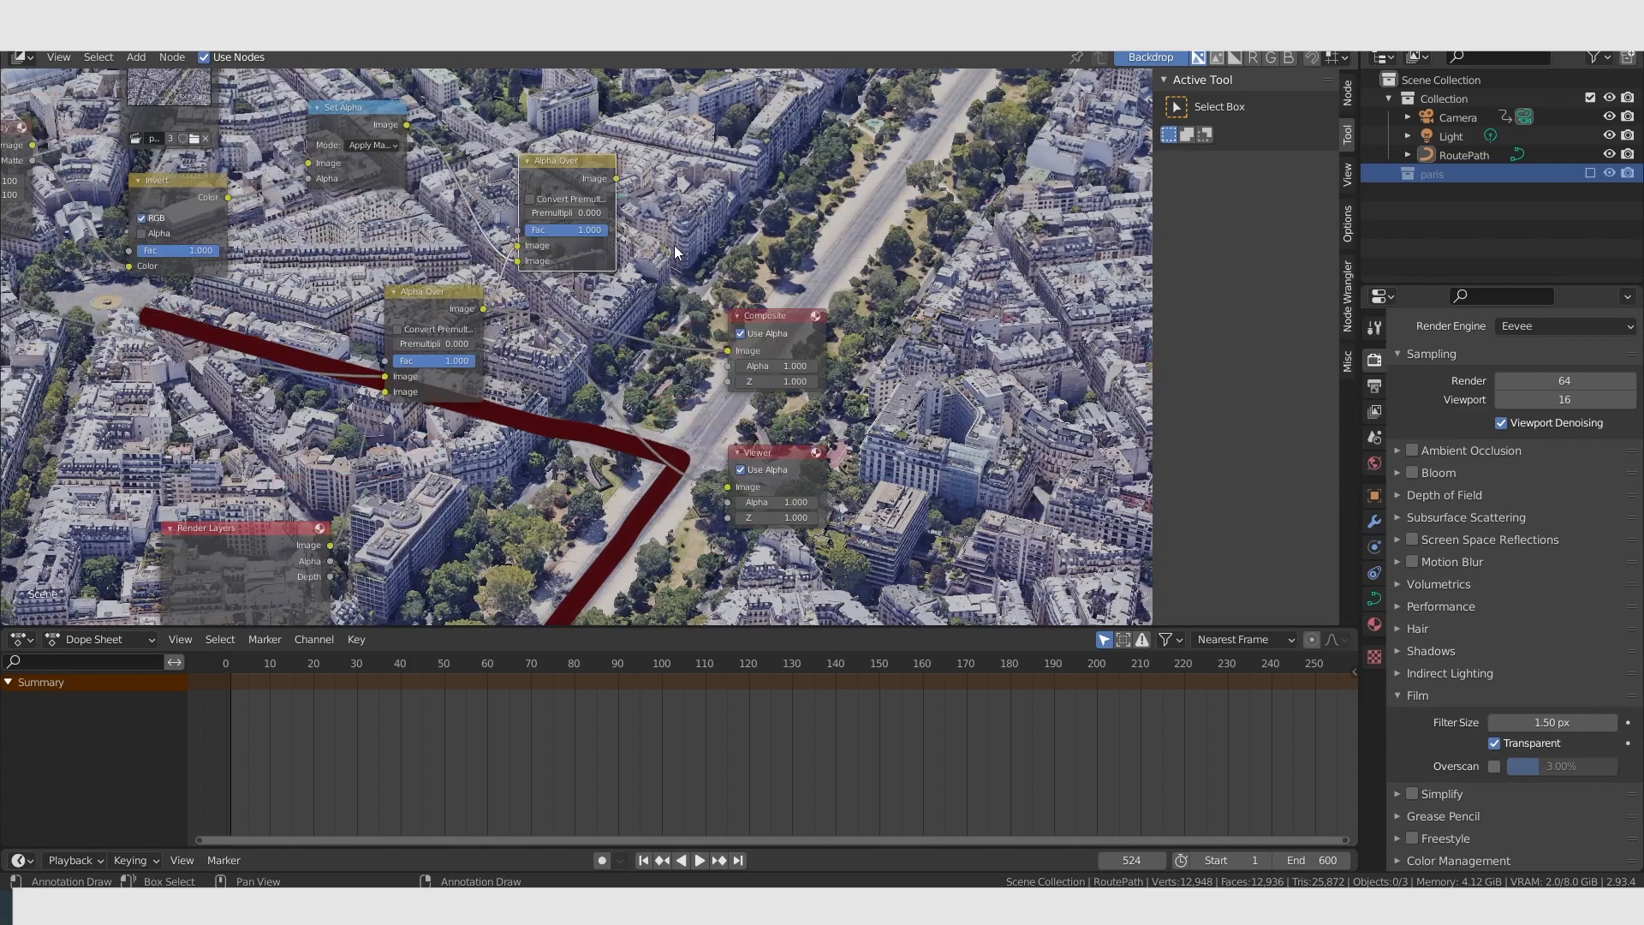
{"action": "middle_click_drag", "start_coordinate": [751, 184], "coordinate": [728, 198]}
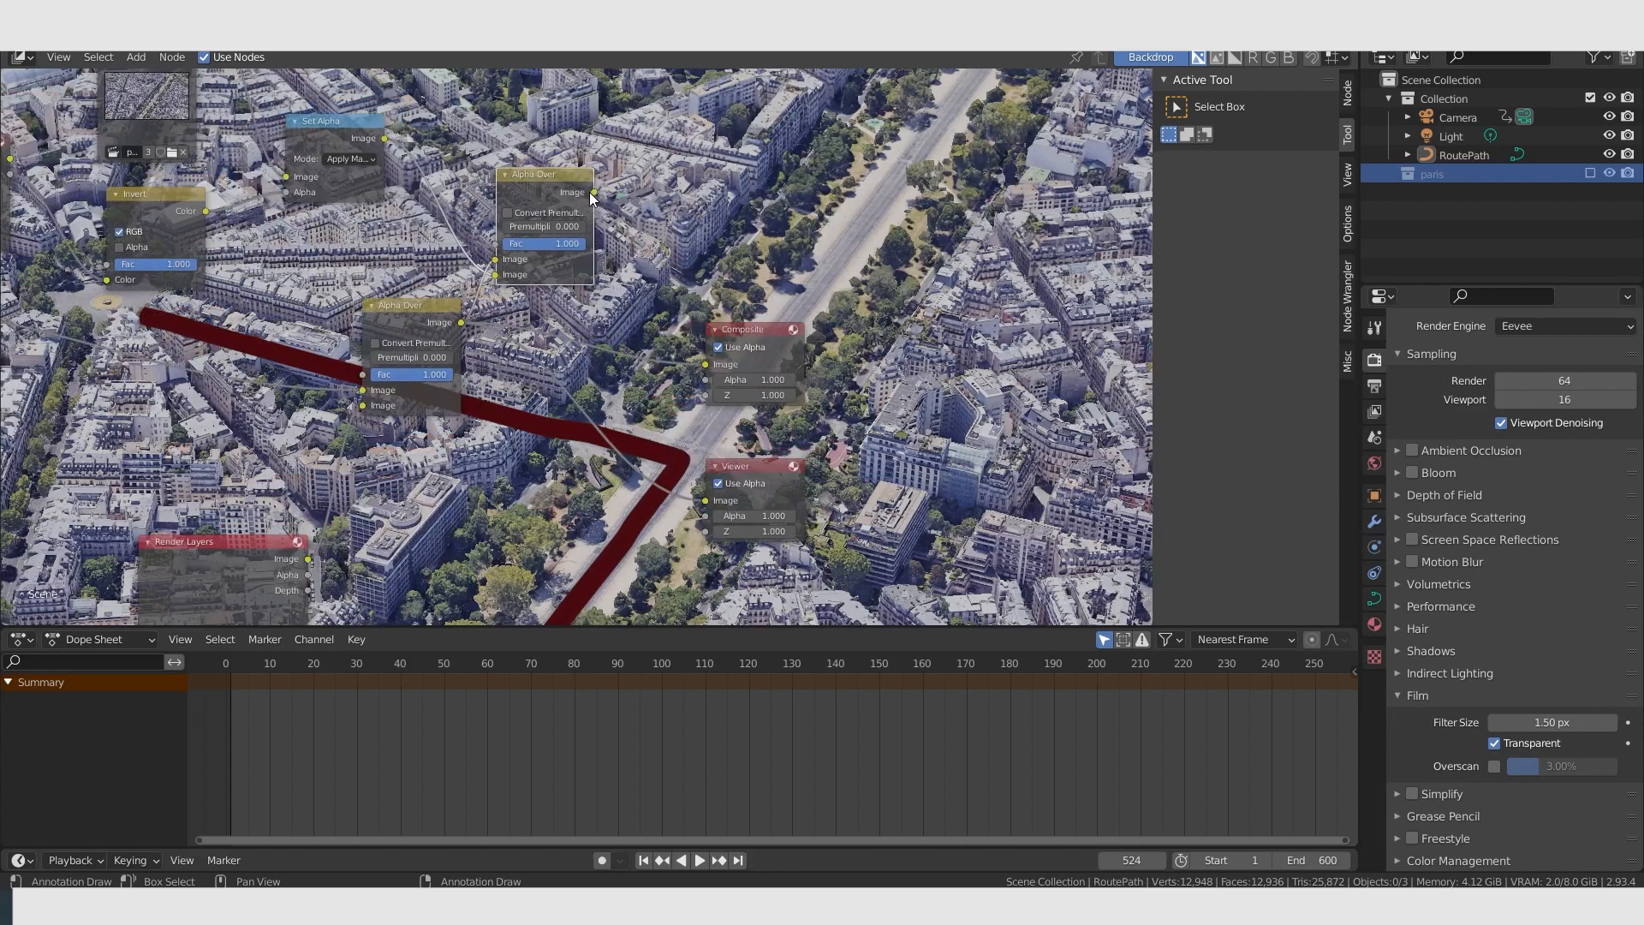
{"action": "left_click_drag", "start_coordinate": [595, 194], "coordinate": [704, 503]}
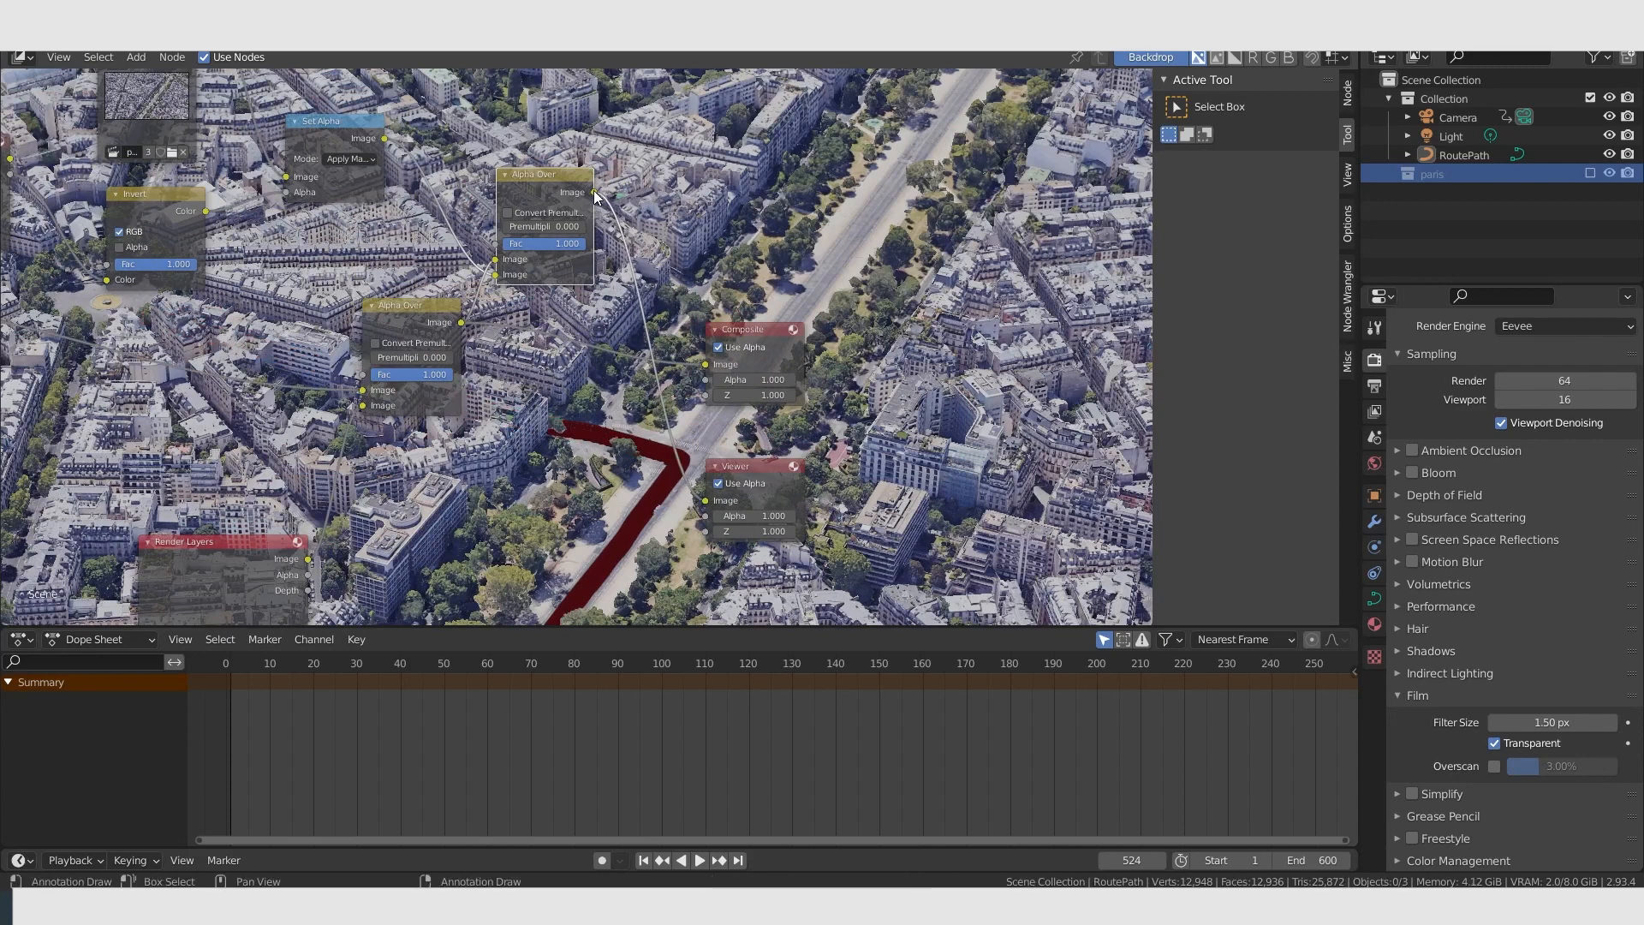
{"action": "left_click_drag", "start_coordinate": [595, 194], "coordinate": [705, 364]}
Render the current frame and examine how the buildings and trees mask the red route, then close the render.
{"action": "scroll", "coordinate": [573, 550], "scroll_direction": "down", "scroll_amount": 5}
{"action": "middle_click_drag", "start_coordinate": [565, 469], "coordinate": [686, 421]}
{"action": "scroll", "coordinate": [686, 421], "scroll_direction": "up", "scroll_amount": 4}
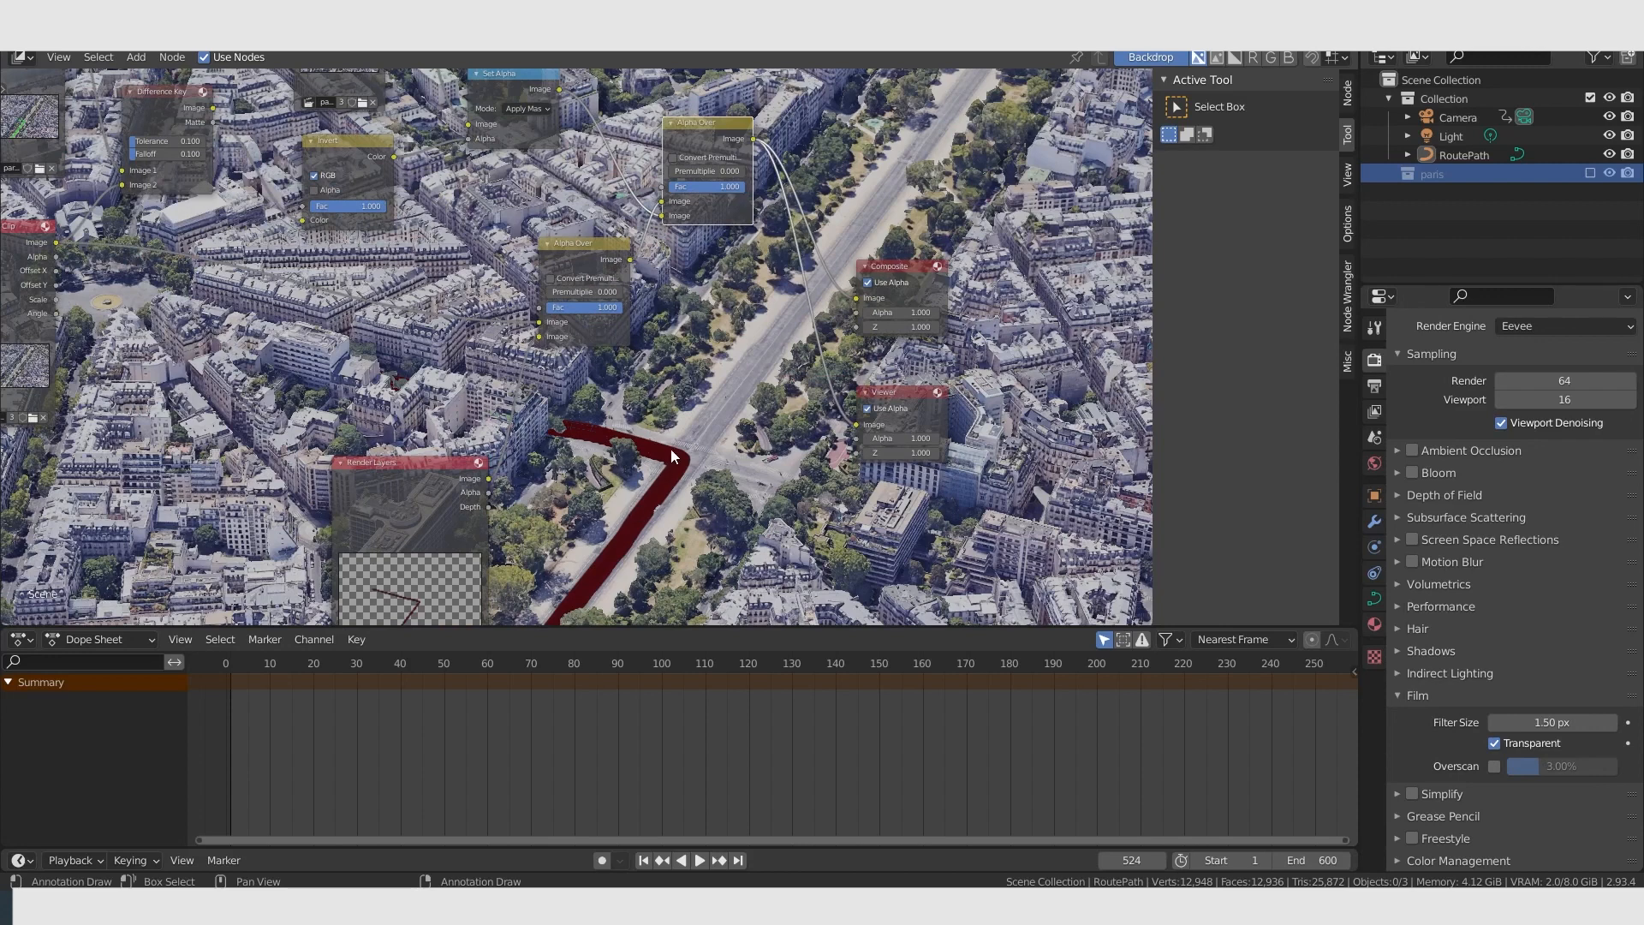
{"action": "scroll", "coordinate": [756, 361], "scroll_direction": "down", "scroll_amount": 2}
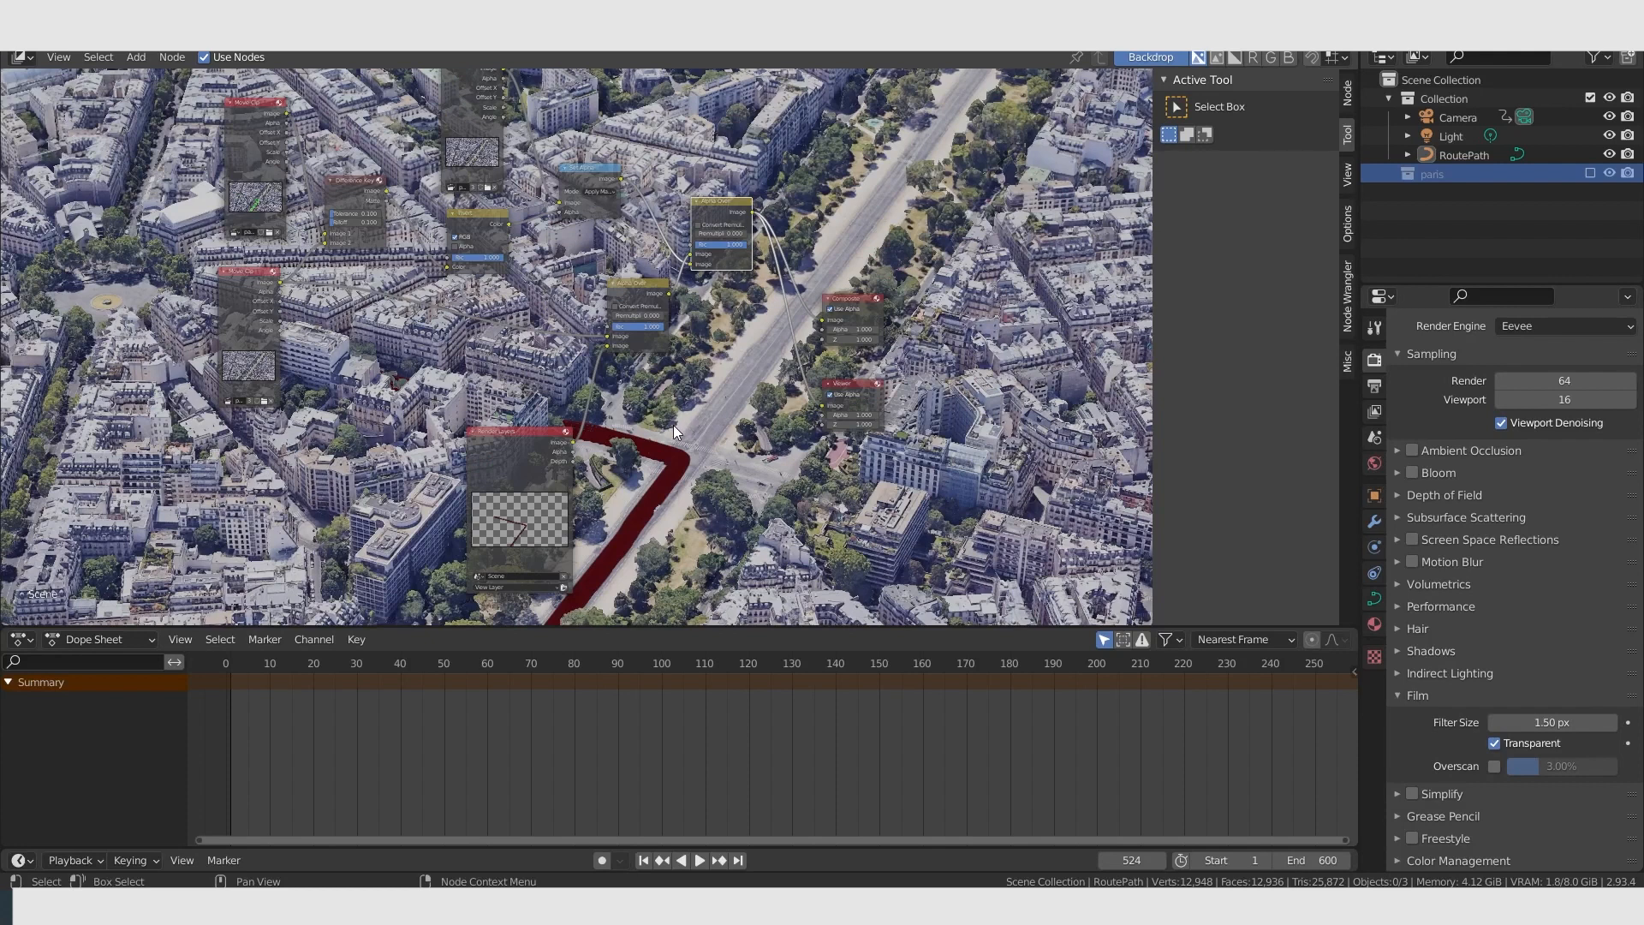
{"action": "left_click", "coordinate": [128, 53]}
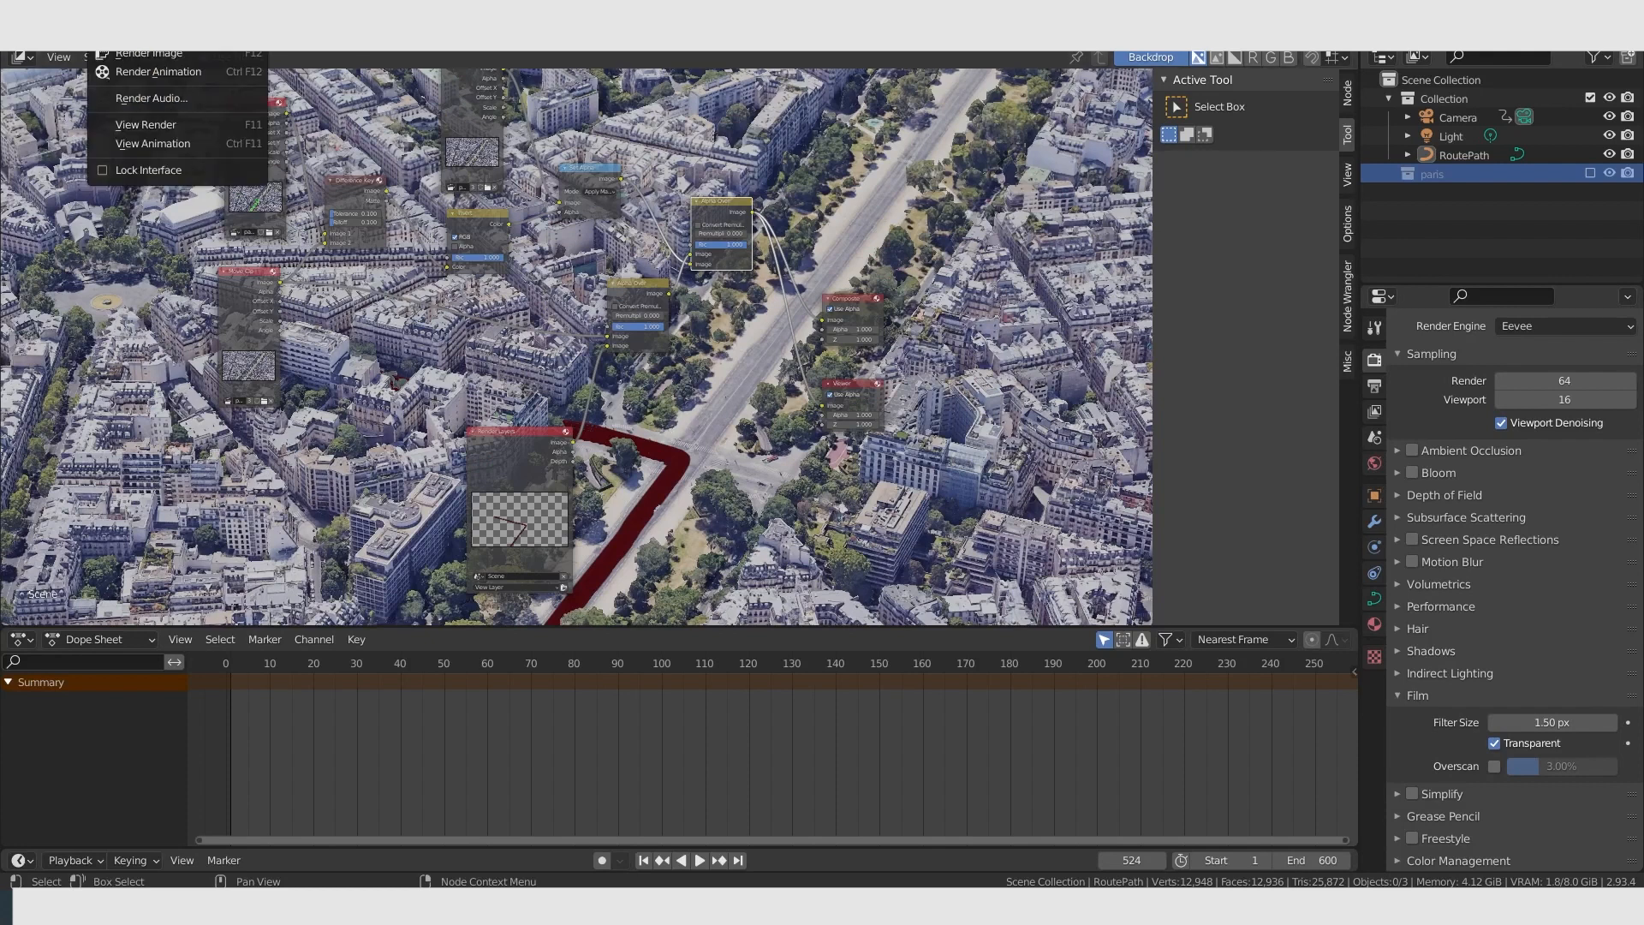
{"action": "left_click", "coordinate": [129, 53]}
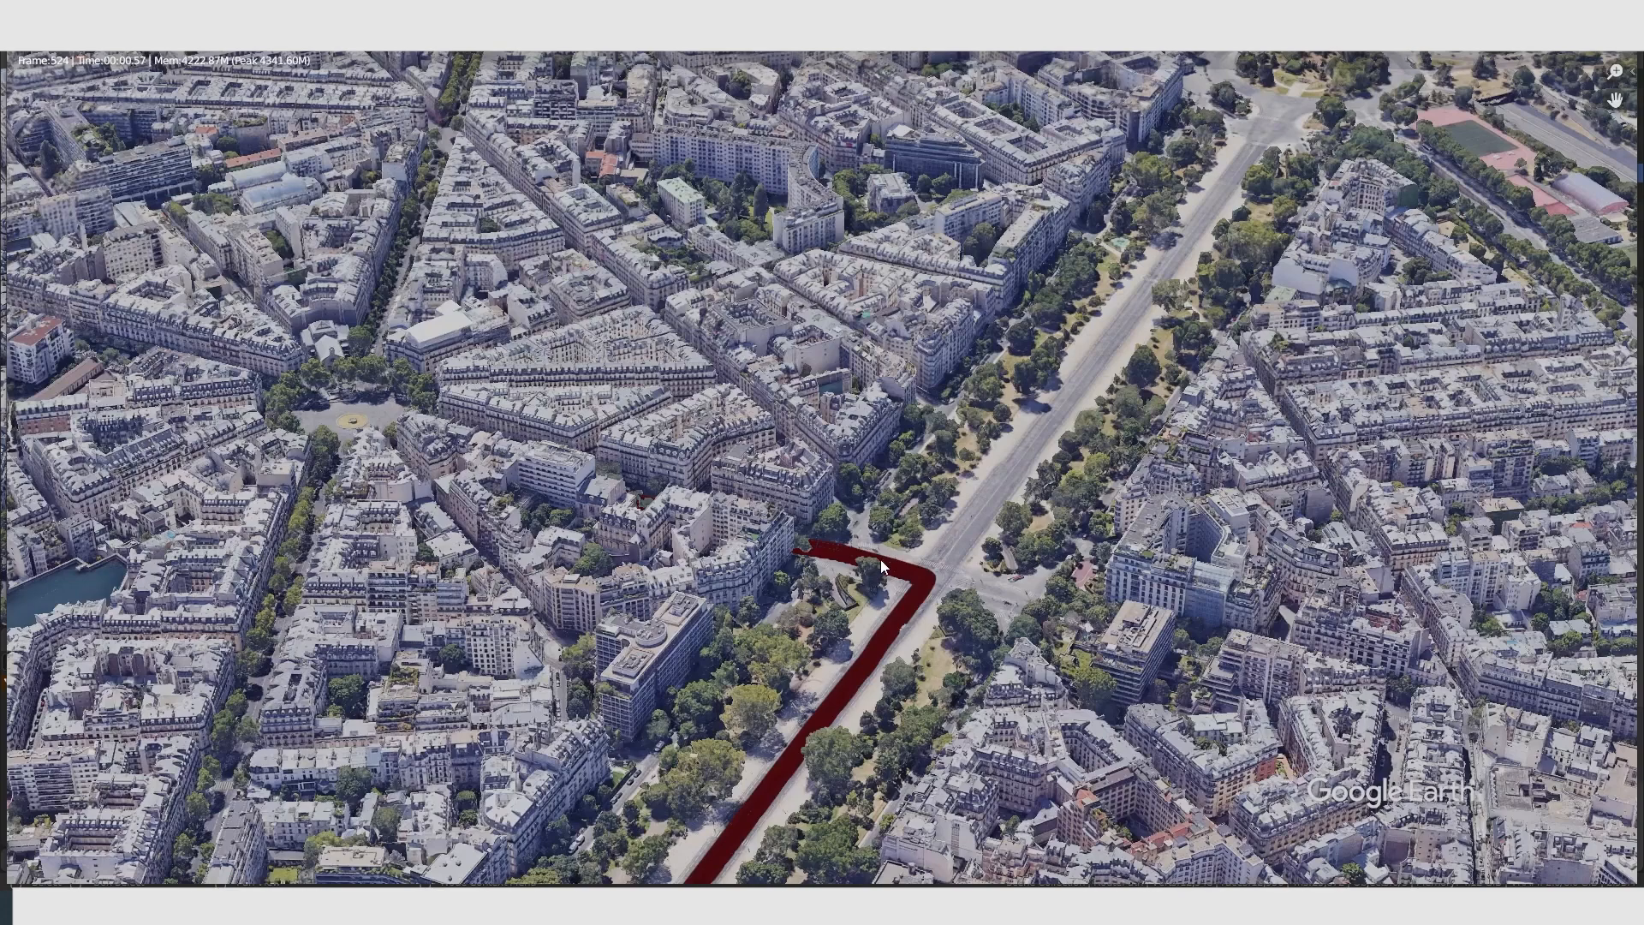
{"action": "scroll", "coordinate": [885, 582], "scroll_direction": "down", "scroll_amount": 1}
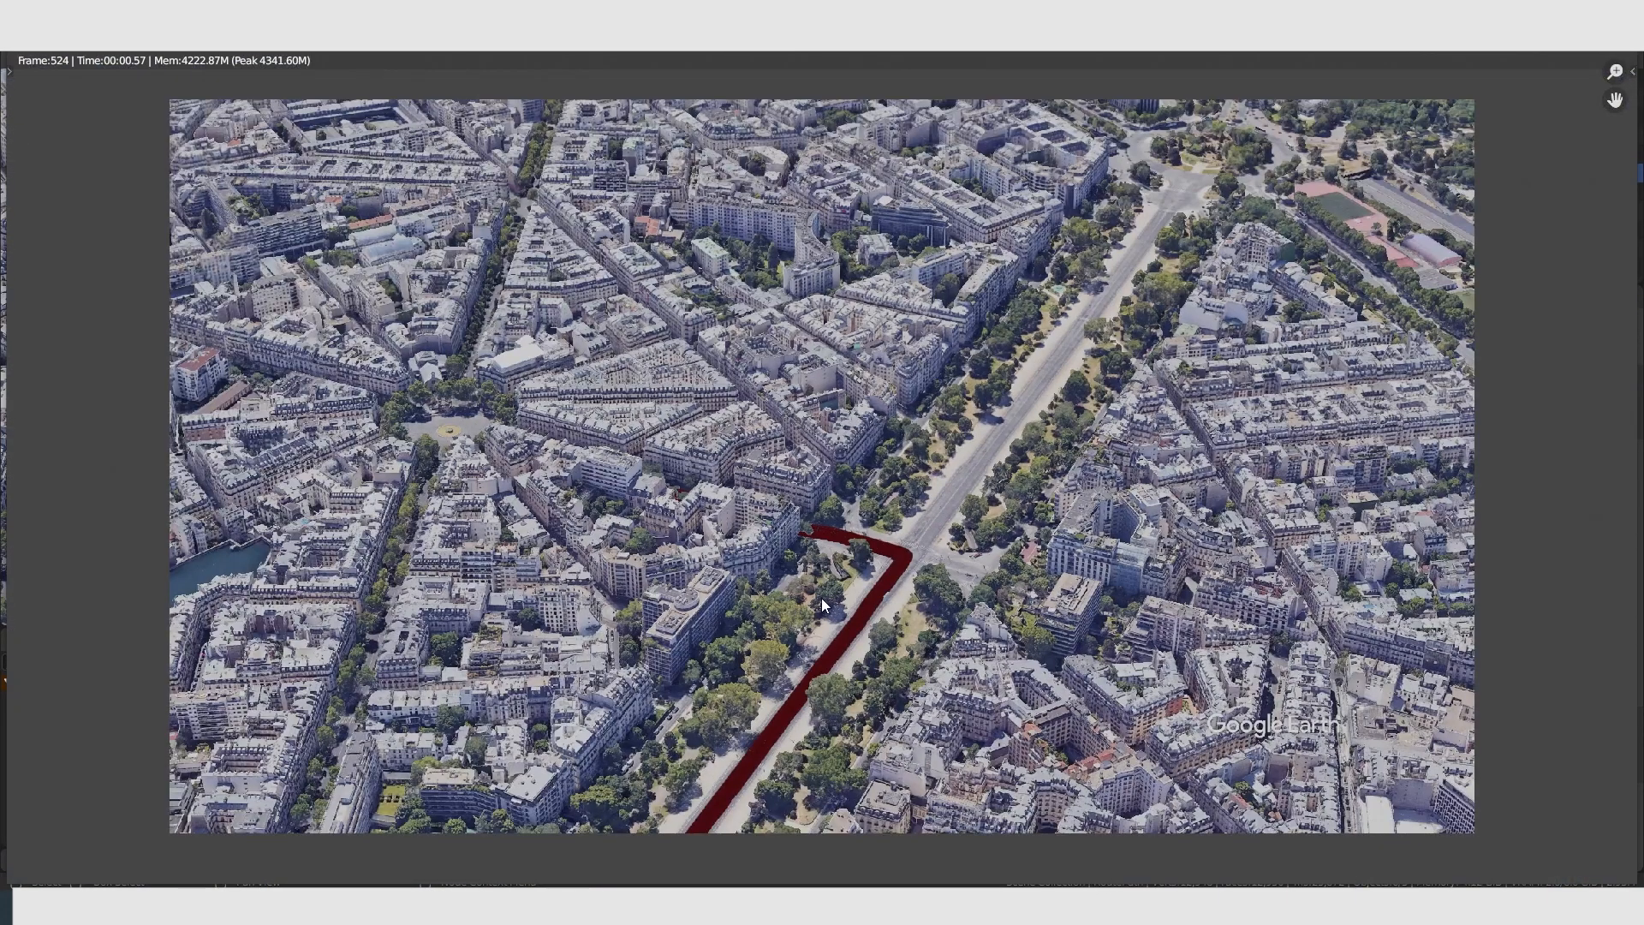
{"action": "scroll", "coordinate": [804, 628], "scroll_direction": "up", "scroll_amount": 4}
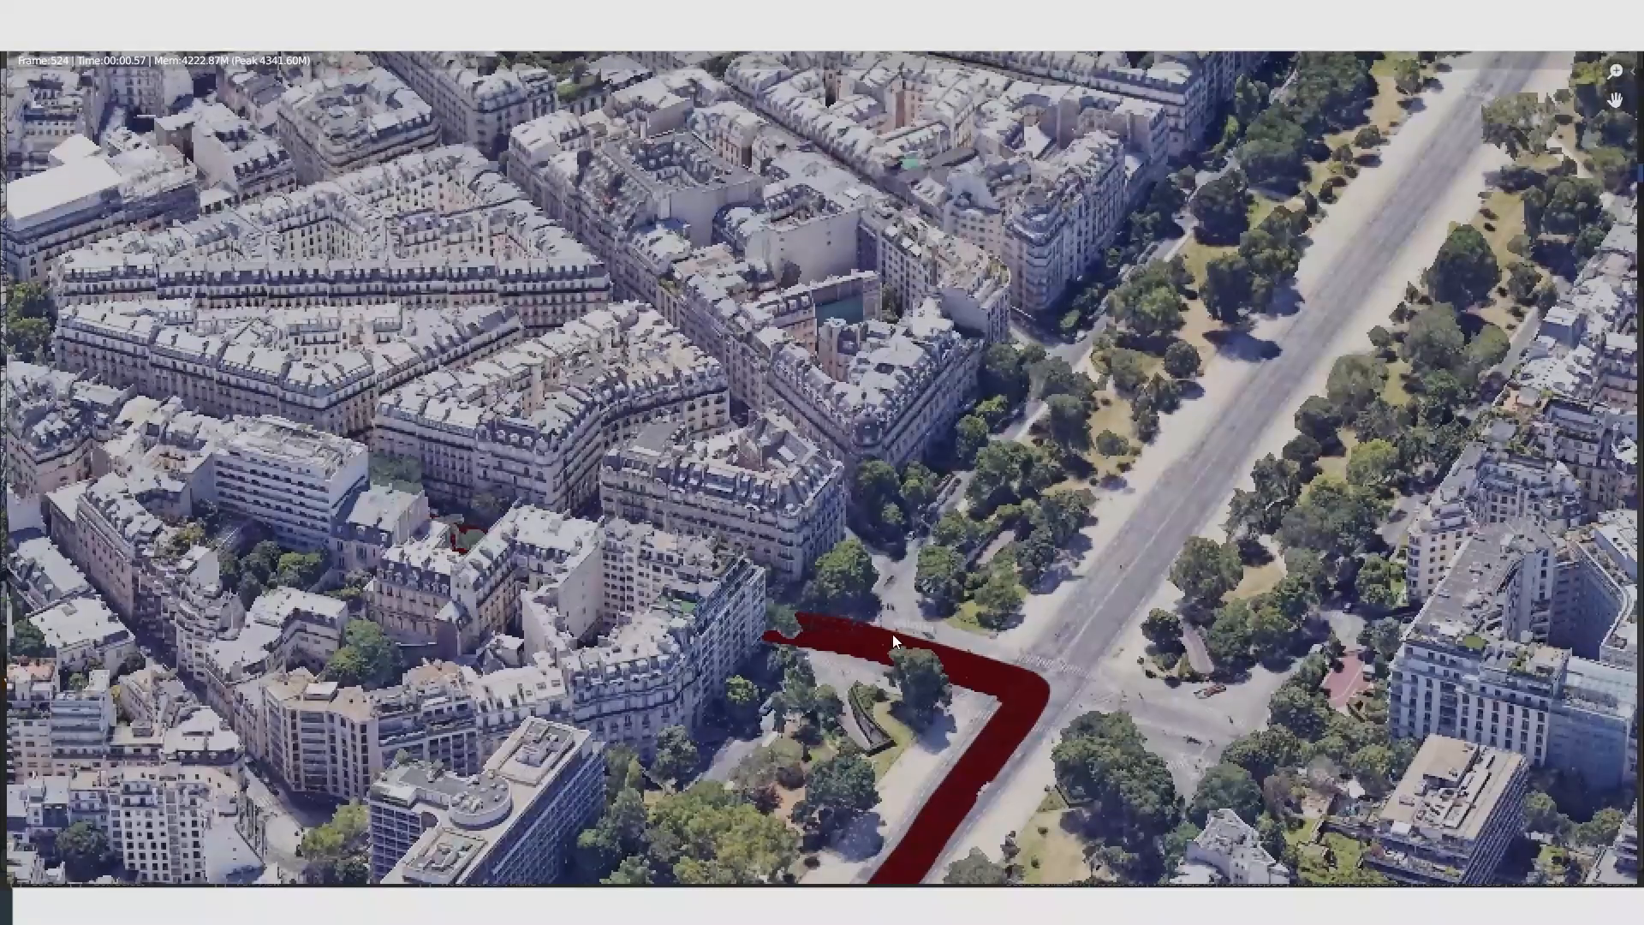
{"action": "scroll", "coordinate": [929, 664], "scroll_direction": "down", "scroll_amount": 2}
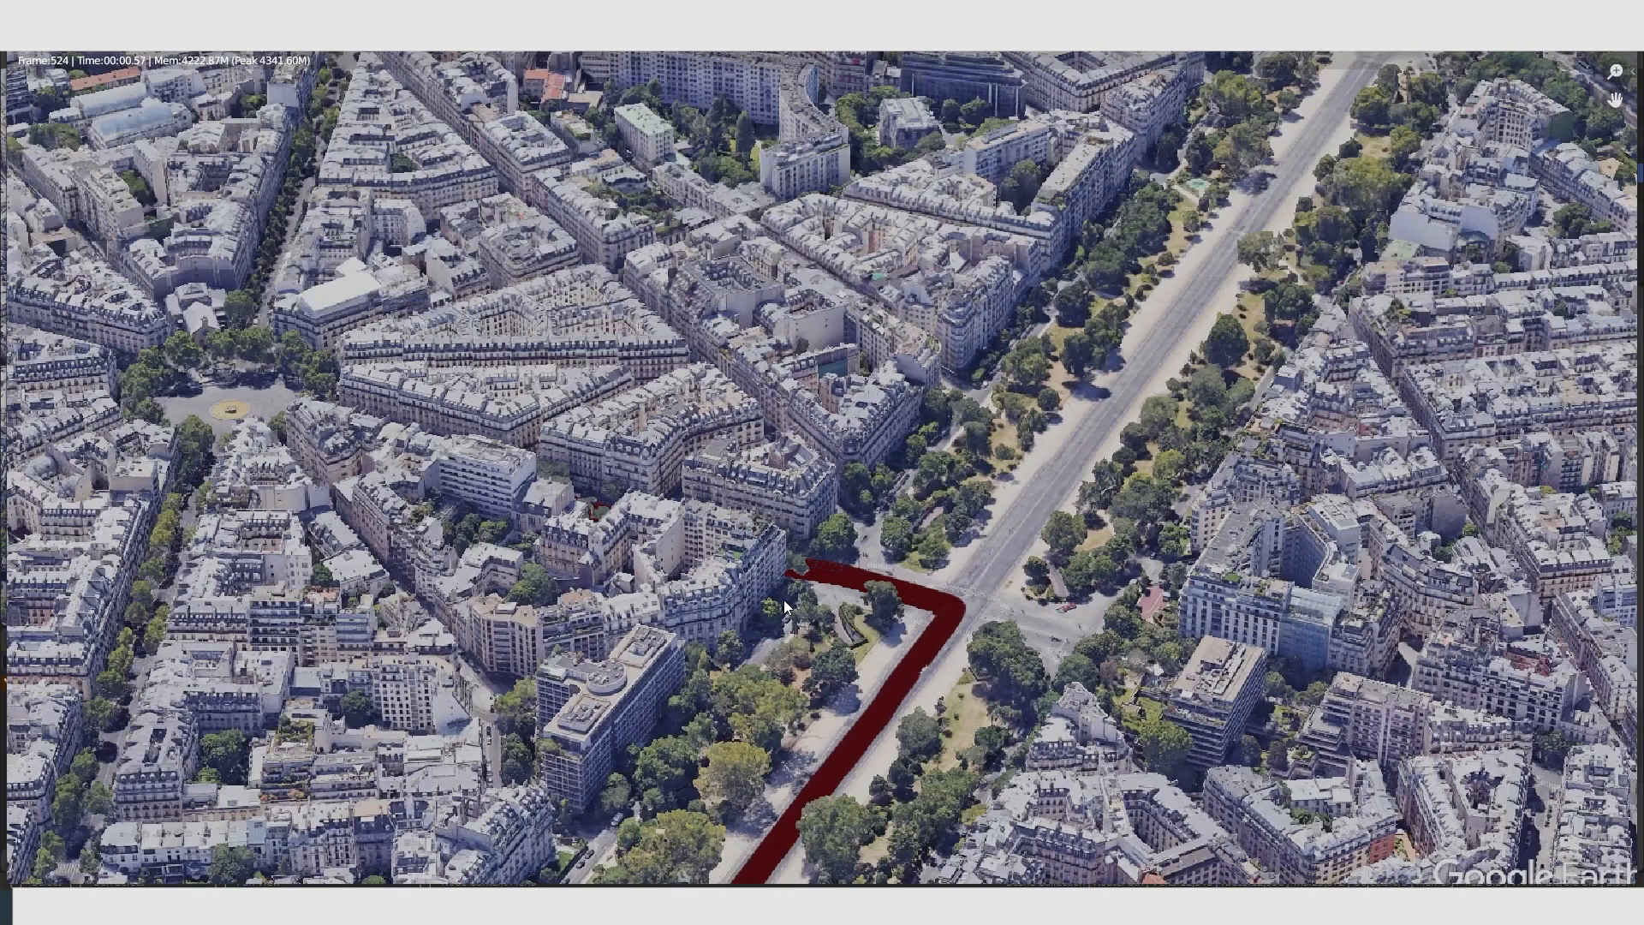
{"action": "scroll", "coordinate": [784, 599], "scroll_direction": "down", "scroll_amount": 1}
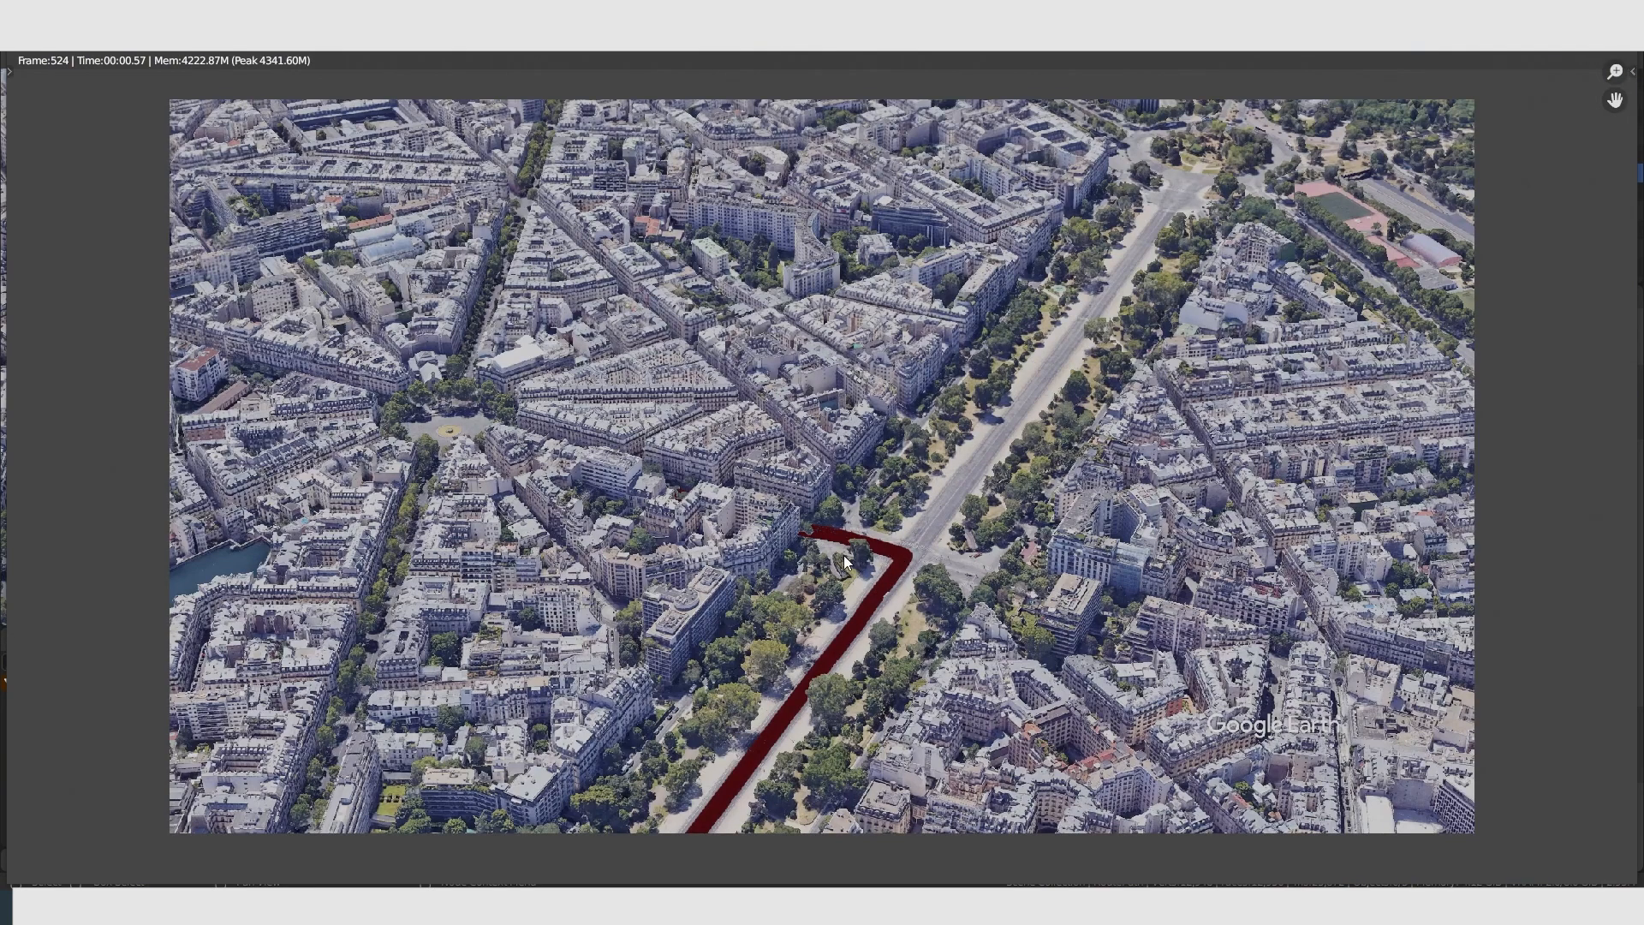
{"action": "key", "text": "Escape"}
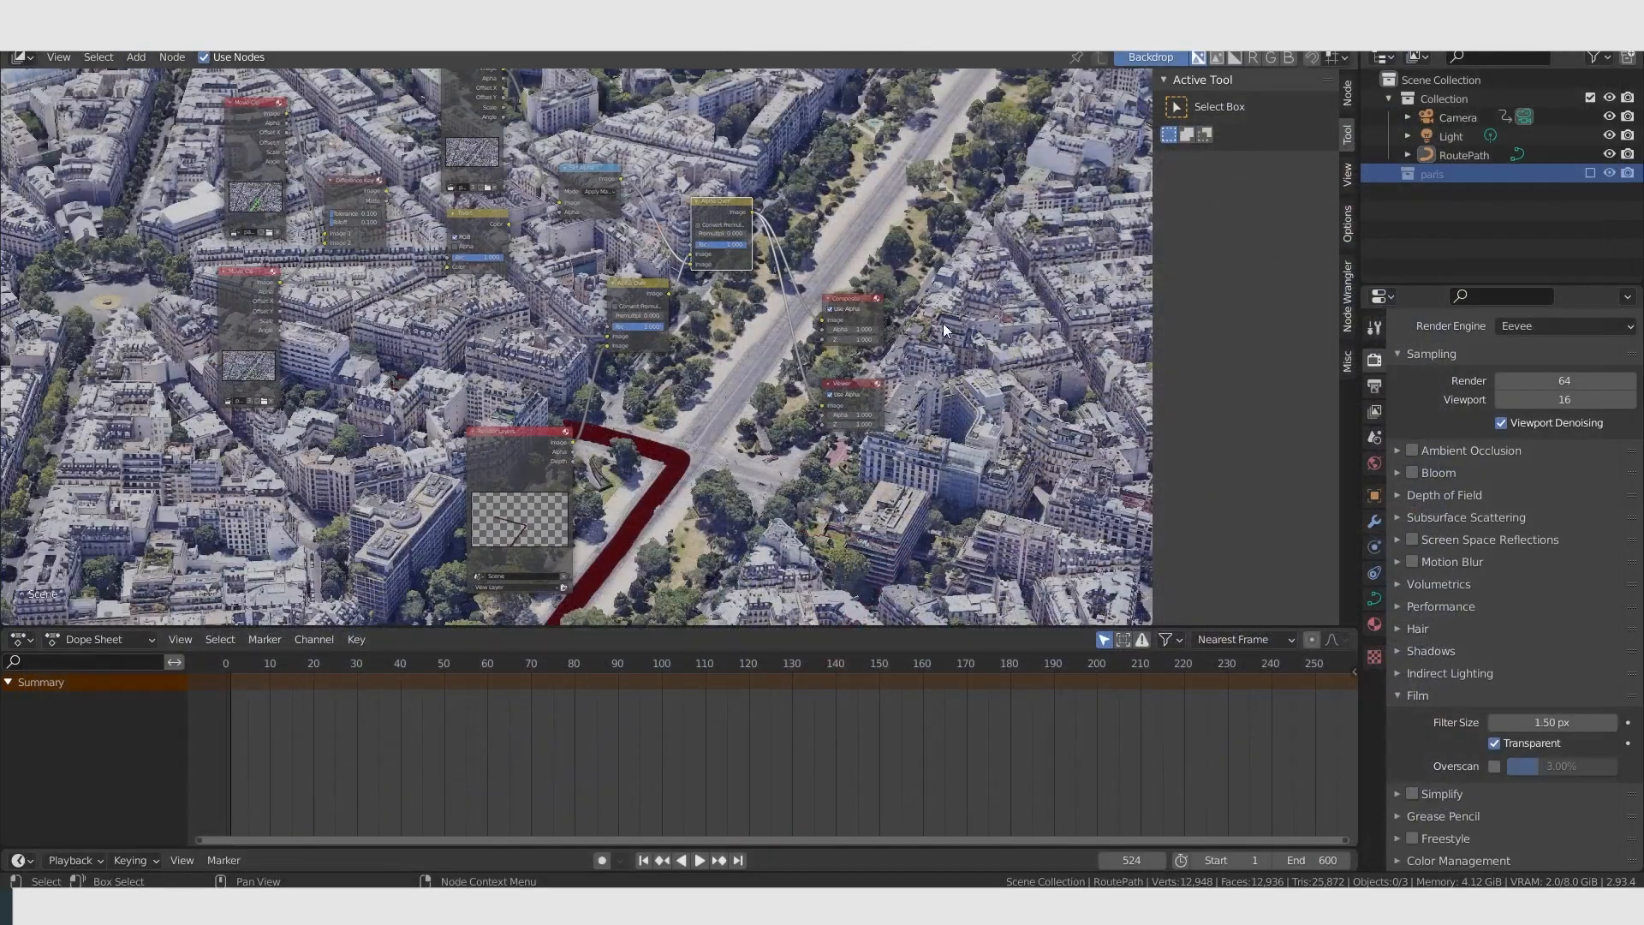
Change the scene light to a Sun with a strength of 5.
{"action": "left_click", "coordinate": [1460, 141]}
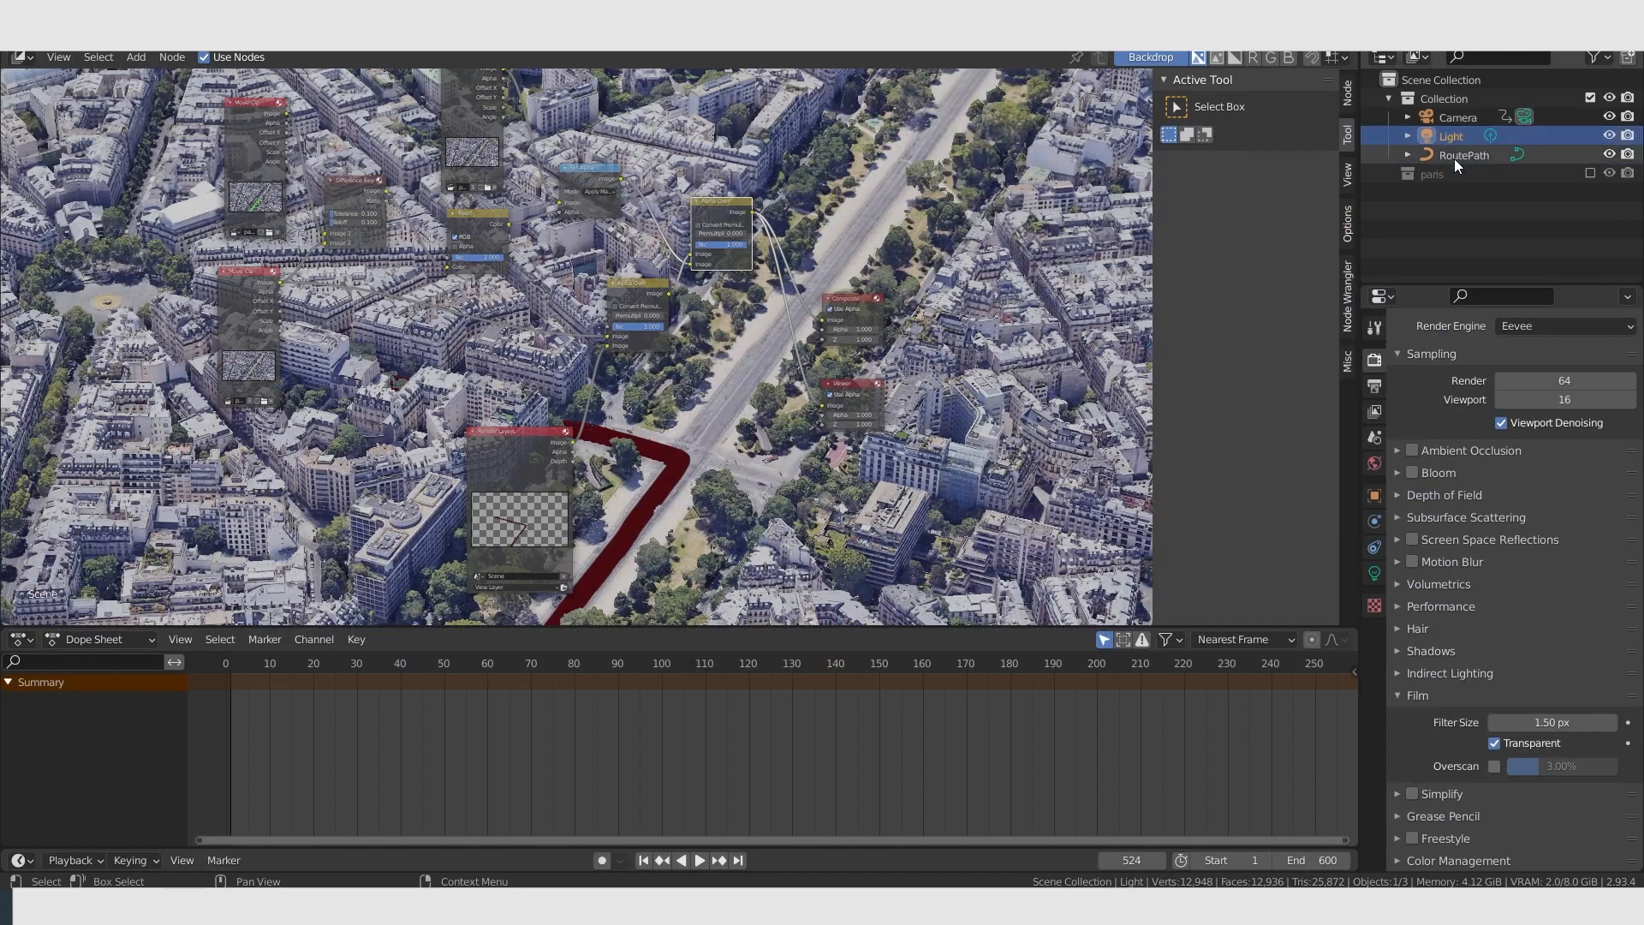
{"action": "left_click", "coordinate": [1374, 573]}
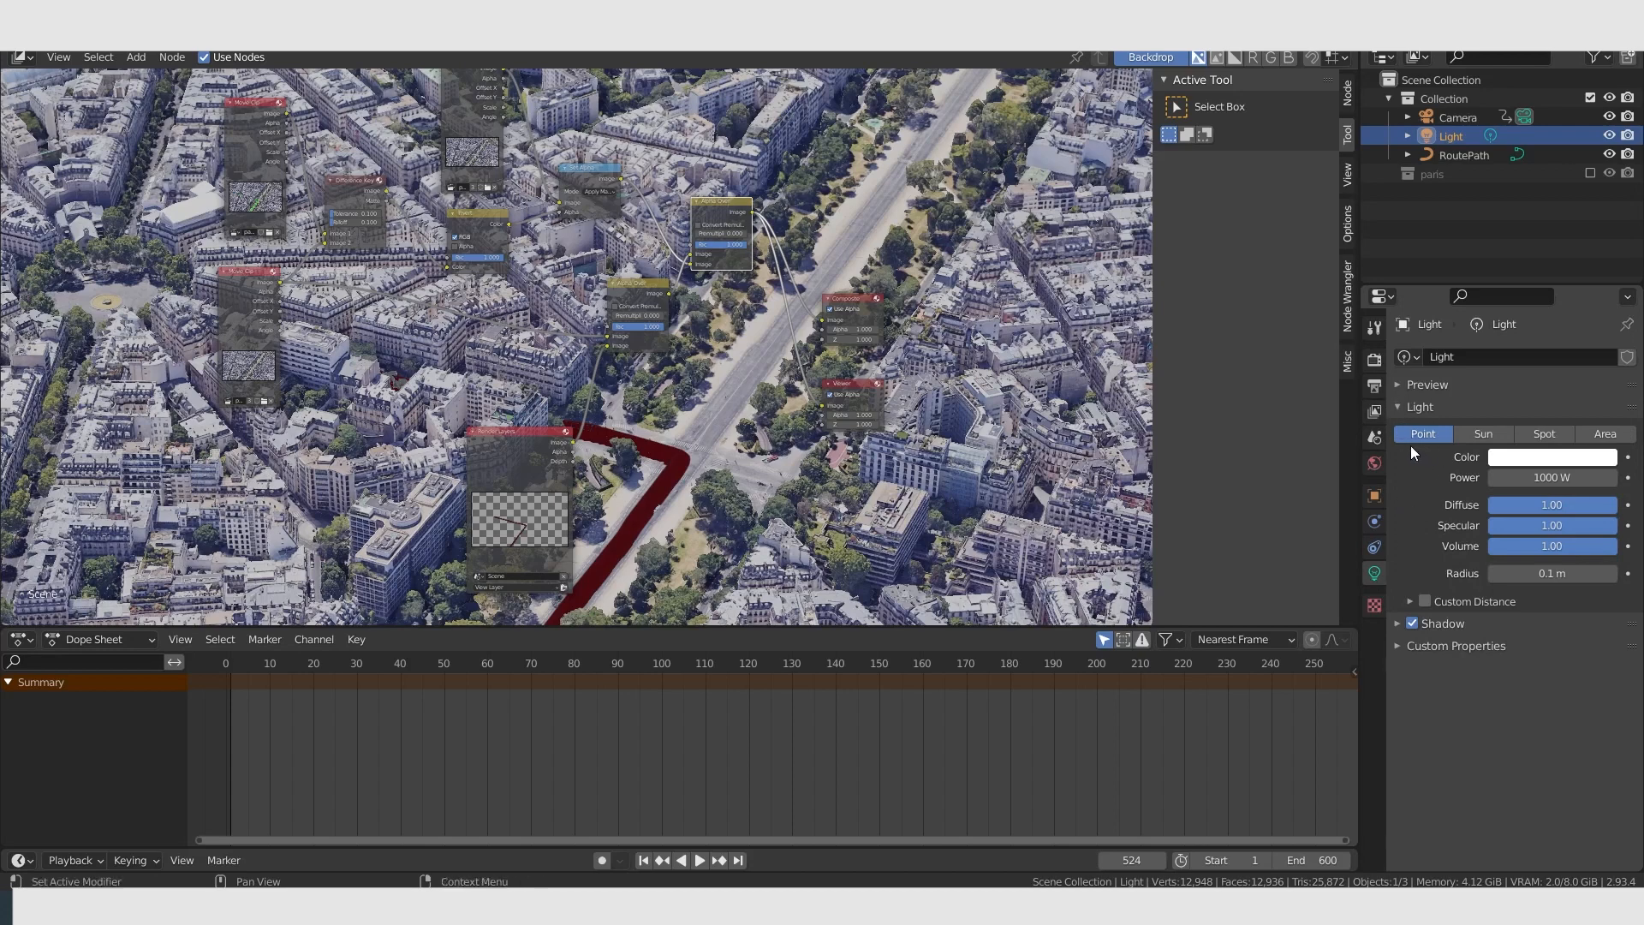
{"action": "left_click", "coordinate": [1472, 440]}
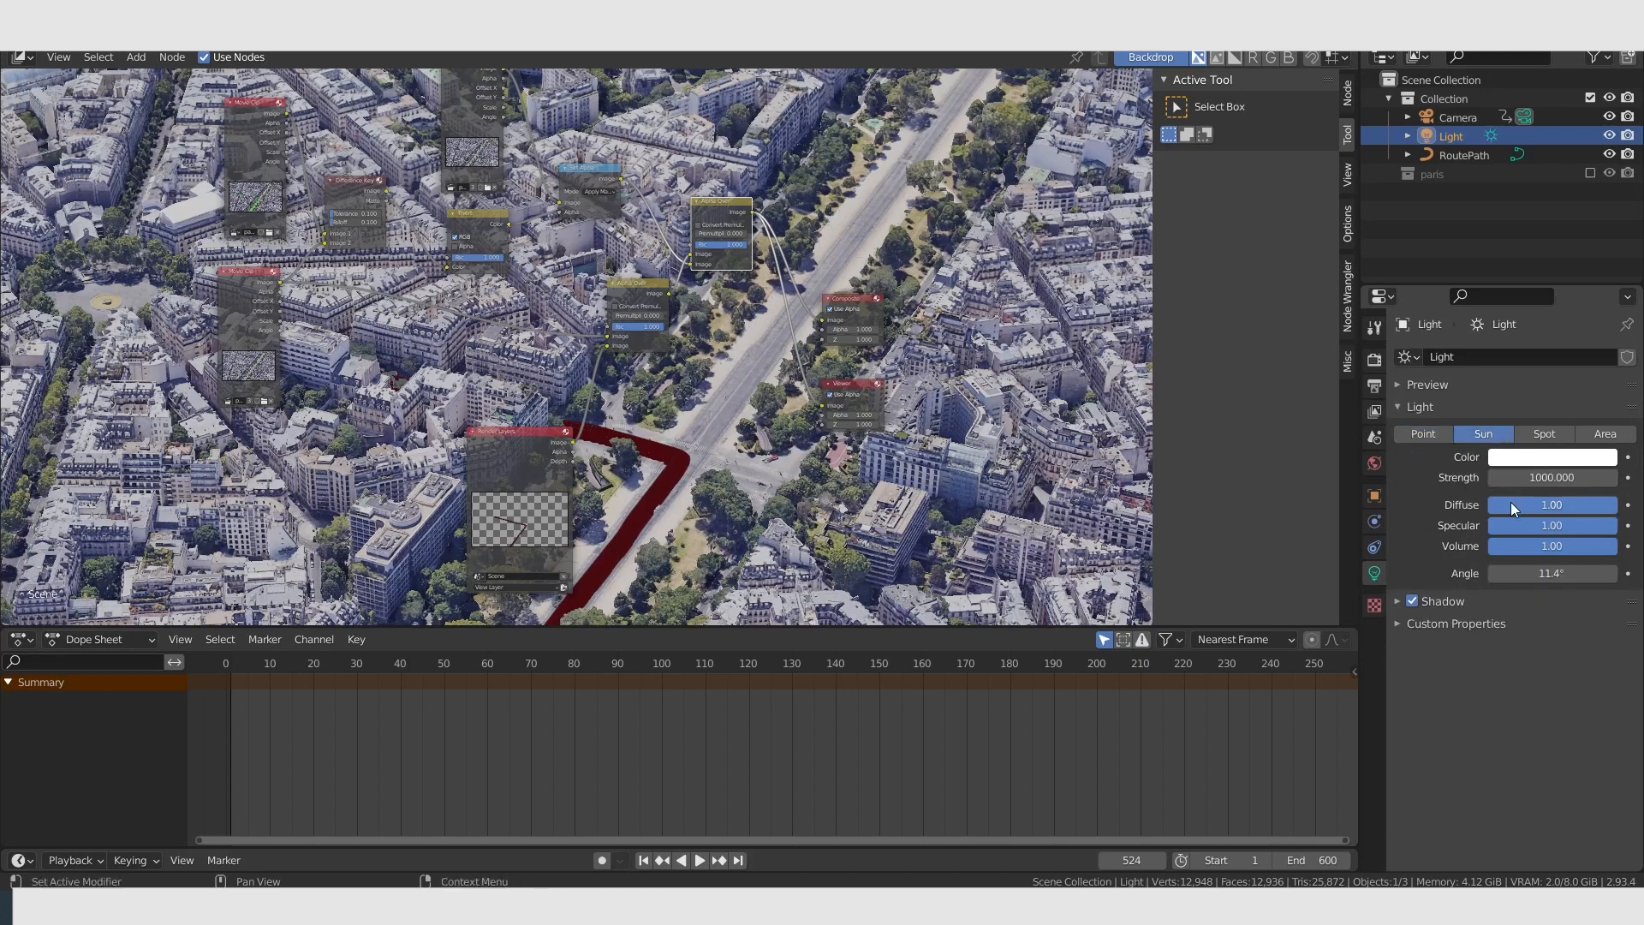
{"action": "left_click", "coordinate": [1553, 478]}
{"action": "type", "text": "5"}
{"action": "key", "text": "Return"}
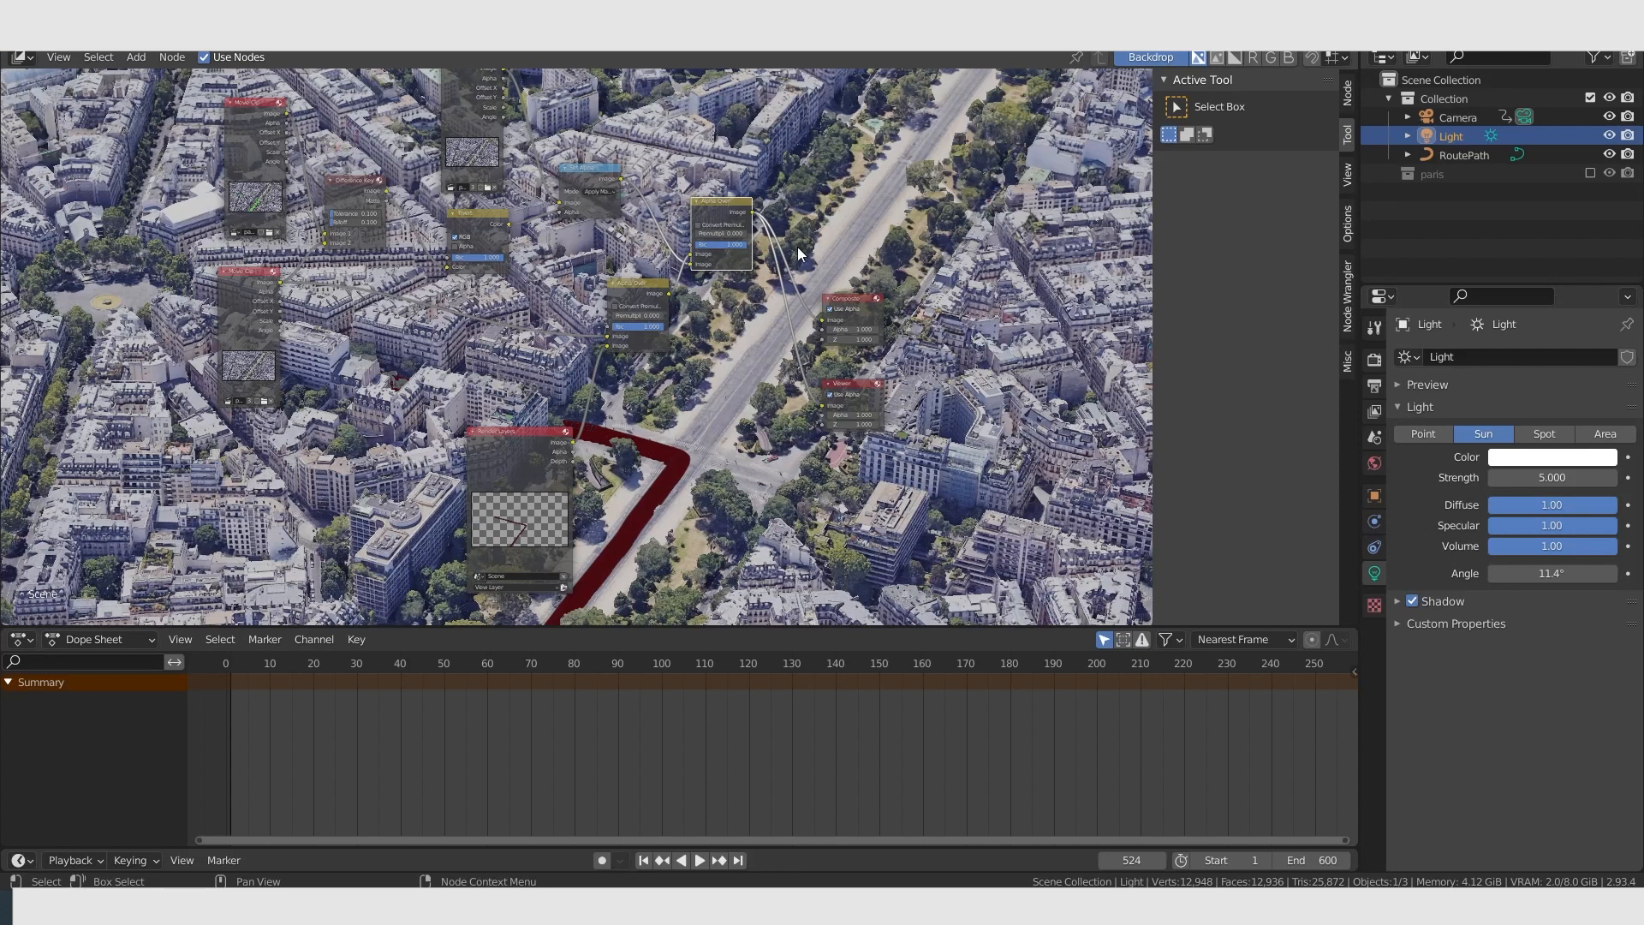
Render the frame again with the Sun light, inspect the route's brightness up close, and close the render.
{"action": "left_click", "coordinate": [137, 41]}
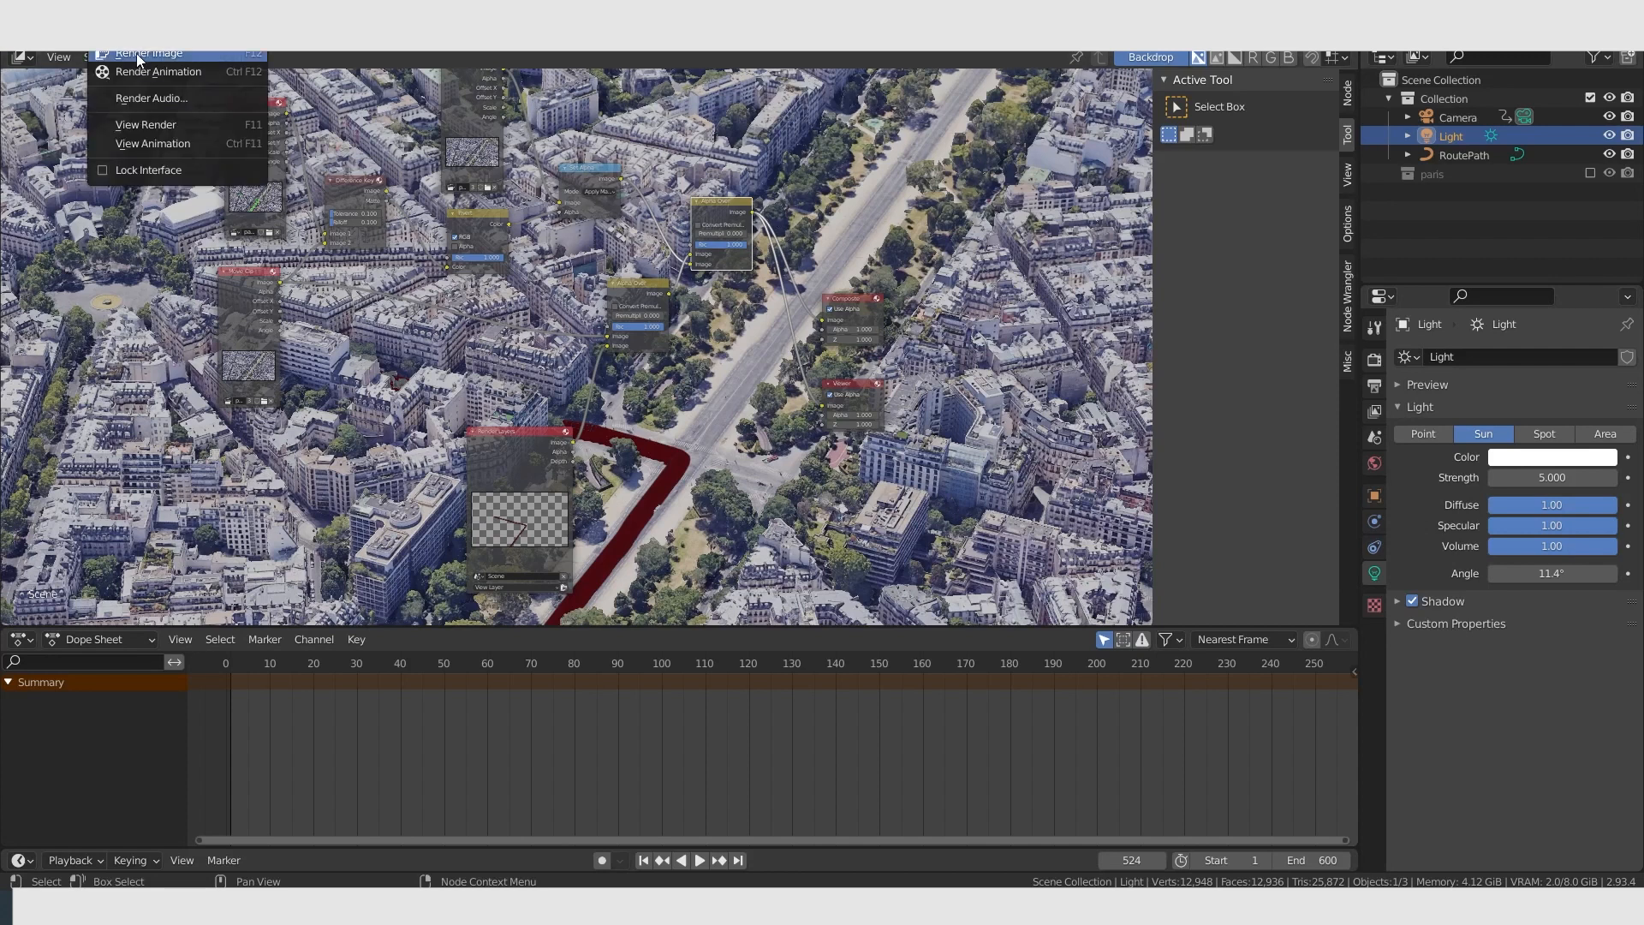
{"action": "left_click", "coordinate": [140, 53]}
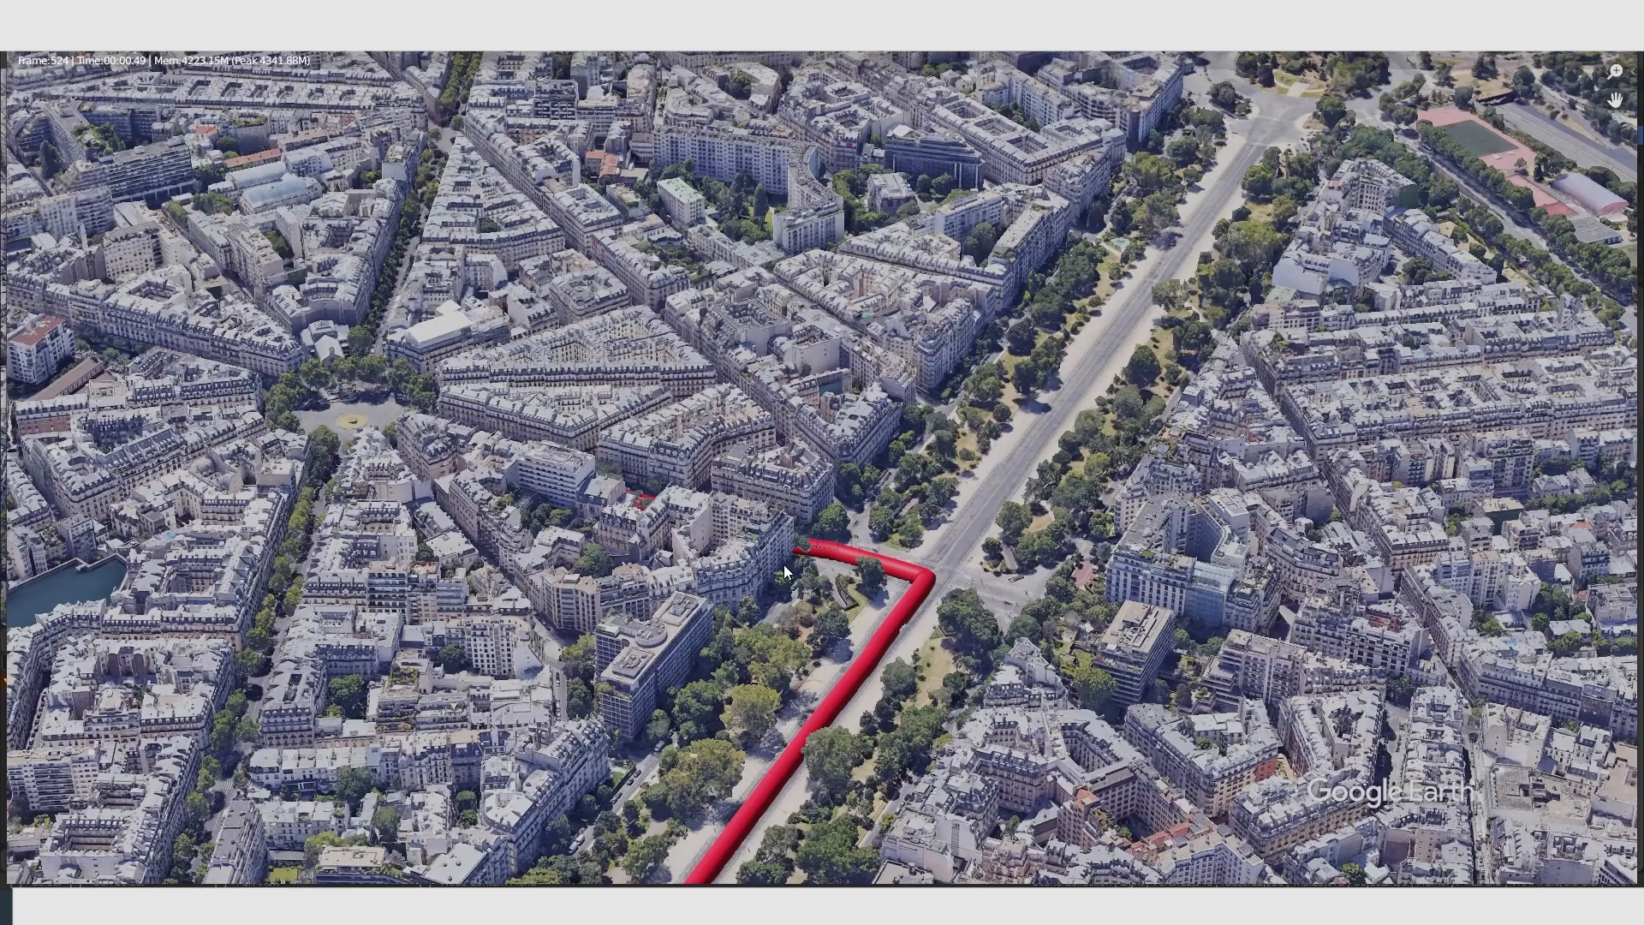
{"action": "scroll", "coordinate": [794, 583], "scroll_direction": "up", "scroll_amount": 2}
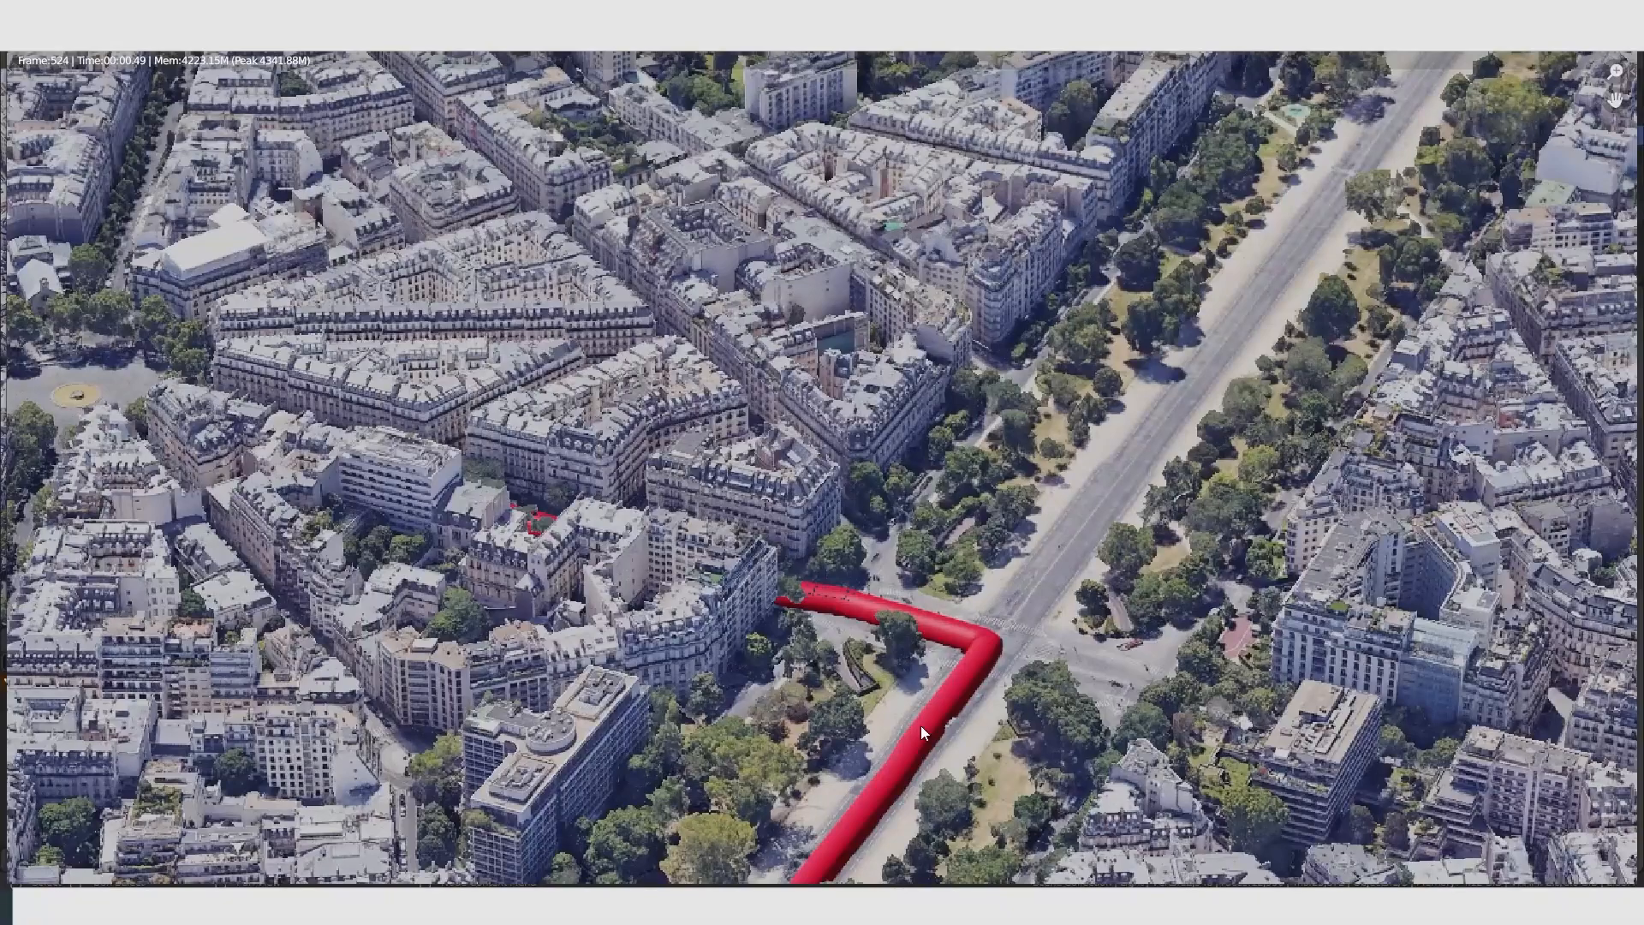
{"action": "scroll", "coordinate": [897, 675], "scroll_direction": "down", "scroll_amount": 2}
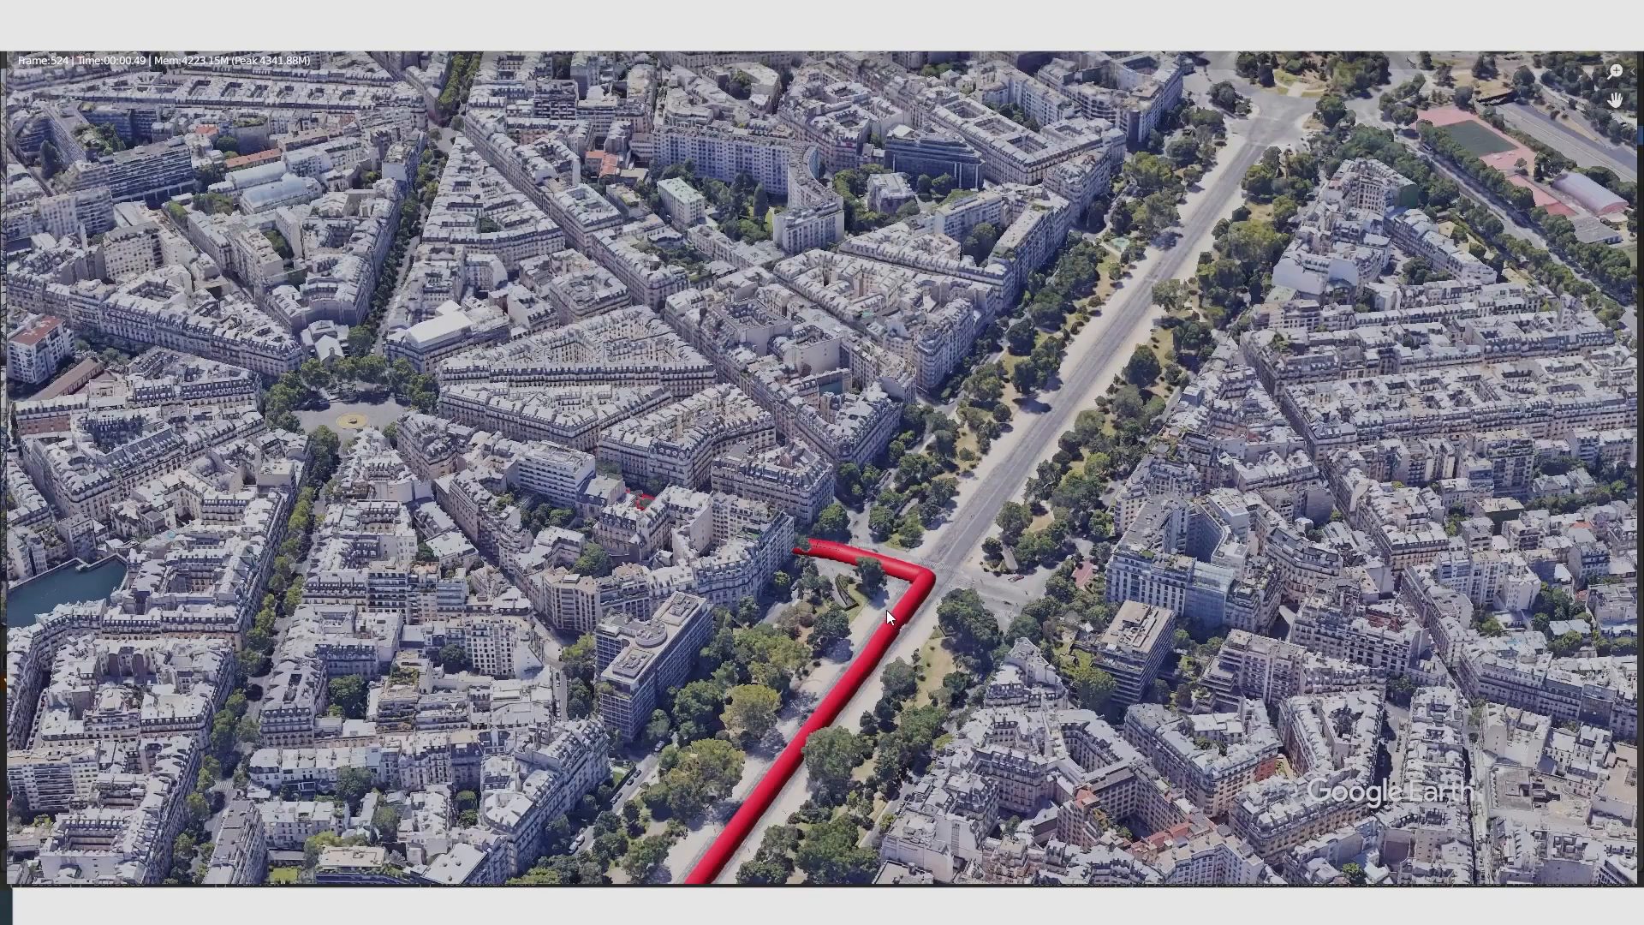
{"action": "scroll", "coordinate": [886, 610], "scroll_direction": "down", "scroll_amount": 2}
{"action": "scroll", "coordinate": [864, 625], "scroll_direction": "up", "scroll_amount": 1}
{"action": "key", "text": "Escape"}
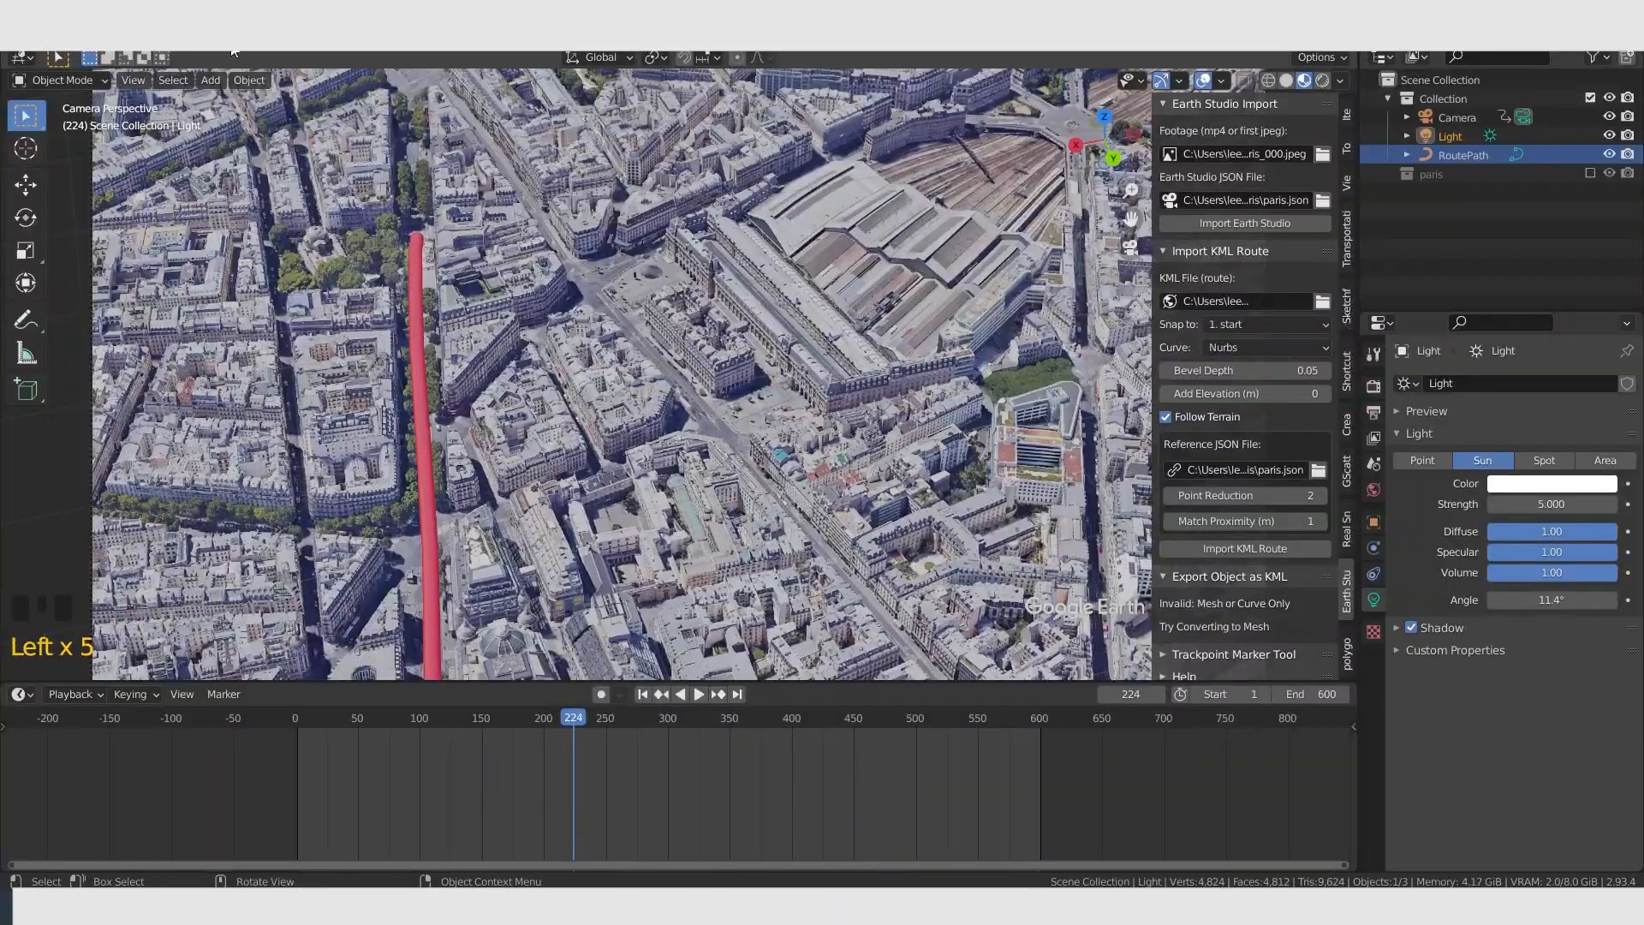
Render frame 526 to examine how buildings mask the red route, close the render, and move to frame 595.
{"action": "left_click_drag", "start_coordinate": [578, 721], "coordinate": [890, 758]}
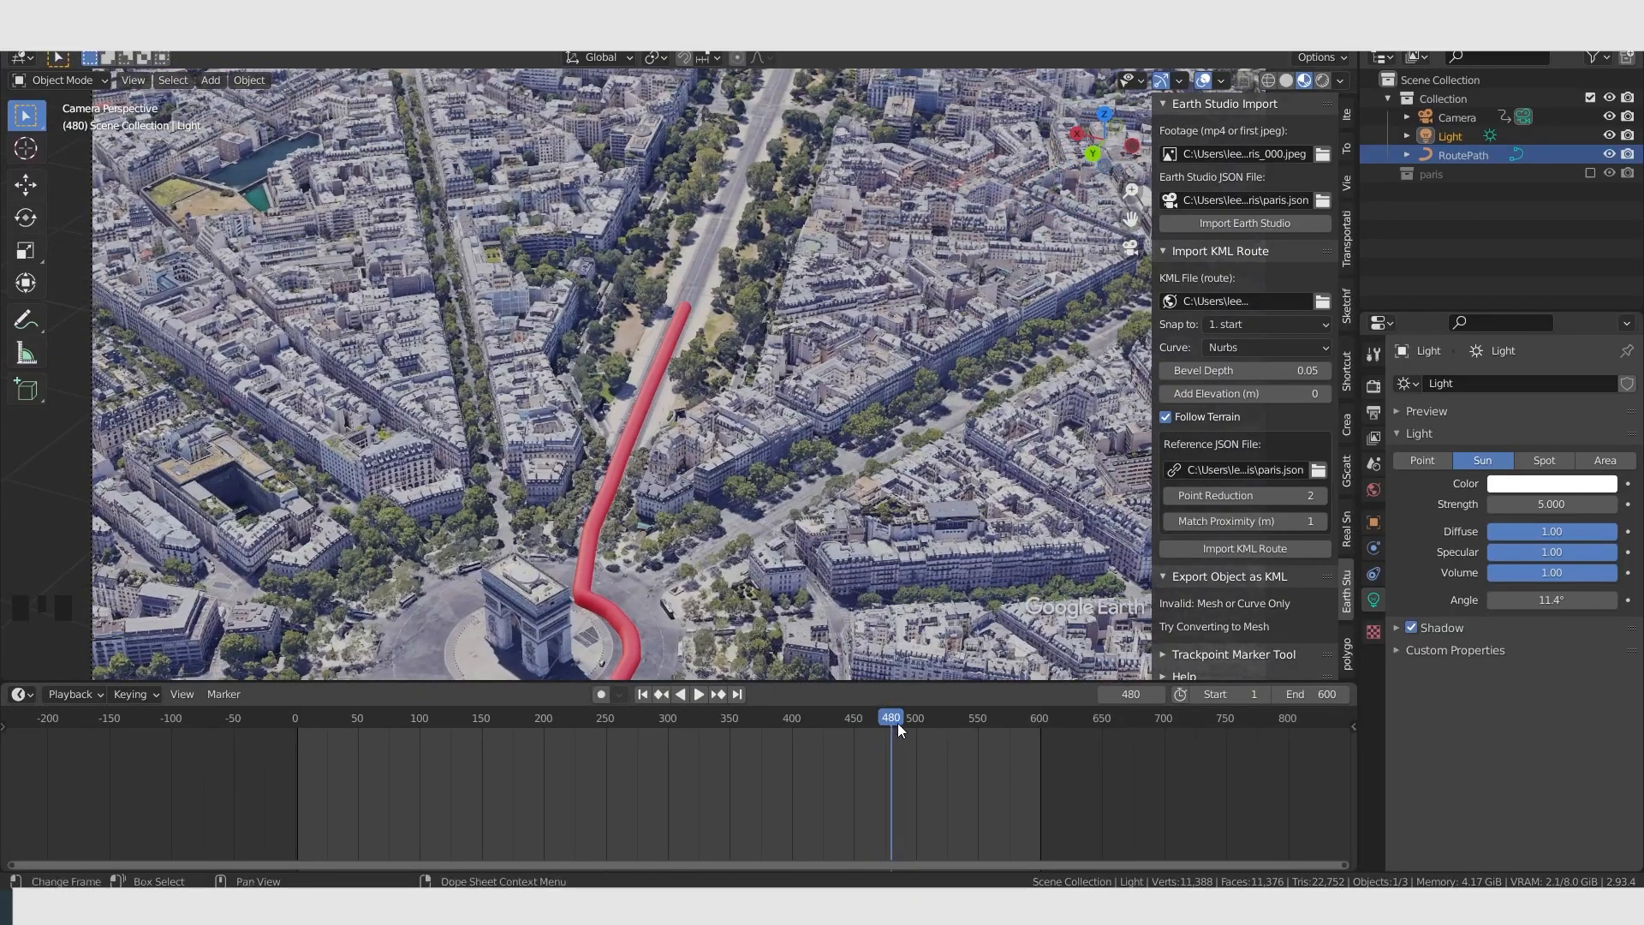
{"action": "left_click_drag", "start_coordinate": [897, 723], "coordinate": [948, 748]}
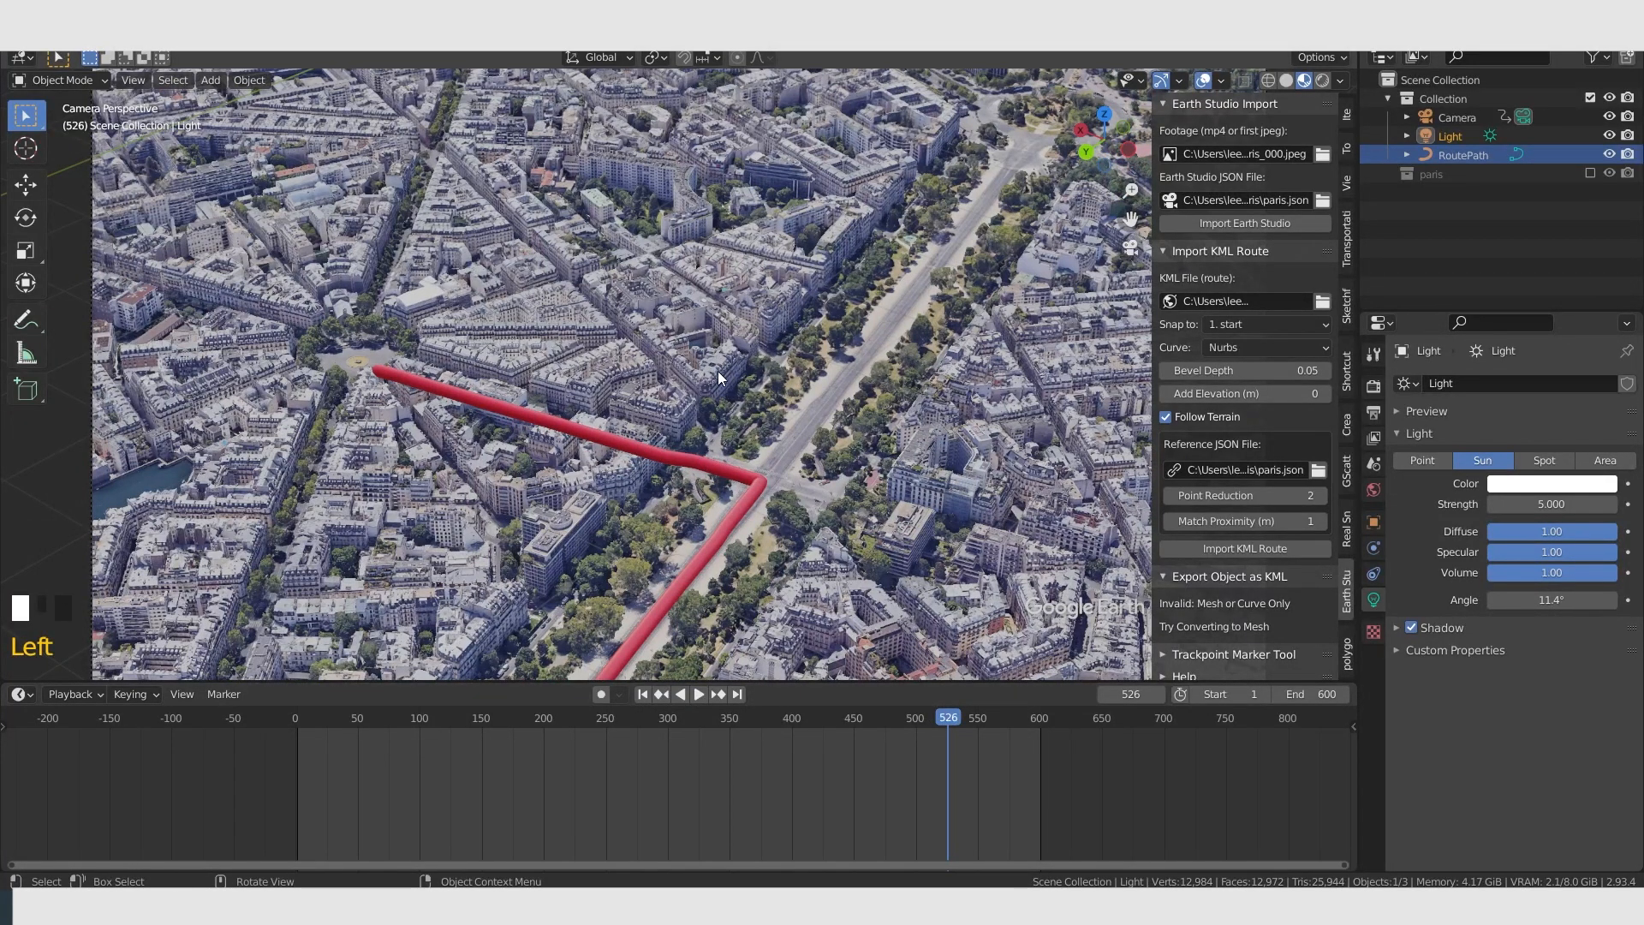
{"action": "left_click", "coordinate": [120, 51]}
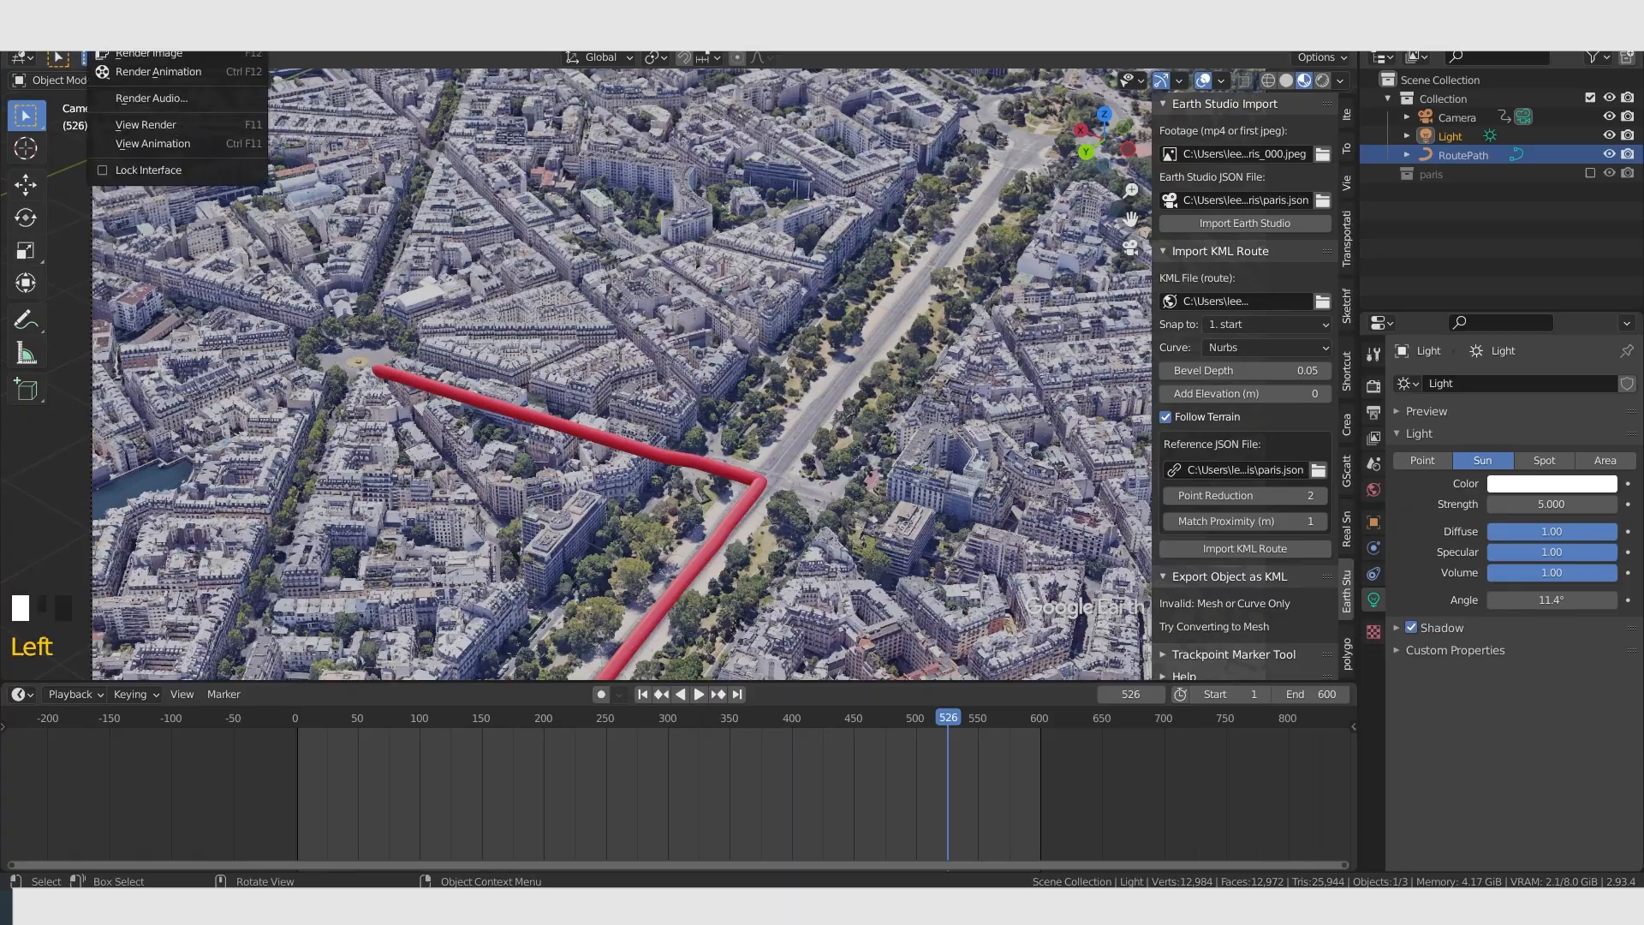
{"action": "left_click", "coordinate": [126, 54]}
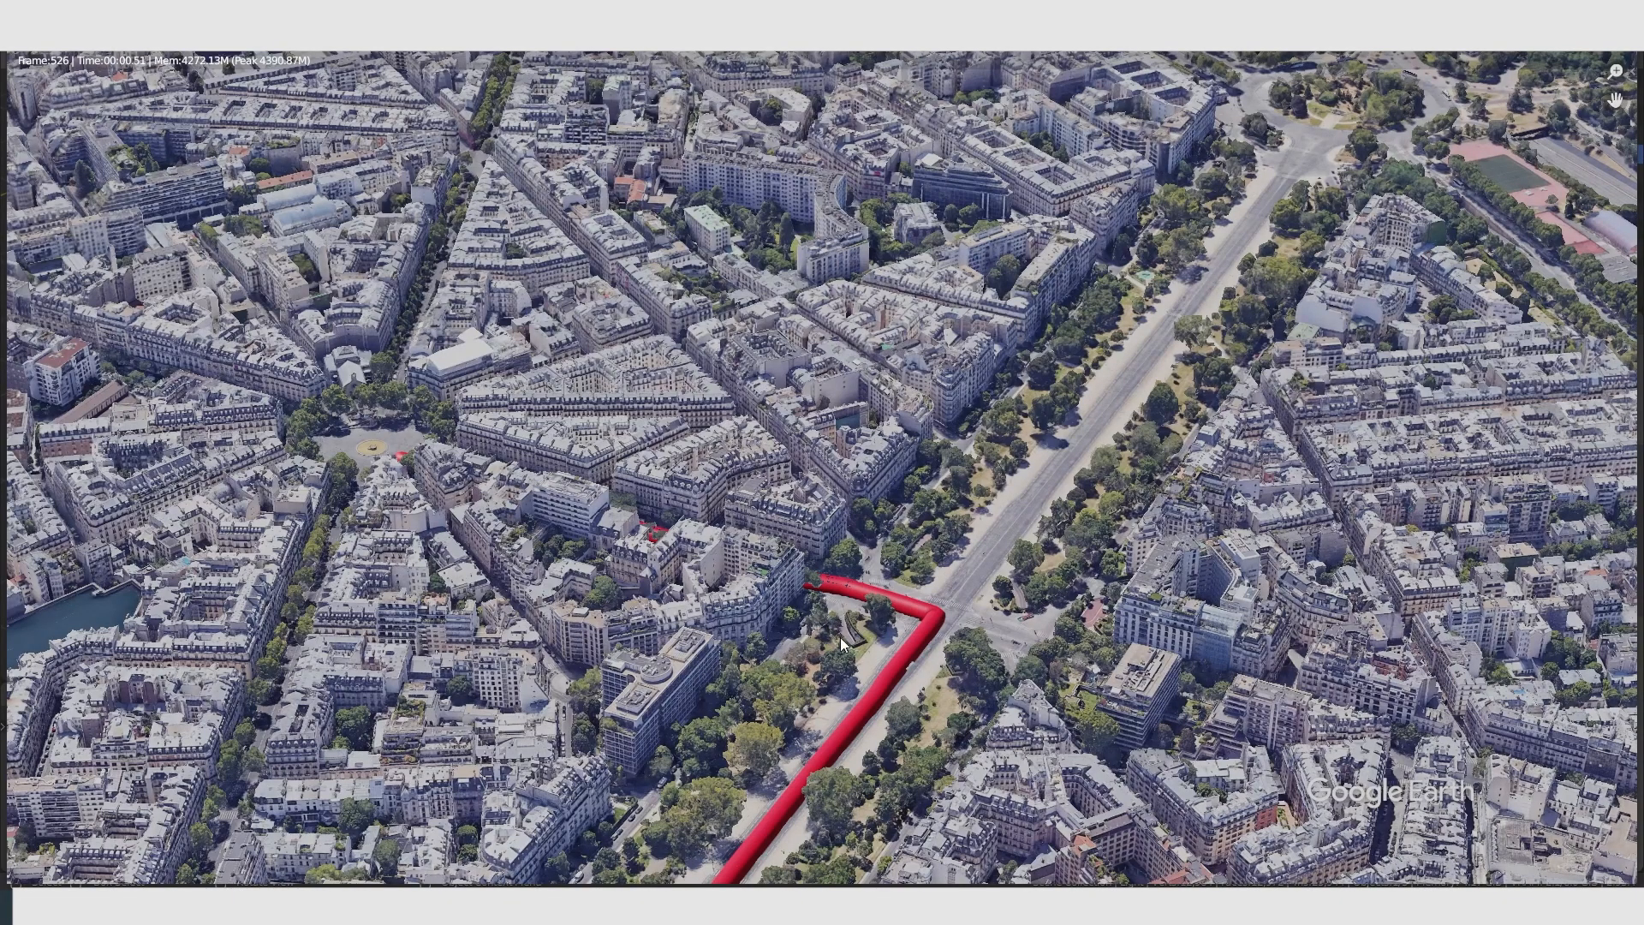
{"action": "key", "text": "Escape"}
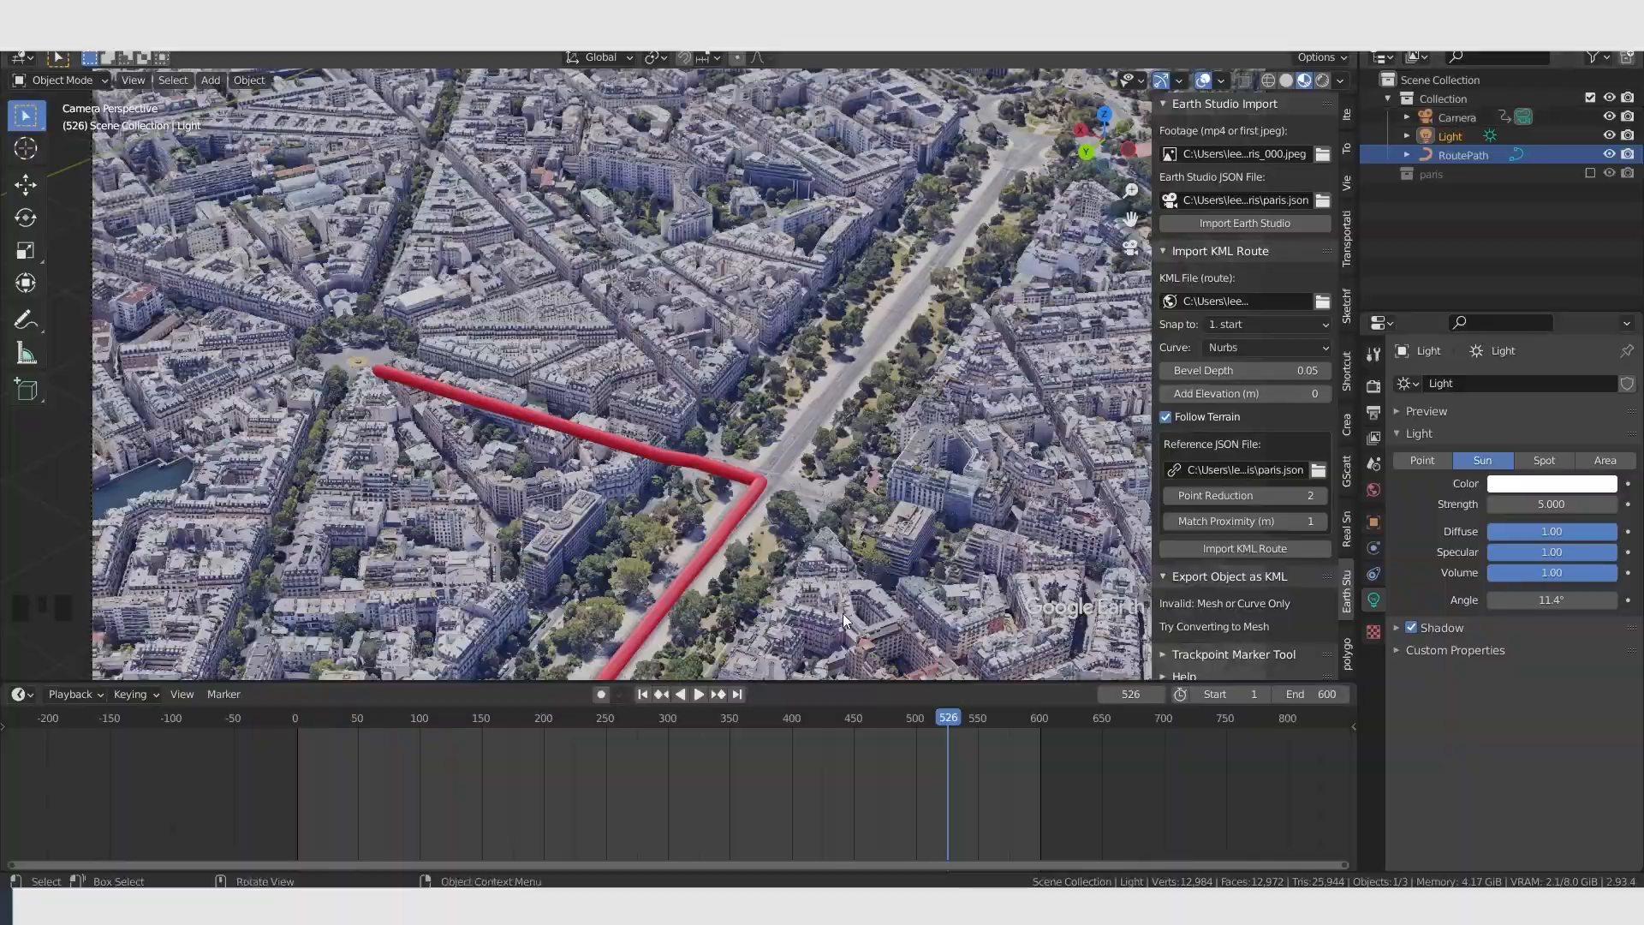
{"action": "left_click_drag", "start_coordinate": [956, 727], "coordinate": [1034, 721]}
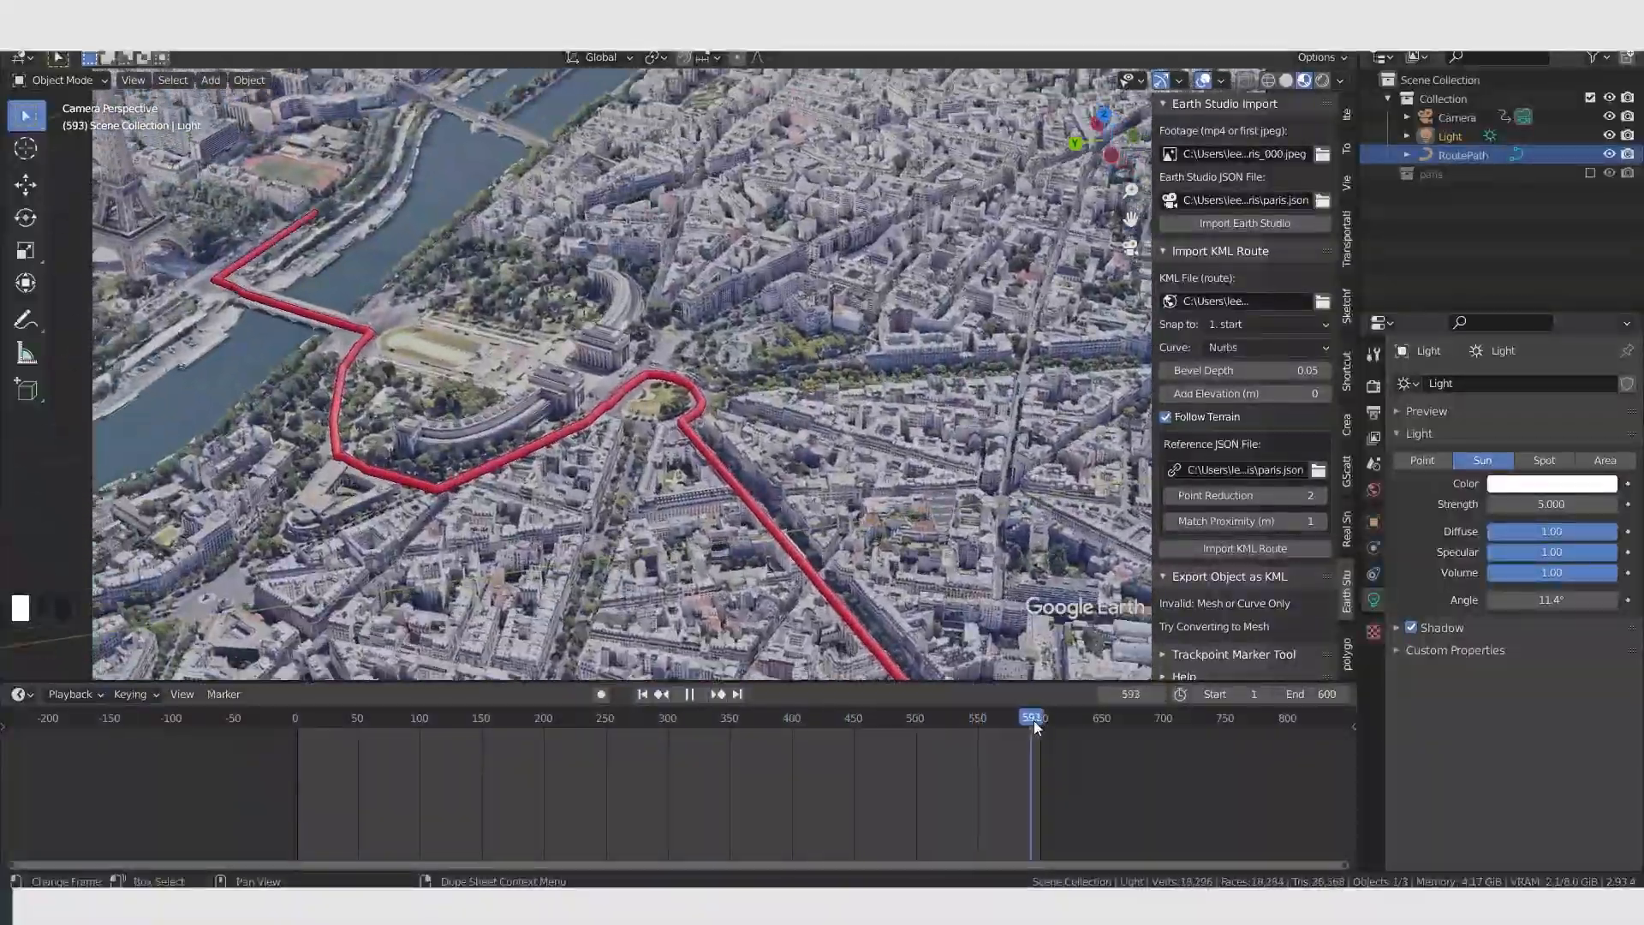
Set the render output's file format to FFmpeg Video.
{"action": "left_click", "coordinate": [1377, 415]}
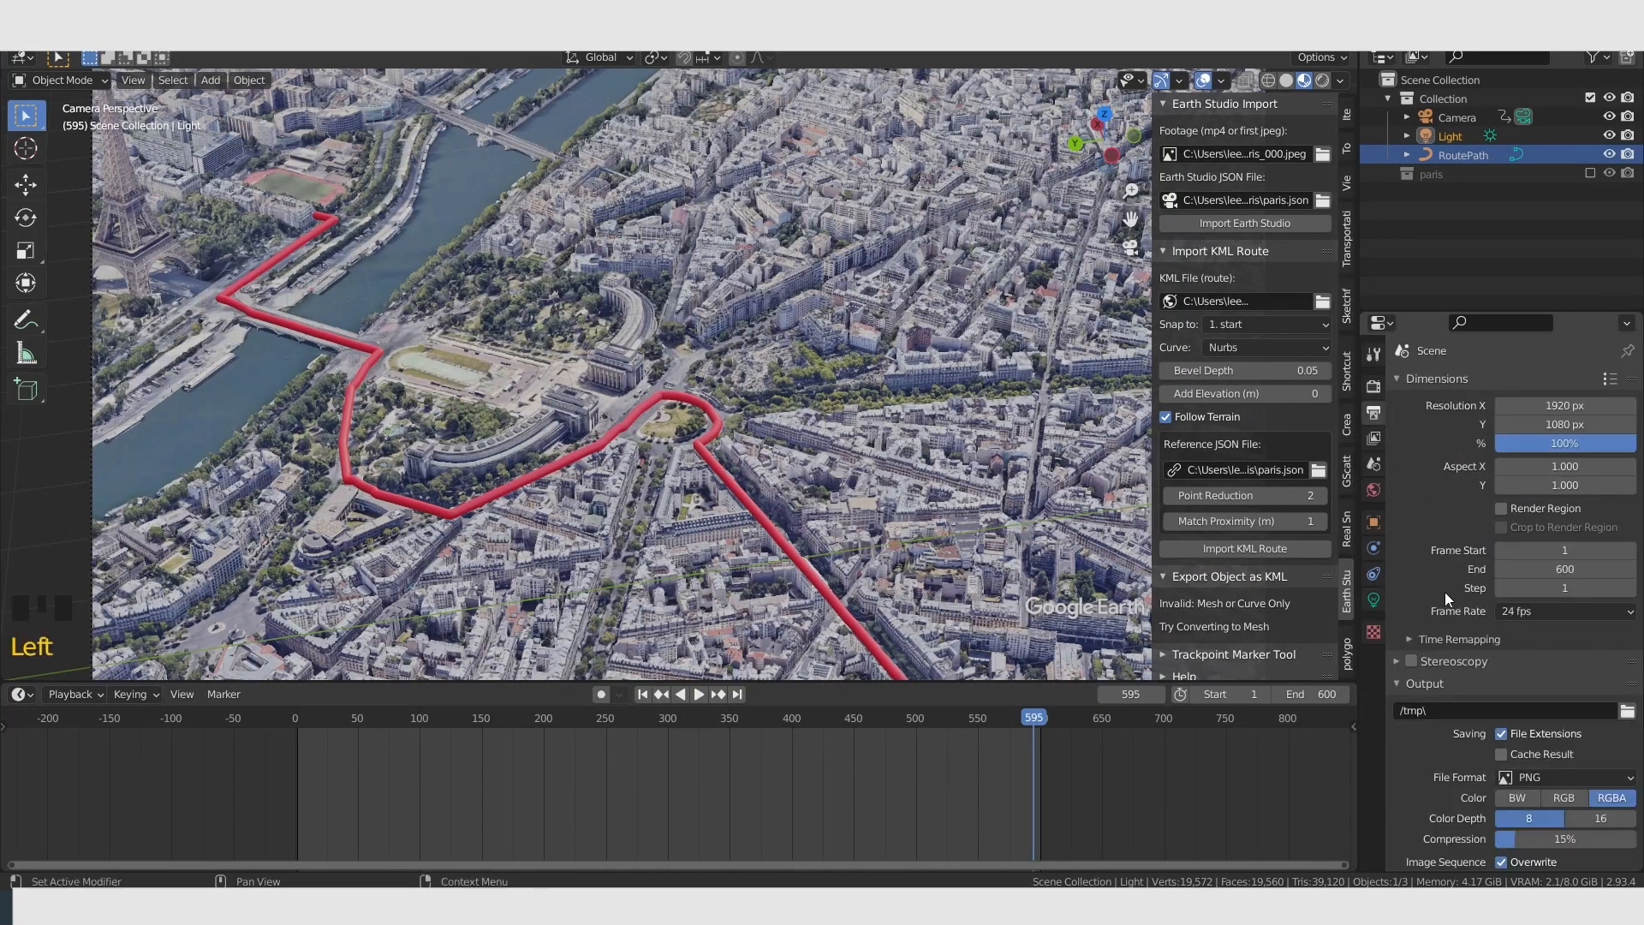
{"action": "scroll", "coordinate": [1456, 600], "scroll_direction": "down", "scroll_amount": 3}
{"action": "scroll", "coordinate": [1447, 683], "scroll_direction": "down", "scroll_amount": 2}
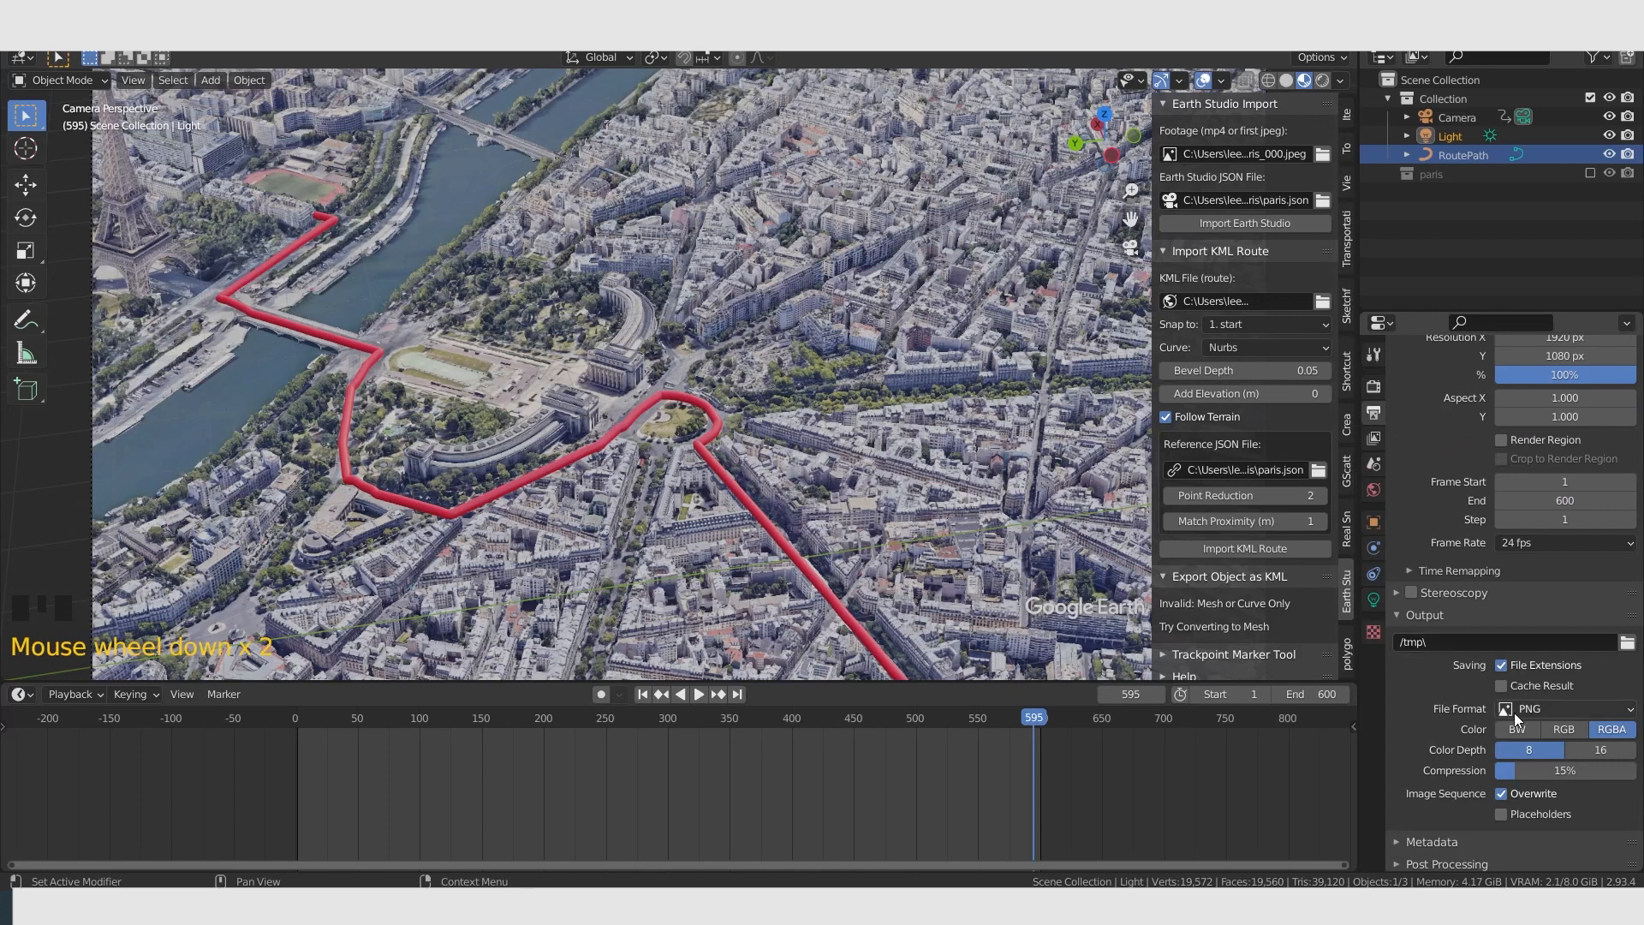
{"action": "scroll", "coordinate": [1548, 714], "scroll_direction": "down", "scroll_amount": 1}
{"action": "scroll", "coordinate": [1166, 768], "scroll_direction": "down", "scroll_amount": 1}
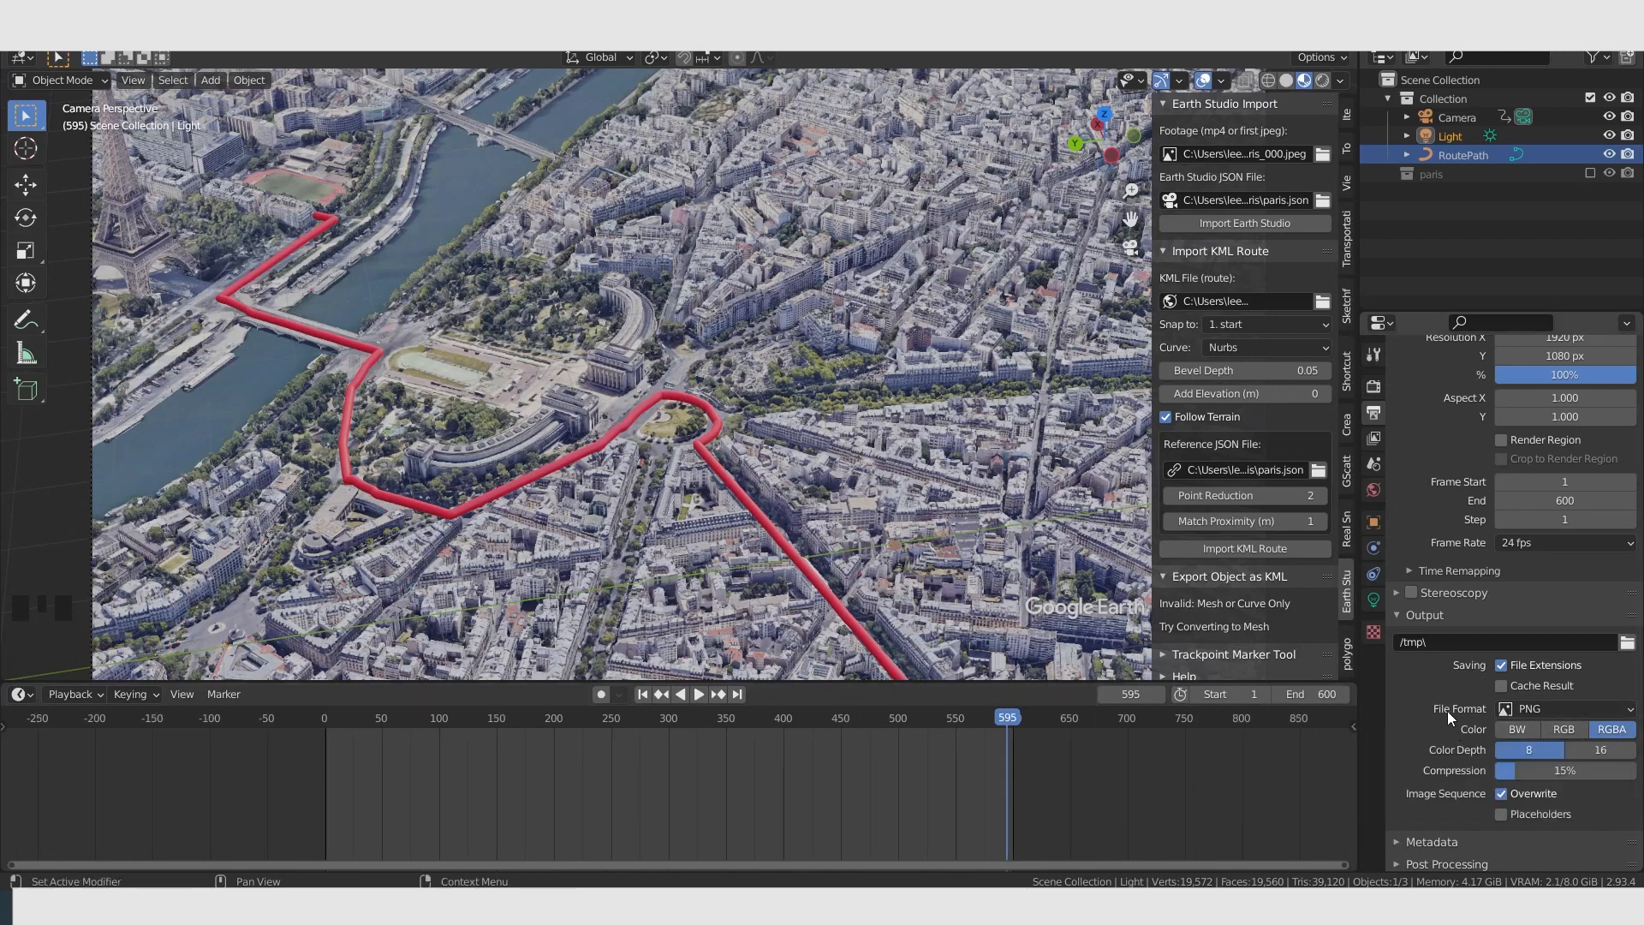
{"action": "left_click", "coordinate": [1555, 710]}
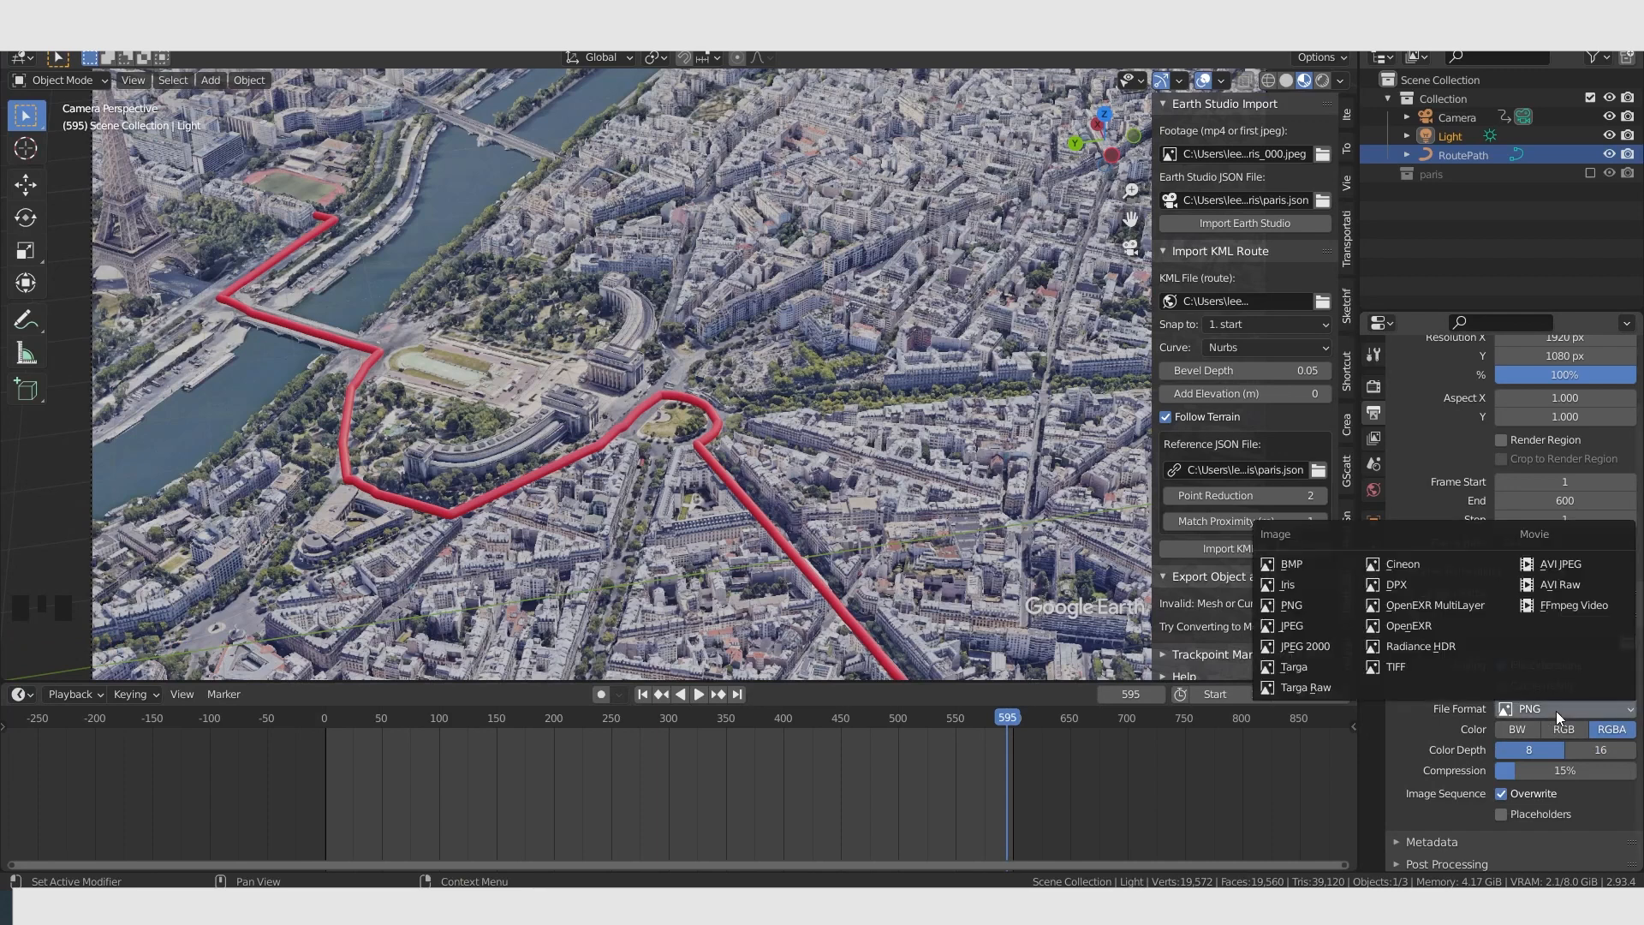
{"action": "left_click", "coordinate": [1580, 604]}
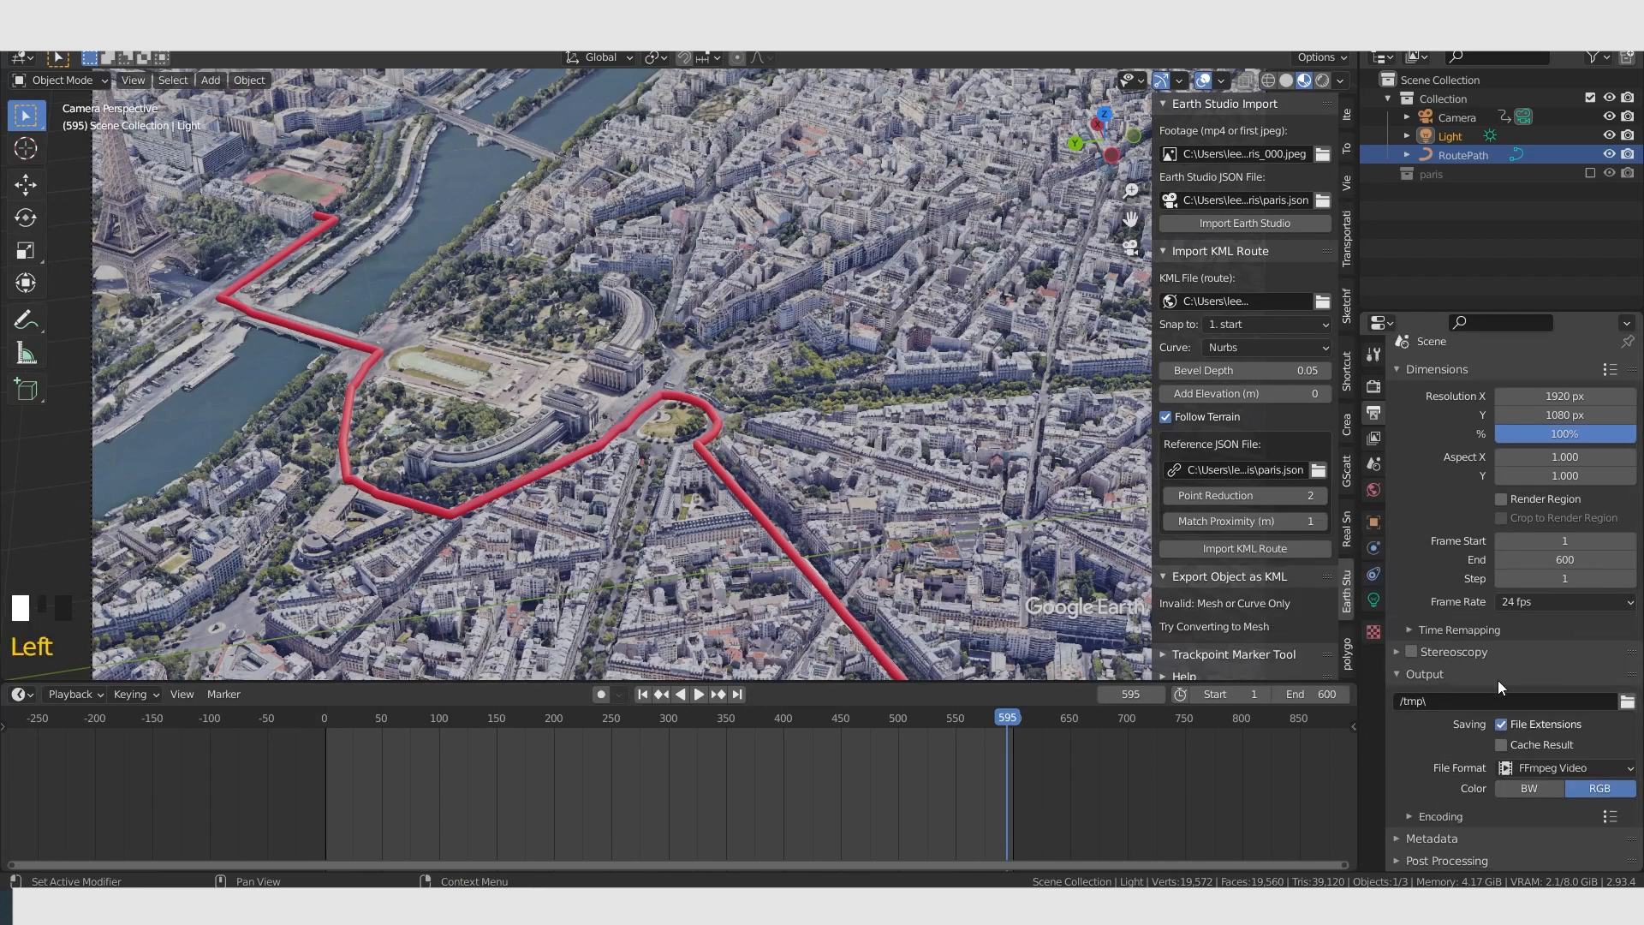
Set the video encoding container to MPEG-4 and the output quality to Perceptually Lossless.
{"action": "left_click", "coordinate": [1410, 813]}
{"action": "scroll", "coordinate": [1589, 831], "scroll_direction": "down", "scroll_amount": 3}
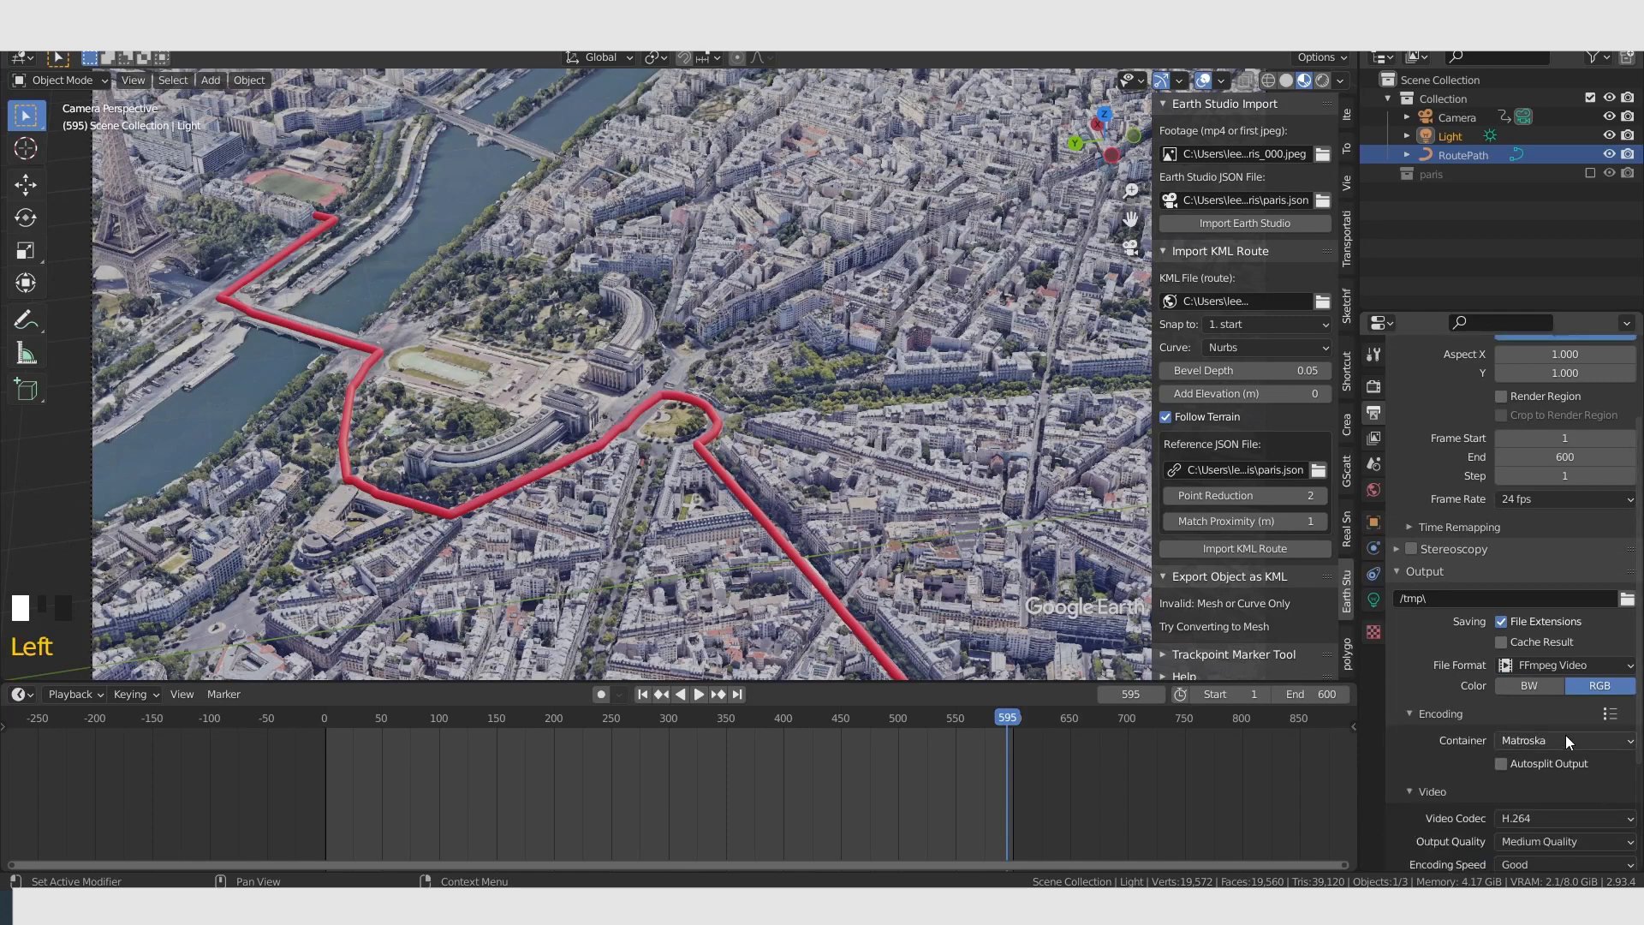
{"action": "left_click", "coordinate": [1565, 738]}
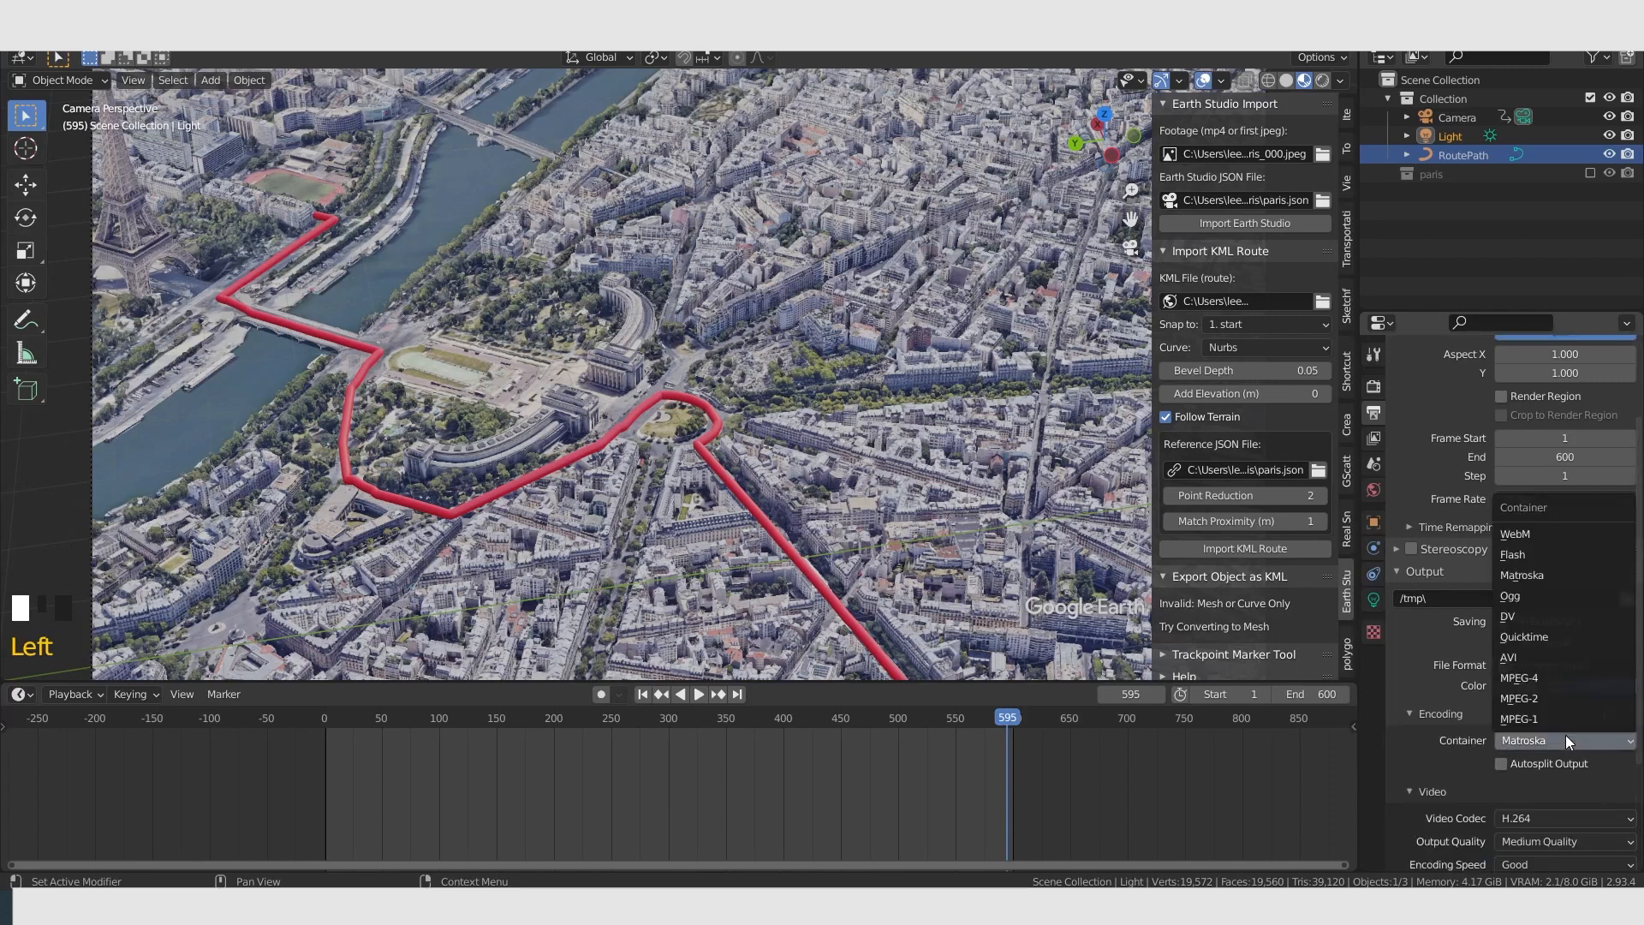
{"action": "left_click", "coordinate": [1549, 680]}
{"action": "scroll", "coordinate": [1408, 810], "scroll_direction": "down", "scroll_amount": 2}
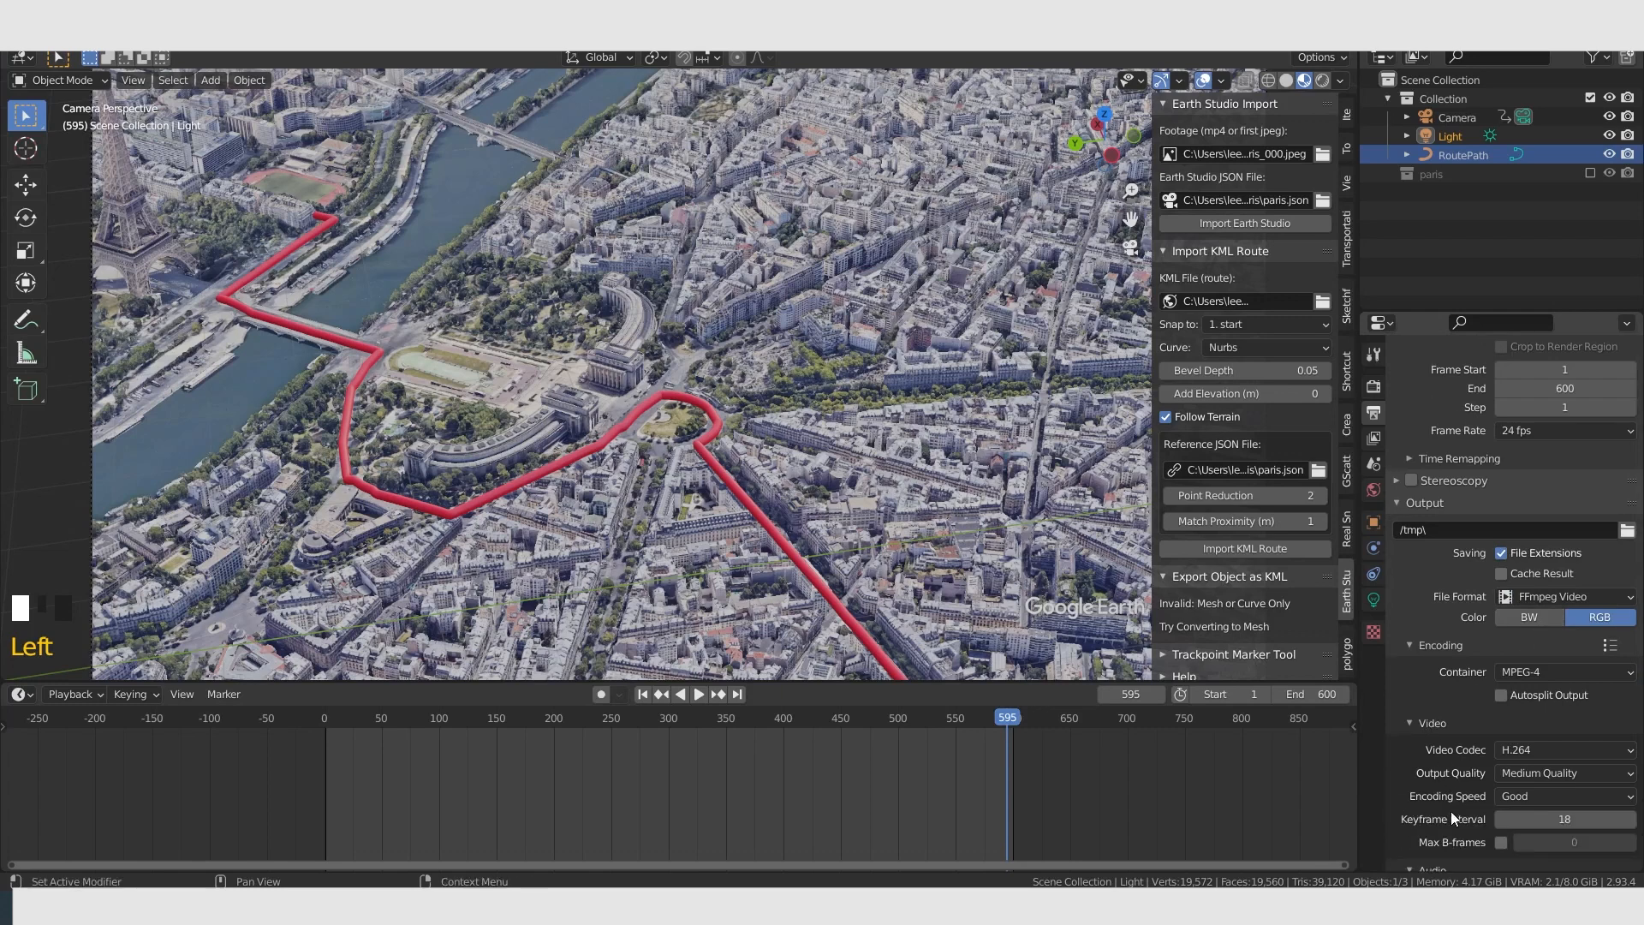
{"action": "left_click", "coordinate": [1550, 775]}
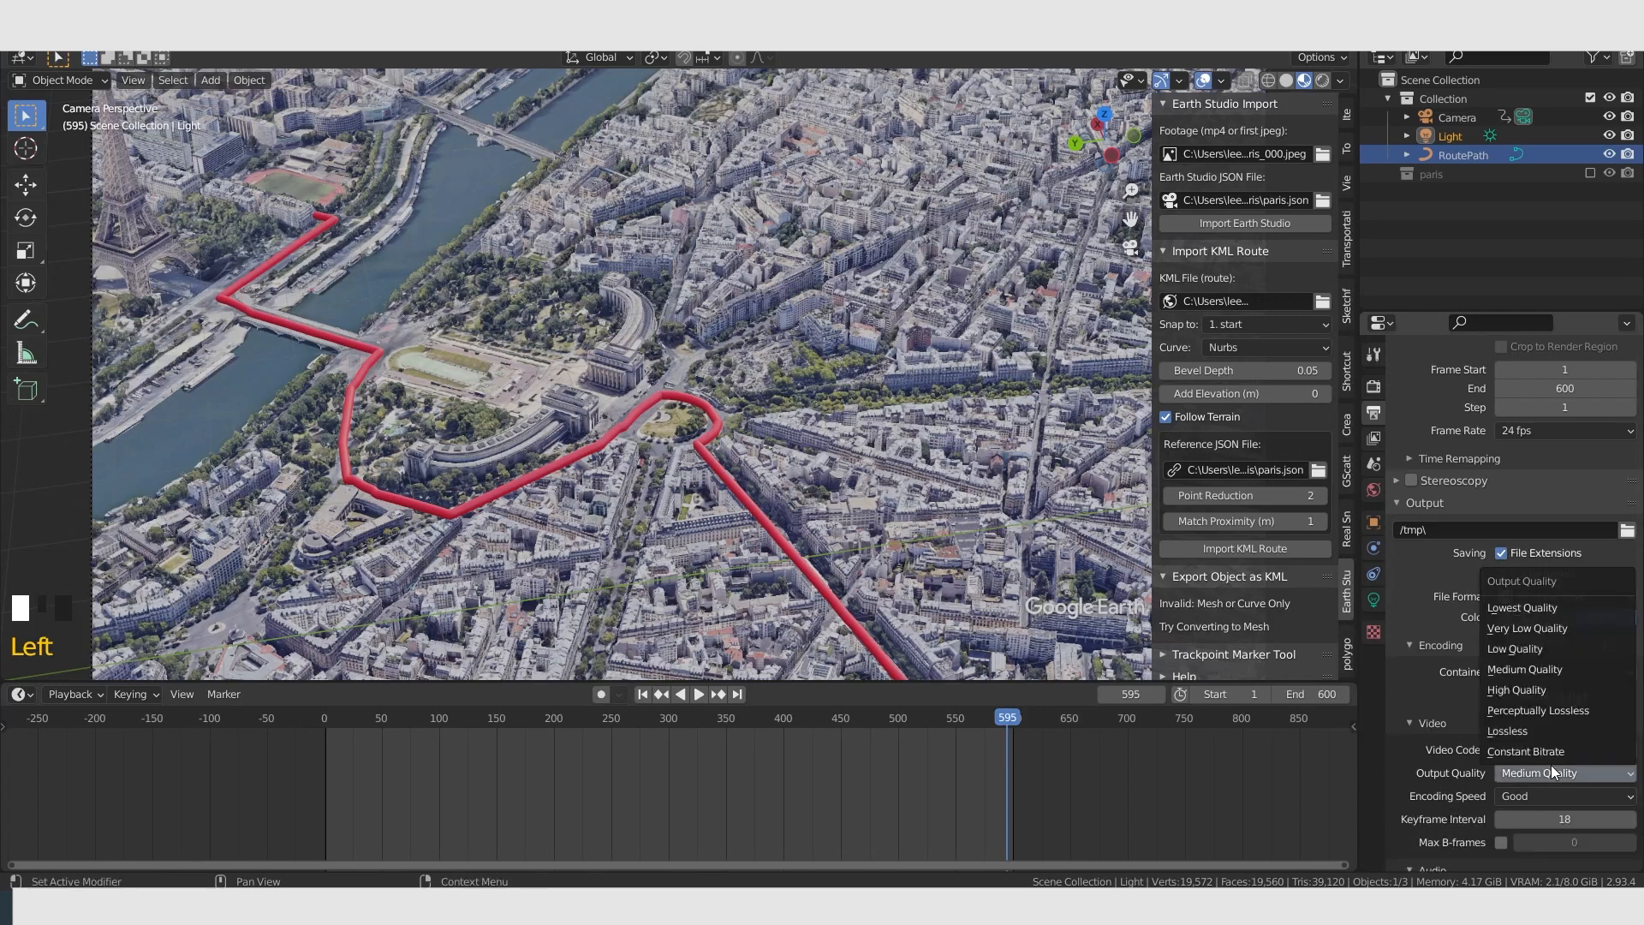
{"action": "left_click", "coordinate": [1543, 712]}
{"action": "scroll", "coordinate": [1565, 781], "scroll_direction": "down", "scroll_amount": 2}
{"action": "scroll", "coordinate": [1478, 774], "scroll_direction": "up", "scroll_amount": 4}
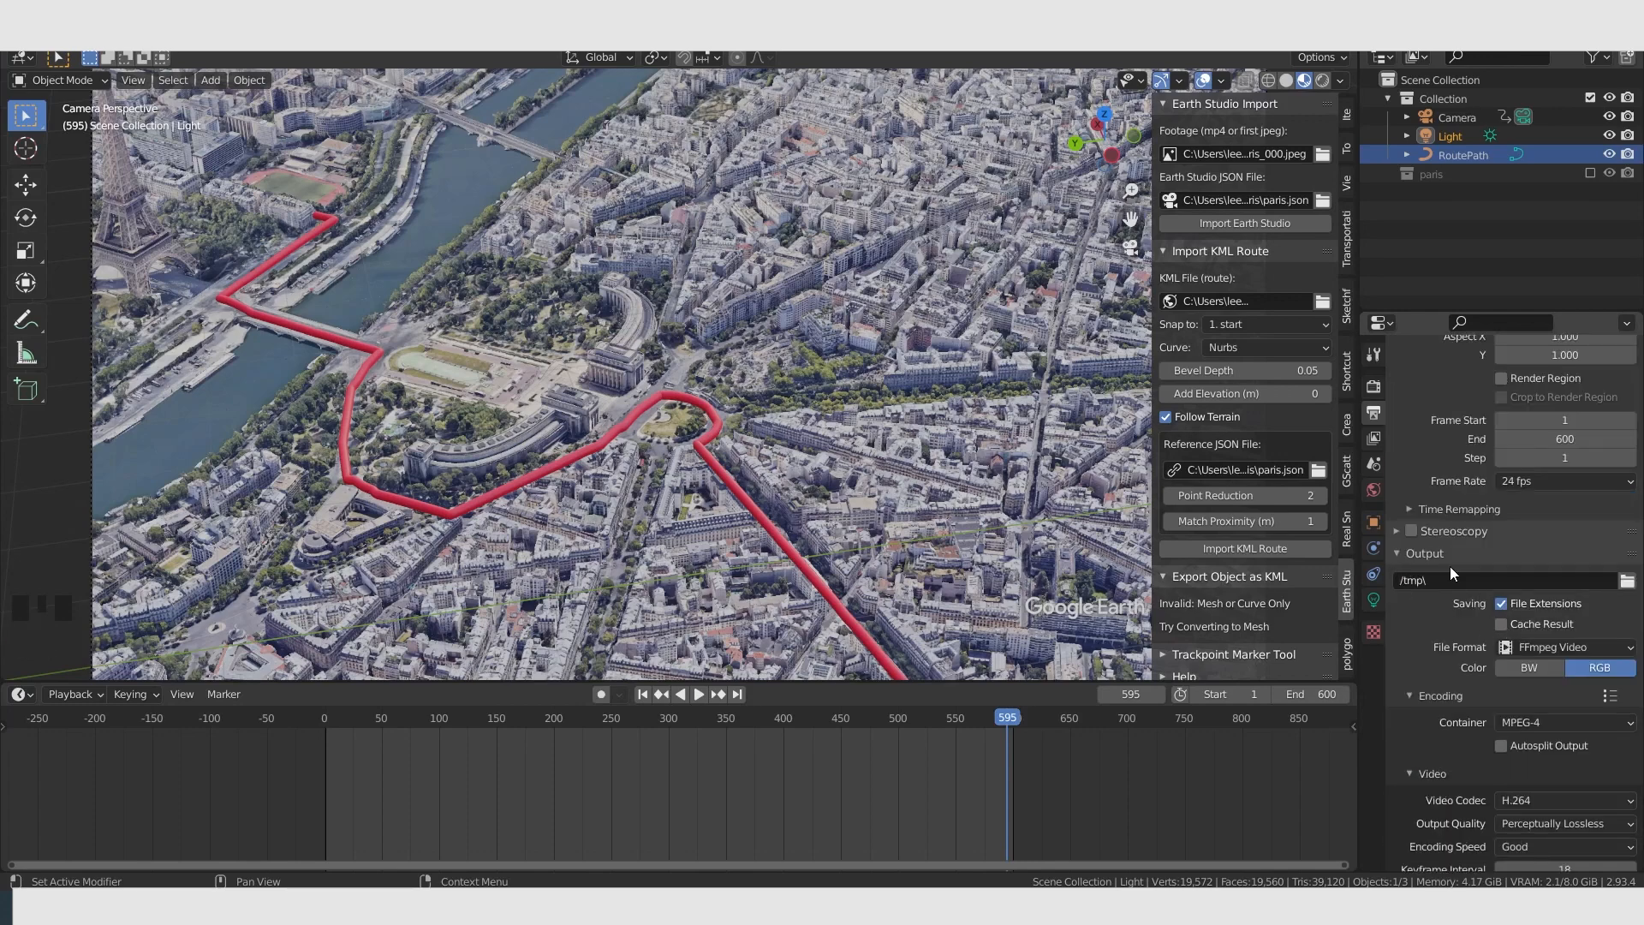
Create a folder named "rednering" inside the GES folder in Documents and set it as the render output location.
{"action": "left_click", "coordinate": [1627, 581]}
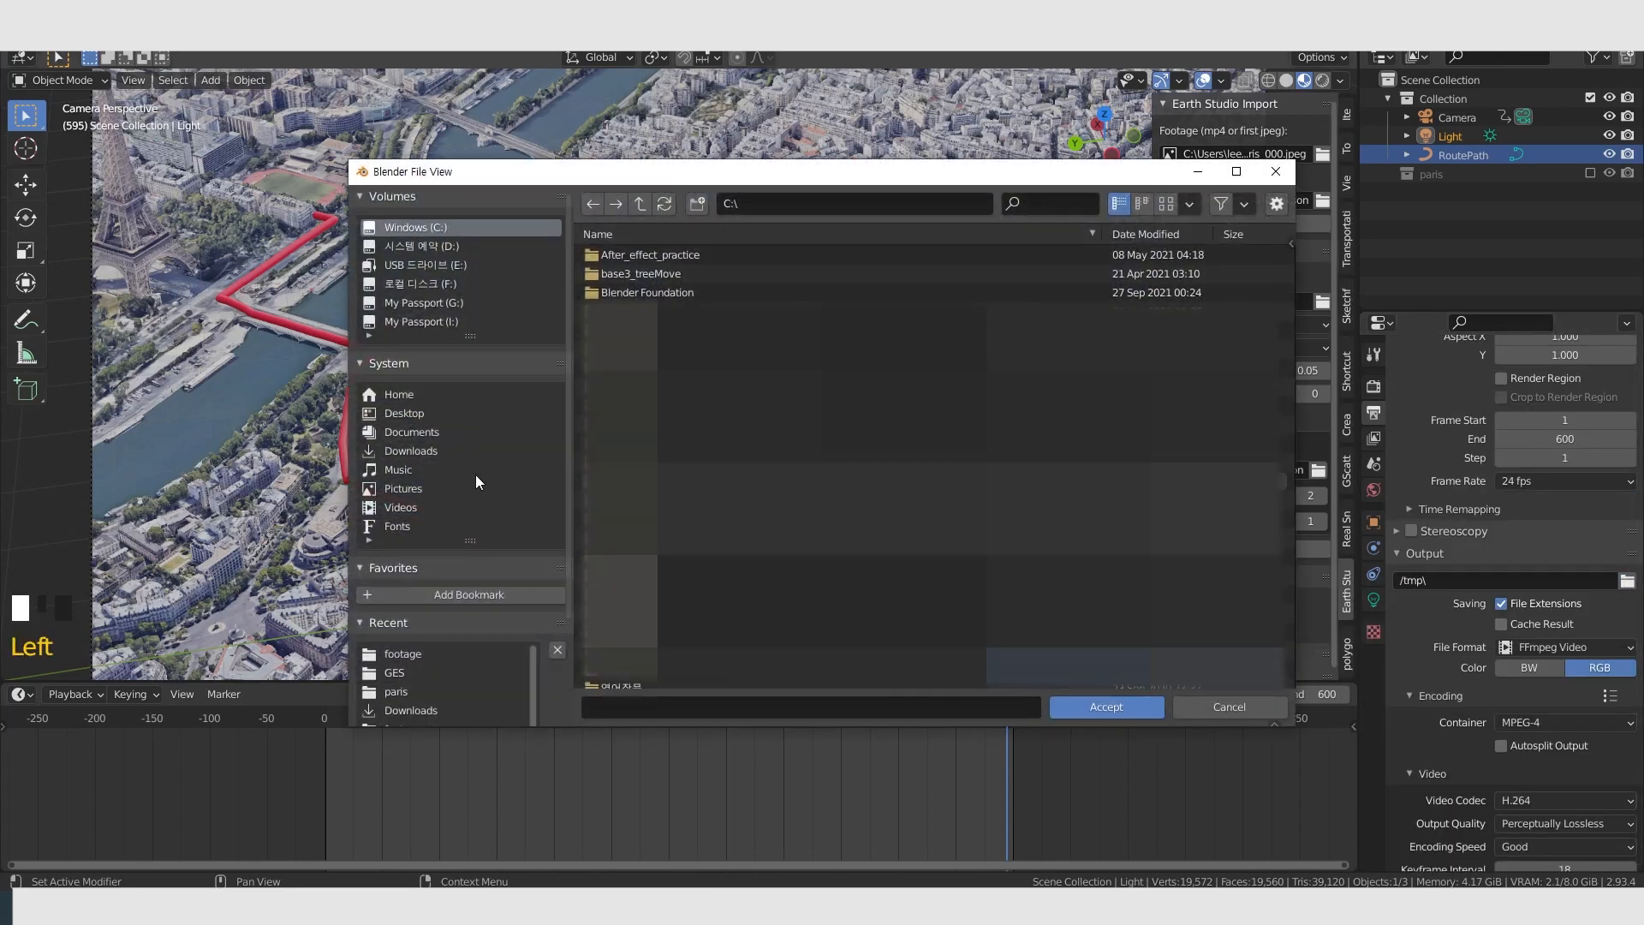
{"action": "left_click", "coordinate": [418, 431]}
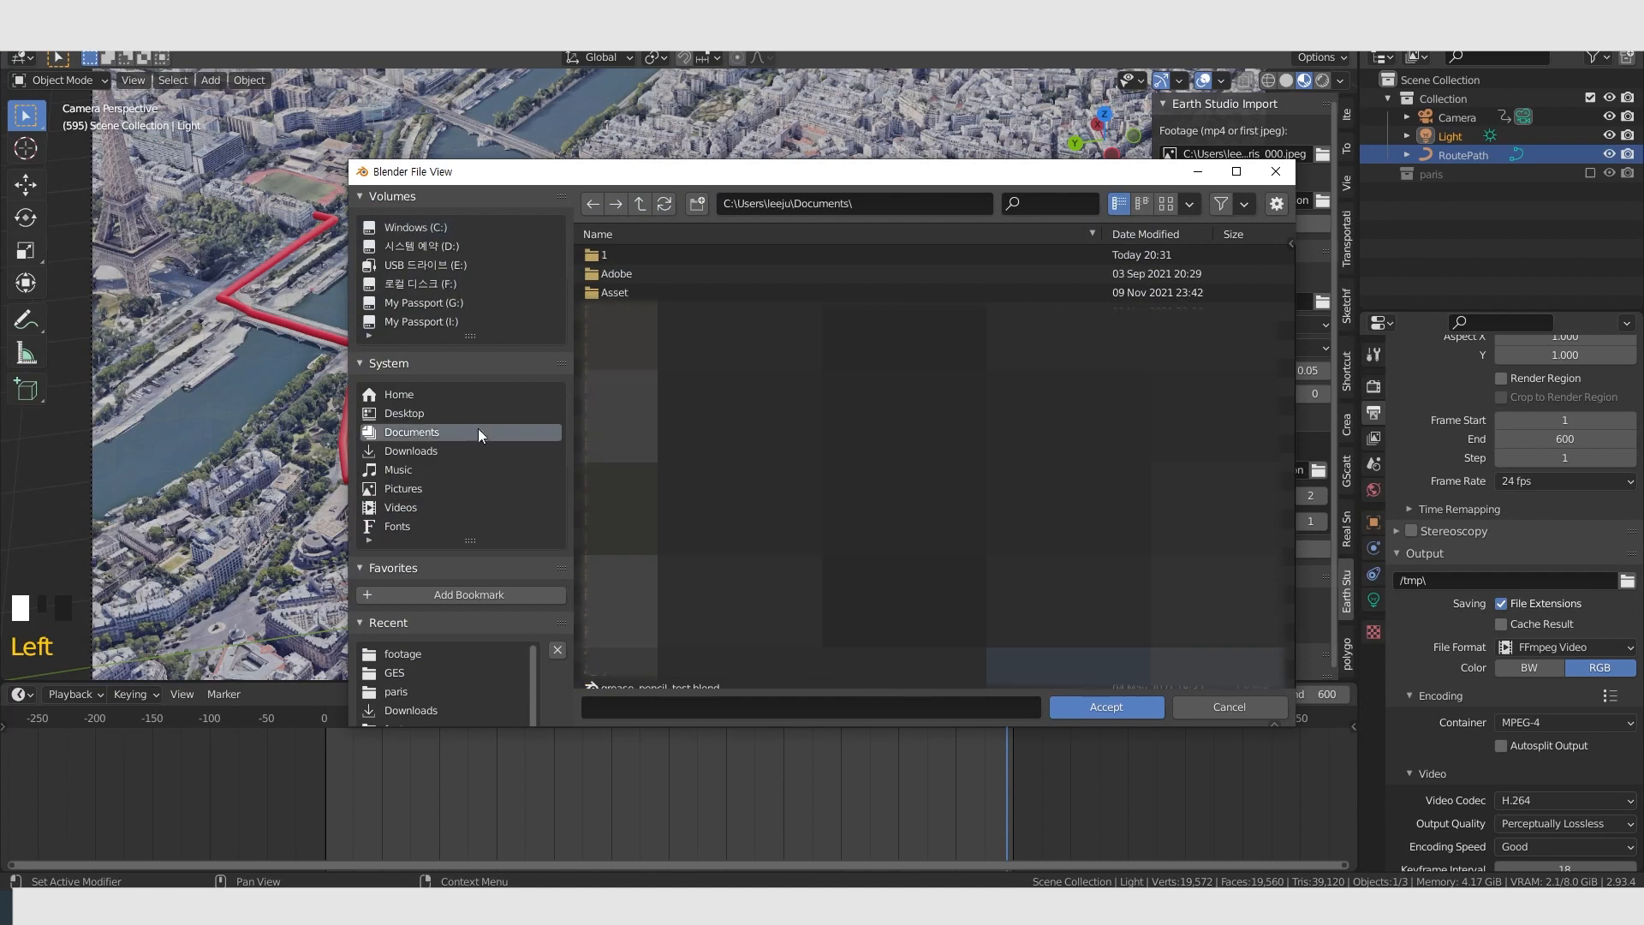
{"action": "left_click", "coordinate": [395, 672]}
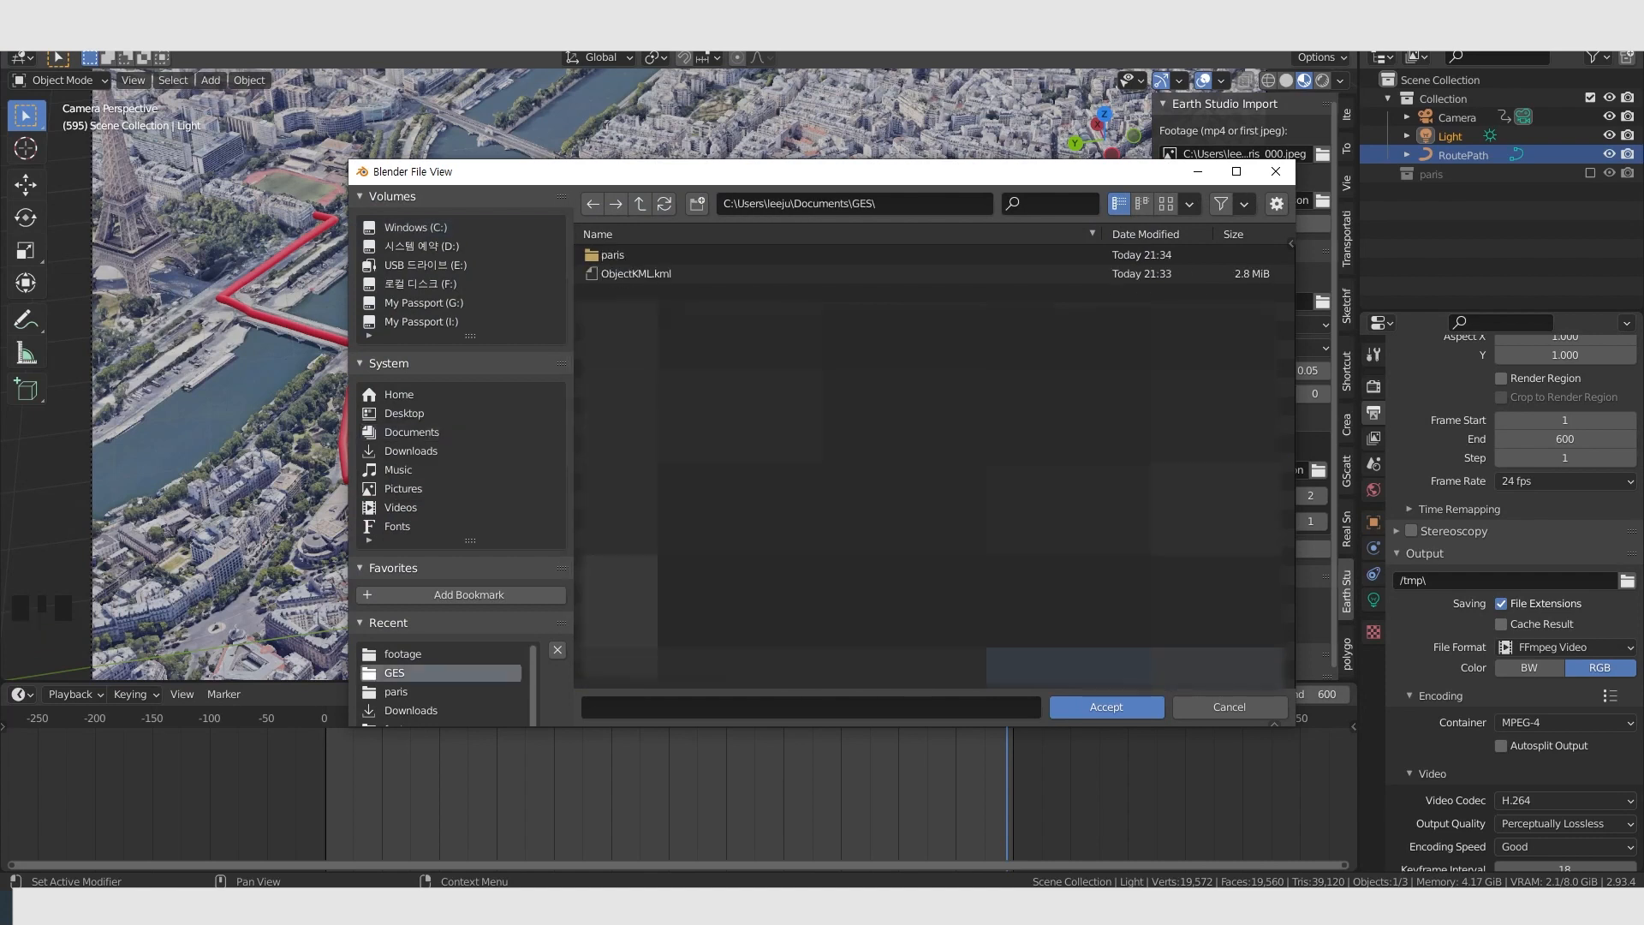
{"action": "left_click", "coordinate": [692, 209]}
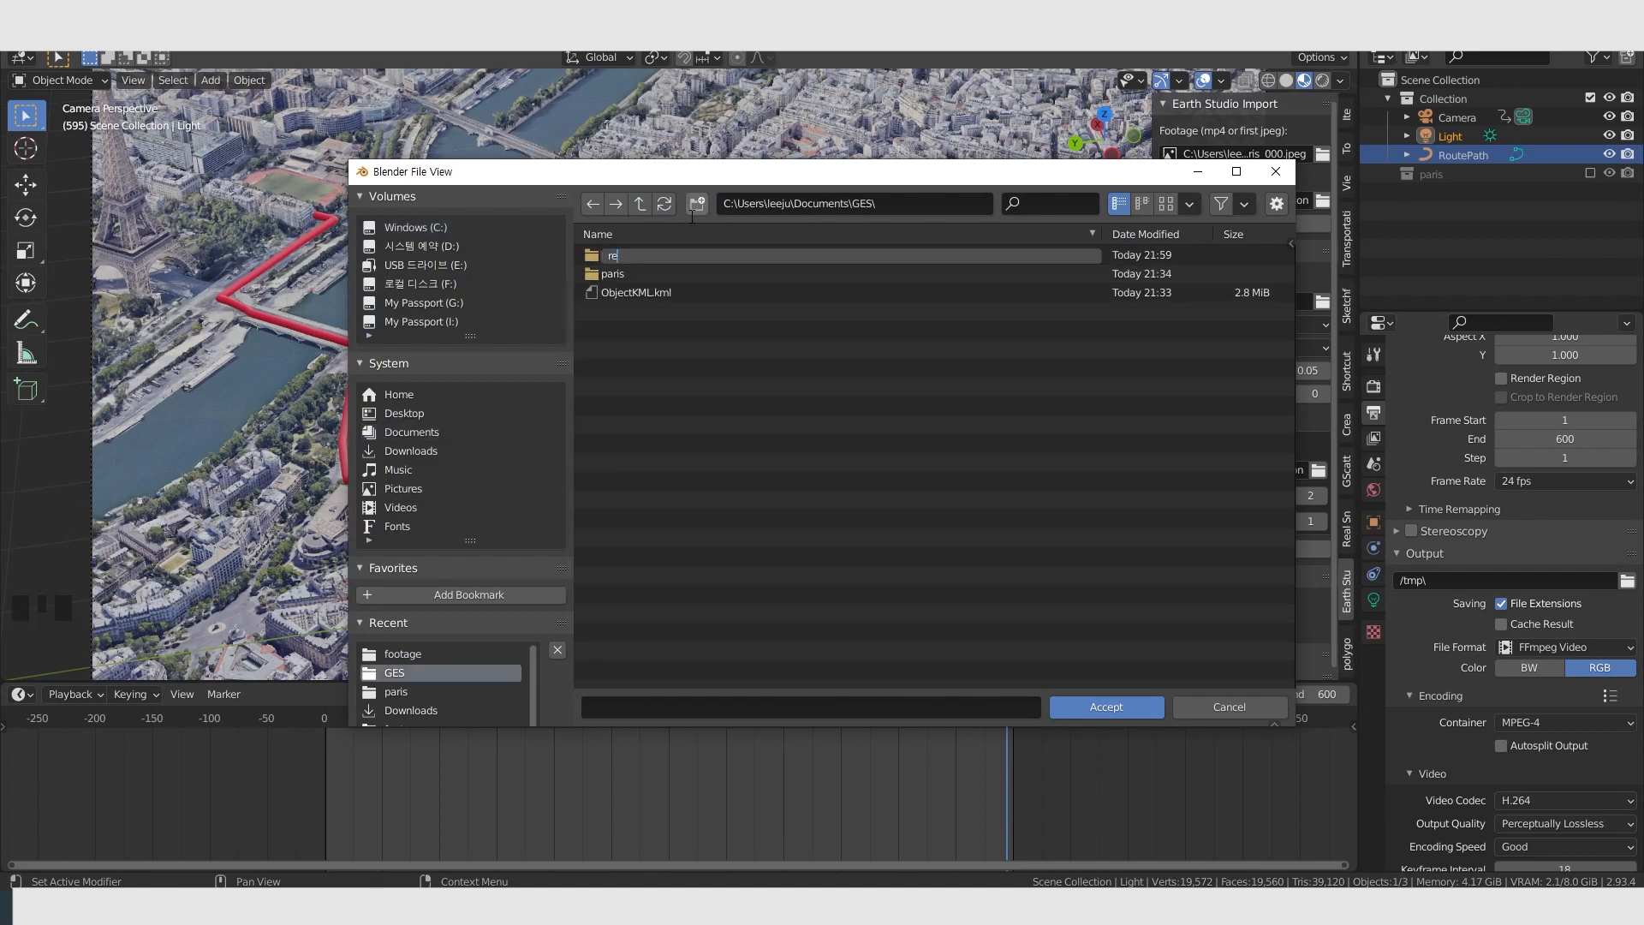
{"action": "type", "text": "rednering"}
{"action": "key", "text": "Return"}
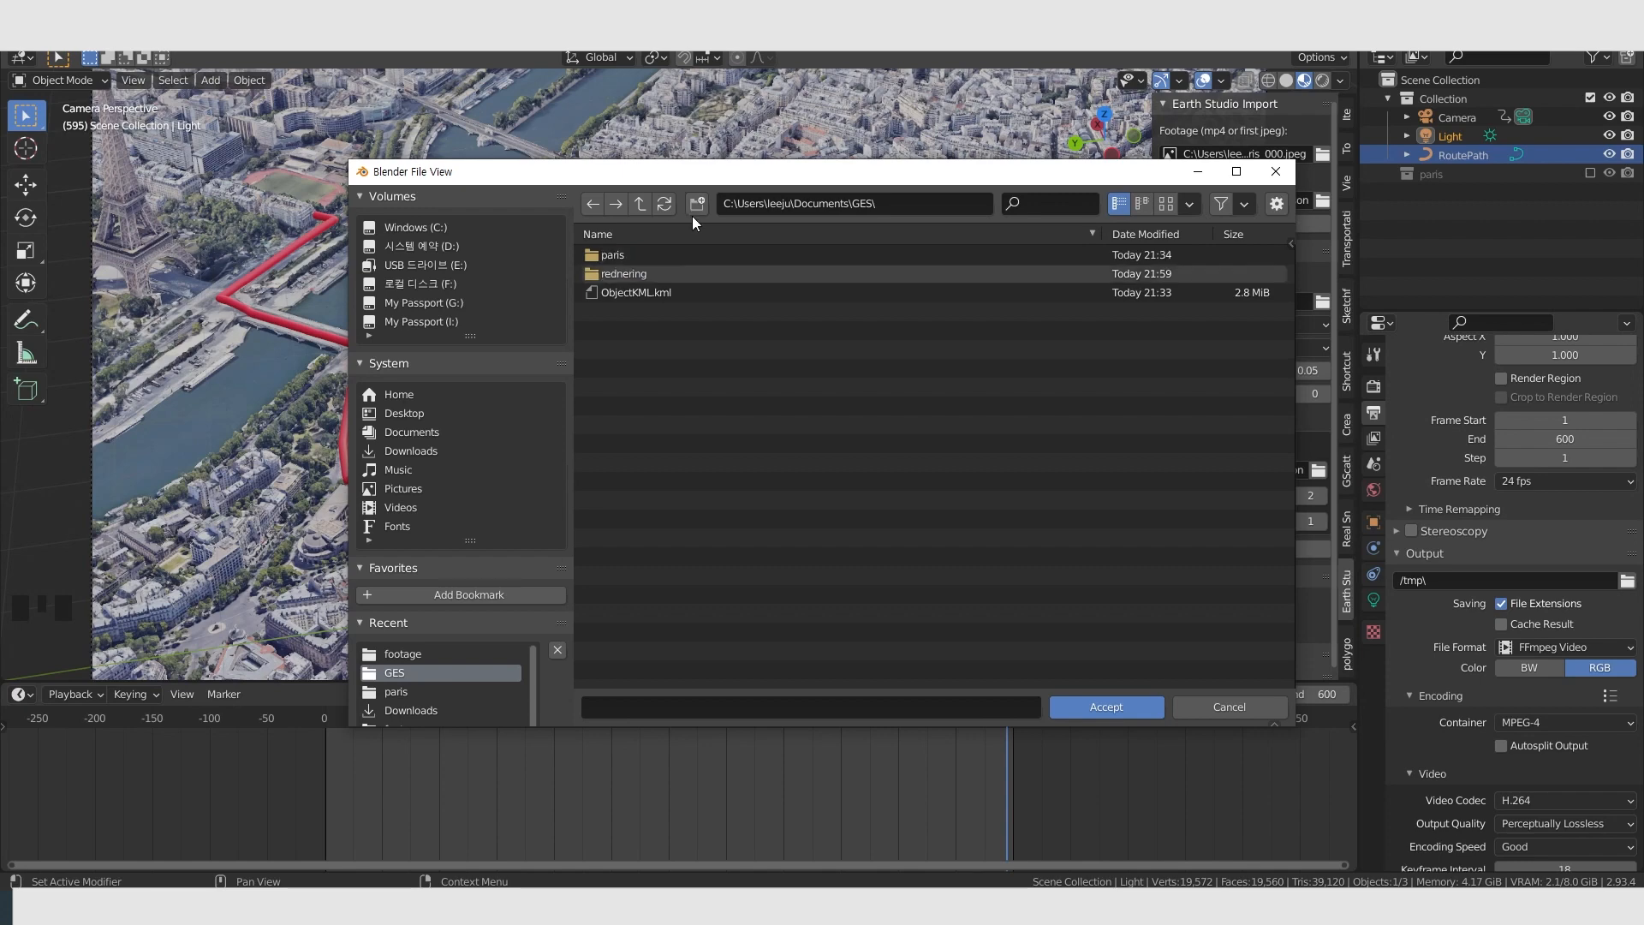
{"action": "left_click", "coordinate": [728, 272]}
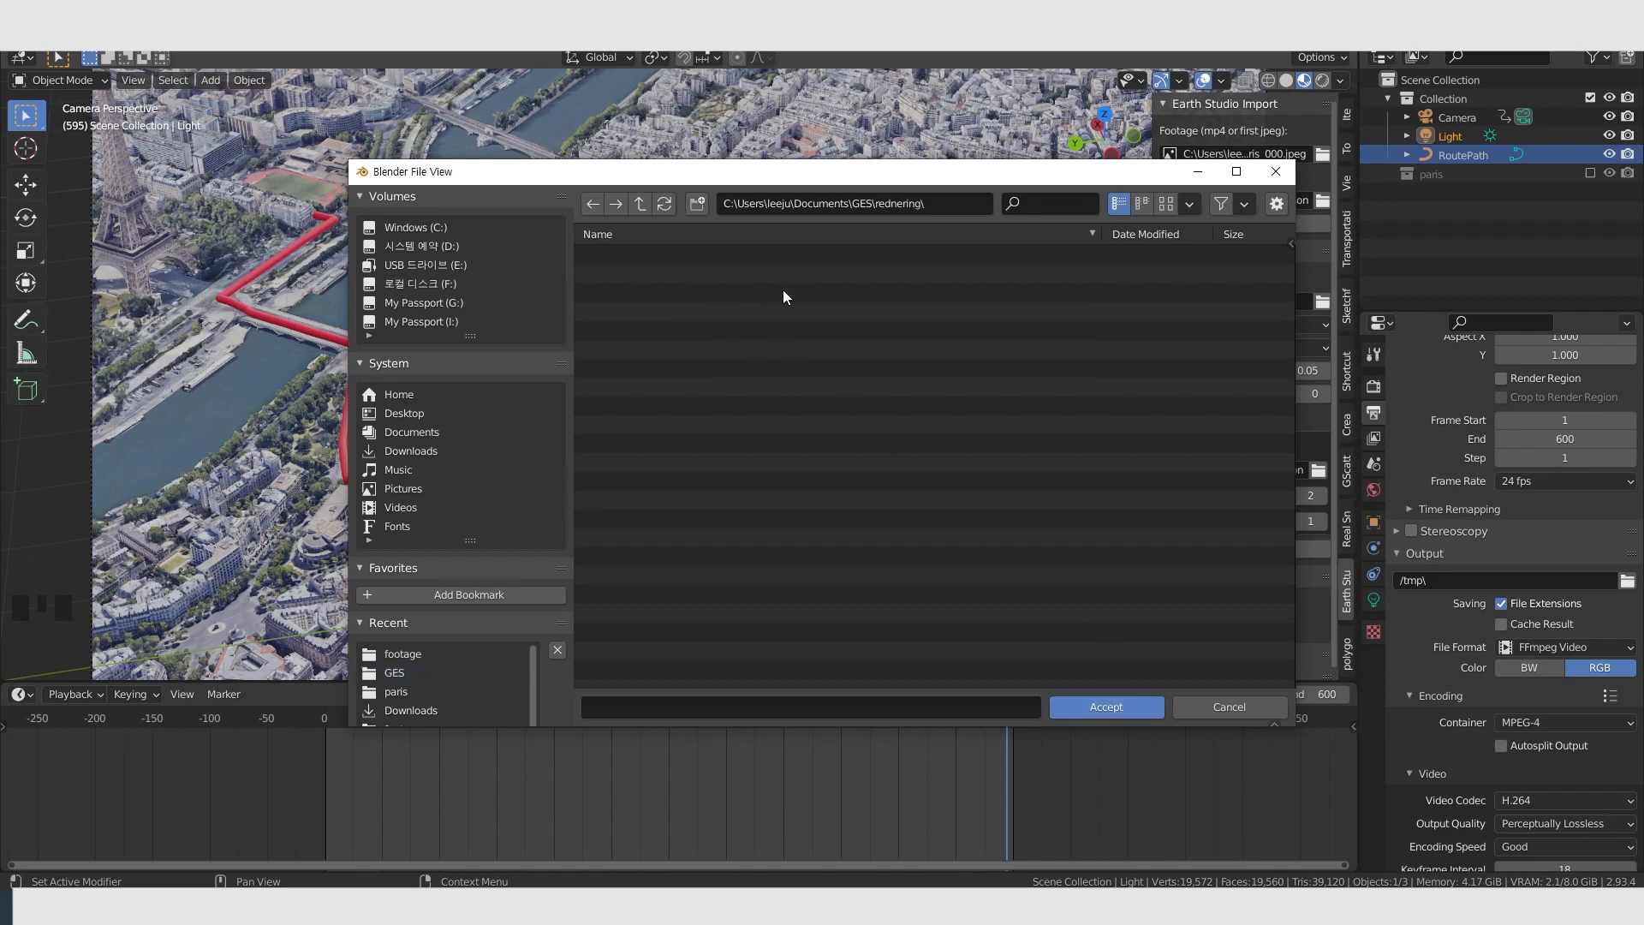
{"action": "left_click", "coordinate": [1104, 706]}
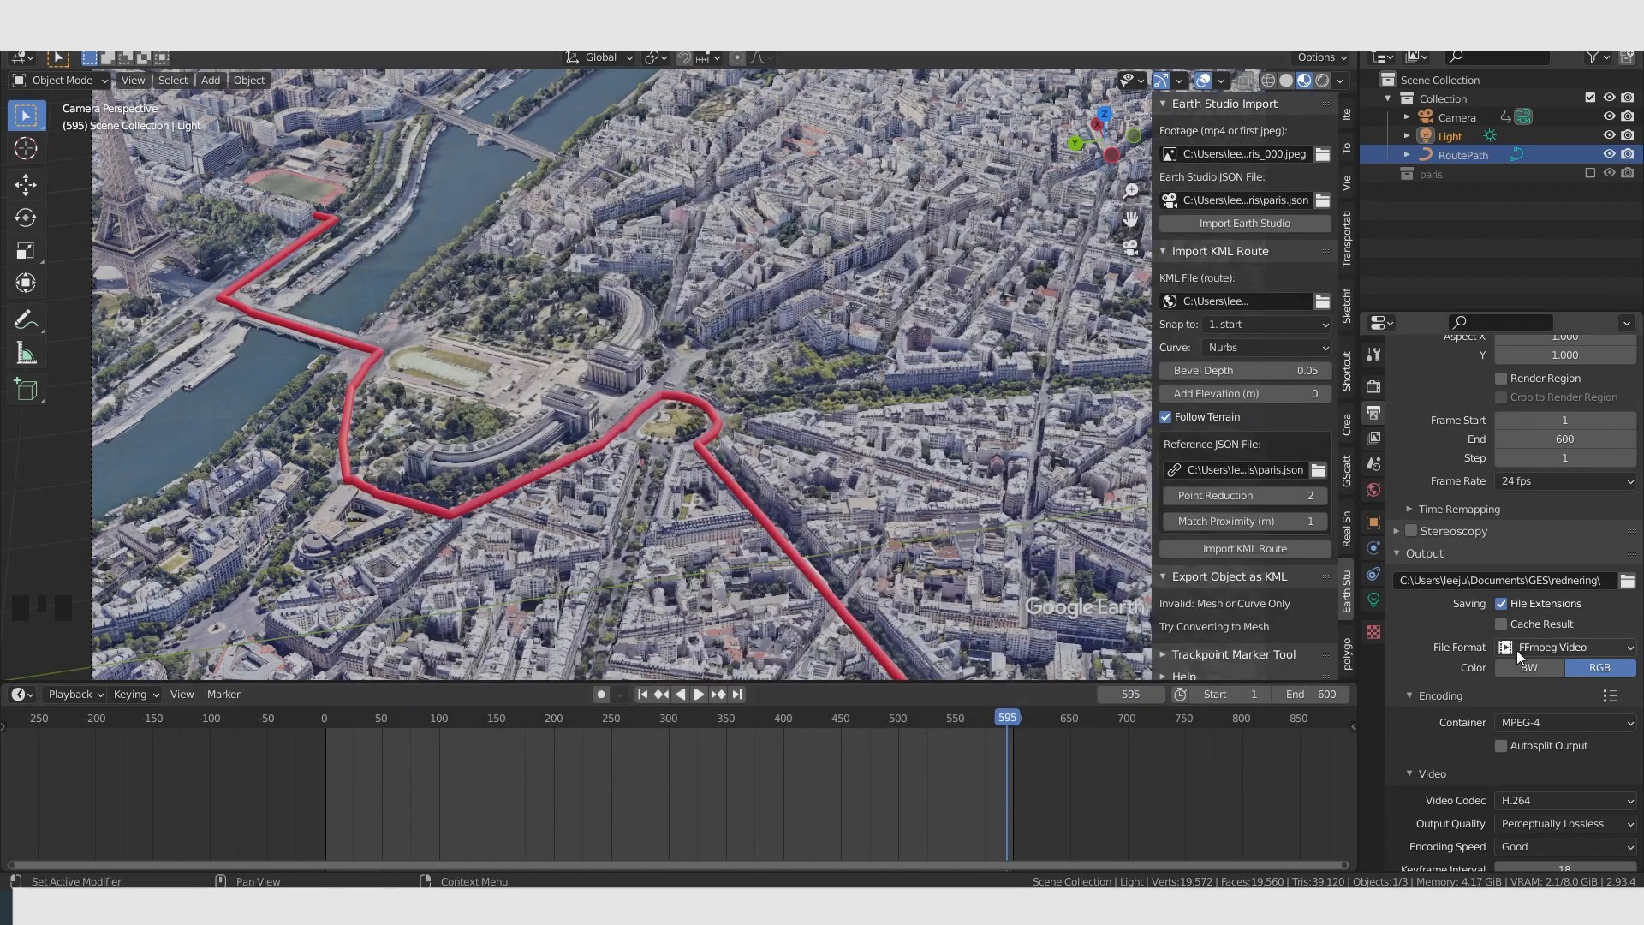
Review the encoding settings, render the full animation, and play the resulting 0001-0600 video from the rednering folder.
{"action": "scroll", "coordinate": [1517, 650], "scroll_direction": "down", "scroll_amount": 4}
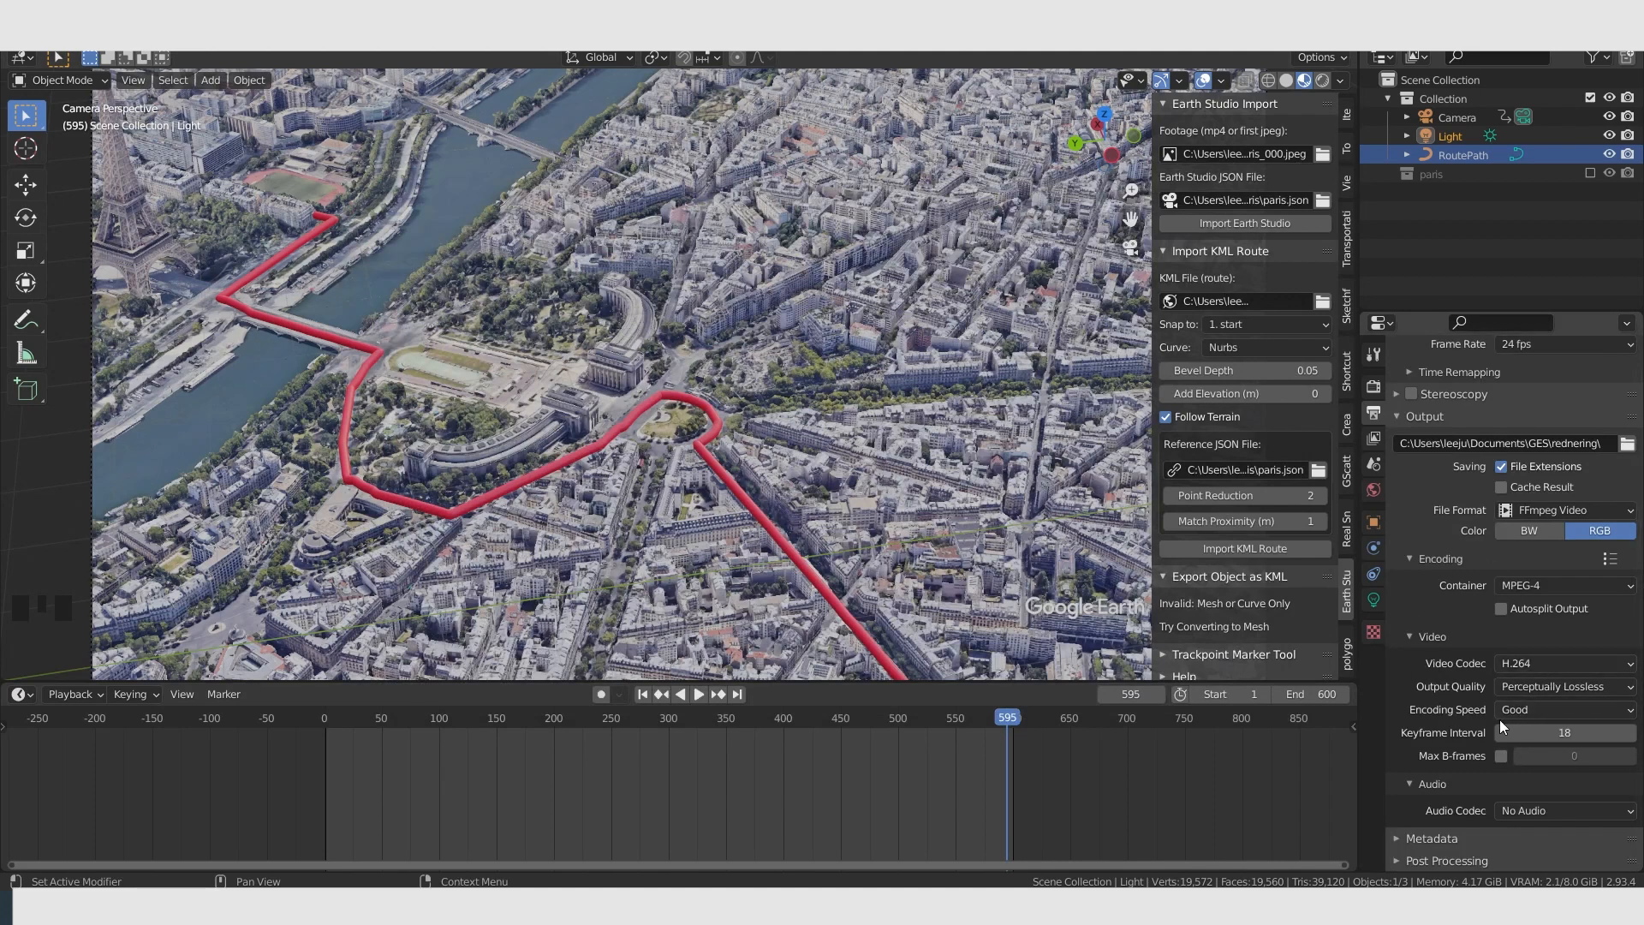
{"action": "scroll", "coordinate": [1492, 707], "scroll_direction": "up", "scroll_amount": 3}
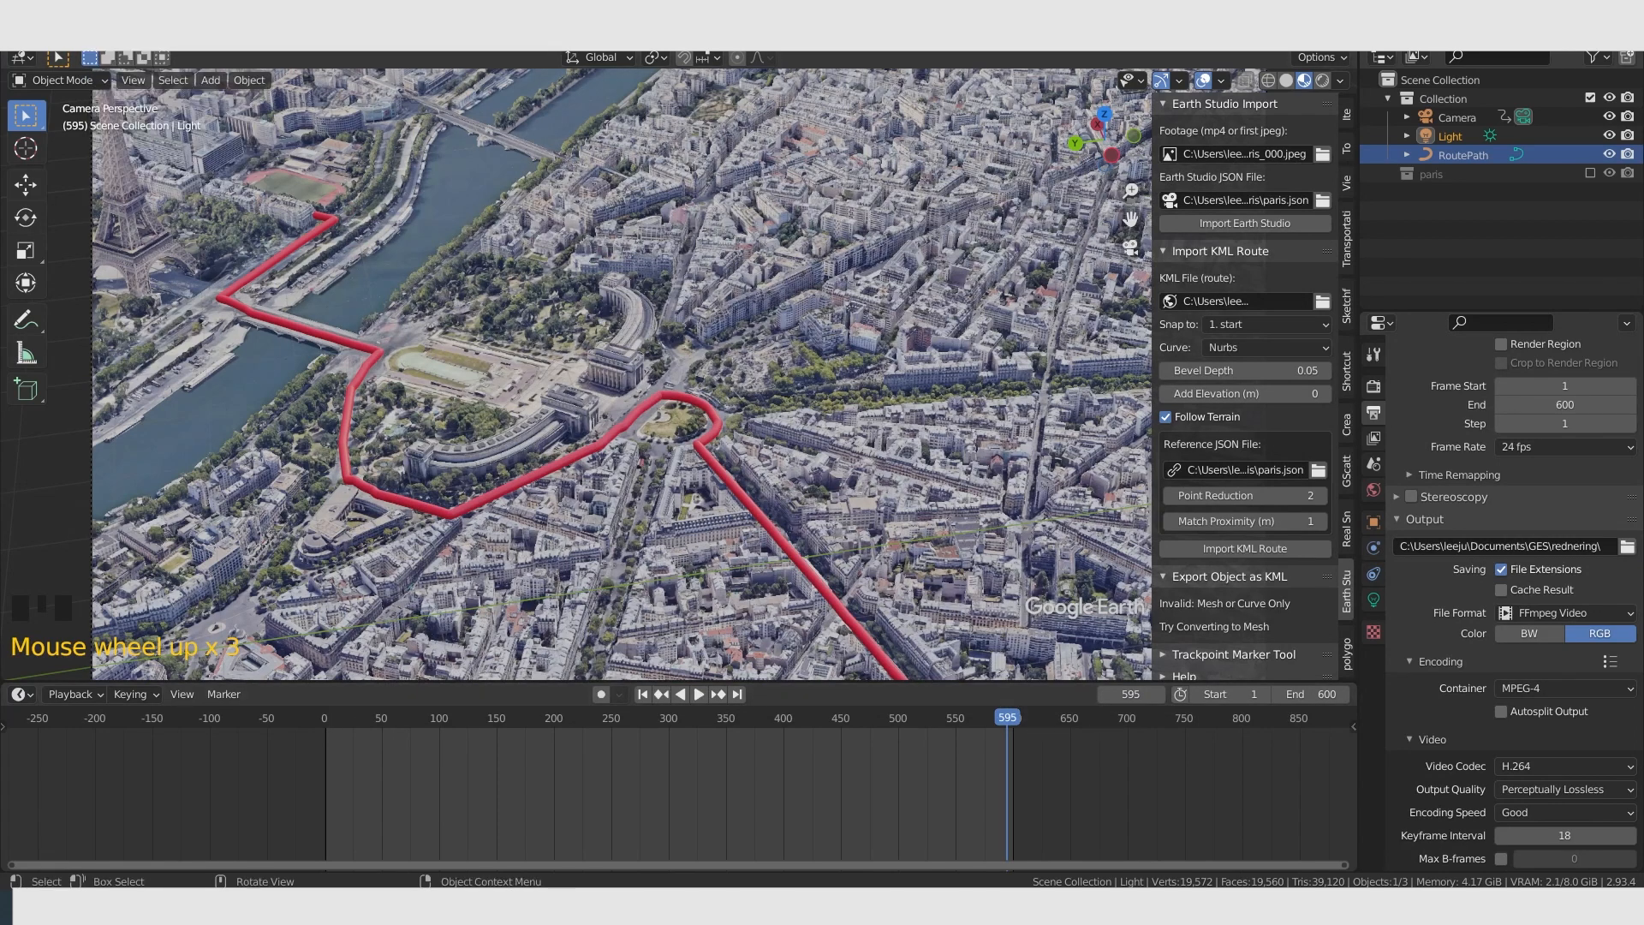
{"action": "left_click", "coordinate": [108, 53]}
{"action": "left_click", "coordinate": [139, 72]}
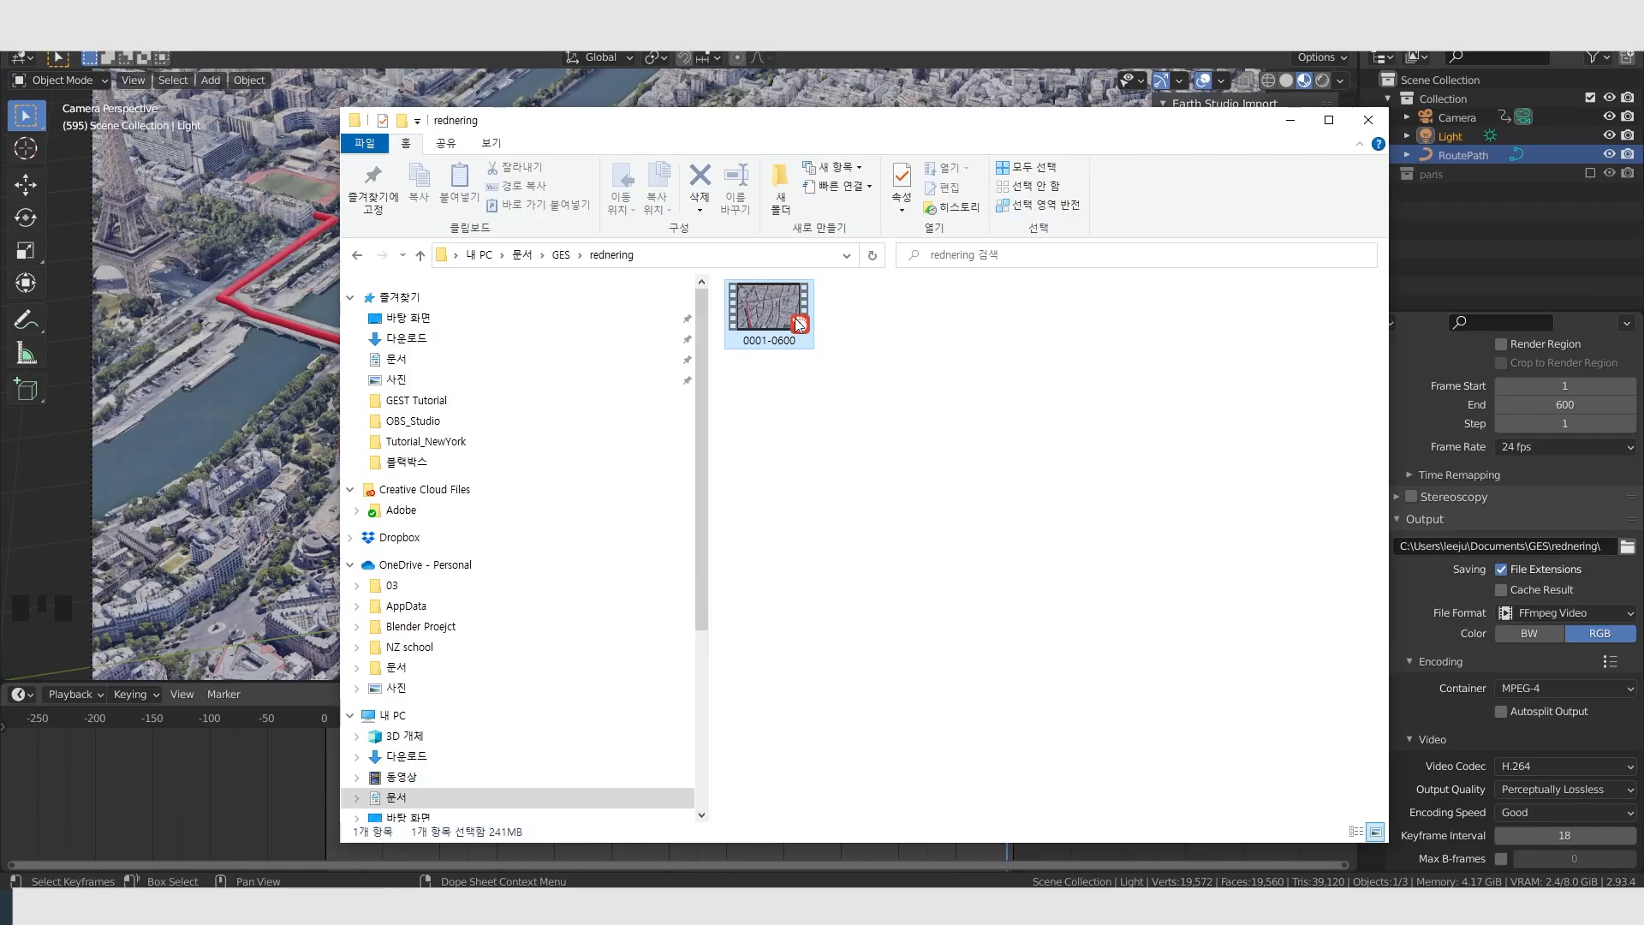
{"action": "left_click", "coordinate": [798, 324]}
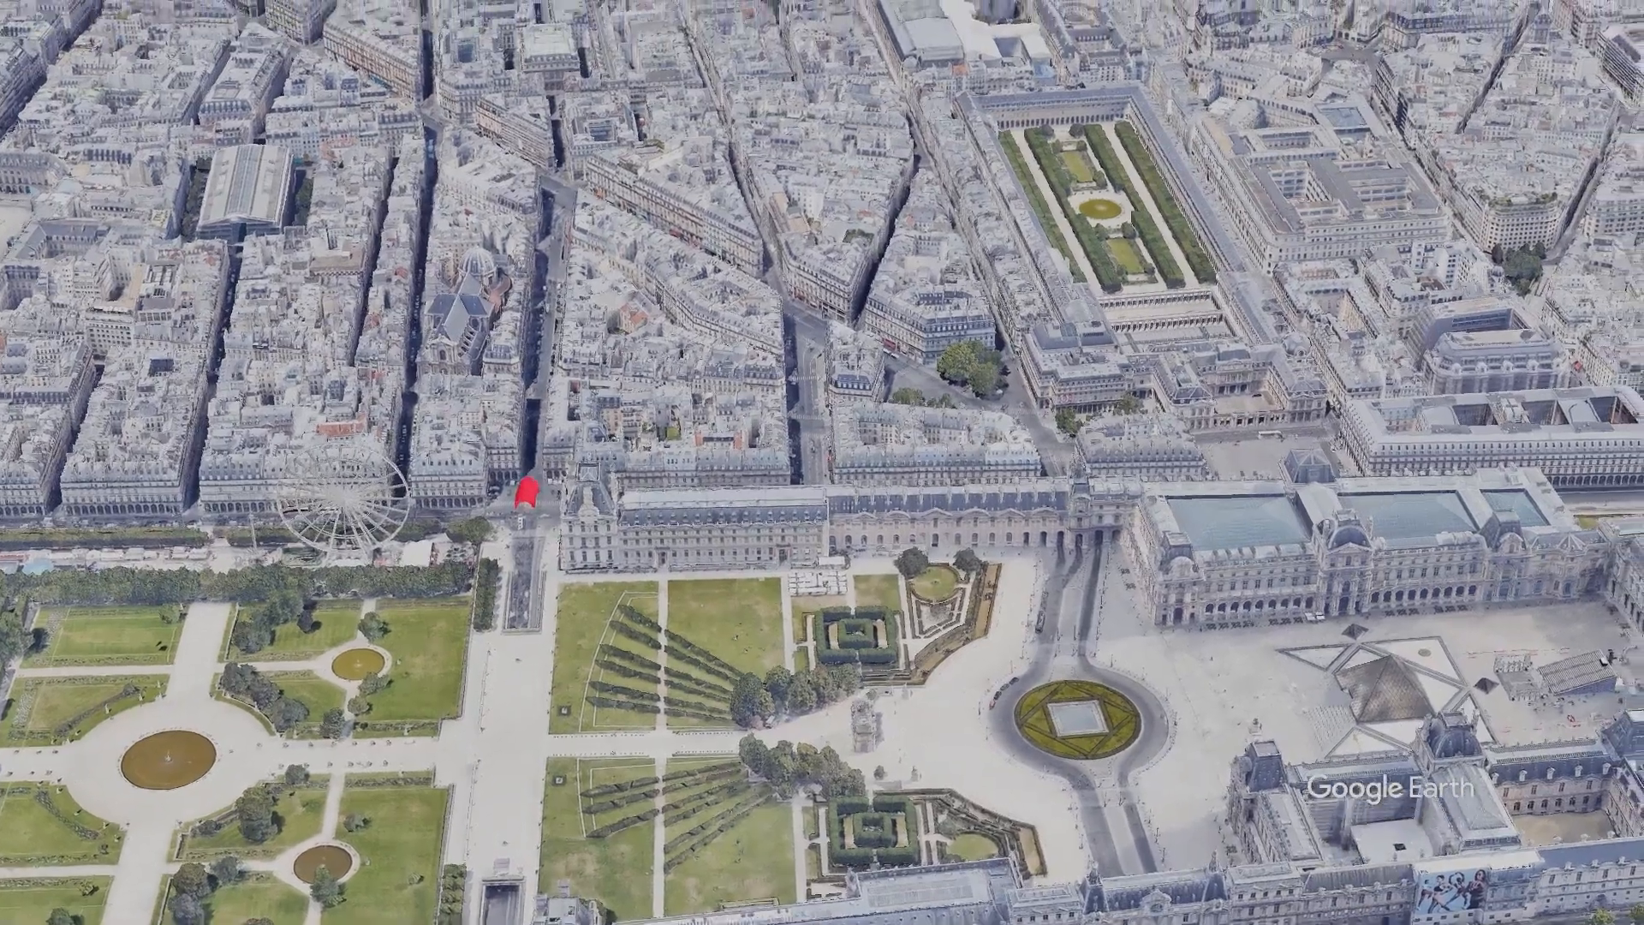